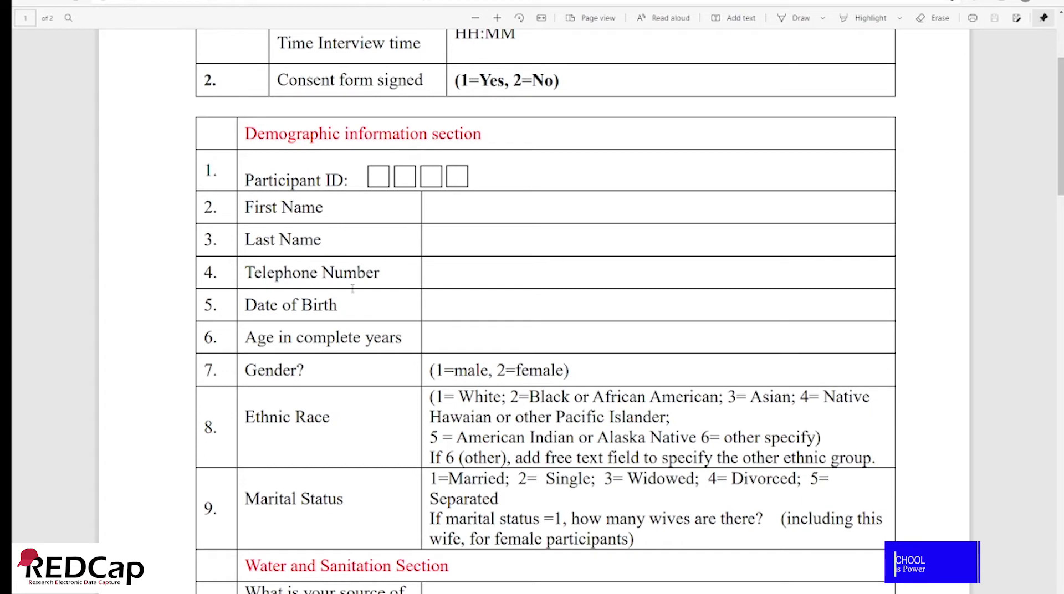
Scroll through the survey PDF's demographic, water and sanitation, and pain management questions.
scroll(395, 282, "down", 2)
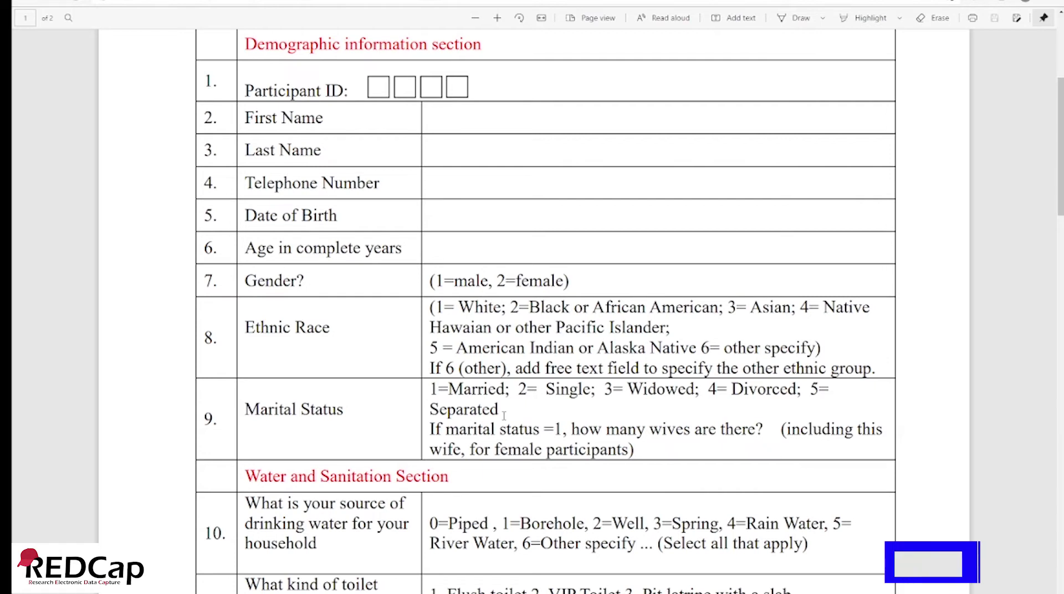
scroll(505, 415, "down", 2)
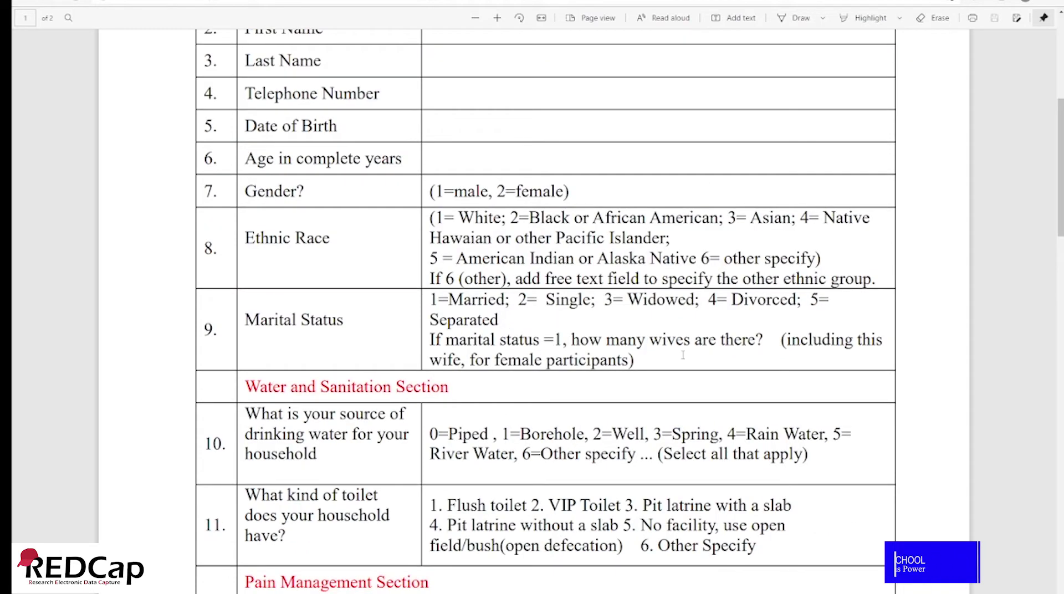
scroll(682, 354, "down", 4)
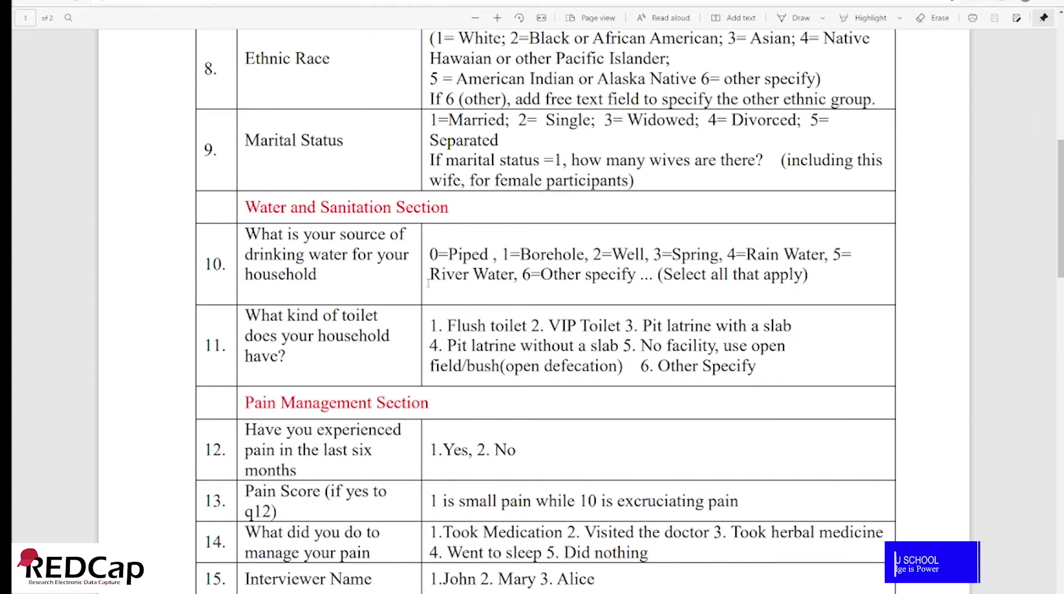
scroll(429, 283, "down", 2)
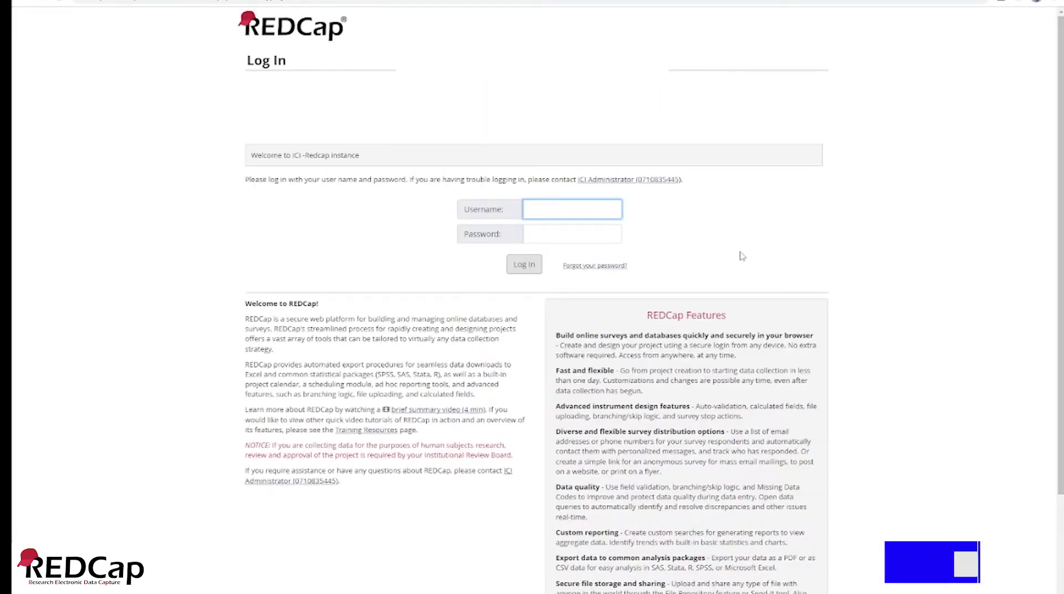
Log in to REDCap with the account username and password and start a New Project.
left_click(503, 214)
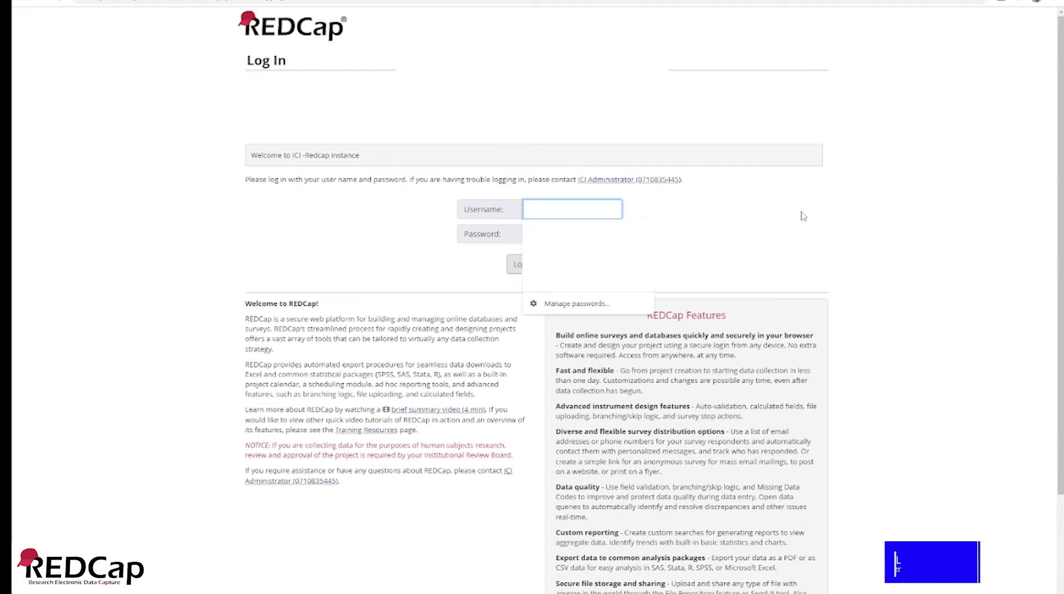
type("skaruru")
left_click(571, 234)
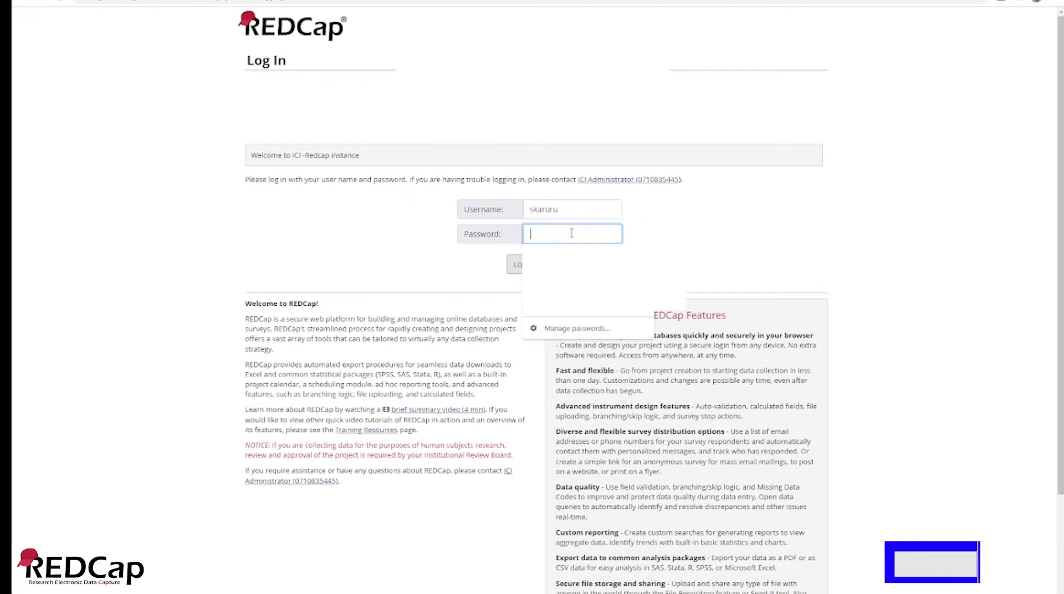
type("••••••••••")
key("Return")
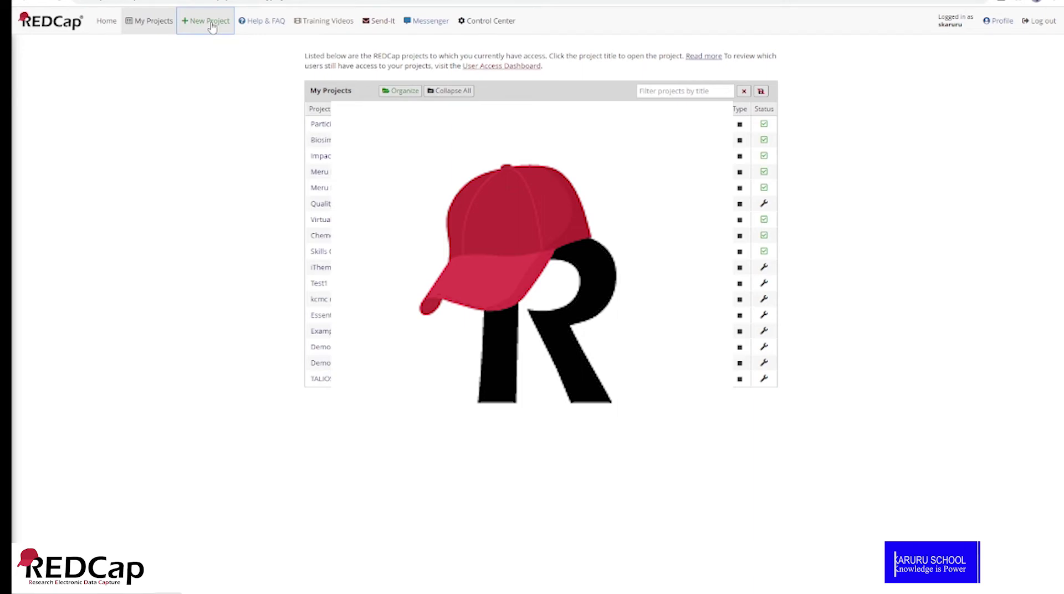
left_click(212, 27)
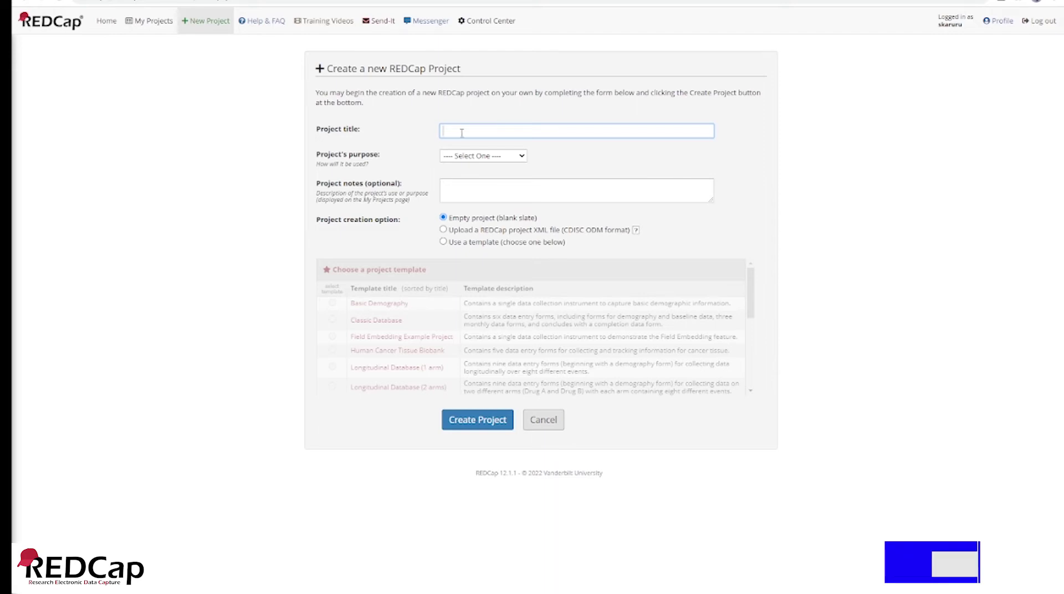
Title the project 'Household survey' with purpose Operational Support.
type("Househol")
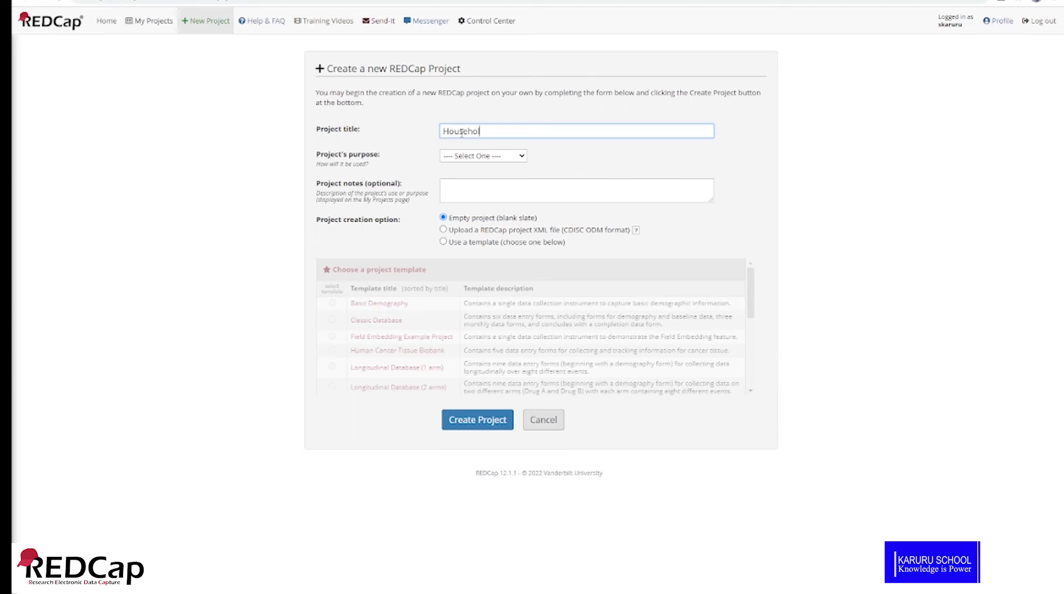
type("d survey")
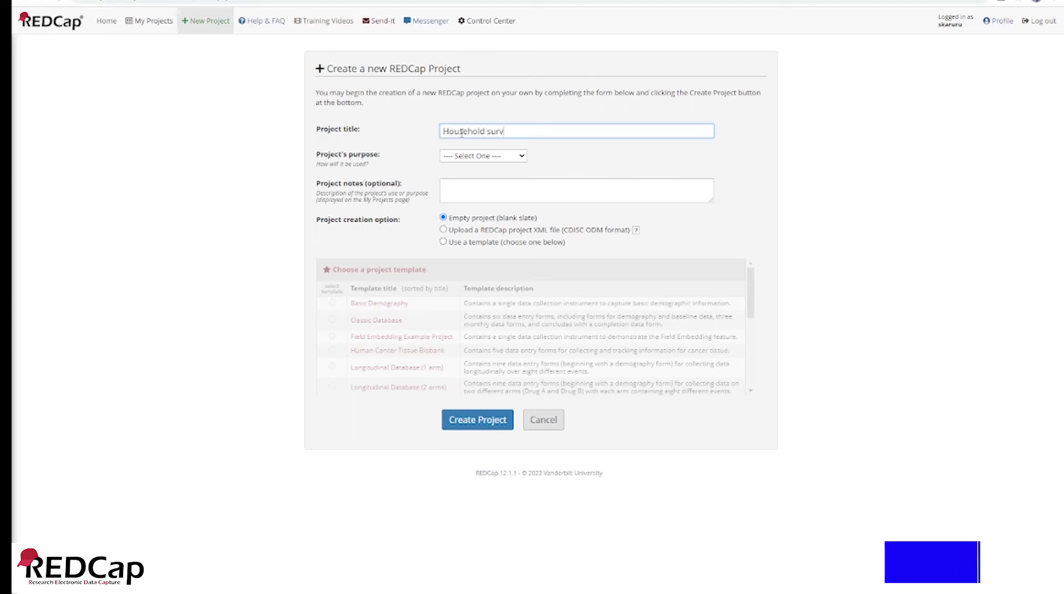
left_click(522, 157)
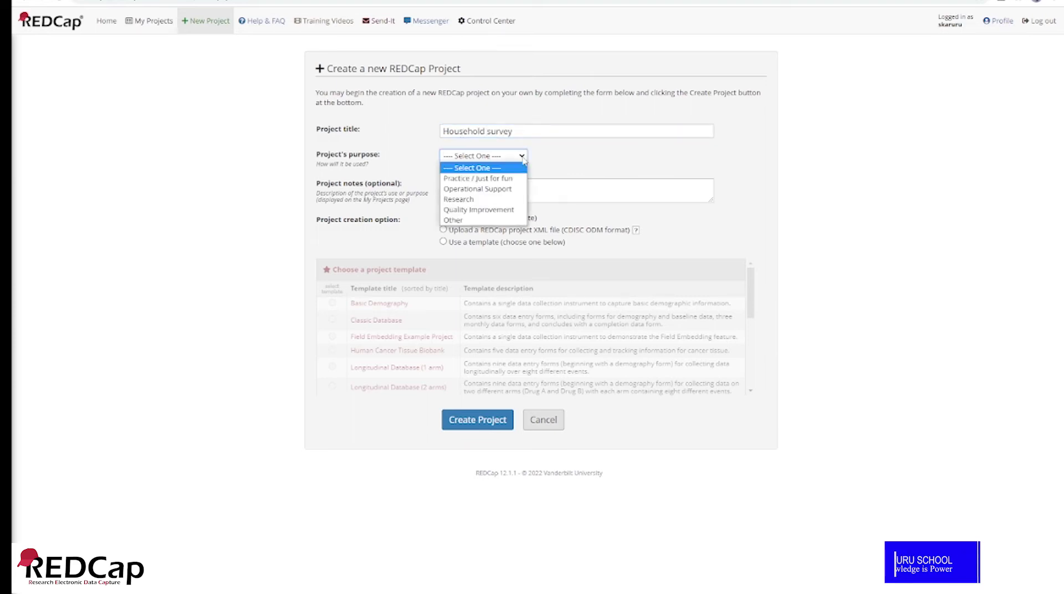
left_click(500, 188)
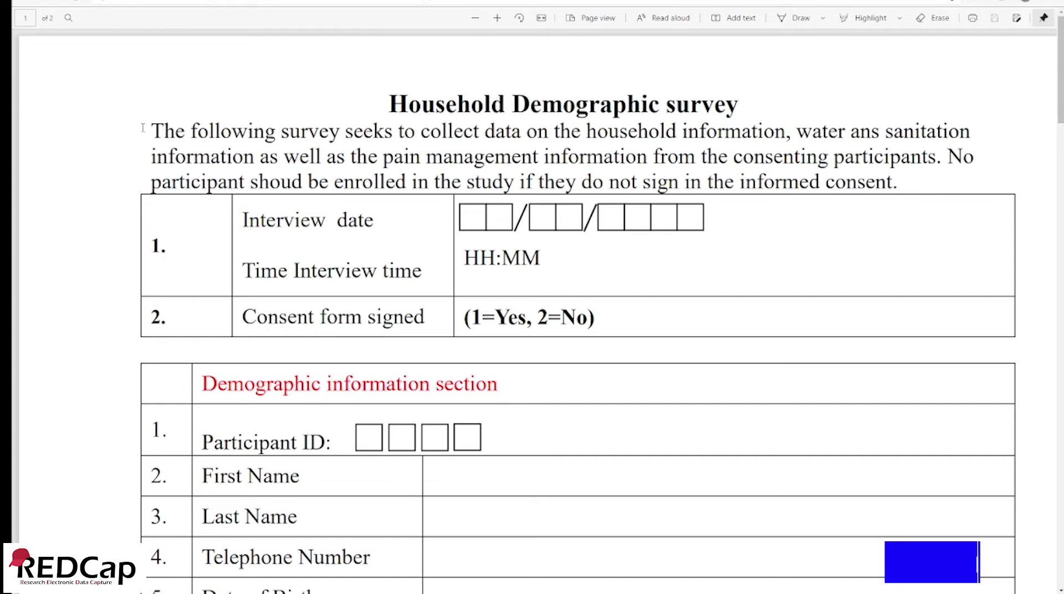
Paste the PDF's introduction paragraph into Project notes and create the project.
left_click_drag(144, 128, 906, 191)
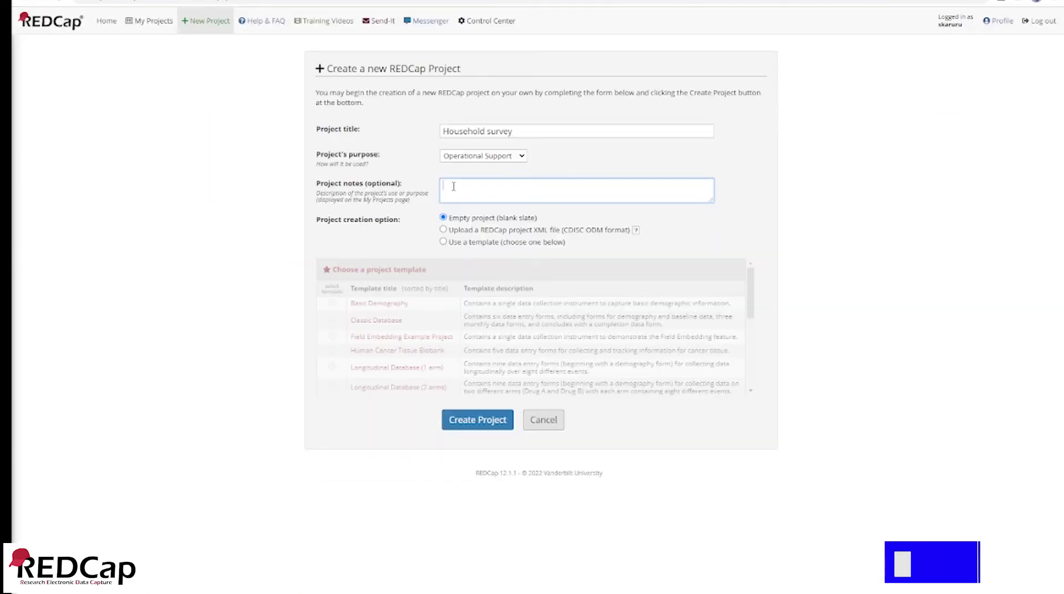
right_click(454, 186)
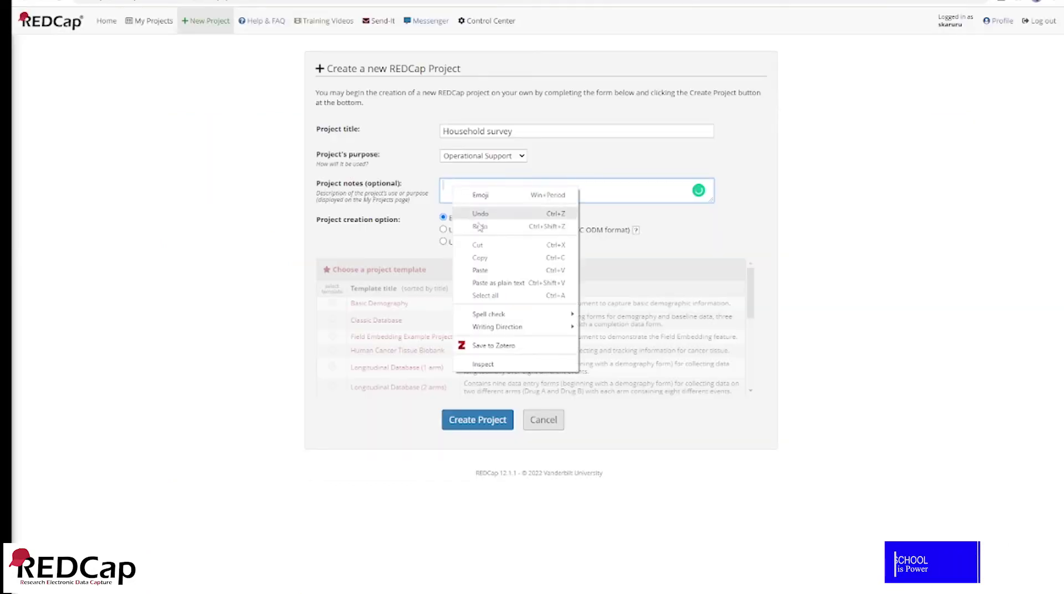
left_click(481, 270)
scroll(676, 188, "up", 3)
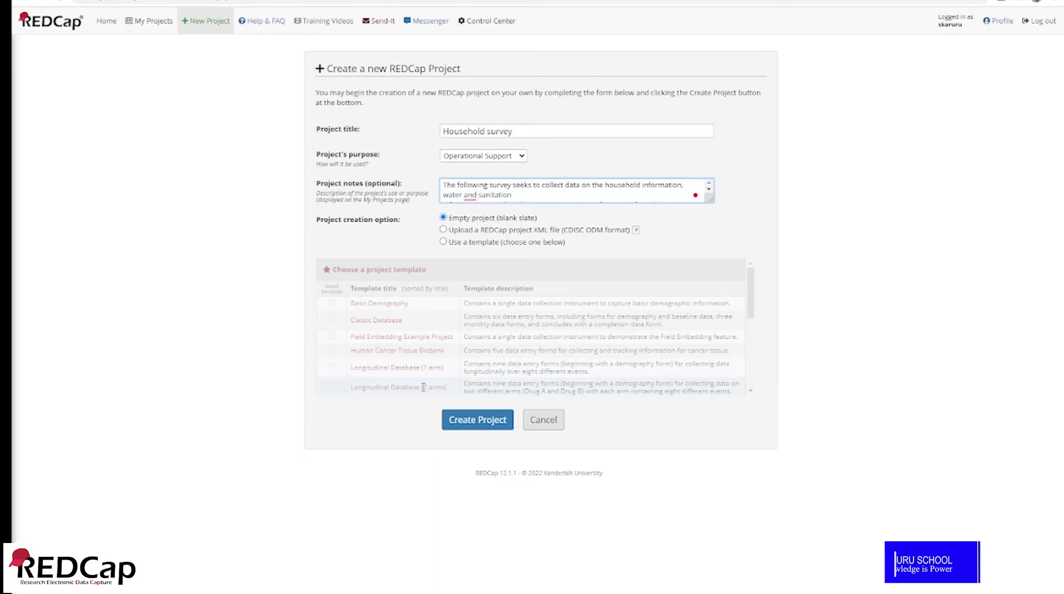
left_click(461, 423)
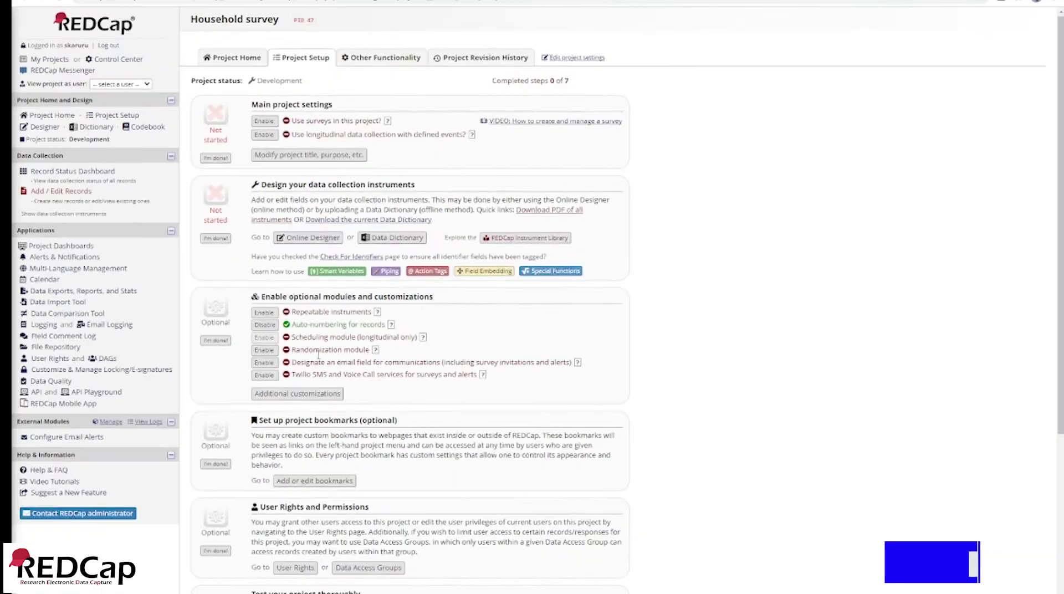
Scroll through the new project's Project Setup page and return to the Design section.
scroll(404, 300, "down", 5)
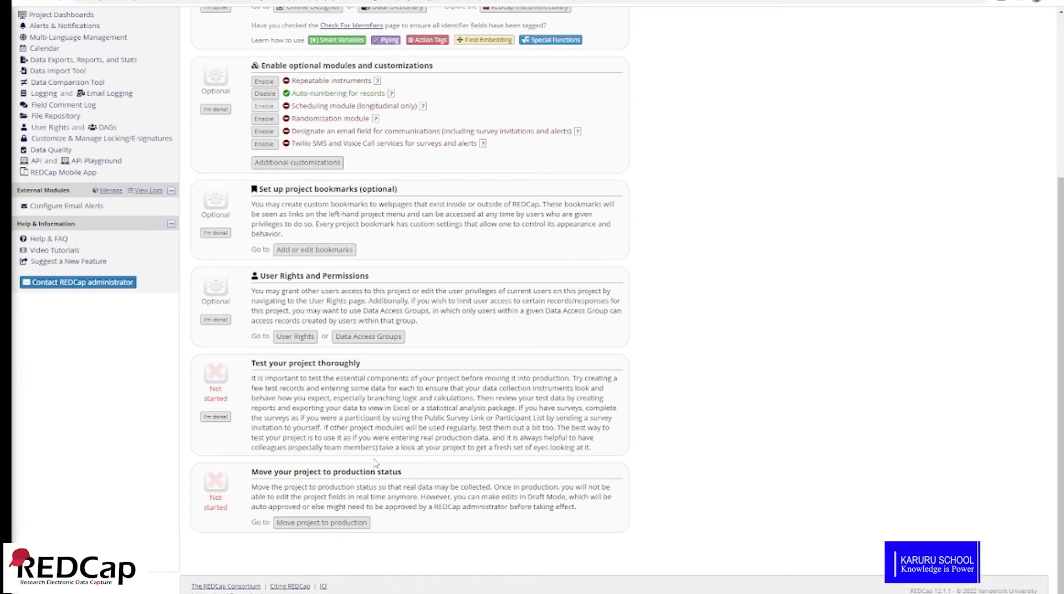
scroll(376, 463, "up", 10)
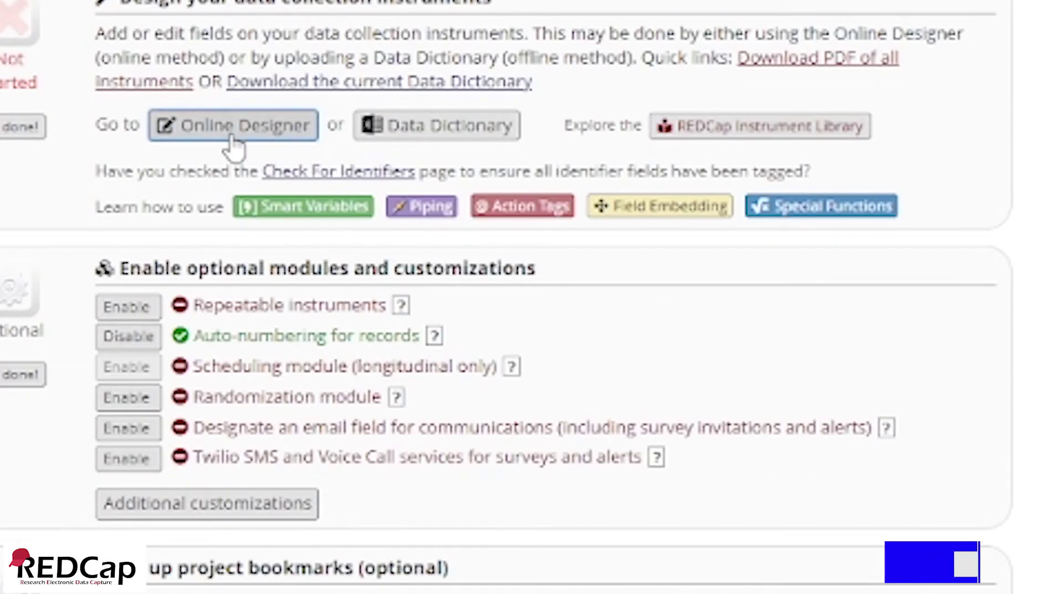
Rename Form 1 to 'Household Questionnaire' in the Online Designer and open it.
left_click(231, 130)
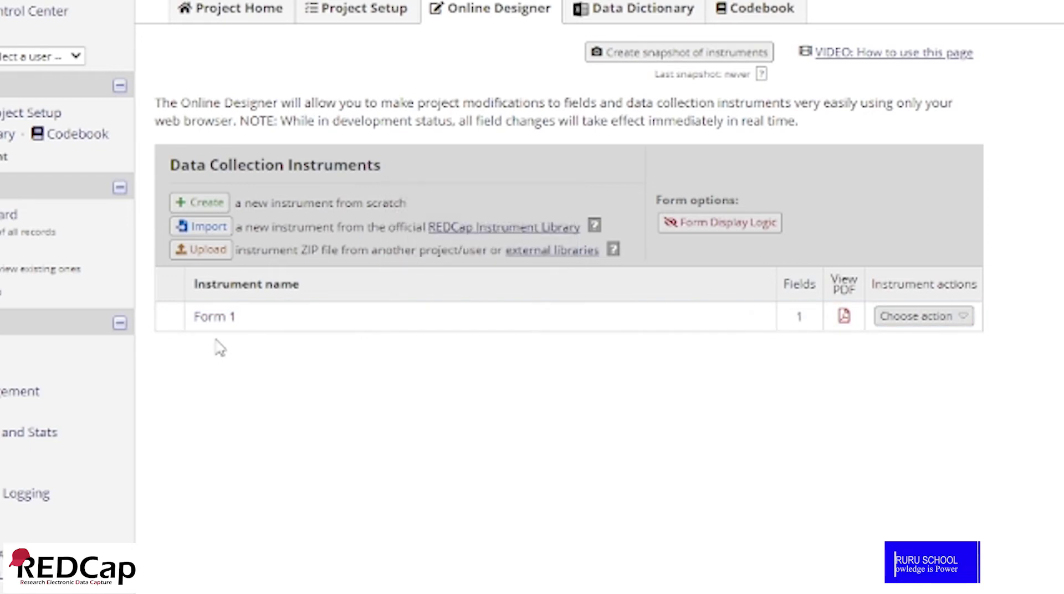
left_click(949, 320)
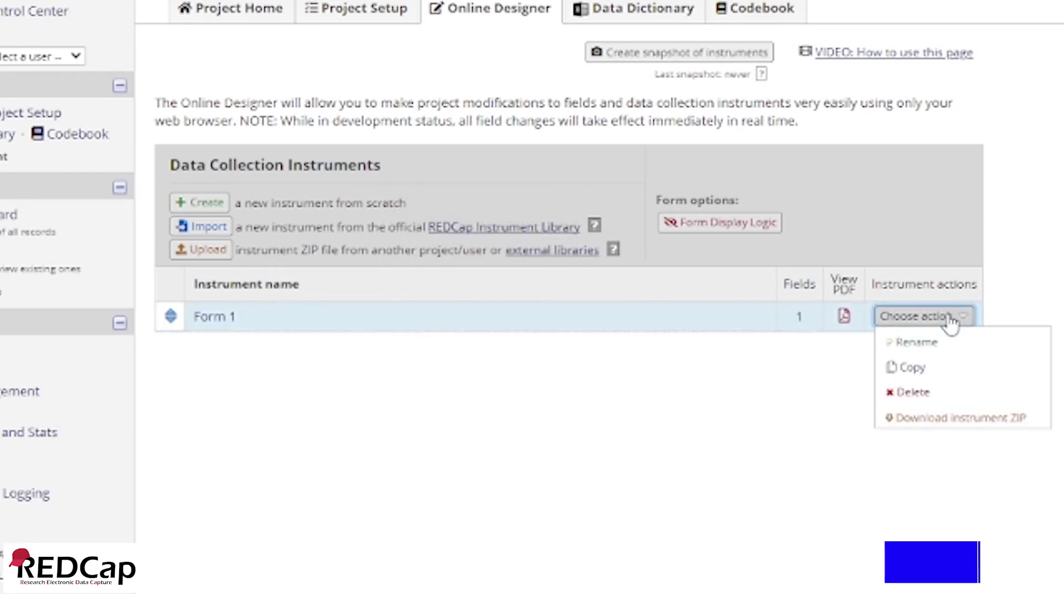
left_click(915, 345)
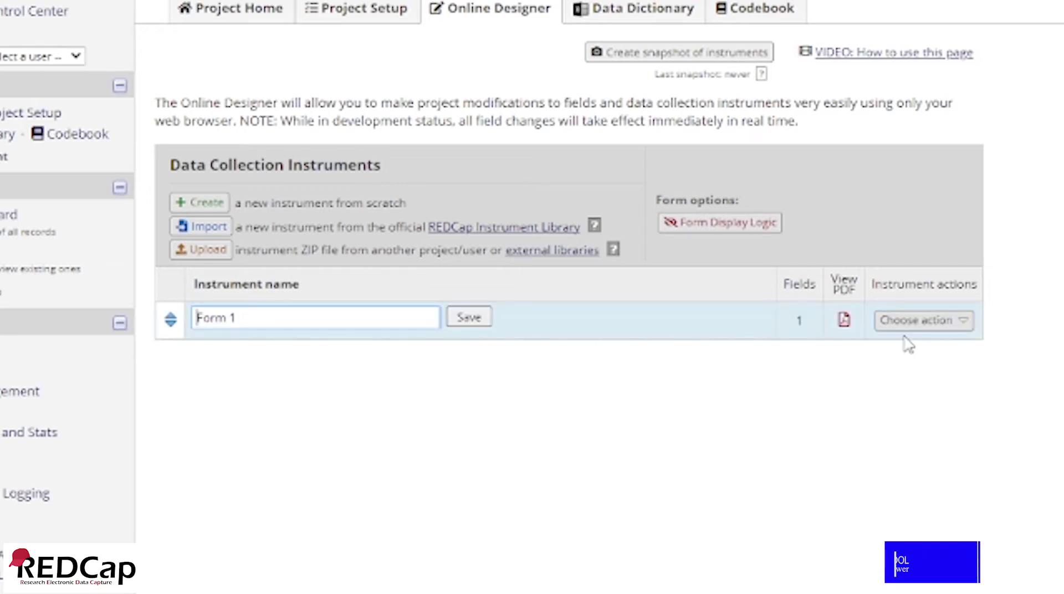
key("BackSpace")
key("BackSpace")
key("BackSpace")
key("BackSpace")
key("BackSpace")
key("BackSpace")
type("Ho")
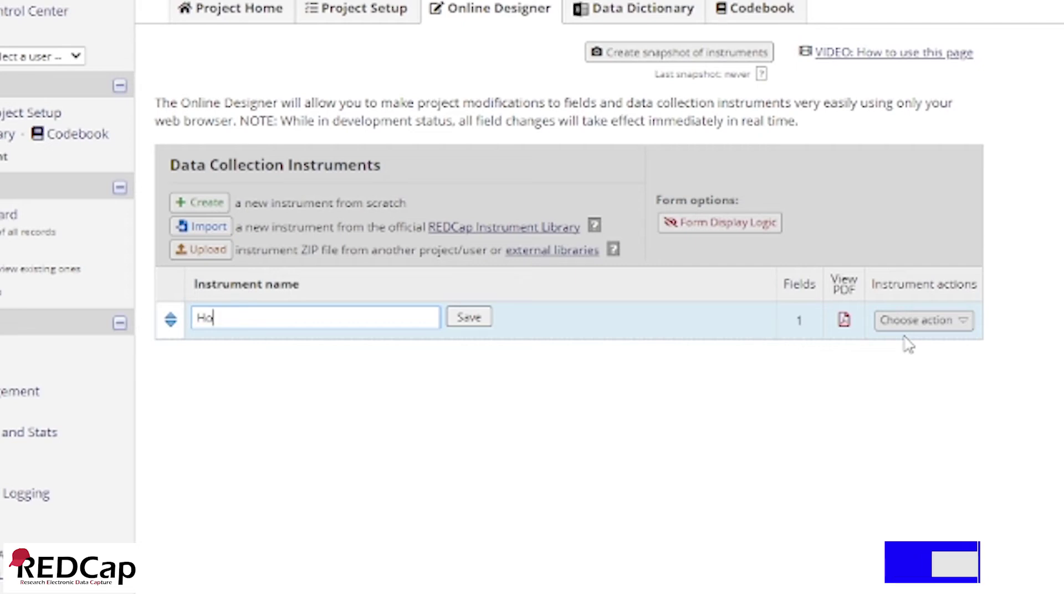
type("usehold Qu")
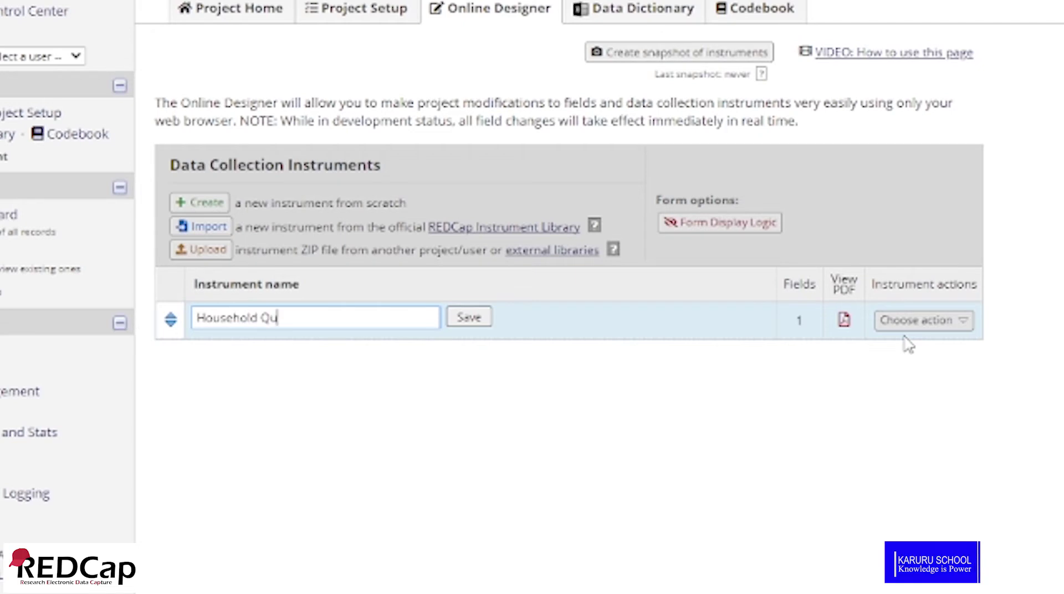
type("estionnaire")
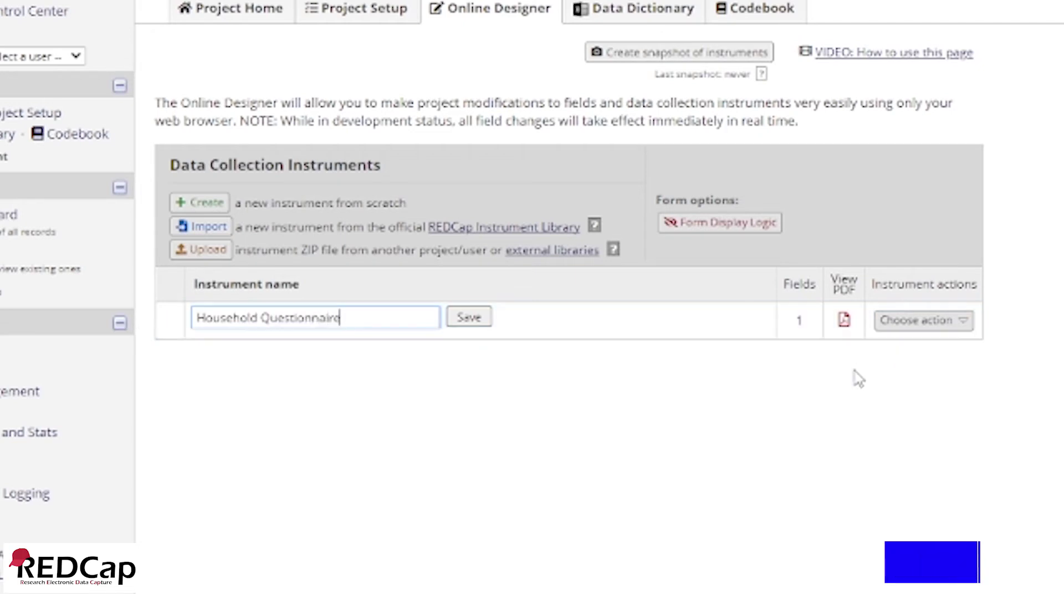
left_click(260, 317)
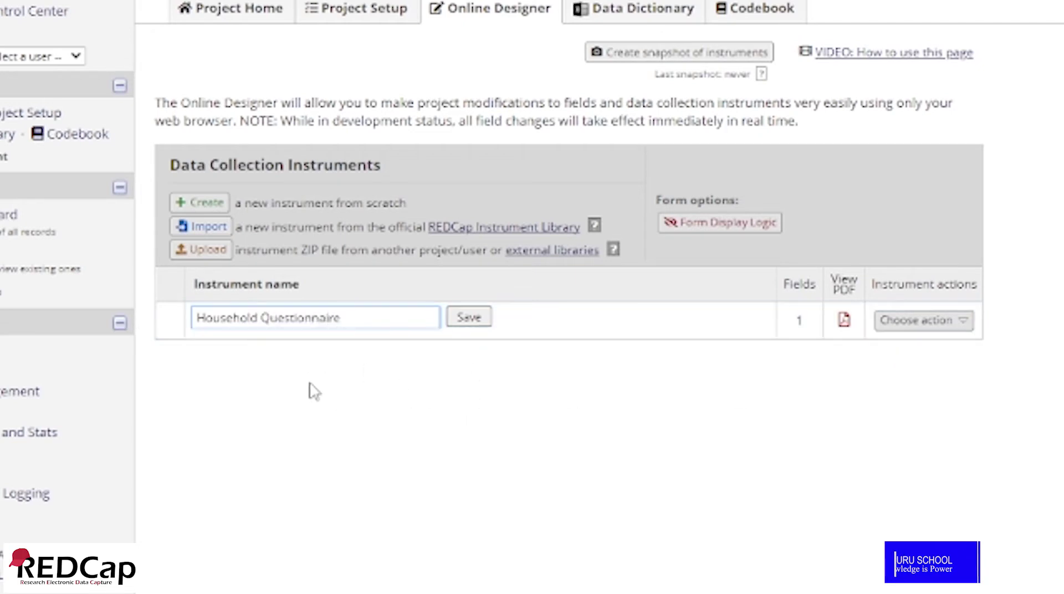
left_click(468, 320)
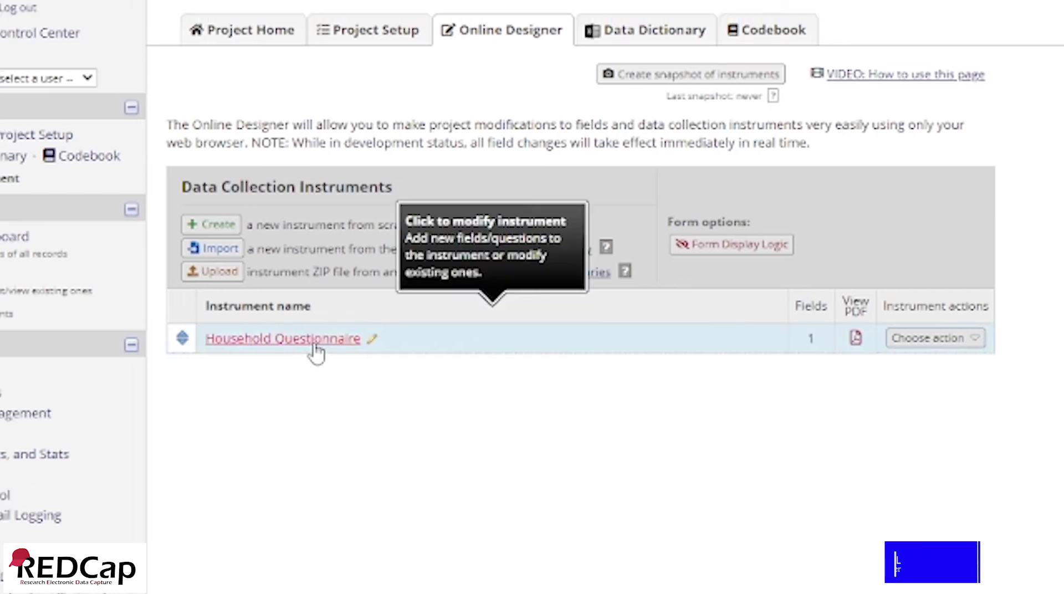
left_click(315, 344)
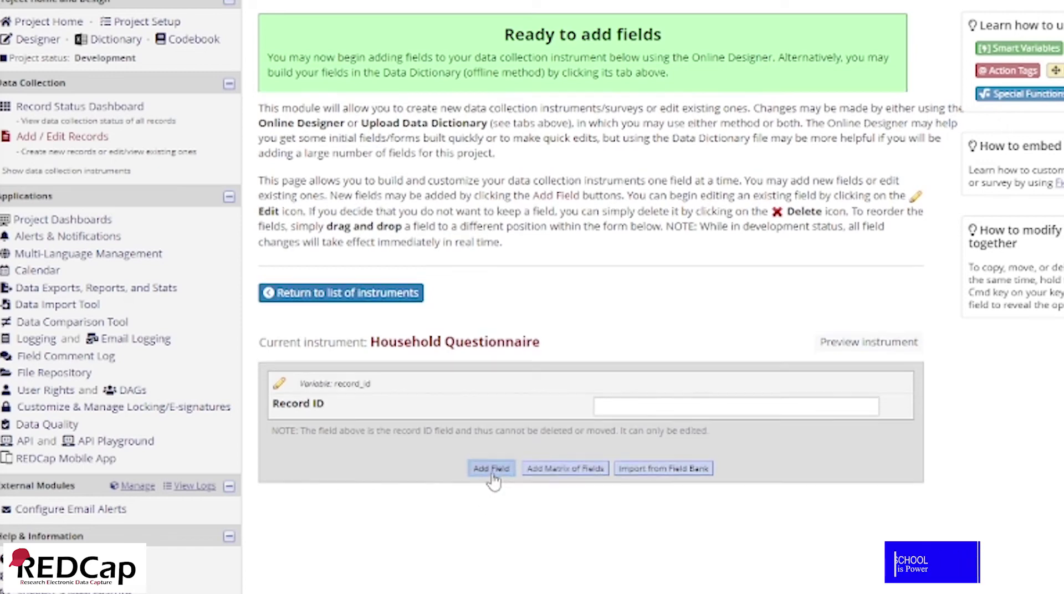
Add a new field and make it a Text Box.
scroll(493, 479, "down", 2)
left_click(421, 377)
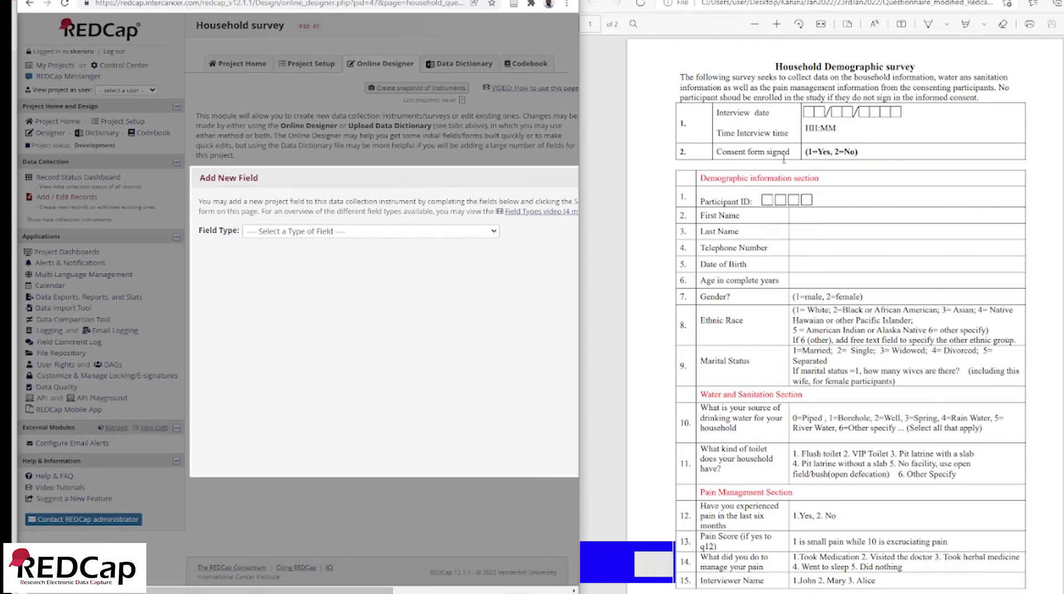
left_click_drag(393, 177, 232, 83)
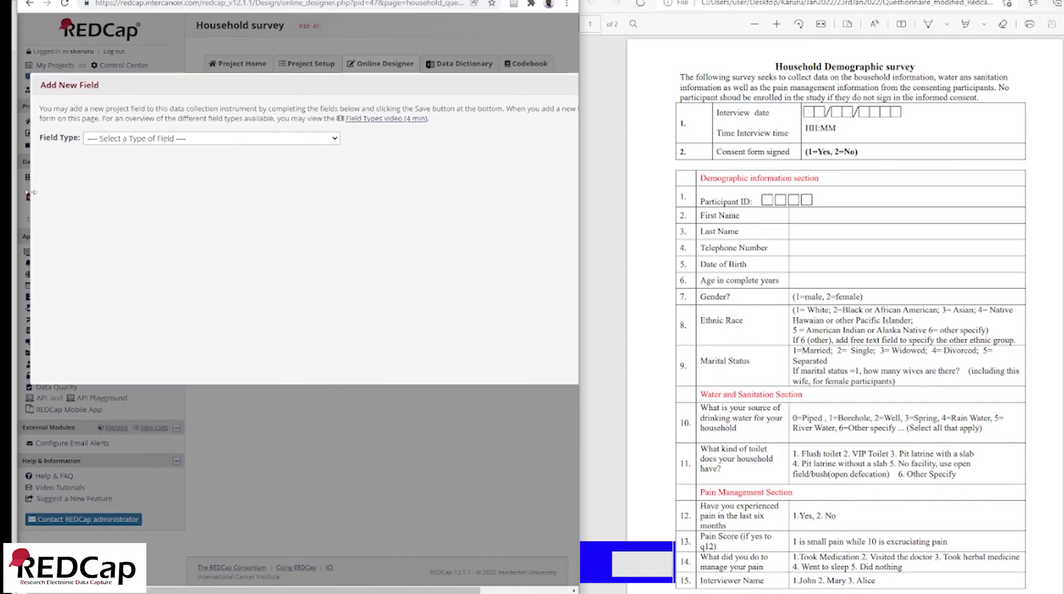
left_click_drag(29, 197, 114, 195)
left_click_drag(404, 90, 346, 88)
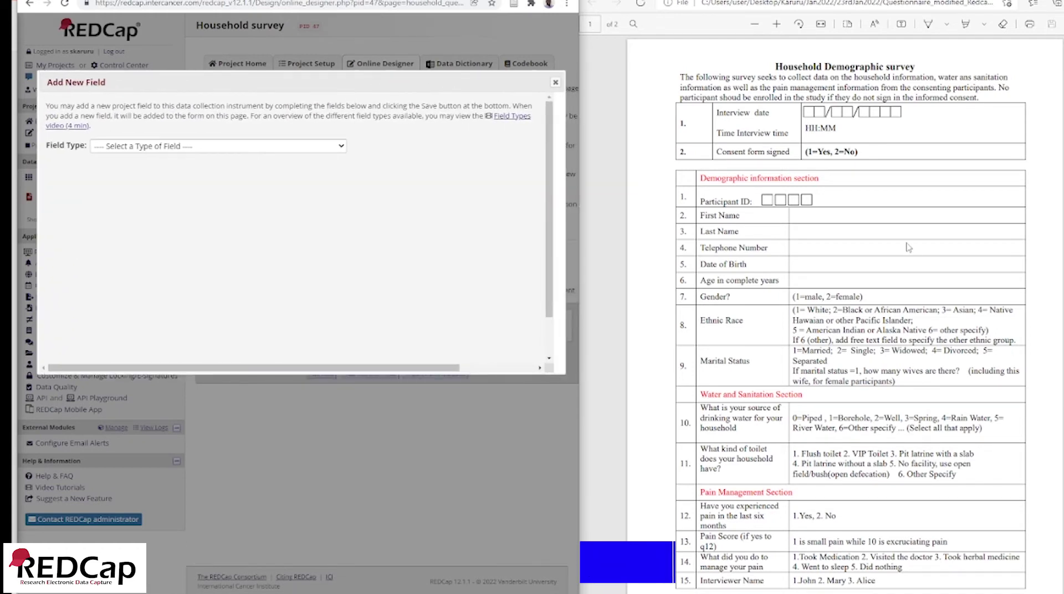
left_click_drag(716, 113, 769, 113)
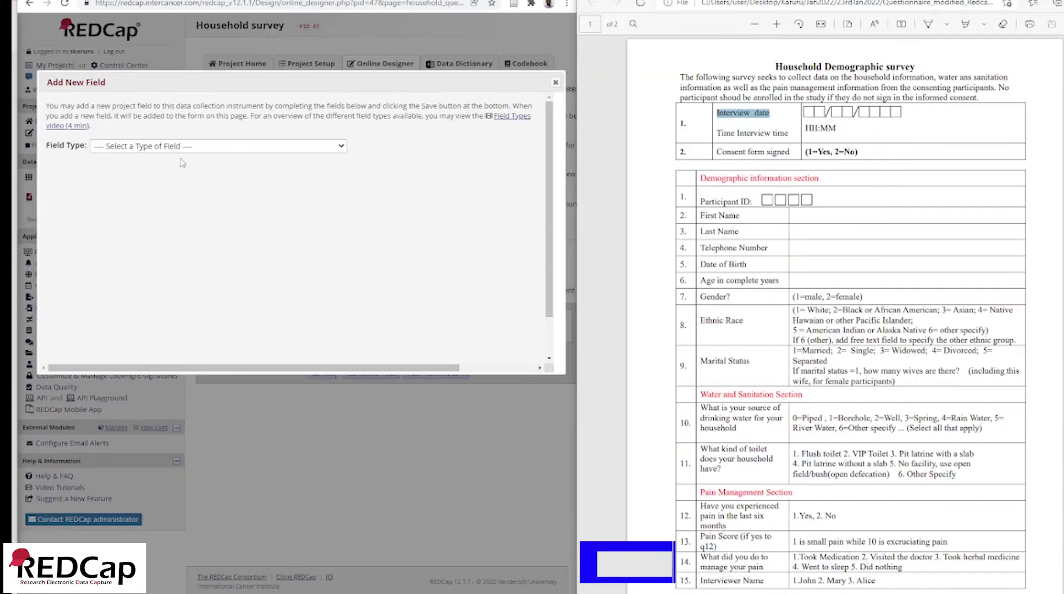
left_click(342, 149)
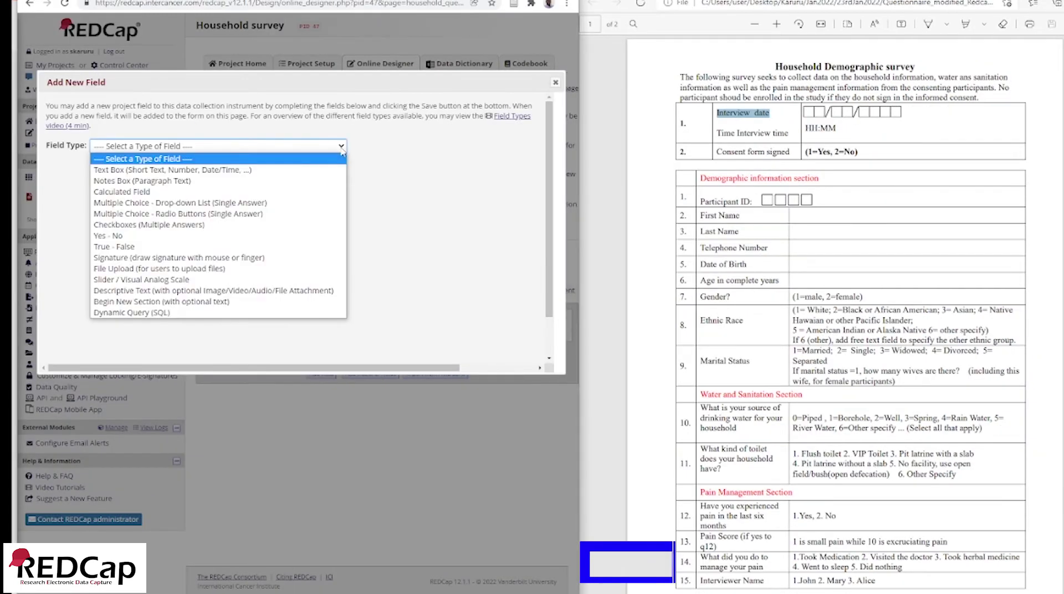
left_click(331, 174)
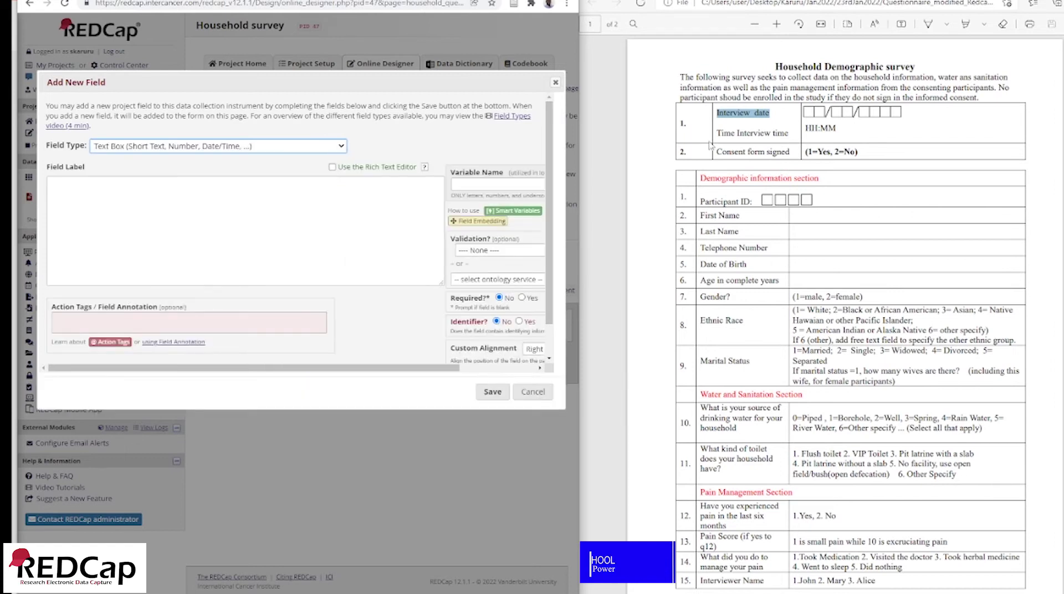
Copy 'Interview date' from the PDF and paste it as the field label.
right_click(719, 113)
left_click(709, 119)
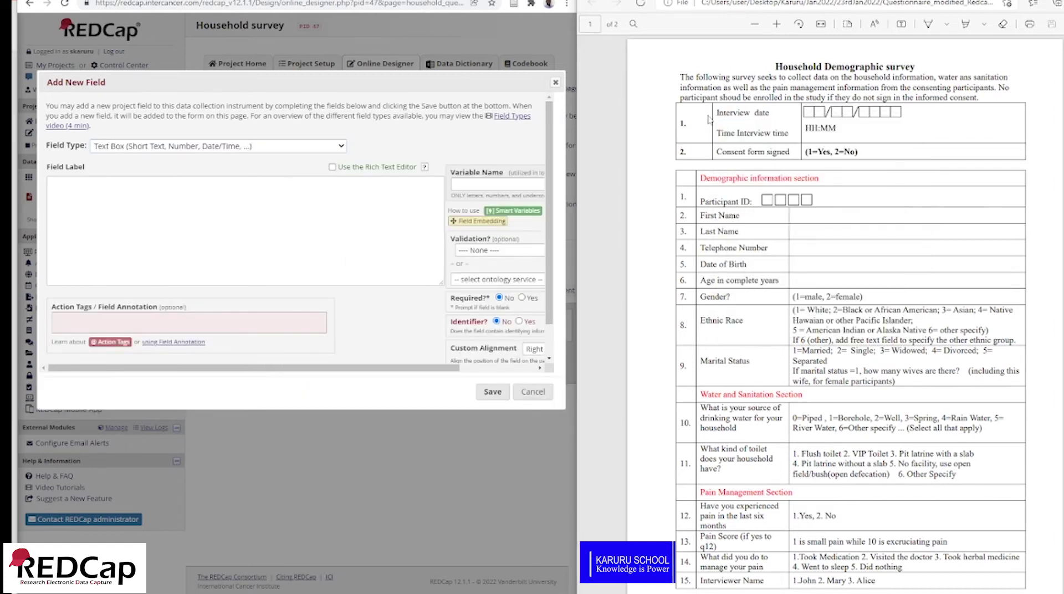
left_click_drag(715, 112, 769, 114)
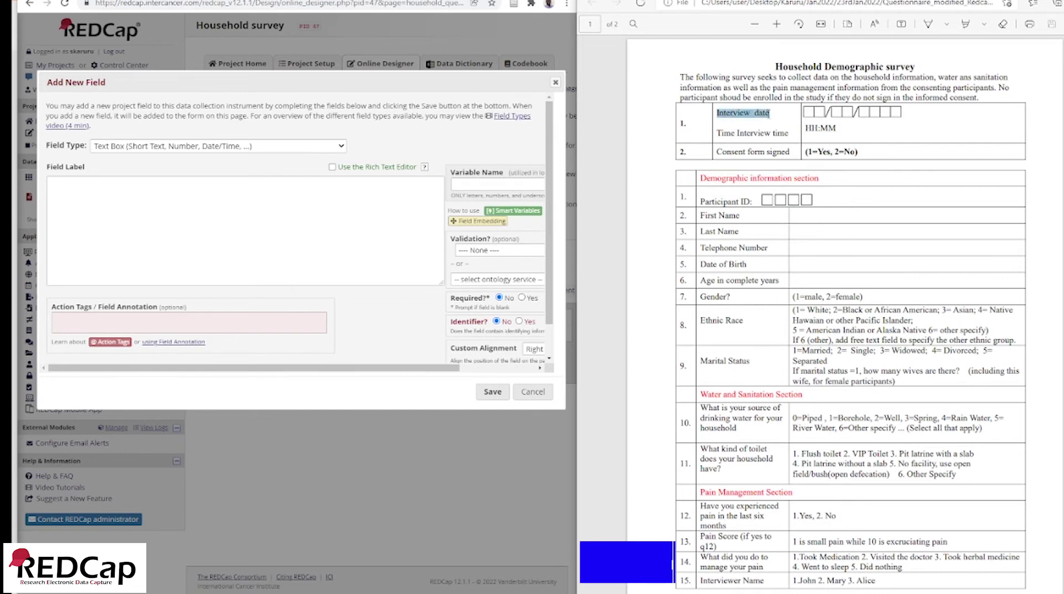
right_click(767, 123)
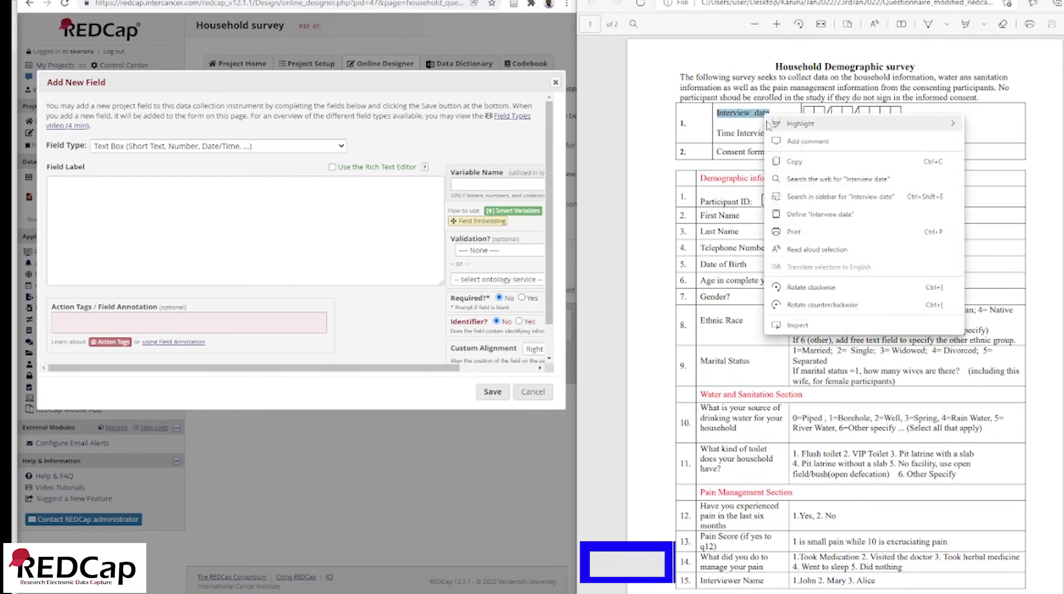
left_click(804, 162)
right_click(73, 192)
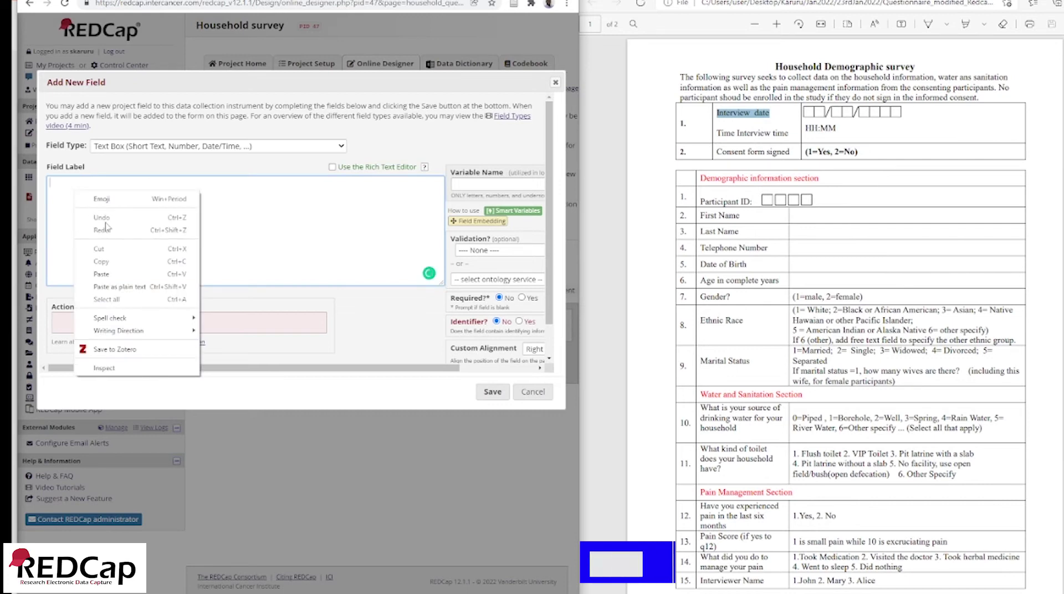
left_click(101, 274)
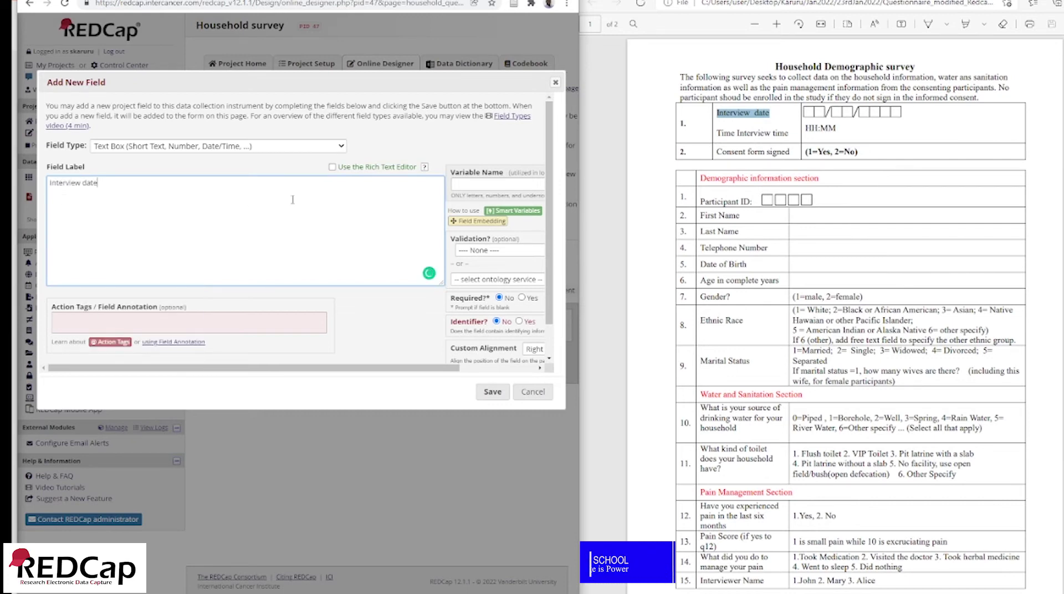
Set variable q1_int_date with Date (D-M-Y) validation and Required Yes.
left_click(492, 187)
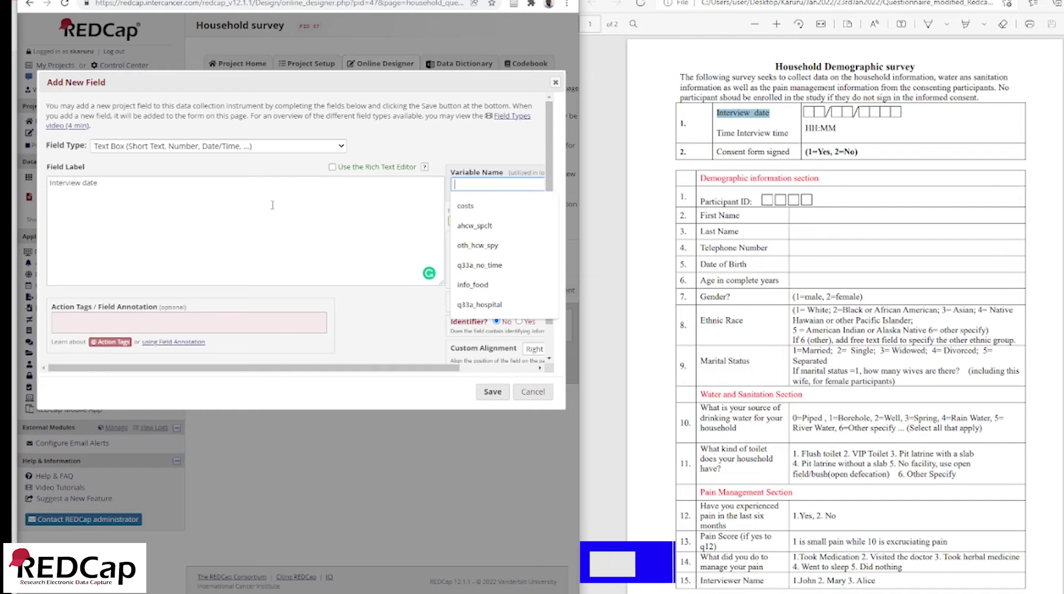
type("_in")
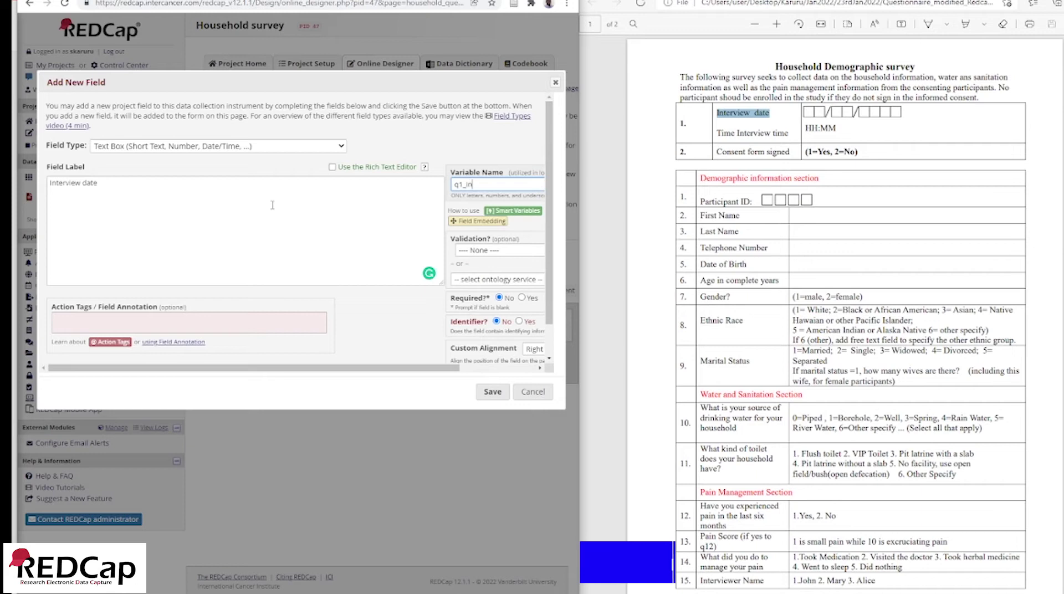
type("t_date")
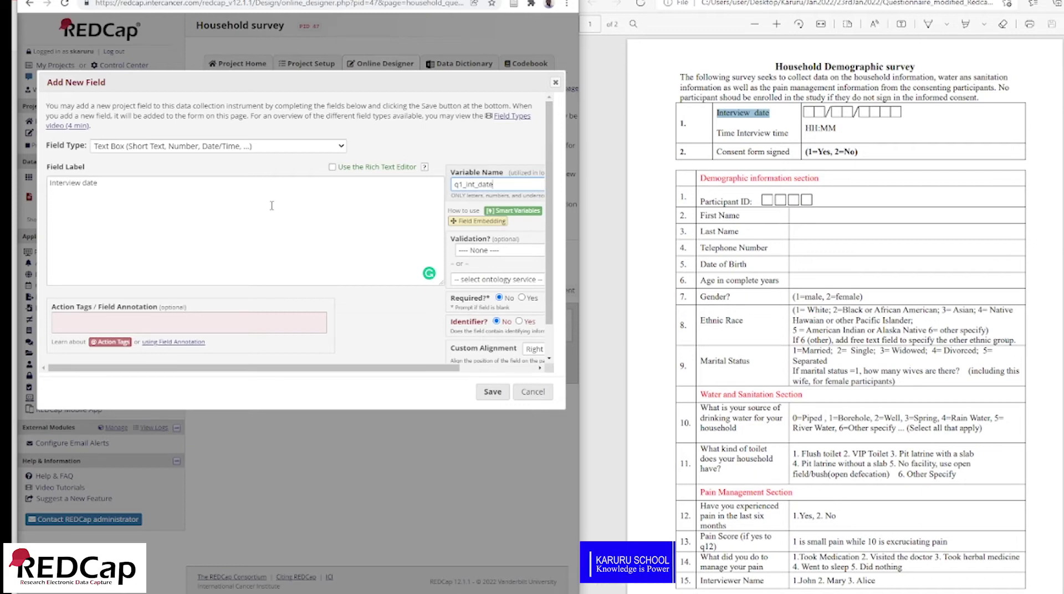
scroll(514, 257, "right", 2)
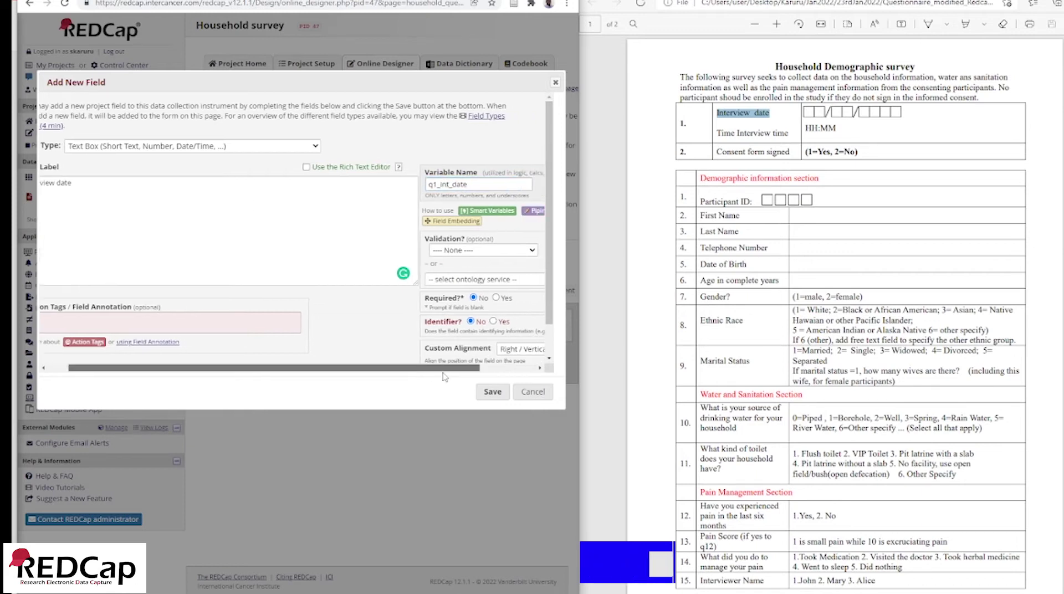
left_click(517, 253)
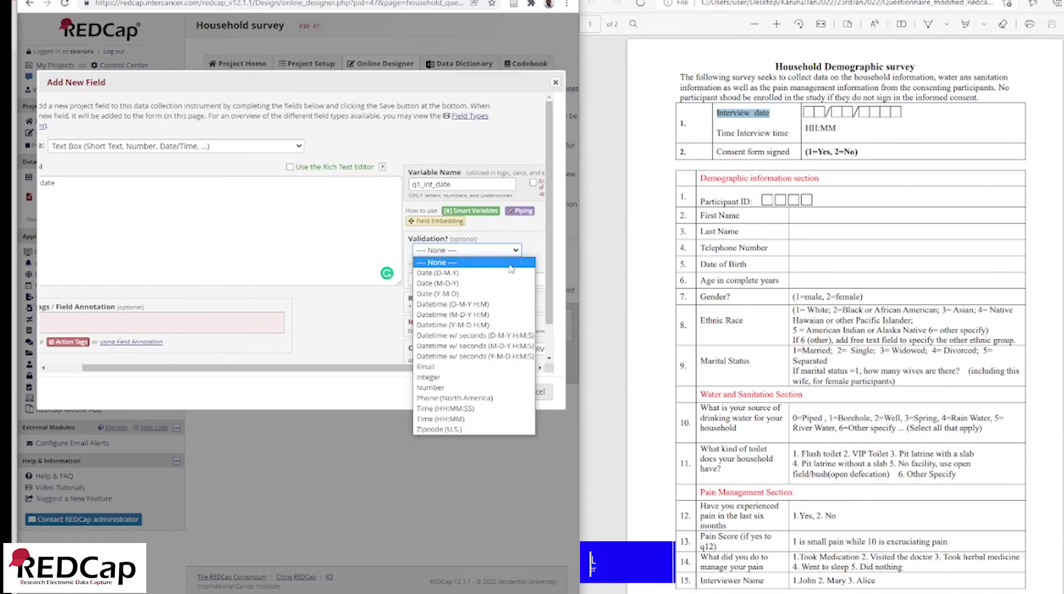
left_click(509, 274)
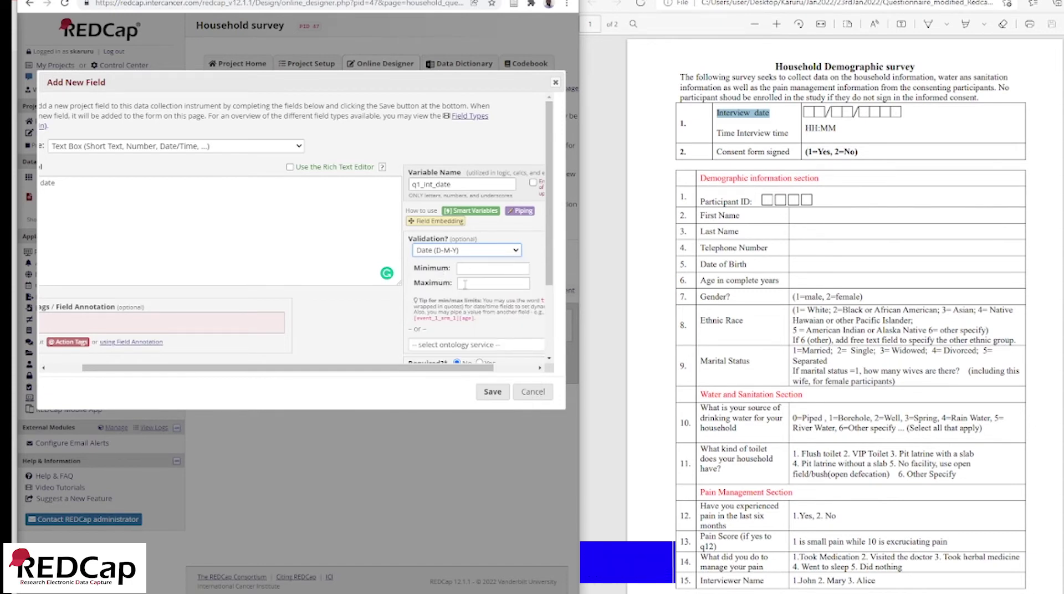
left_click_drag(547, 244, 554, 309)
left_click(480, 261)
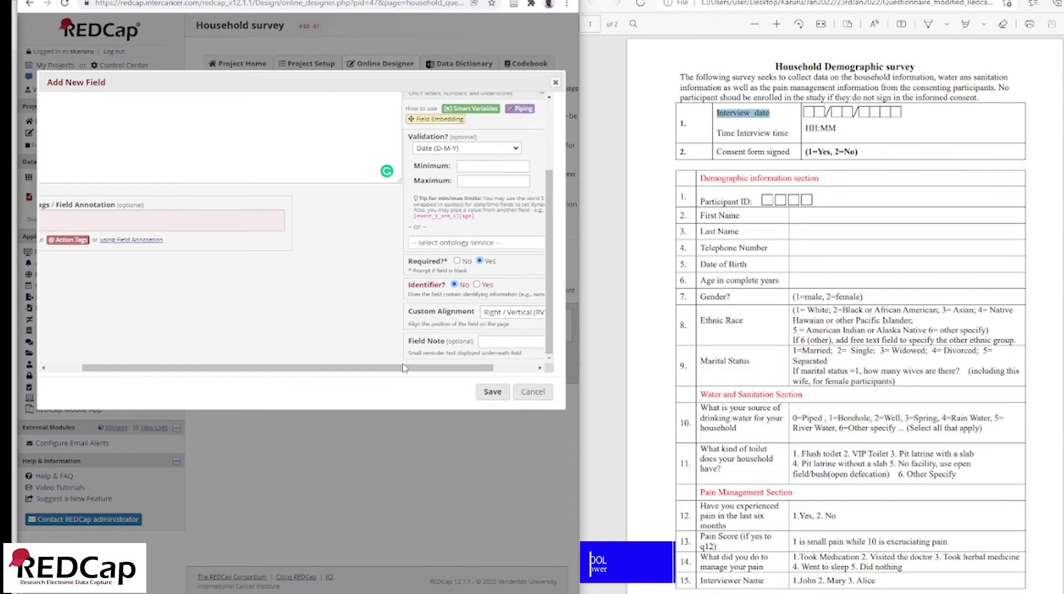
Add a dd/mm/yyyy interview date field note and save the field.
left_click_drag(403, 368, 444, 369)
left_click(452, 343)
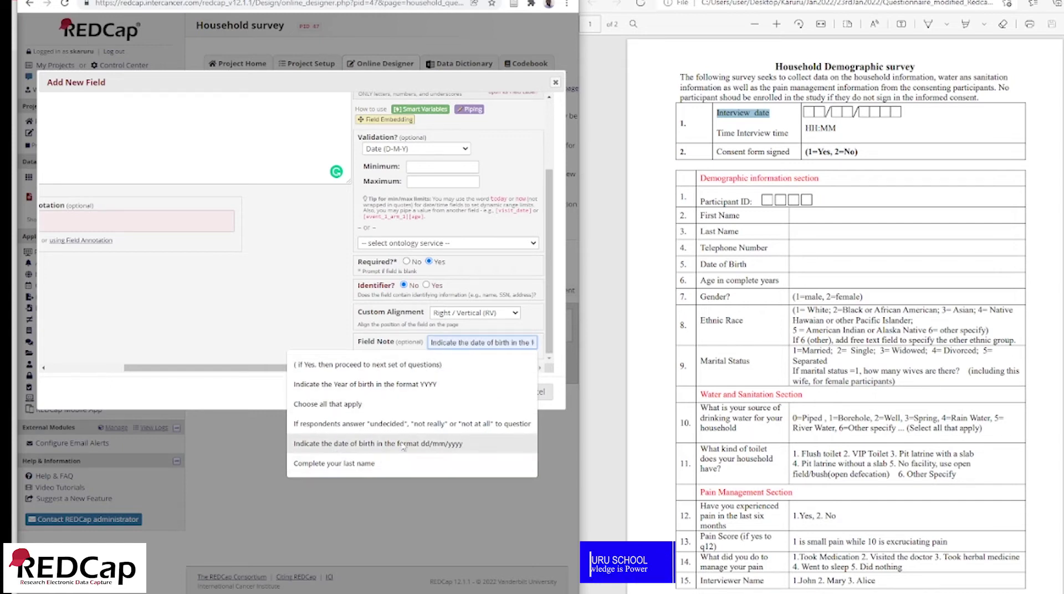
left_click(441, 450)
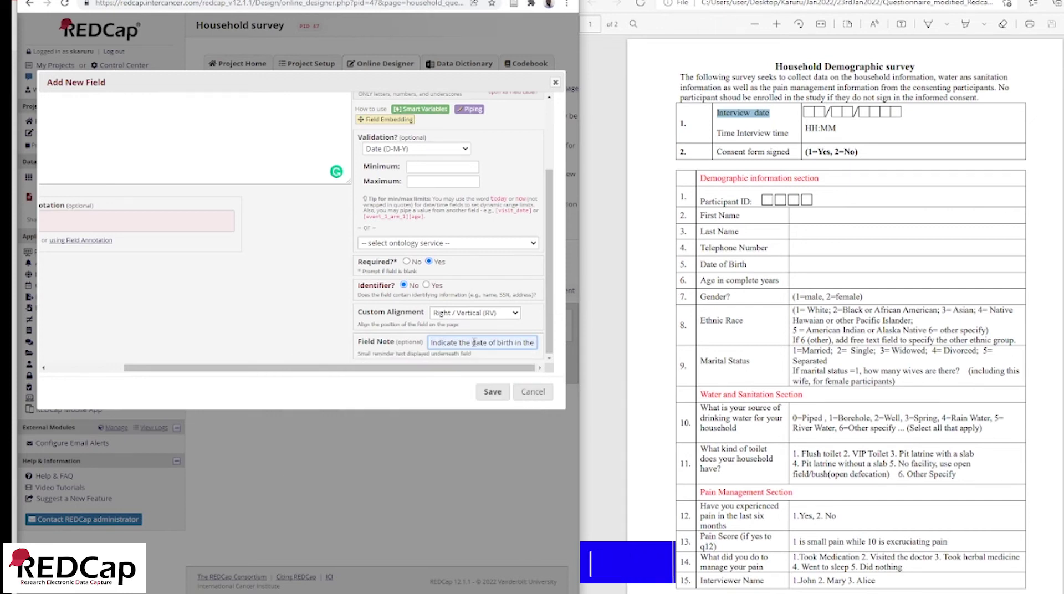
type("interview")
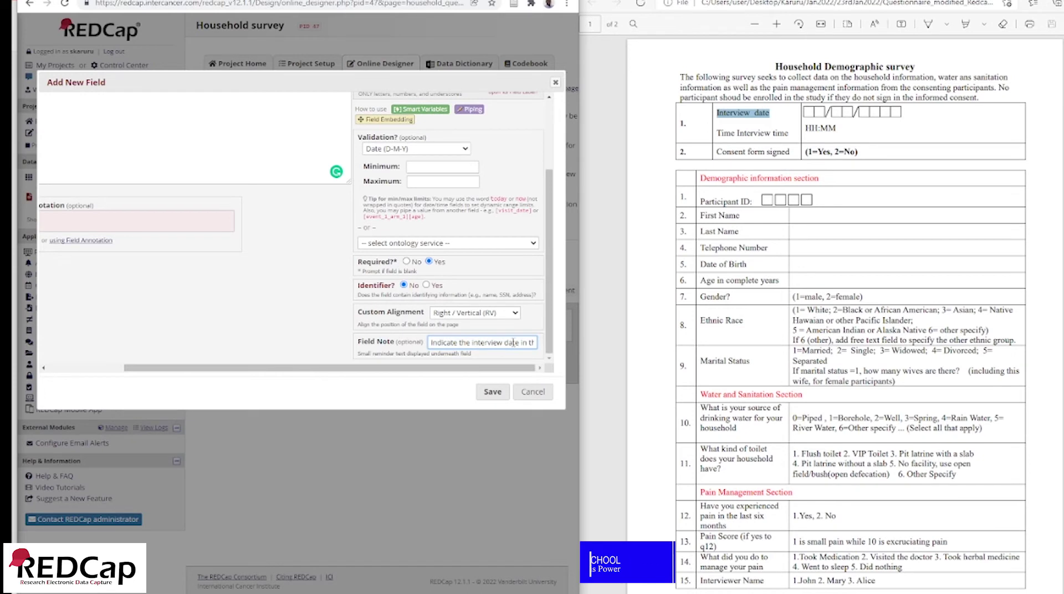
key("End")
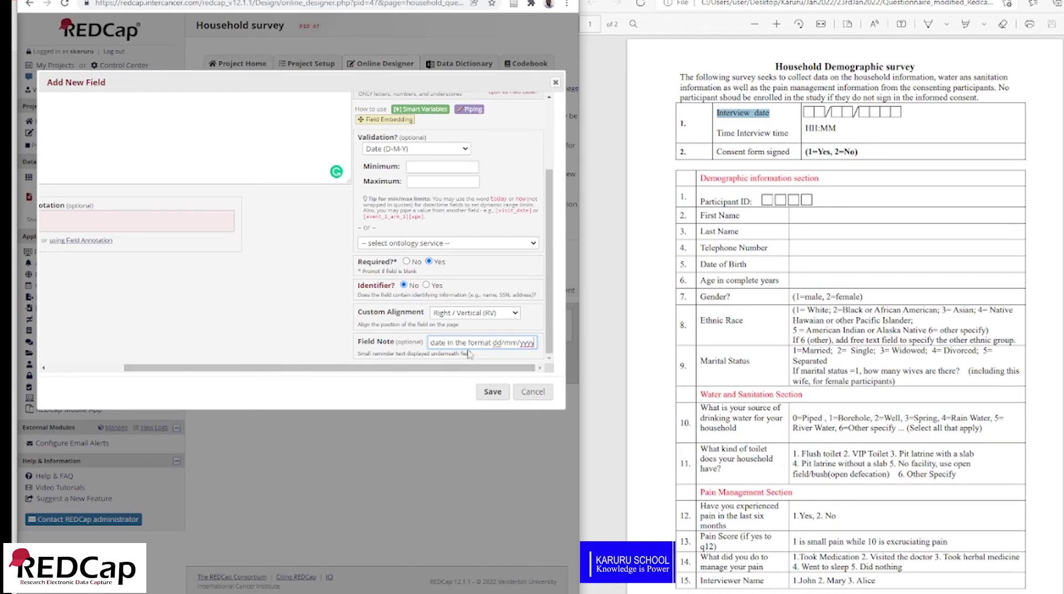
left_click(493, 394)
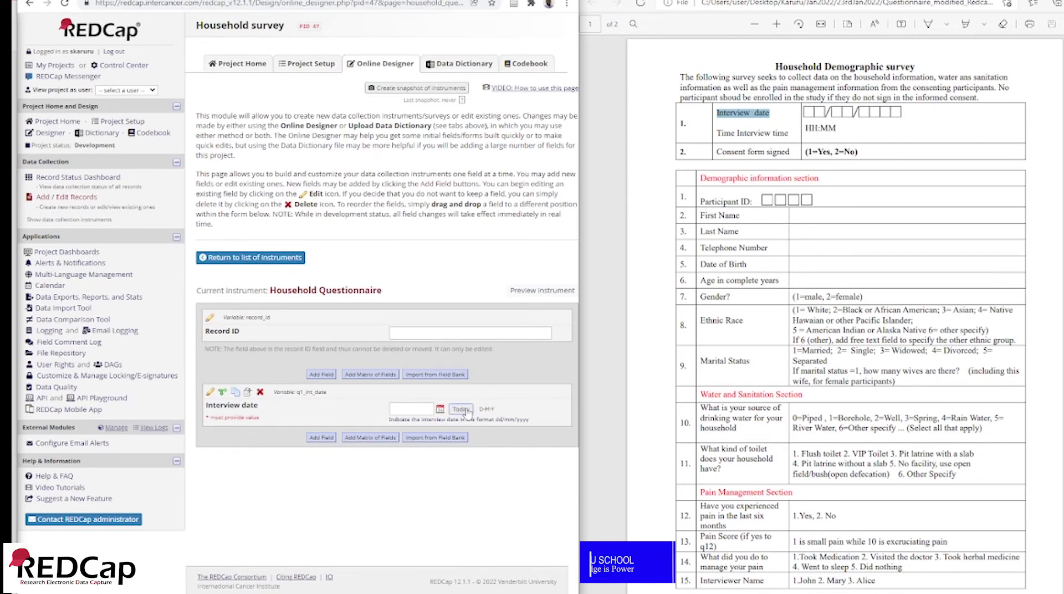
Test the Interview date calendar with 23-01-2022 and begin another field below it.
left_click(440, 411)
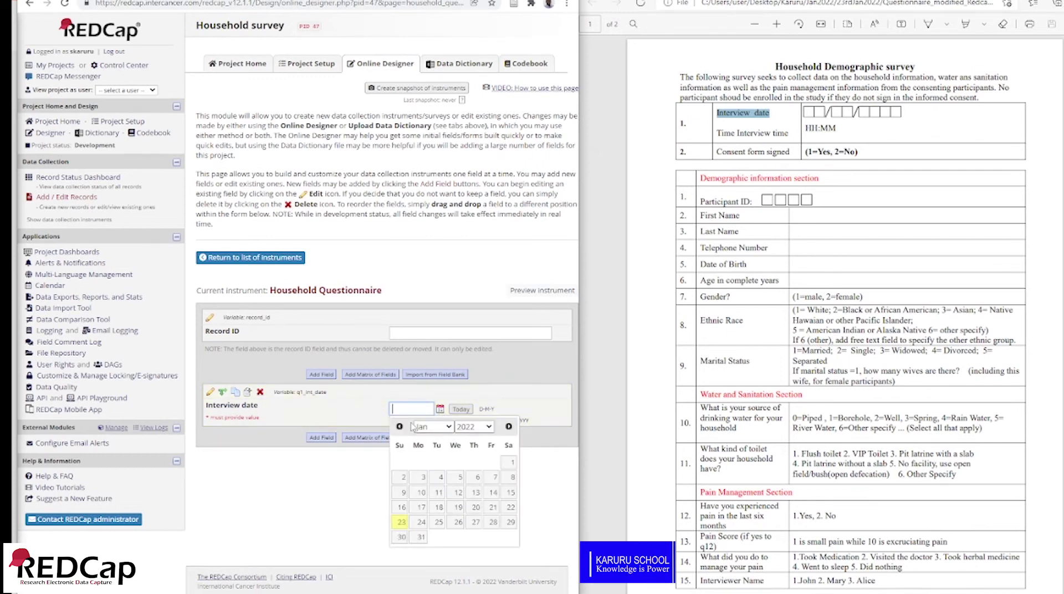
left_click(401, 523)
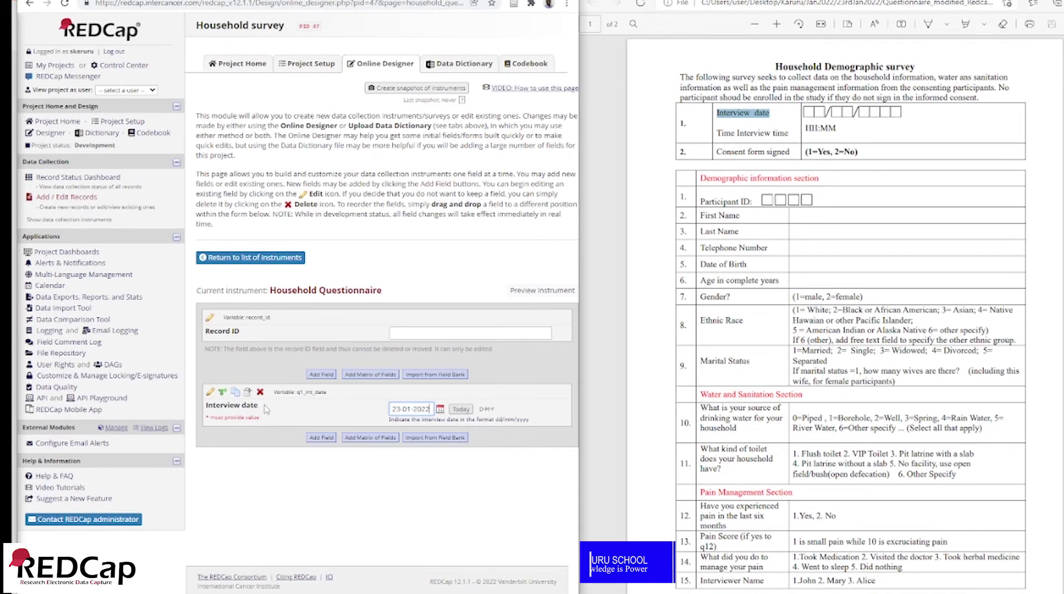
left_click(321, 438)
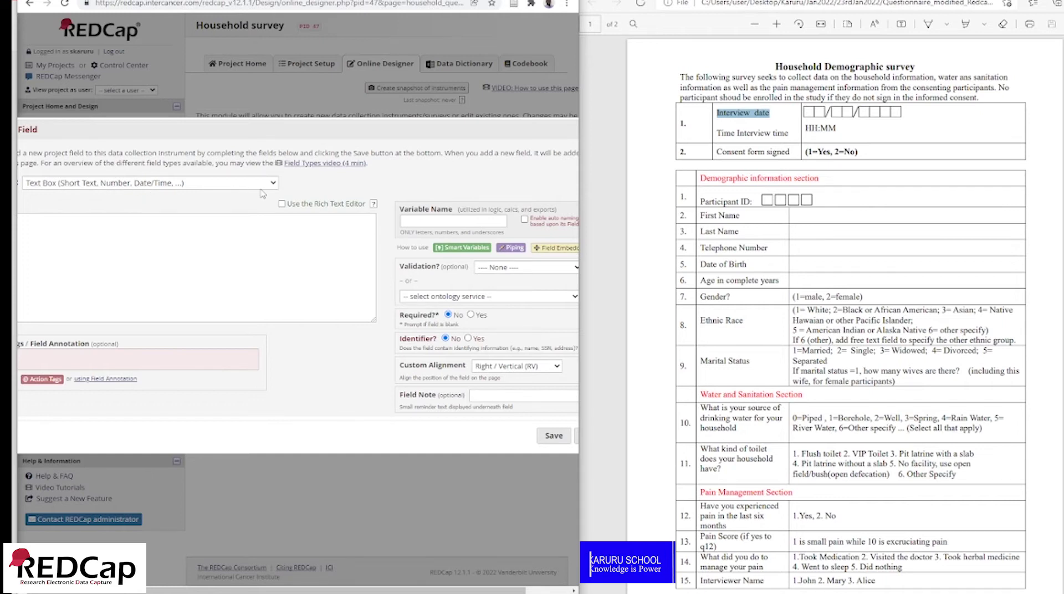
Paste 'Time Interview time' from the PDF as the new field's label.
left_click_drag(718, 133, 788, 136)
right_click(779, 140)
left_click(803, 184)
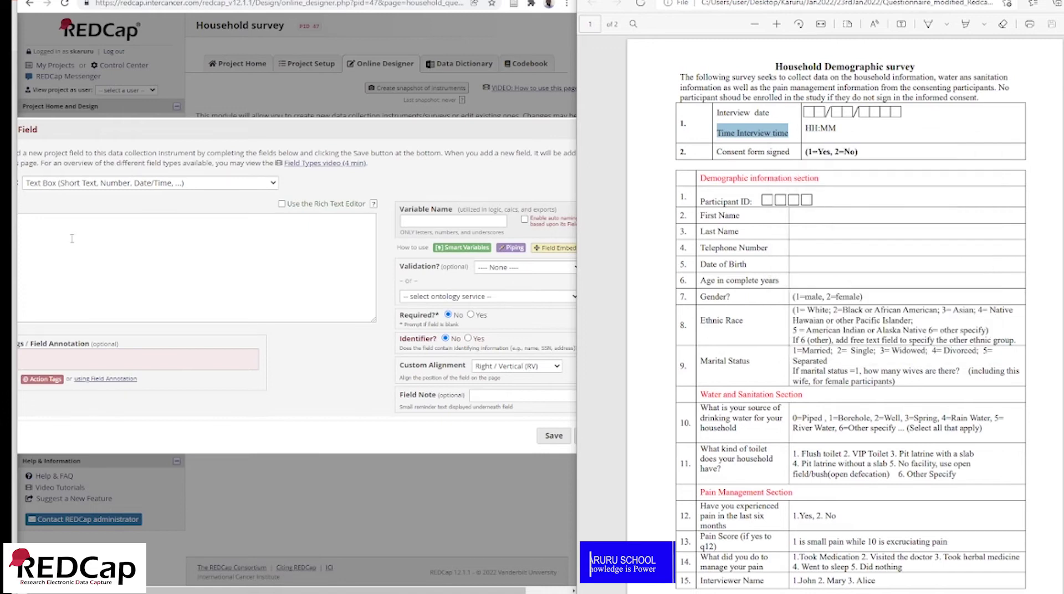
left_click(72, 238)
right_click(72, 238)
left_click(98, 320)
Set variable q1_int_tm, Time (HH:MM) validation, required, with a 24hr clock note, and save.
scroll(413, 221, "down", 1)
left_click(413, 194)
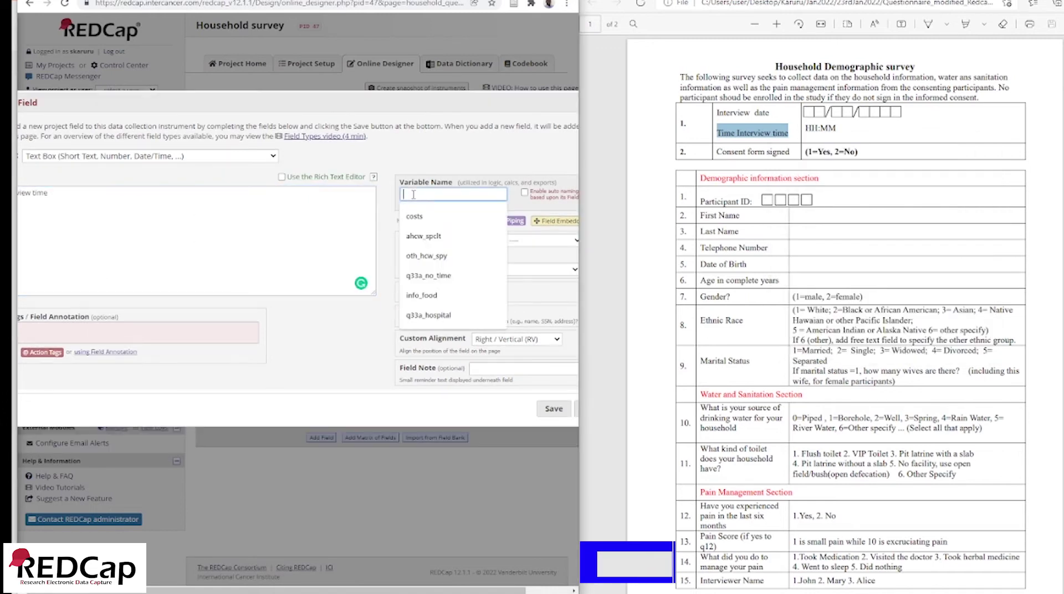
type("q1_in")
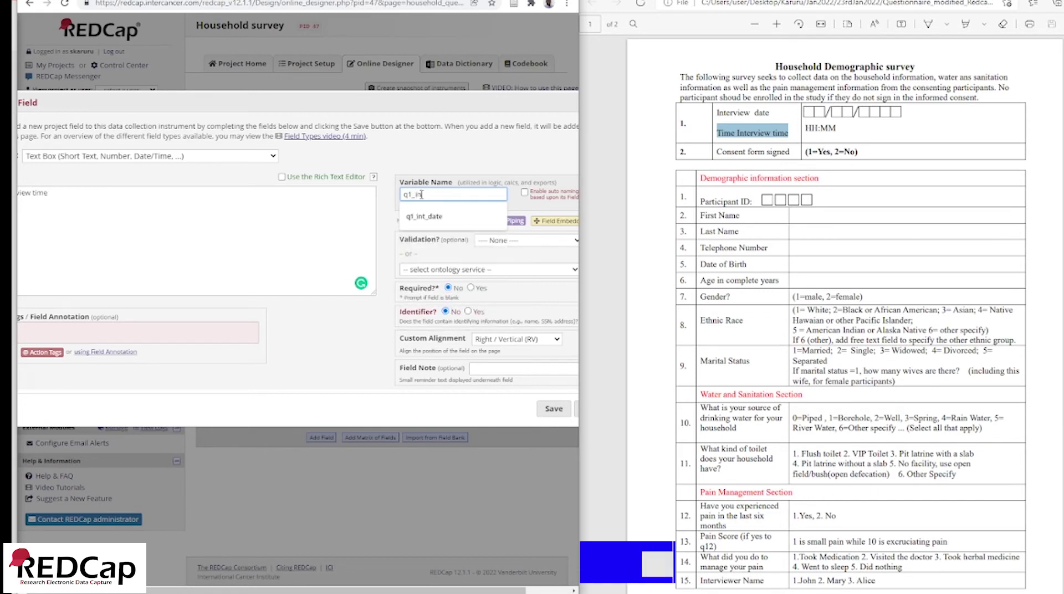
type("t_tm")
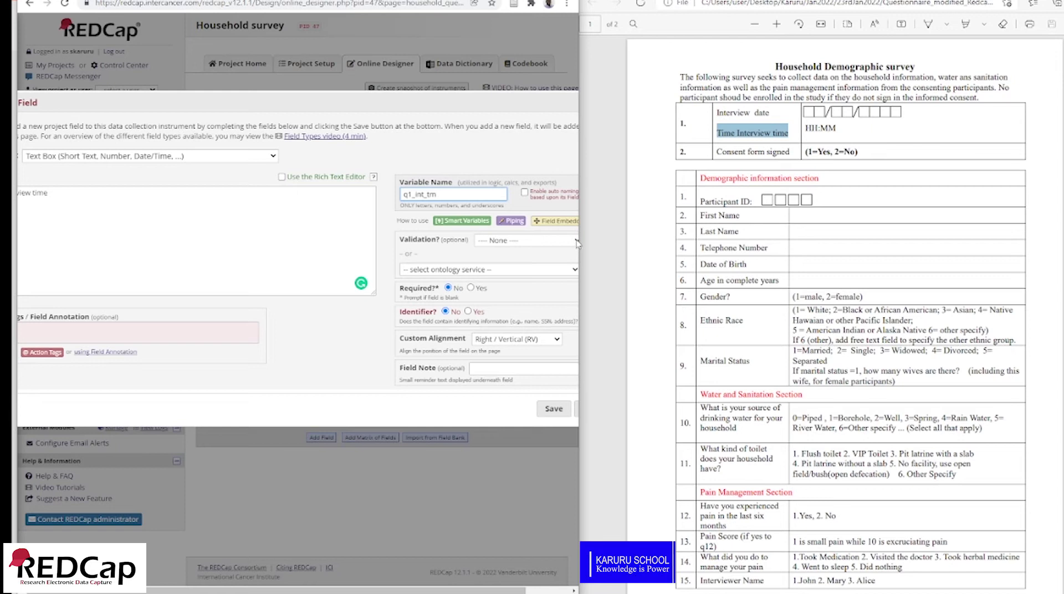
left_click(576, 241)
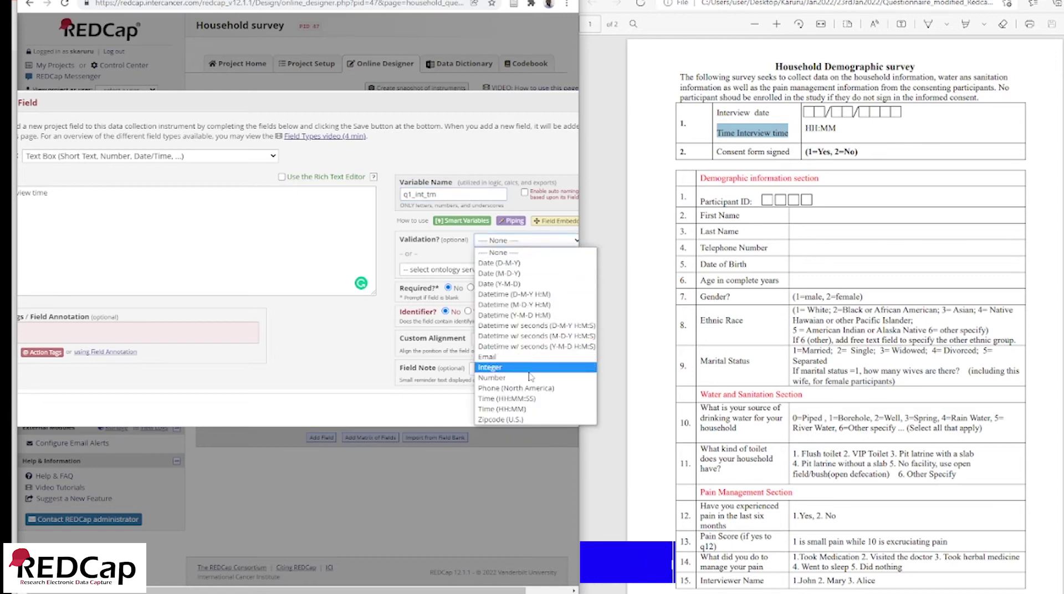
left_click(524, 411)
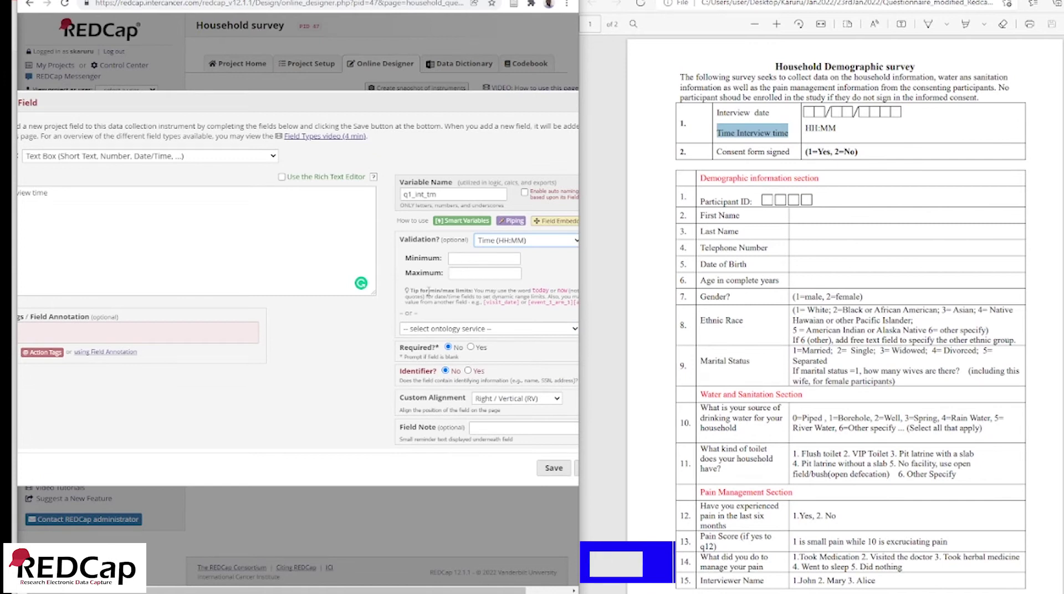
left_click(470, 347)
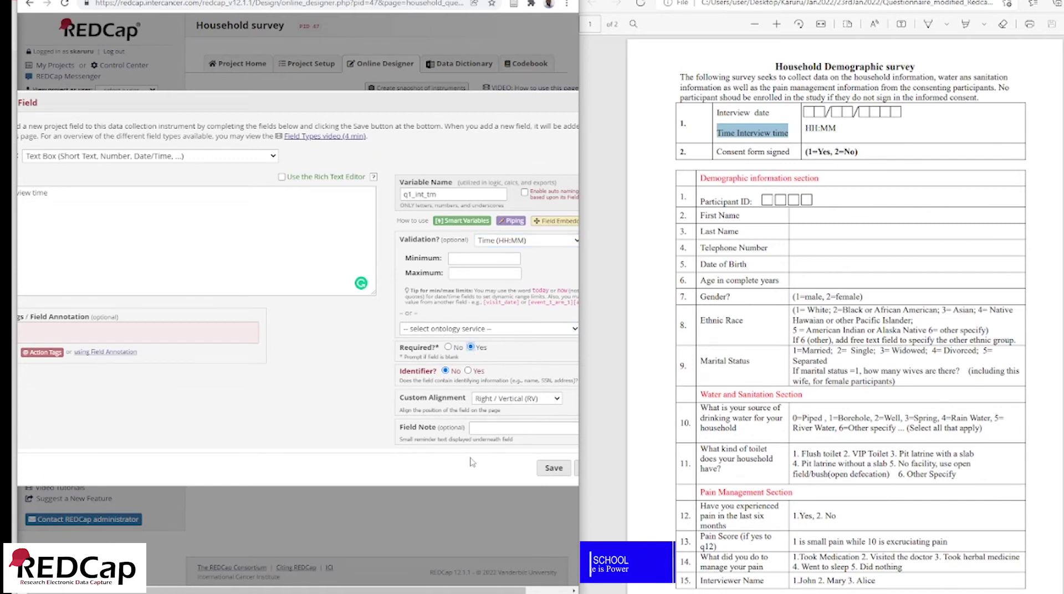
left_click(486, 429)
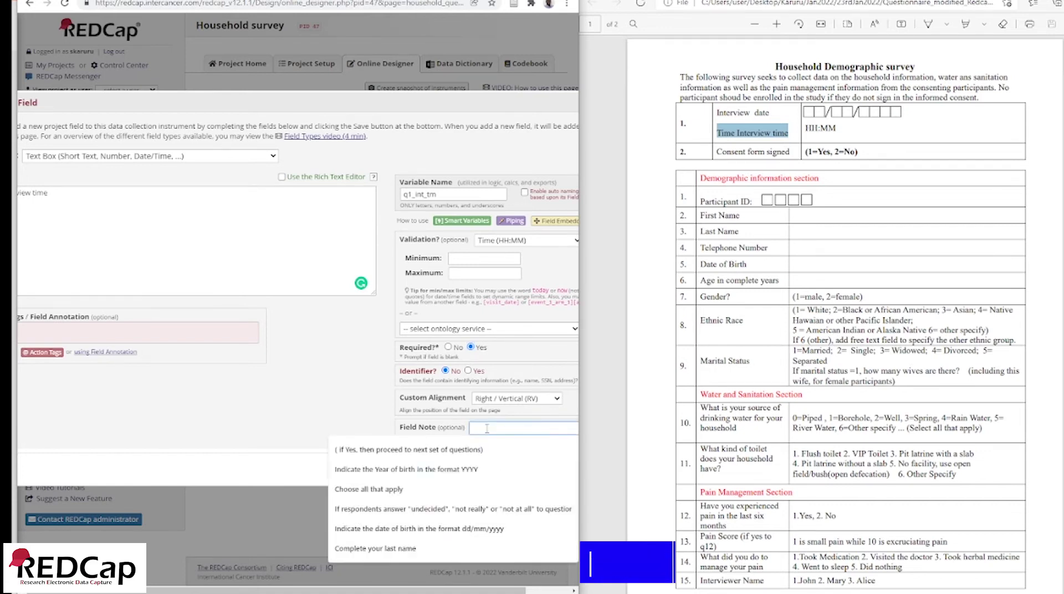
type("Enter")
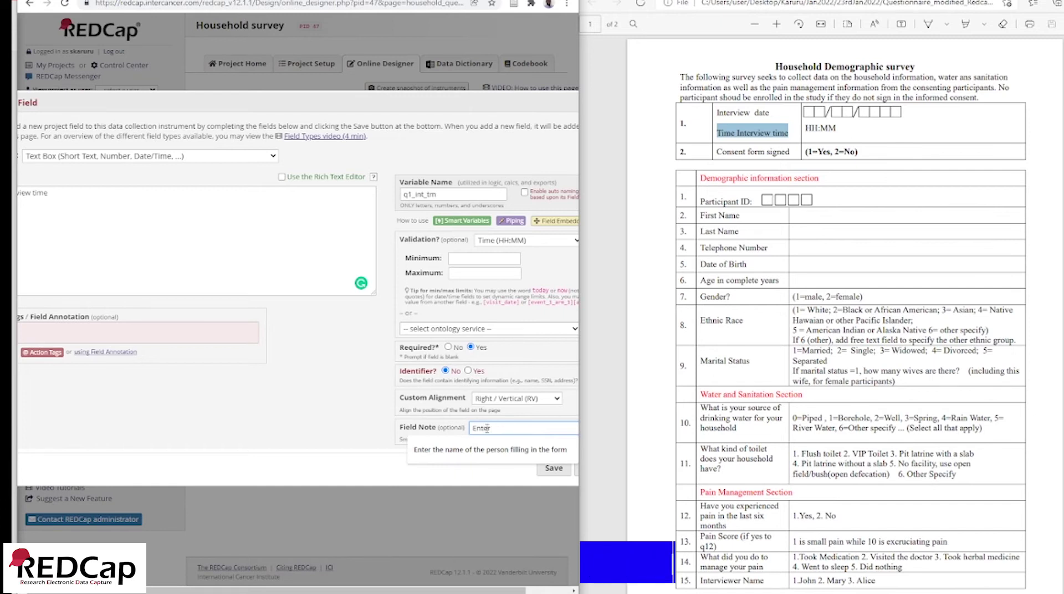
type(" time in 2")
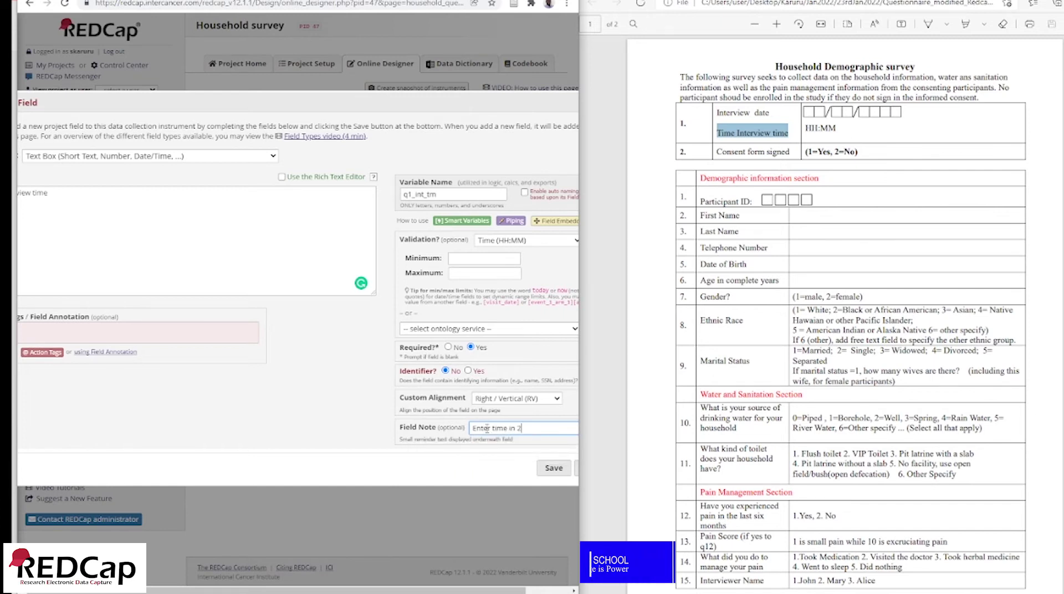
type("4hr clock system")
left_click(553, 468)
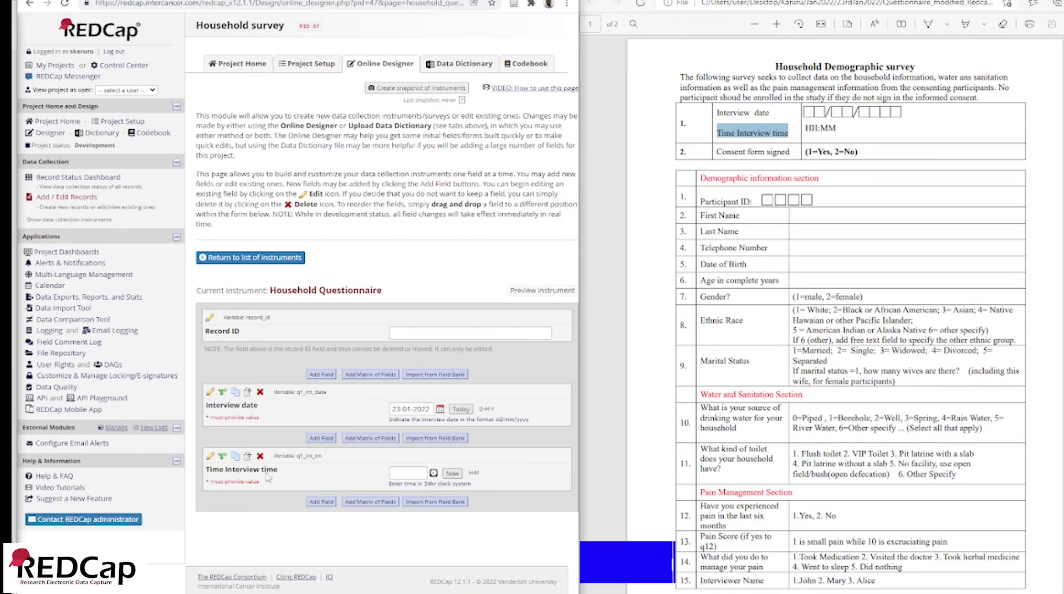
Change the q1_int_tm label from 'Time Interview time' to 'Time Interview Hrs'.
left_click(210, 457)
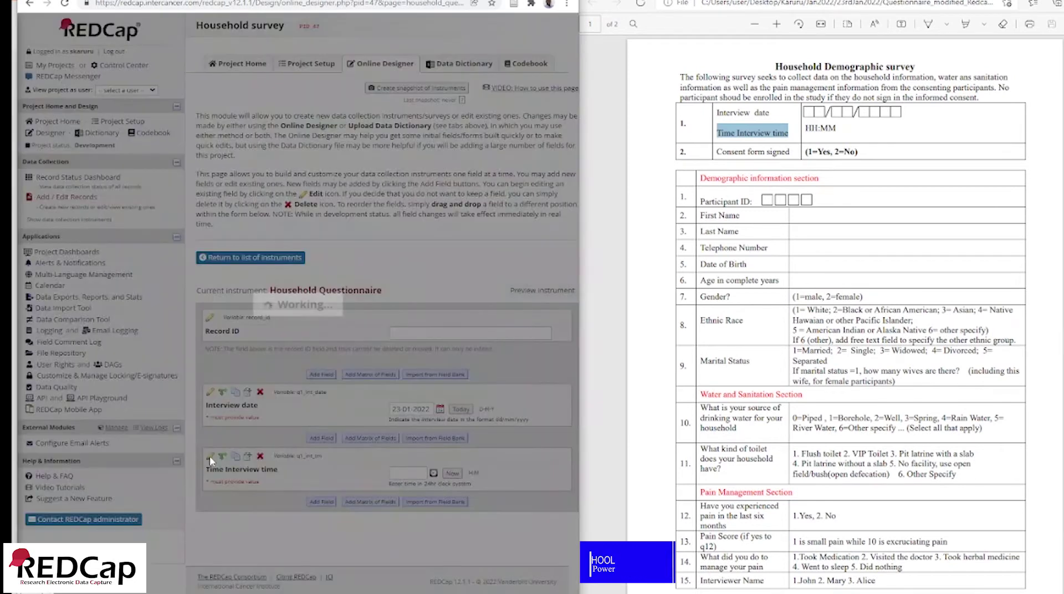
left_click_drag(50, 204, 34, 206)
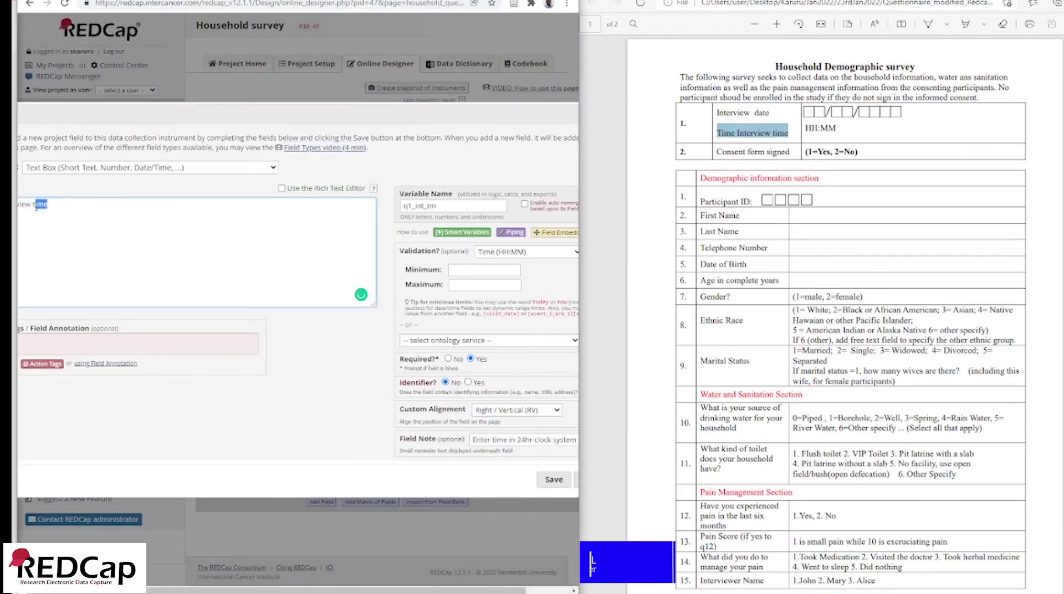
type("Hrs")
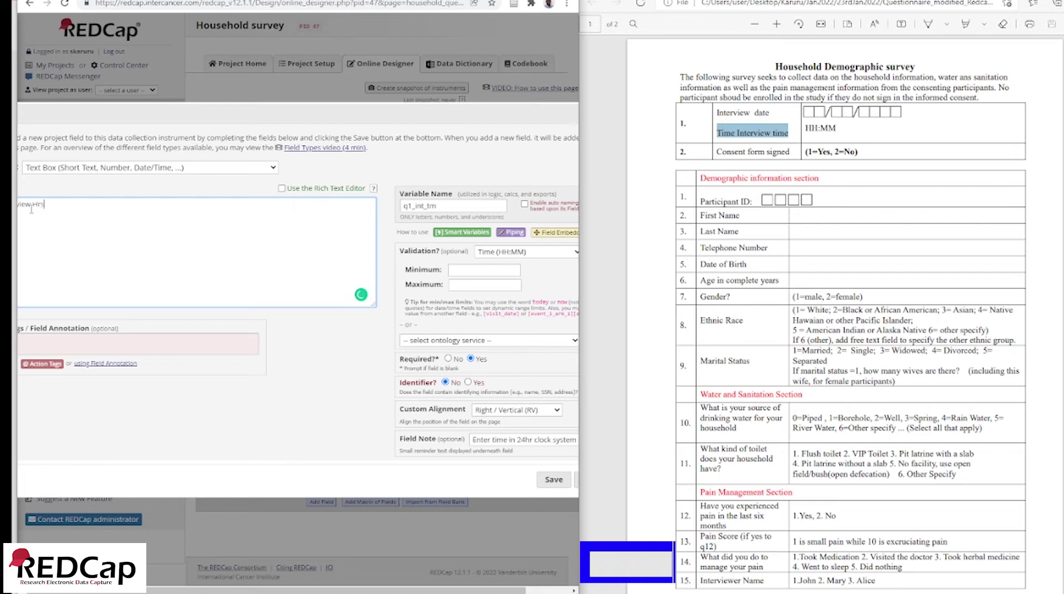
left_click(547, 481)
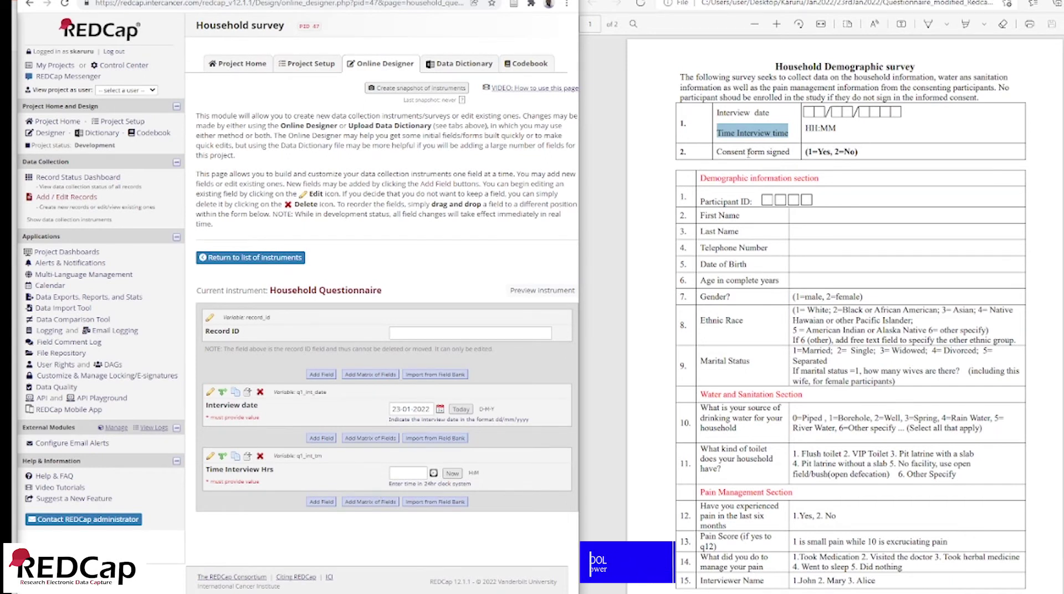
Add a new Multiple Choice - Radio Buttons field.
left_click(321, 501)
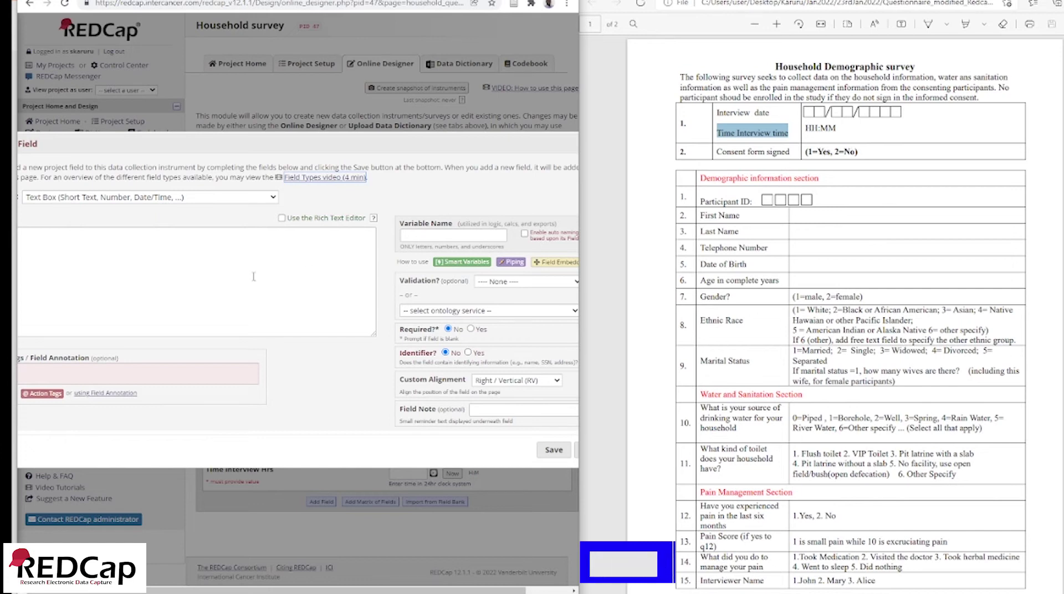
left_click(275, 198)
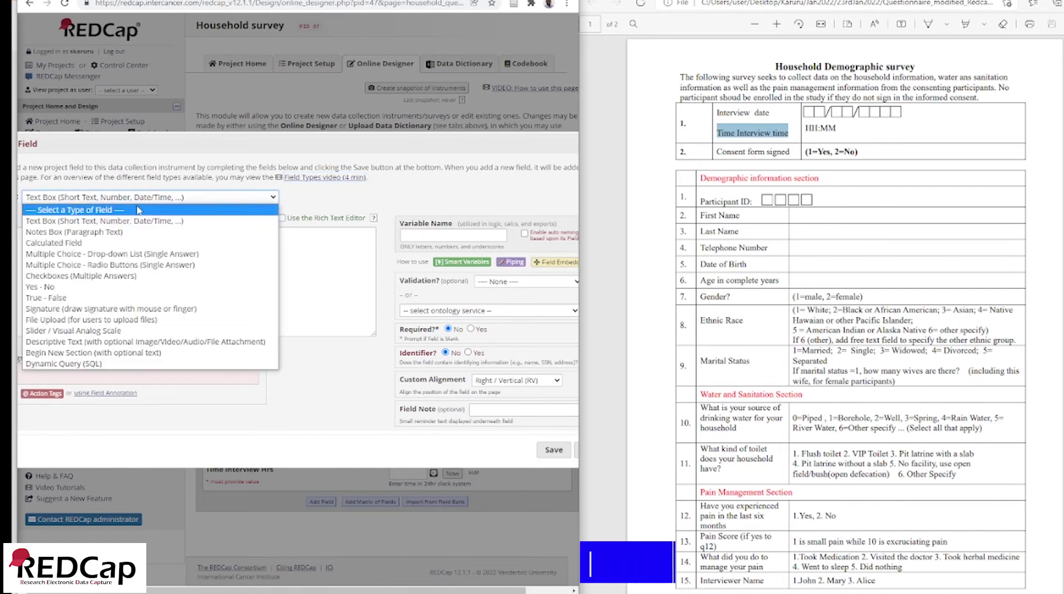
left_click(126, 144)
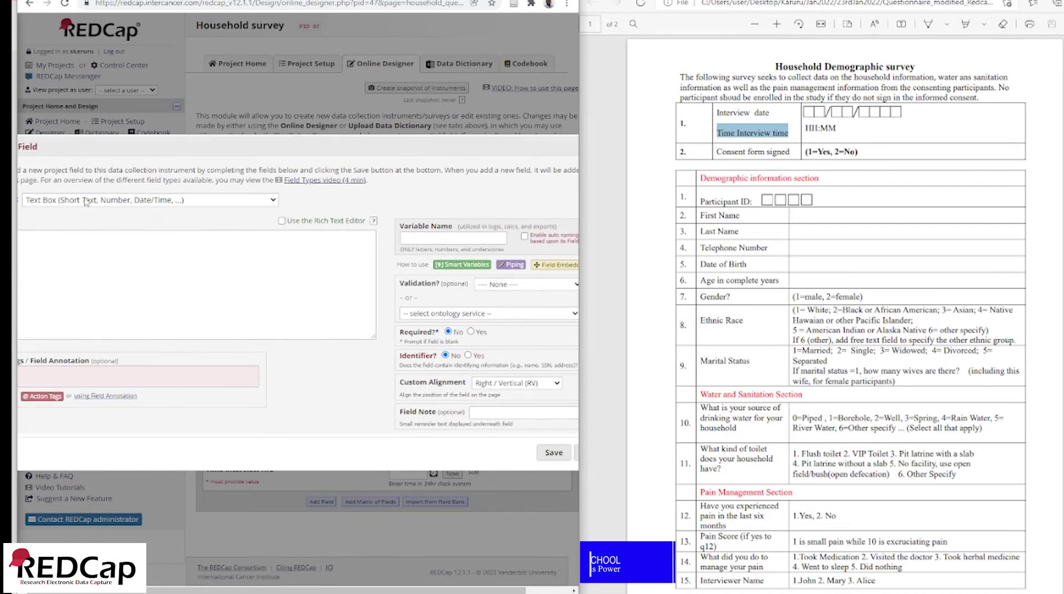
left_click(254, 200)
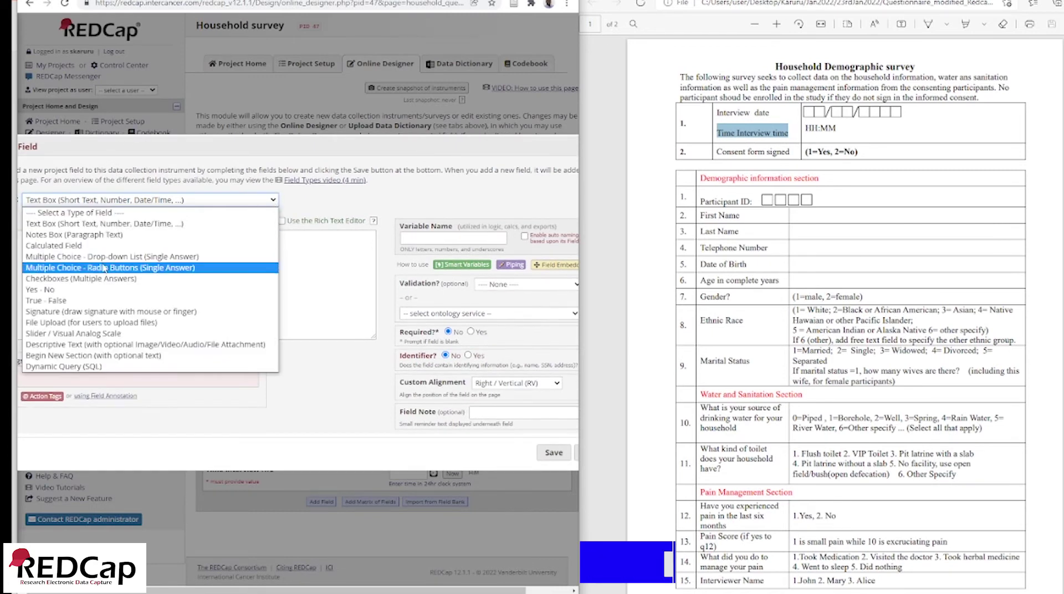
left_click(150, 269)
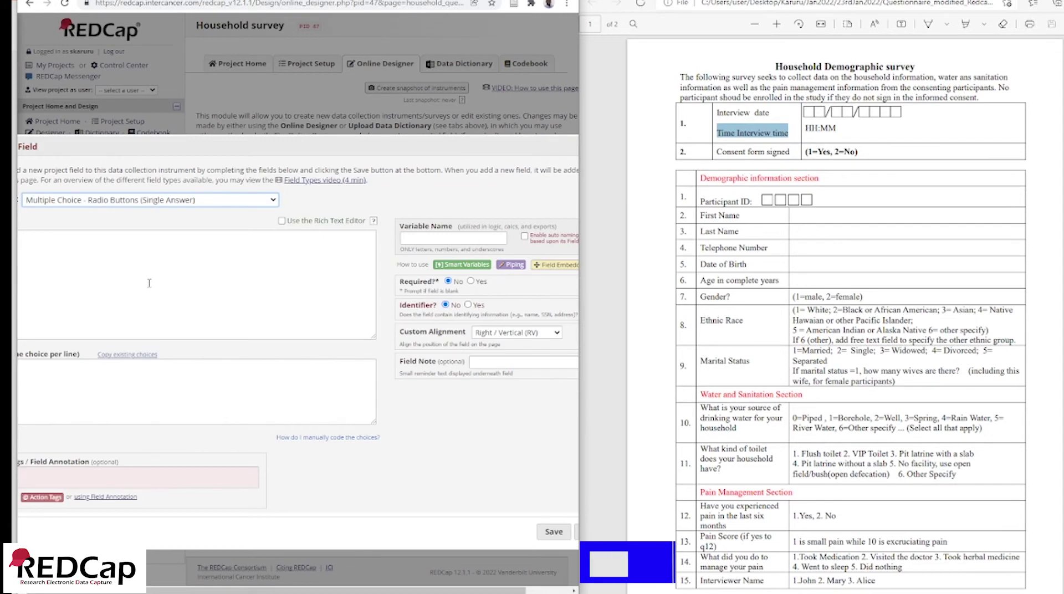
Copy 'Consent form signed' from the PDF and paste it as the label.
left_click_drag(716, 152, 790, 152)
right_click(790, 152)
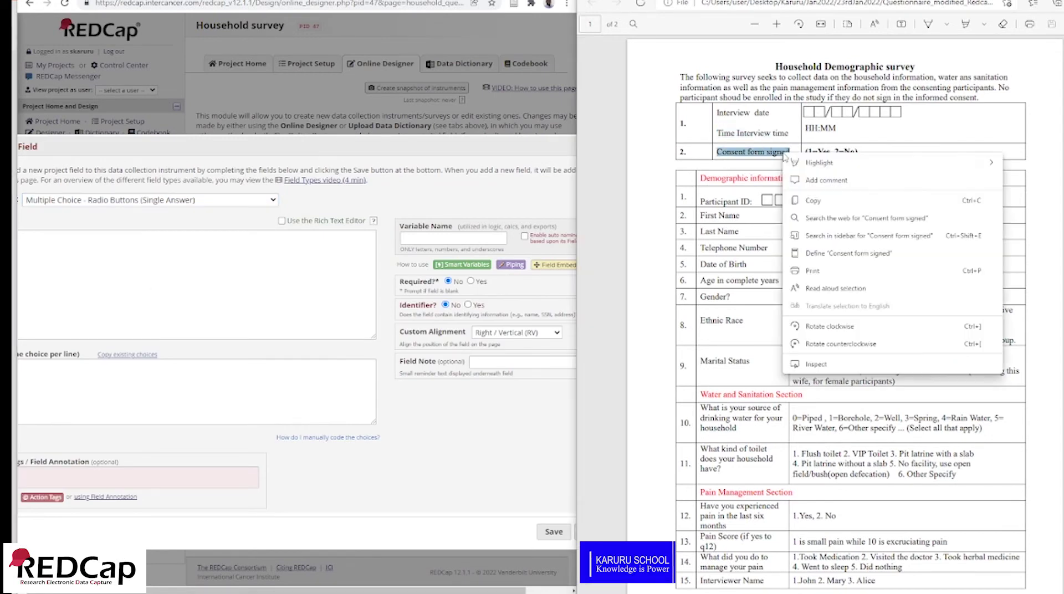
left_click(818, 204)
left_click(105, 258)
right_click(104, 248)
left_click(127, 329)
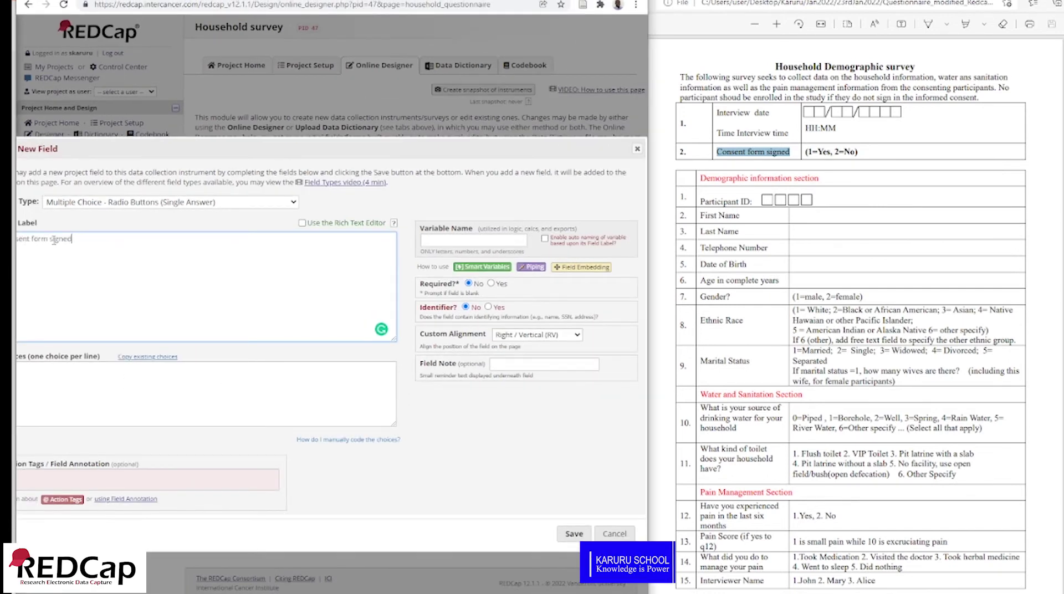
Name the variable q2_consent and make the field required.
left_click(449, 241)
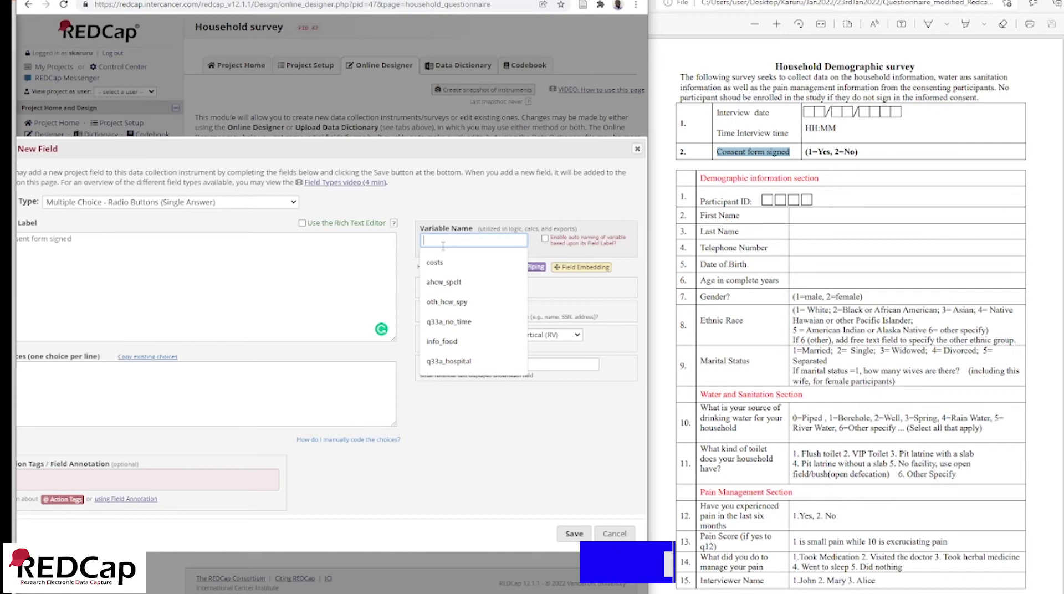
type("q2")
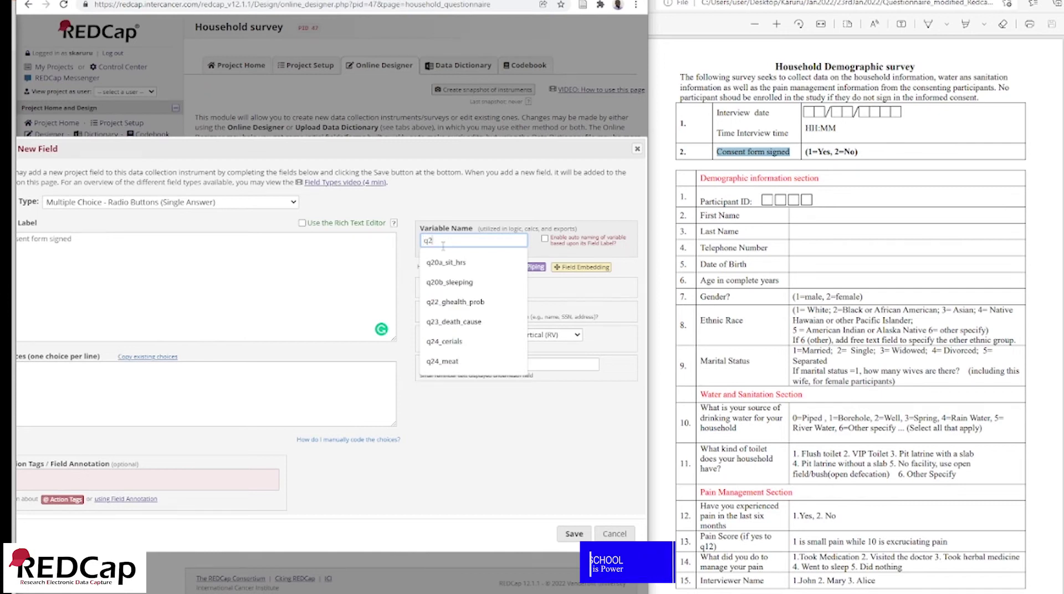
type("_")
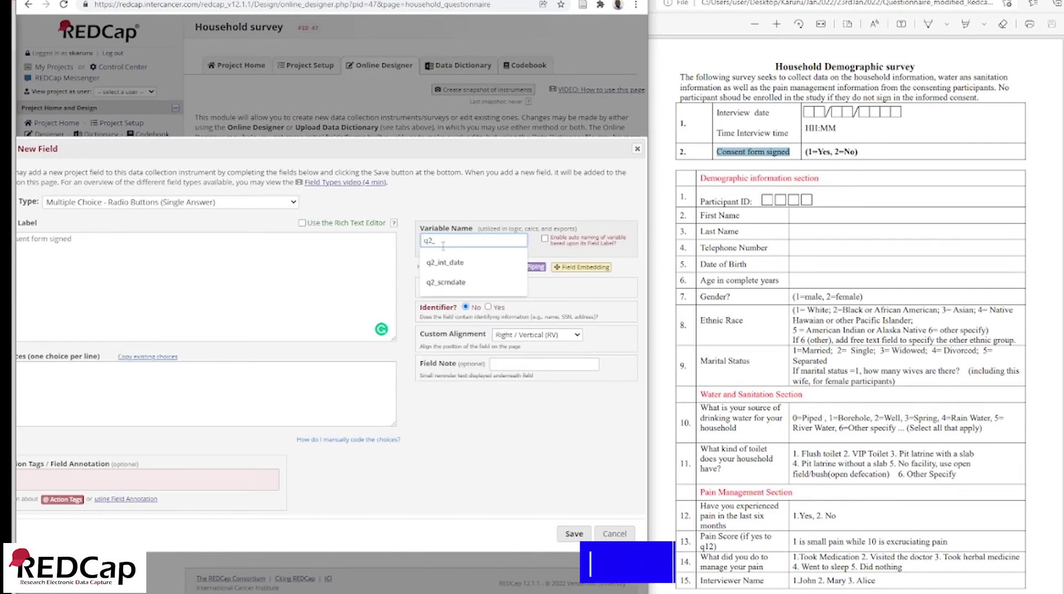
type("consent")
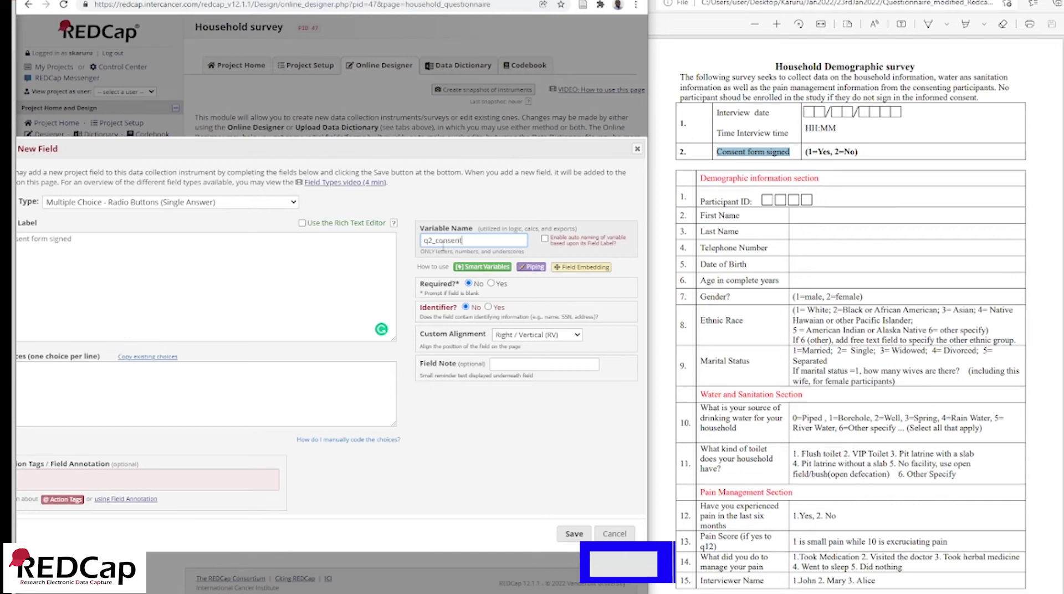
left_click(490, 283)
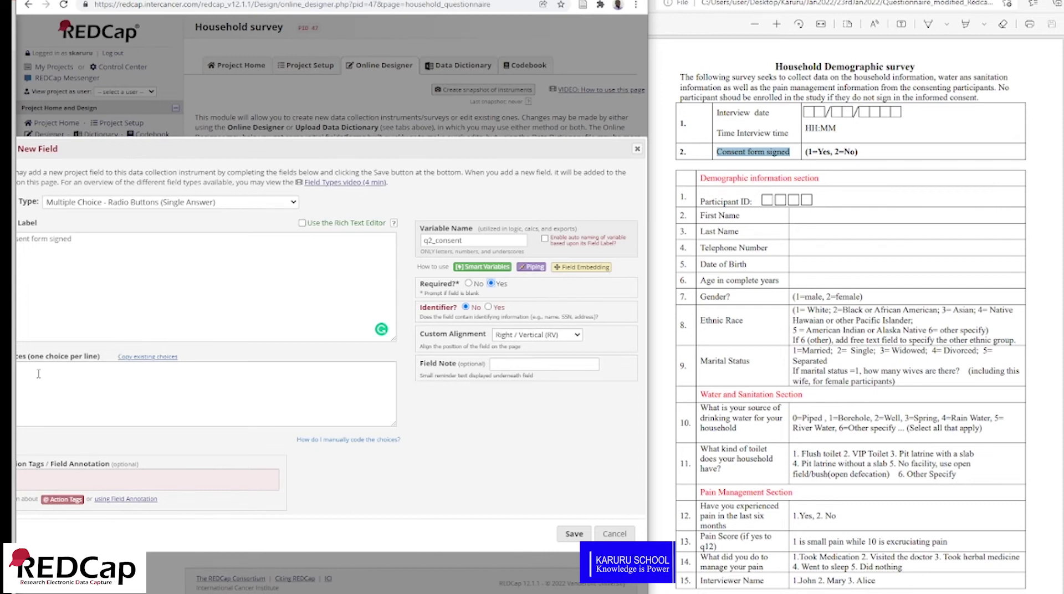
left_click_drag(805, 152, 856, 154)
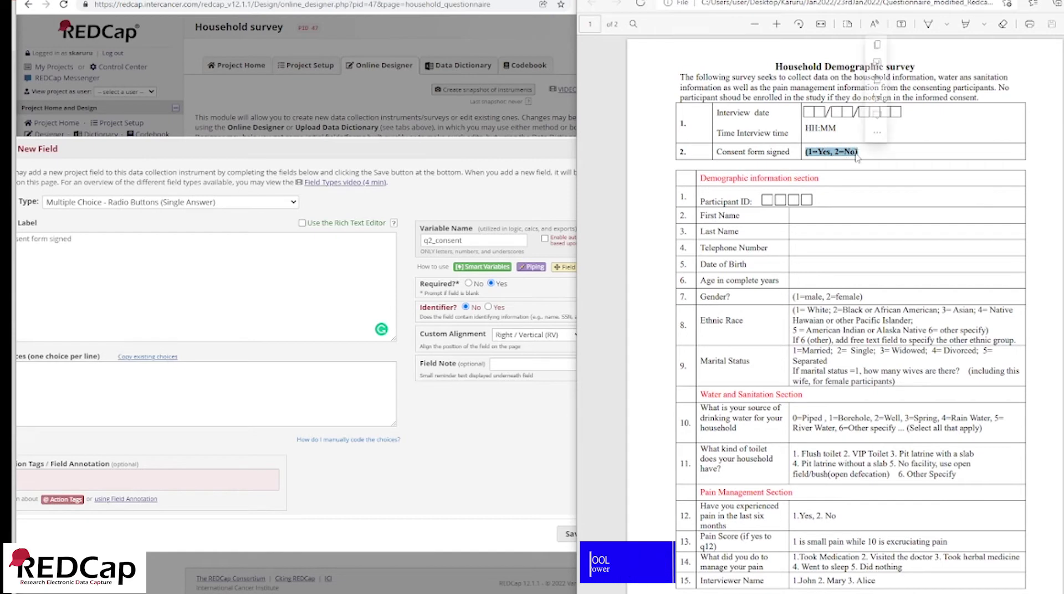
Paste the survey's '(1=Yes, 2=No)' codes into the consent field's choices as Yes/No options.
right_click(855, 154)
left_click(881, 215)
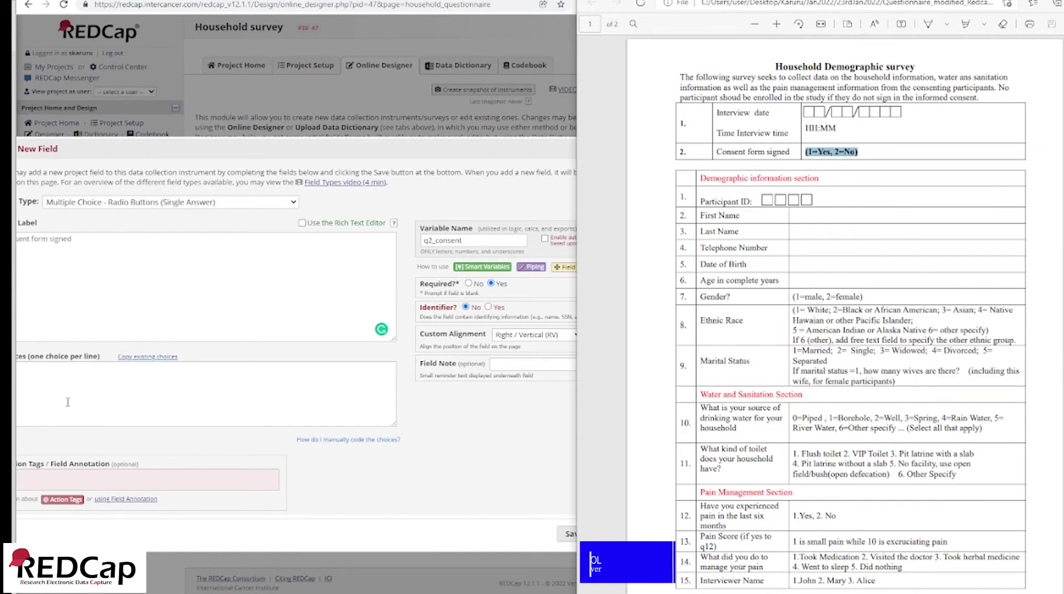
left_click(63, 381)
right_click(64, 374)
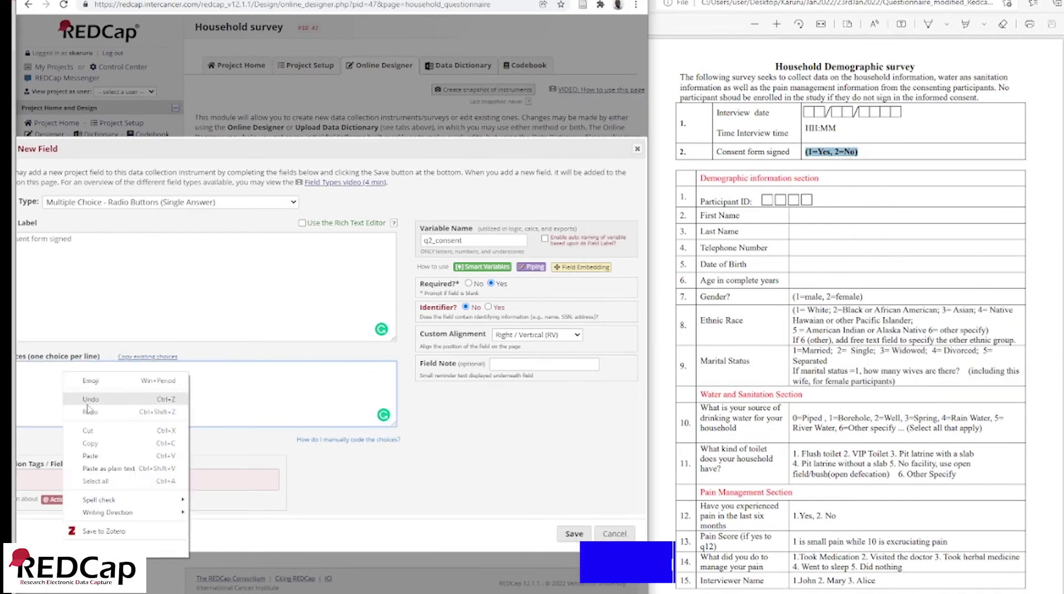
left_click(90, 455)
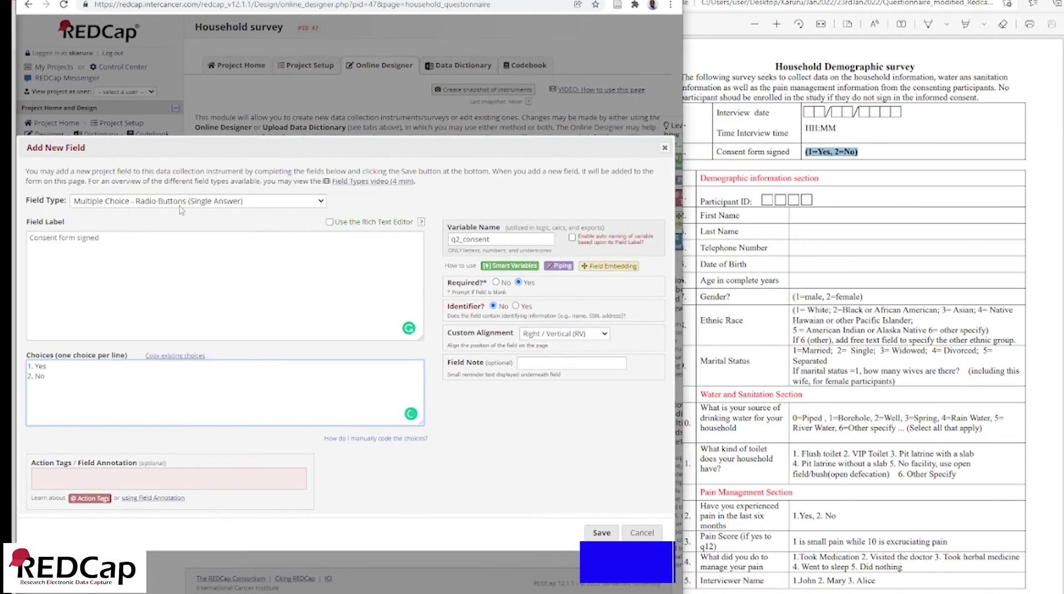
left_click(35, 365)
Add the note 'The participant can only respond to his survey', save the field, and narrow the browser.
left_click(525, 364)
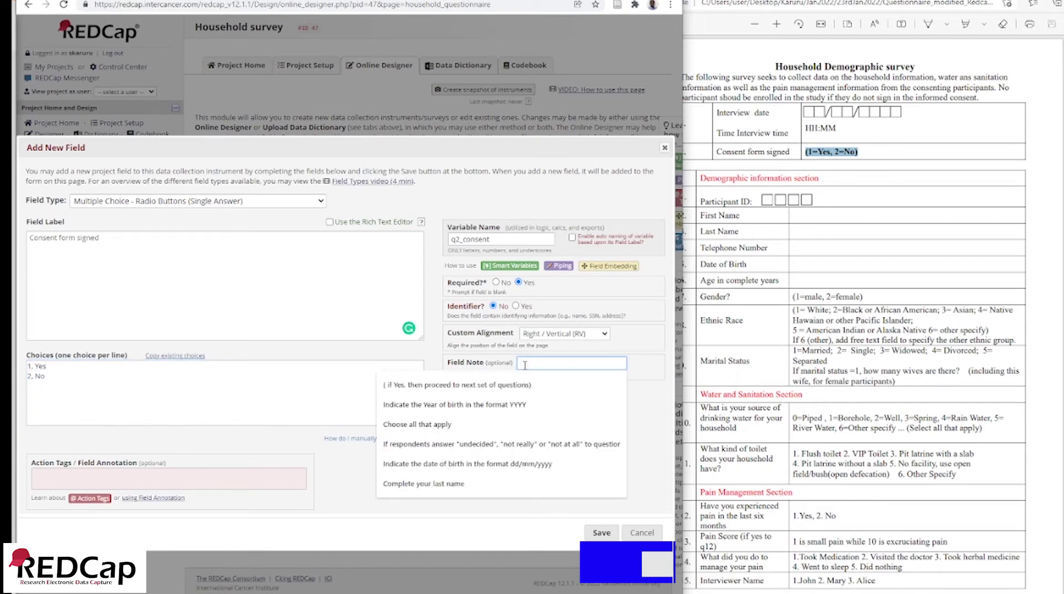
type("The")
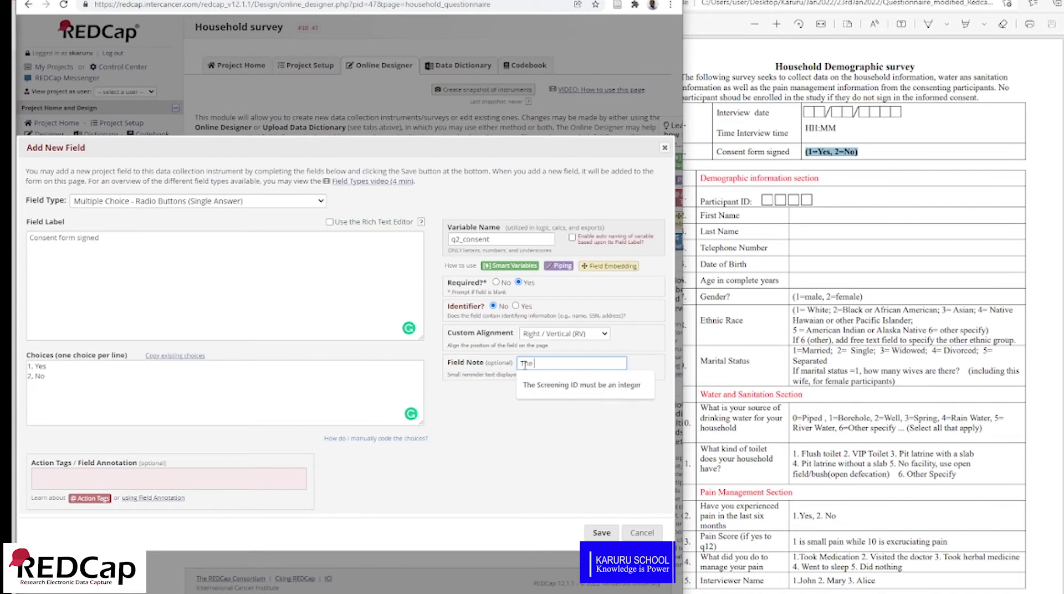
type(" participant can only respon")
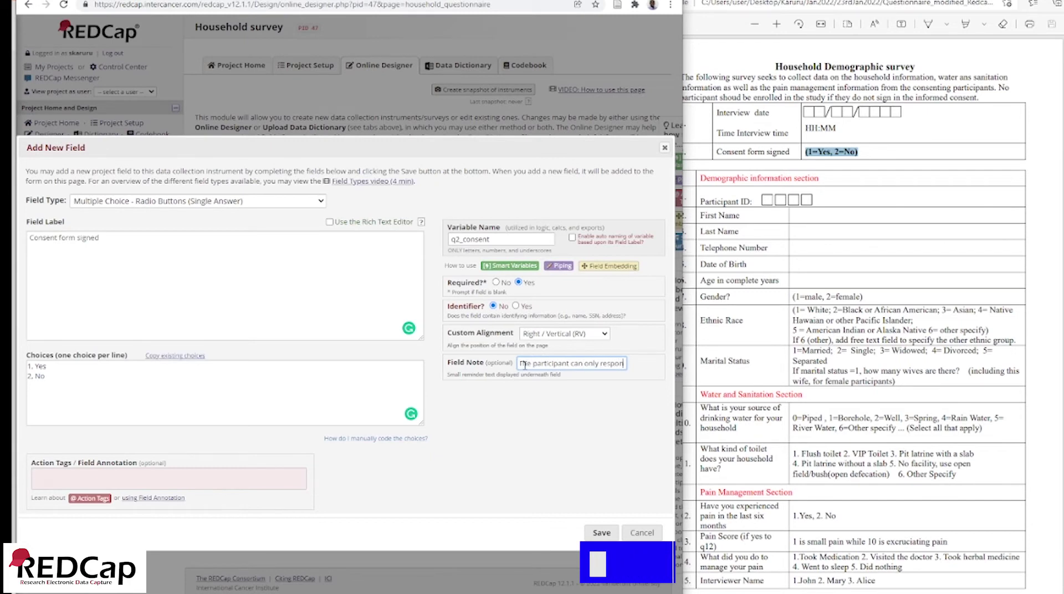
type("d to participate")
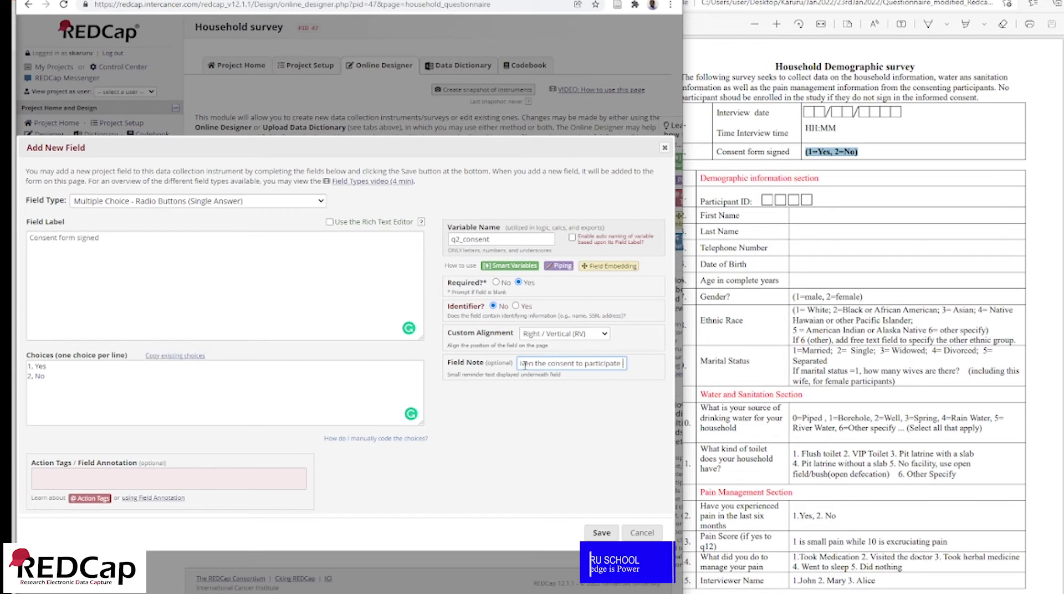
type("his su")
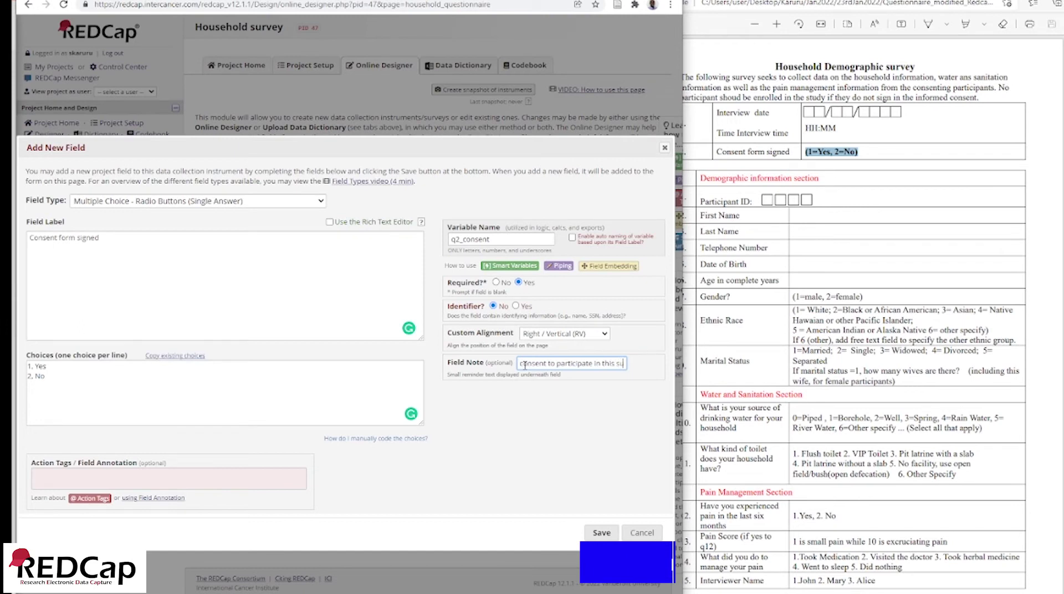
type("rvey")
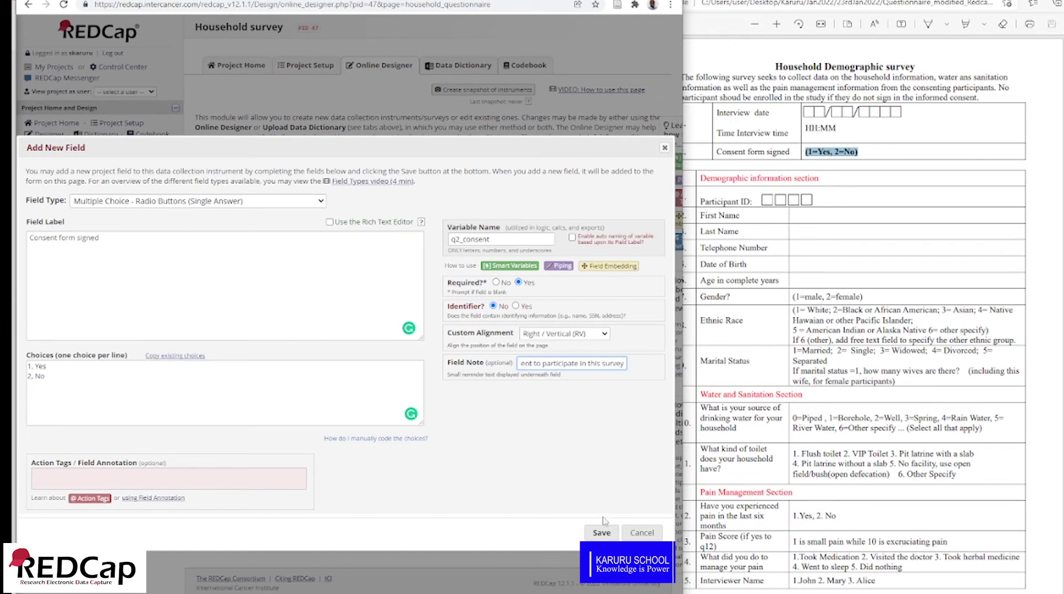
left_click(602, 533)
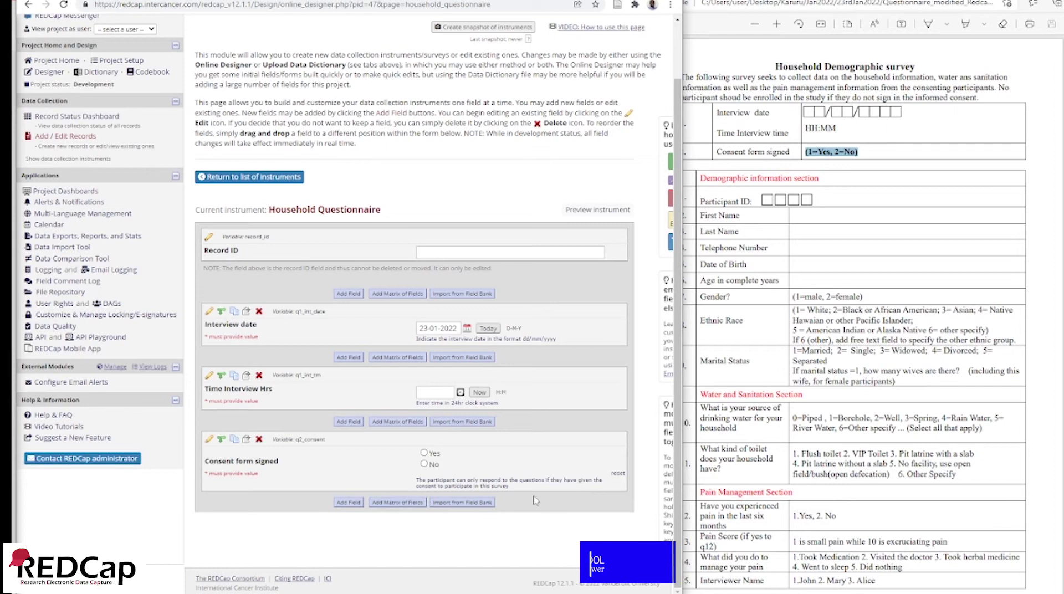
left_click_drag(683, 71, 656, 70)
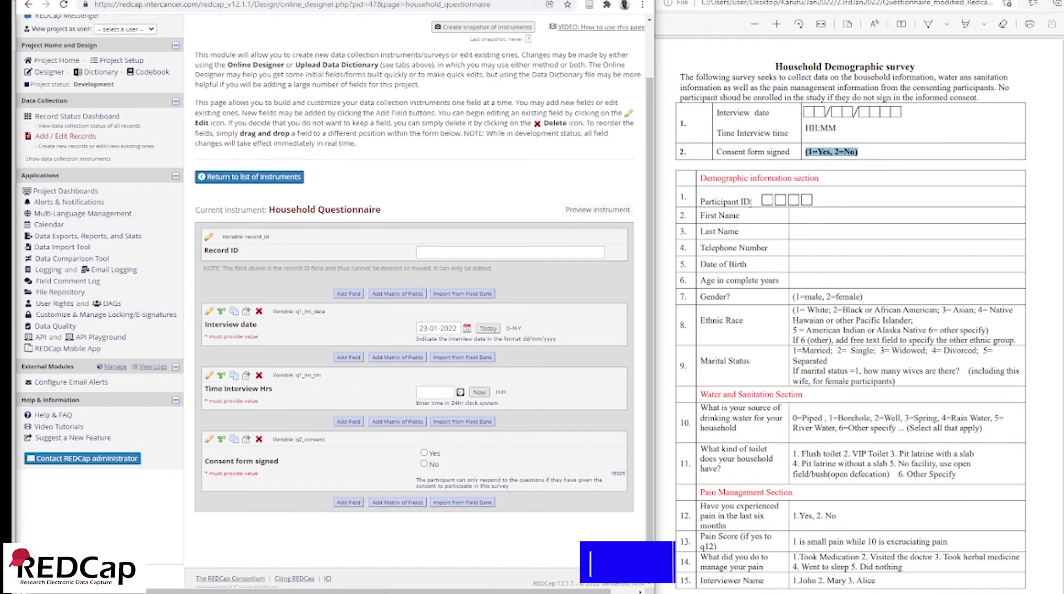
Add a new text box field labelled 'Participant ID:', copied from the survey PDF.
left_click(345, 504)
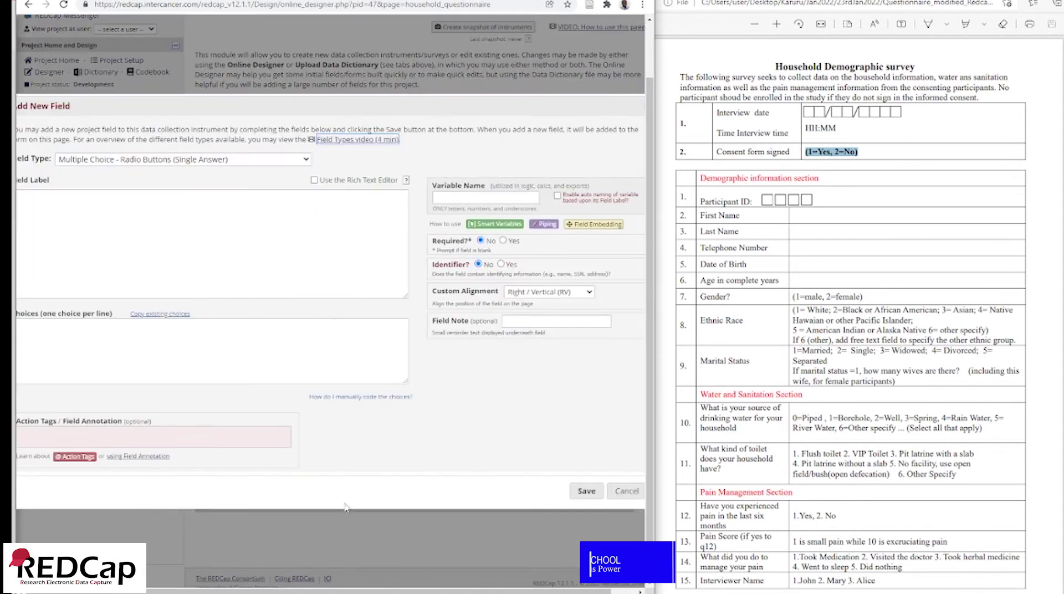
left_click_drag(149, 104, 161, 107)
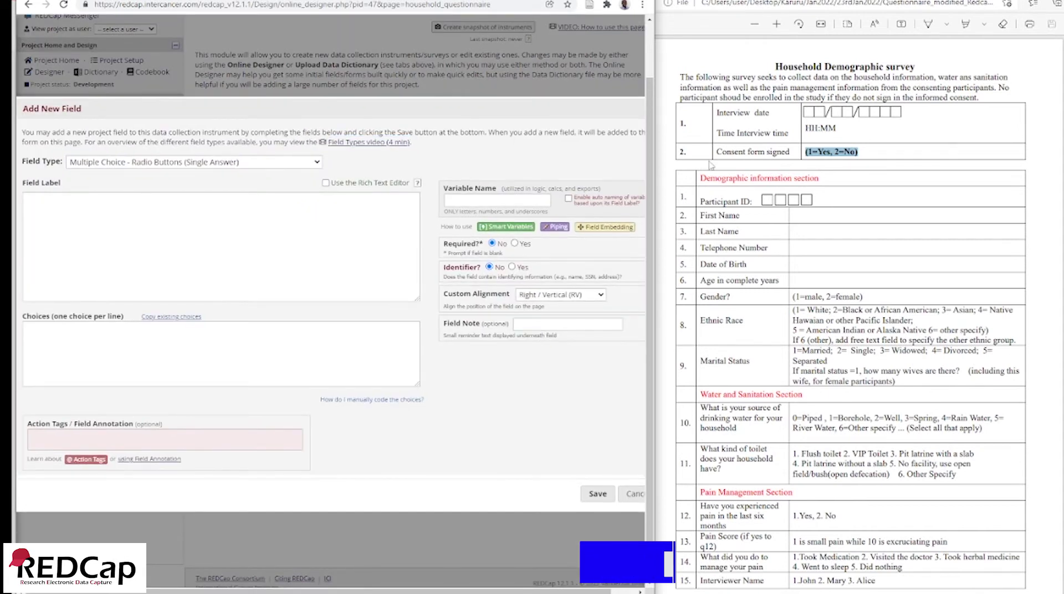
left_click(319, 165)
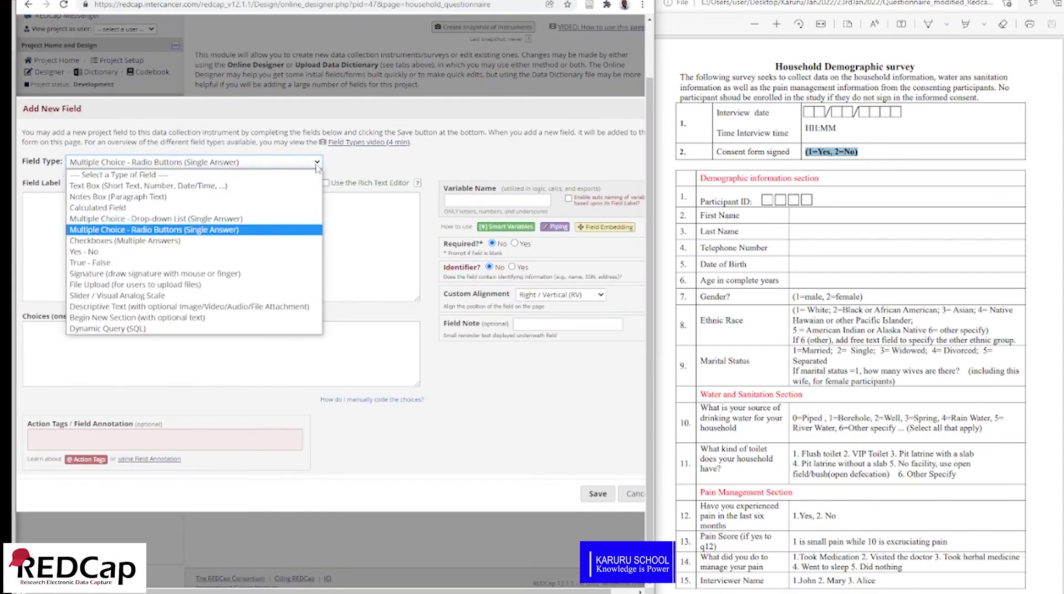
left_click(269, 190)
left_click_drag(700, 201, 749, 201)
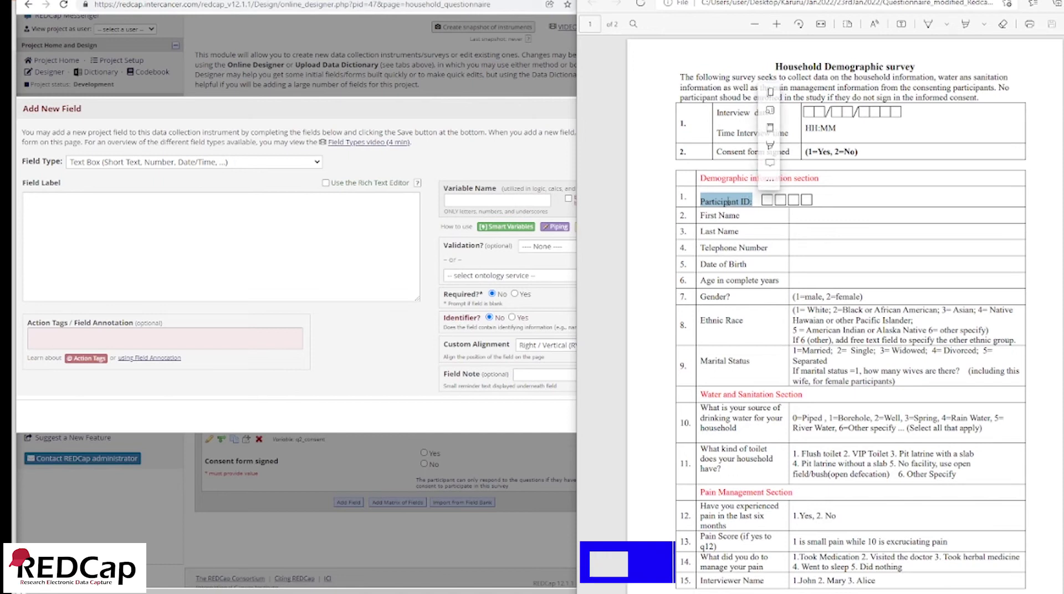
right_click(751, 201)
left_click(756, 249)
left_click(165, 211)
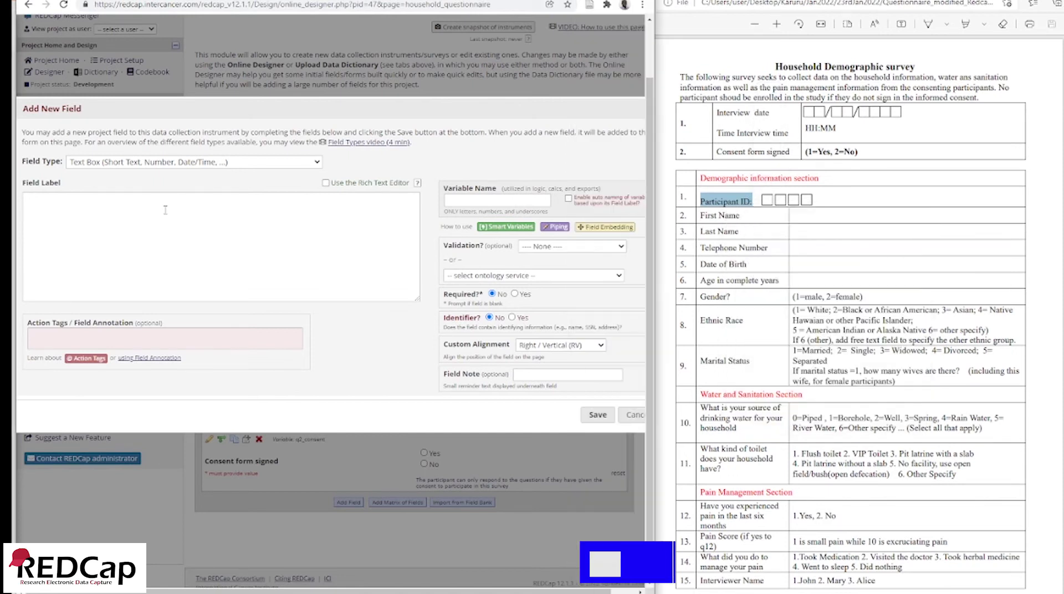
right_click(165, 212)
left_click(209, 294)
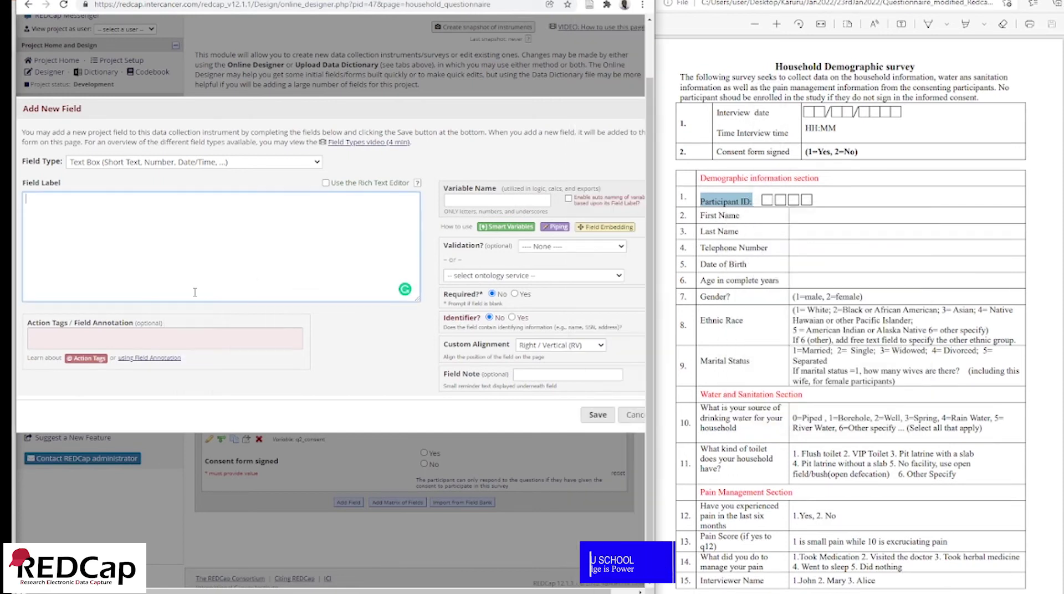
Name it q1_part_id, make it required, add the note 'Participant ID', and save.
left_click(471, 201)
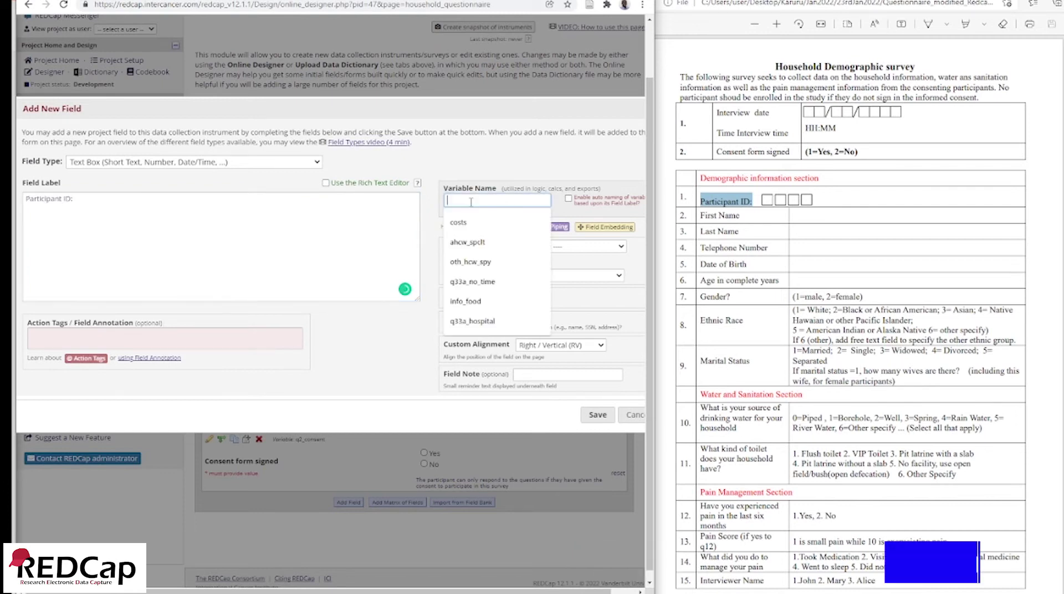
type("q1")
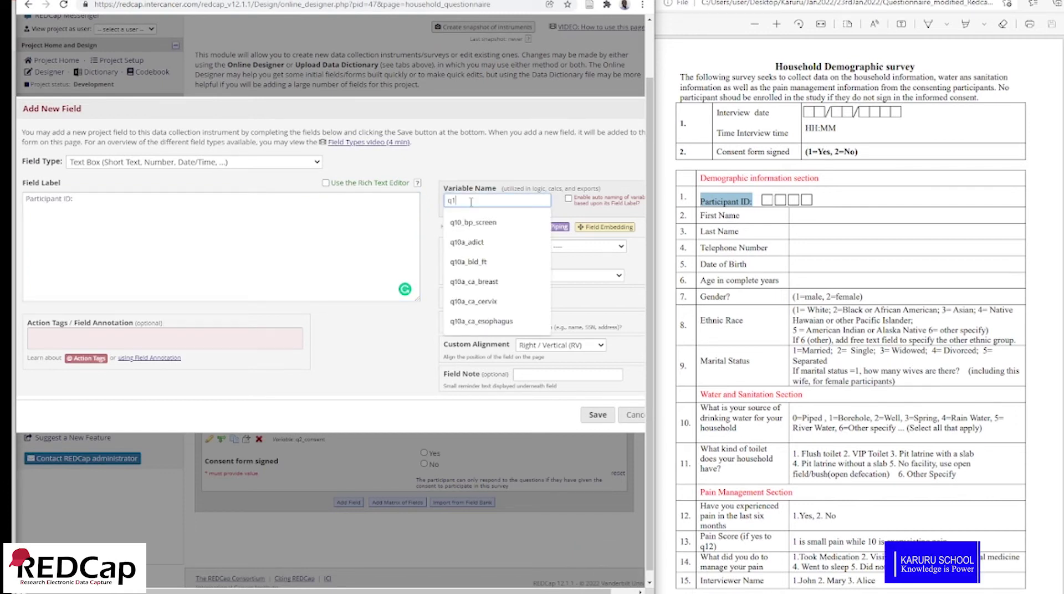
type("_part_i")
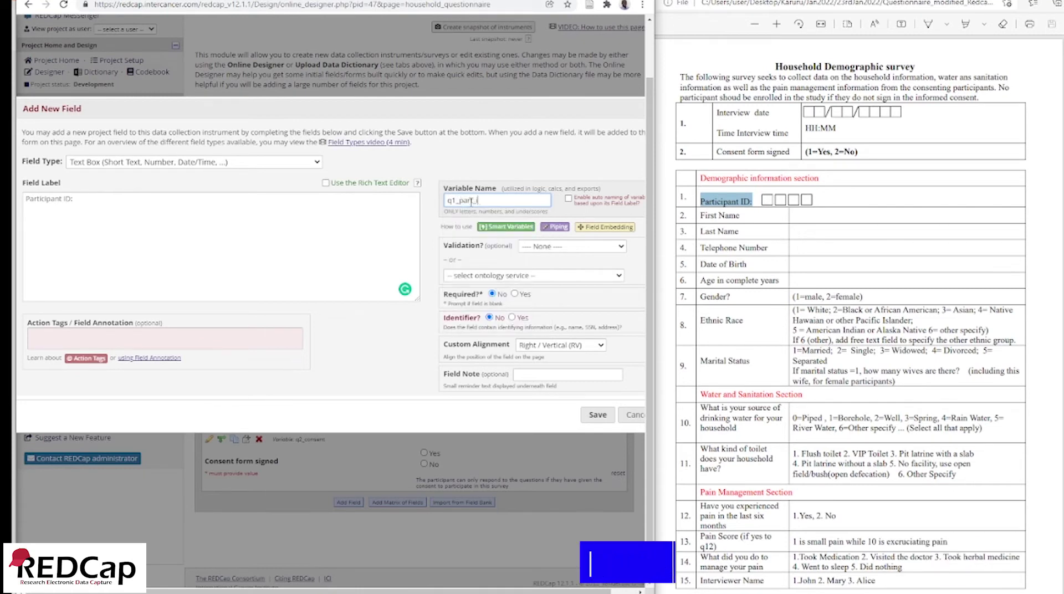
left_click(515, 294)
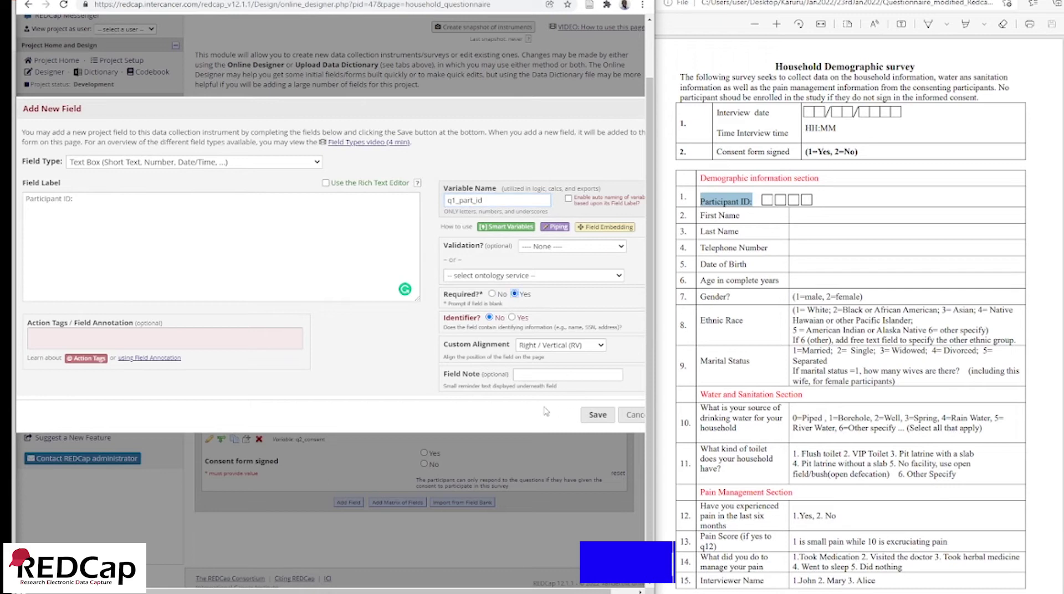
left_click(534, 374)
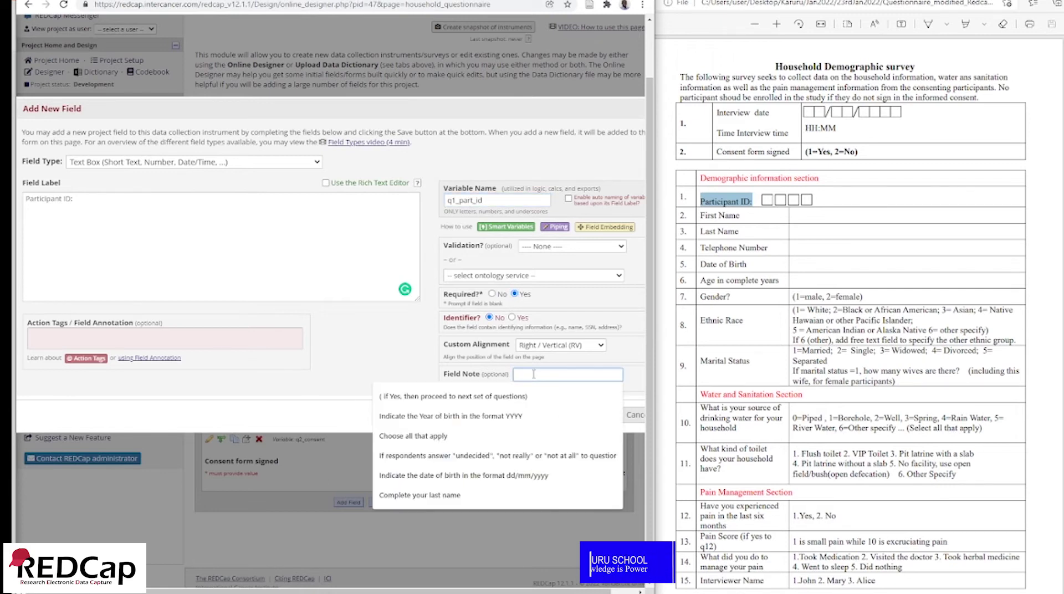
type("Participant")
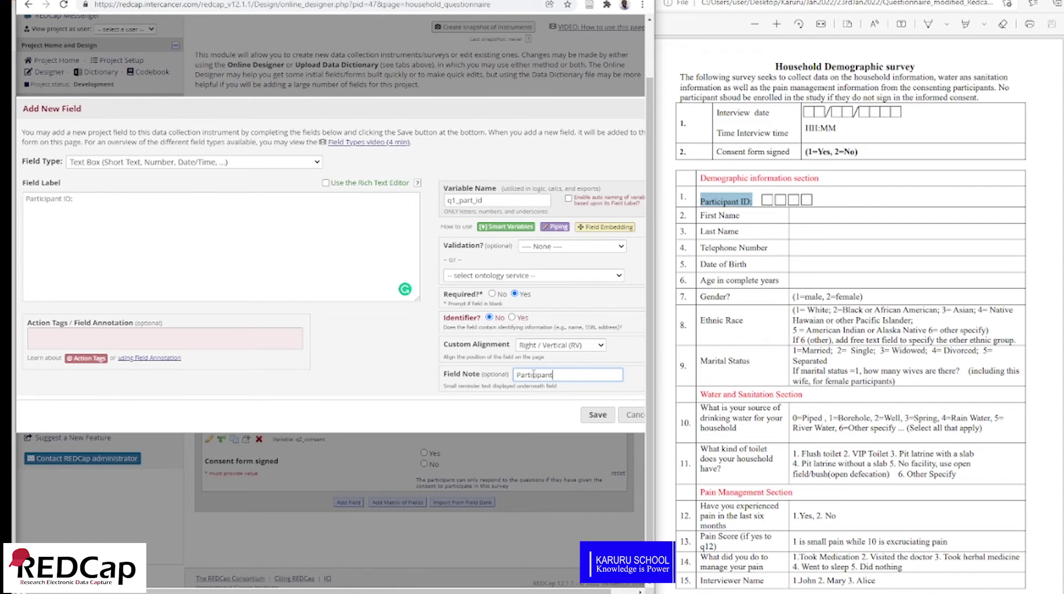
type(" ID")
left_click(598, 414)
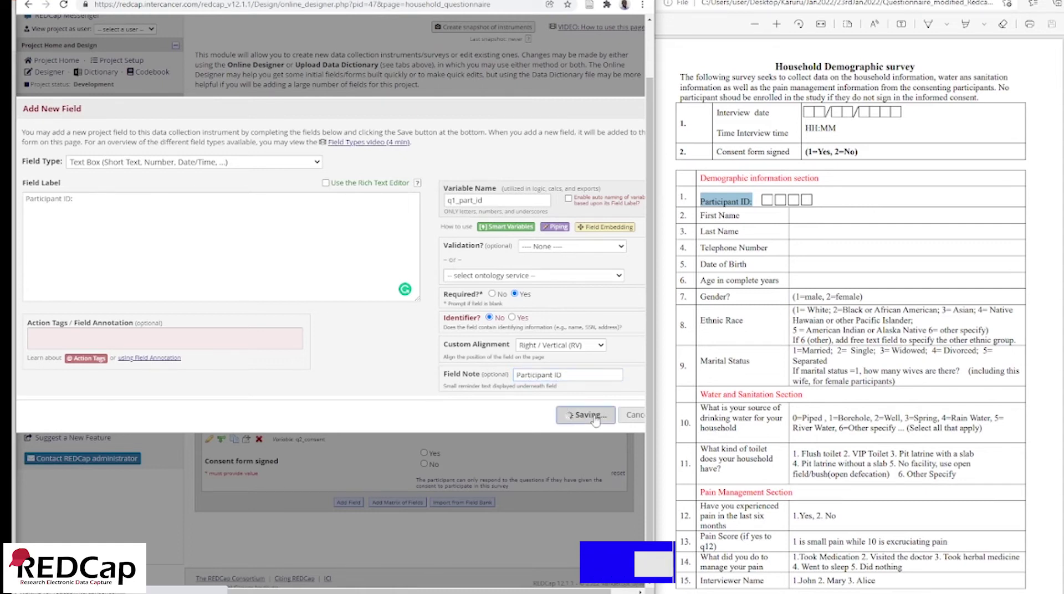
scroll(361, 464, "down", 2)
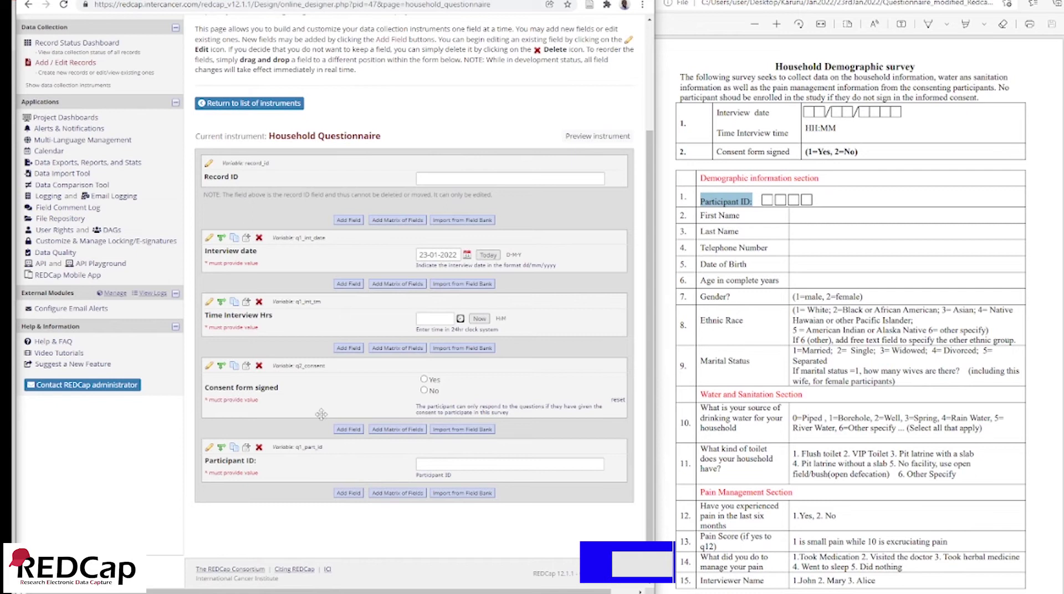
Add a 'Begin New Section' header labelled 'Demographic information section', copied from the survey.
left_click(345, 435)
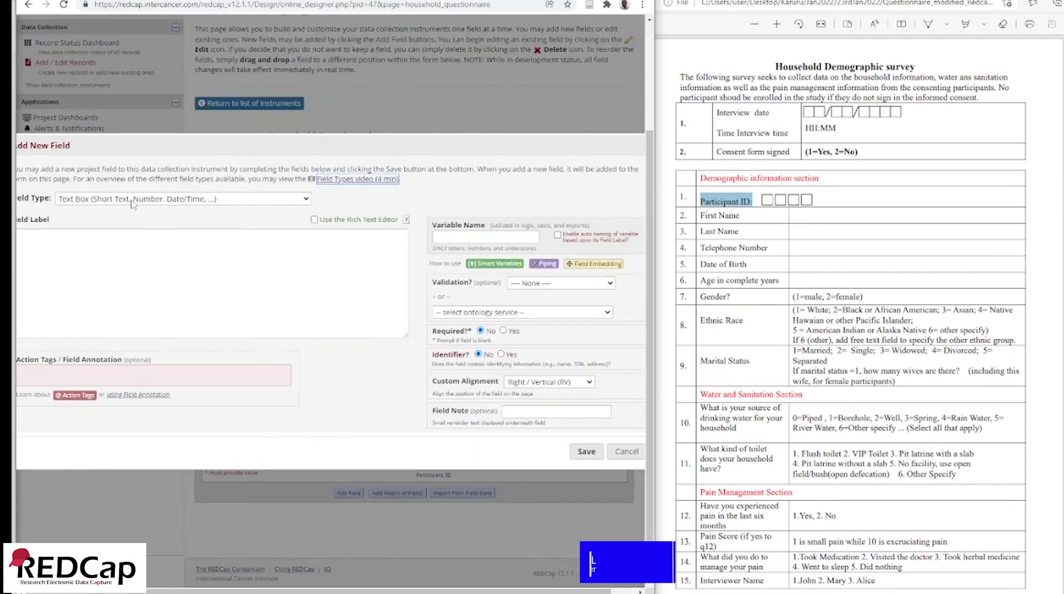
left_click(304, 199)
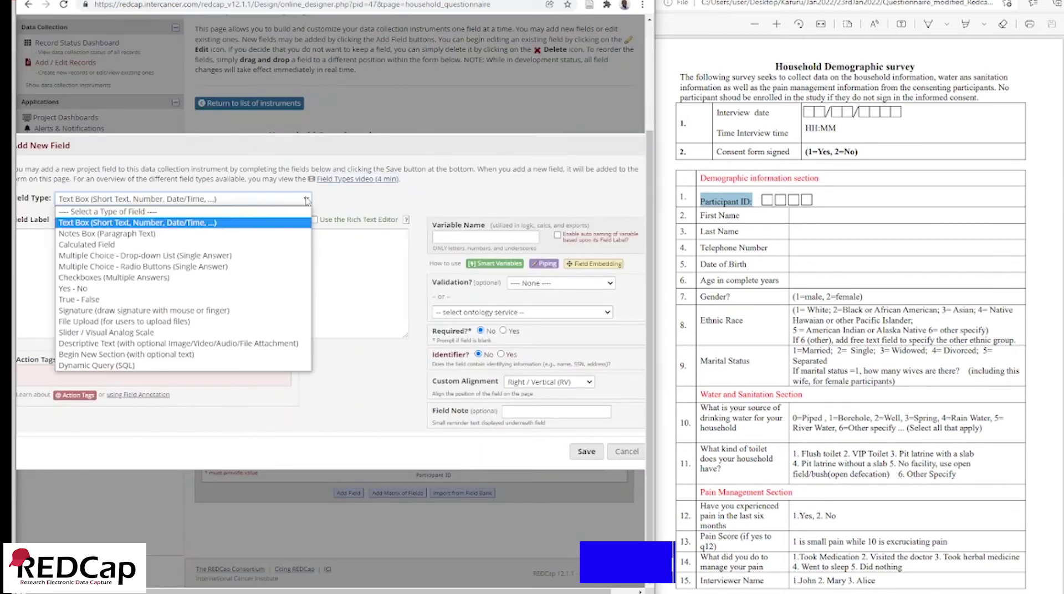
left_click(265, 355)
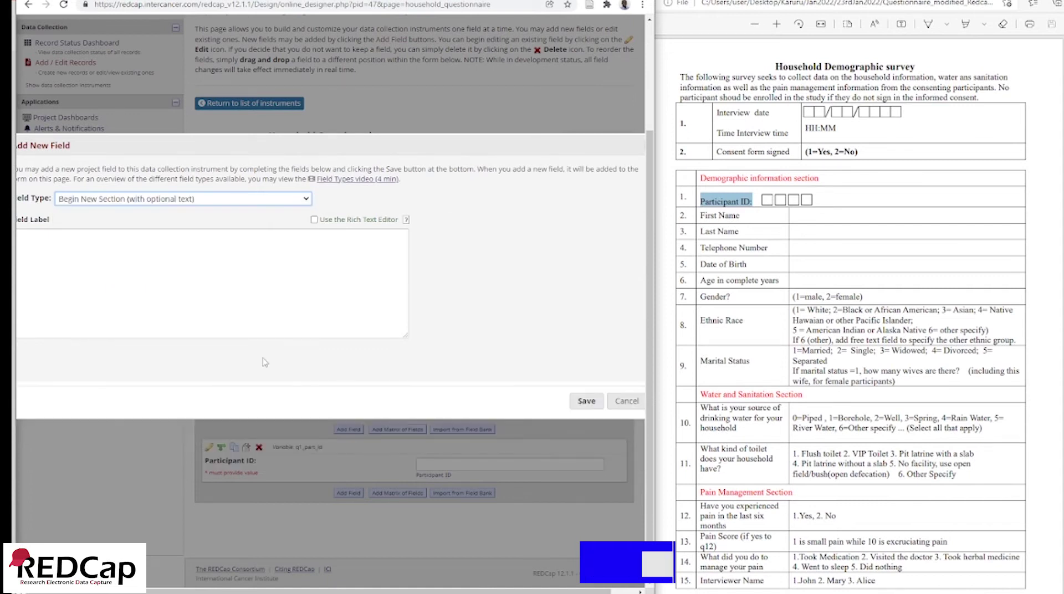
left_click_drag(700, 175, 818, 179)
right_click(814, 180)
left_click(845, 239)
right_click(156, 253)
left_click(183, 334)
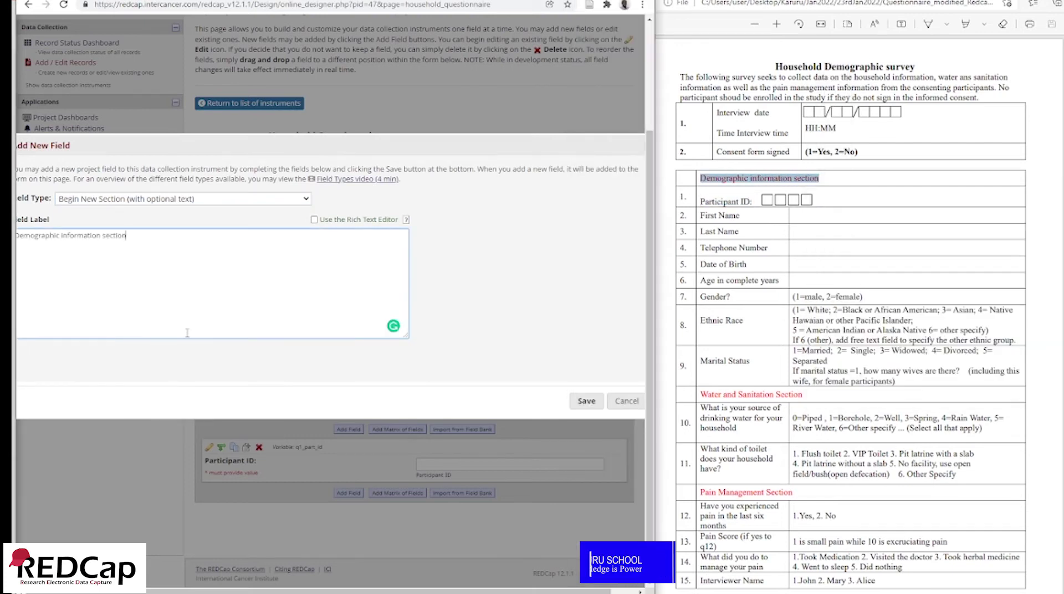
left_click(585, 402)
scroll(419, 488, "down", 1)
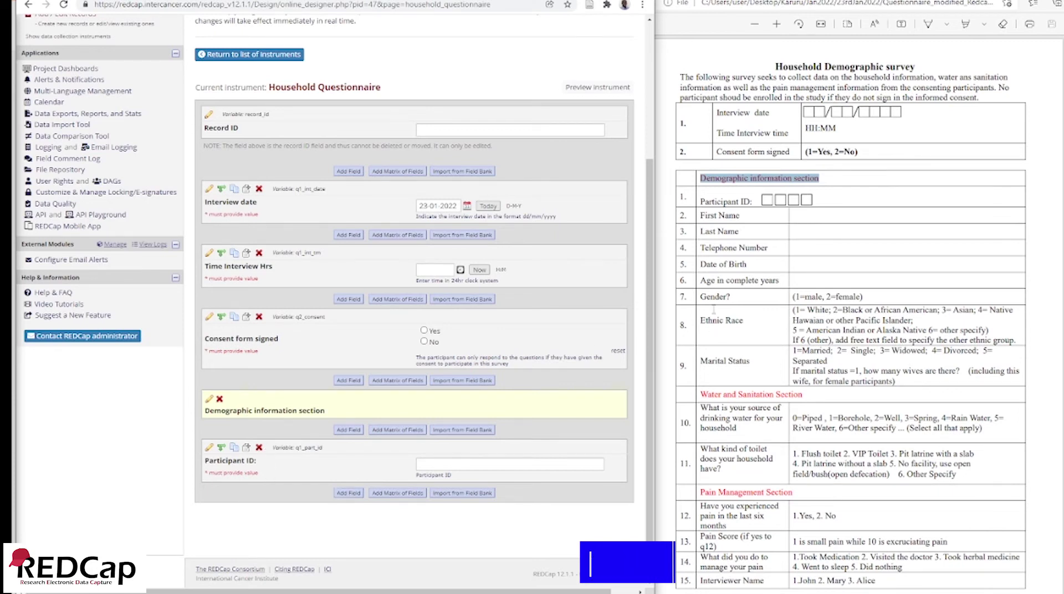
Add a text box field below Participant ID labelled 'First Name', copied from the survey.
left_click(345, 495)
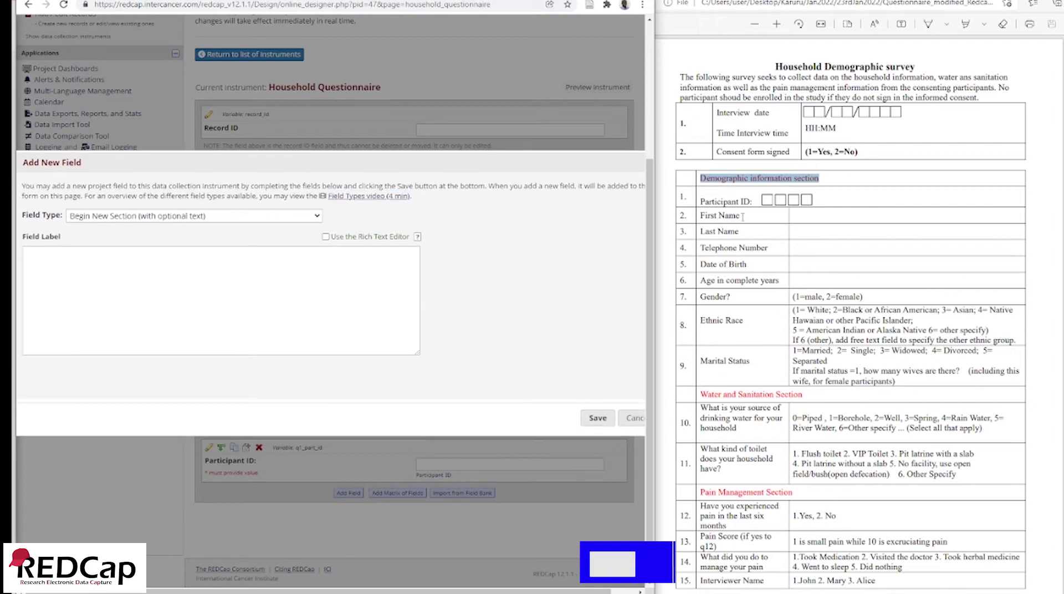
left_click(319, 216)
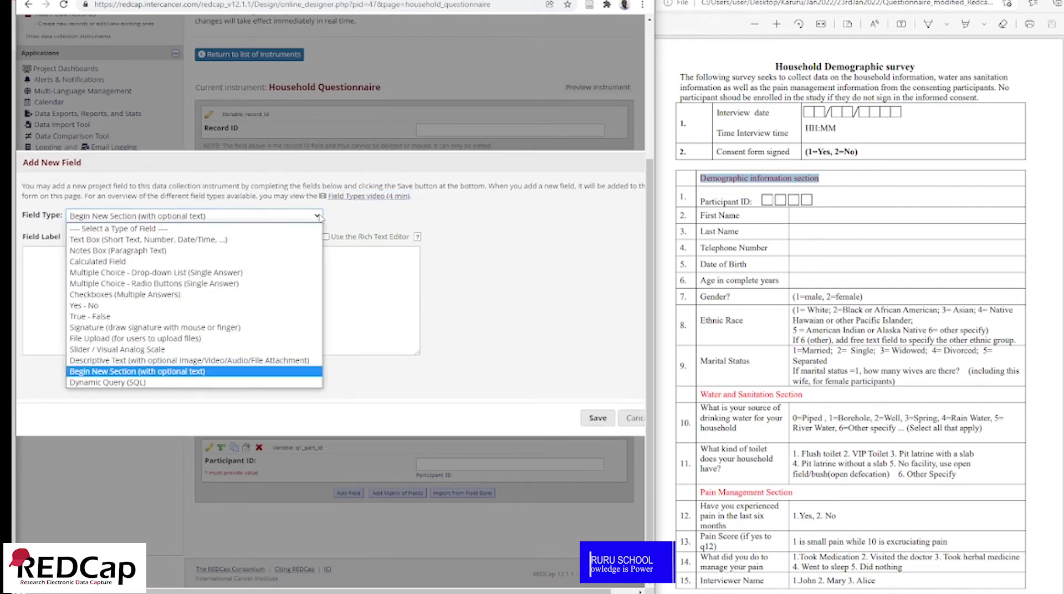
left_click(298, 240)
mouse_move(742, 215)
left_mouse_down()
mouse_move(701, 216)
mouse_move(740, 216)
left_mouse_up()
right_click(733, 217)
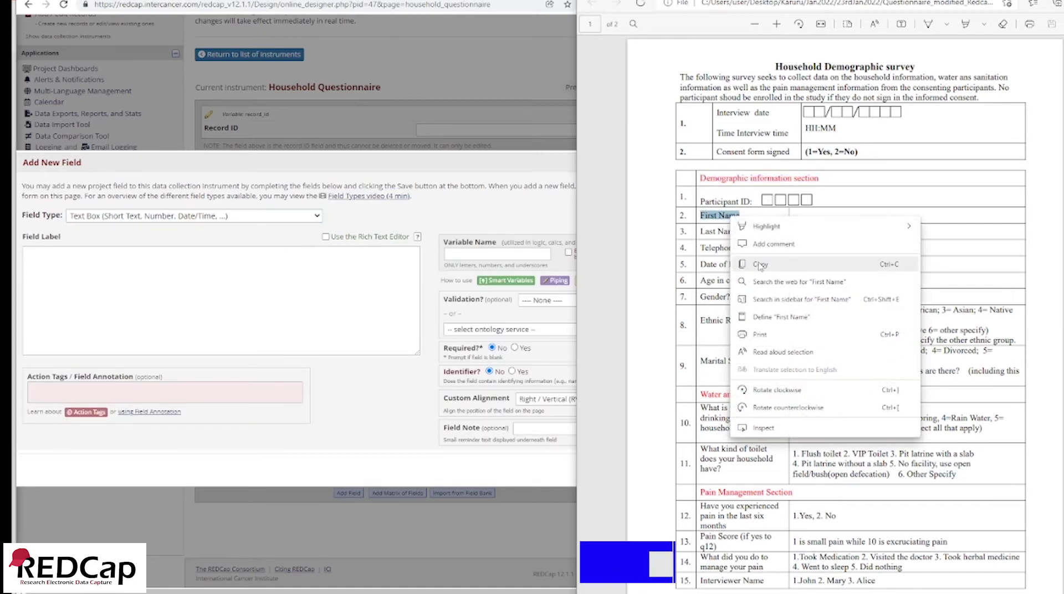
left_click(760, 265)
left_click(274, 277)
right_click(275, 277)
left_click(322, 359)
Name it q2_first_name, make it required, add the note 'First Name', and save.
left_click(473, 254)
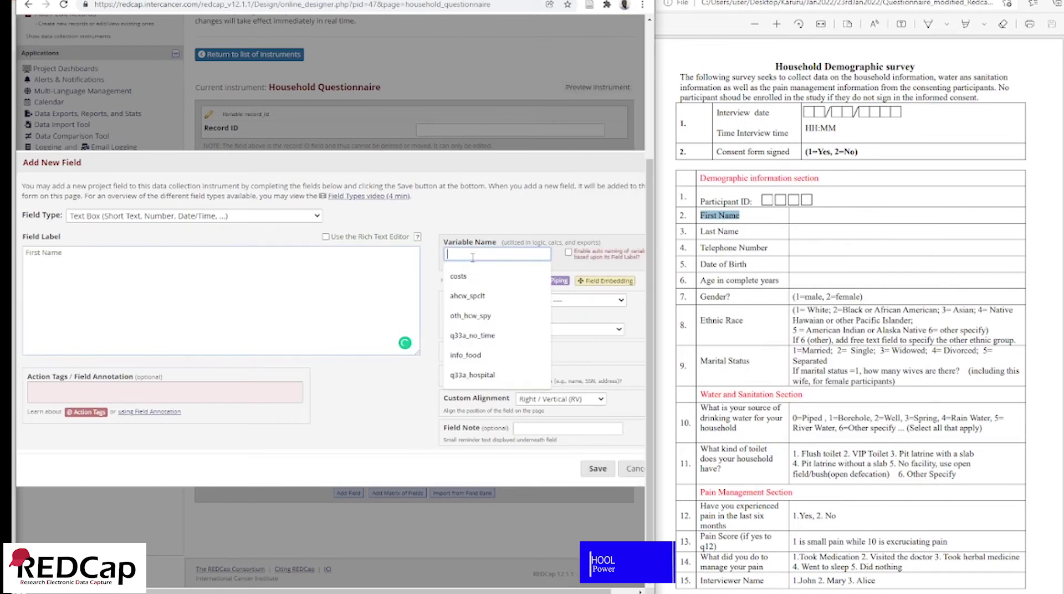
type("q2_")
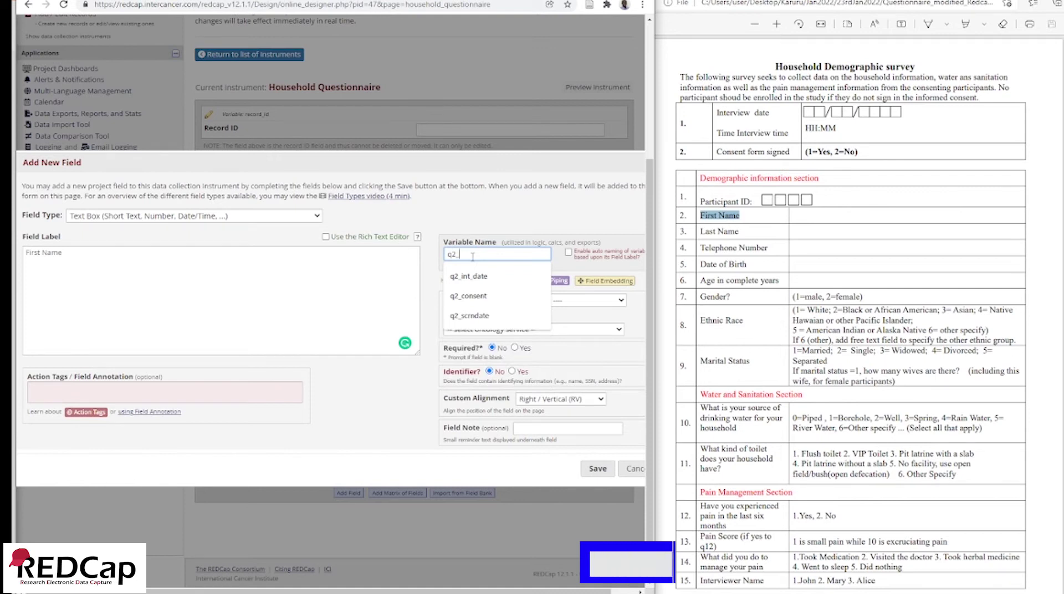
type("first_name")
left_click(514, 347)
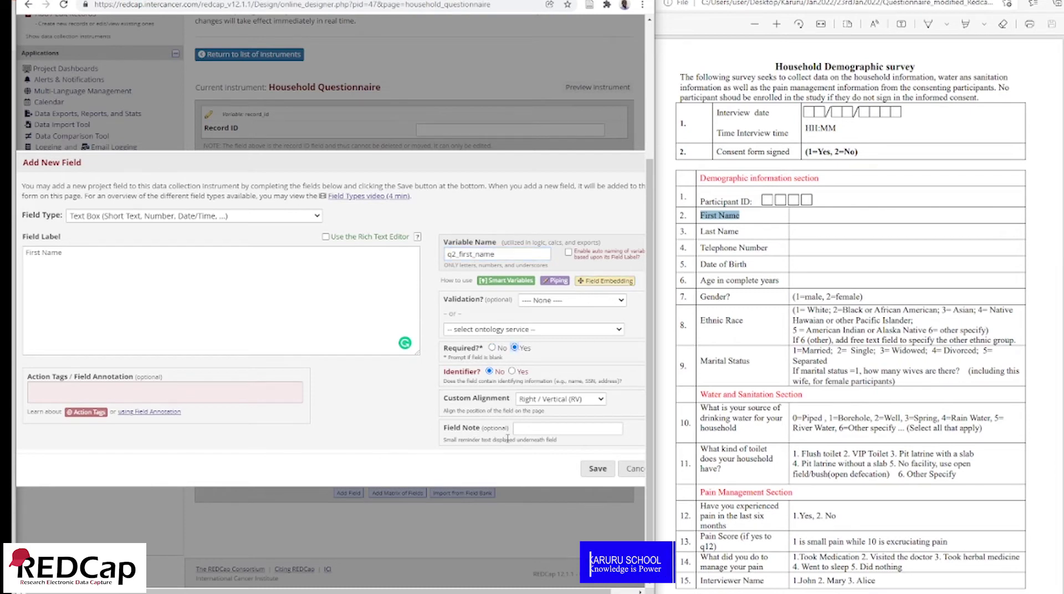
left_click(530, 430)
type("F")
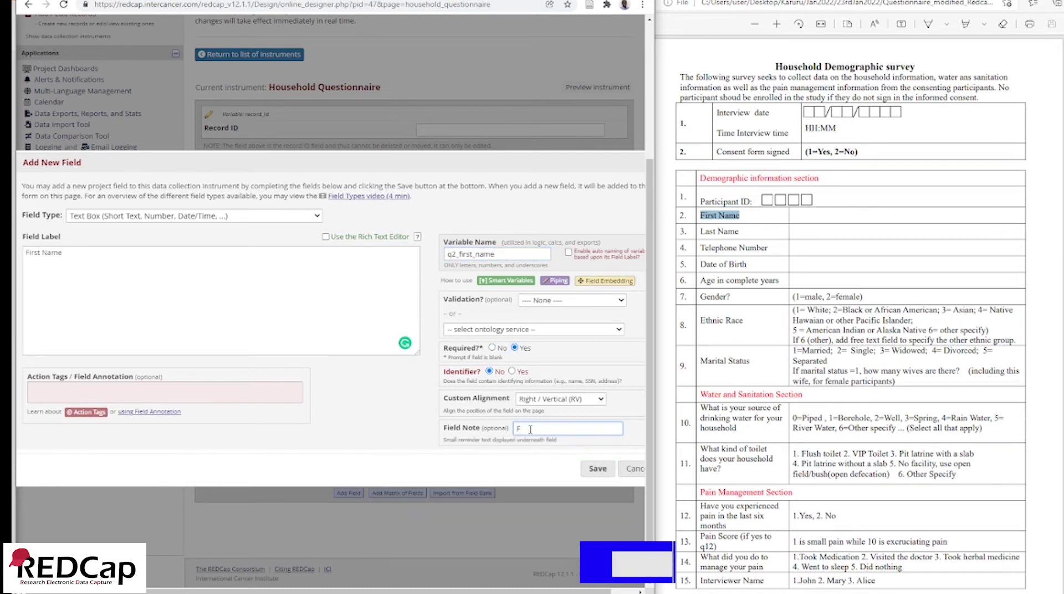
type("irst Name")
left_click(598, 468)
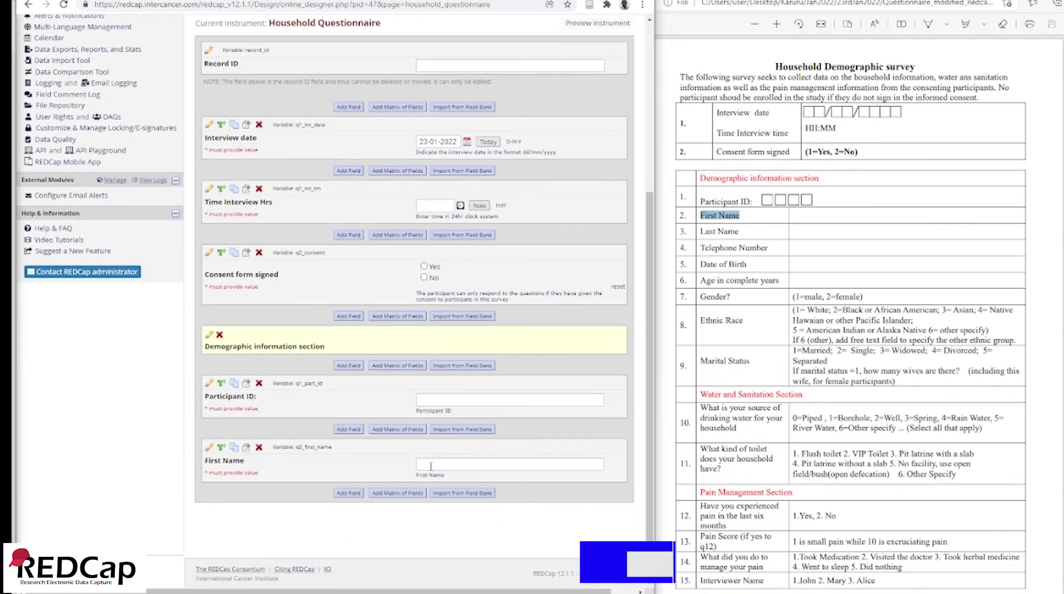
left_click(349, 493)
Create the required 'Last Name' field, variable q3_last_name, with note 'Last Name', and save.
left_click(59, 240)
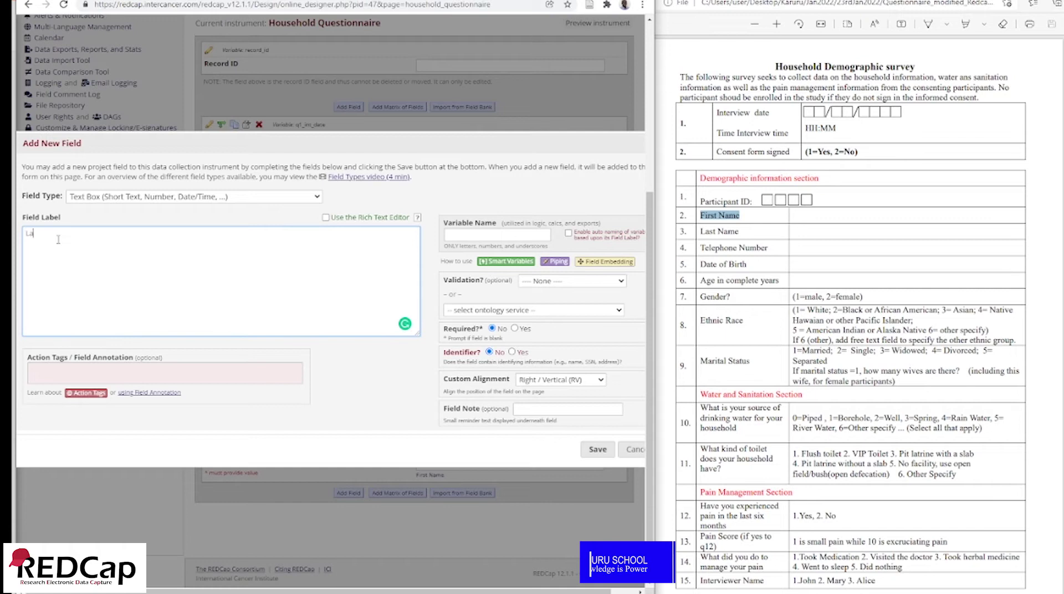
type("Last Name")
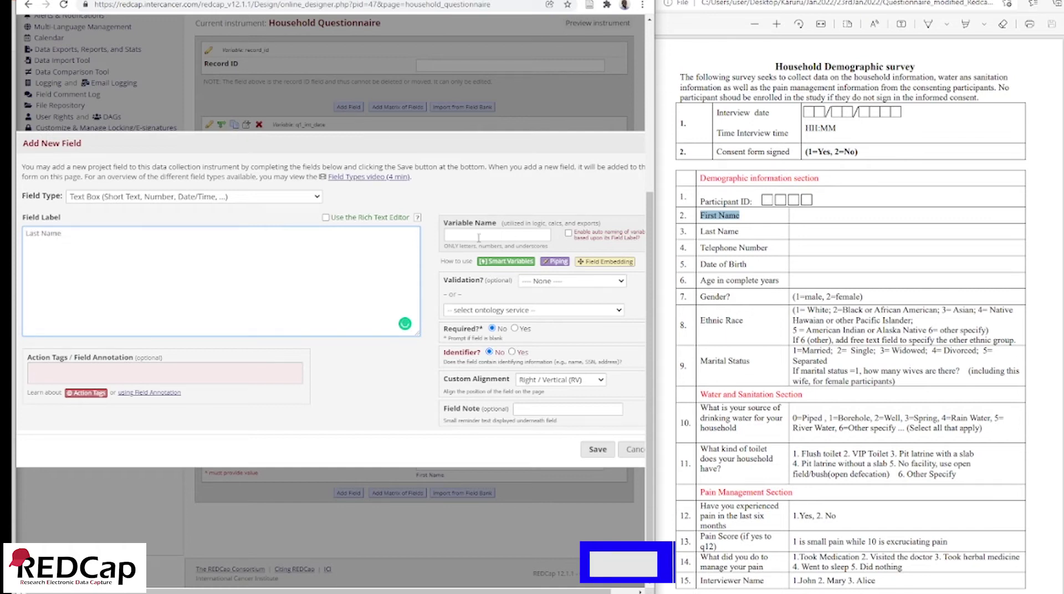
left_click(480, 238)
type("q3_Las")
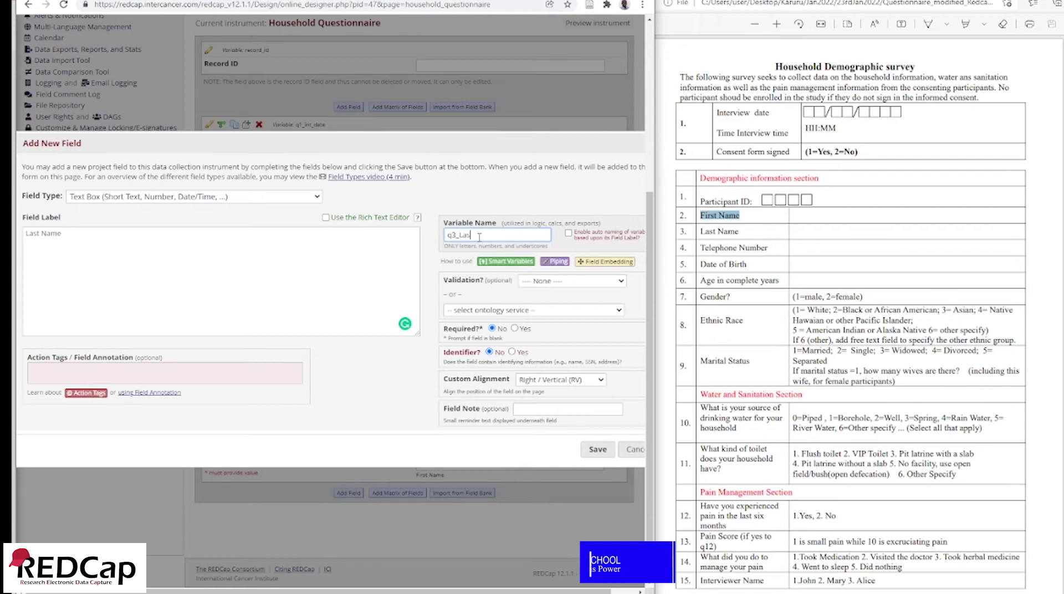
type("t_name")
left_click(514, 328)
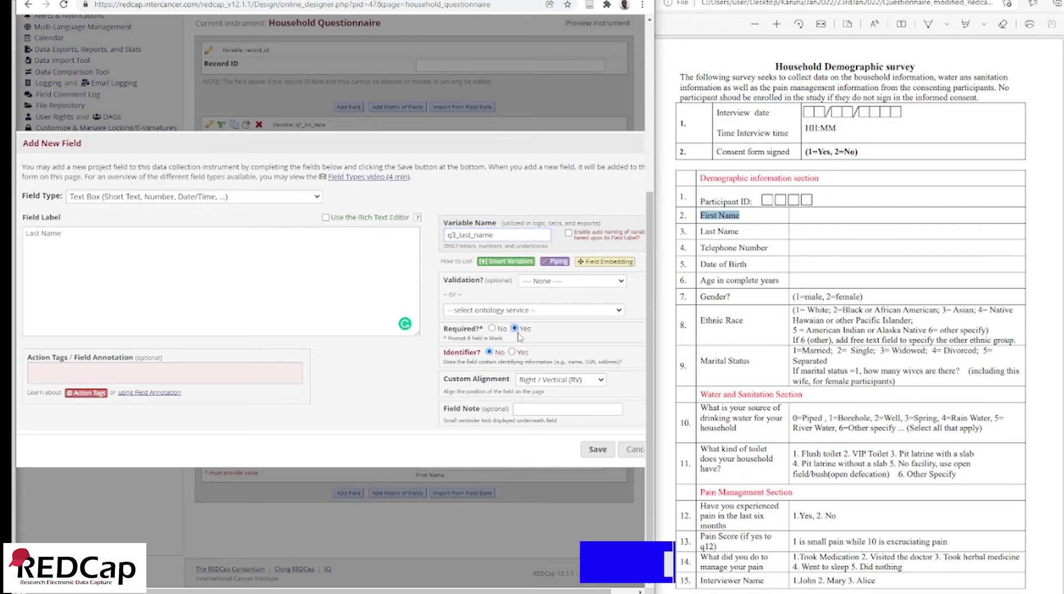
left_click(526, 409)
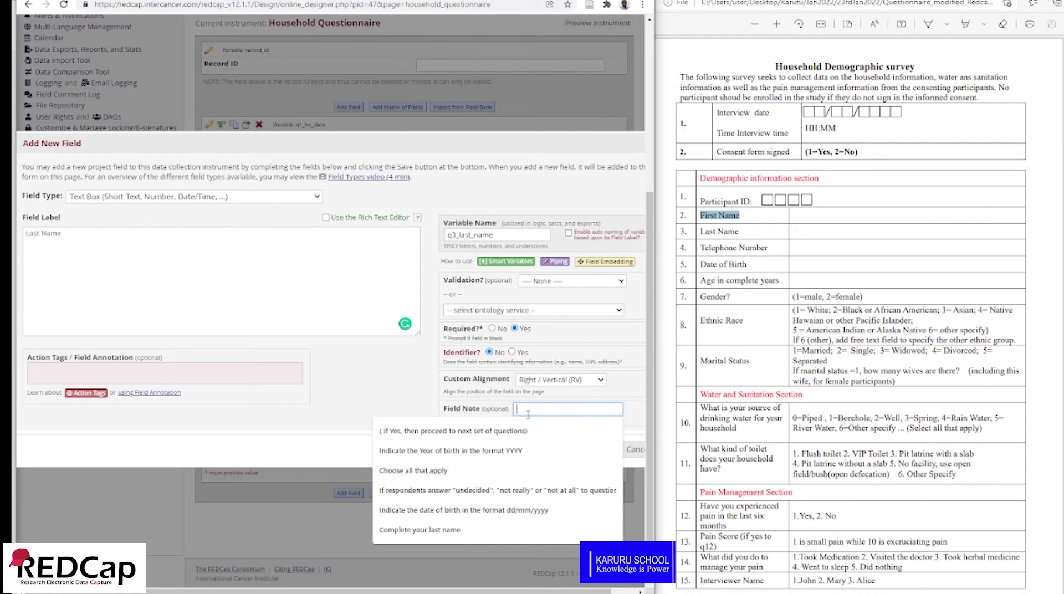
type("Last Name")
left_click(598, 449)
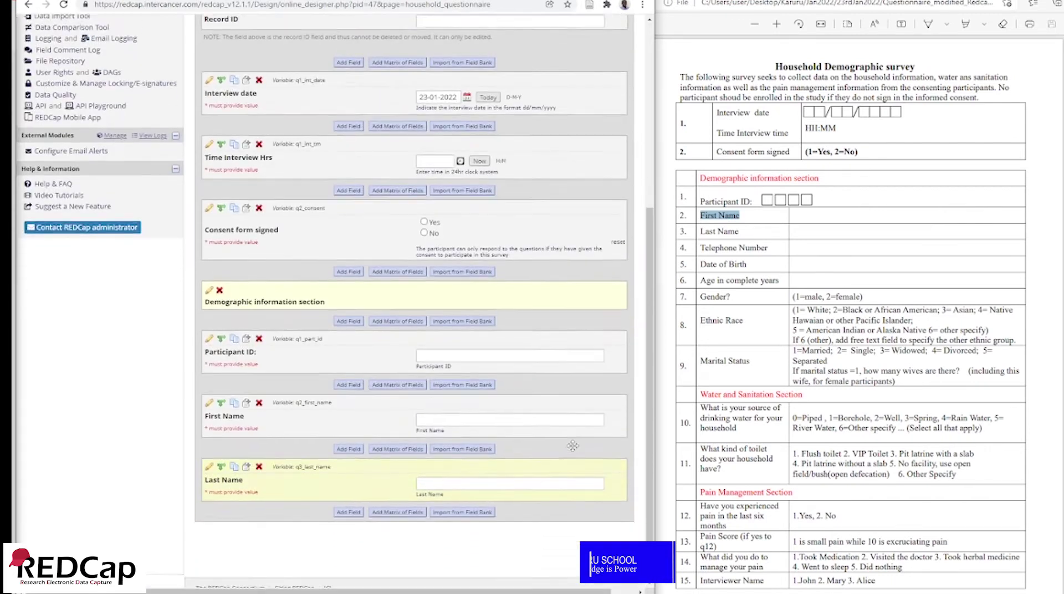
left_click_drag(774, 247, 702, 248)
key("ctrl+c")
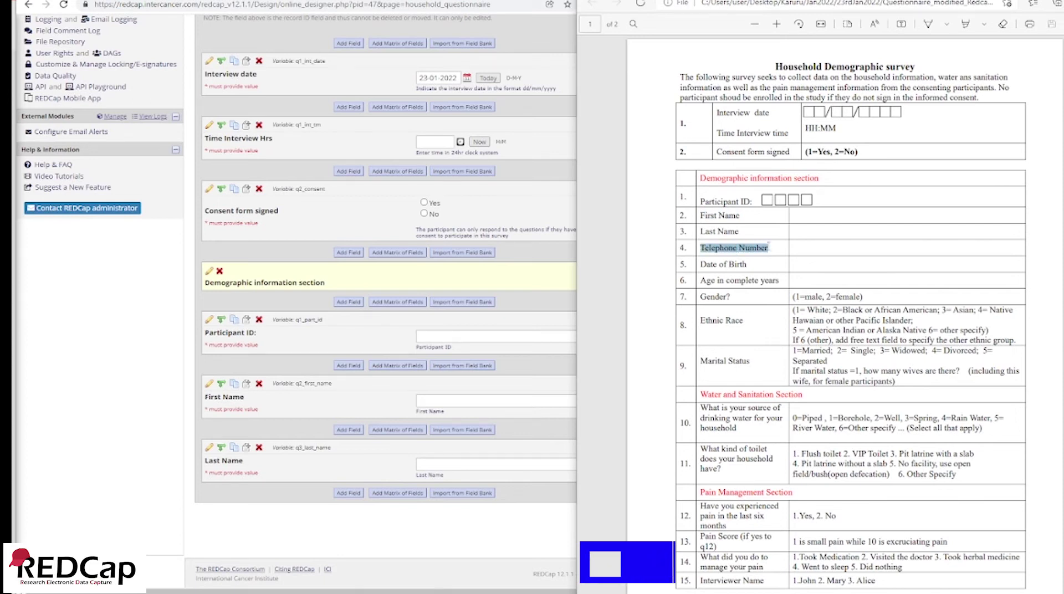
Add a field below Last Name labelled 'Telephone Number' with variable q4_tel_no.
left_click(348, 493)
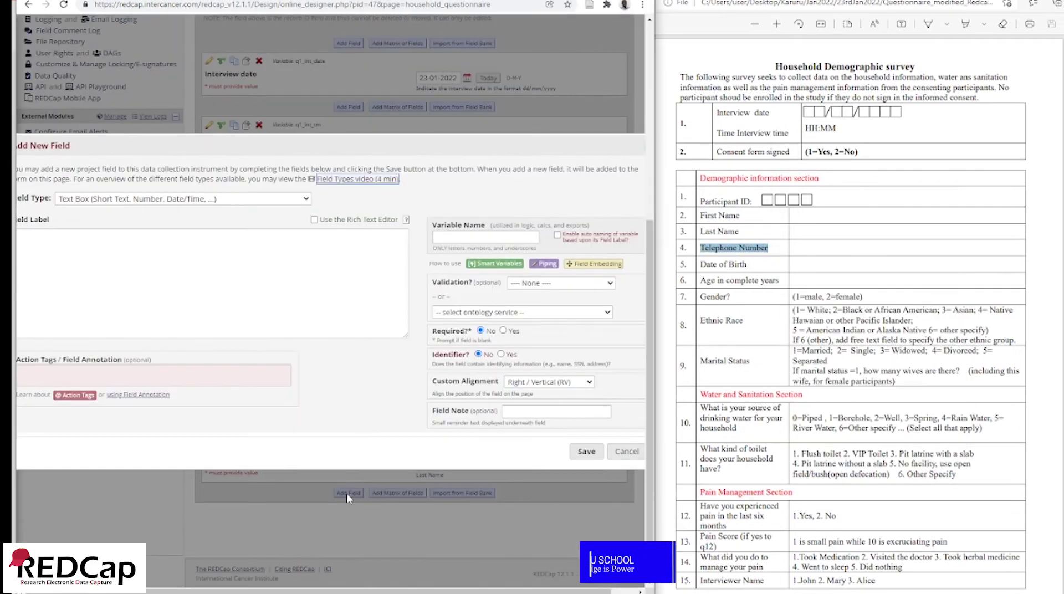
right_click(64, 250)
left_click(93, 332)
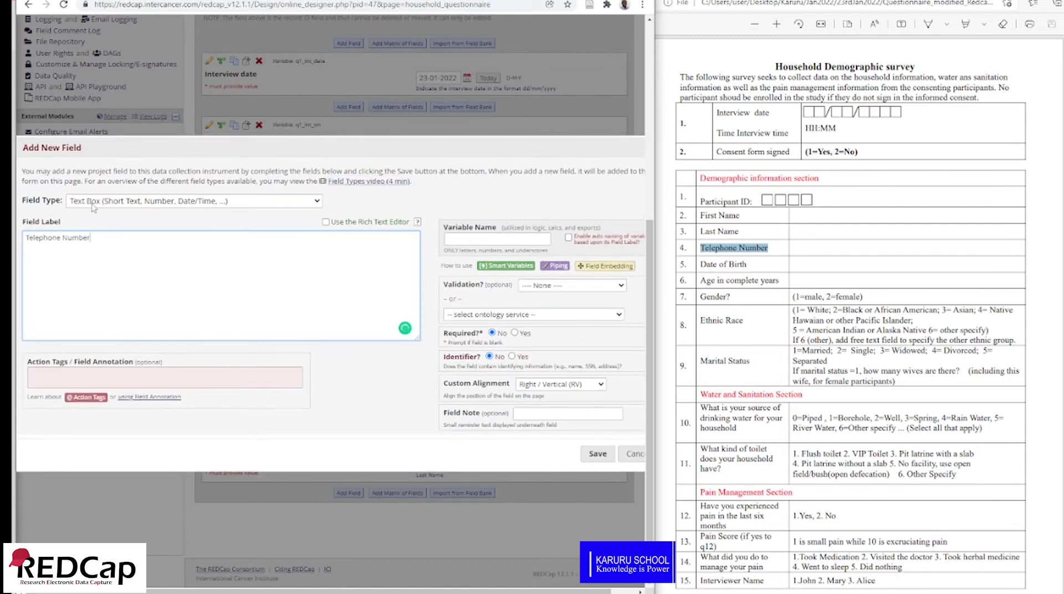
left_click(457, 239)
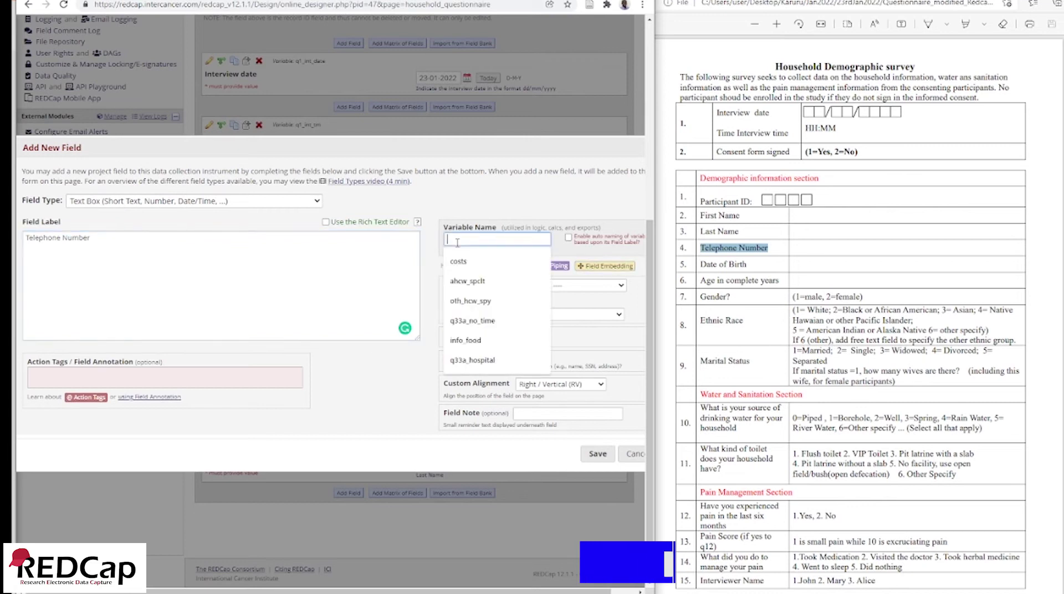
type("q4")
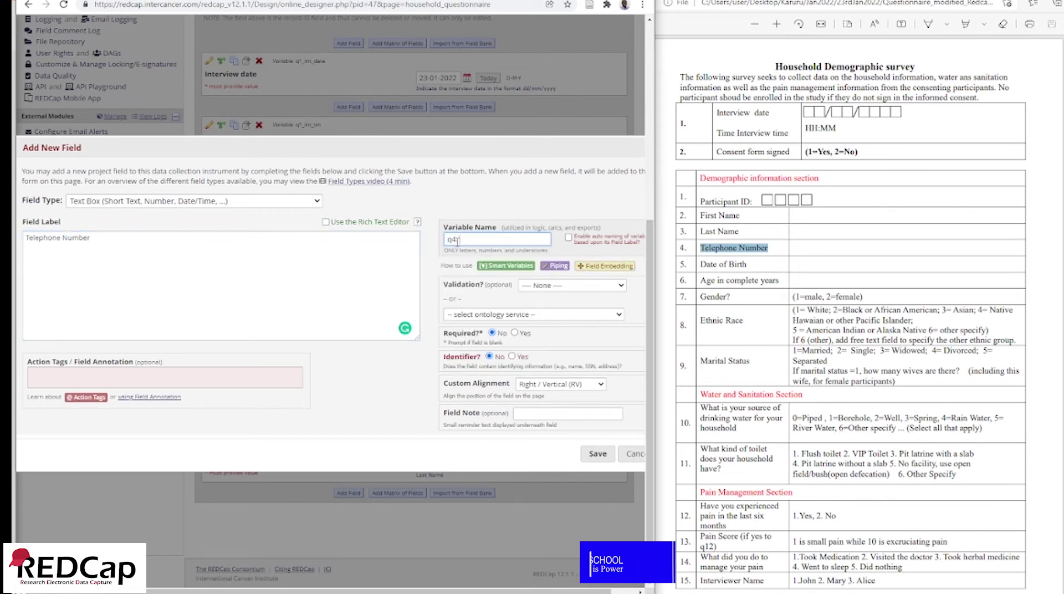
type("_tel_no")
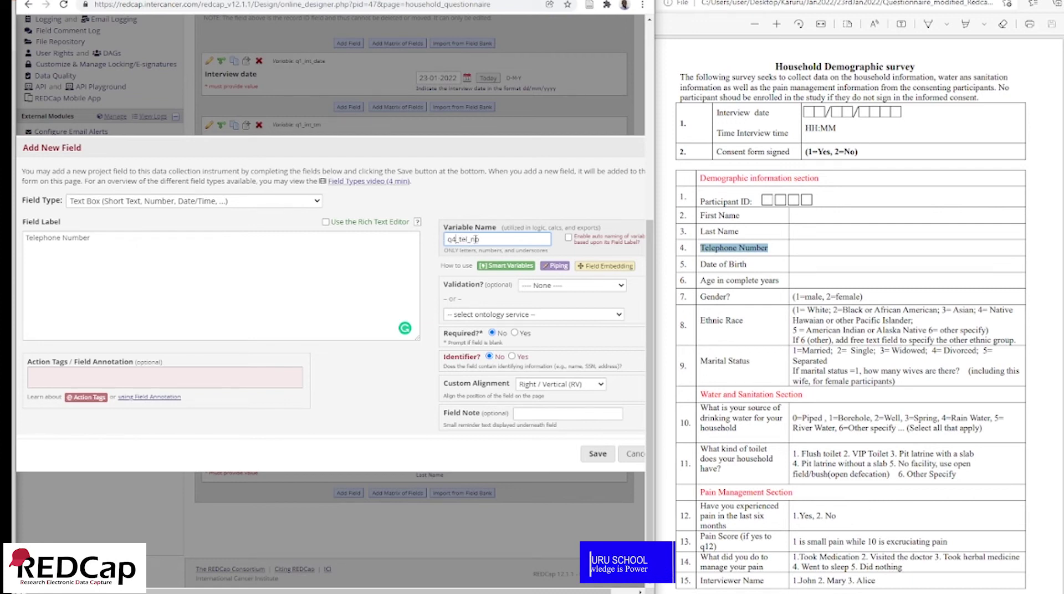
Validate it as Integer, add the note "Participant's Telephone number", and save.
left_click(620, 286)
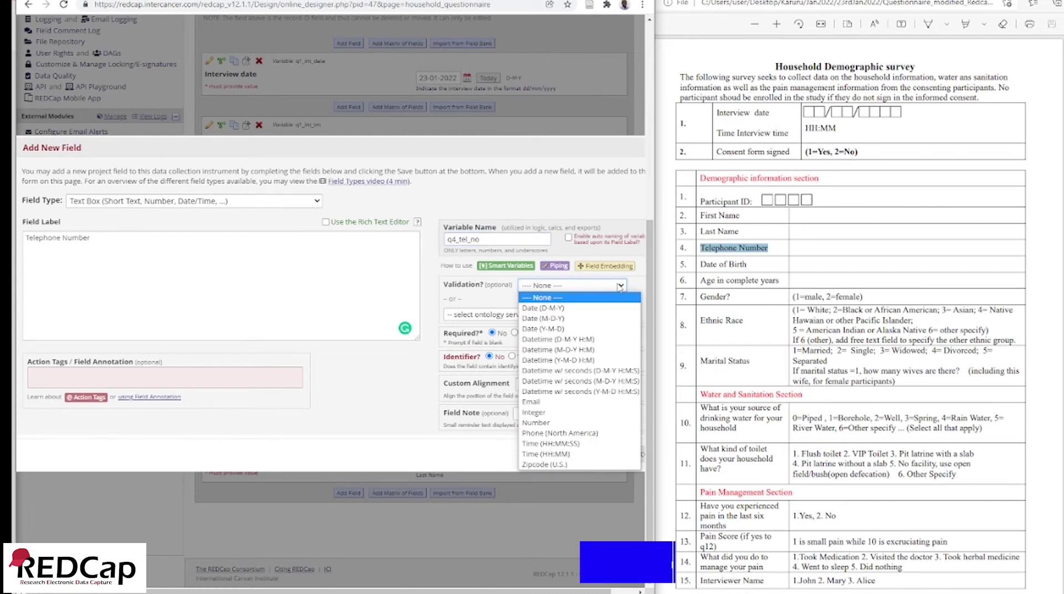
left_click(579, 413)
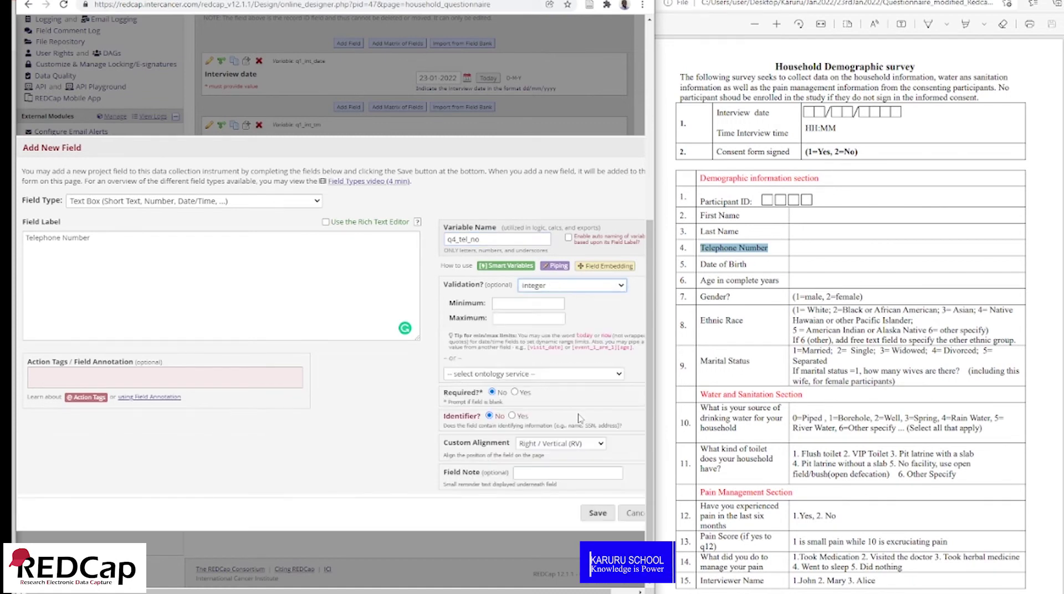
left_click(543, 473)
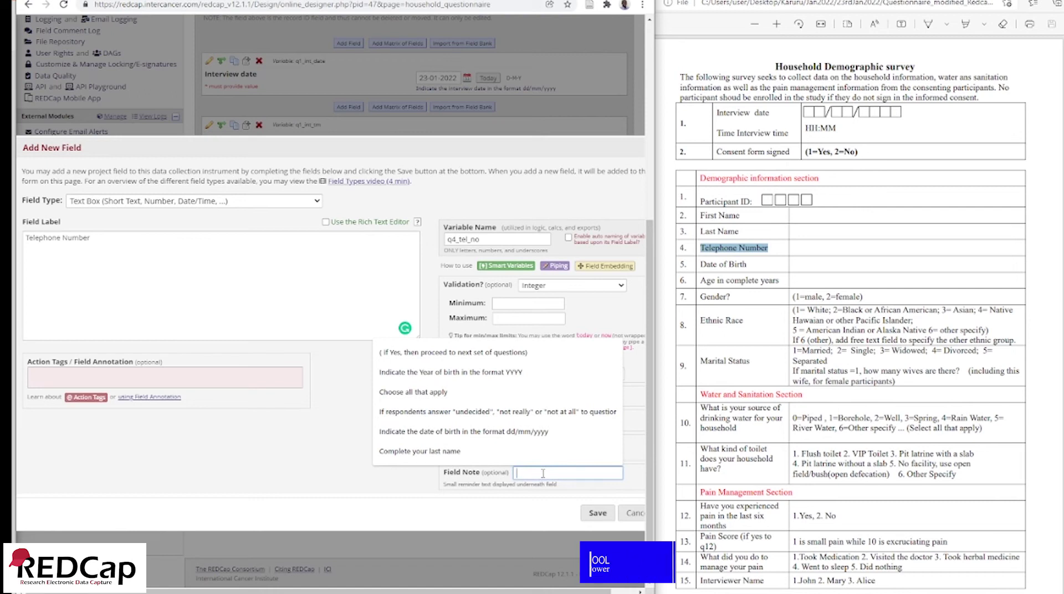
type("Telephone number")
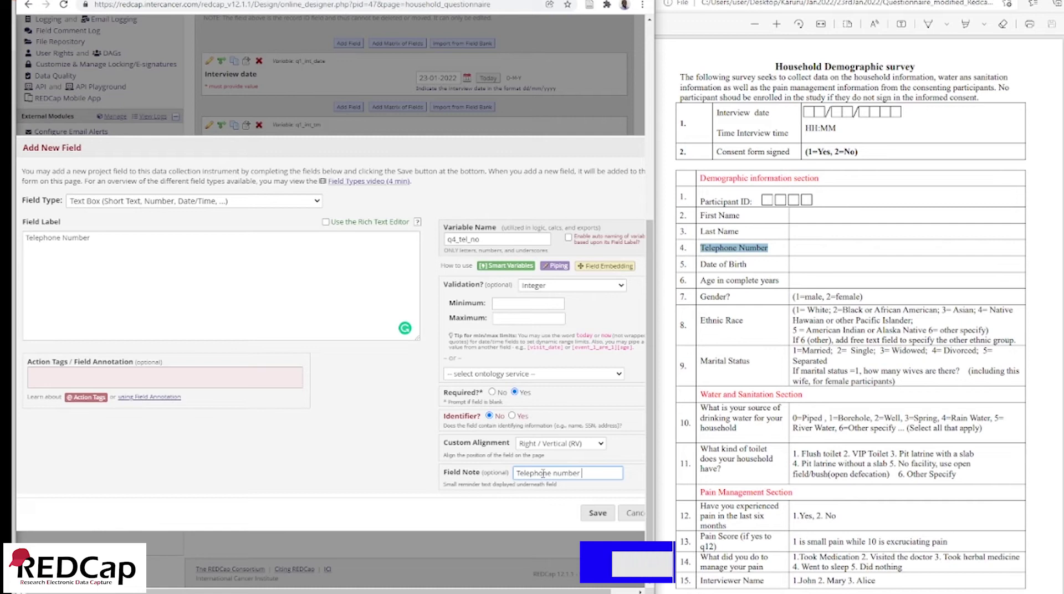
left_click(517, 474)
type("Participant's")
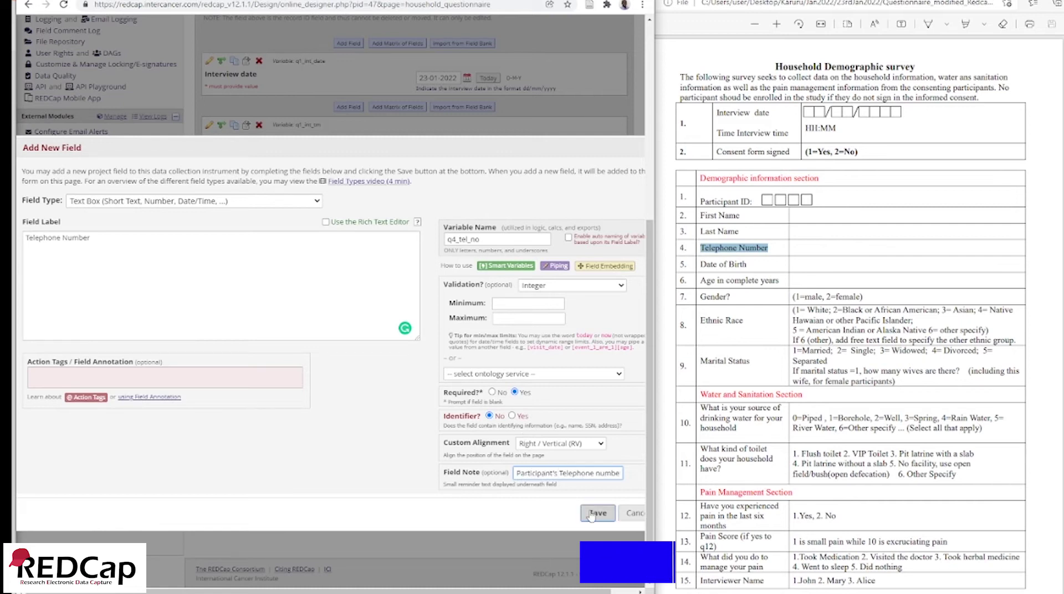
left_click(592, 514)
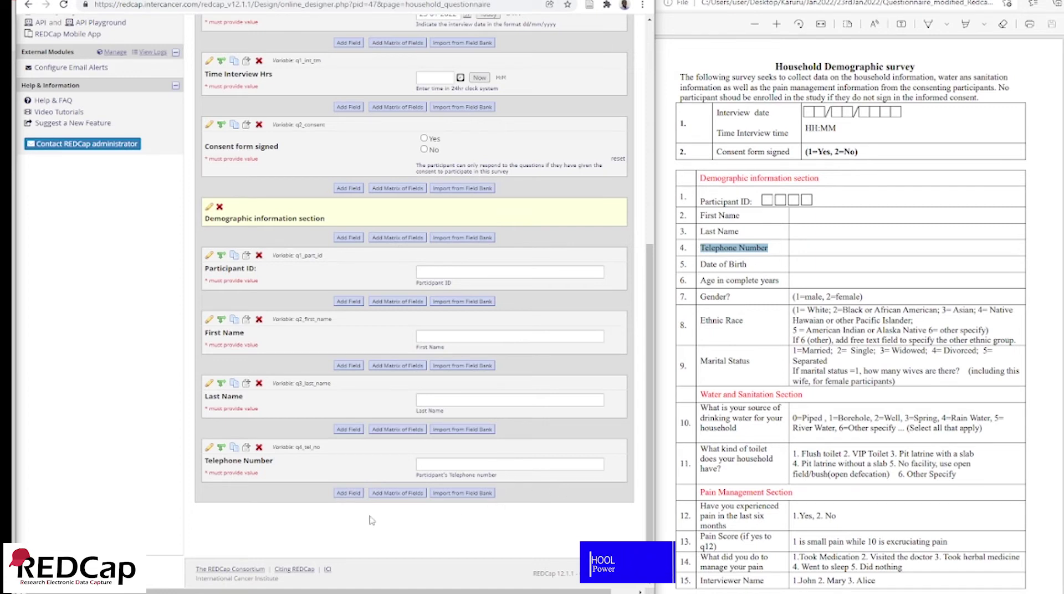
Add a field labelled 'Date of Birth', copied from the survey, with variable q5_dob.
left_click(348, 493)
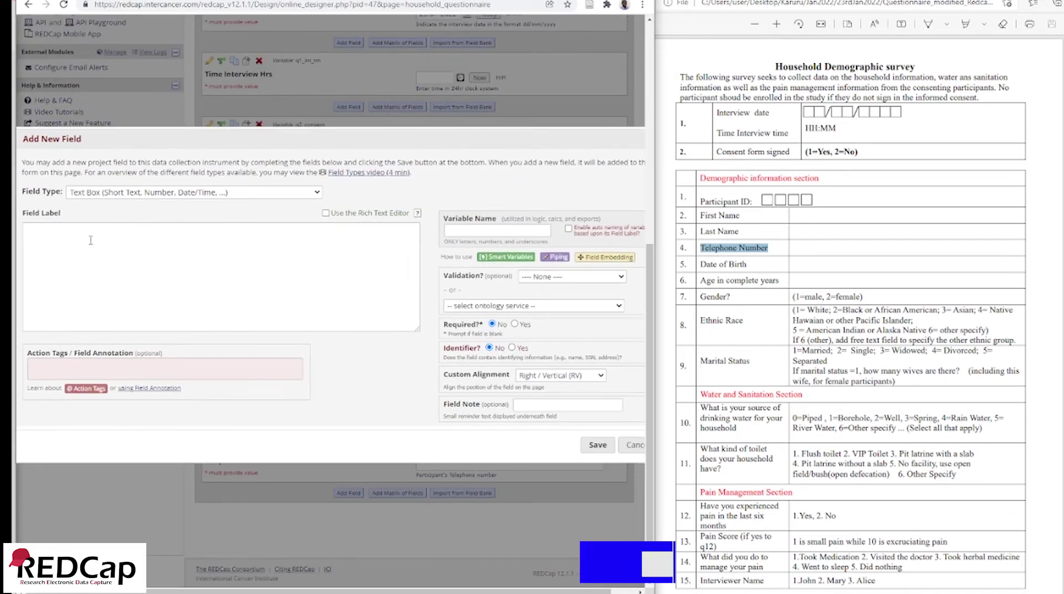
left_click_drag(701, 265, 747, 265)
right_click(736, 274)
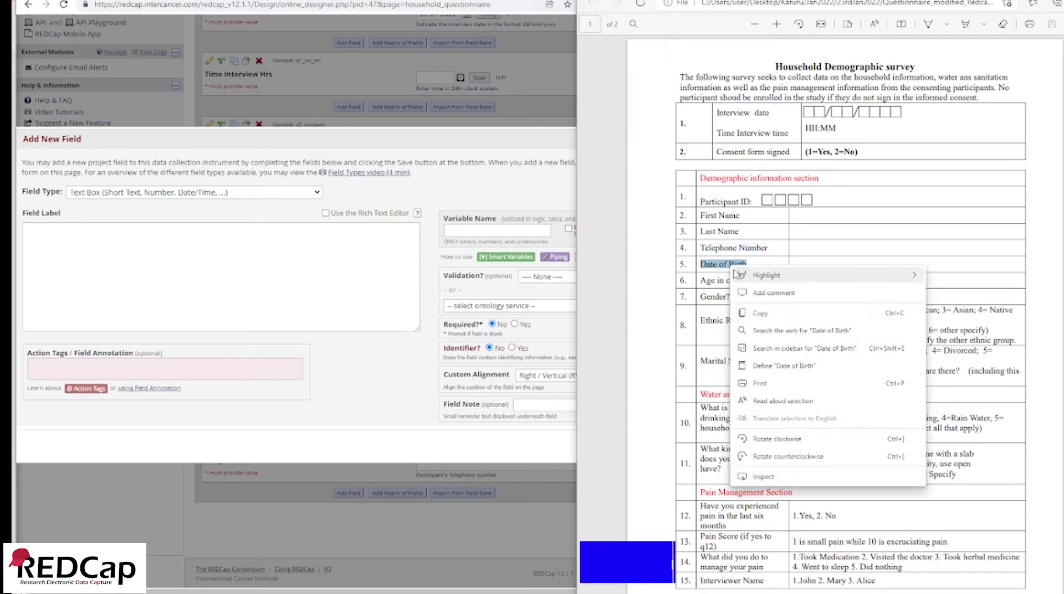
left_click(740, 313)
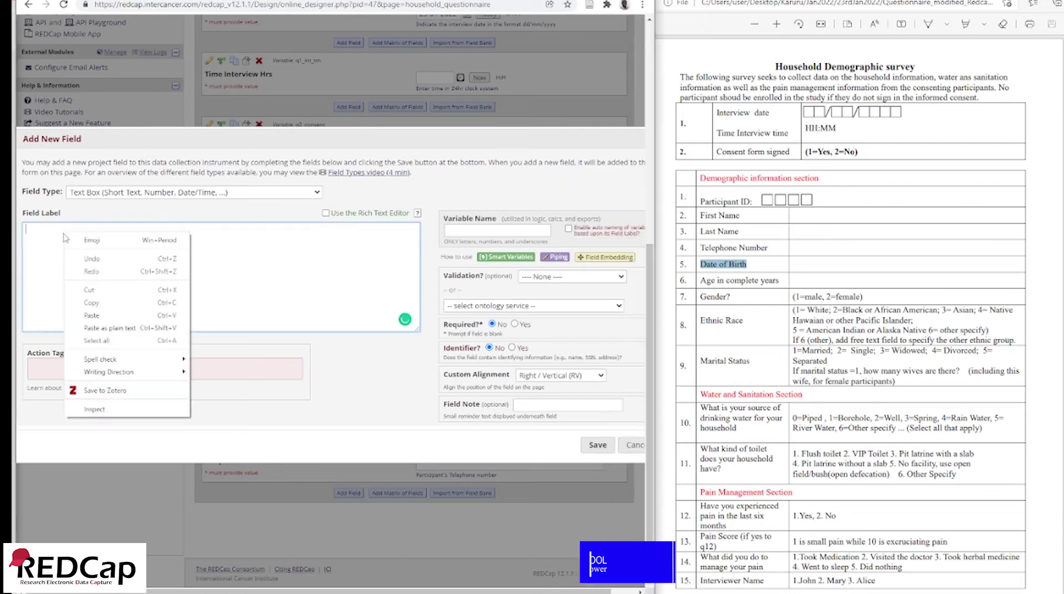
left_click(92, 315)
left_click(519, 231)
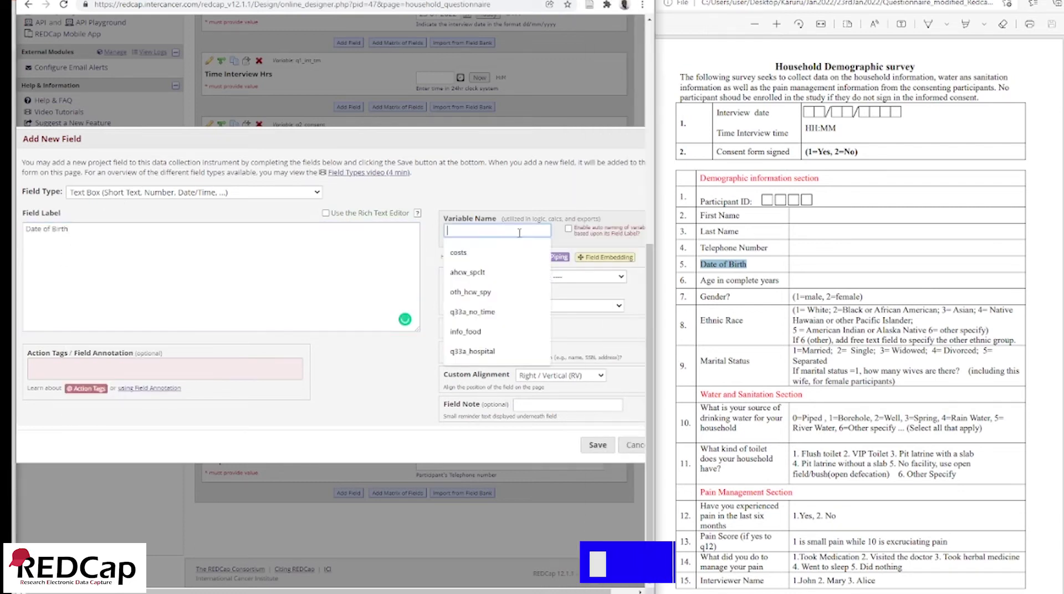
type("q")
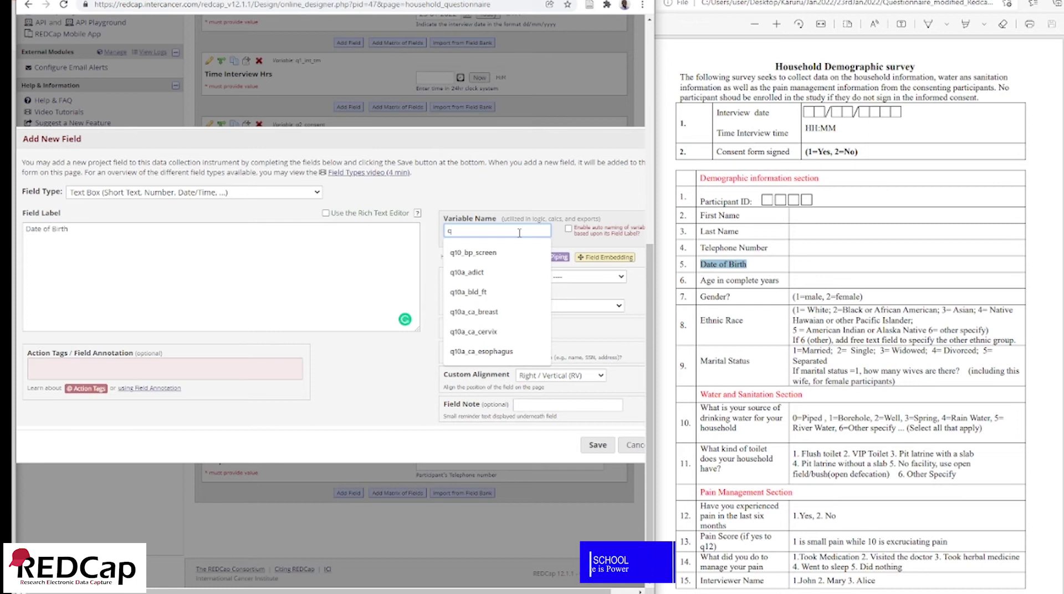
type("5_")
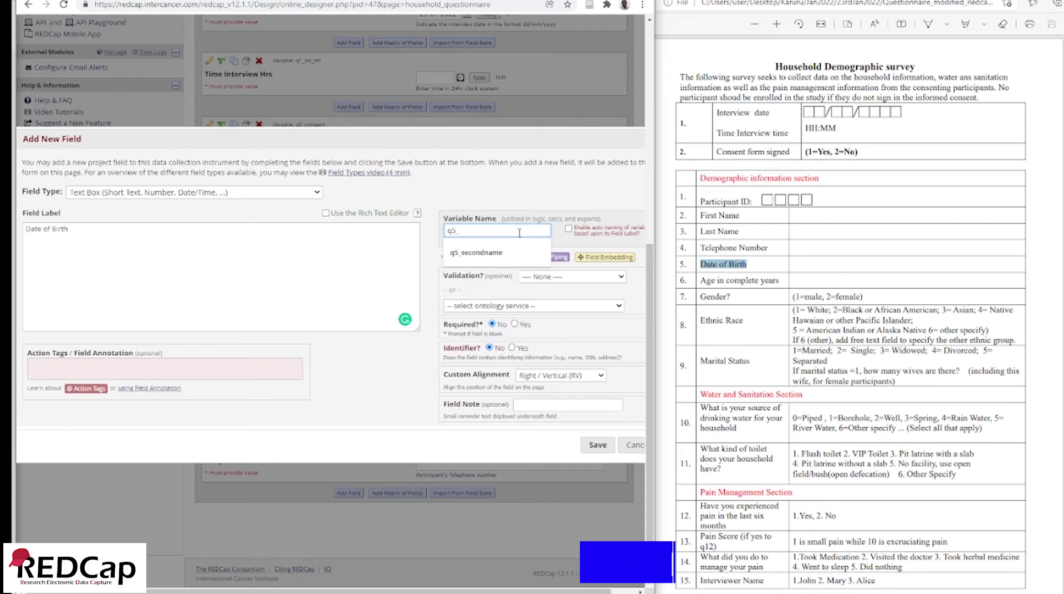
type("dob")
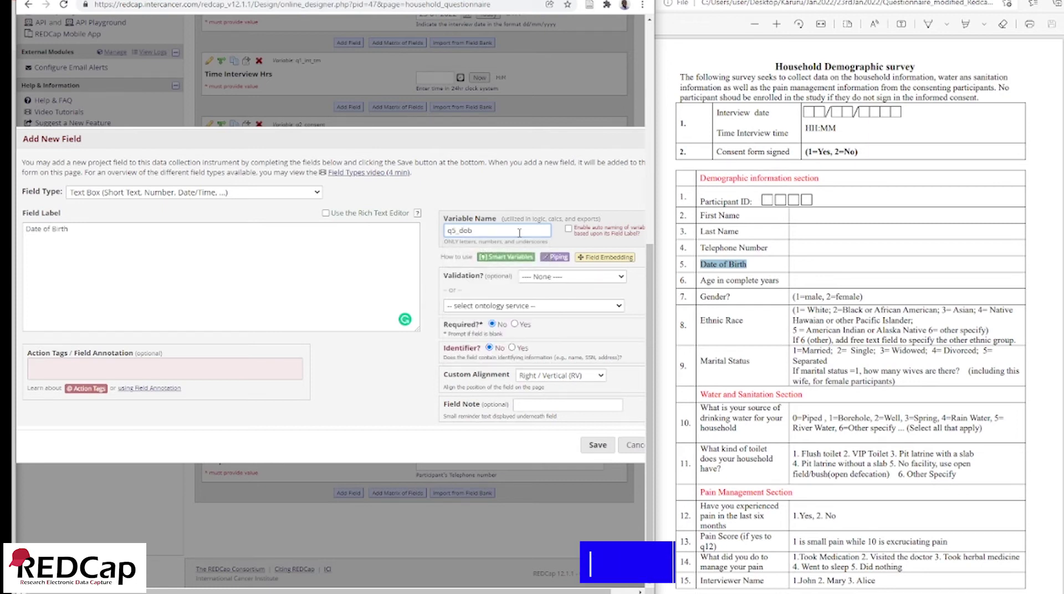
Validate it as Date (D-M-Y), make it required, add the note 'Date of Birth', and save.
left_click(621, 277)
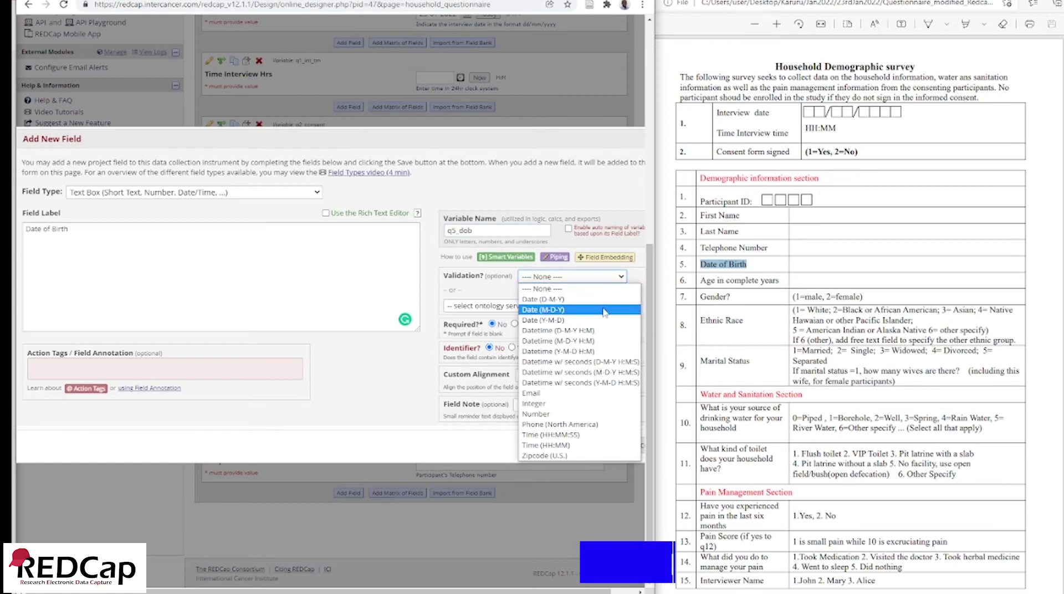
left_click(549, 300)
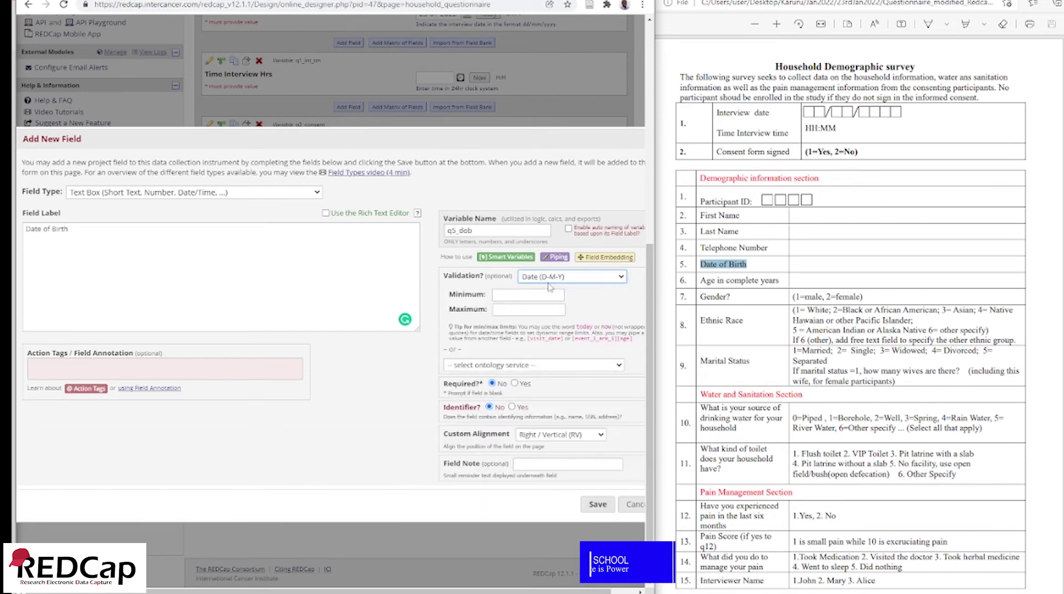
left_click(514, 383)
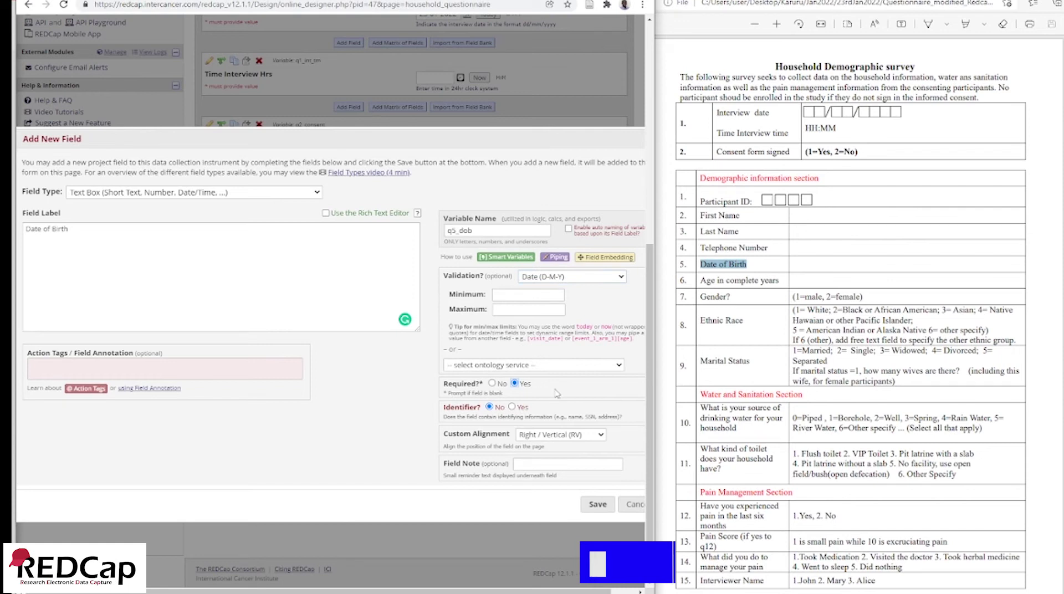
left_click(540, 466)
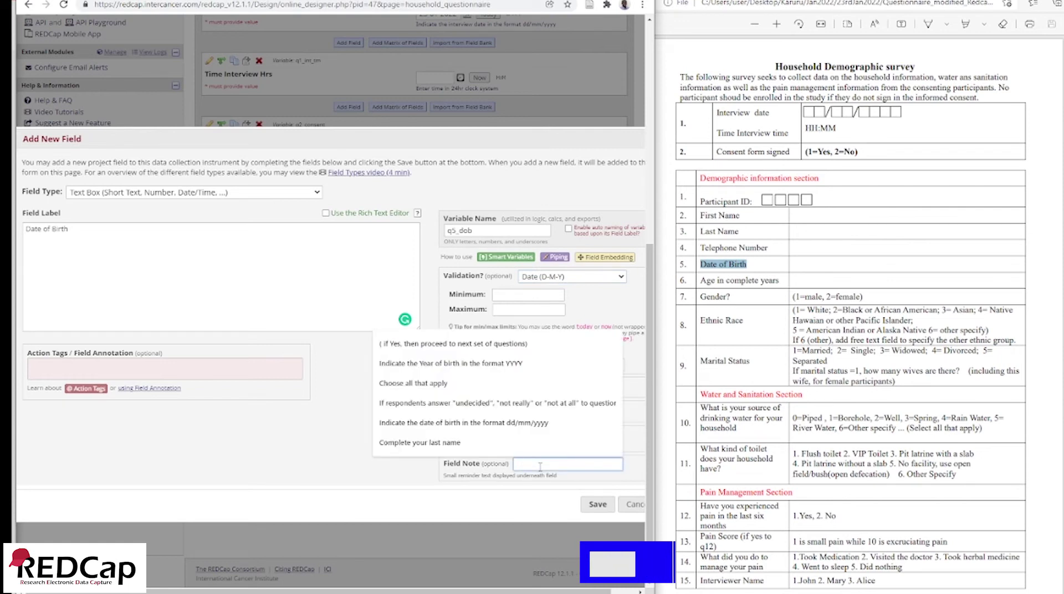
type("Date o")
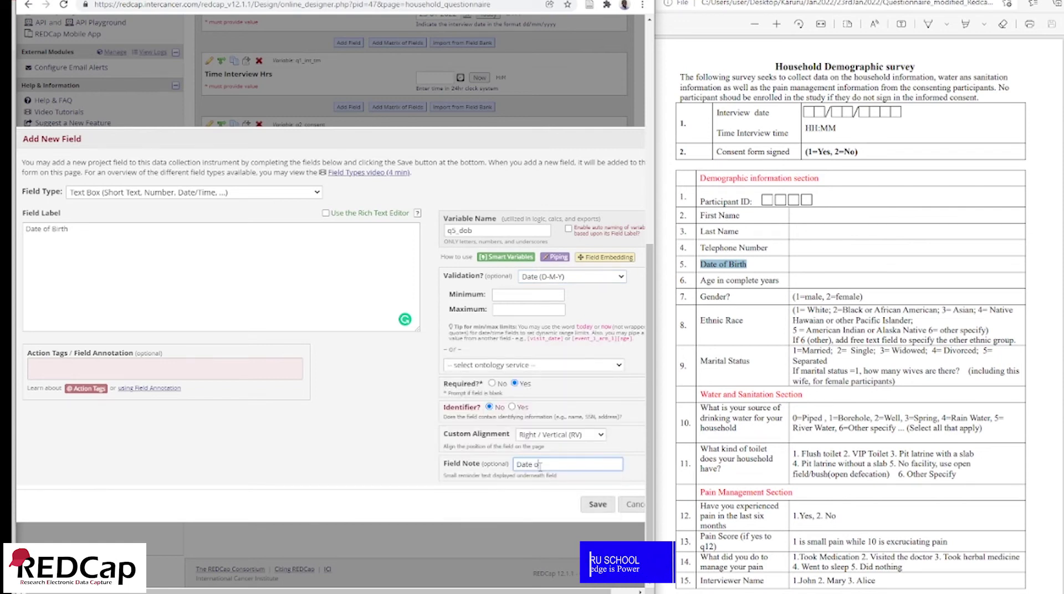
type("f Birth")
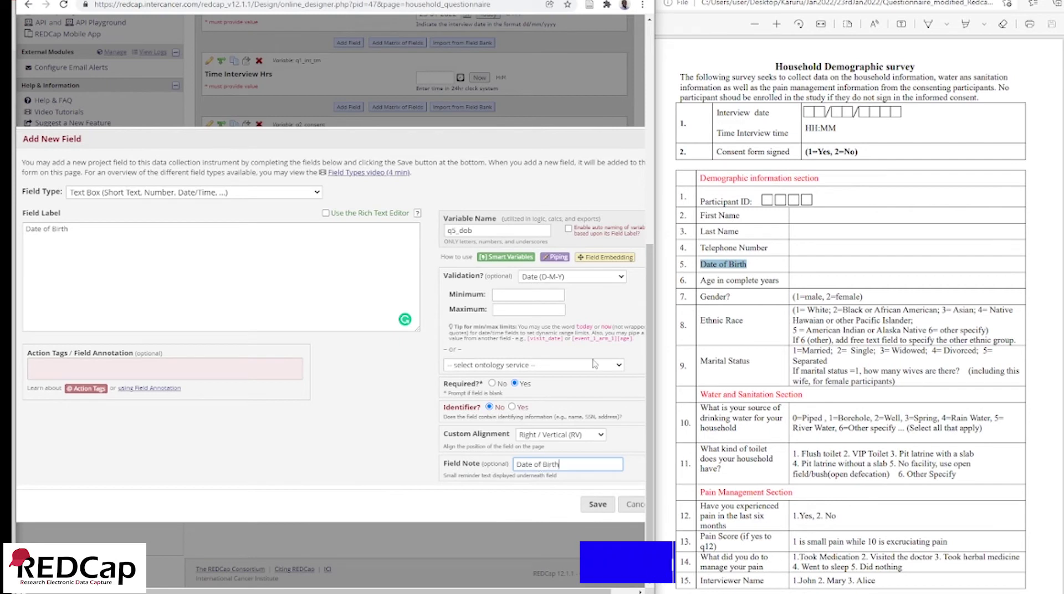
left_click(516, 295)
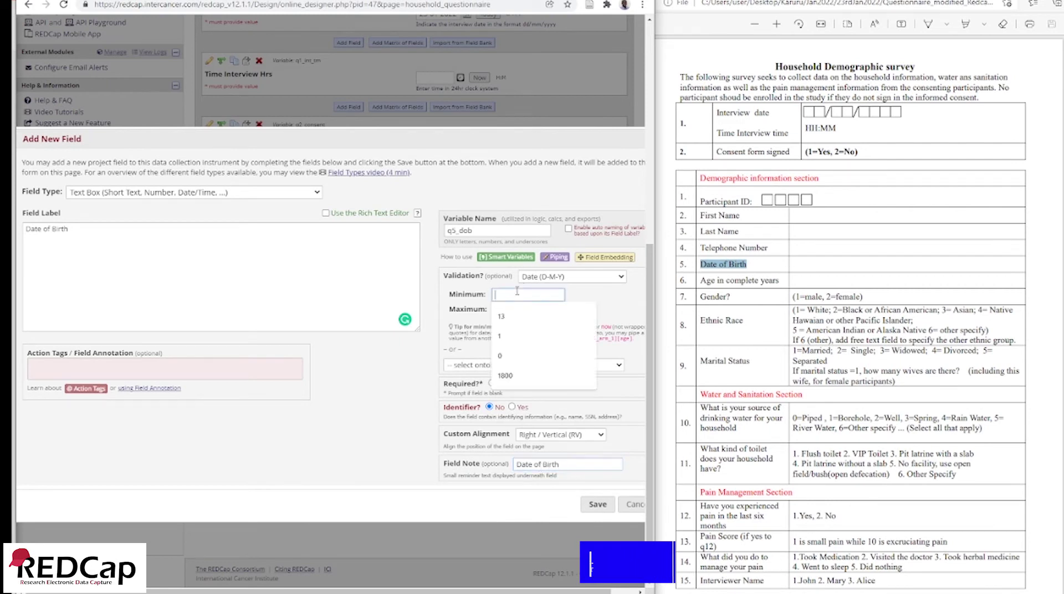
left_click(609, 299)
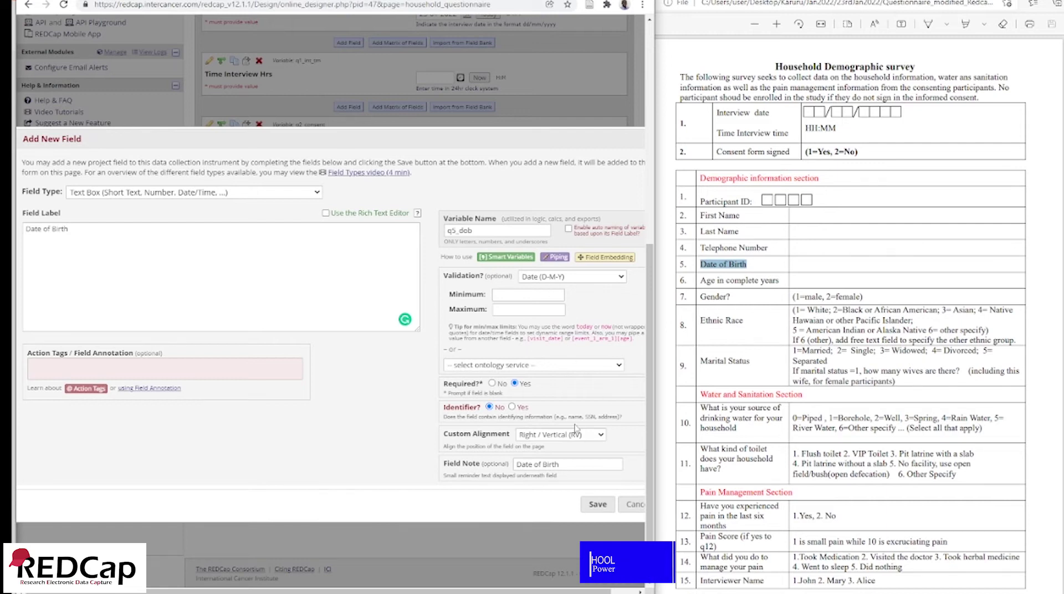
left_click(598, 510)
left_click(350, 494)
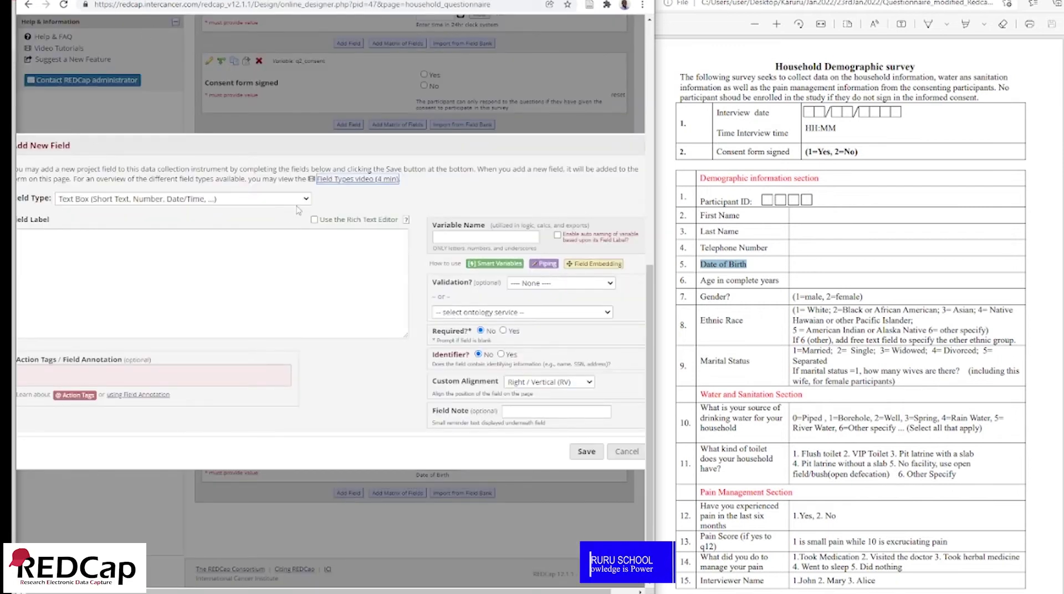
Label the new field 'Age in complete years', copied from the survey, with variable q6_age.
left_click_drag(182, 146, 234, 146)
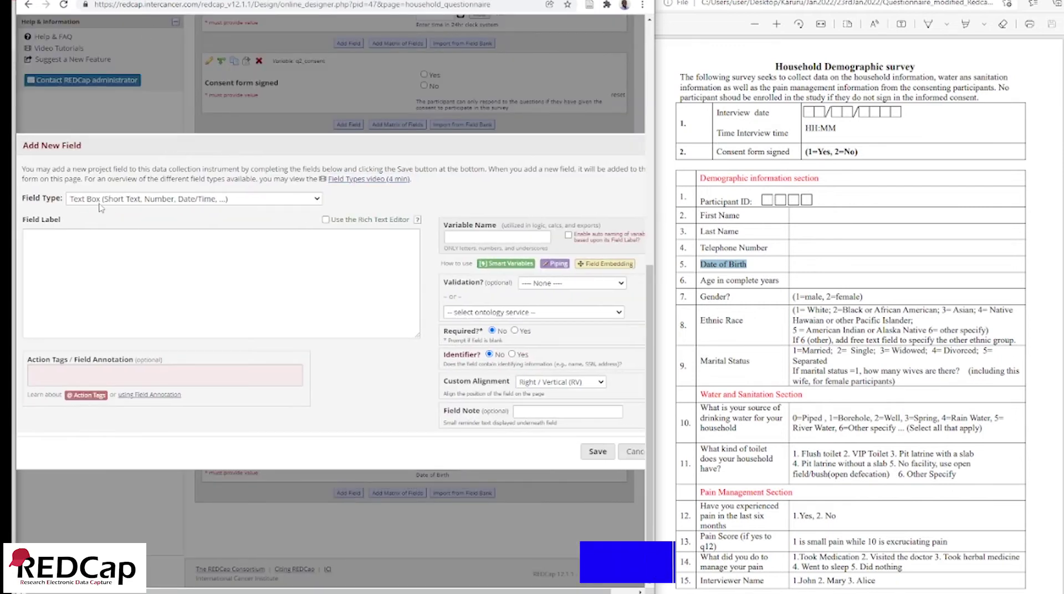
left_click_drag(781, 281, 705, 279)
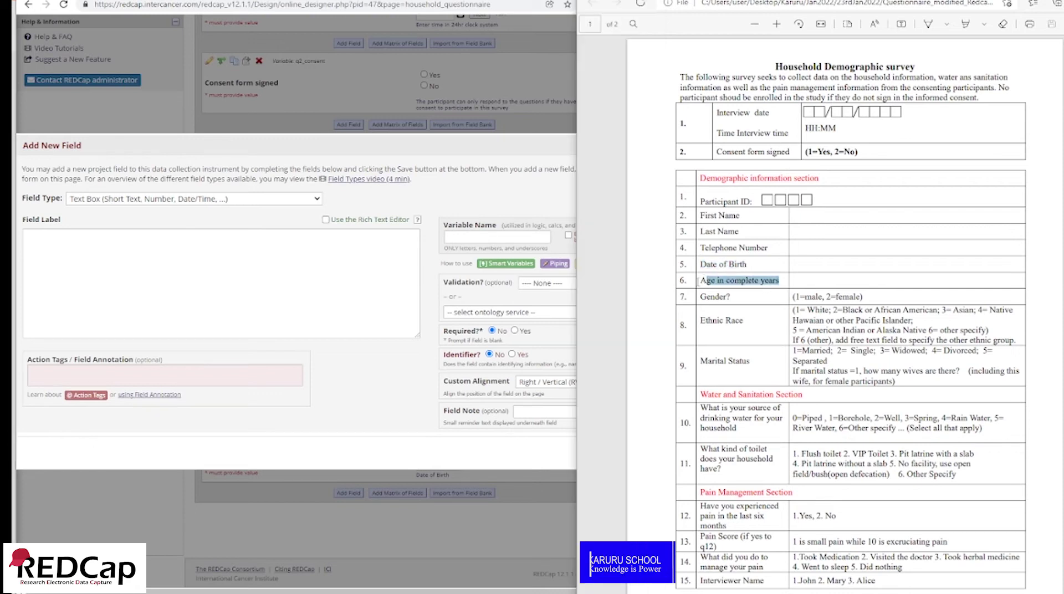
left_click(703, 280)
left_click_drag(703, 280, 778, 282)
key("ctrl+c")
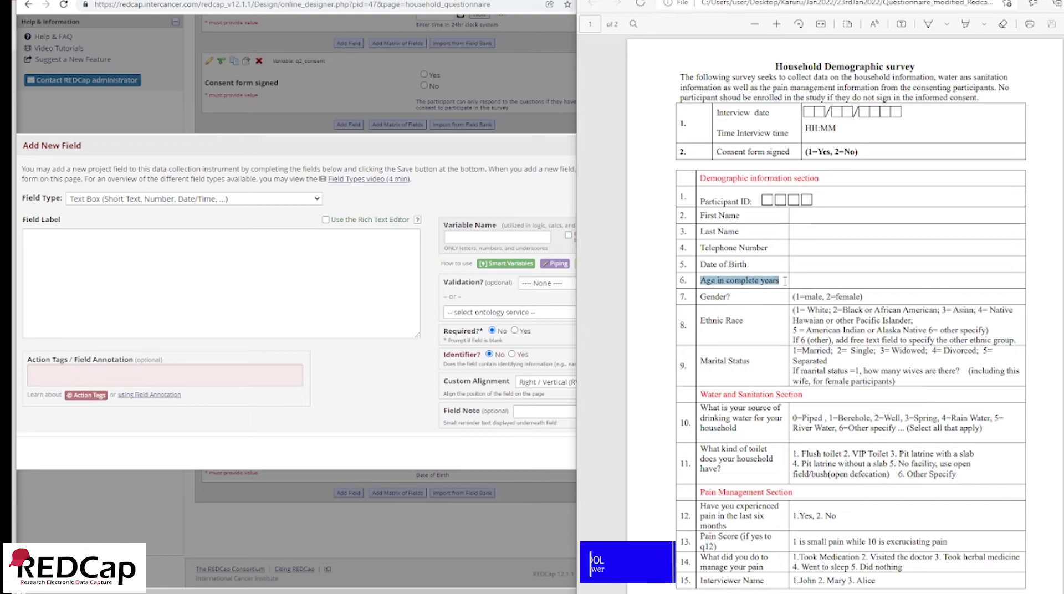
left_click(145, 245)
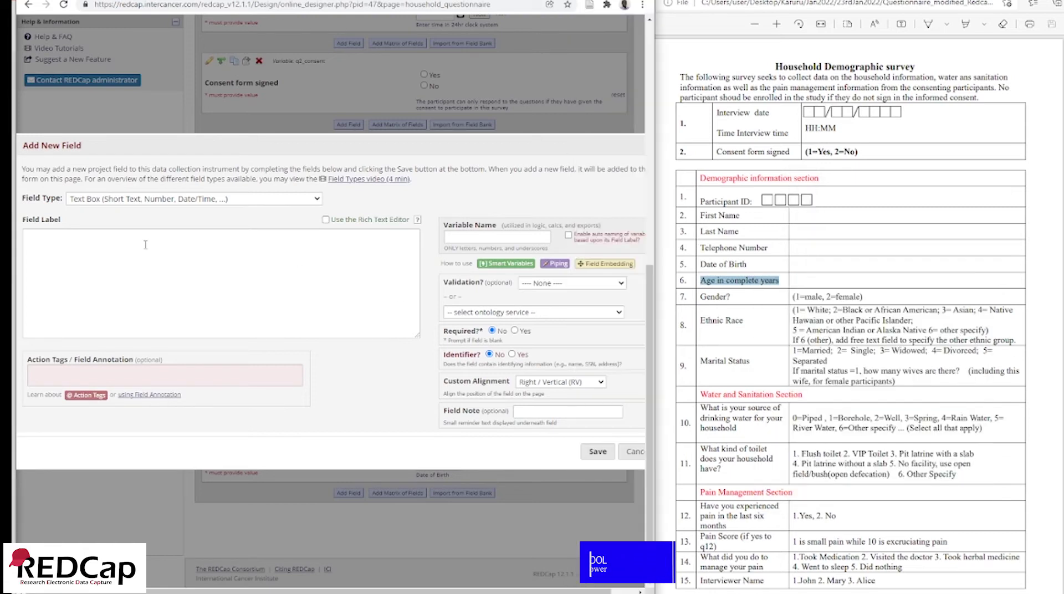
right_click(145, 245)
left_click(166, 328)
left_click(458, 237)
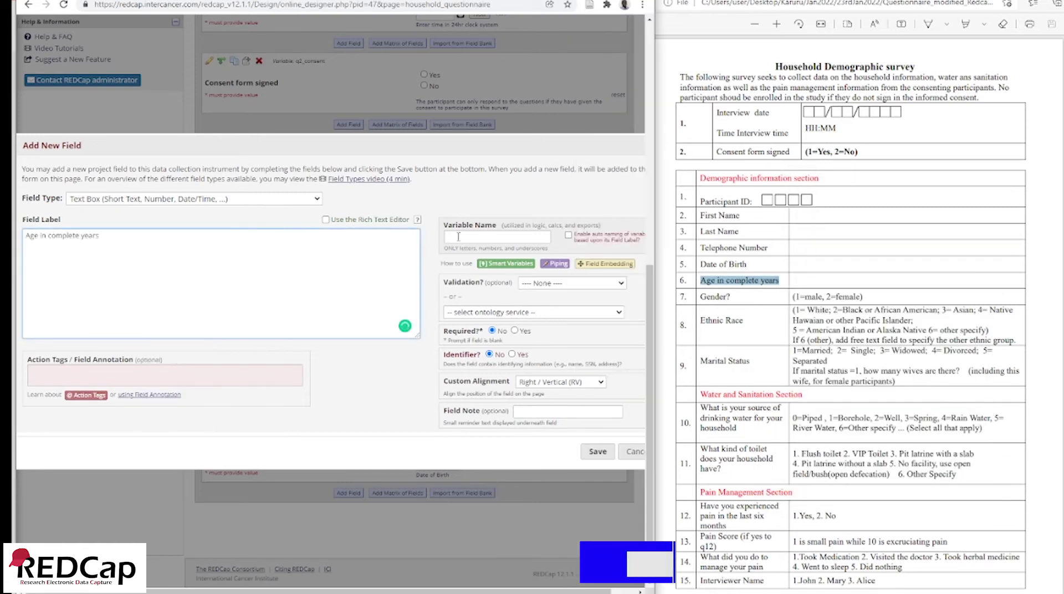
left_click(458, 237)
type("q")
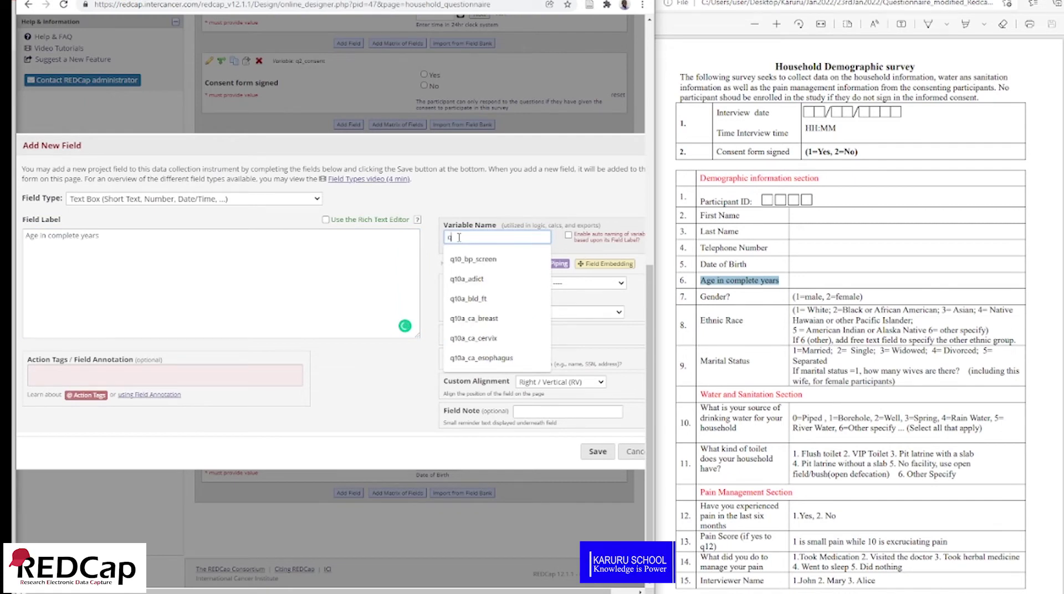
type("6")
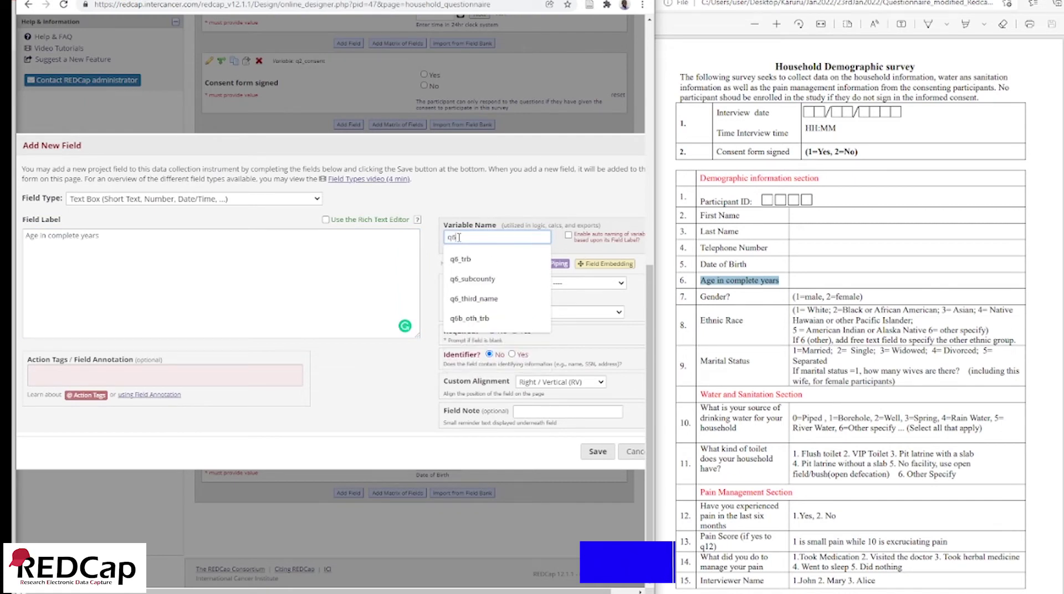
type("_age")
Make it a required Integer field limited to 18–150, noted 'Enter age in complete years'.
left_click(571, 283)
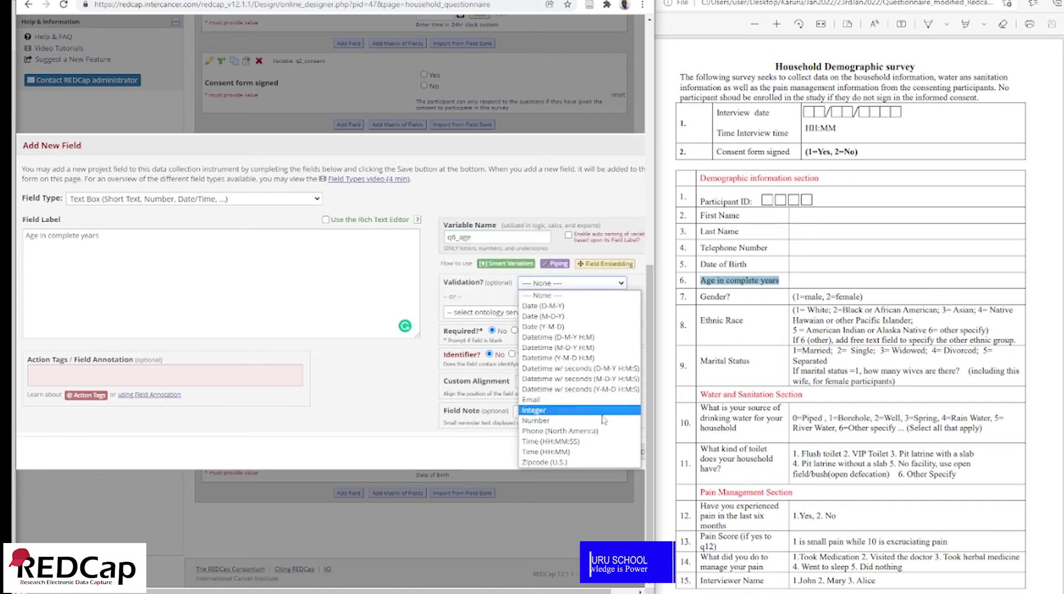
left_click(600, 411)
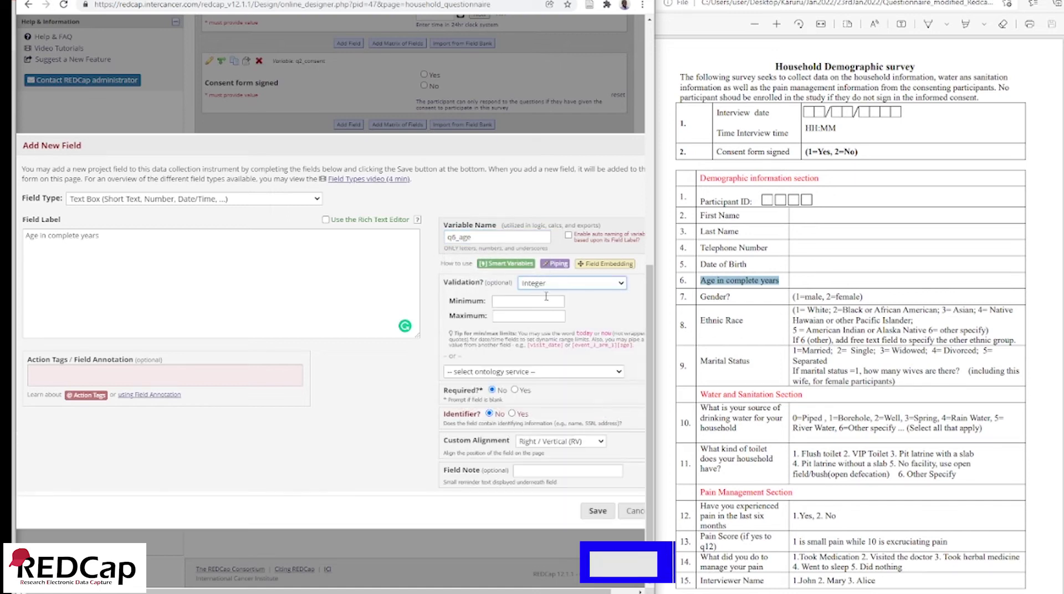
left_click(515, 390)
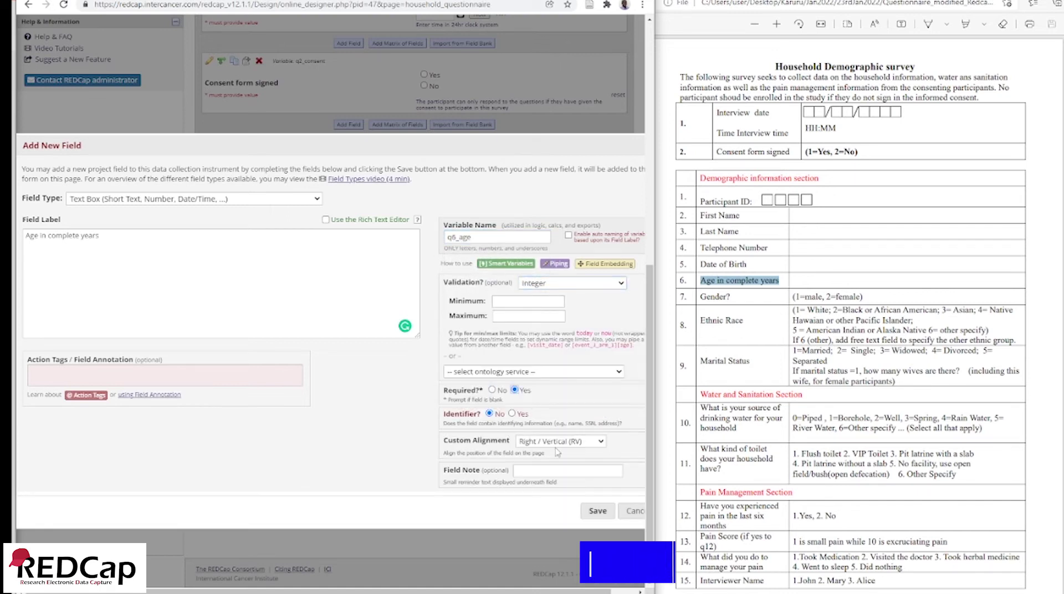
left_click(564, 470)
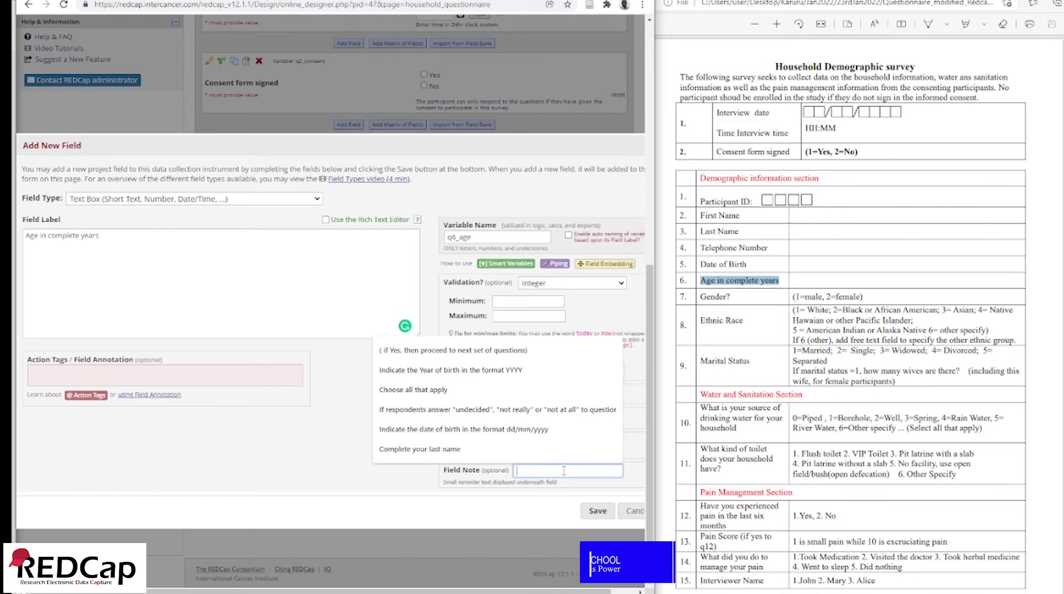
type("E")
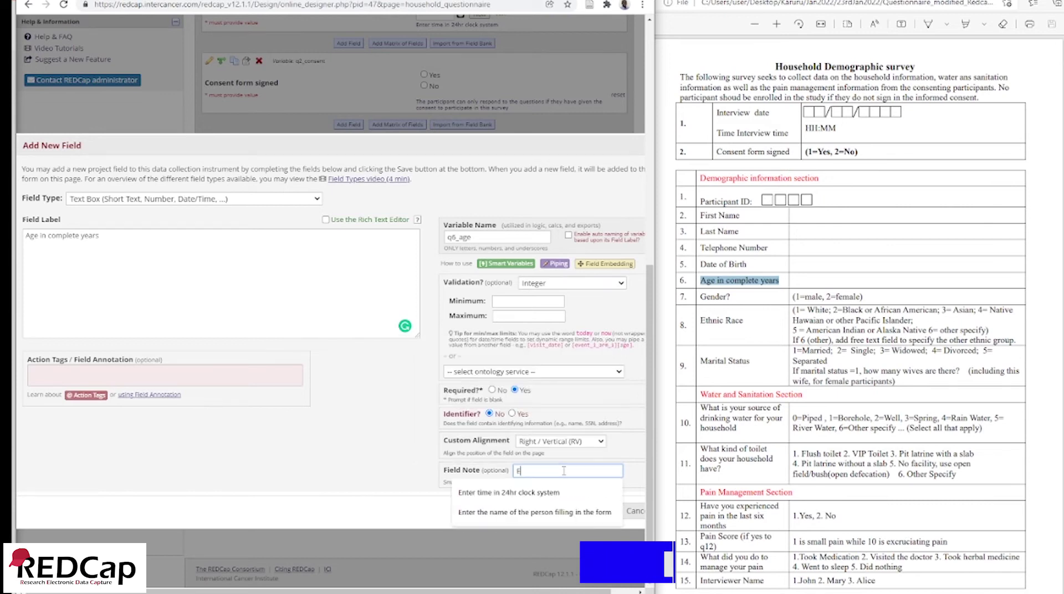
type("nter age")
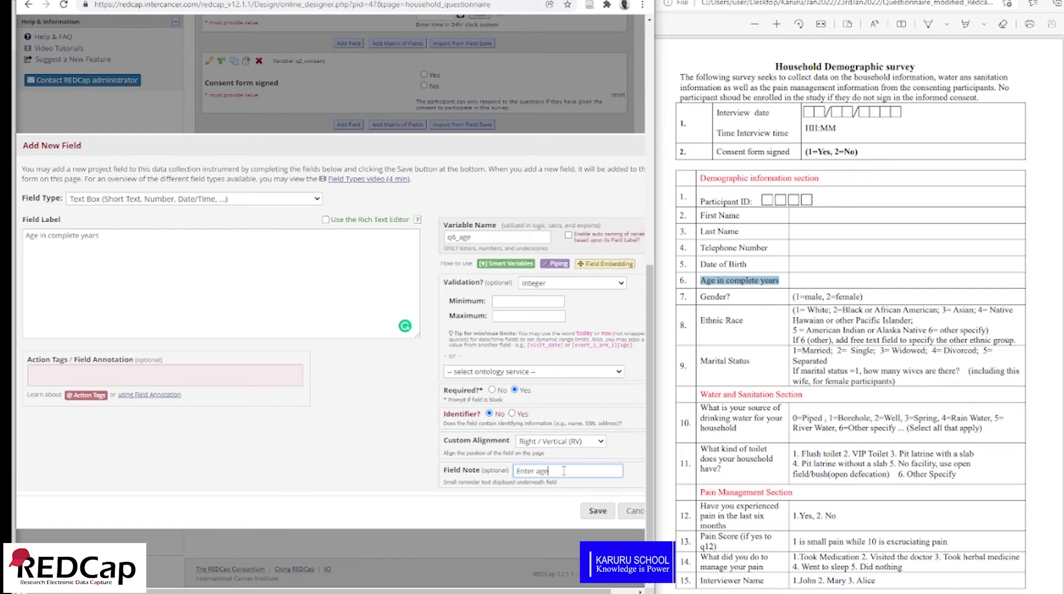
type(" in complete years")
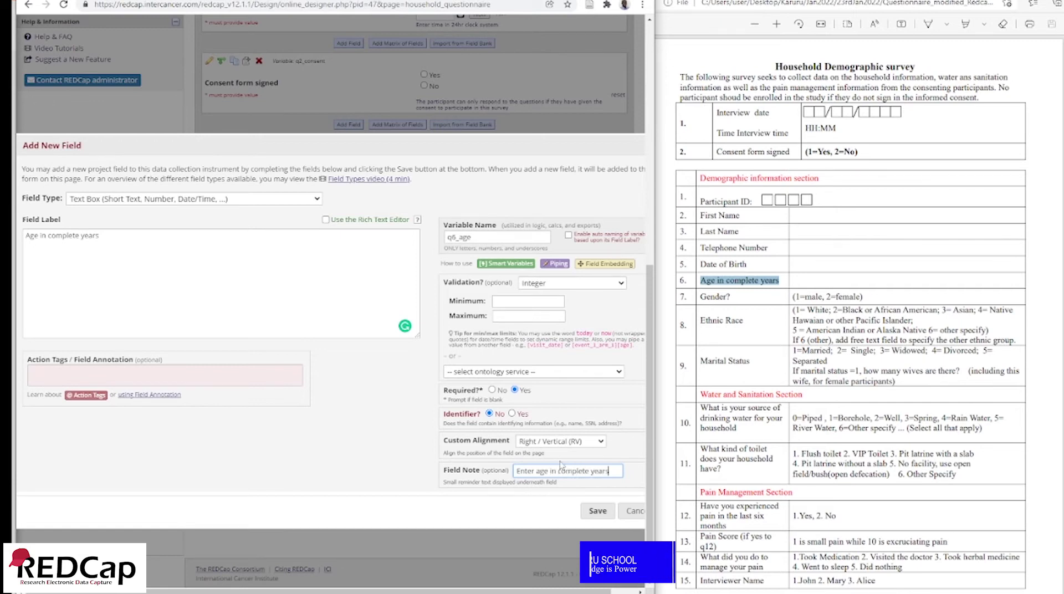
left_click(503, 300)
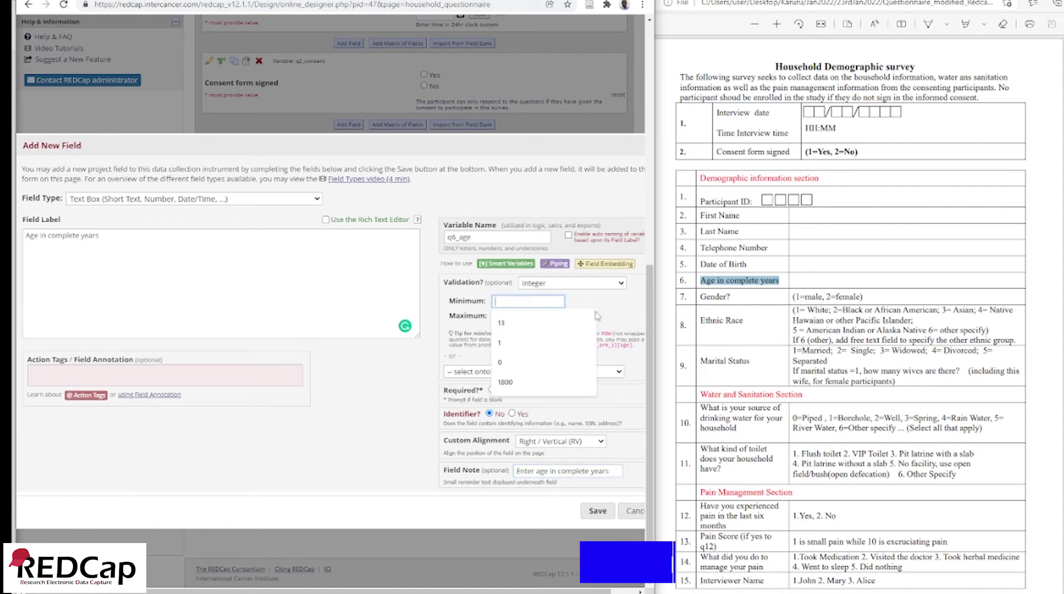
type("18")
left_click(523, 312)
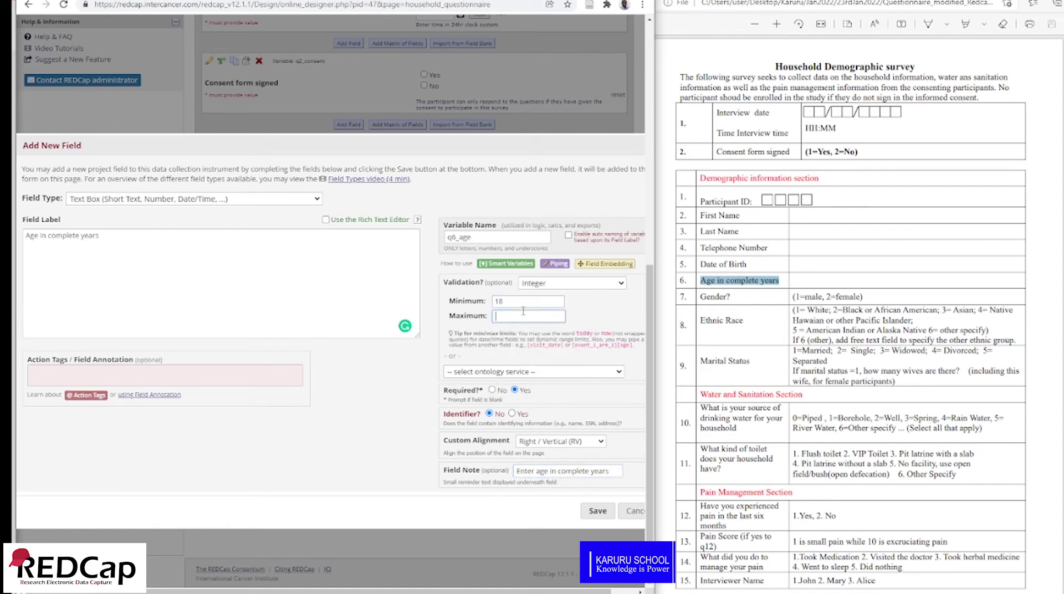
type("150")
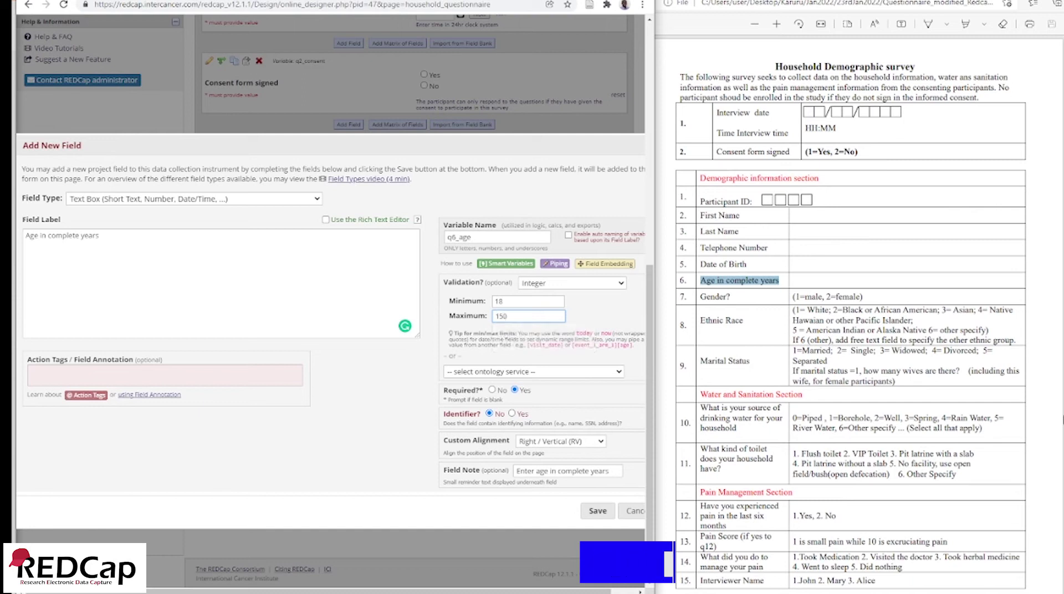
Save the age field and copy the Gender question text from the survey.
left_click(598, 511)
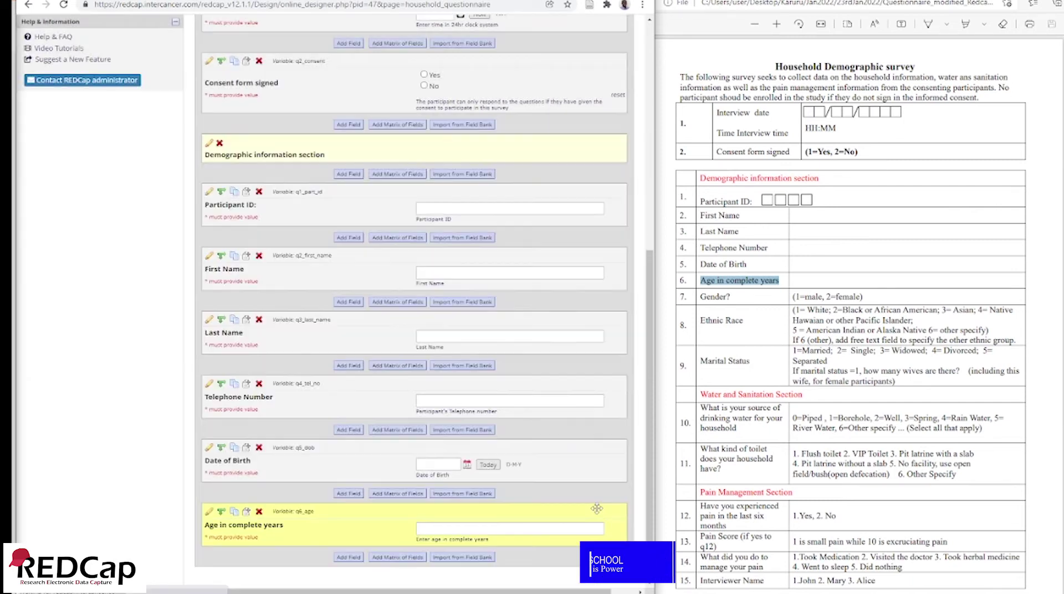
left_click_drag(701, 297, 731, 297)
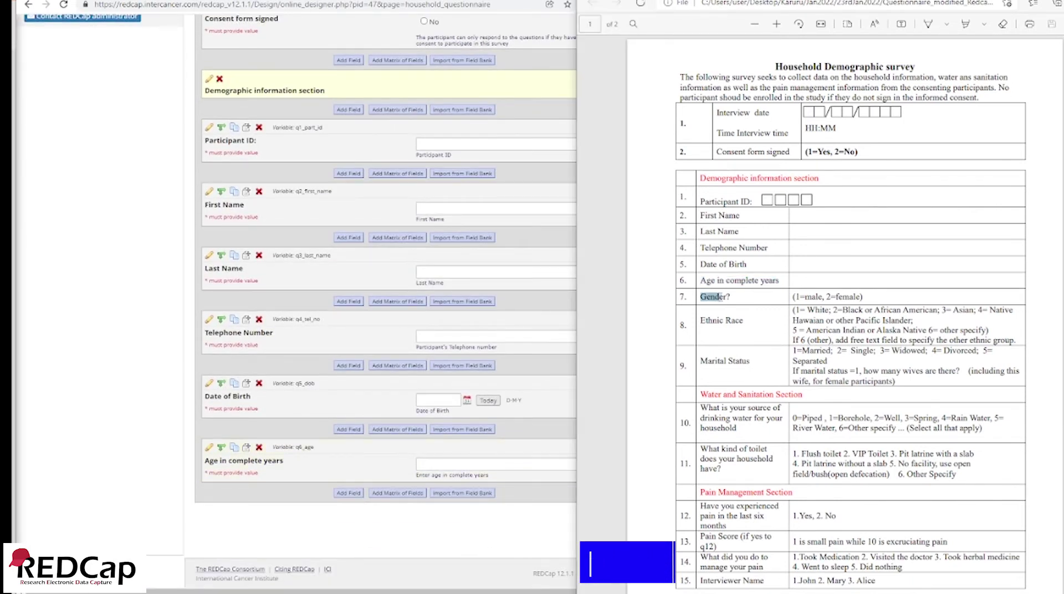
right_click(720, 297)
left_click(731, 344)
Add a radio-button field labelled 'Gender' with variable q7_gender.
left_click(354, 495)
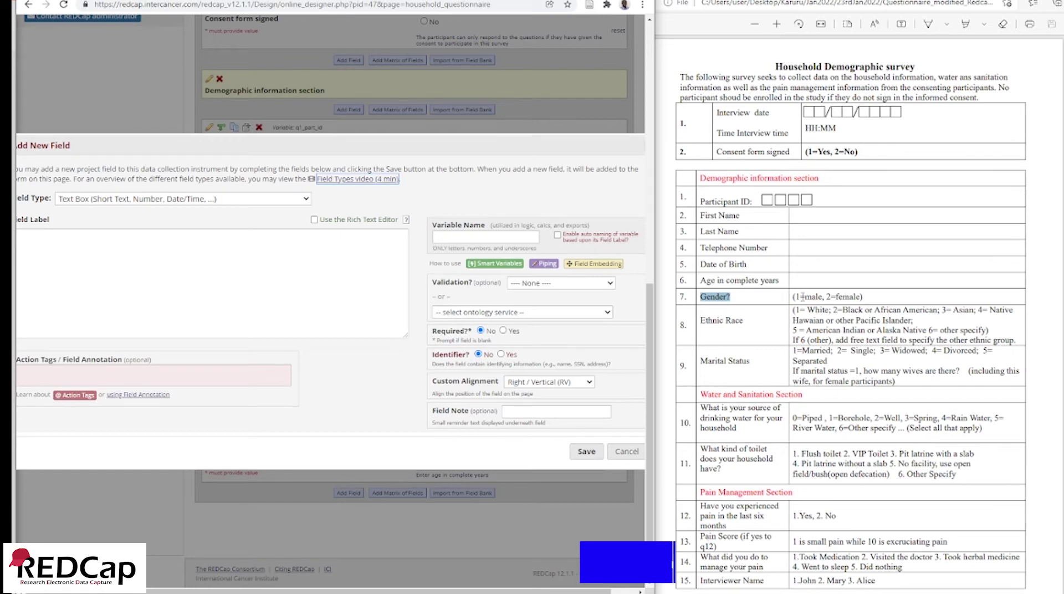
left_click(305, 199)
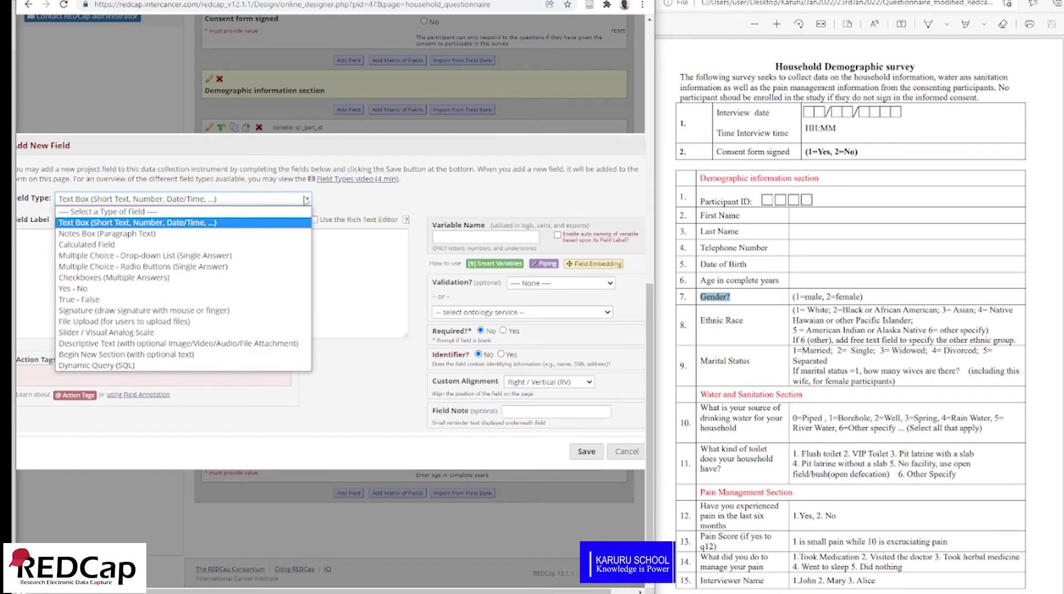
left_click(231, 267)
left_click(211, 277)
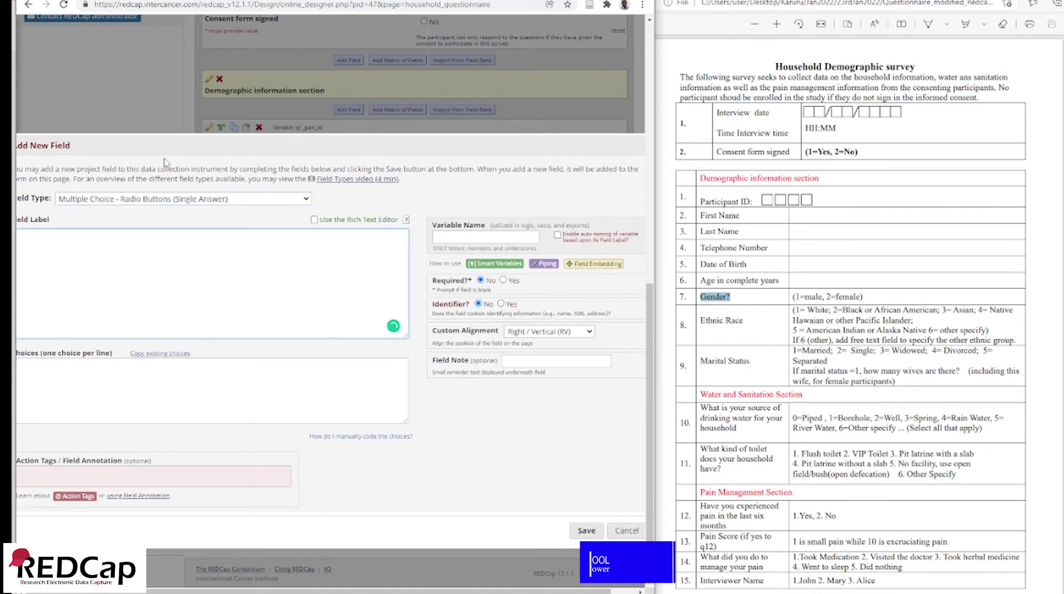
left_click_drag(203, 150, 214, 151)
right_click(54, 244)
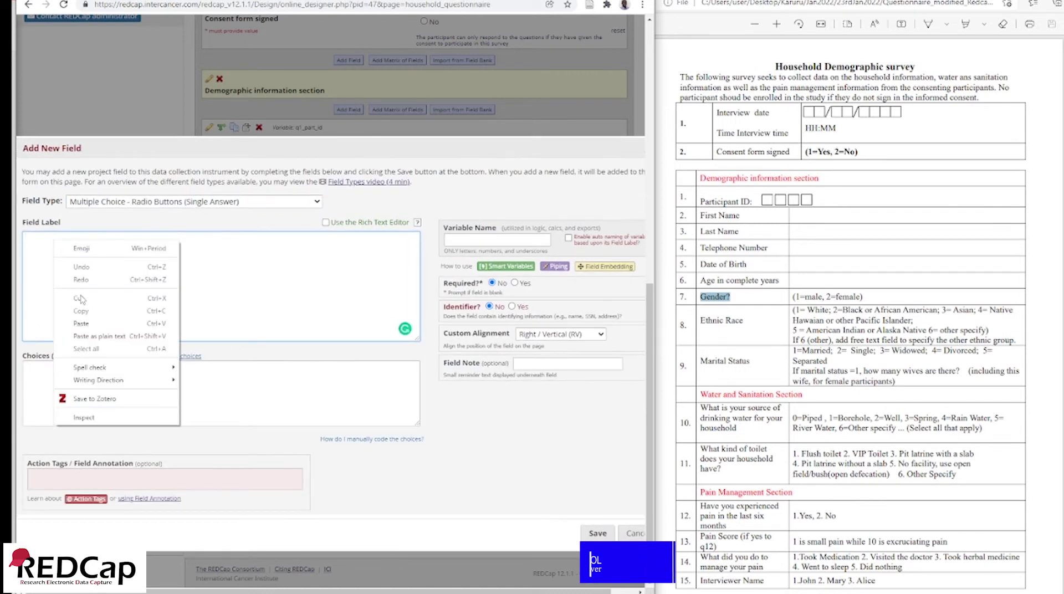
left_click(81, 324)
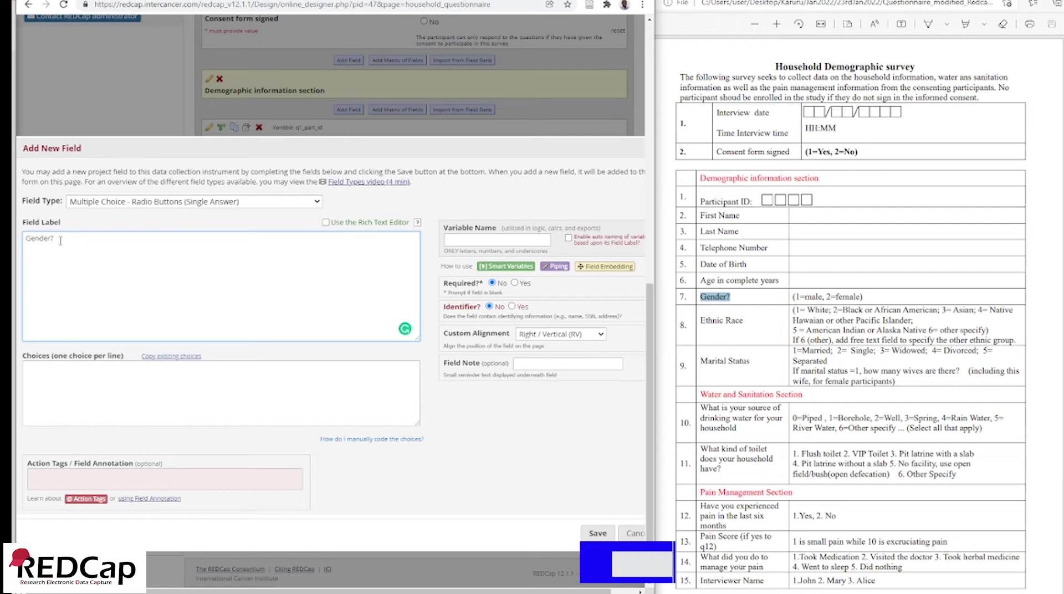
key("BackSpace")
left_click(473, 240)
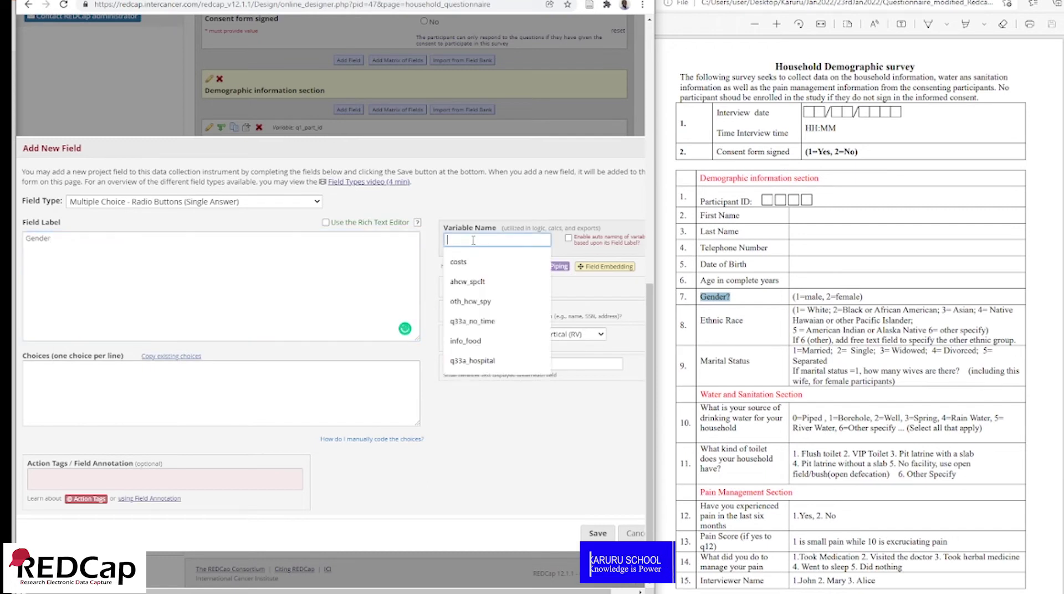
type("q7_")
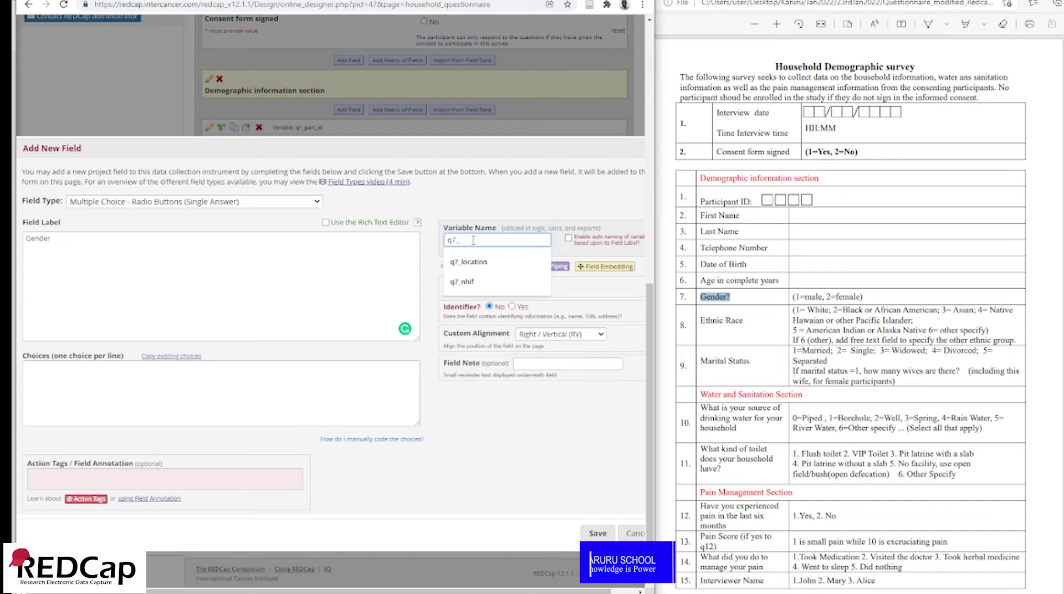
type("gender")
Make Gender required with choices Male and Female, and save it.
left_click(515, 283)
left_click(149, 377)
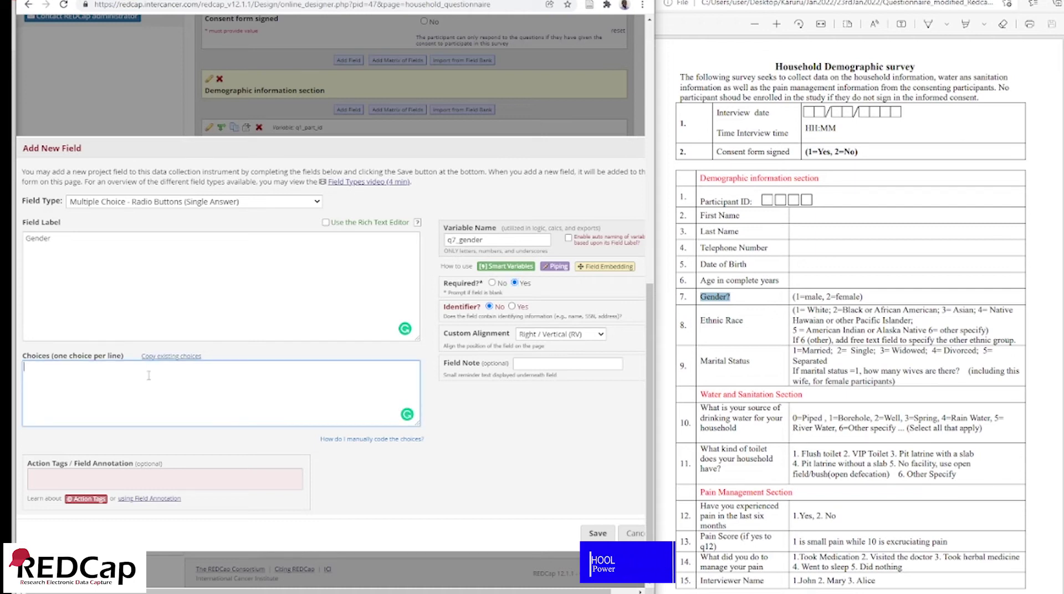
type("Male")
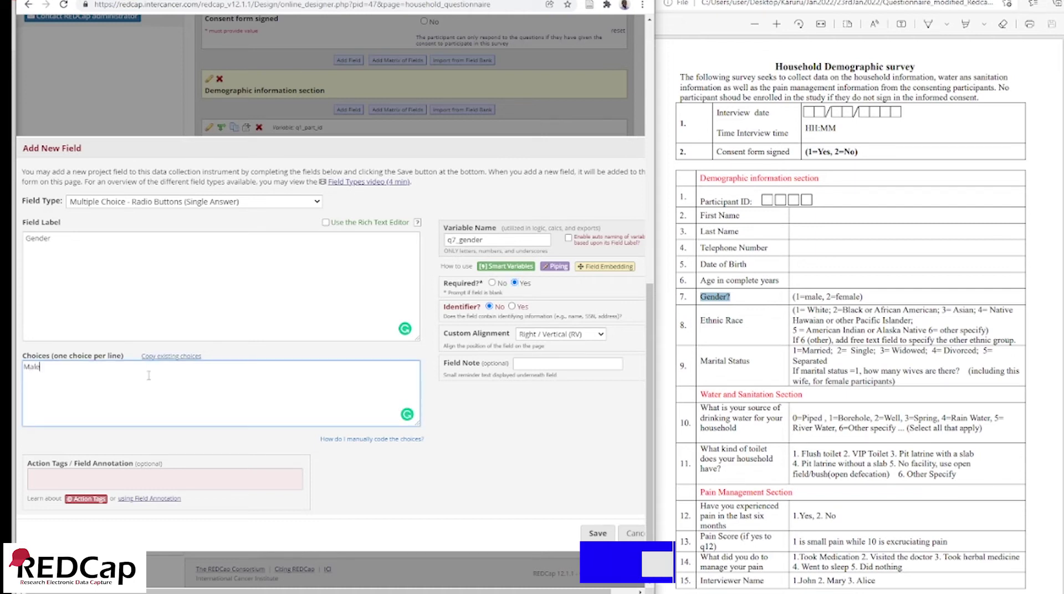
key("Return")
type("Female")
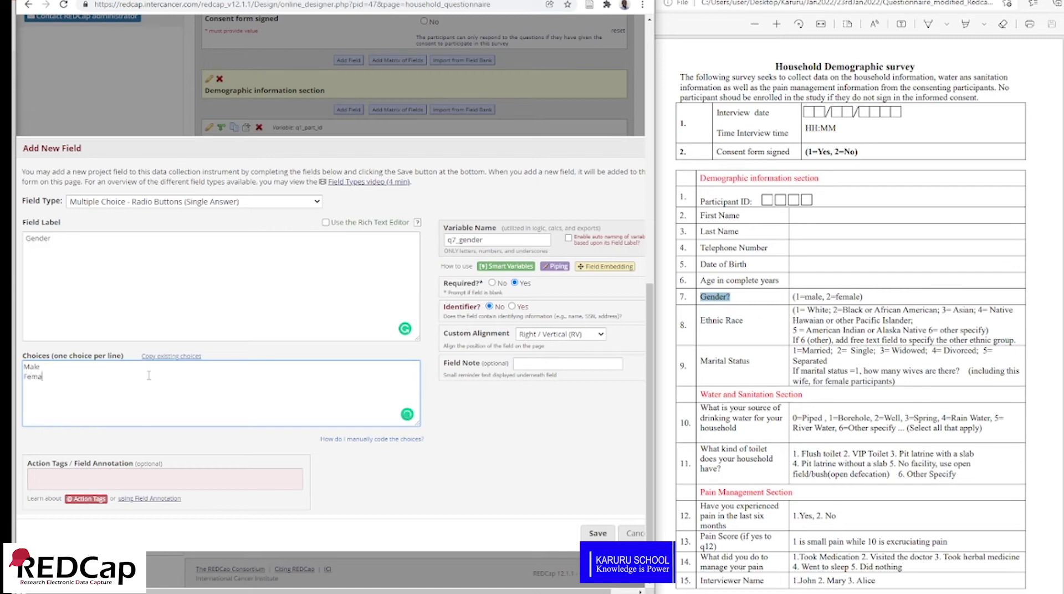
left_click(597, 533)
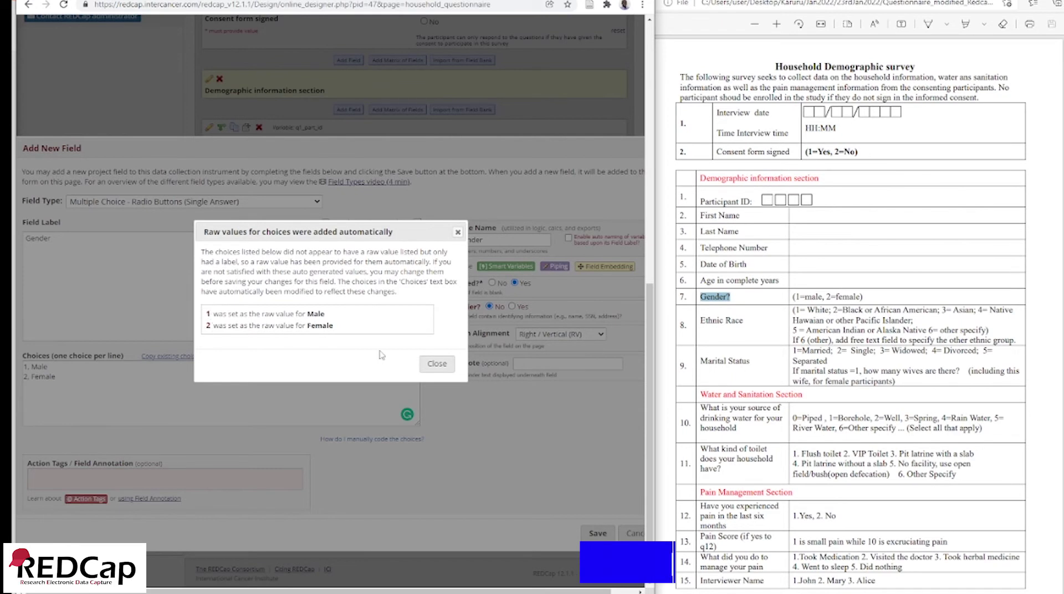
left_click(436, 364)
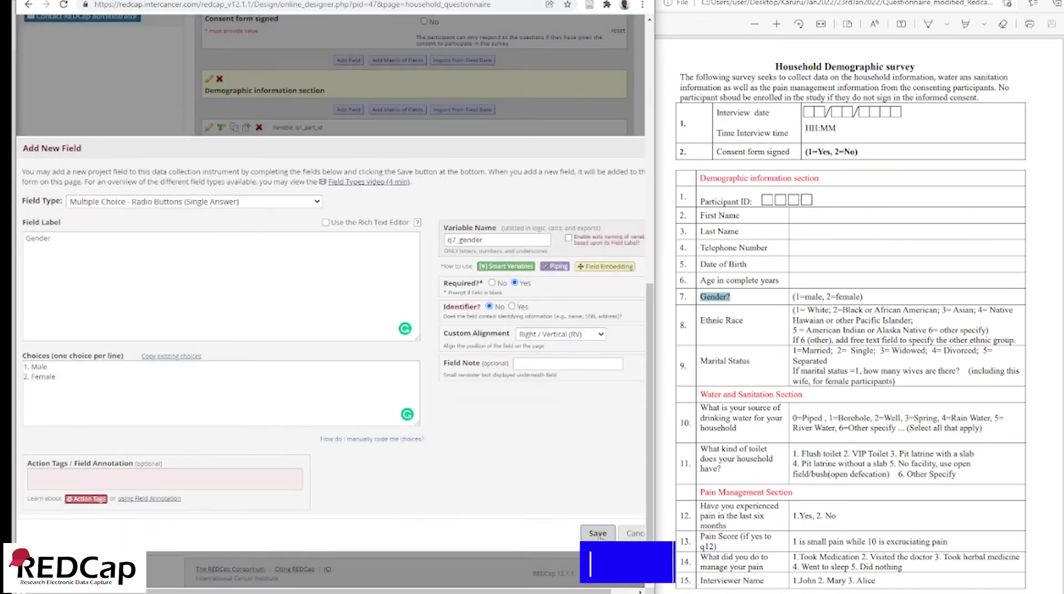
left_click(598, 534)
left_click(349, 493)
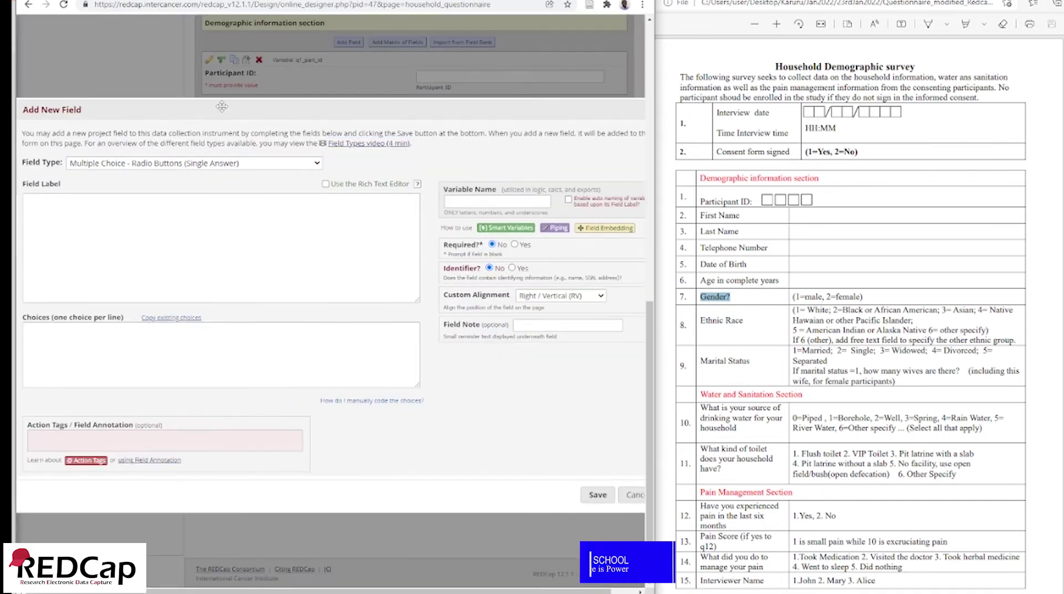
Copy 'Ethnic Race' from the survey PDF into the new radio field's label.
mouse_move(744, 322)
left_mouse_down()
mouse_move(702, 322)
mouse_move(743, 324)
left_mouse_up()
left_click(702, 324)
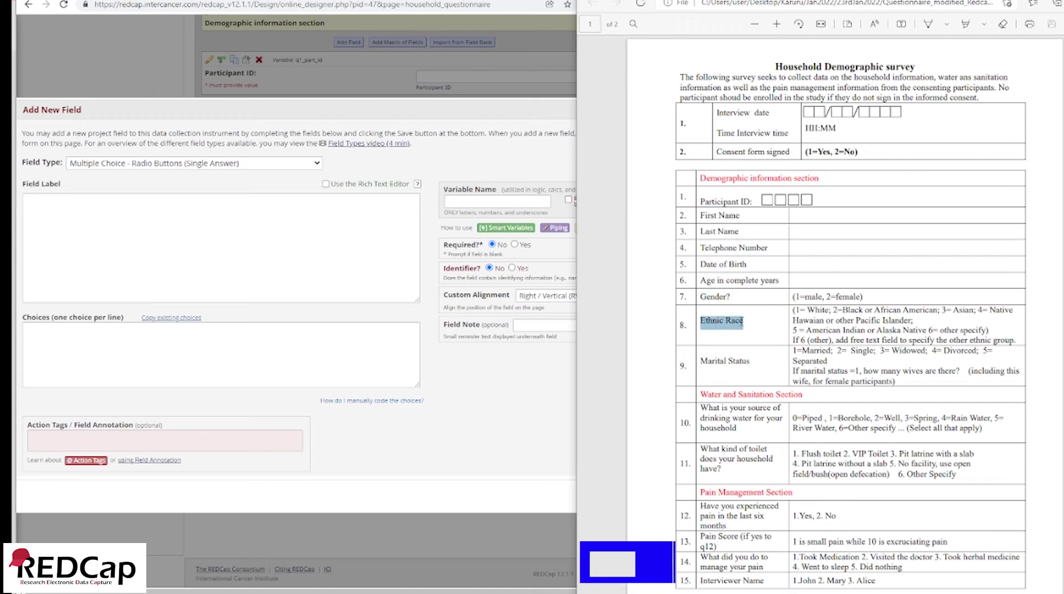
right_click(743, 325)
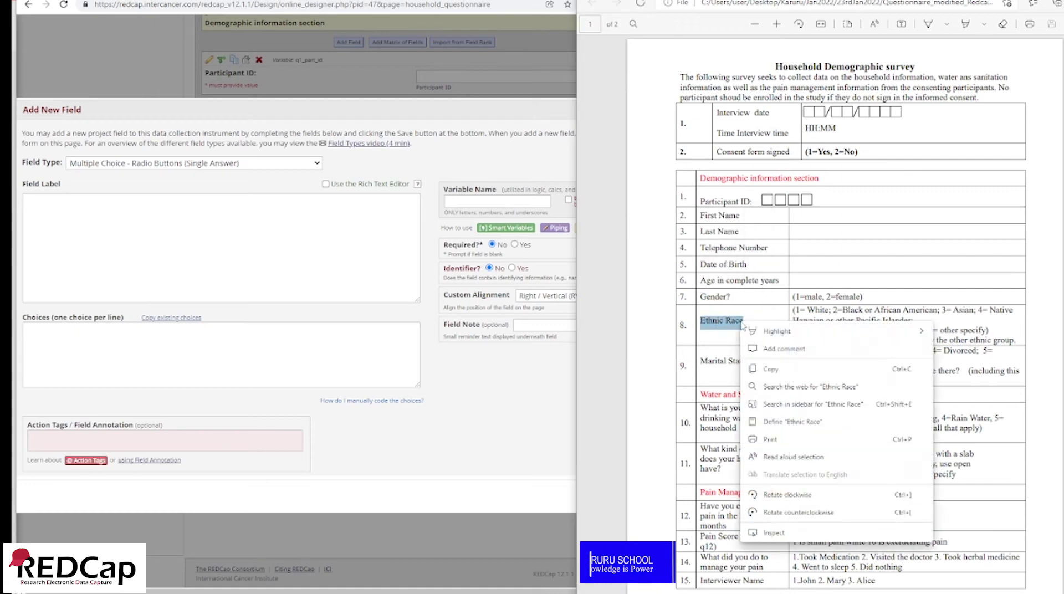
left_click(771, 369)
left_click(95, 223)
right_click(96, 222)
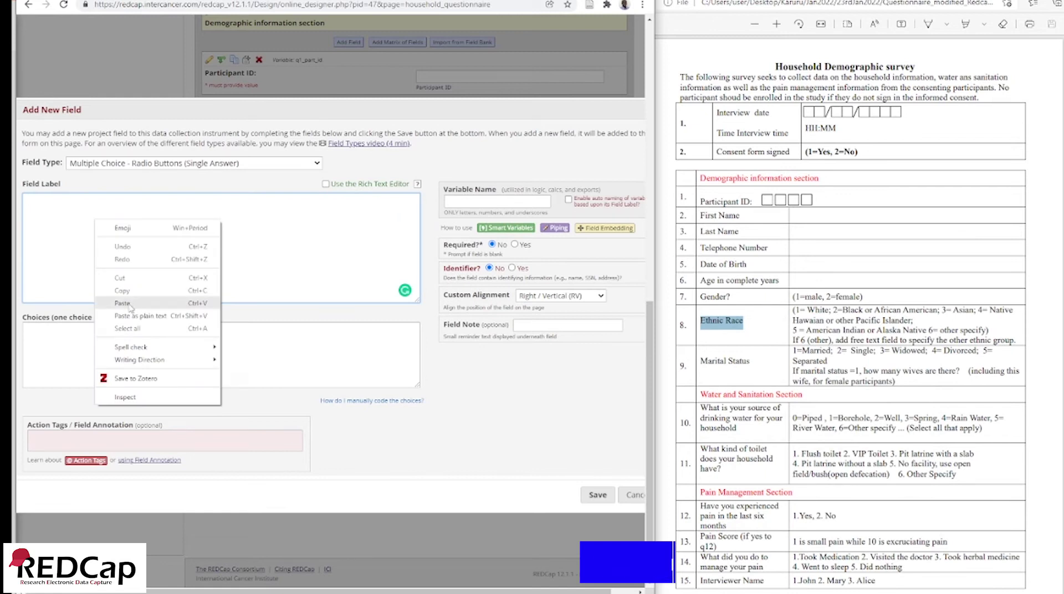
left_click(141, 303)
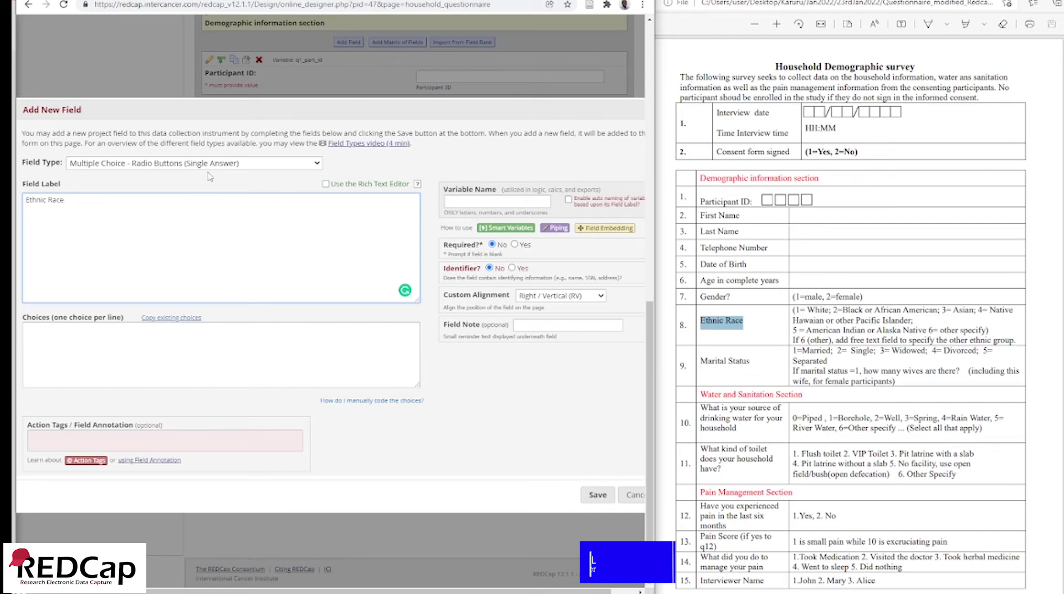
Name the variable q8_race and set Required to Yes.
left_click(475, 202)
type("q")
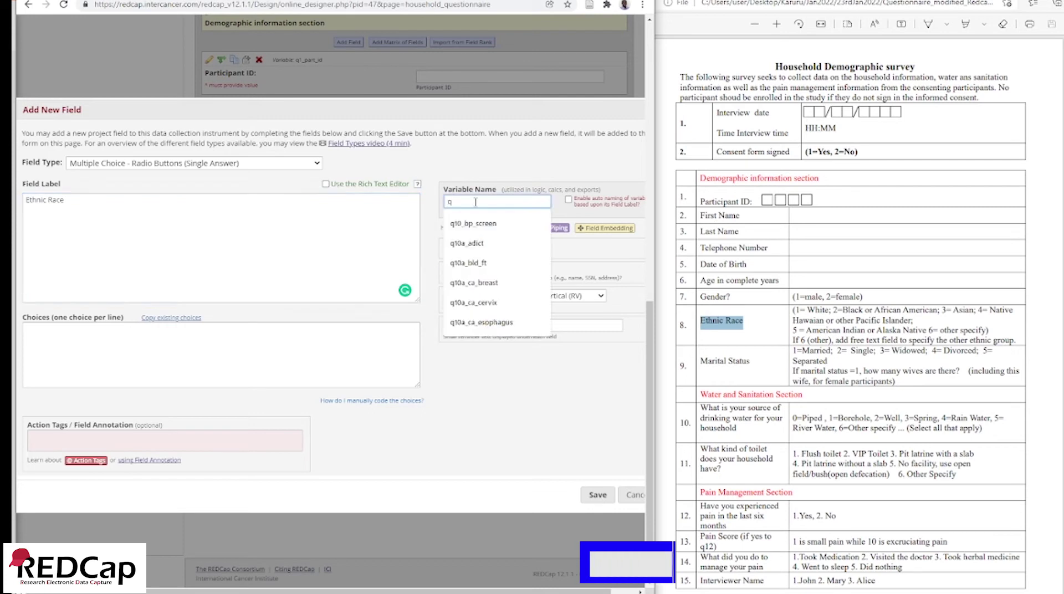
type("8_")
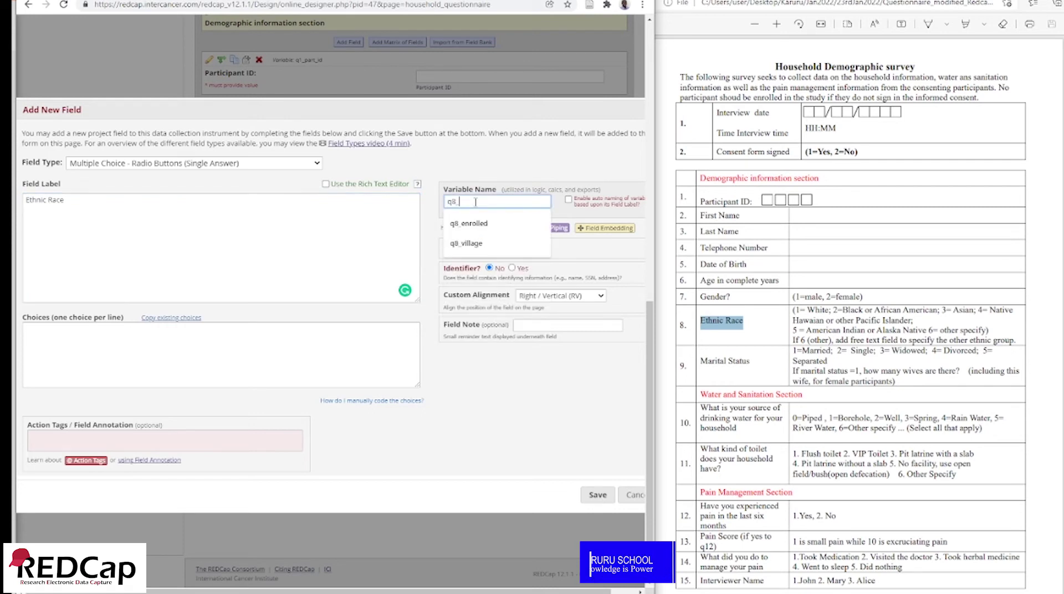
type("race")
left_click(514, 244)
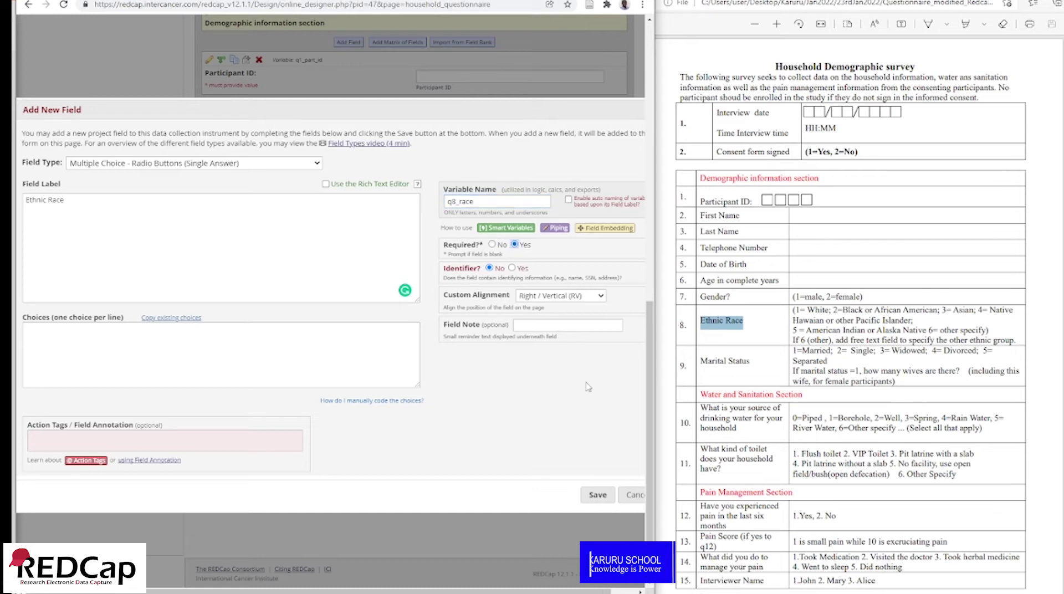
left_click(796, 310)
Paste the Ethnic Race answer options from the PDF into the Choices box.
left_click_drag(796, 310, 986, 330)
right_click(986, 330)
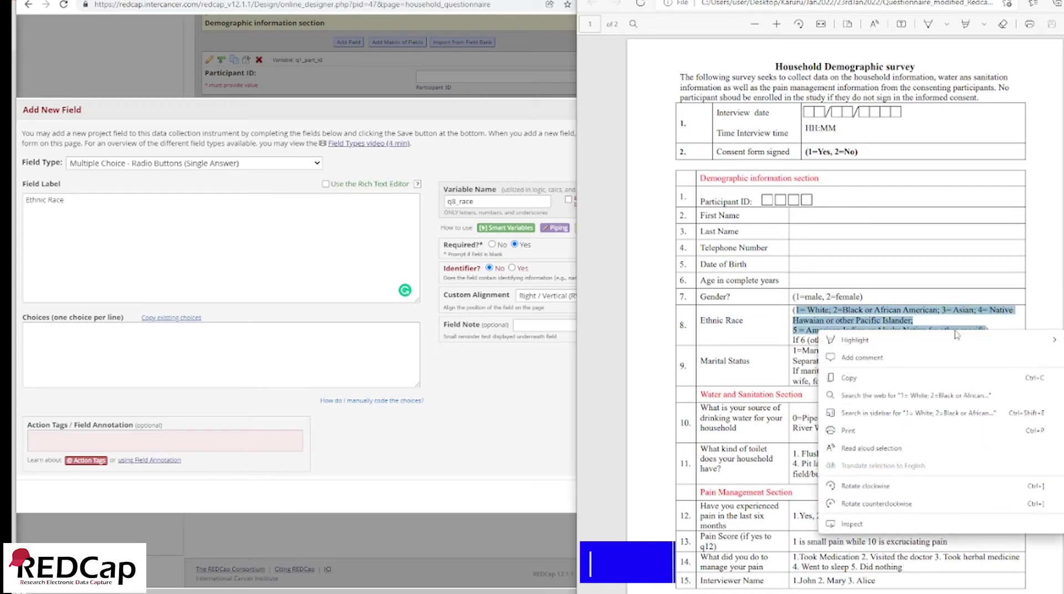
left_click(847, 377)
left_click(121, 333)
right_click(121, 332)
left_click(160, 420)
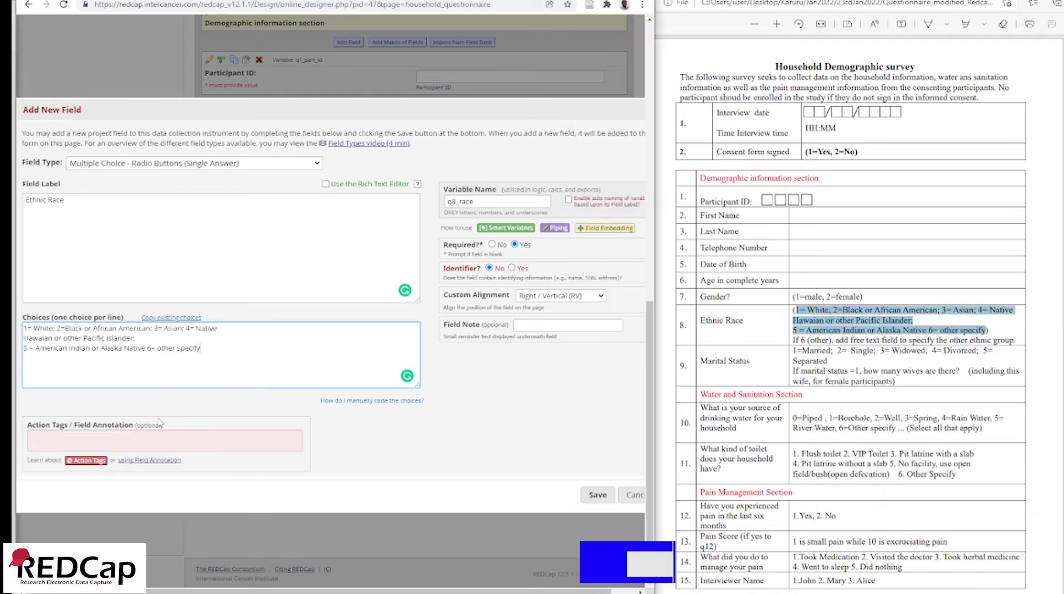
Strip the 1= to 4= codes, putting White, Black or African American and Asian on separate lines.
left_click(34, 328)
key("BackSpace")
key("BackSpace")
key("BackSpace")
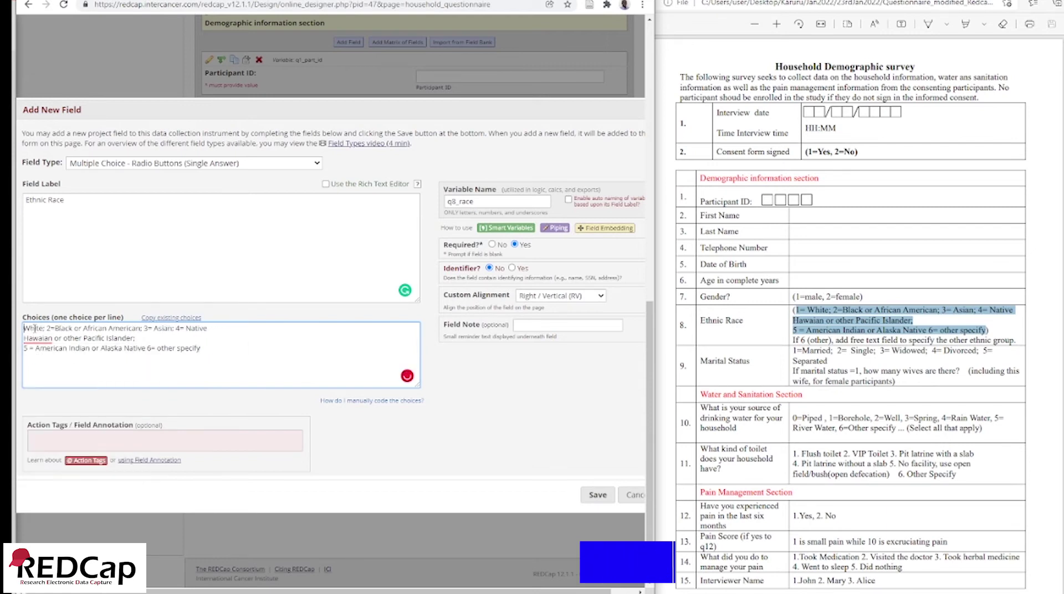
left_click(55, 330)
key("BackSpace")
key("BackSpace")
key("Return")
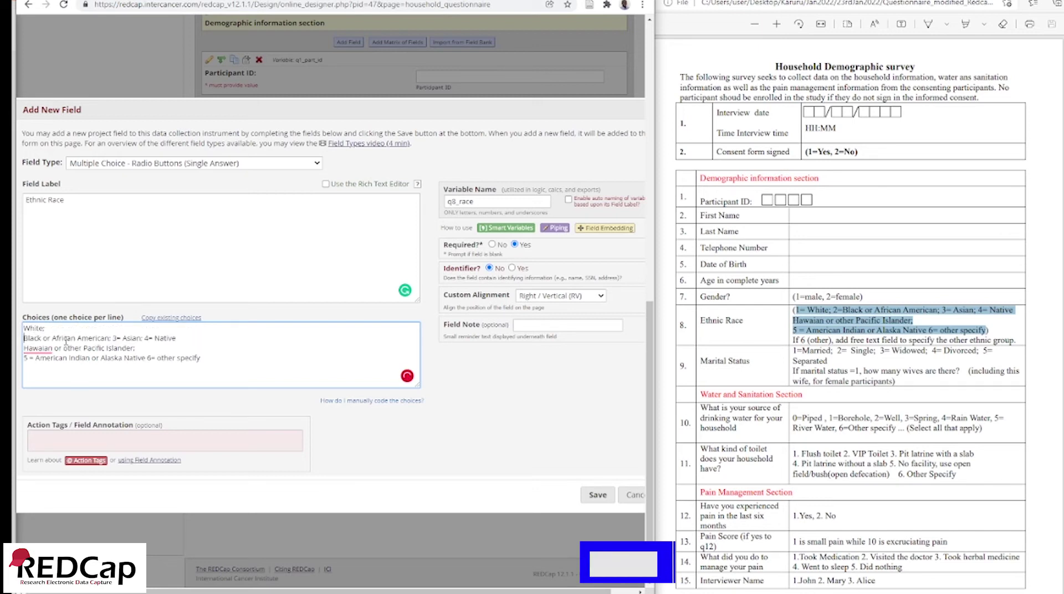
left_click(123, 338)
key("BackSpace")
key("BackSpace")
key("BackSpace")
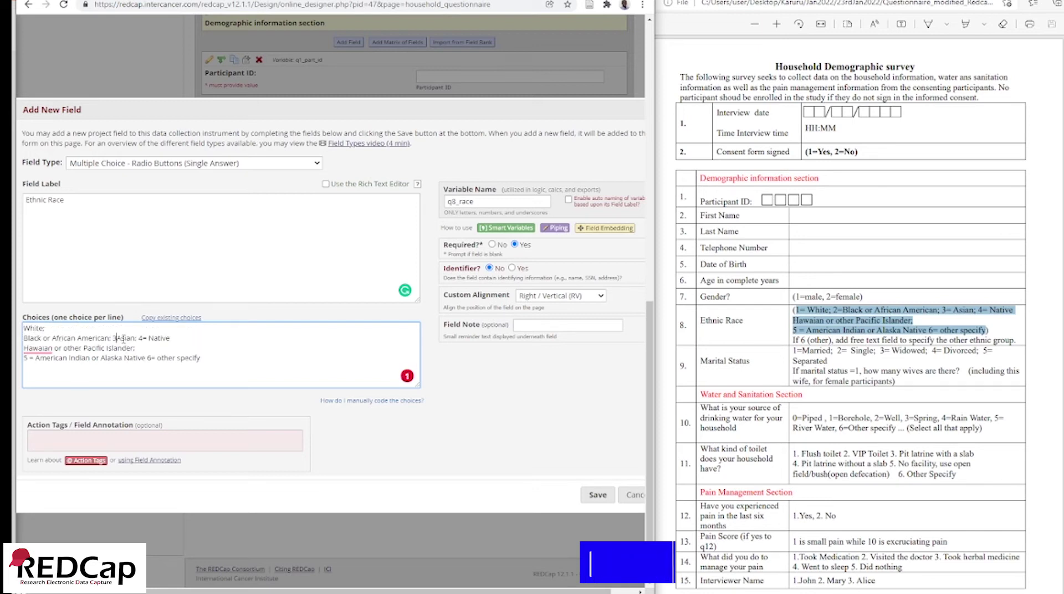
key("Return")
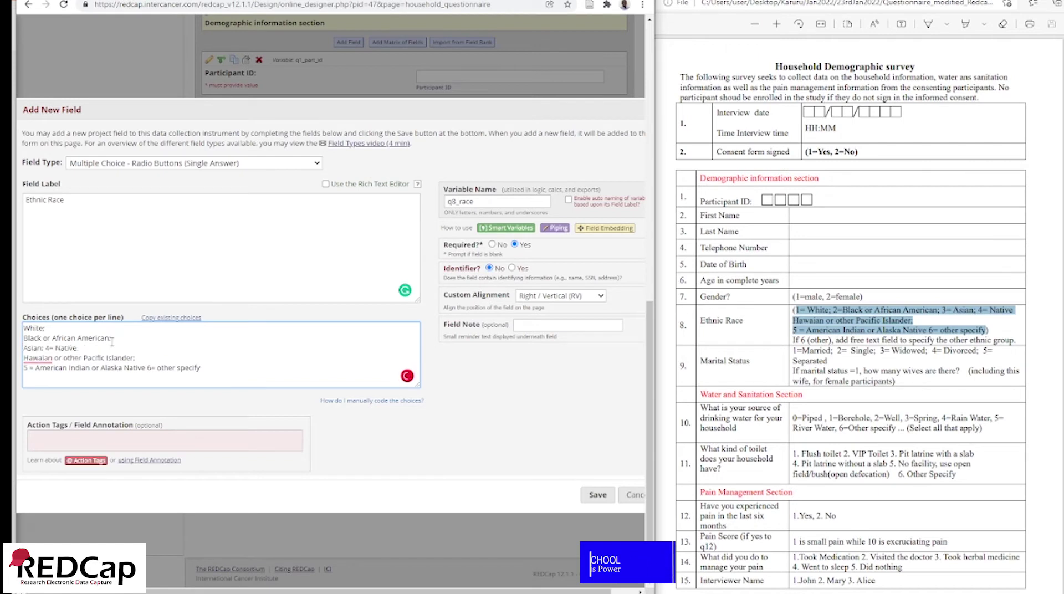
left_click(56, 348)
key("BackSpace")
key("BackSpace")
key("BackSpace")
key("BackSpace")
key("Return")
Rejoin the Native Hawaiian line, remove the 5= and 6= codes, and put Other specify on its own line.
key("End")
key("Delete")
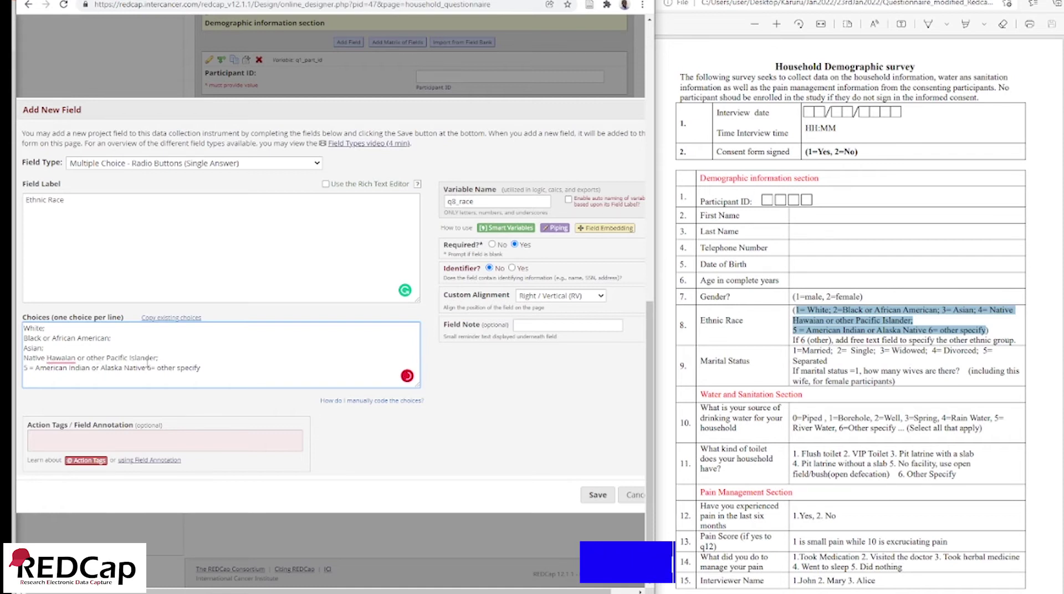
key("BackSpace")
key("BackSpace")
key("BackSpace")
key("BackSpace")
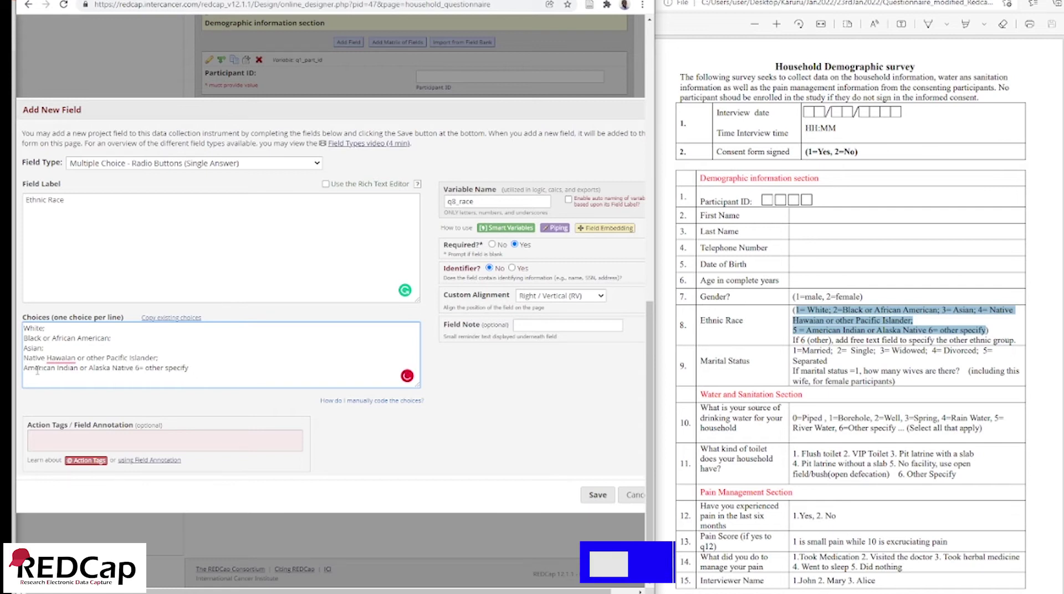
left_click(137, 368)
key("Return")
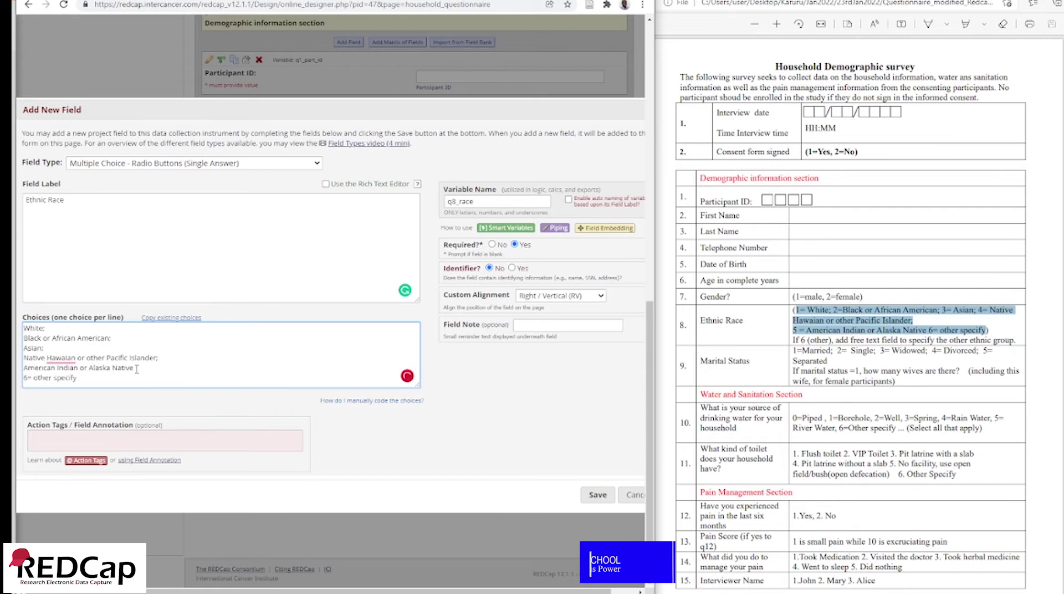
left_click(38, 378)
key("BackSpace")
key("BackSpace")
key("BackSpace")
key("BackSpace")
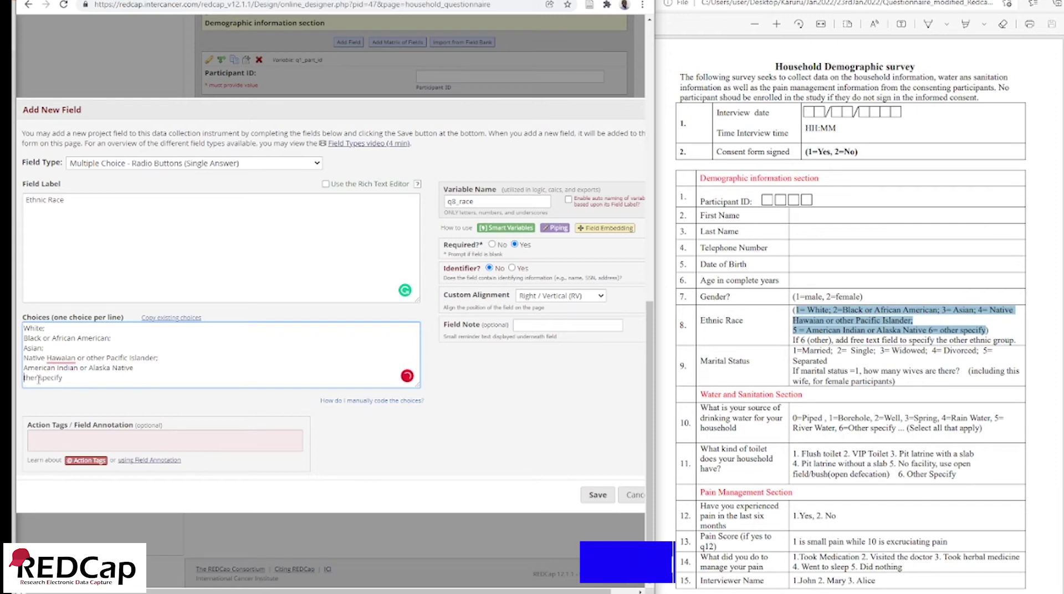
type("O")
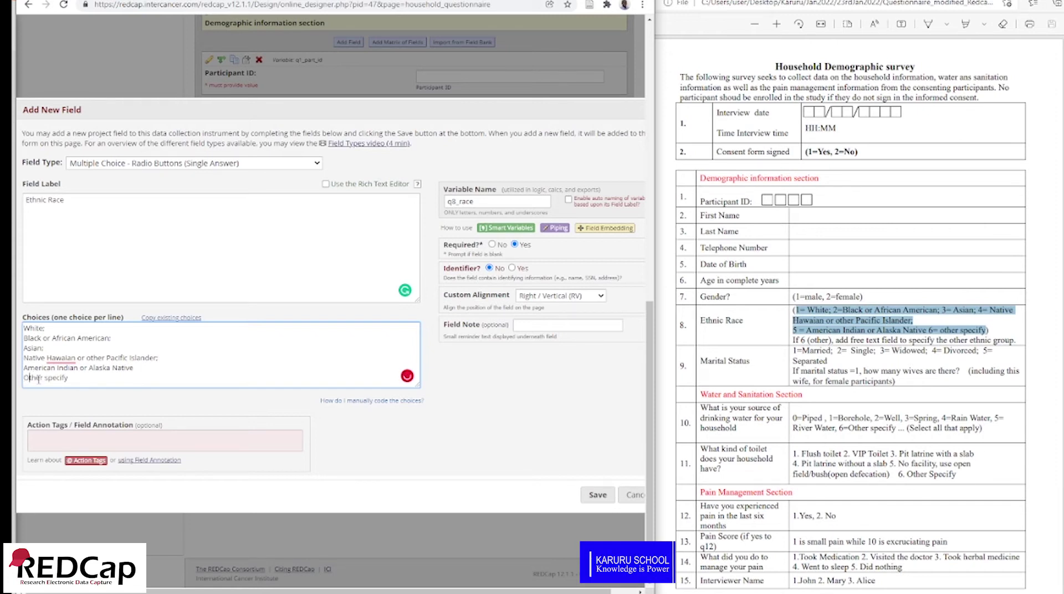
Correct 'Hawaian' to 'Hawaiian' and dismiss the automatic raw-values notice.
left_click(61, 358)
left_click(67, 378)
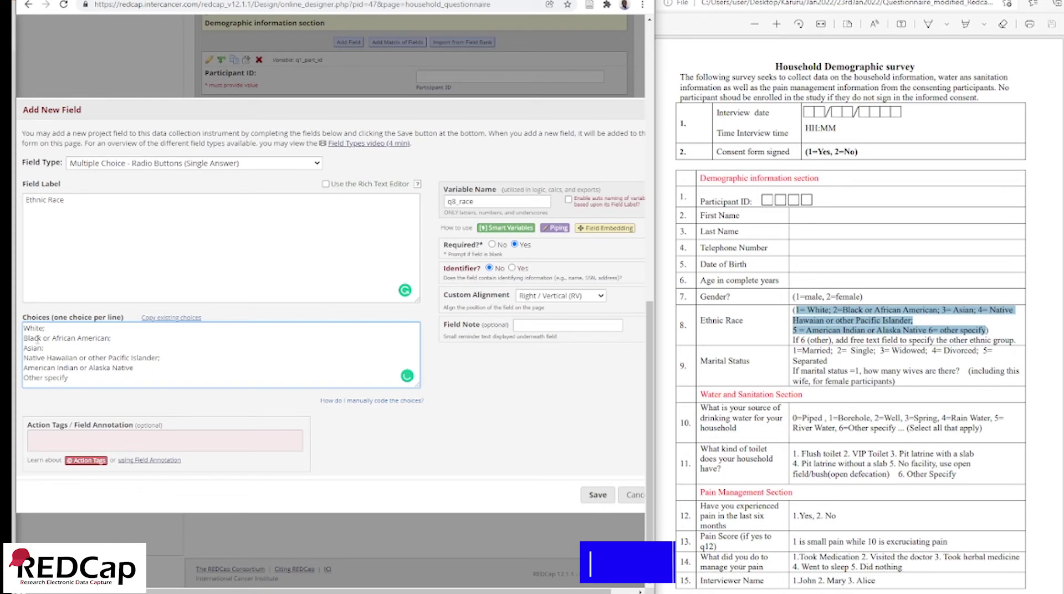
left_click(602, 495)
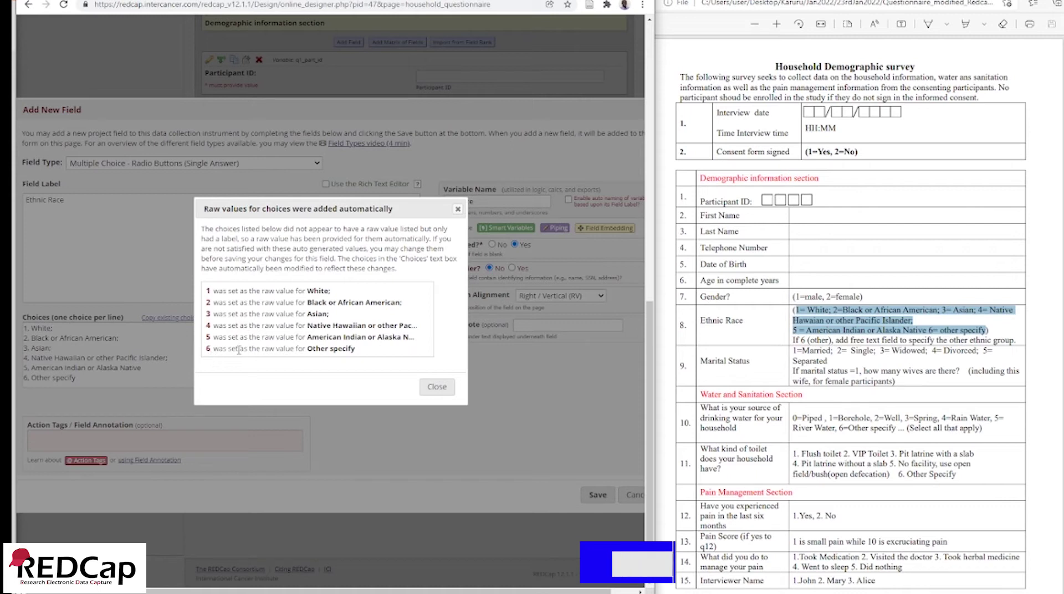
left_click(431, 396)
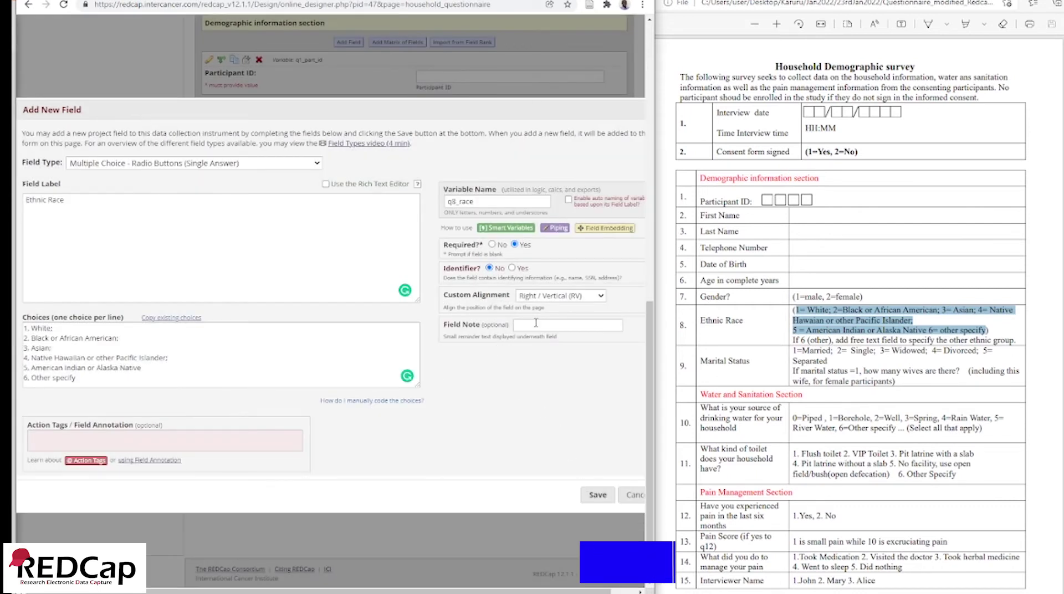
Save the Ethnic Race field and start a new field below it.
left_click(592, 502)
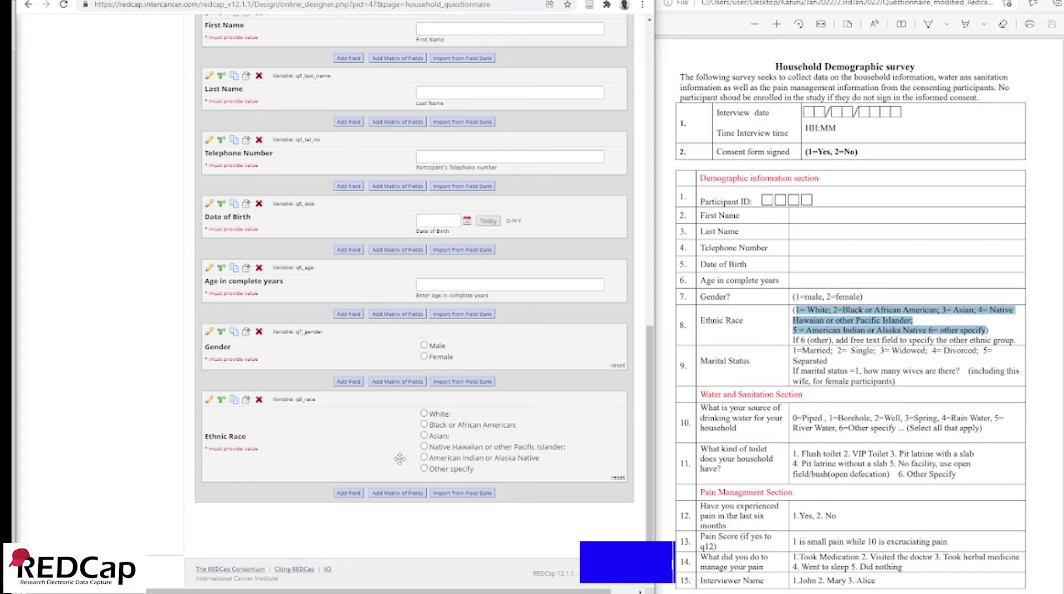
left_click(349, 493)
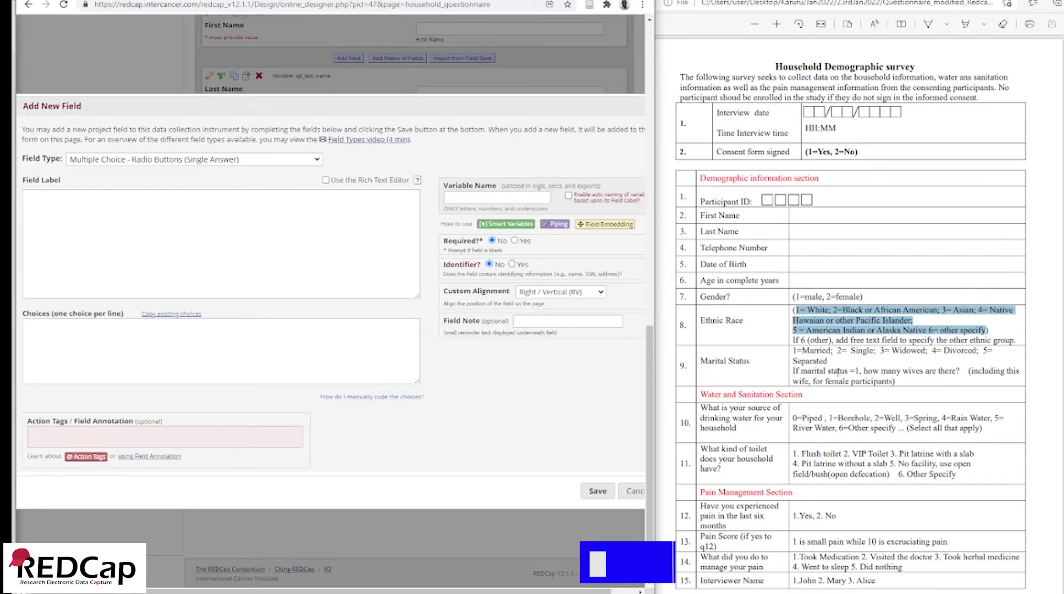
Label the new field 'Marital Status' from the PDF, name it q9_marital_status, and make it required.
left_click_drag(701, 361, 750, 364)
right_click(728, 363)
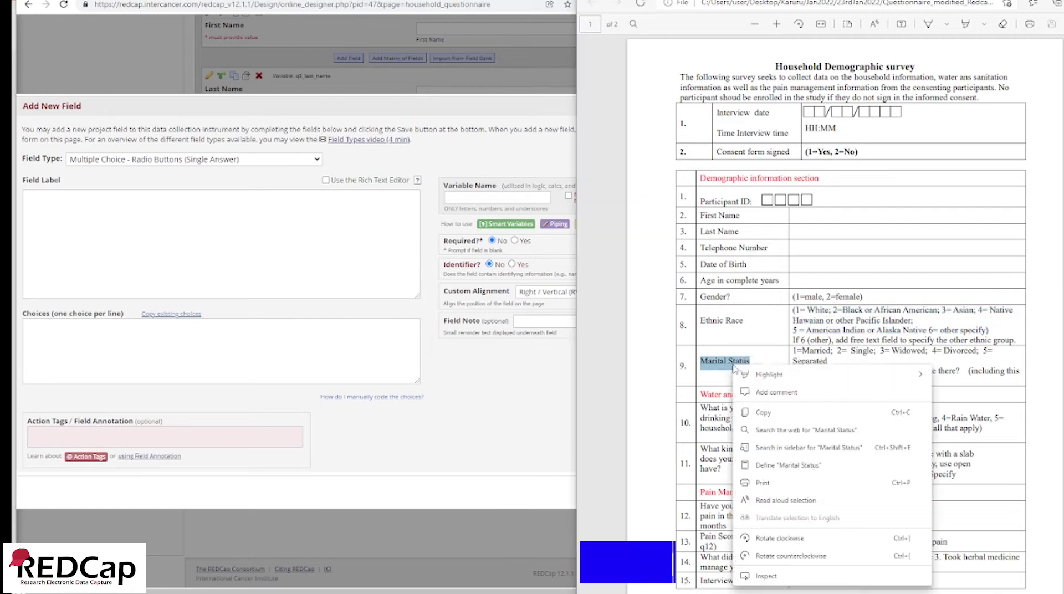
left_click(762, 412)
right_click(114, 233)
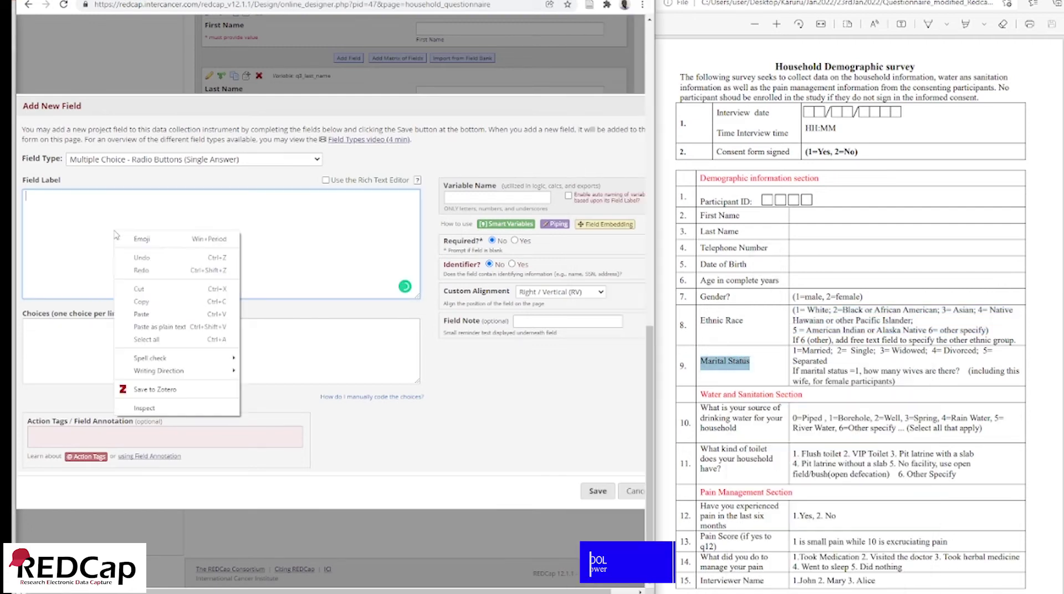
left_click(151, 313)
left_click(481, 197)
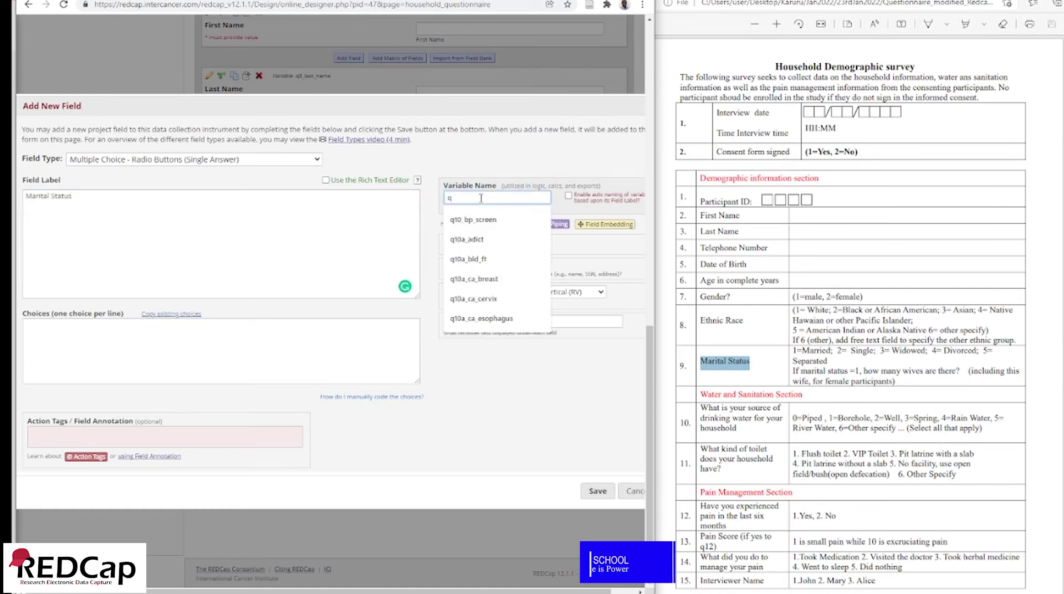
type("q9_")
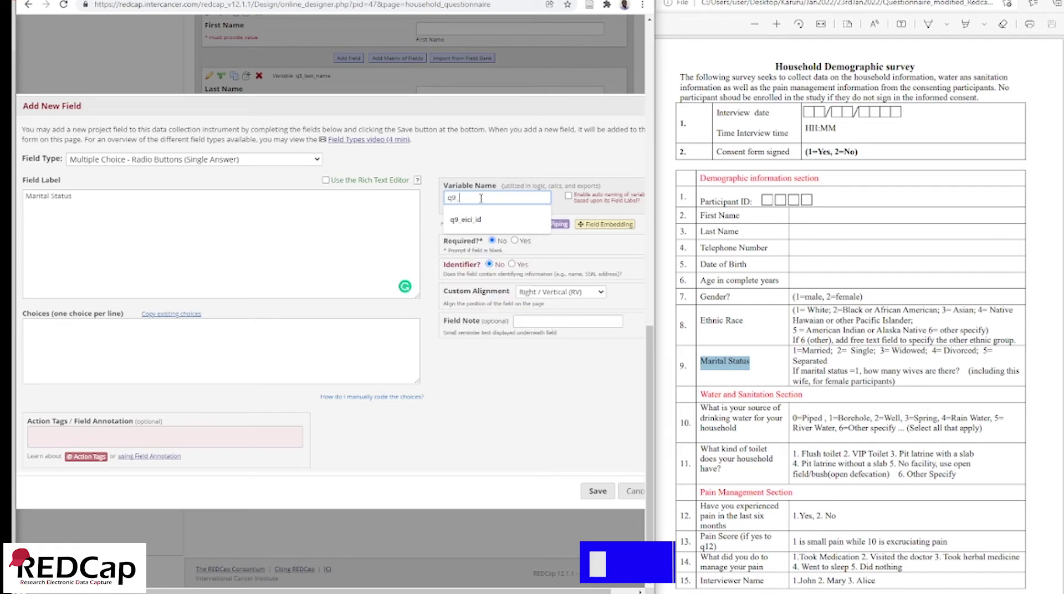
type("marital_status")
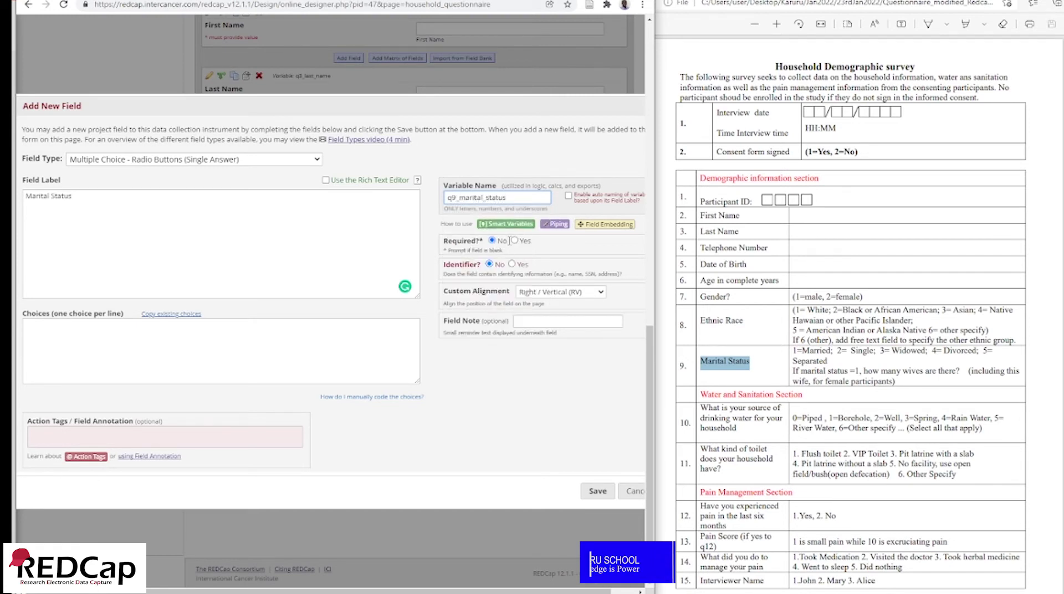
left_click(514, 240)
left_click(242, 340)
Paste the marital status options into Choices and put Married on its own line.
left_click_drag(792, 351, 828, 361)
key("ctrl+c")
right_click(180, 335)
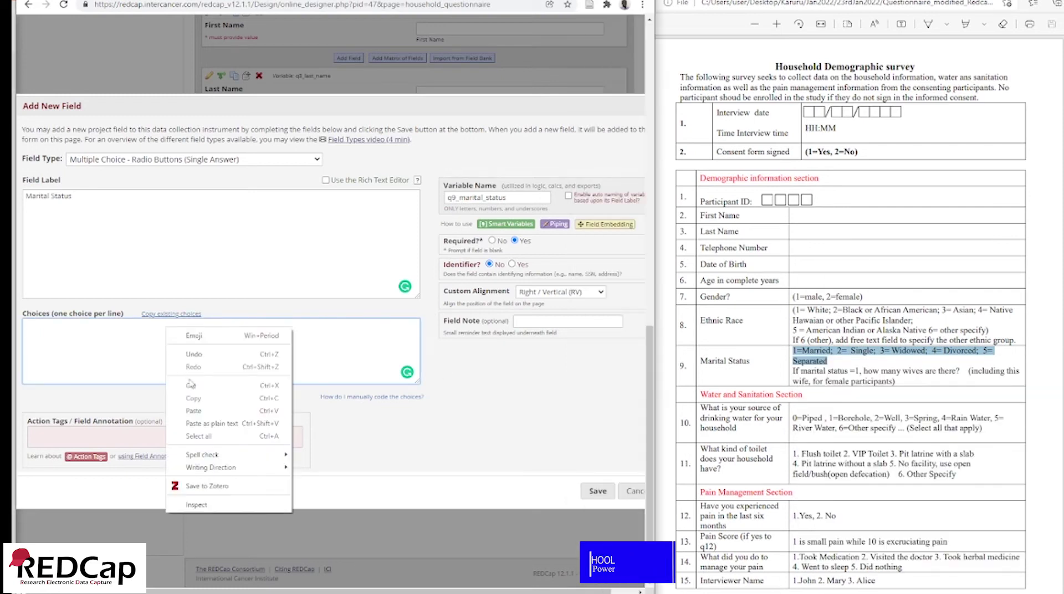
left_click(201, 412)
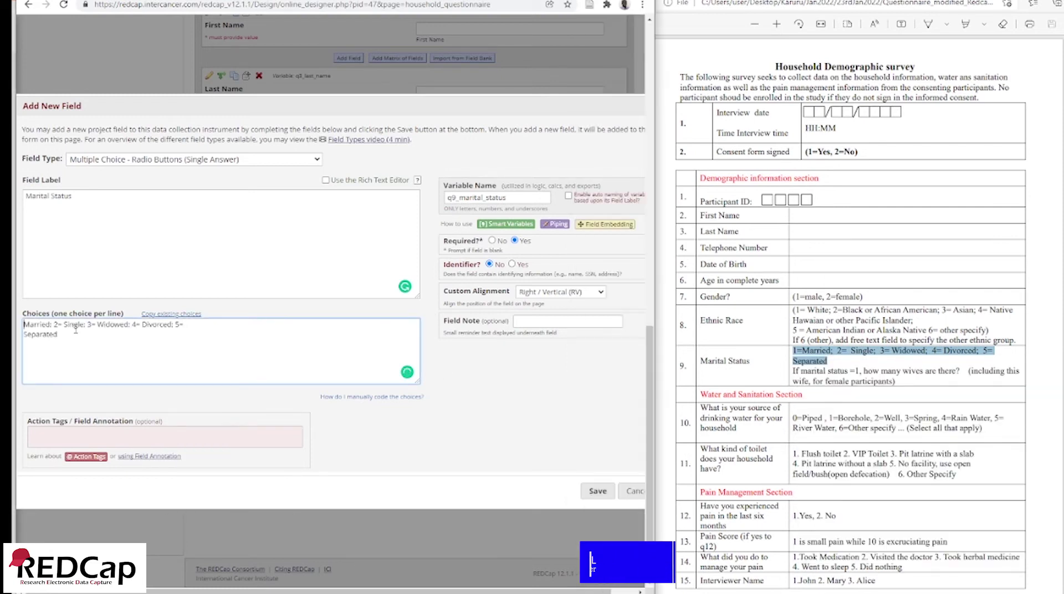
key("BackSpace")
key("BackSpace")
key("BackSpace")
key("BackSpace")
key("Return")
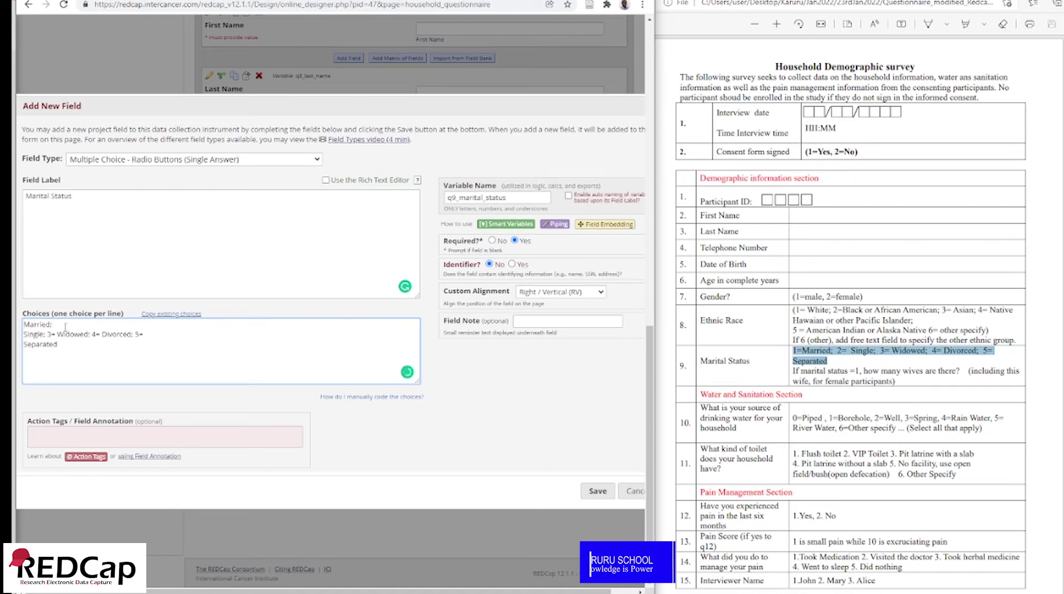
Remove the remaining codes so Single, Widowed, Divorced and Separated each sit on their own line.
left_click(57, 334)
key("BackSpace")
key("BackSpace")
key("BackSpace")
key("Return")
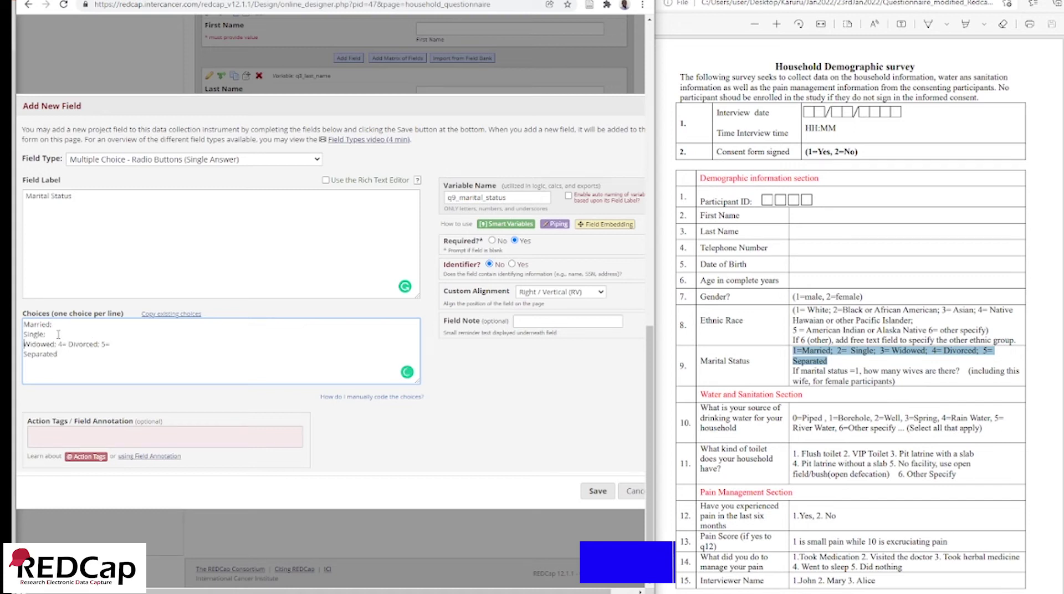
left_click(69, 344)
key("BackSpace")
key("BackSpace")
key("BackSpace")
key("Return")
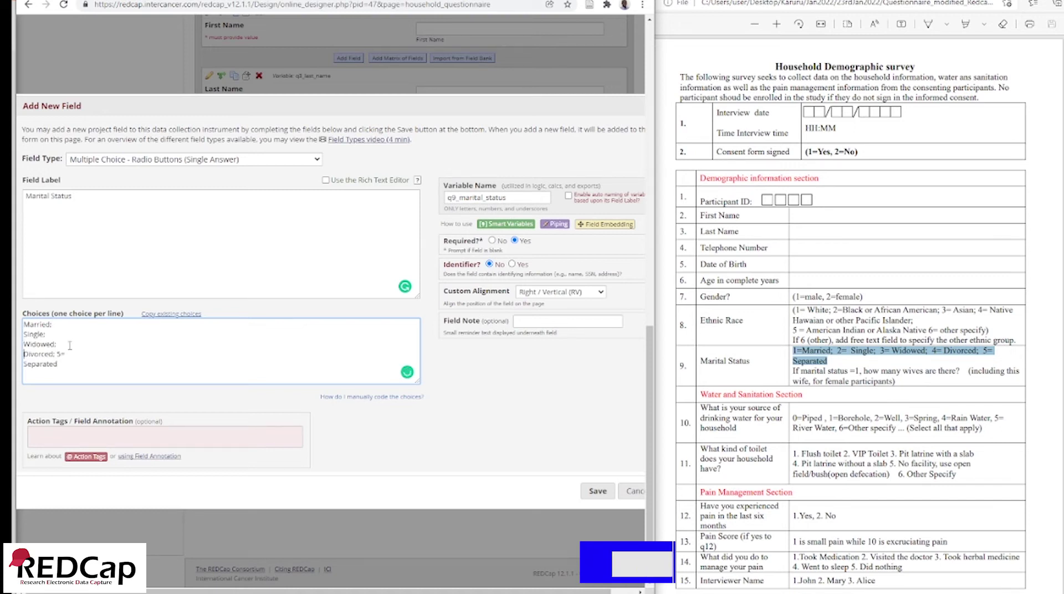
left_click(25, 365)
key("BackSpace")
key("BackSpace")
key("BackSpace")
key("BackSpace")
key("Return")
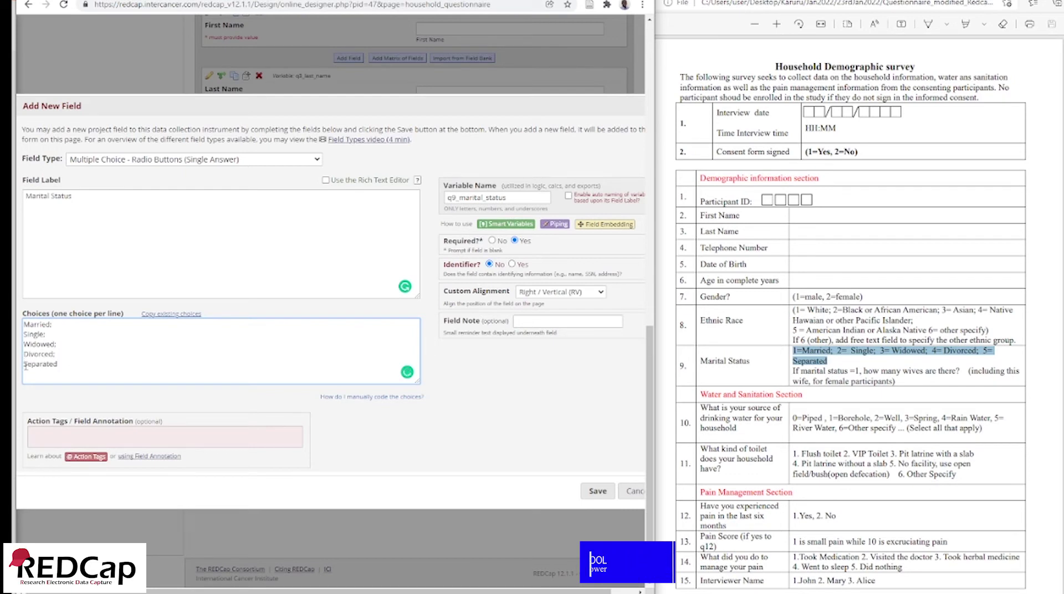
Dismiss the raw-values notice and save the Marital Status field.
left_click(597, 492)
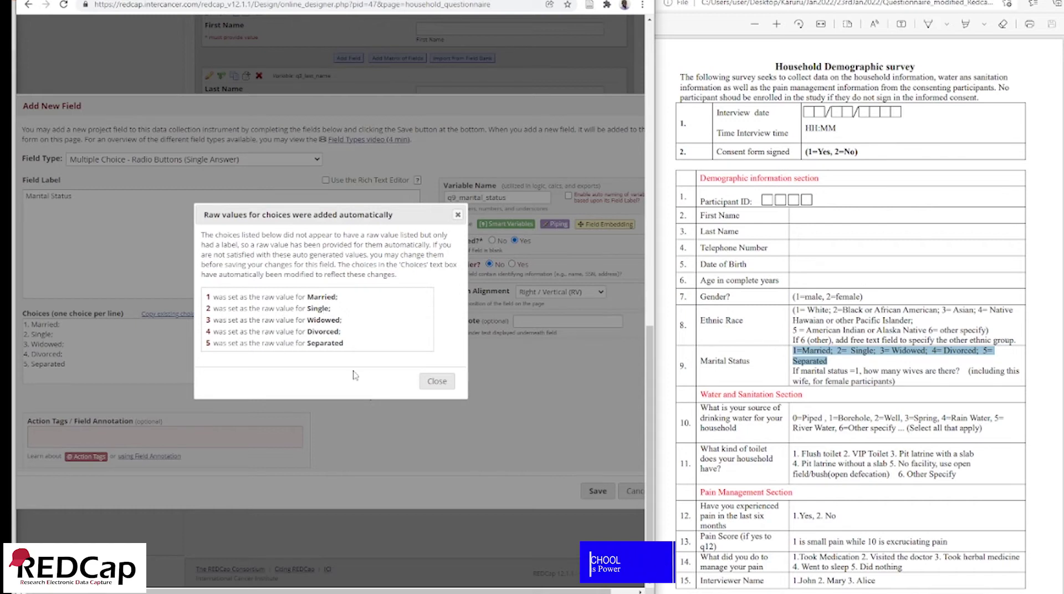
left_click(438, 381)
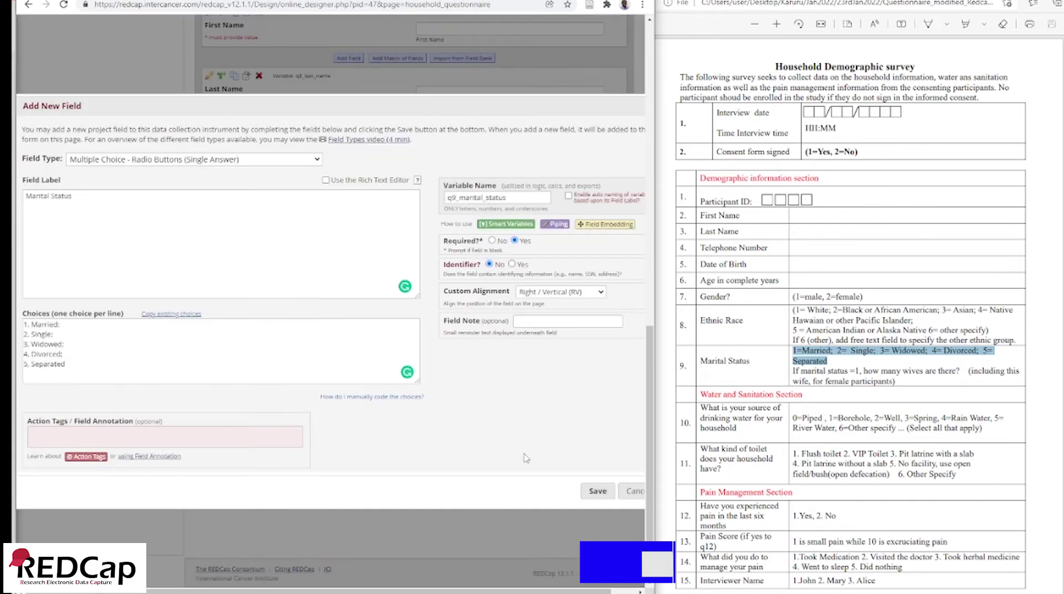
left_click(598, 492)
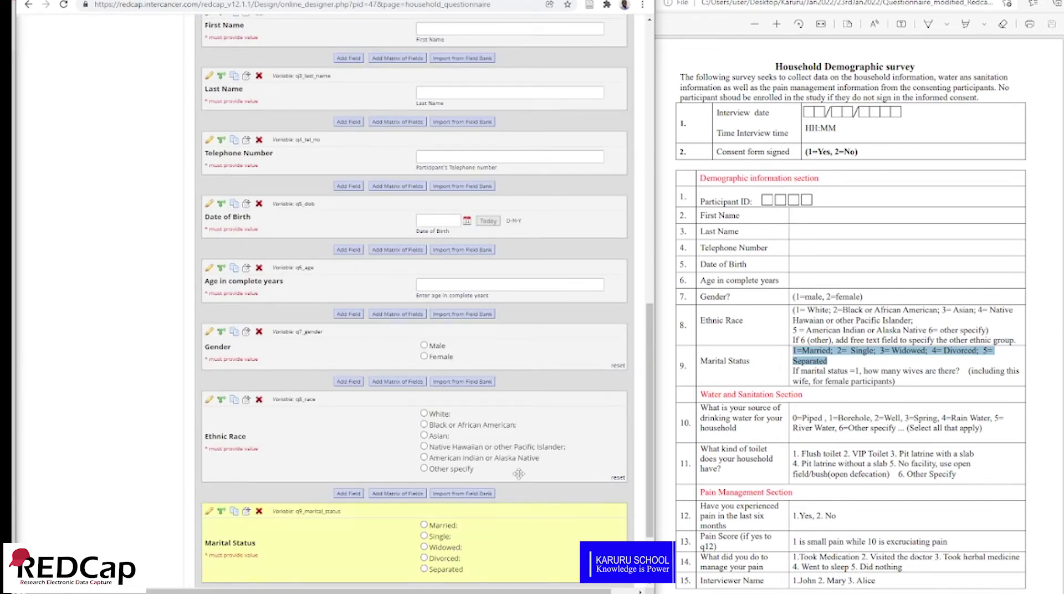
scroll(494, 425, "down", 3)
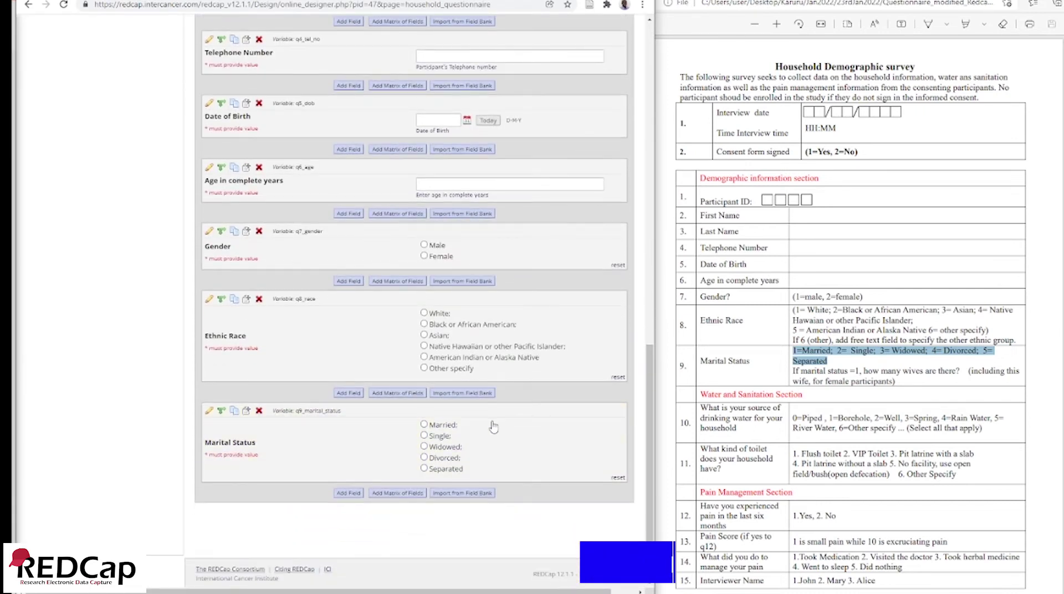
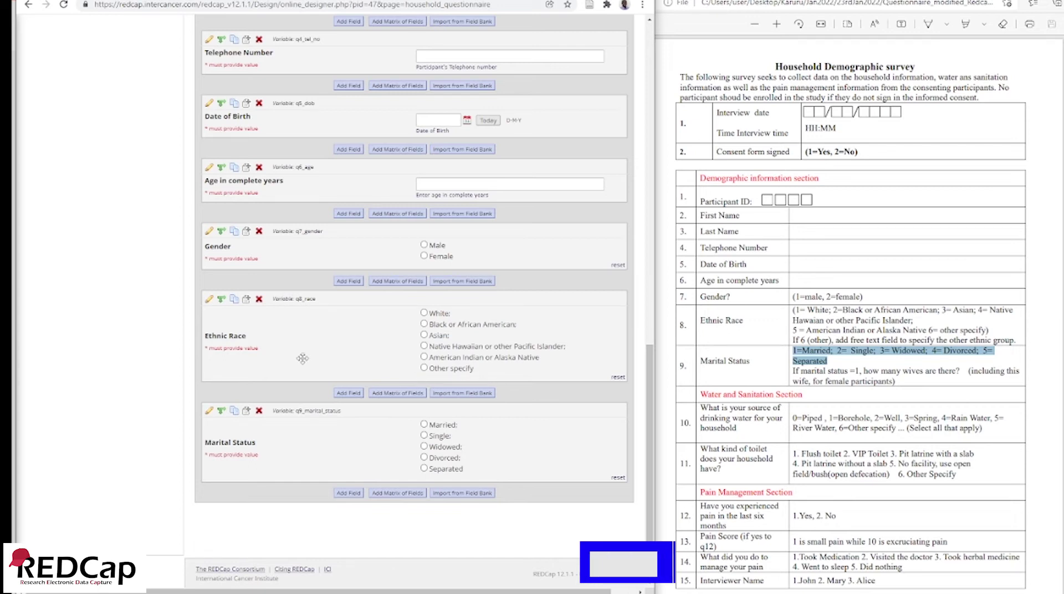
Add a text box field 'Other Race Specify' with variable q8a_oth_race above Marital Status.
left_click(349, 393)
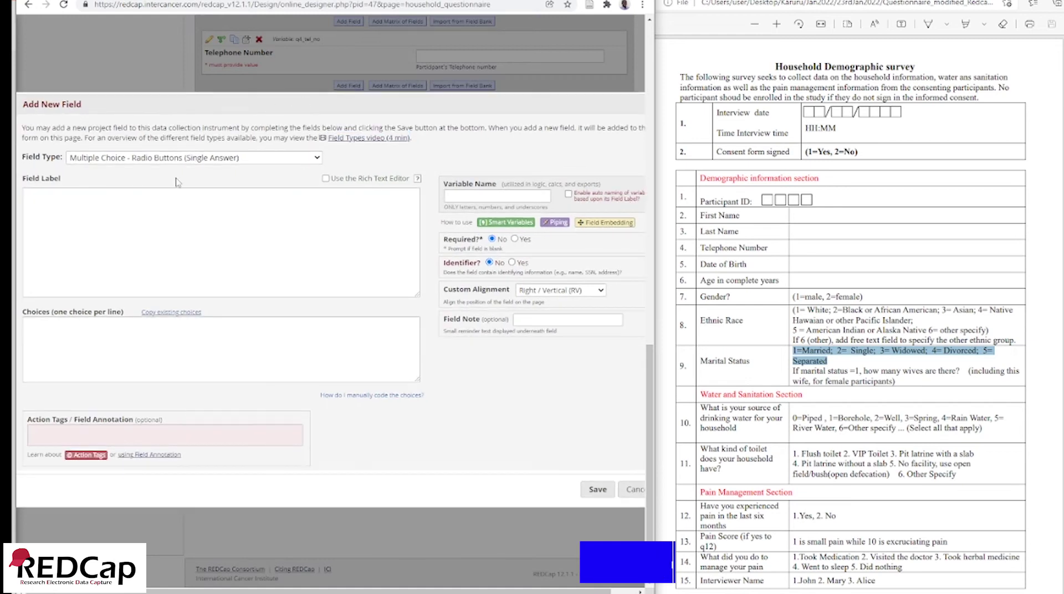
left_click(317, 158)
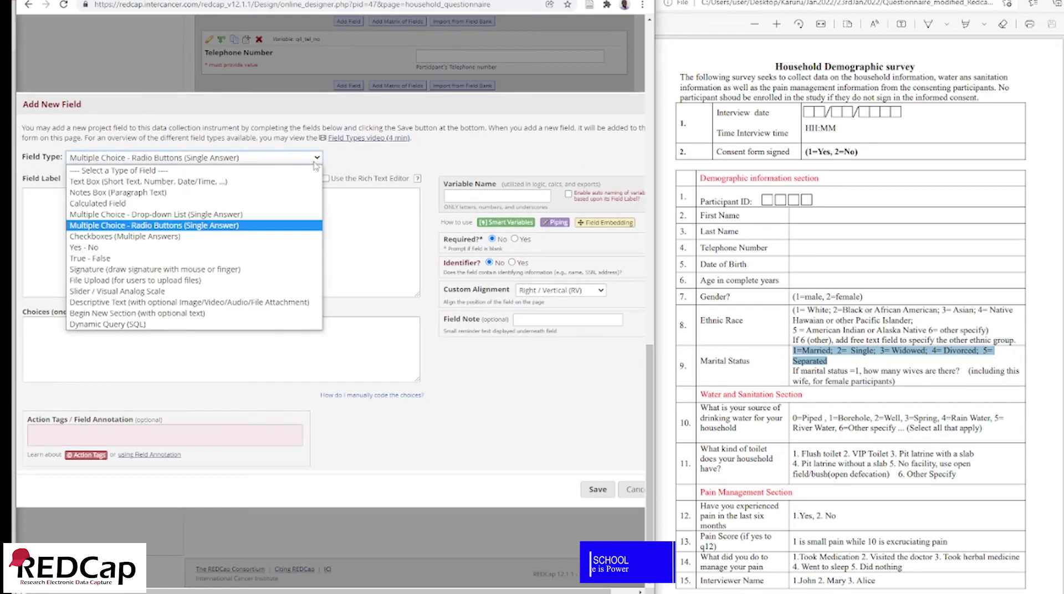
left_click(269, 182)
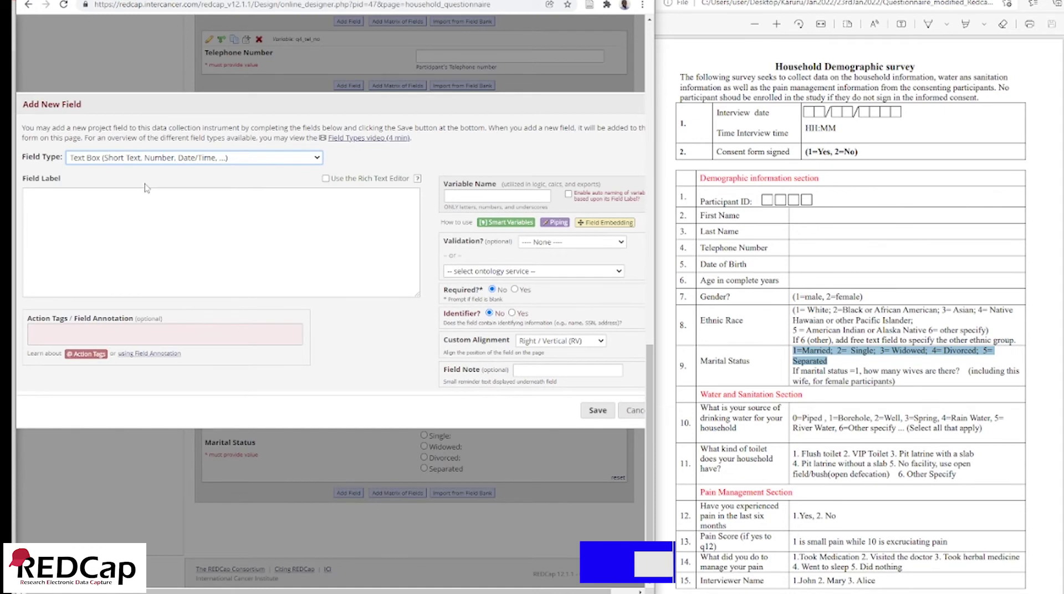
left_click(117, 196)
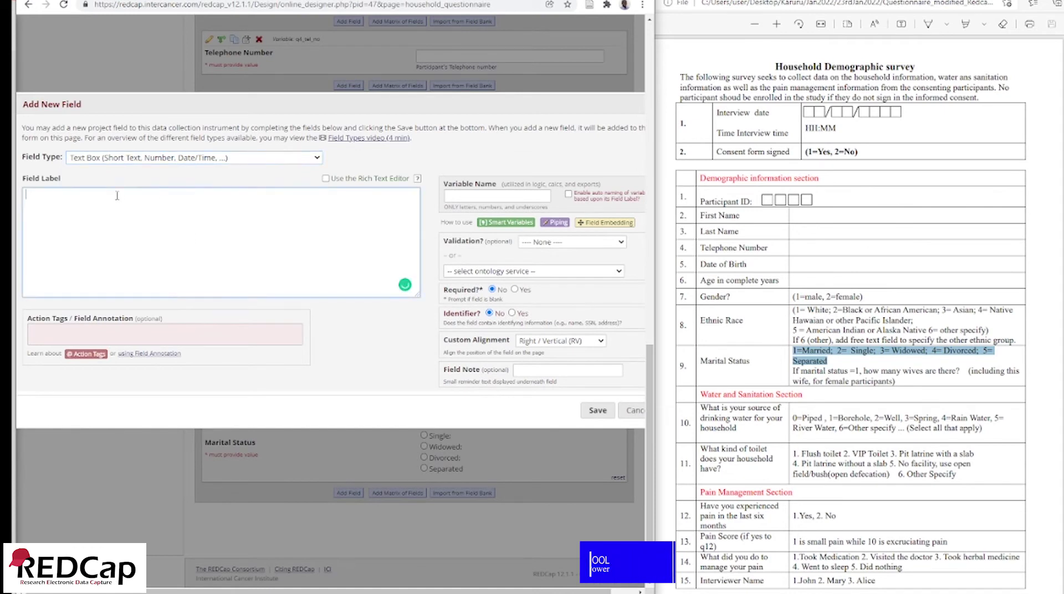
type("Other Race")
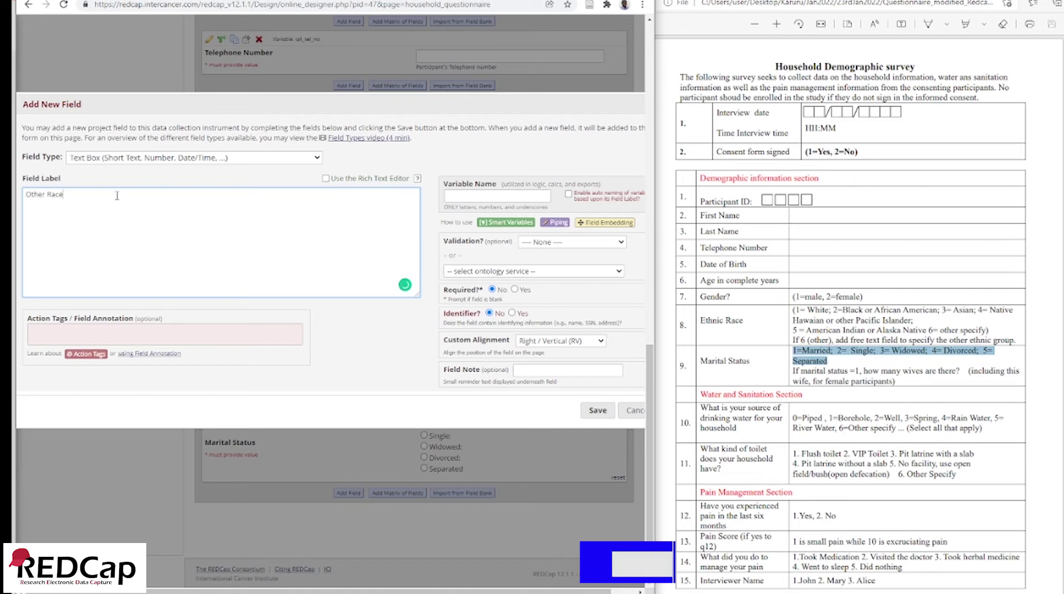
type(" Specify")
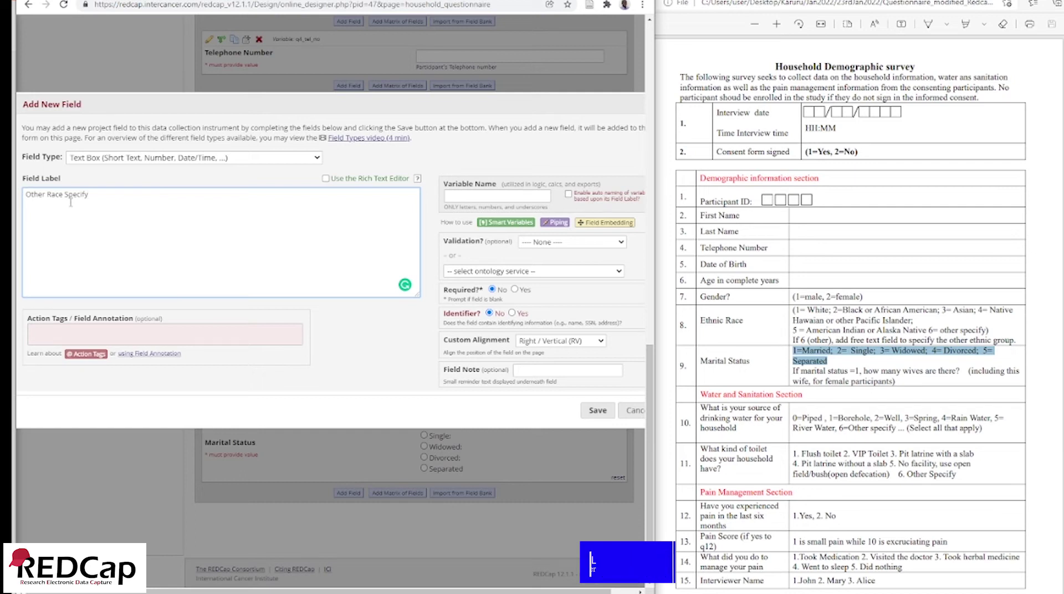
left_click(485, 197)
type("q8a")
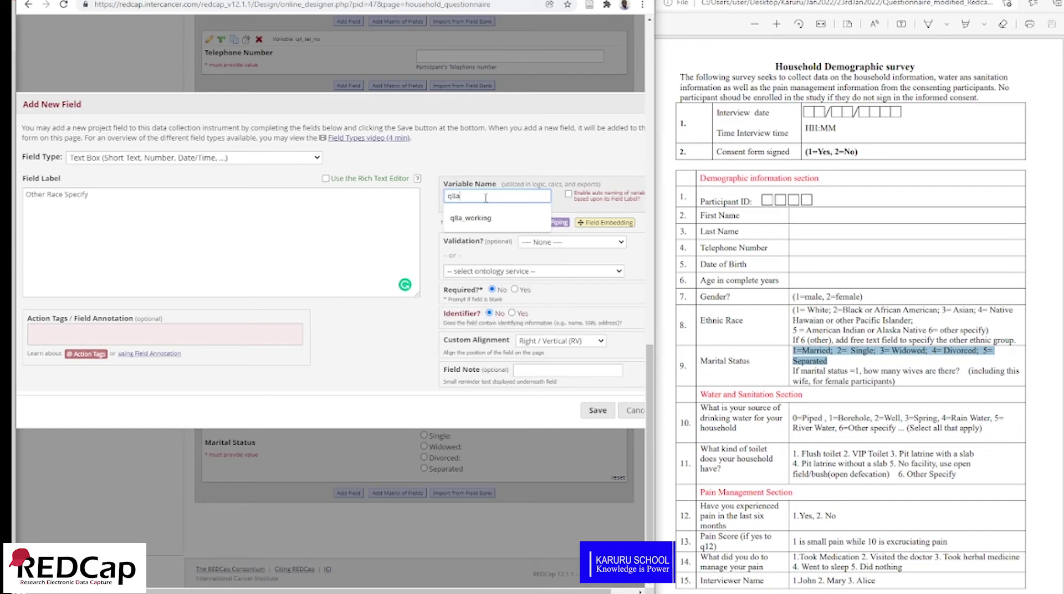
type("_oth_race")
Make the field required, add the note 'Specify the race', and save it.
left_click(514, 289)
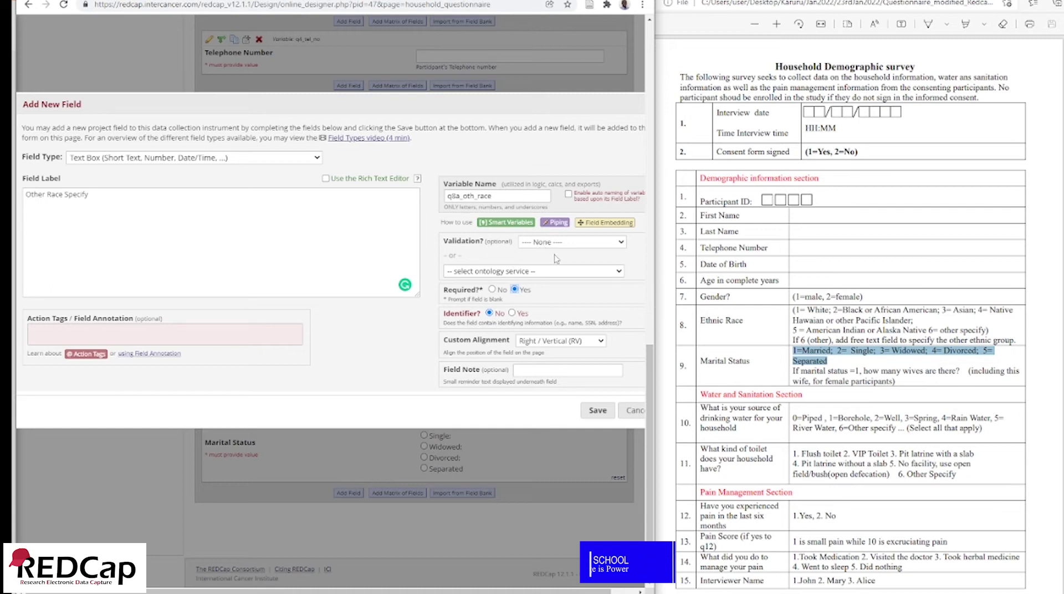
left_click(534, 370)
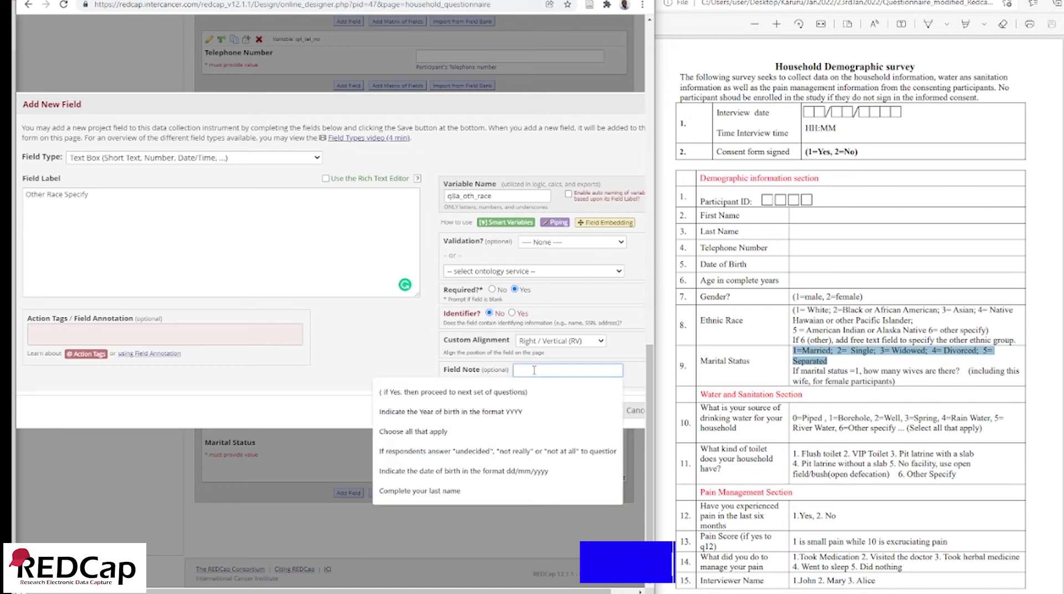
type("S")
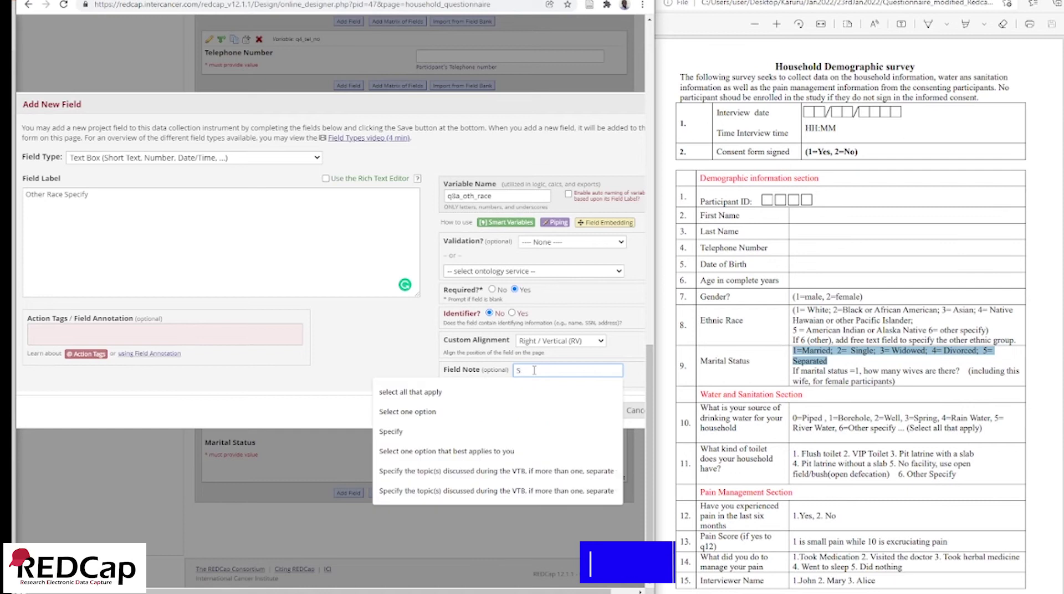
type("pecify the")
type("ir race")
left_click(559, 371)
key("BackSpace")
key("BackSpace")
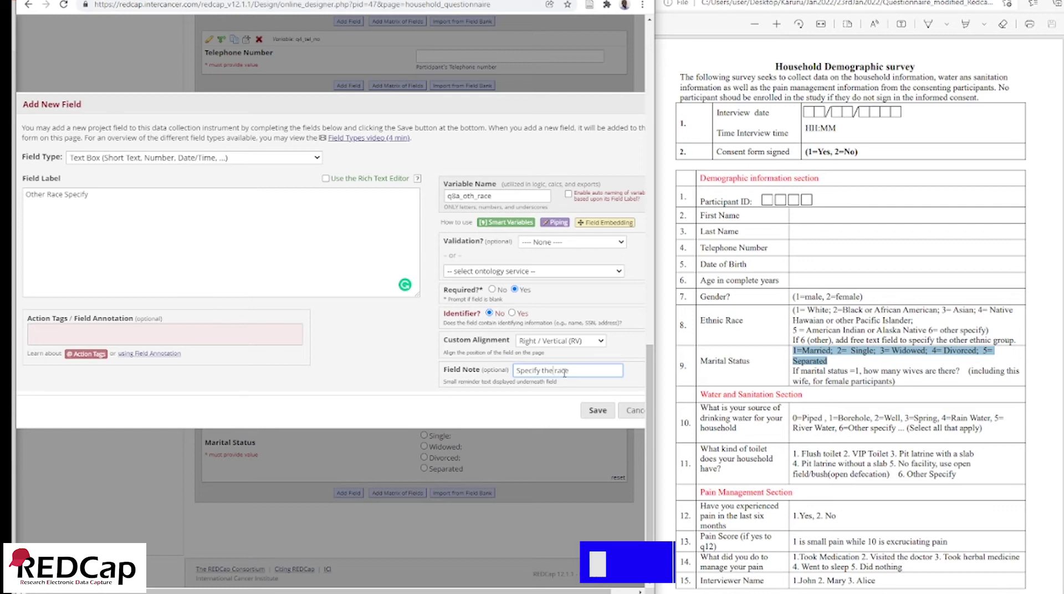
left_click(597, 410)
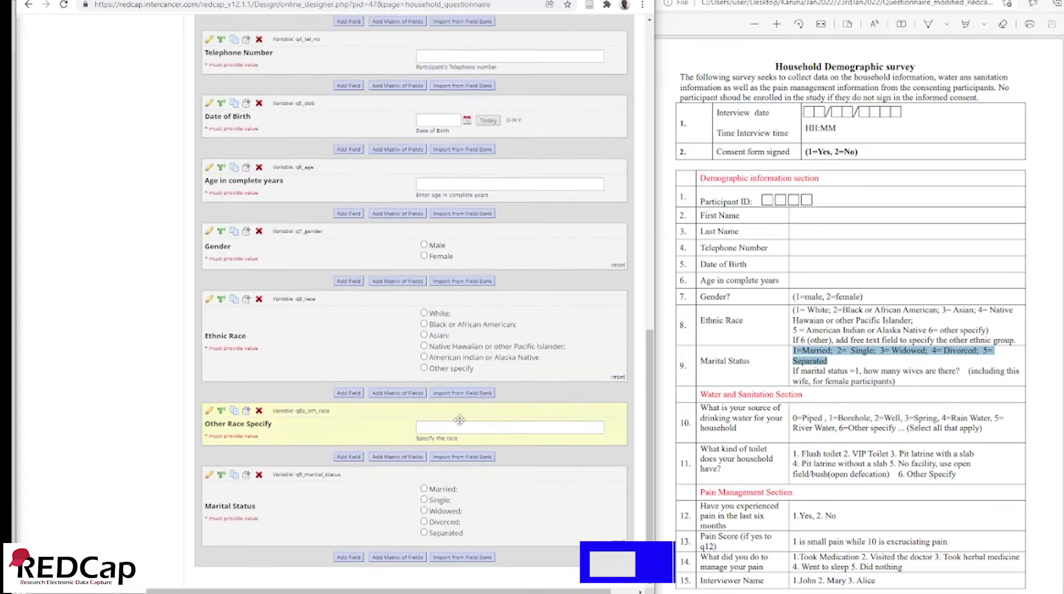
scroll(459, 419, "down", 1)
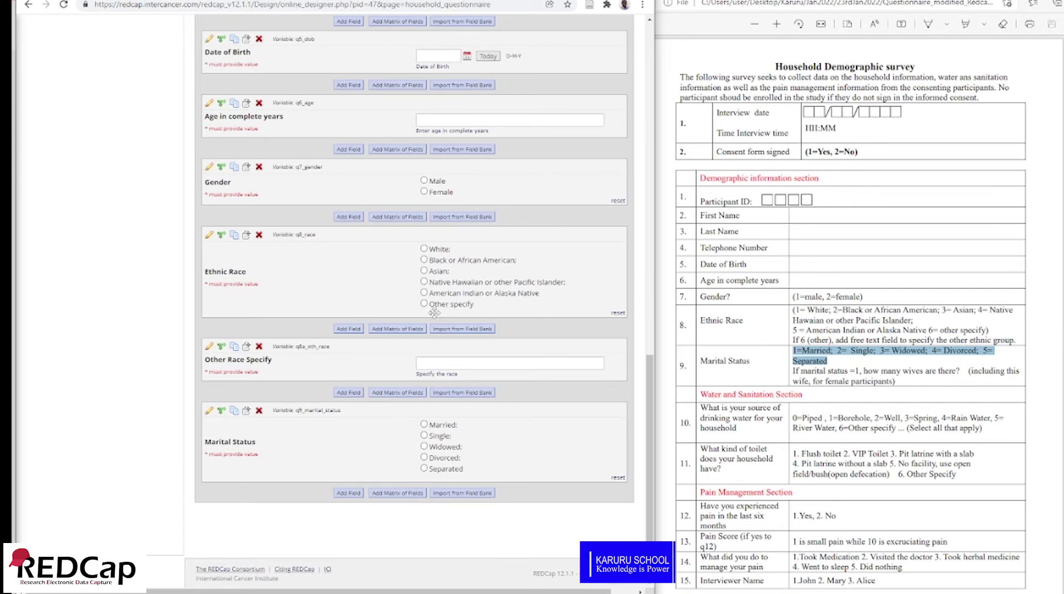
Open the branching logic settings for the q8a_oth_race field.
left_click(221, 347)
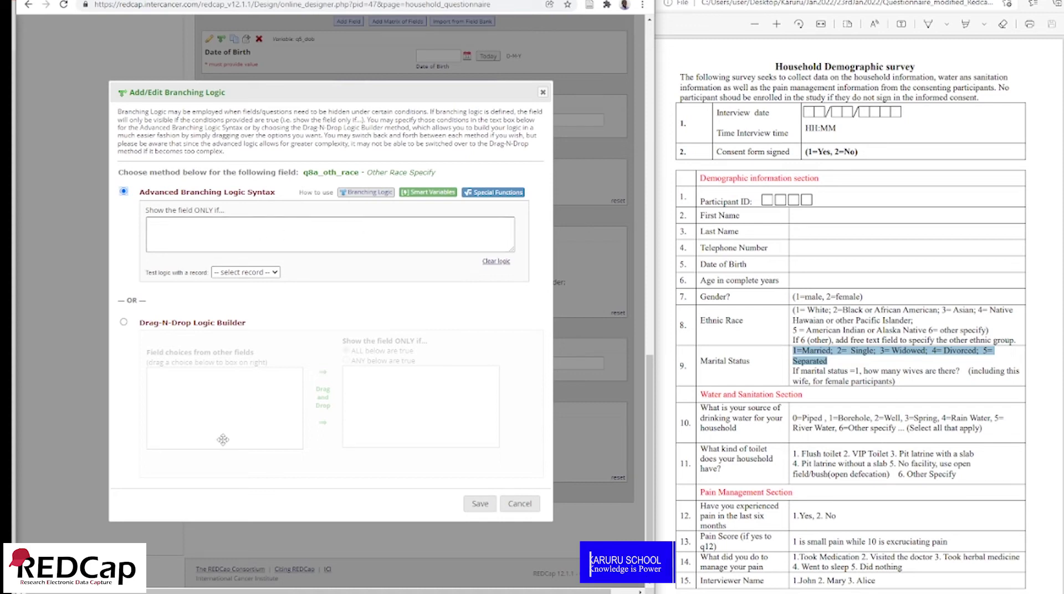
Use the drag-and-drop builder to set branching logic [q8_race] = '6' (Other specify) and save.
left_click(124, 322)
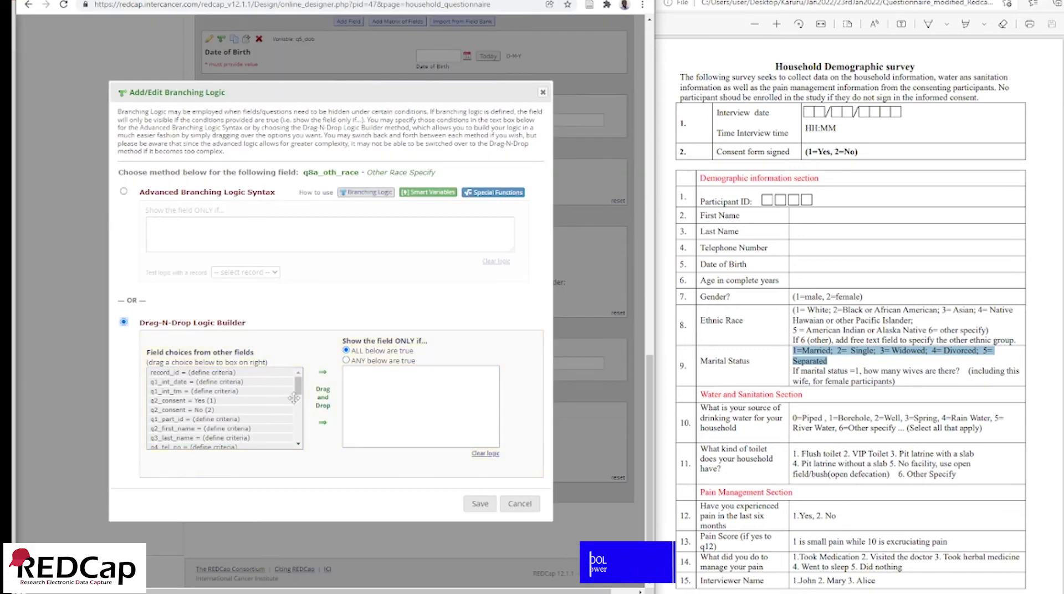
left_click_drag(298, 391, 298, 407)
left_click_drag(295, 409, 298, 419)
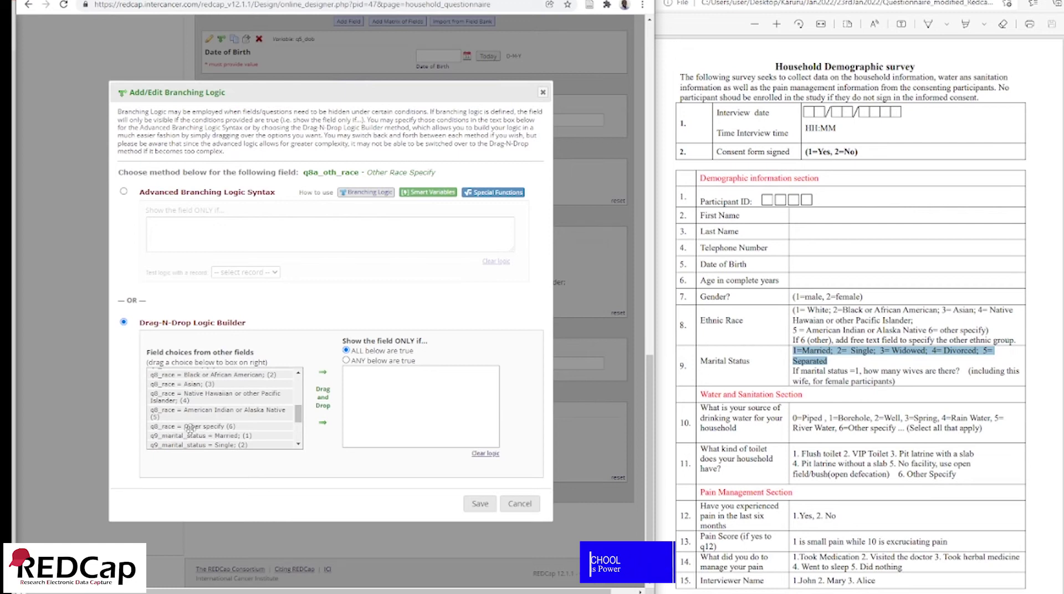
left_click_drag(204, 426, 429, 388)
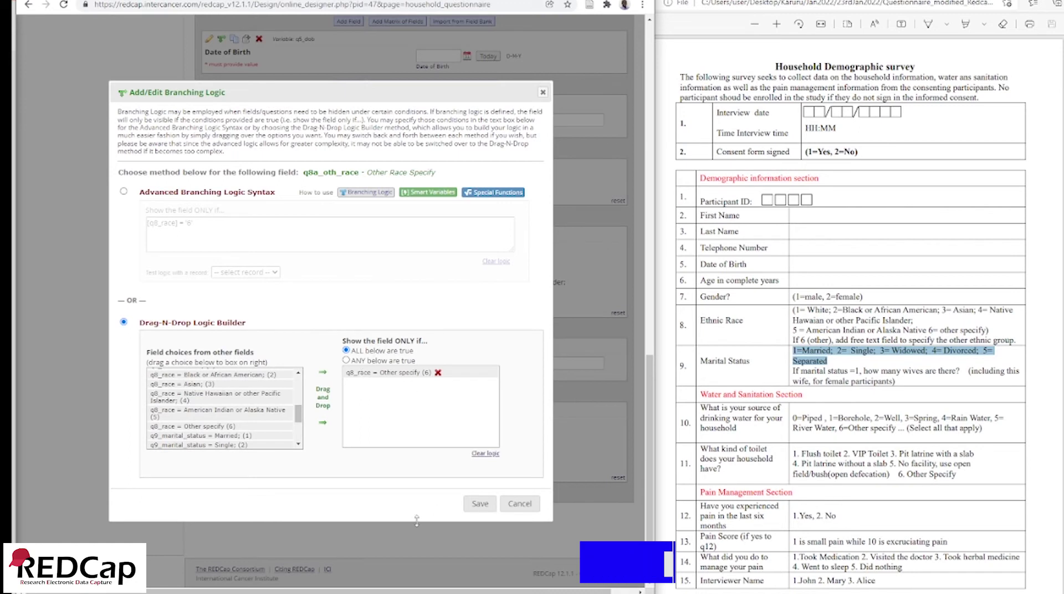
left_click(479, 503)
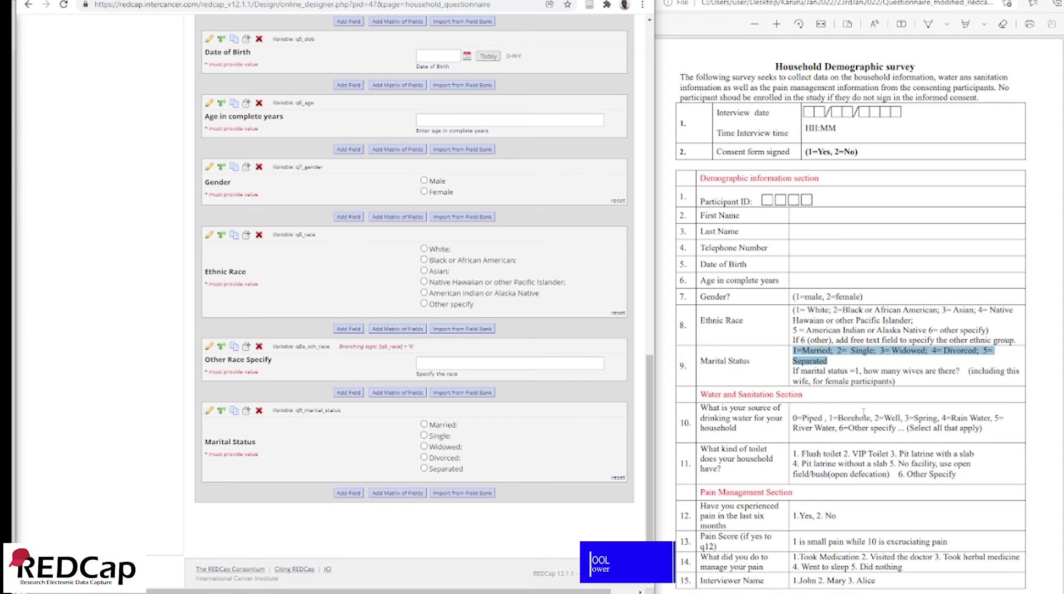
Bring the paper questionnaire to the front and scroll down to the next question.
left_click(848, 414)
scroll(842, 414, "down", 2)
scroll(842, 414, "down", 1)
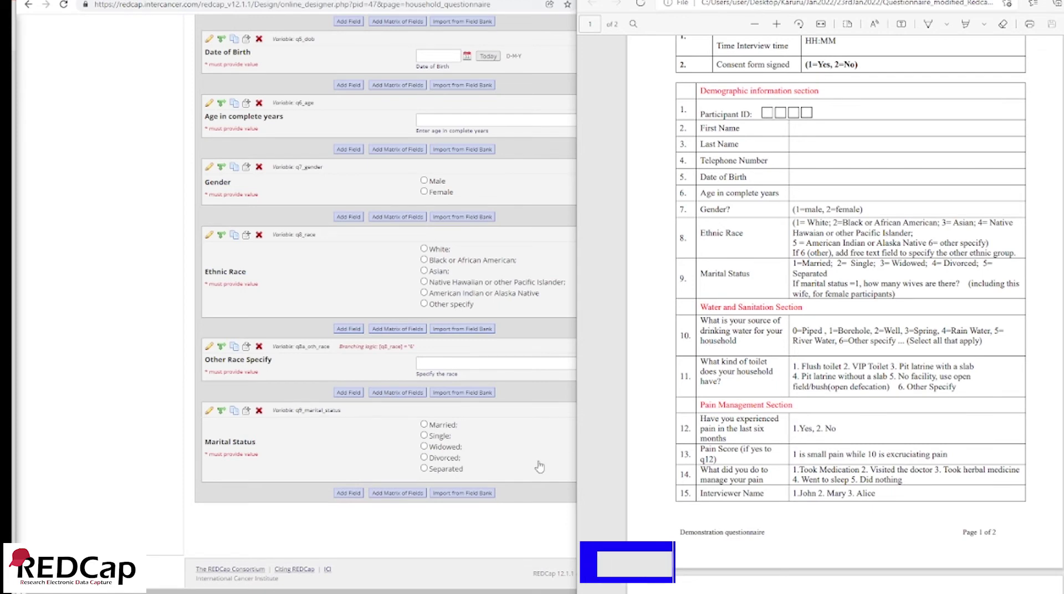
Add a new field after Marital Status labelled with the pasted drinking-water question on one line.
left_click(349, 493)
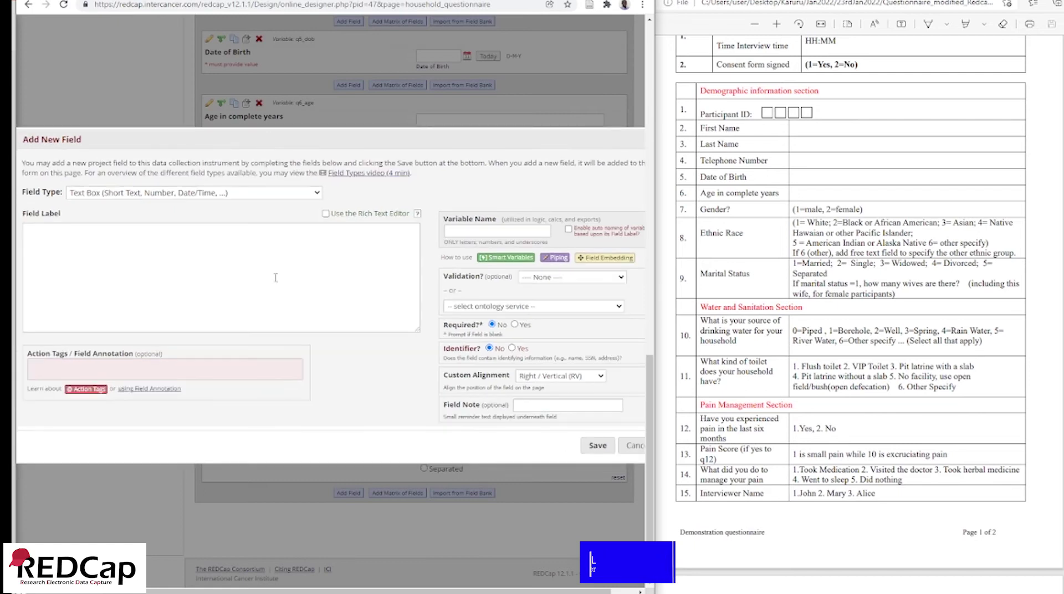
left_click_drag(702, 321, 737, 341)
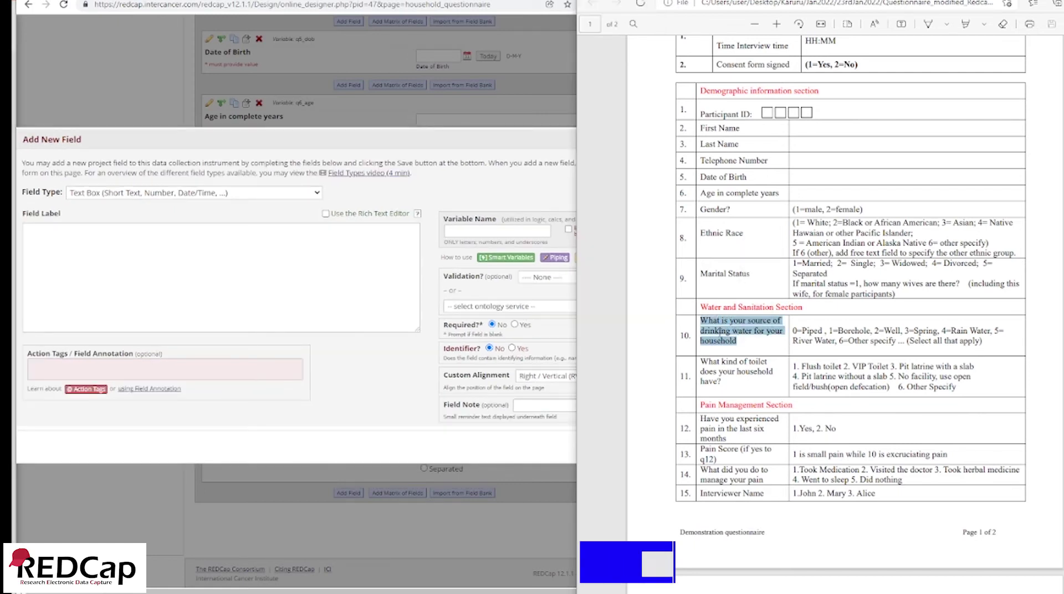
right_click(719, 331)
left_click(757, 381)
left_click(77, 237)
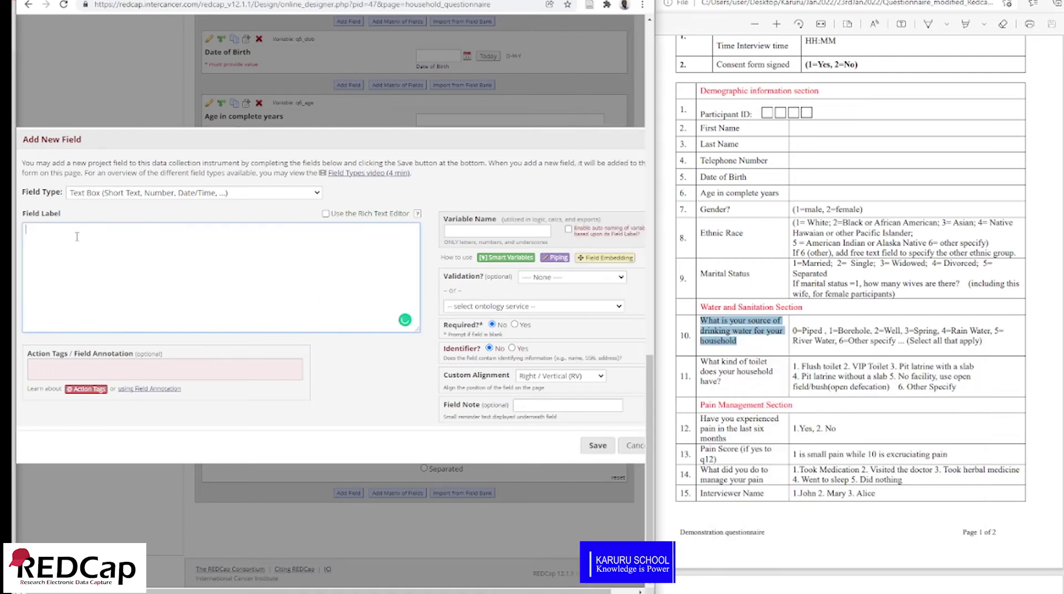
right_click(78, 236)
left_click(113, 317)
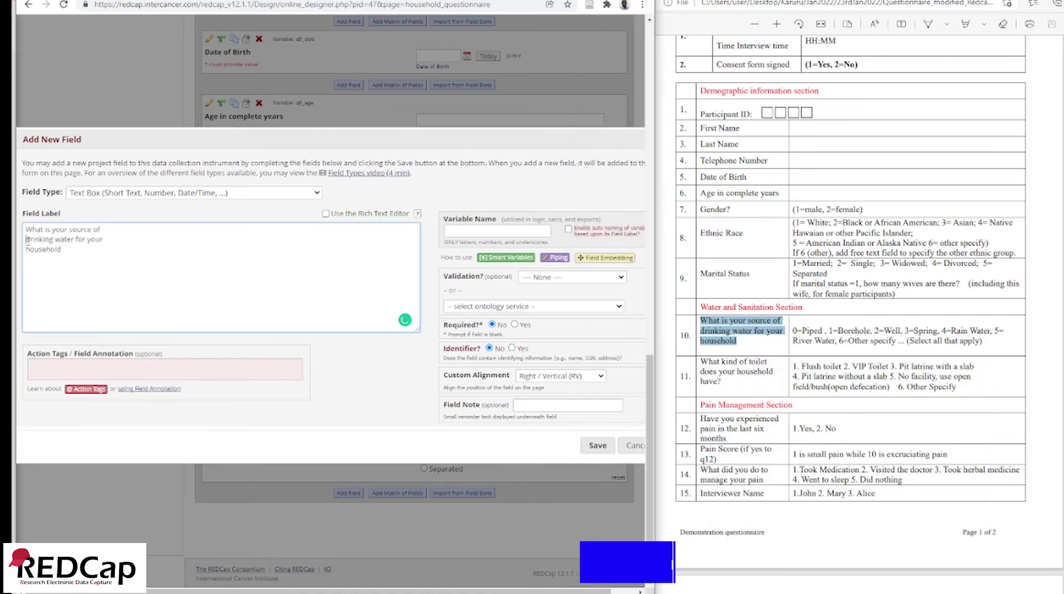
left_click(28, 239)
key("BackSpace")
left_click(28, 239)
key("BackSpace")
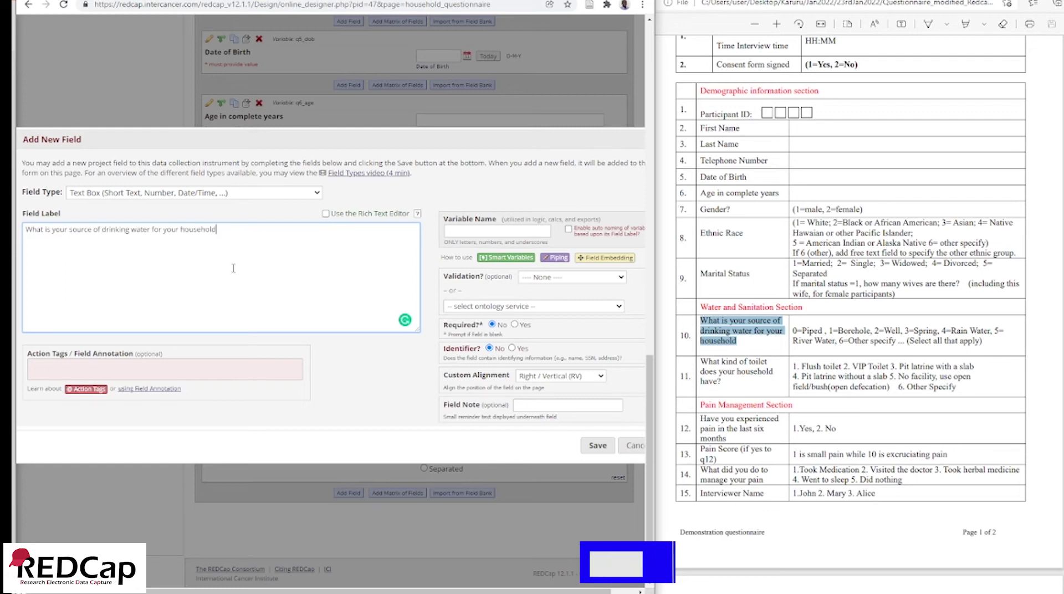
Name the variable q10_water_source and make it a Checkboxes (Multiple Answers) field.
left_click(450, 231)
type("q10_")
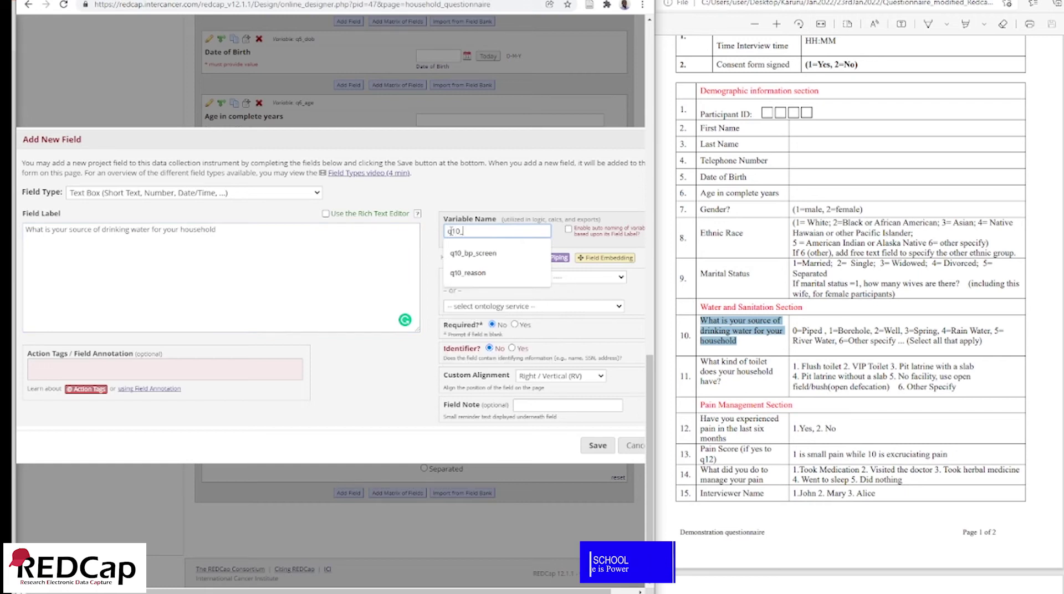
type("water_source")
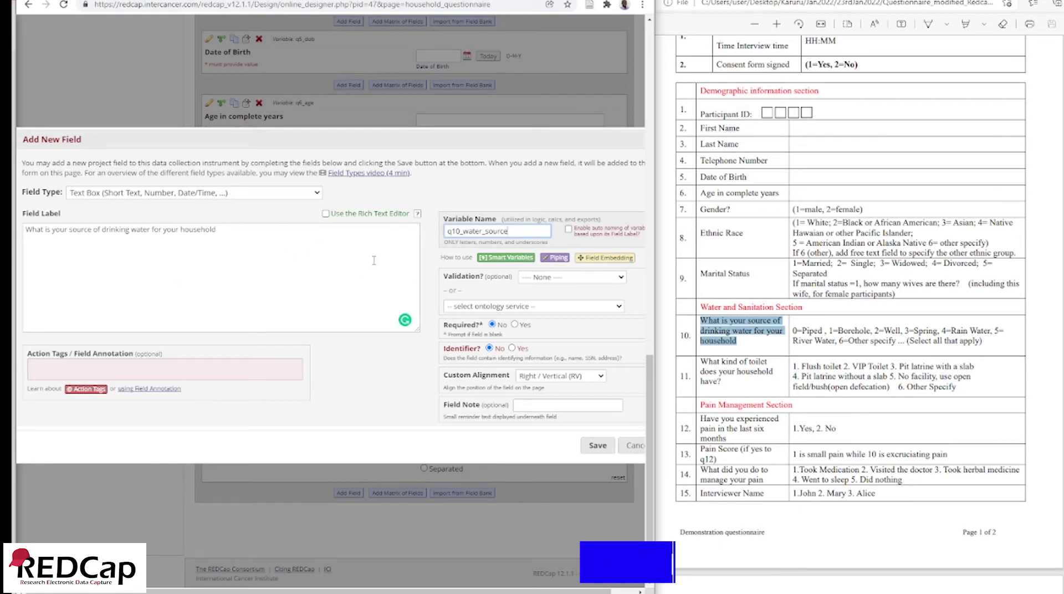
left_click_drag(908, 340, 984, 346)
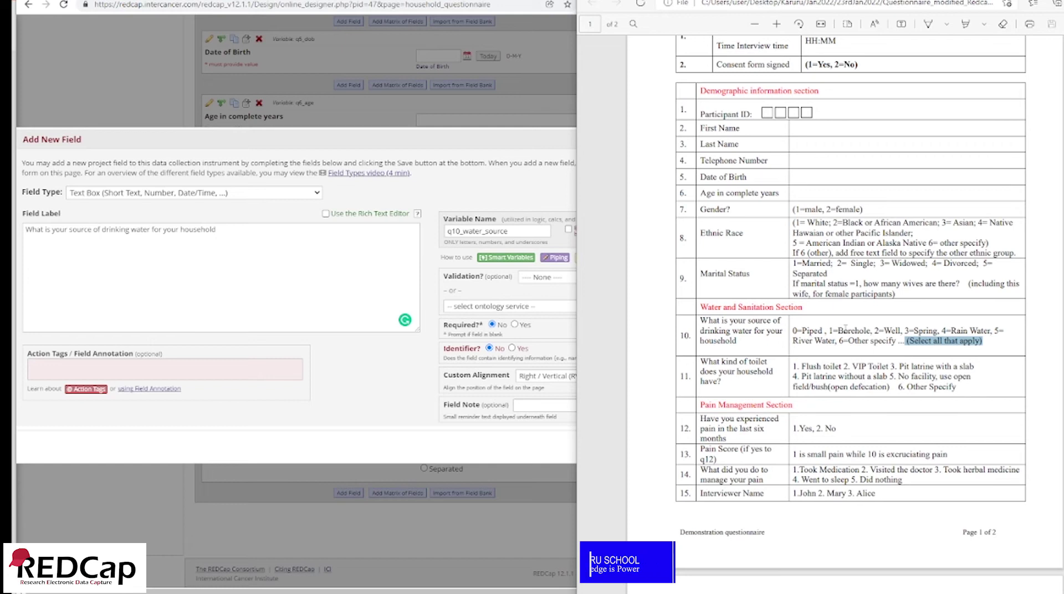
left_click(421, 159)
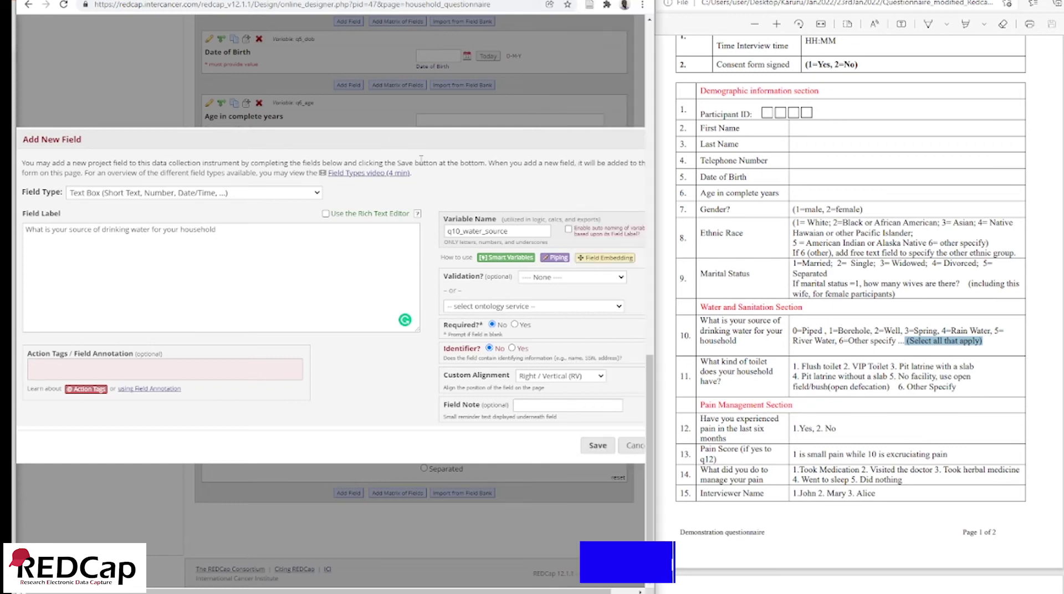
left_click(105, 194)
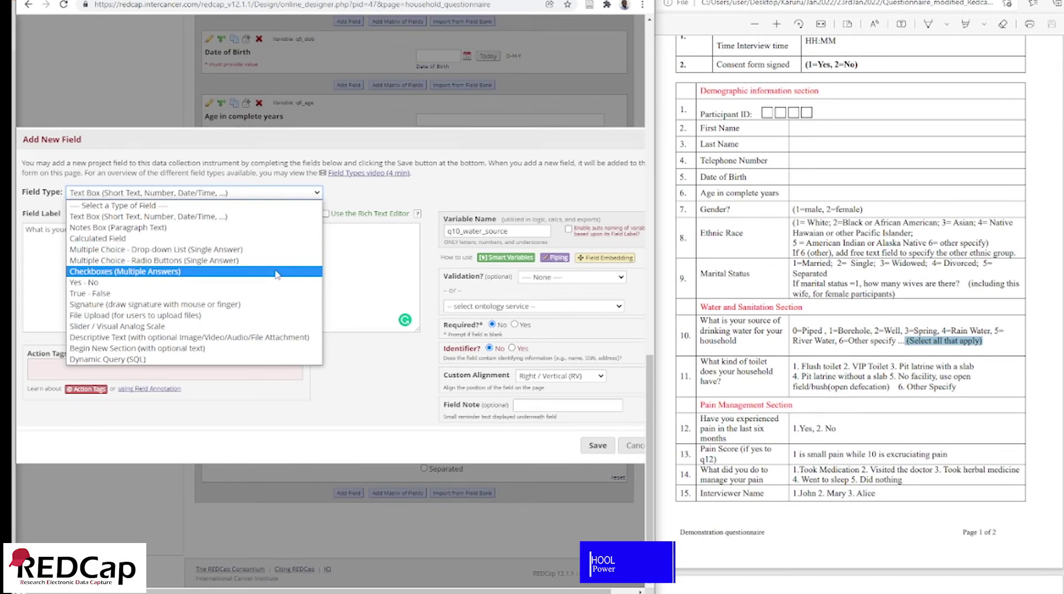
left_click(276, 273)
Copy the water-source answer options from the PDF and paste them into Choices.
left_click_drag(793, 331, 897, 340)
right_click(896, 340)
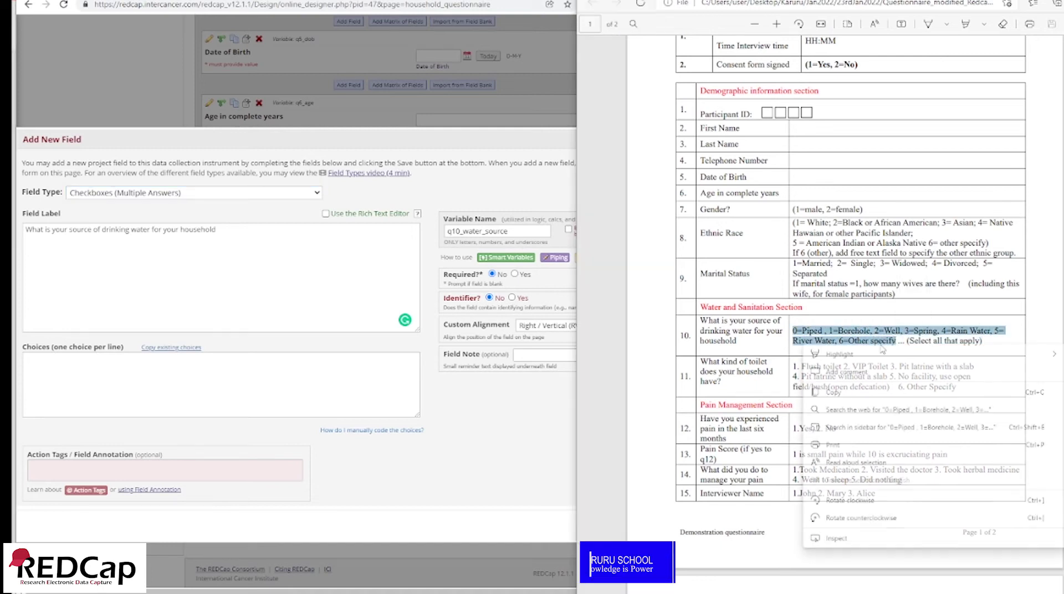
left_click(833, 398)
left_click(54, 366)
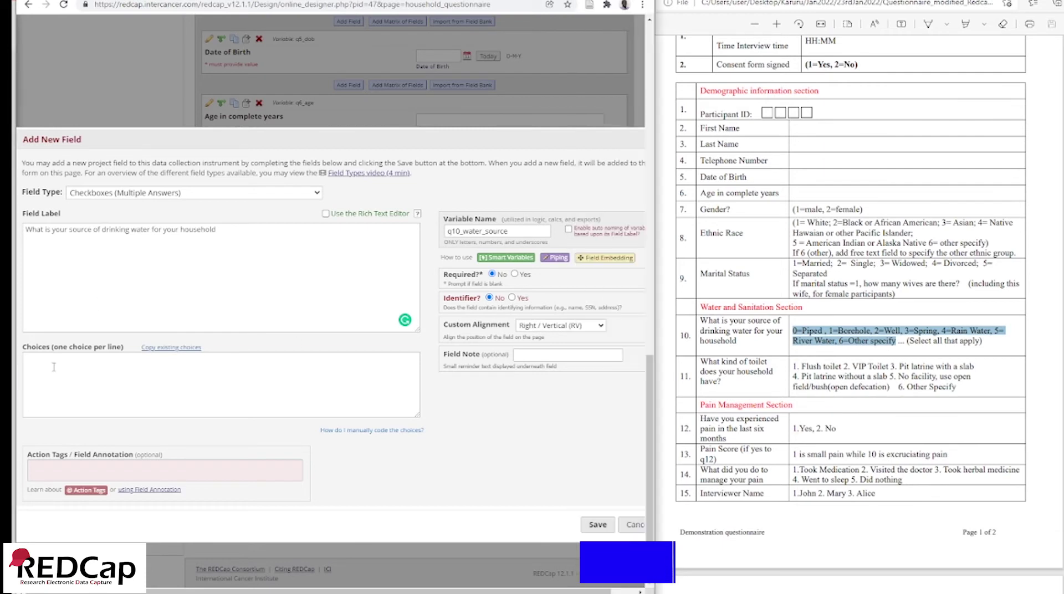
right_click(53, 366)
left_click(97, 442)
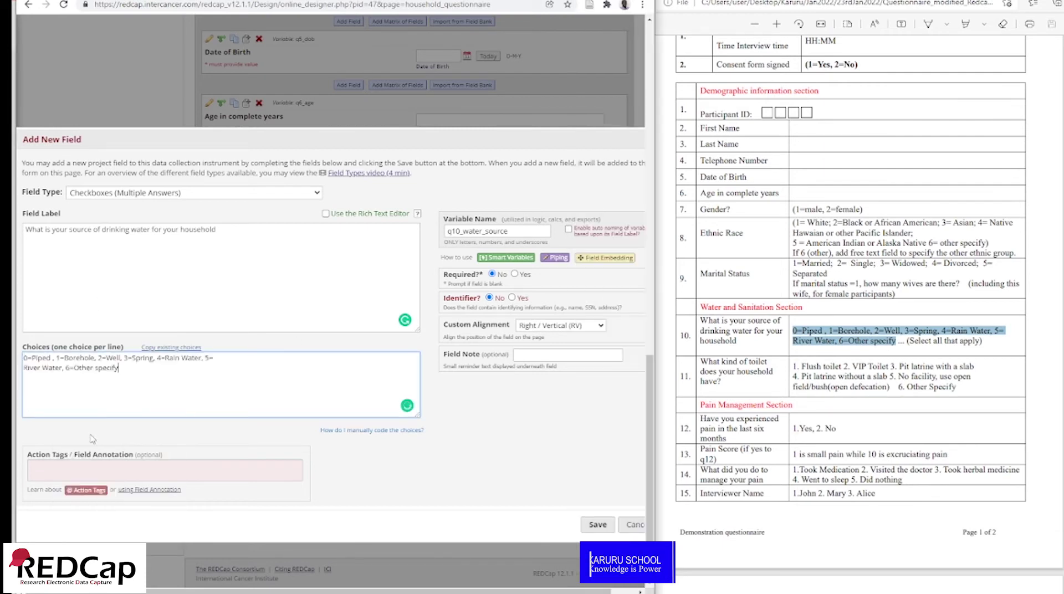
Strip the old codes so Piped, Borehole, Well, Spring, Rain Water, River Water, Other specify each sit on their own line.
left_click(30, 357)
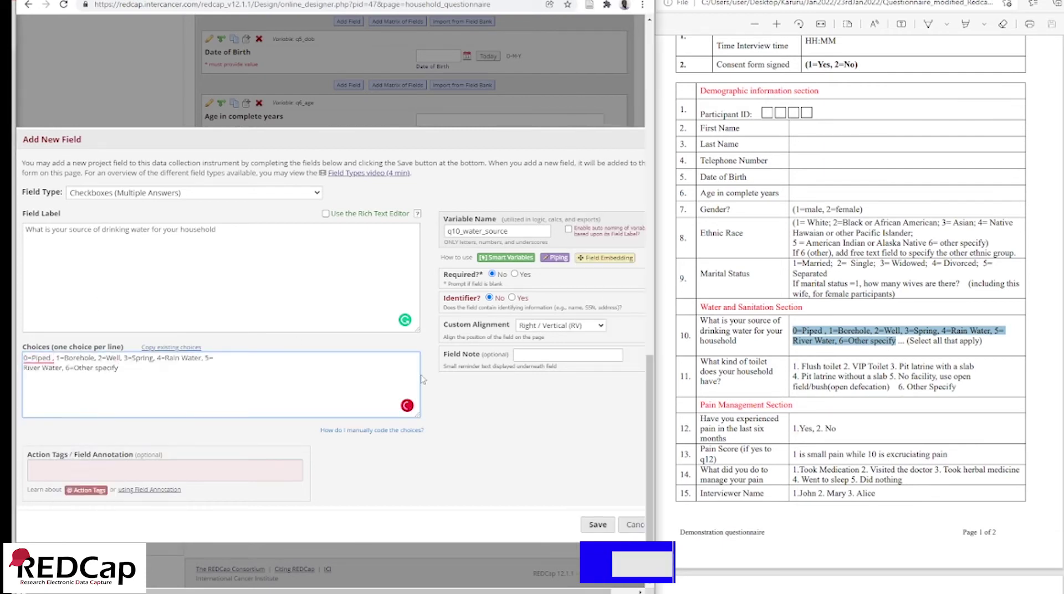
key("BackSpace")
key("BackSpace")
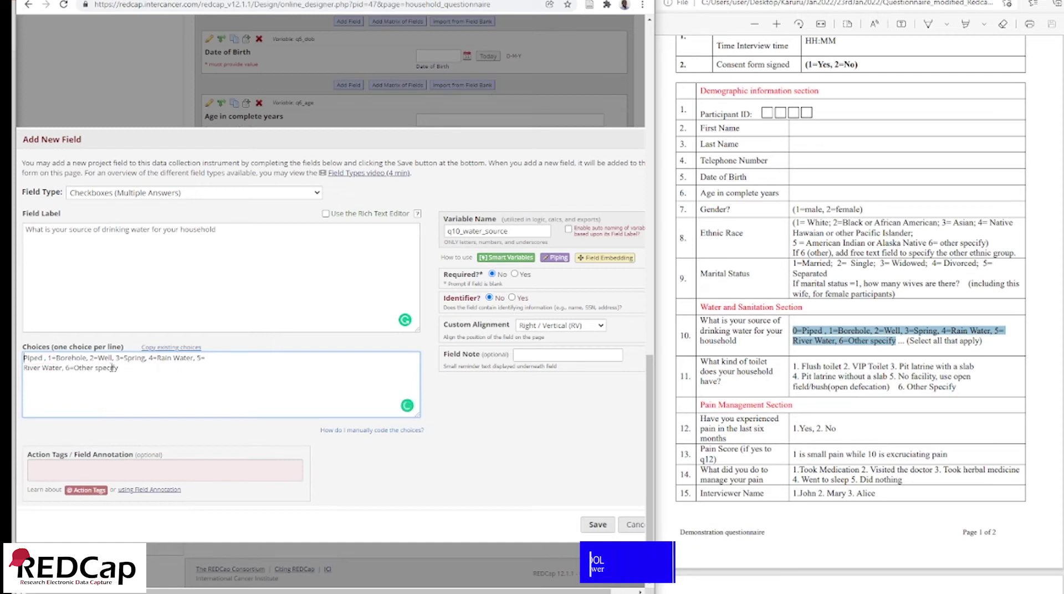
left_click(58, 358)
key("BackSpace")
key("BackSpace")
key("BackSpace")
key("BackSpace")
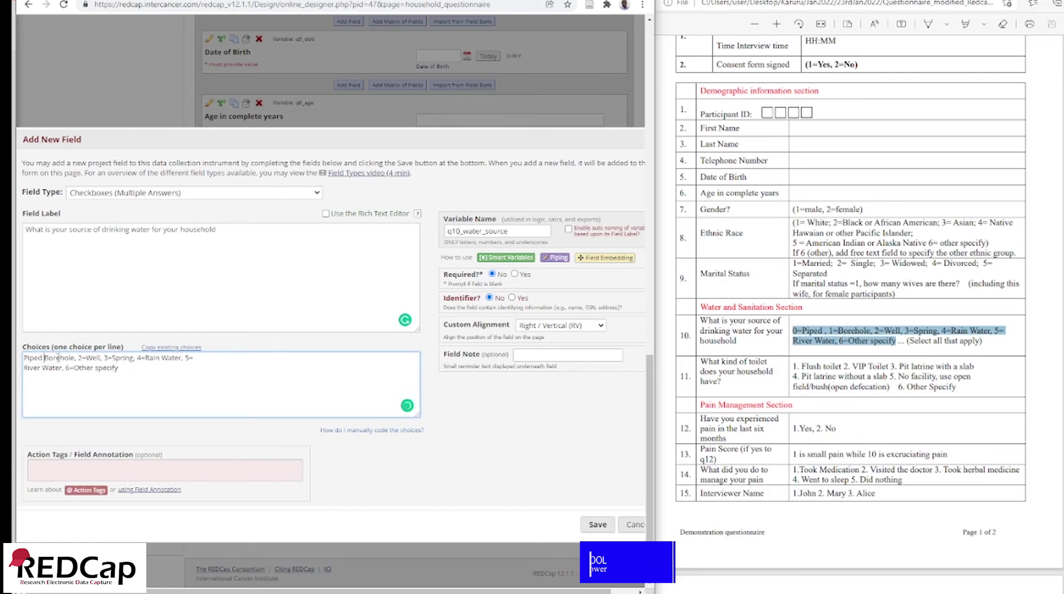
key("Return")
left_click(65, 368)
key("BackSpace")
key("BackSpace")
key("BackSpace")
key("Return")
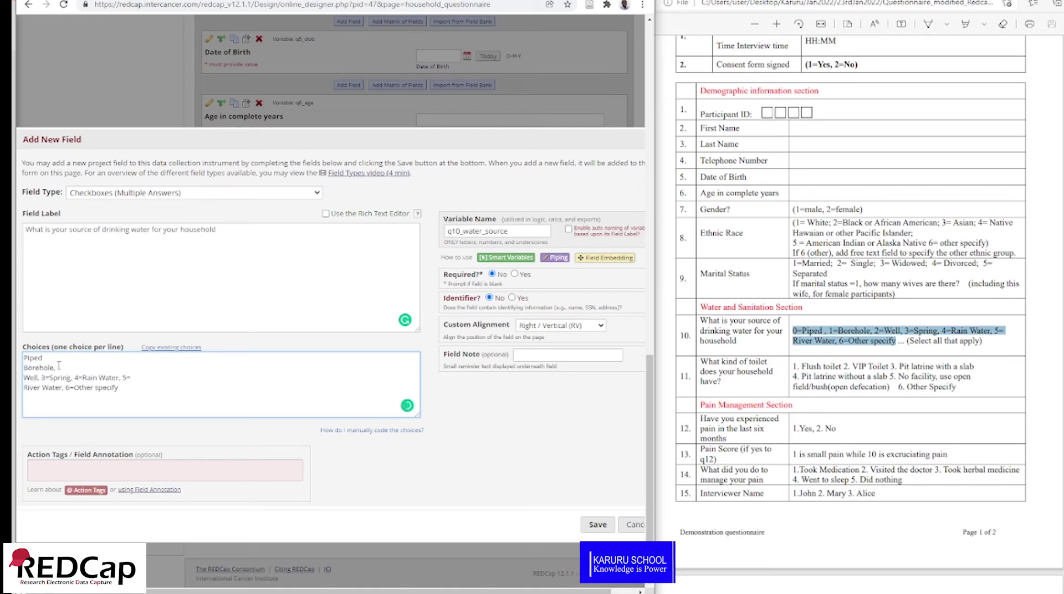
left_click(49, 378)
key("BackSpace")
key("BackSpace")
key("BackSpace")
key("Return")
left_click(58, 388)
key("BackSpace")
key("BackSpace")
key("BackSpace")
key("Return")
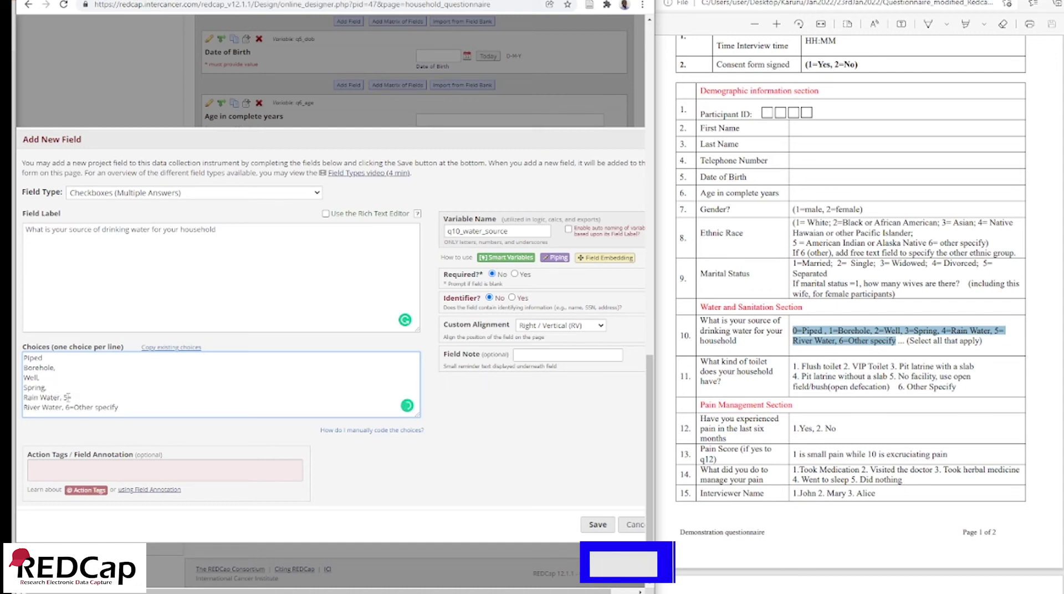
key("BackSpace")
key("BackSpace")
key("Return")
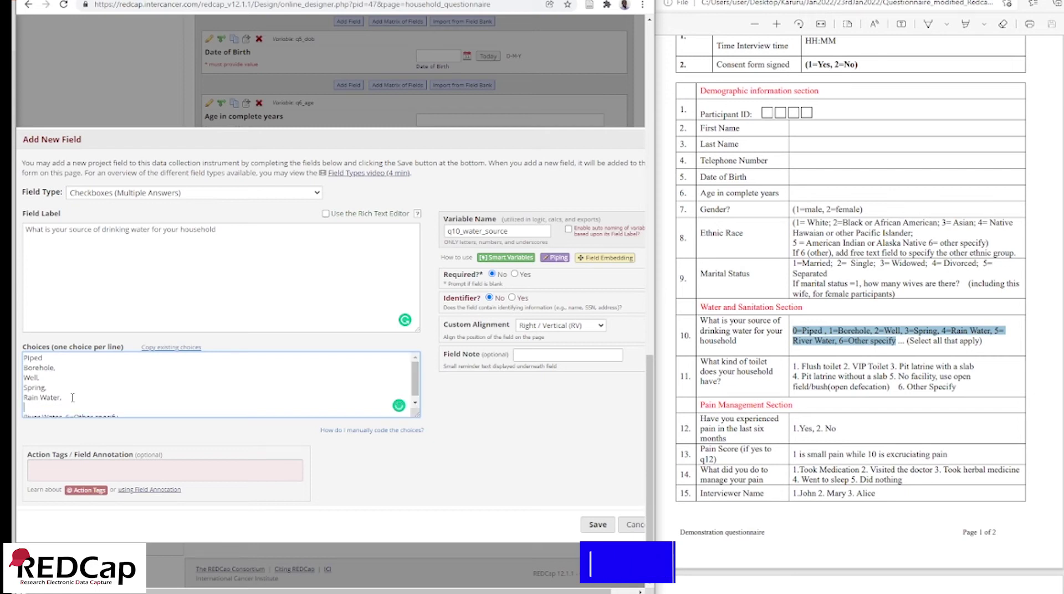
key("BackSpace")
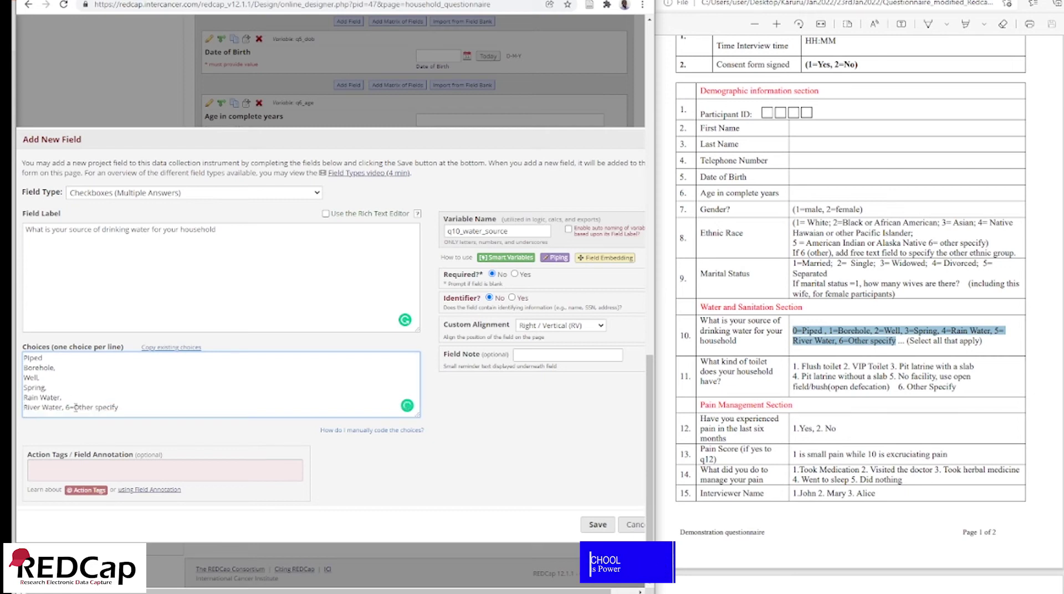
left_click(74, 408)
key("BackSpace")
key("BackSpace")
key("BackSpace")
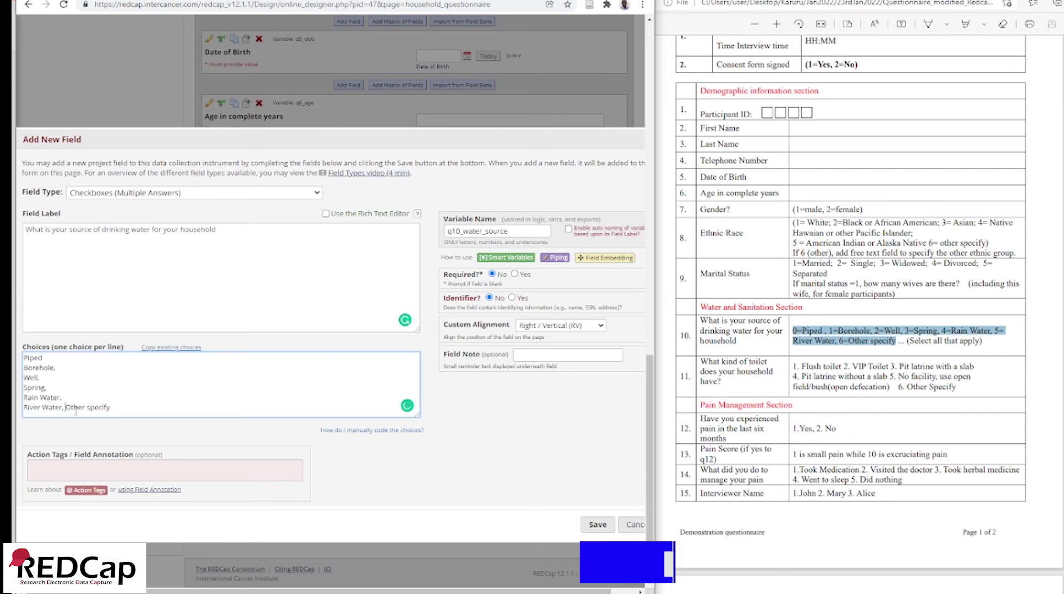
key("Return")
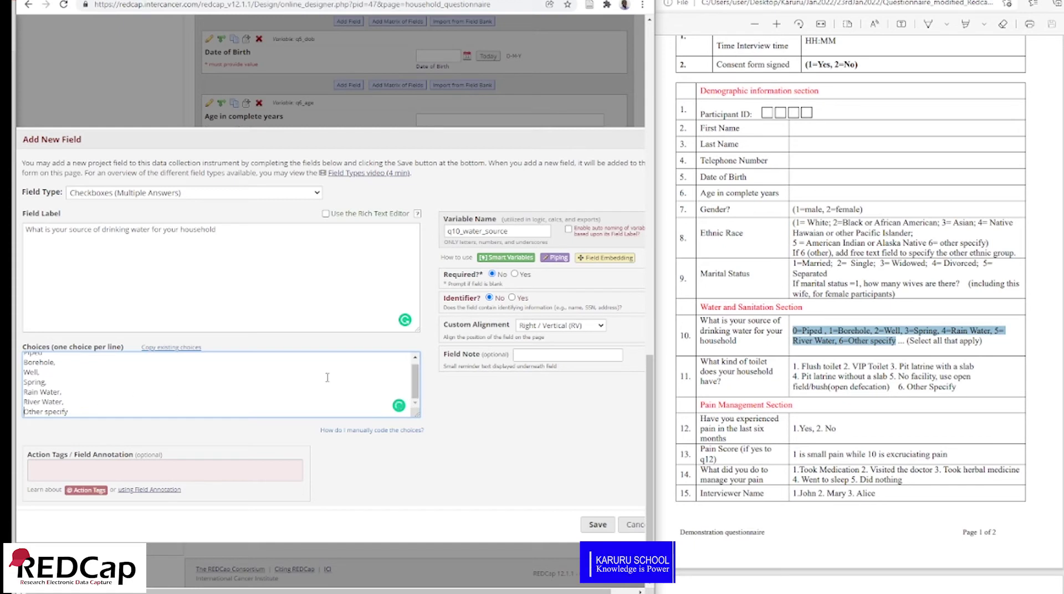
left_click(541, 354)
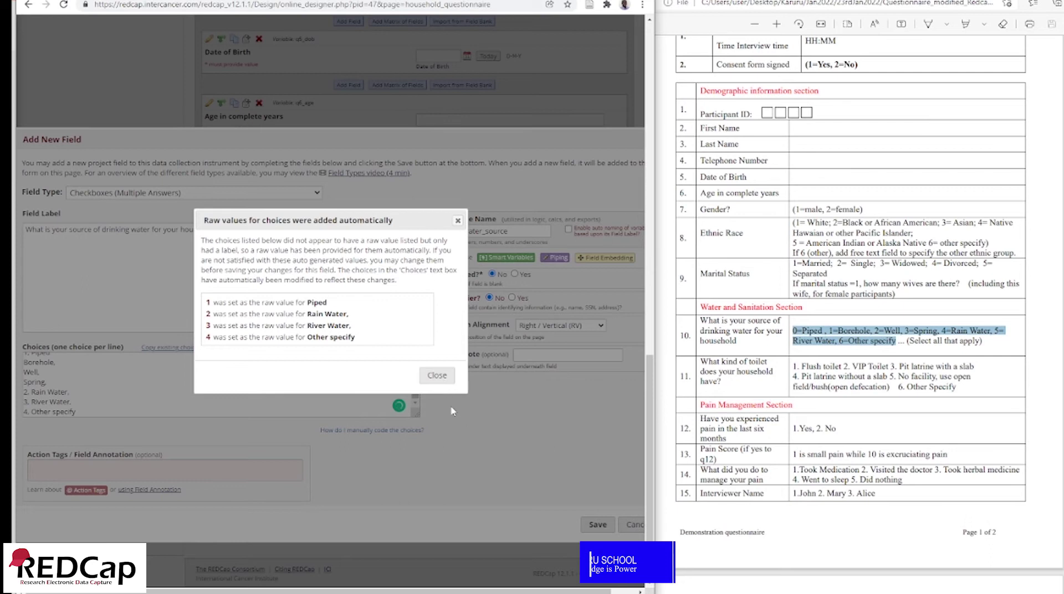
left_click(438, 376)
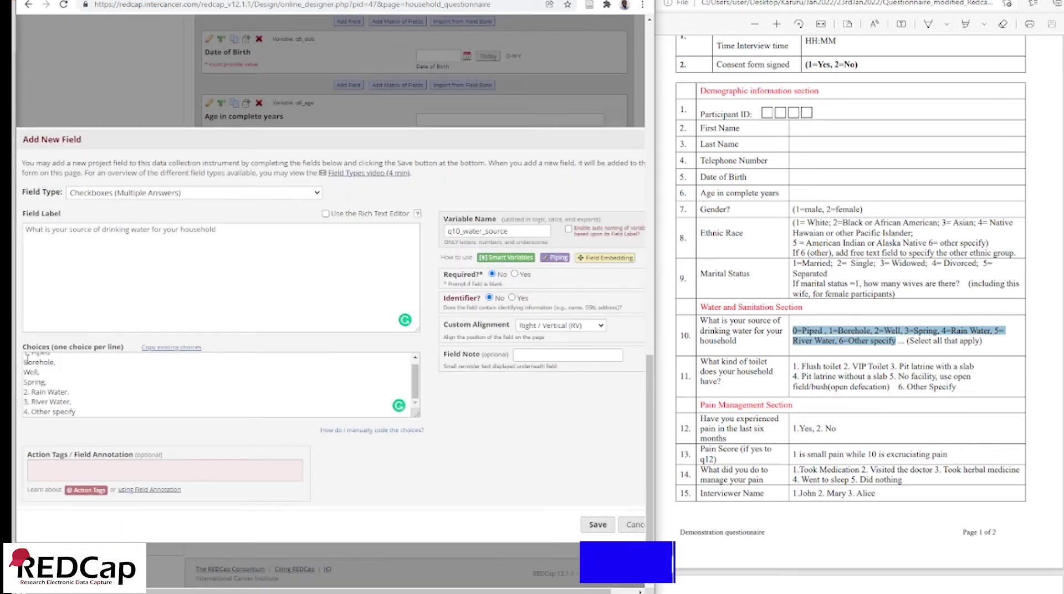
Number the choices 2. through 5. and 7. for Borehole, Well, Spring, Rain Water and Other specify.
left_click(24, 411)
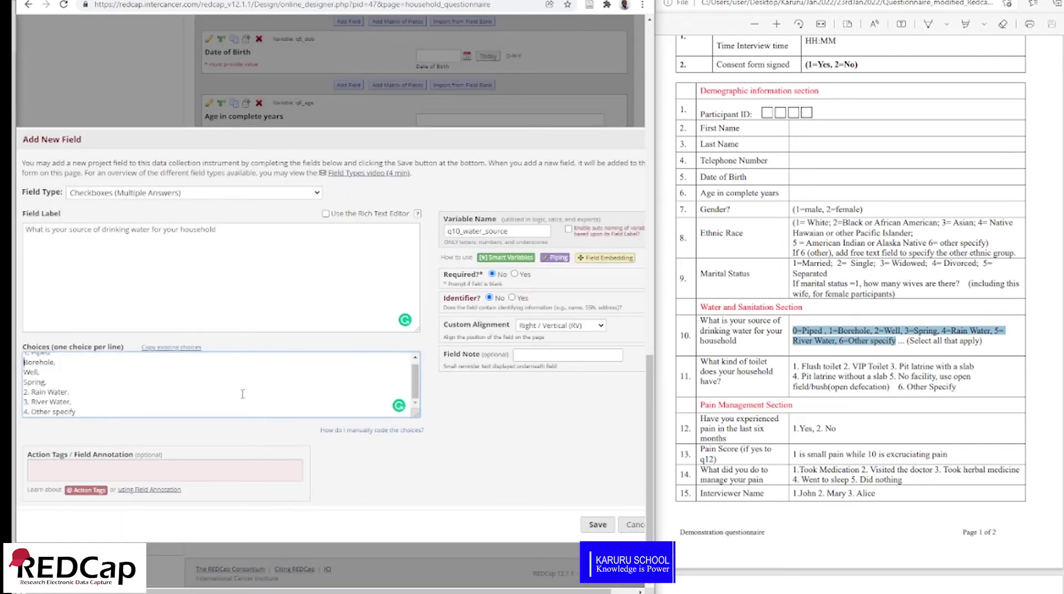
key("Up")
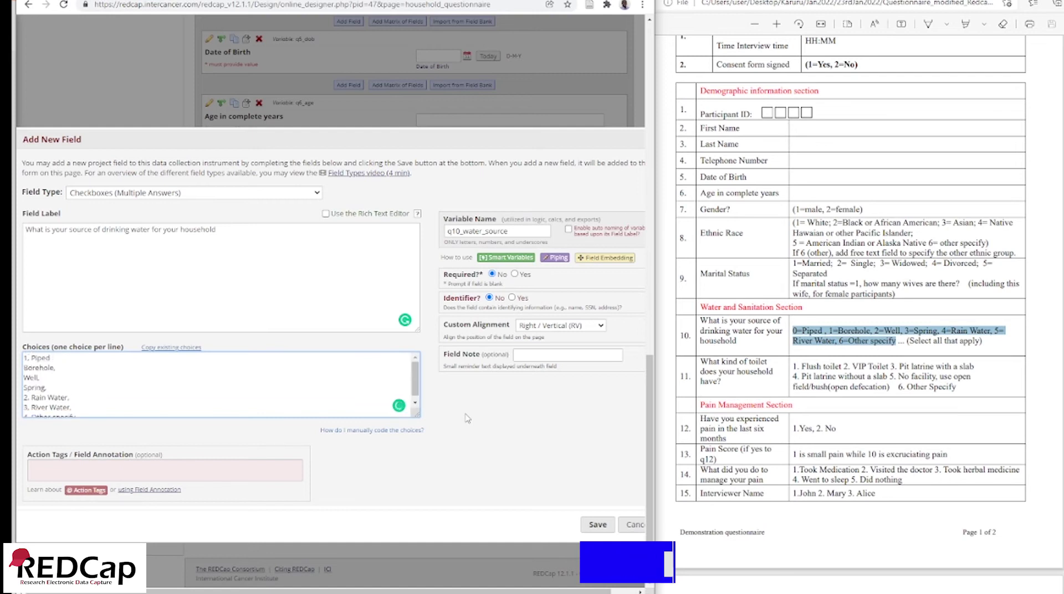
key("Down")
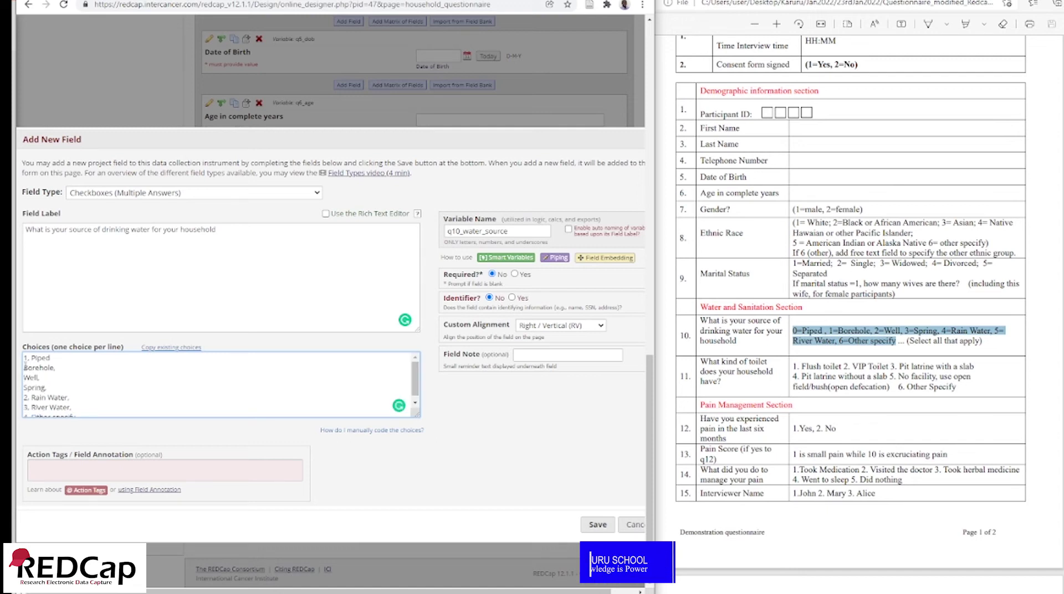
left_click(25, 368)
type("2")
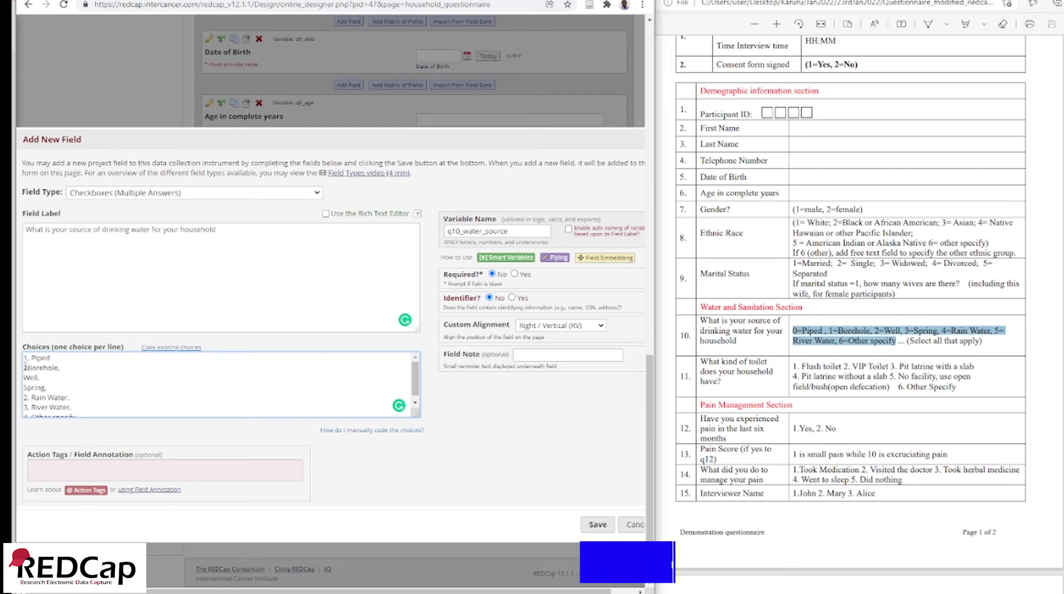
type(".")
left_click(25, 377)
type("3.")
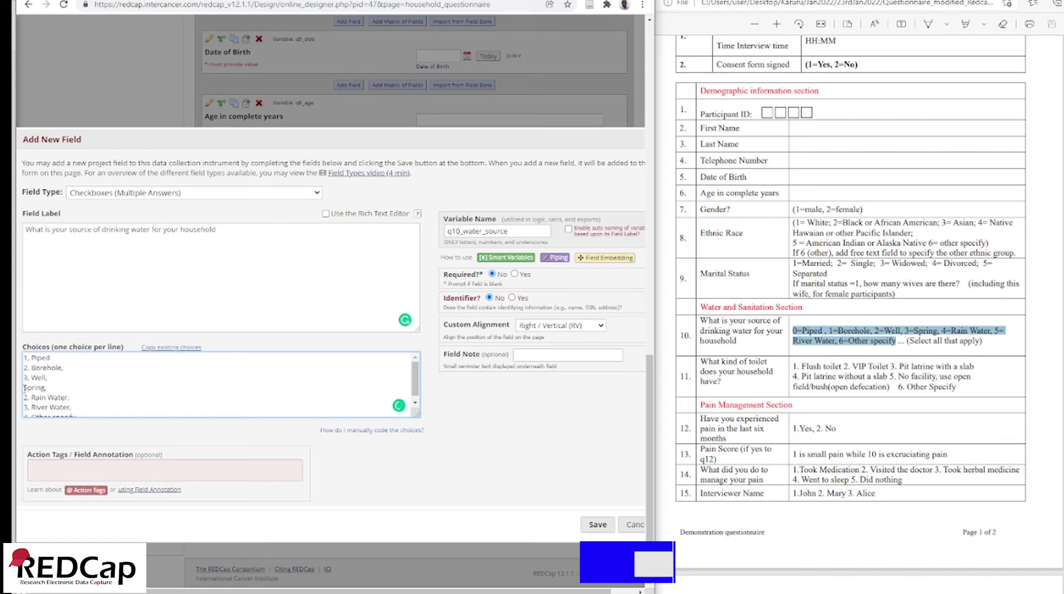
left_click(25, 388)
type("4.")
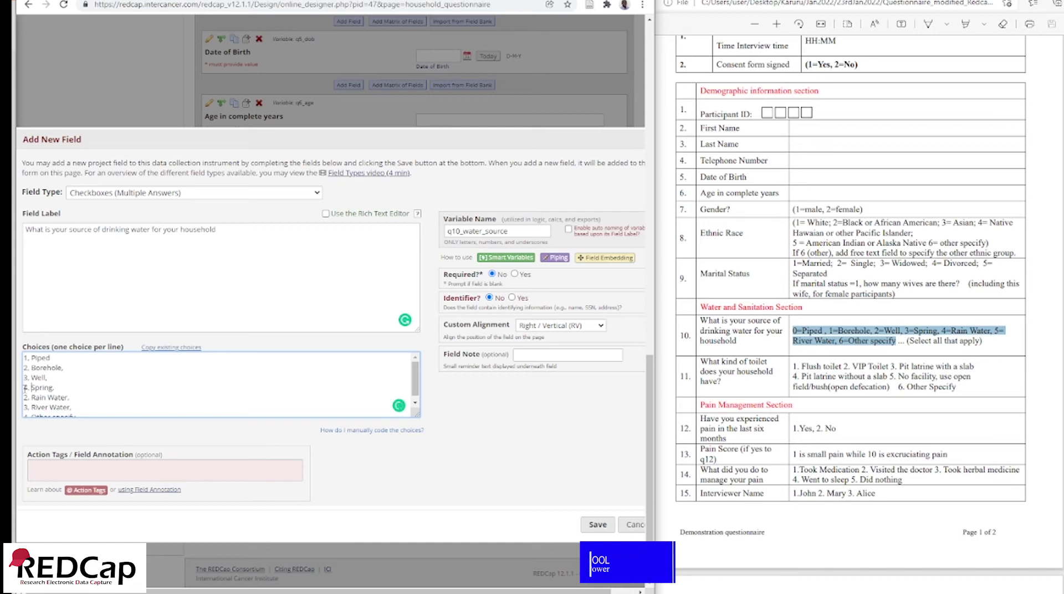
left_click(26, 392)
type("5.")
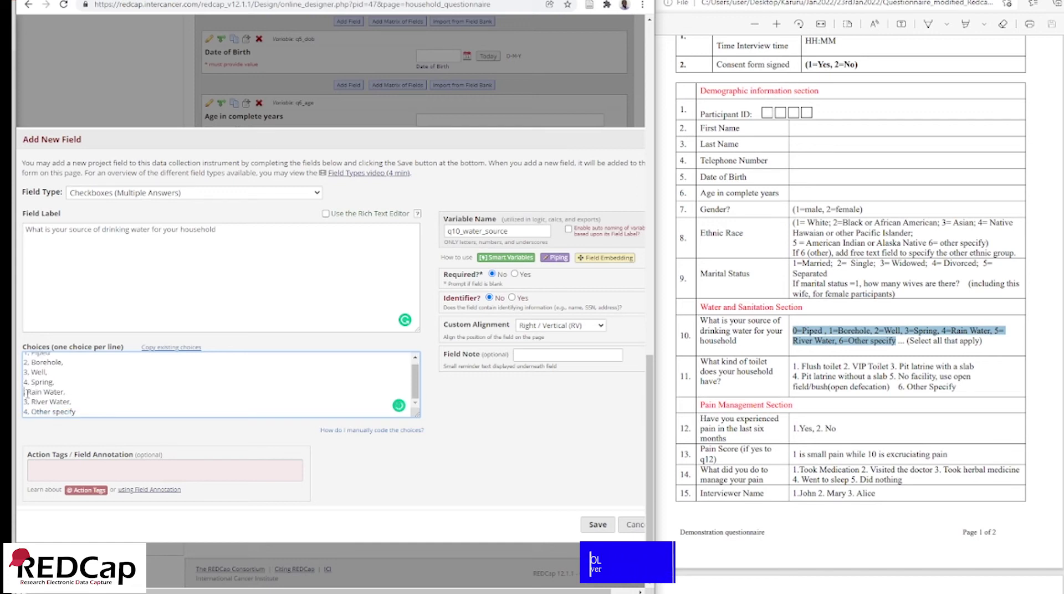
left_click(26, 412)
key("Delete")
key("Delete")
type("7.")
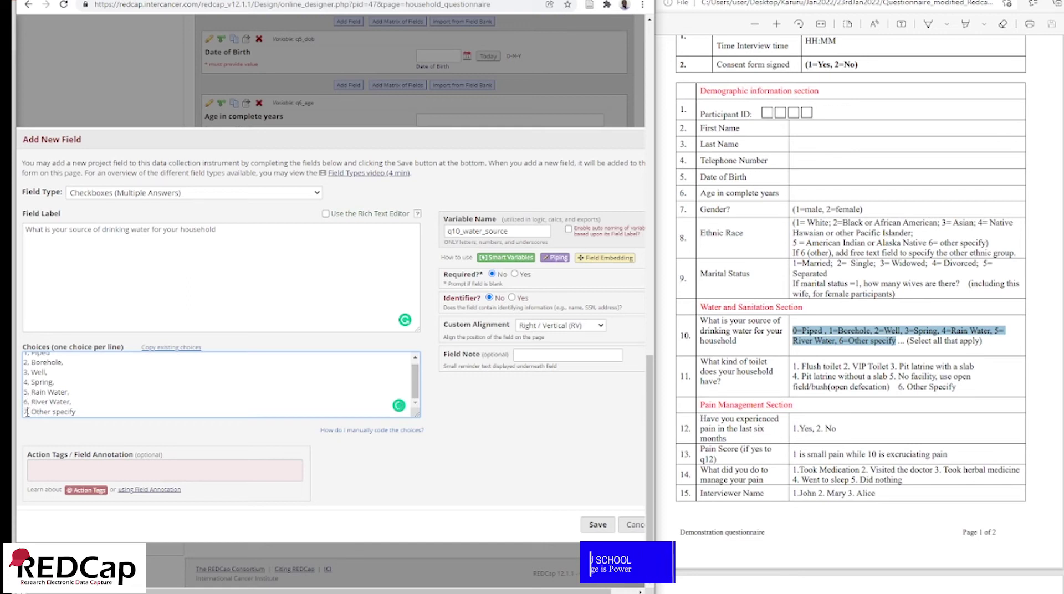
Remove the trailing commas after Borehole and Well.
left_click(59, 362)
key("BackSpace")
key("Down")
key("BackSpace")
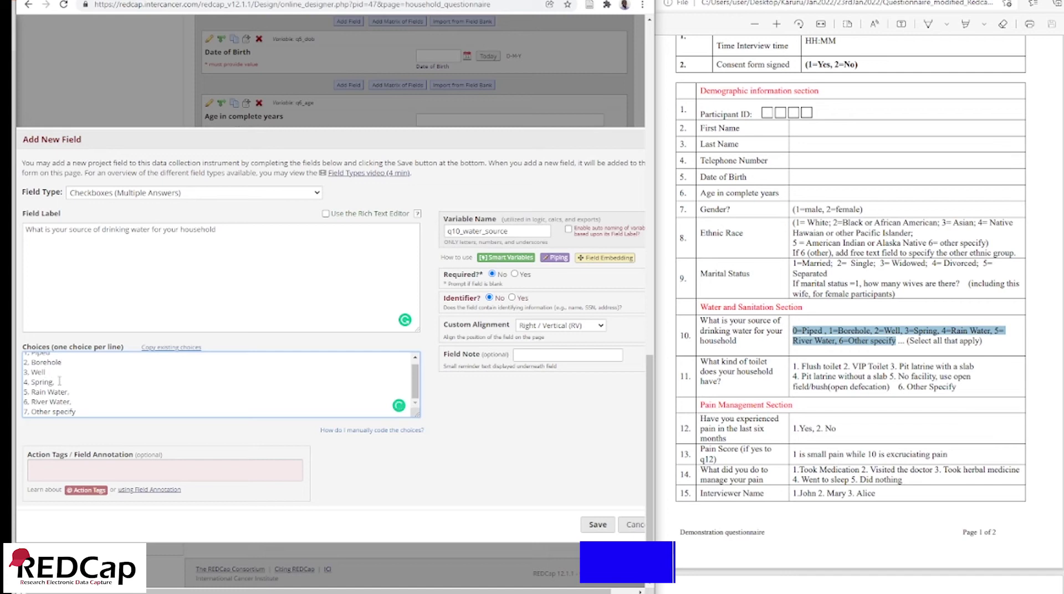
scroll(110, 386, "up", 1)
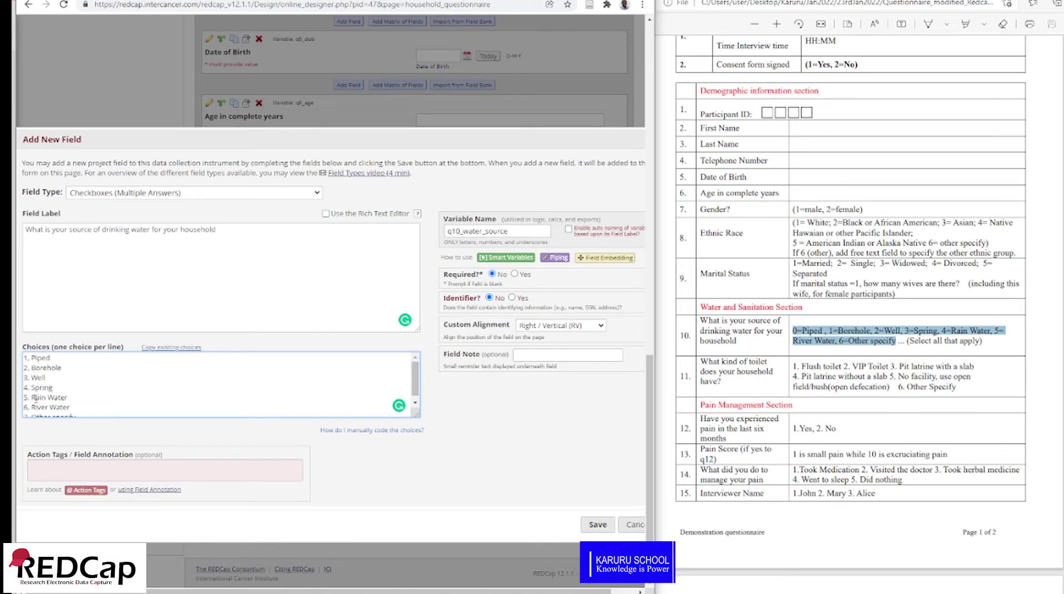
scroll(96, 407, "down", 1)
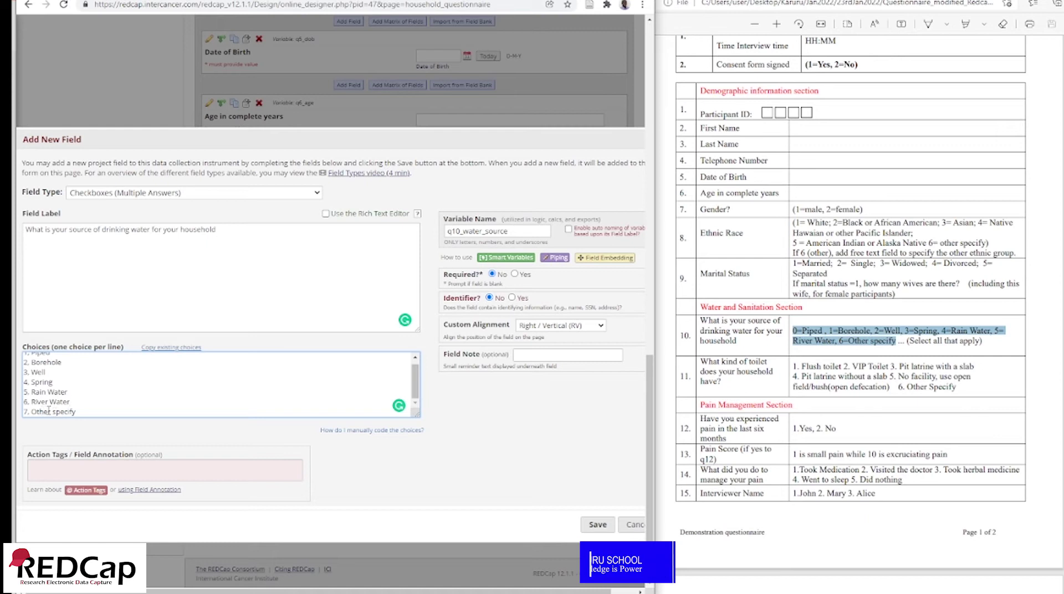
Make the water-source question required with the note 'select all that apply' and save it.
left_click(515, 274)
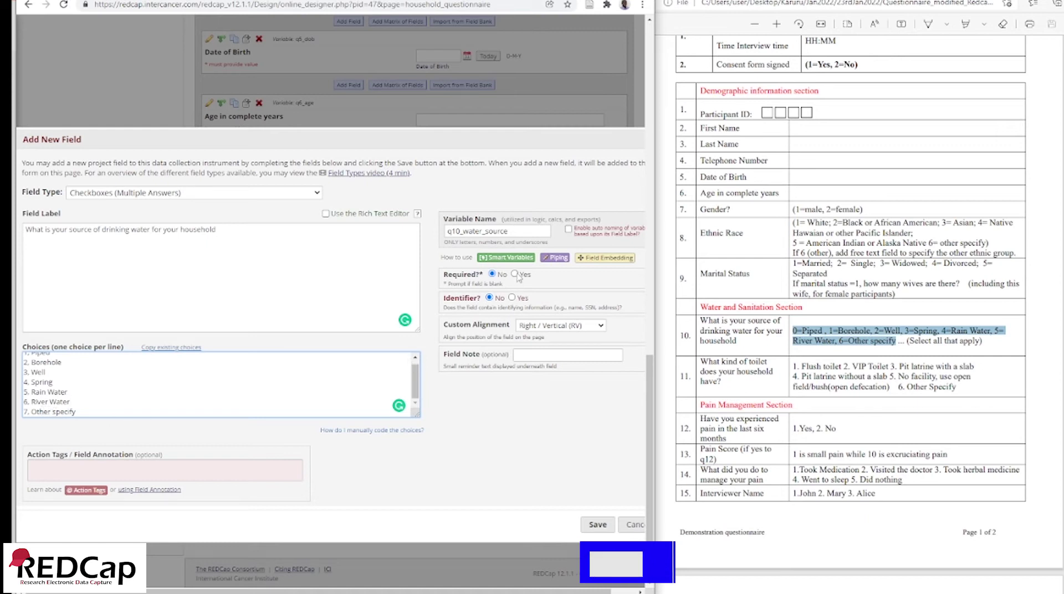
left_click(528, 355)
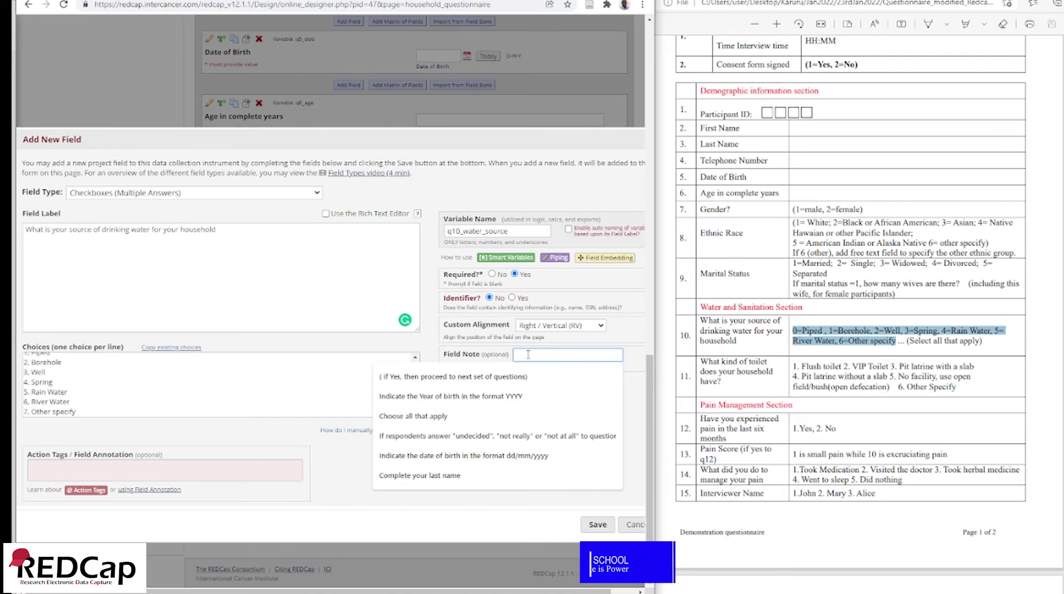
type("Sel")
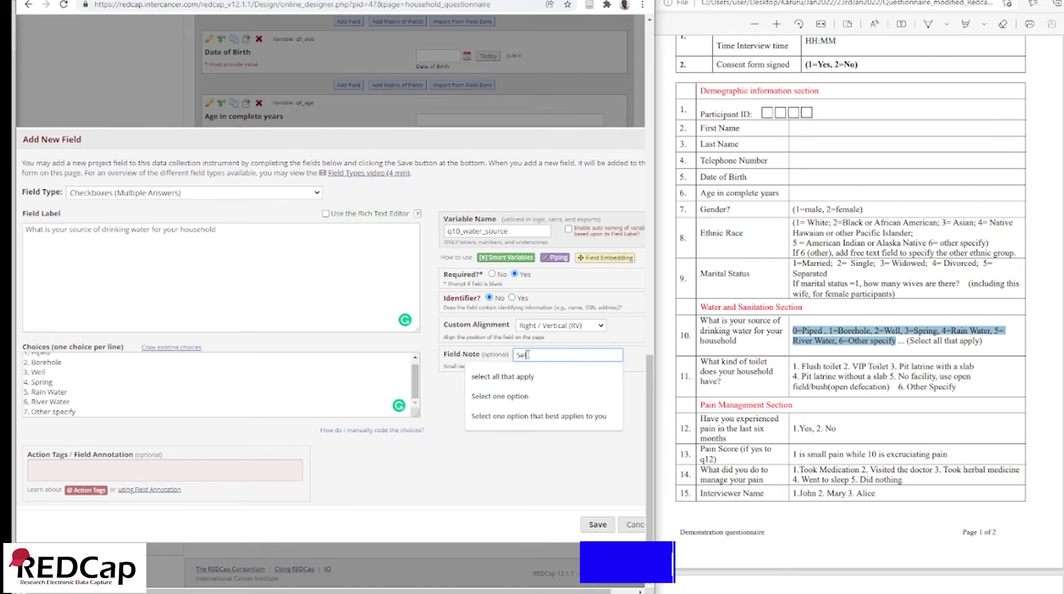
type("ect all")
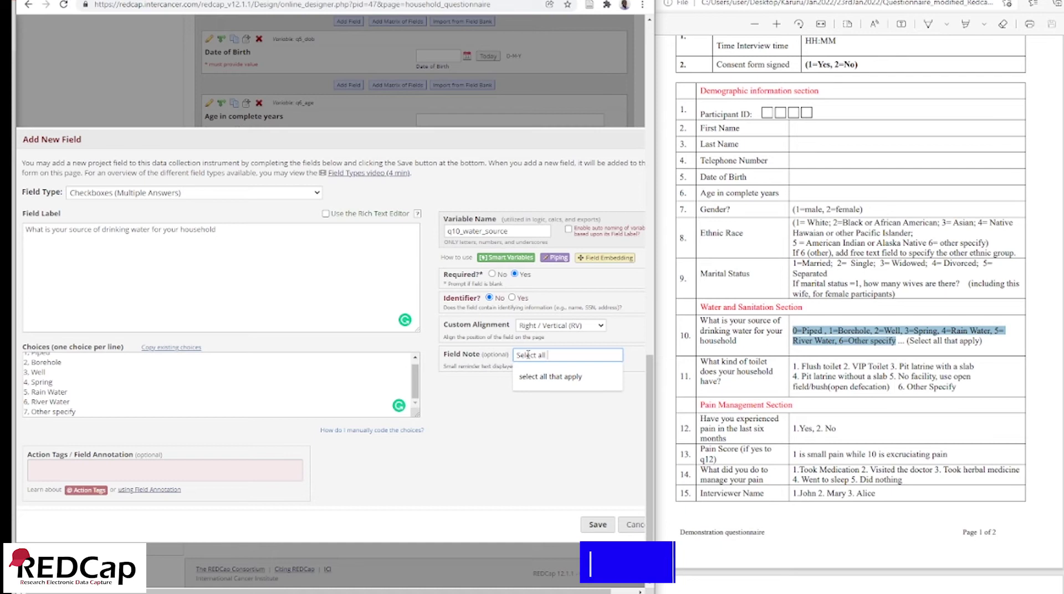
left_click(549, 377)
left_click(597, 525)
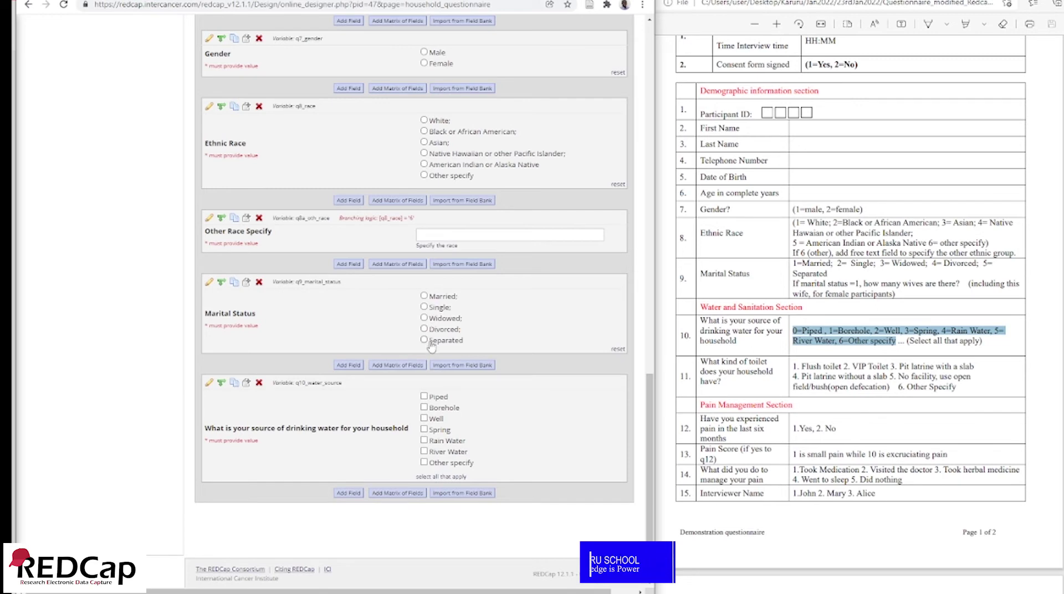
Test ticking and unticking the Piped option, then start a new field below Marital Status.
left_click(424, 396)
left_click(424, 396)
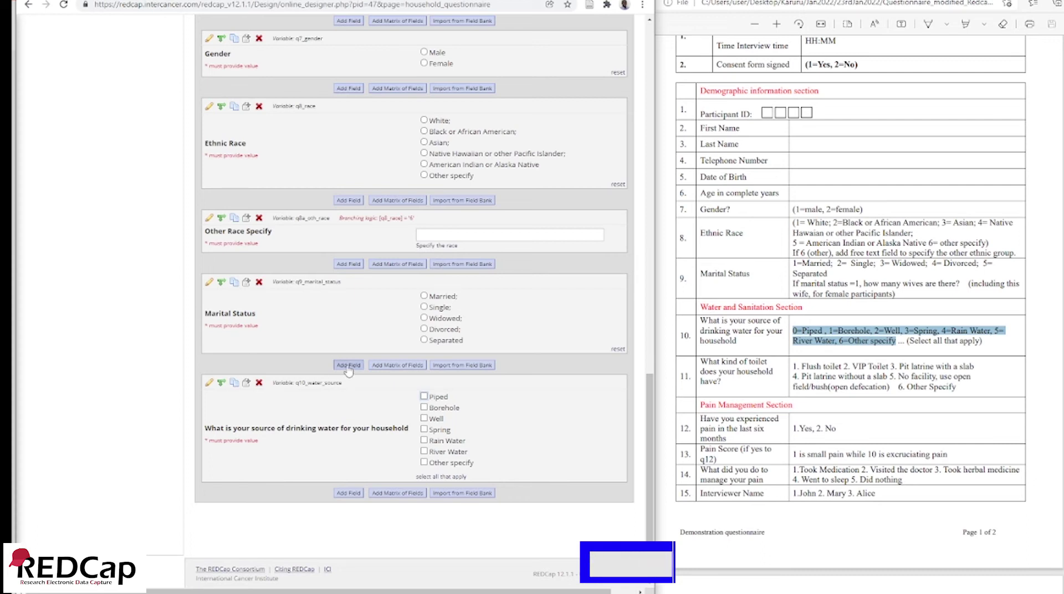
left_click(348, 366)
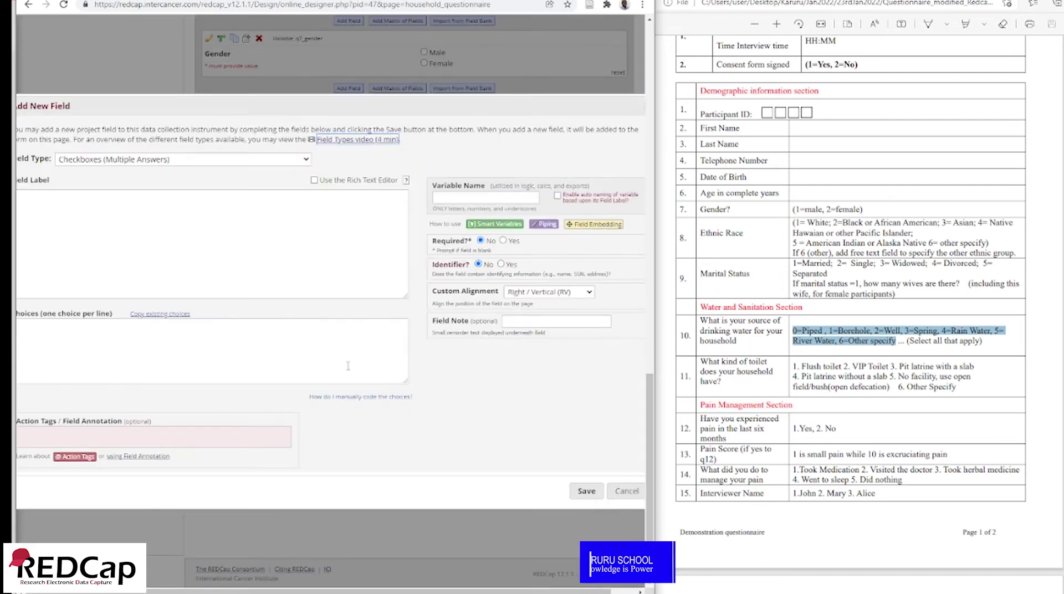
Create a Begin New Section header 'Water and Sanitation Section' copied from the PDF, then start another field.
left_click(317, 165)
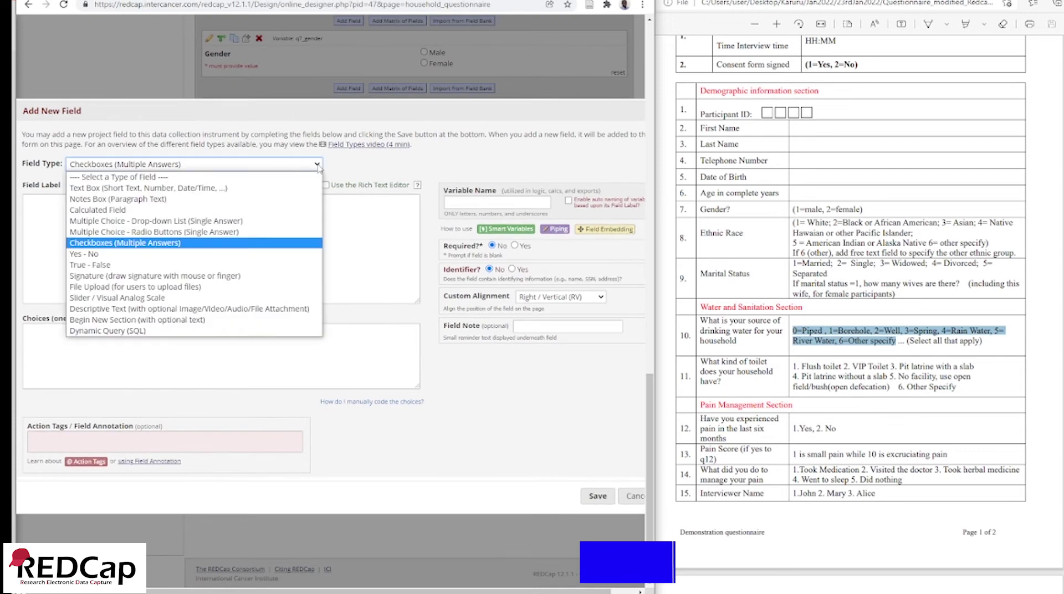
left_click(265, 320)
left_click_drag(702, 308, 803, 309)
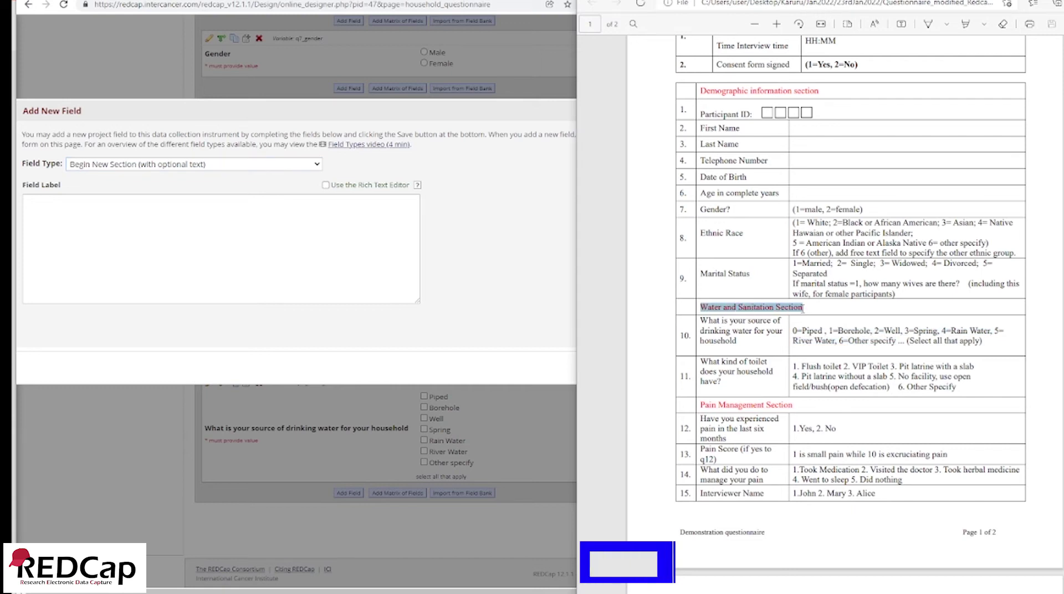
right_click(748, 309)
left_click(784, 358)
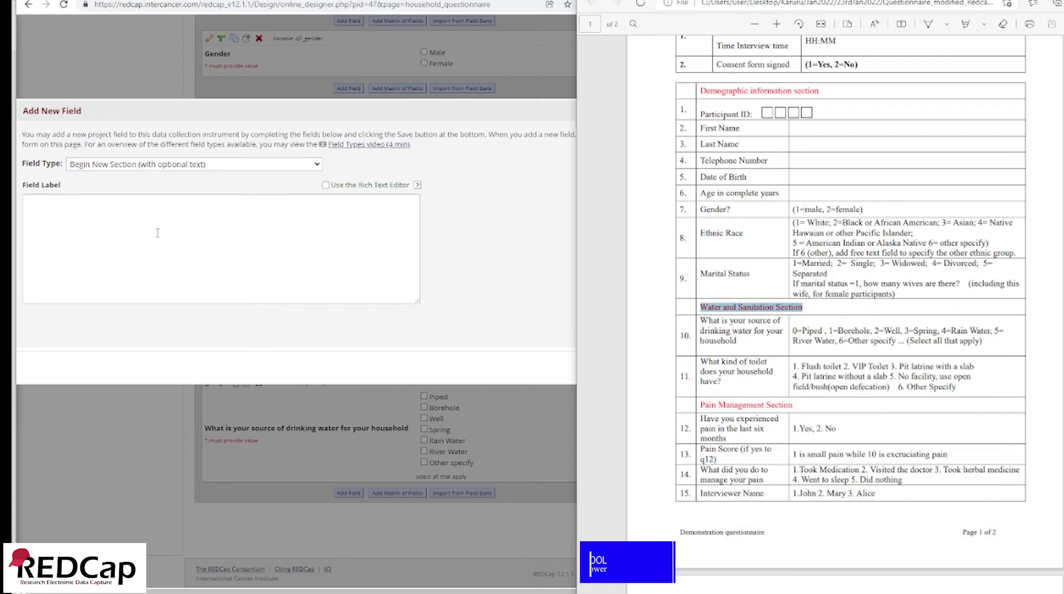
left_click(111, 219)
right_click(110, 219)
left_click(154, 308)
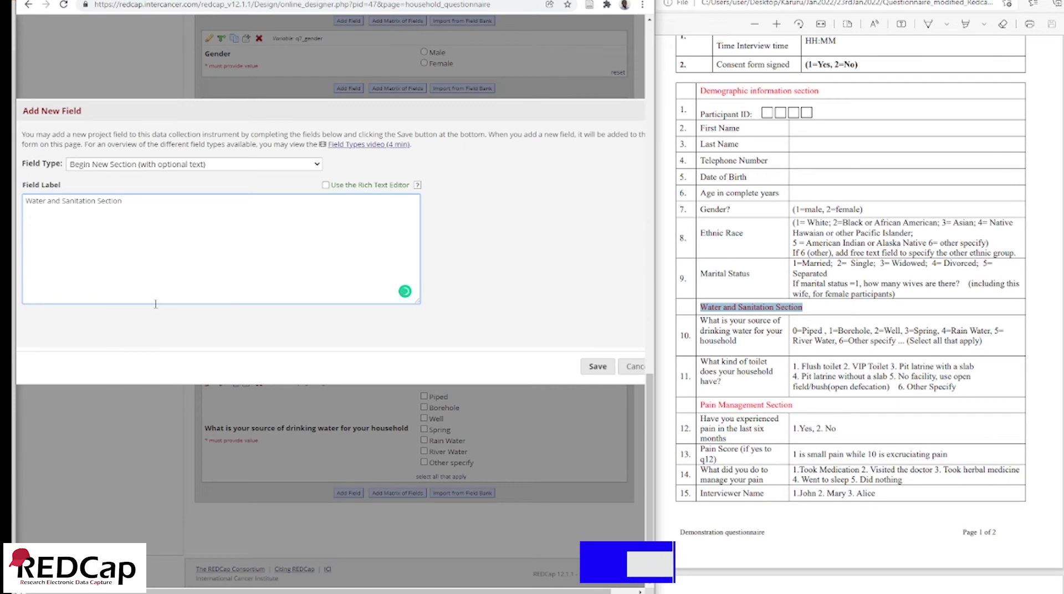
left_click(588, 366)
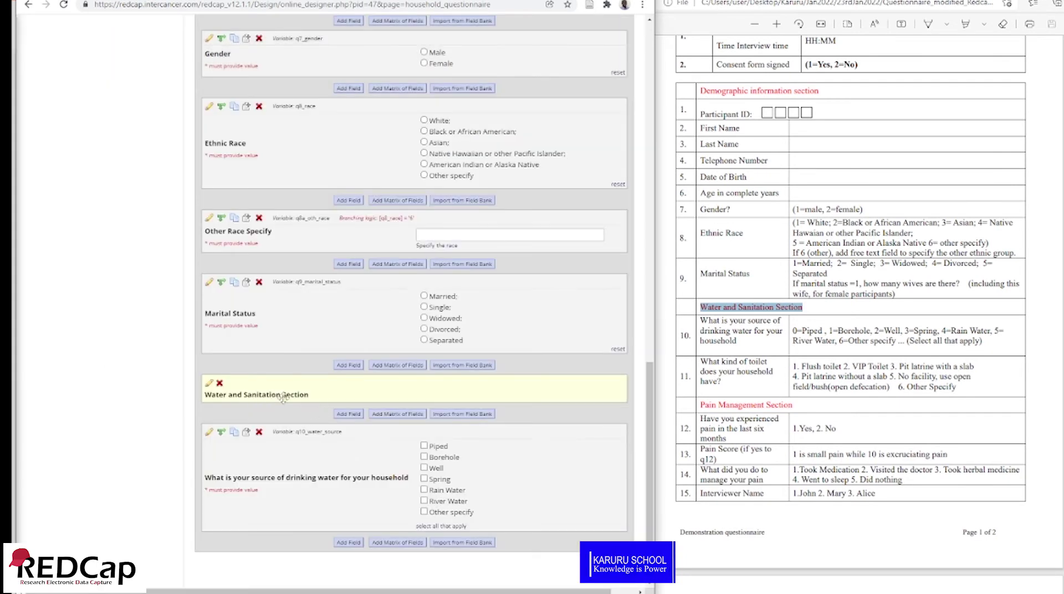
scroll(425, 396, "down", 1)
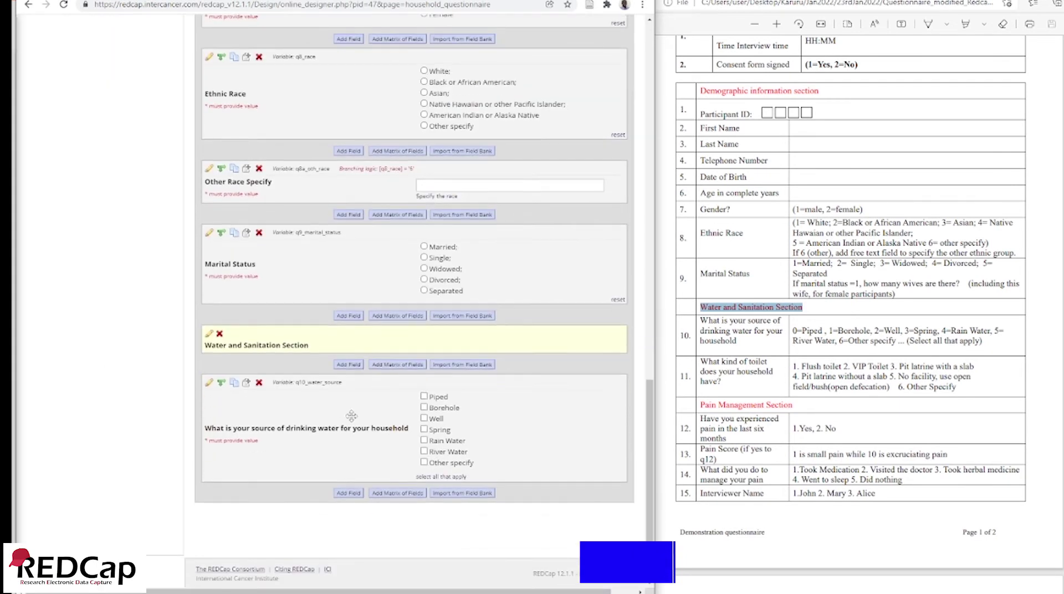
left_click(348, 493)
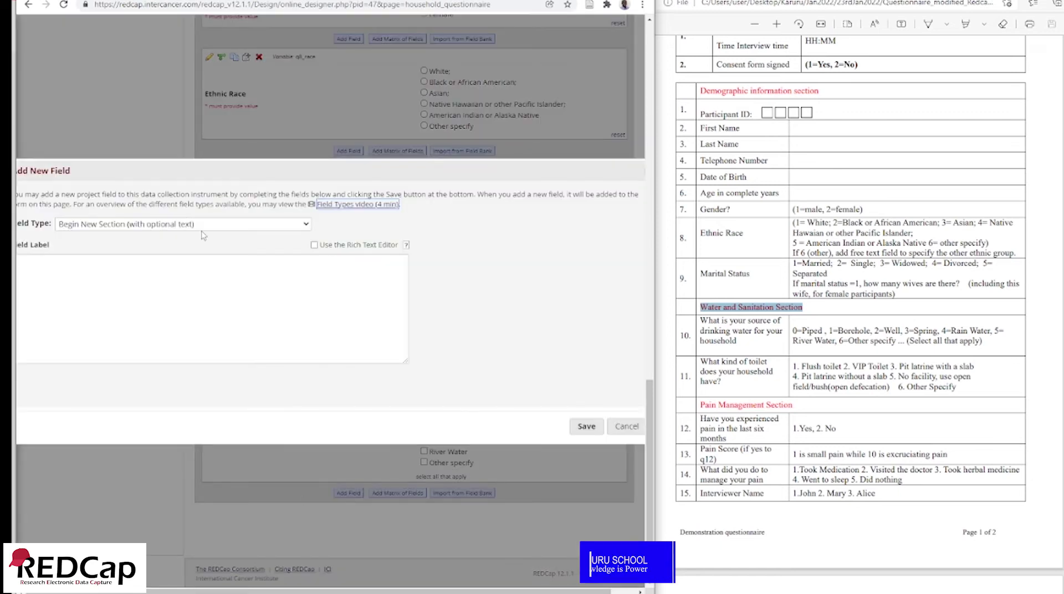
Paste question 11, 'What kind of toilet does your household have?', into the label on one line.
left_click_drag(229, 177, 248, 173)
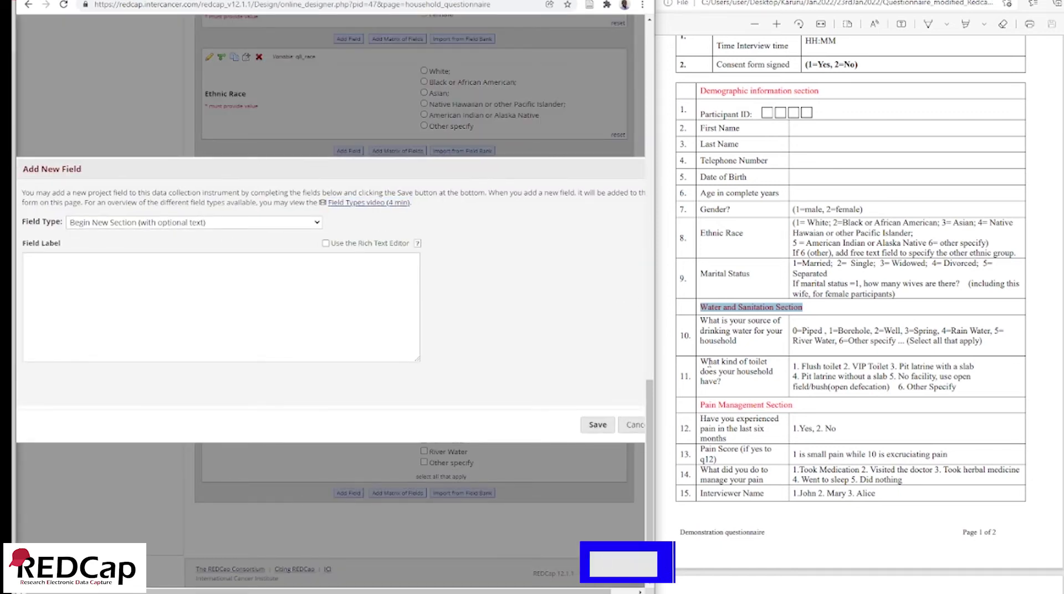
left_click_drag(703, 363, 721, 382)
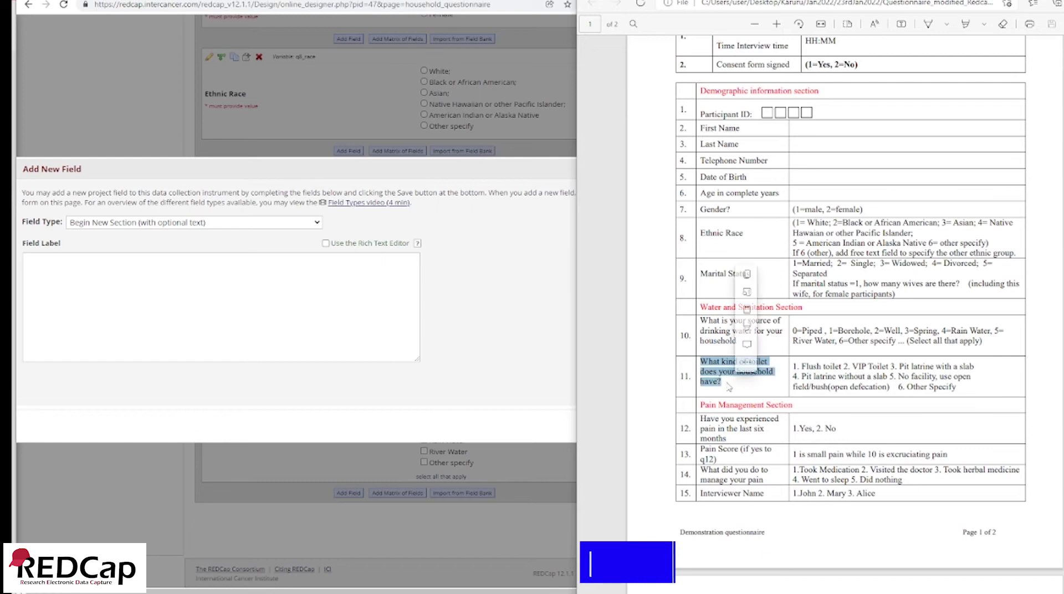
right_click(720, 370)
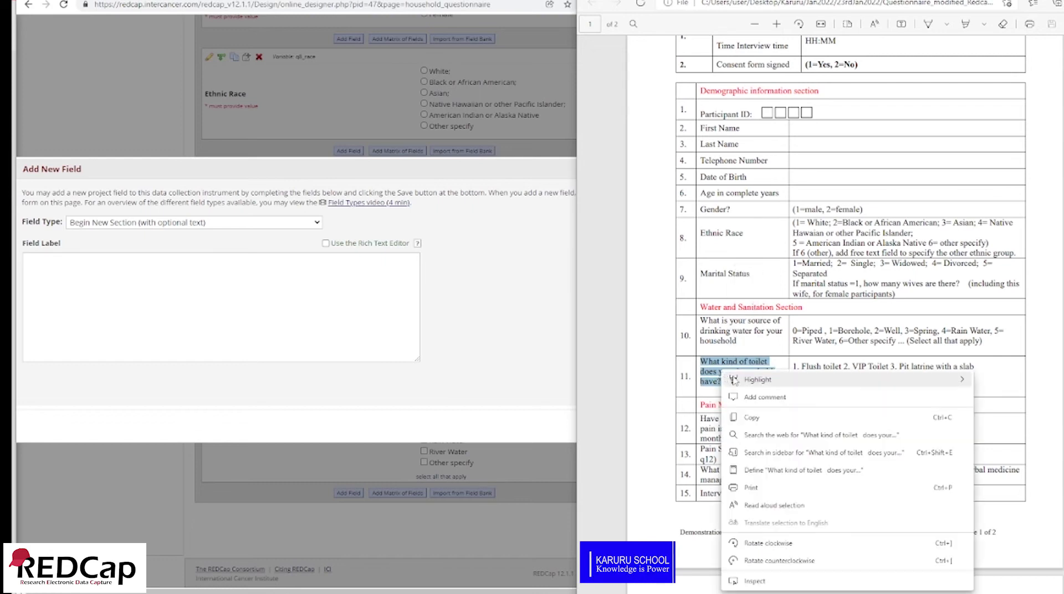
left_click(743, 416)
left_click(108, 293)
key("ctrl+v")
key("BackSpace")
key("BackSpace")
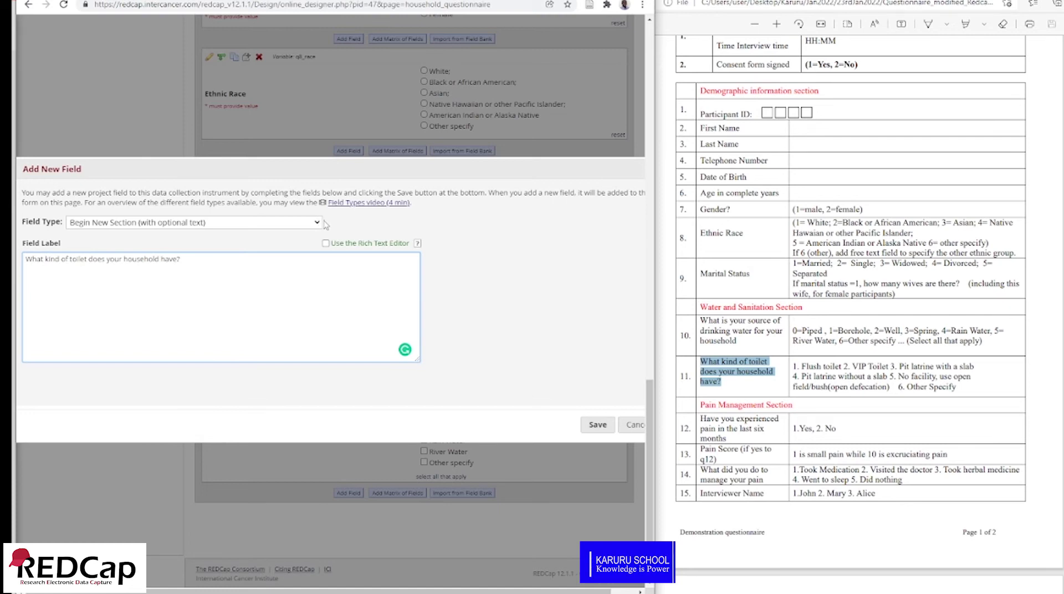
Make it a required drop-down list q11_toilet with the note 'Choose One response'.
left_click(318, 223)
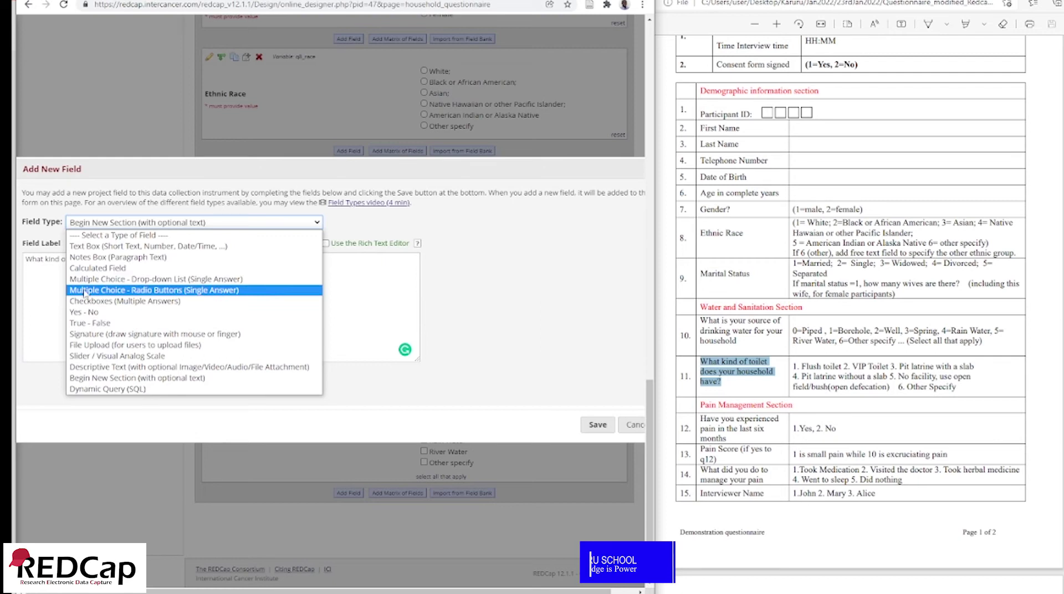
left_click(145, 280)
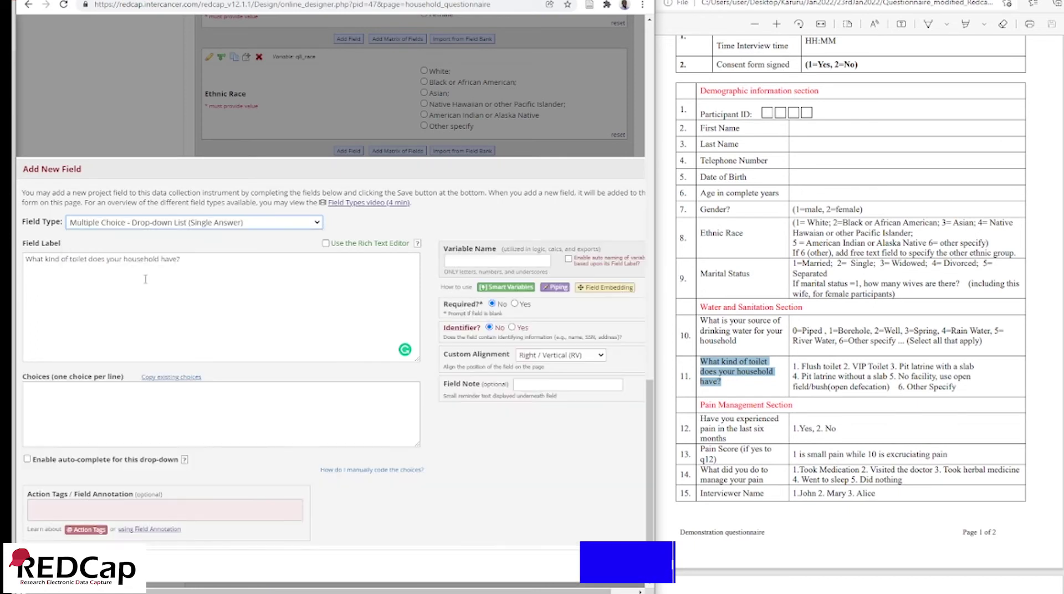
left_click(480, 260)
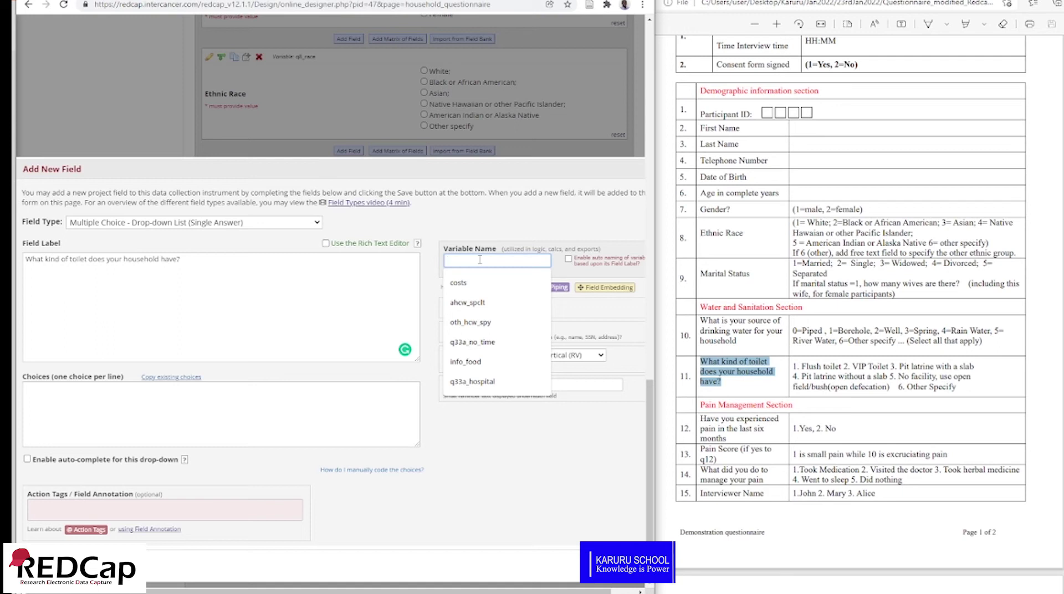
type("q1")
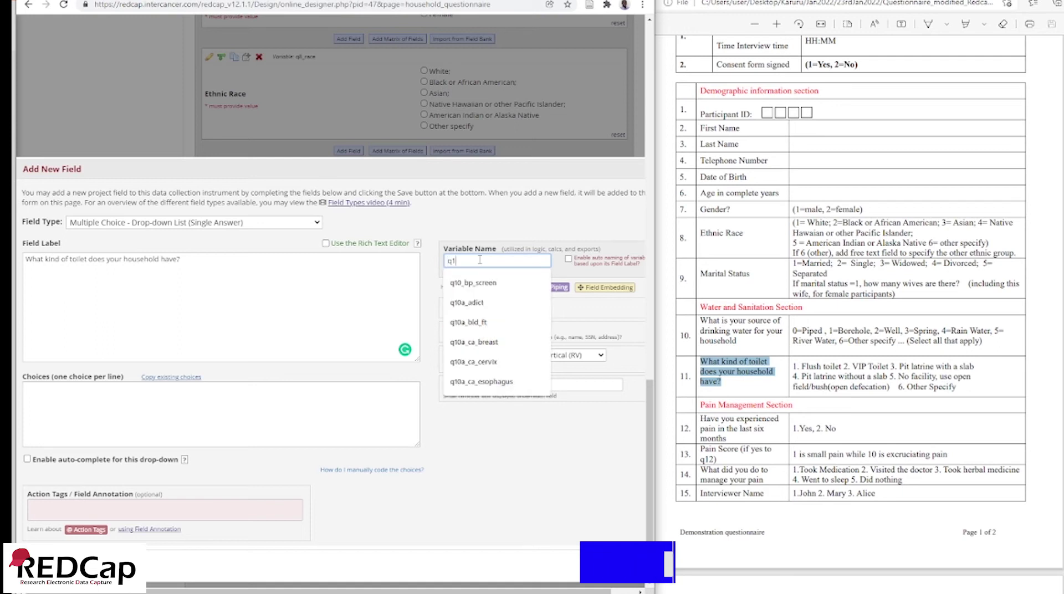
type("1_toilet")
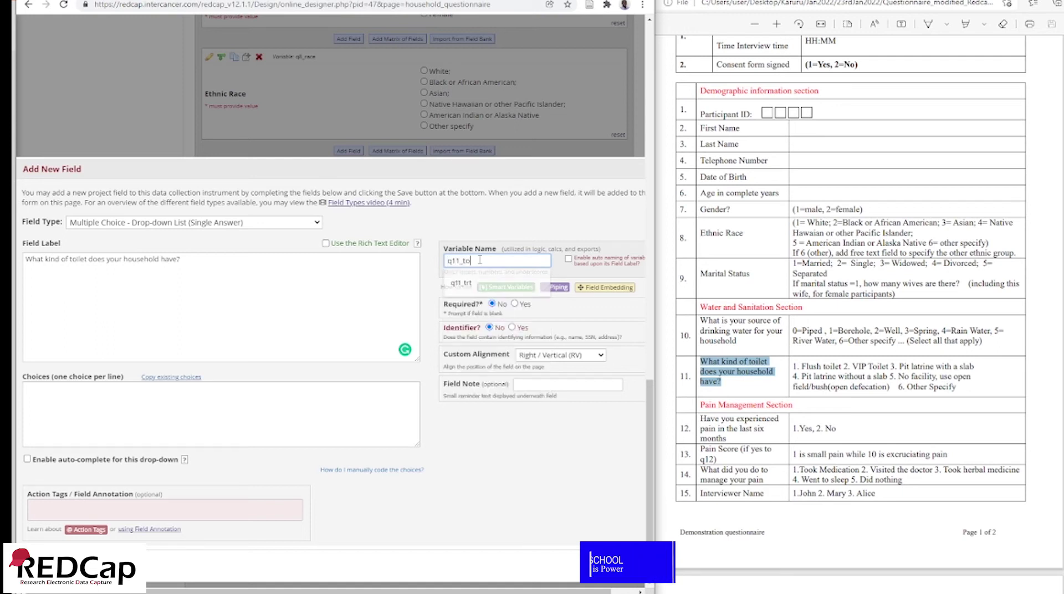
left_click(514, 304)
left_click(530, 385)
type("Choose One")
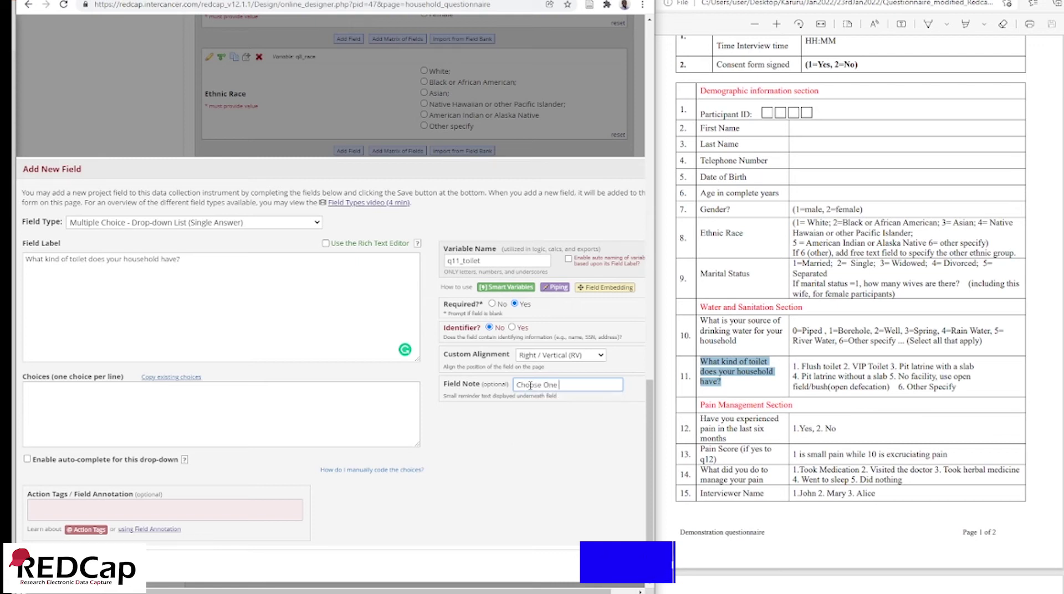
type(" response")
key("Tab")
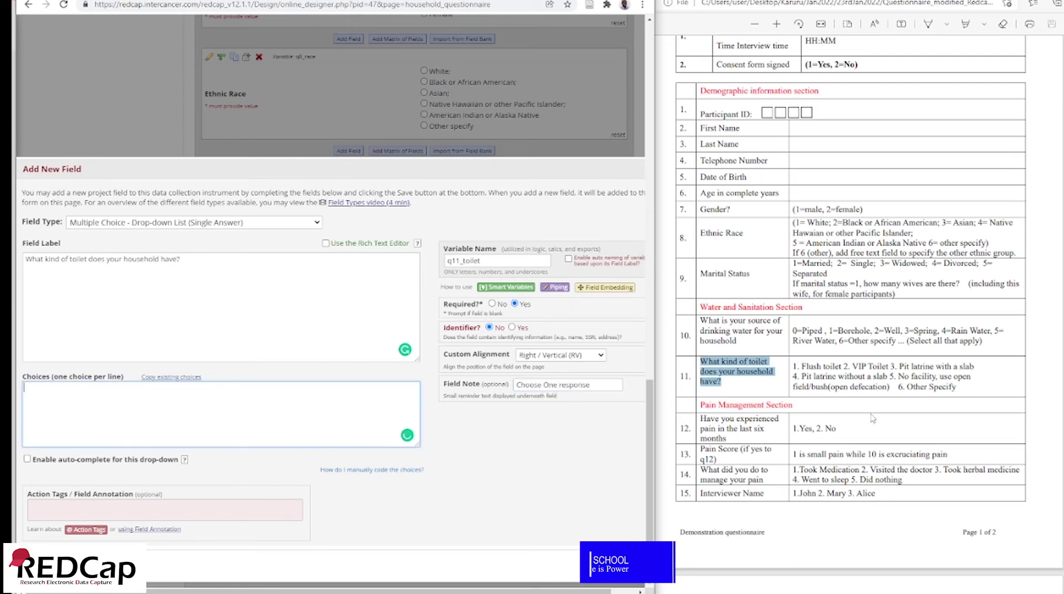
Copy question 11's toilet answer options from the PDF into the Choices box.
left_click(796, 366)
left_click_drag(795, 365, 956, 387)
right_click(823, 386)
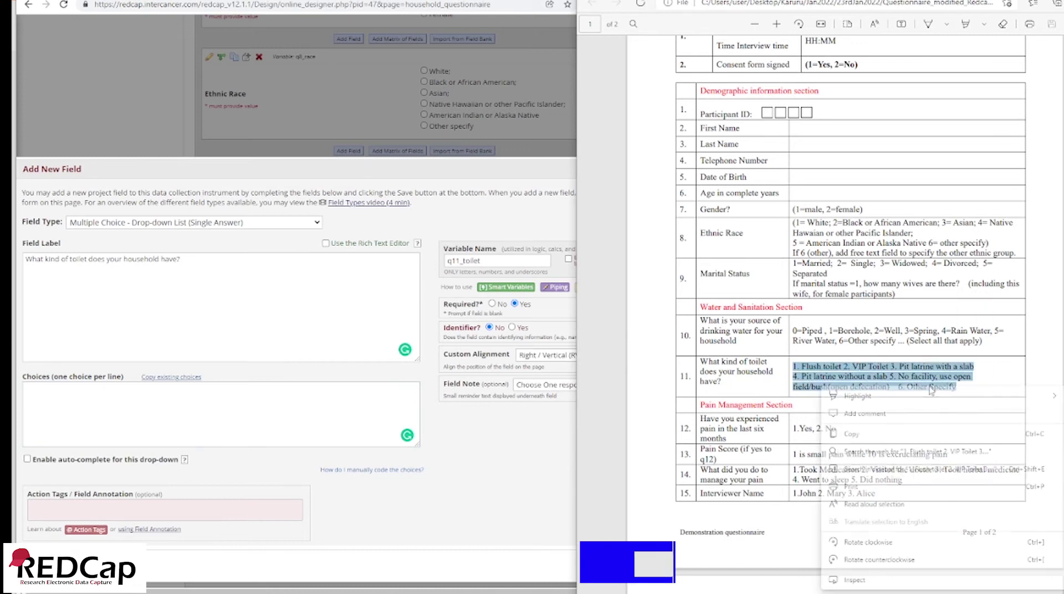
left_click(848, 436)
left_click(41, 421)
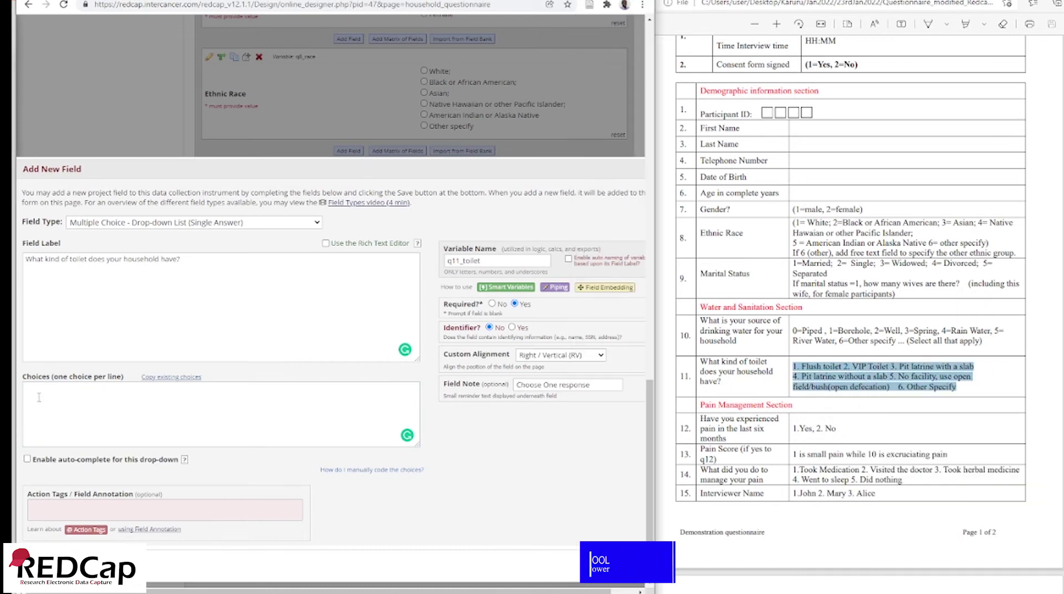
right_click(41, 421)
left_click(73, 481)
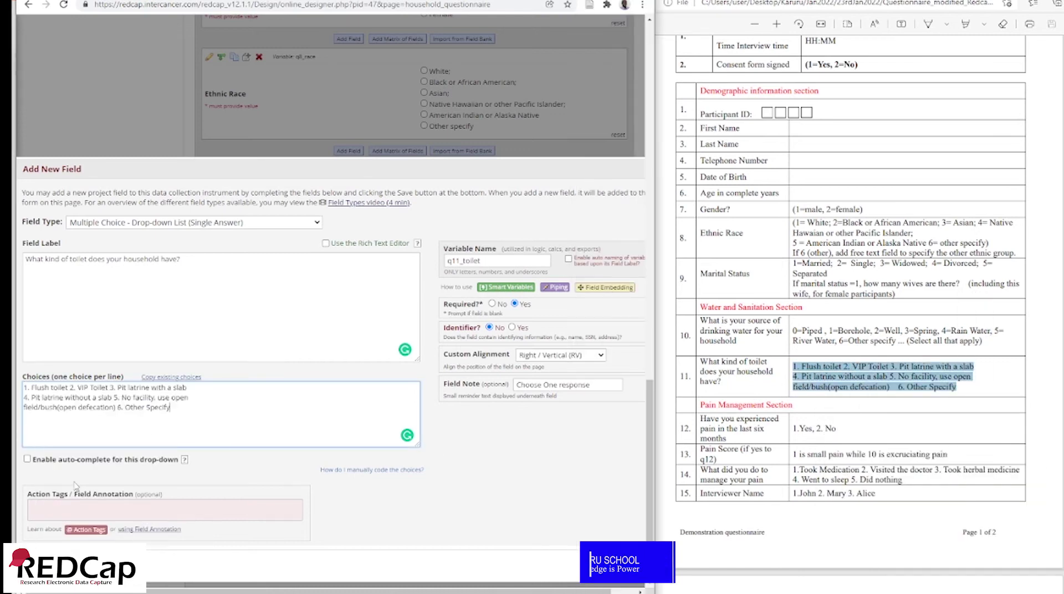
Renumber choices 1 and 2 with periods and put choices 2 and 3 on their own lines.
left_click(31, 387)
key("BackSpace")
key("BackSpace")
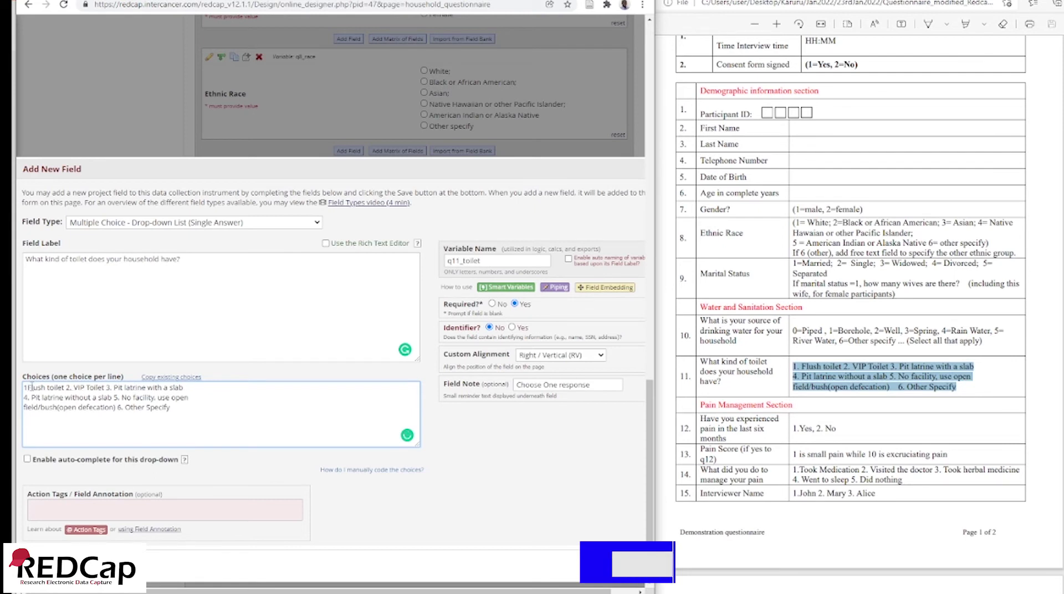
type(".")
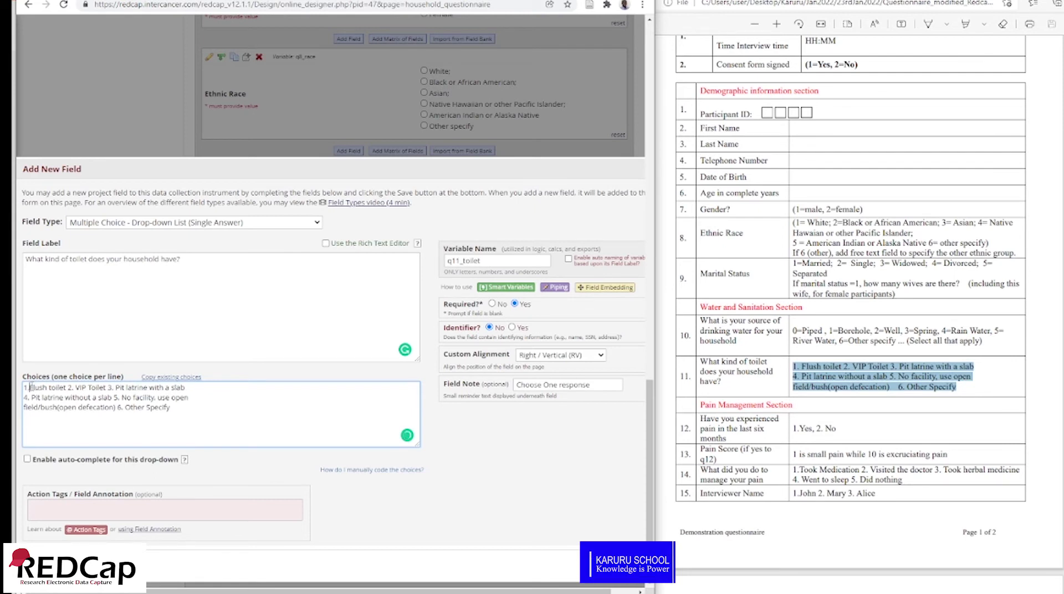
left_click(70, 387)
key("Return")
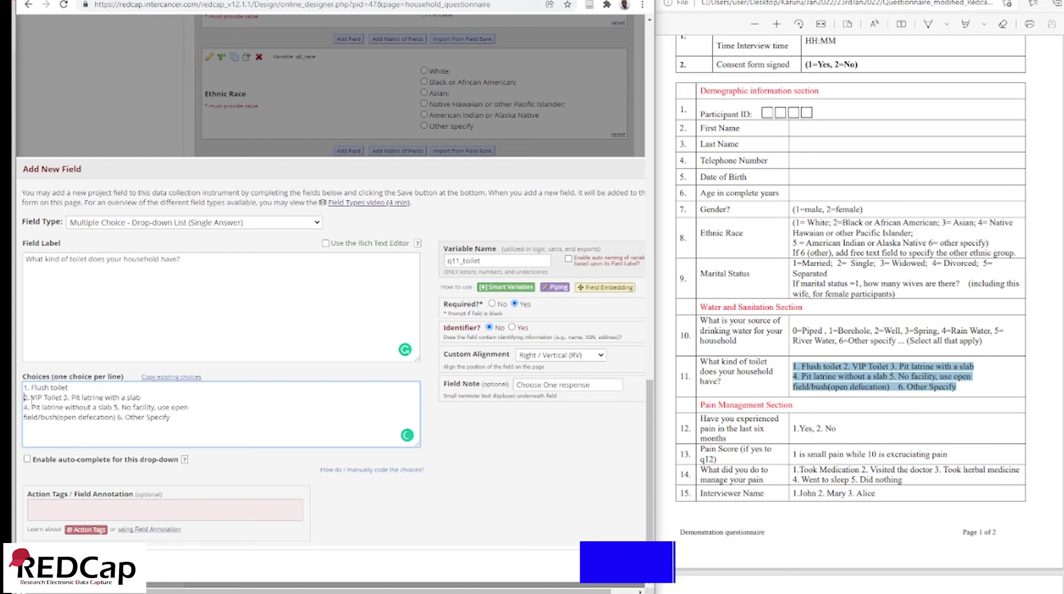
left_click(32, 399)
key("BackSpace")
key("BackSpace")
type(".")
left_click(64, 397)
key("Return")
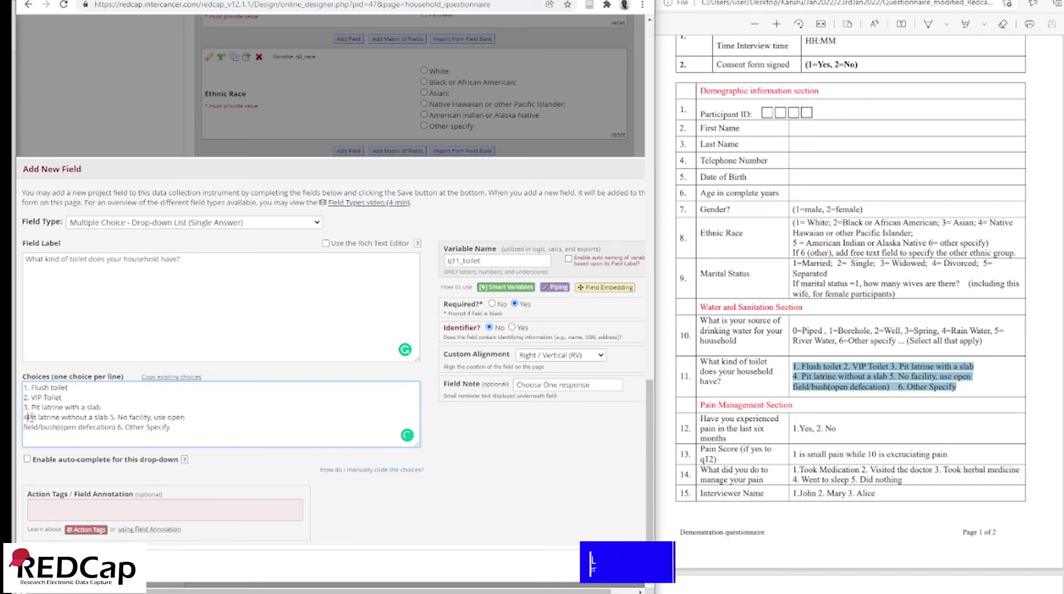
Put choice 5 and '6. Other Specify' on their own lines and tidy the spacing.
left_click(116, 416)
key("Return")
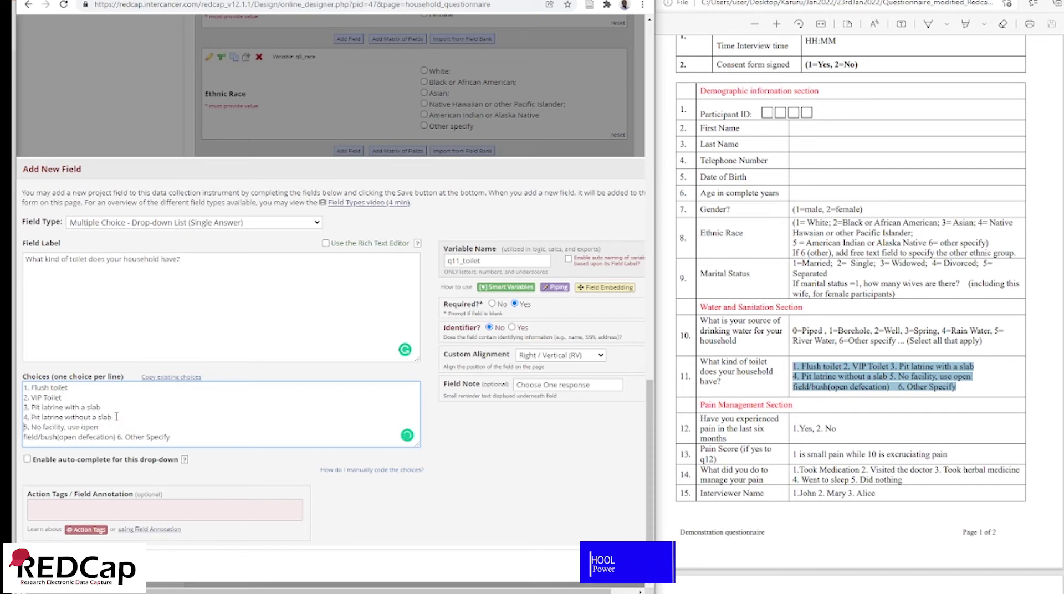
key("BackSpace")
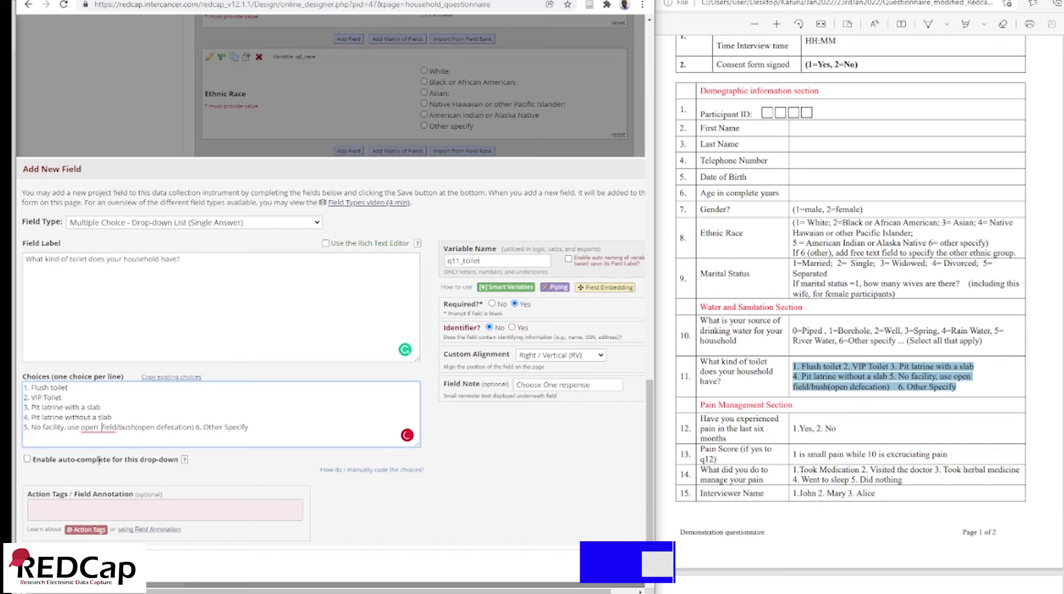
key("BackSpace")
left_click(195, 427)
key("Return")
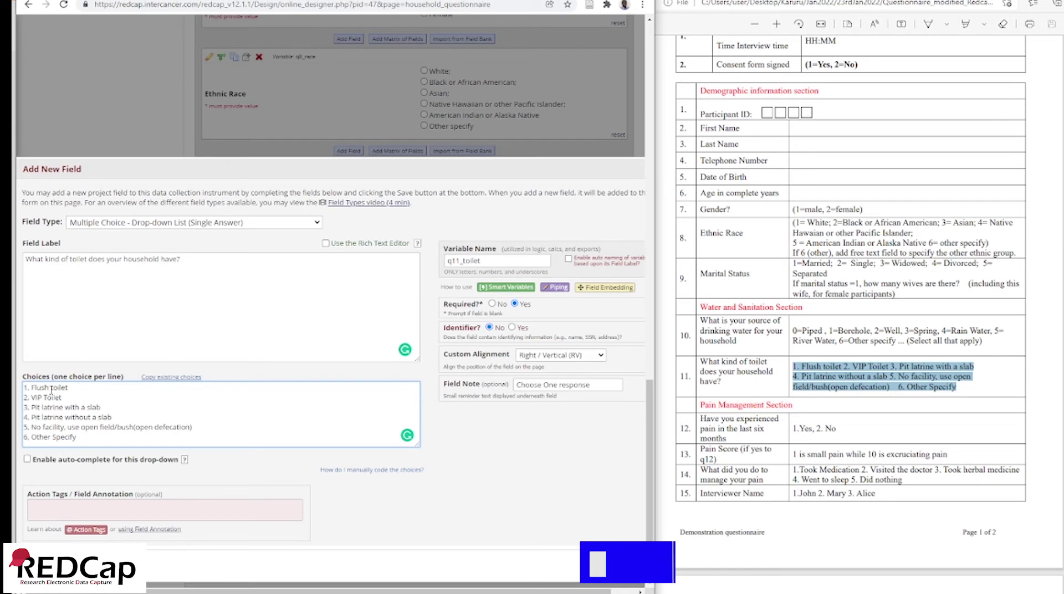
left_click(30, 397)
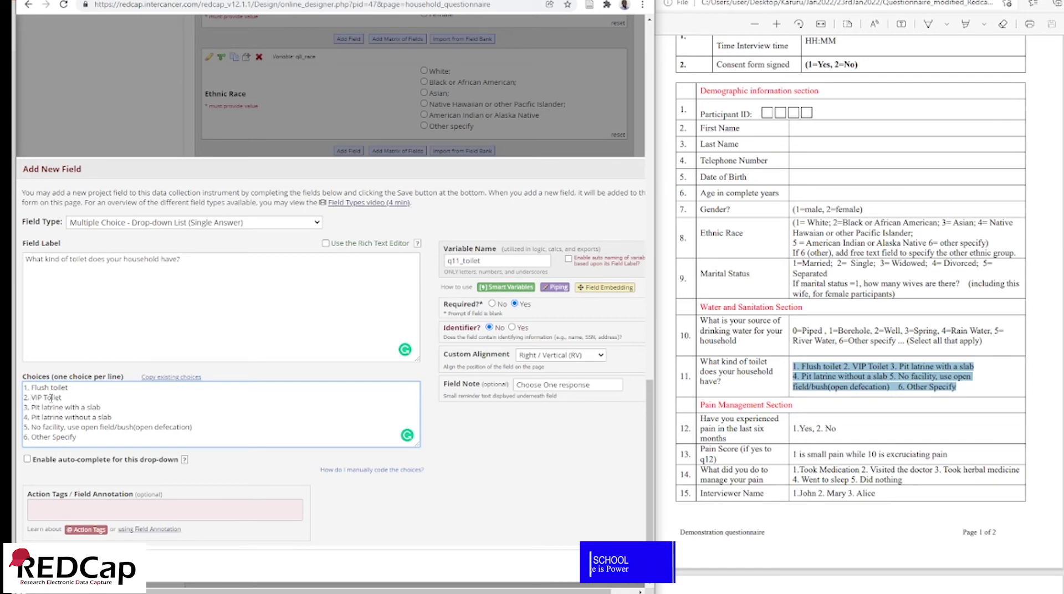
left_click(28, 437)
Save the q11_toilet dropdown and preview its six answer options on the form.
left_click(557, 563)
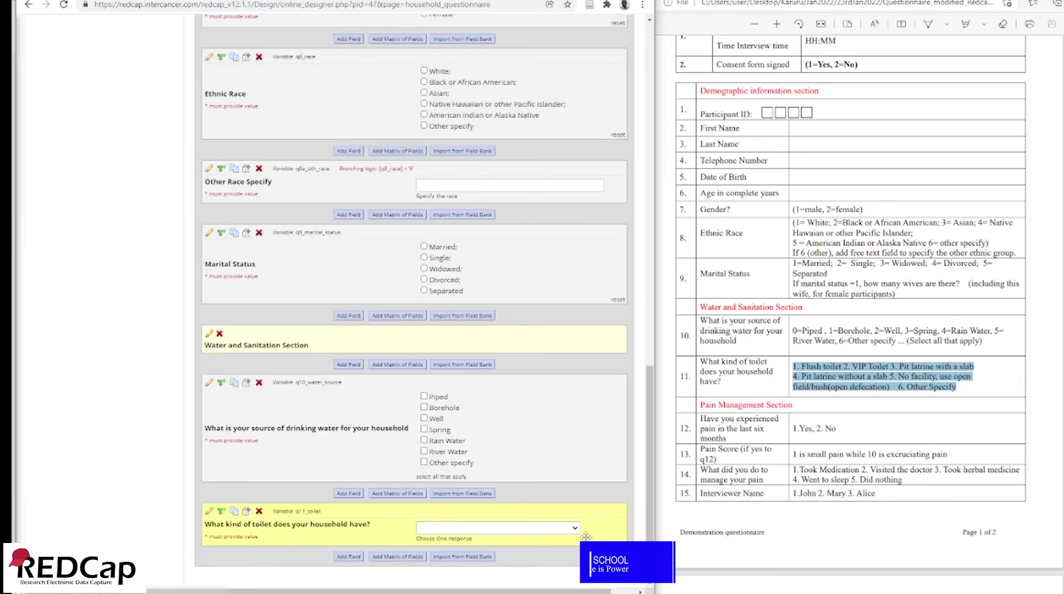
scroll(601, 450, "down", 2)
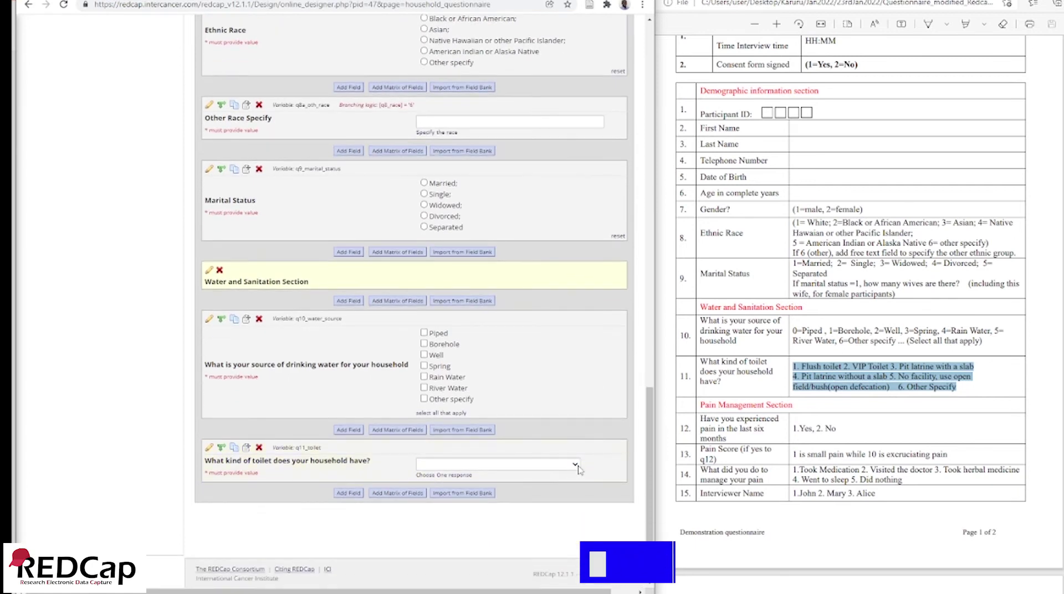
left_click(575, 466)
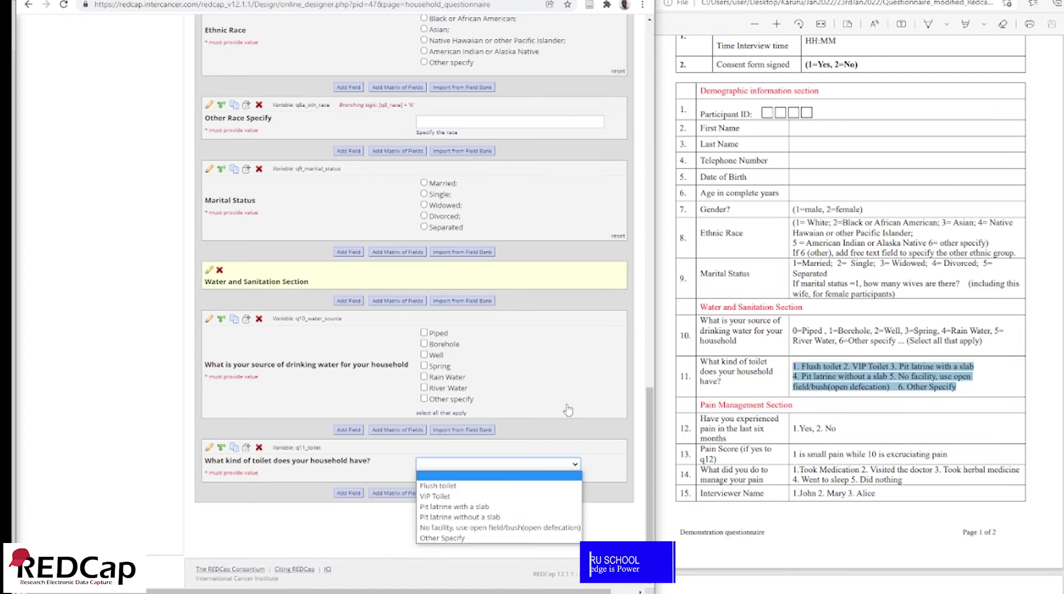
left_click(566, 433)
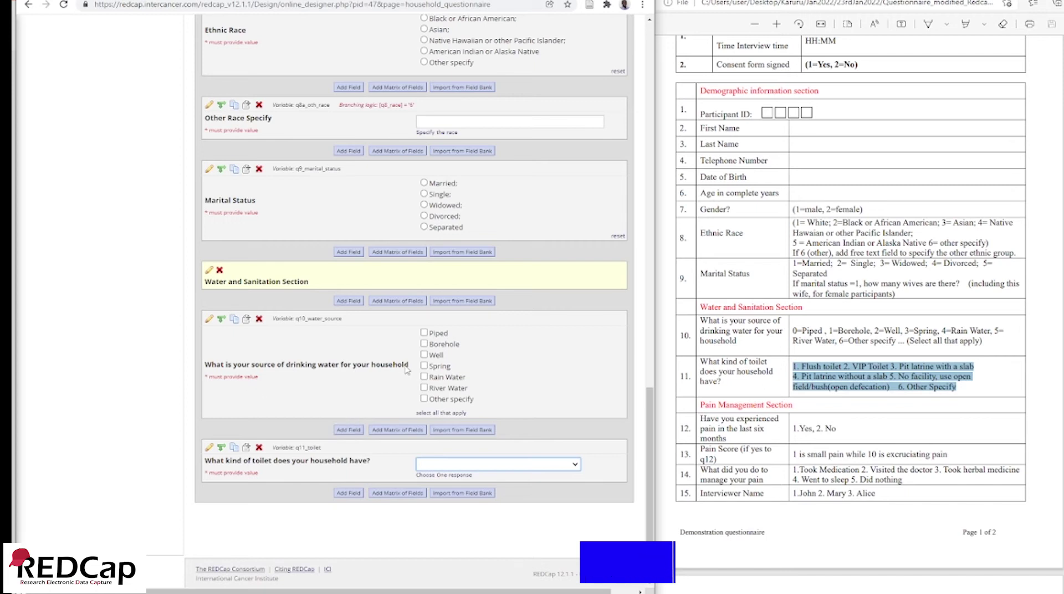
left_click(383, 366)
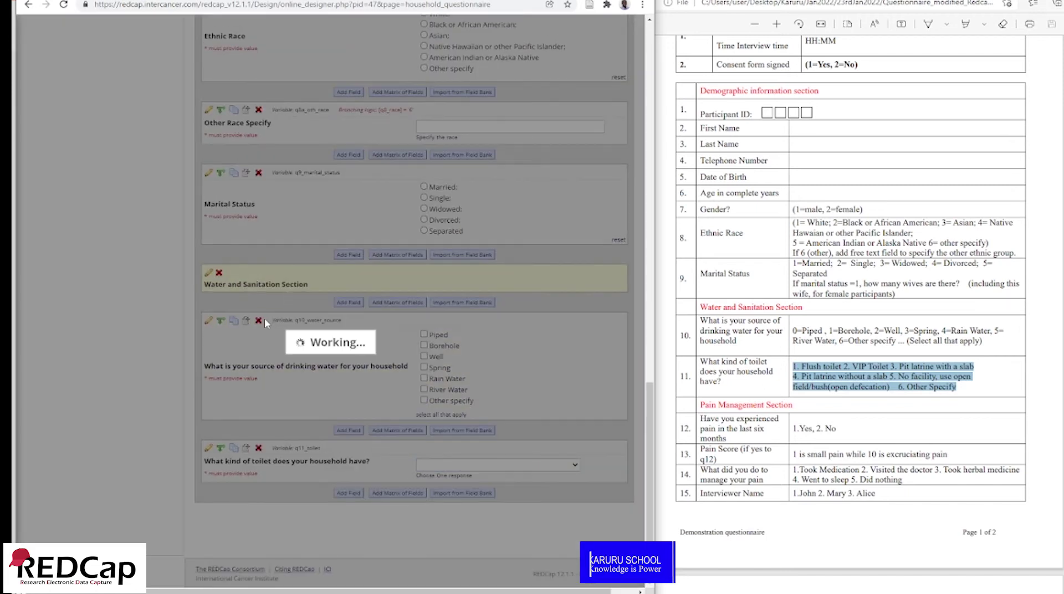
Copy the water-source question's wording and add a new Text Box field below it.
left_click(210, 319)
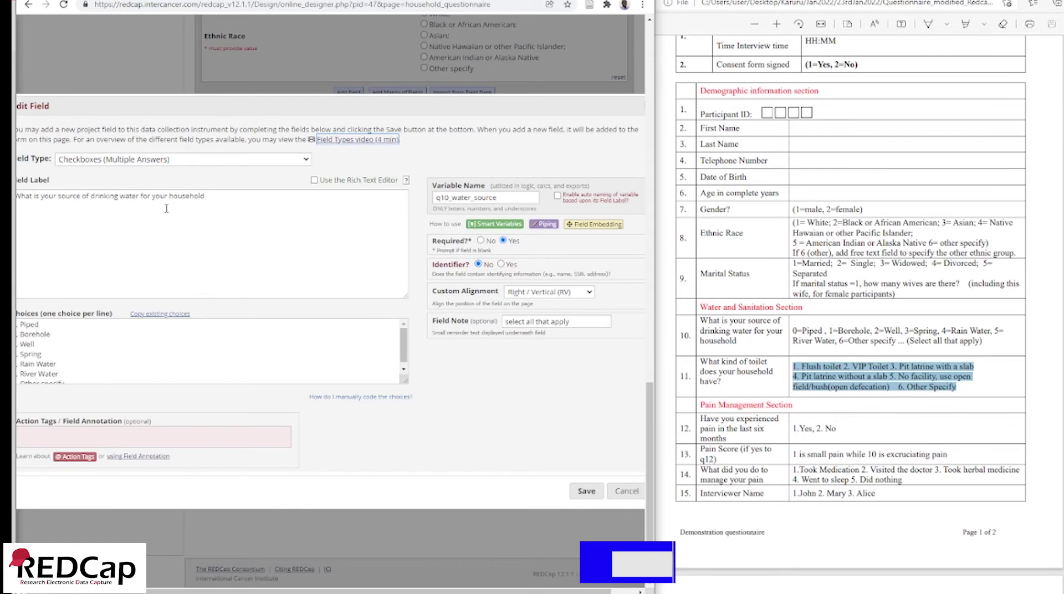
left_click_drag(202, 196, 17, 196)
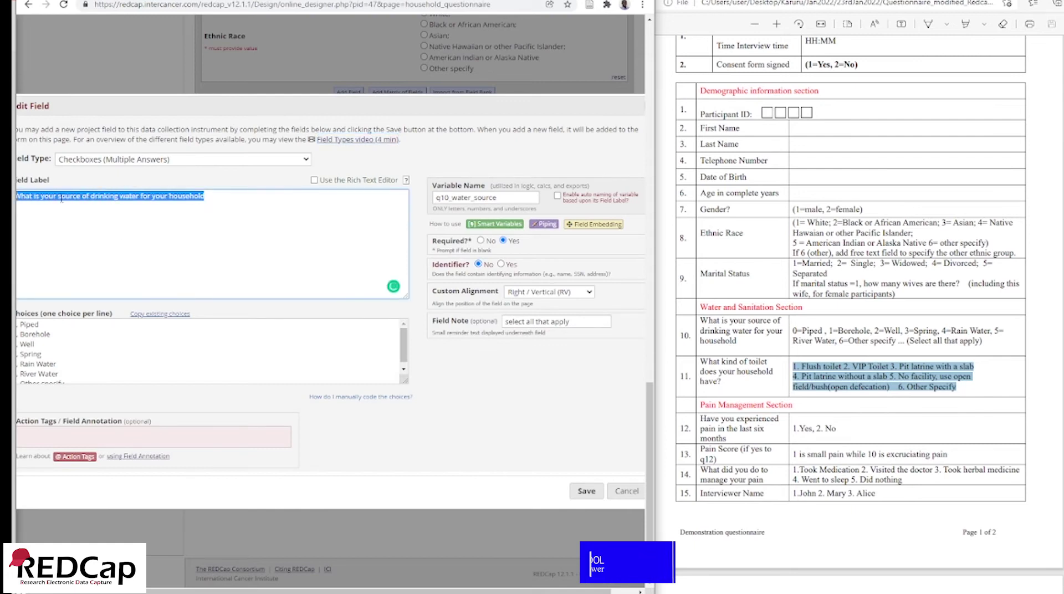
left_click(587, 491)
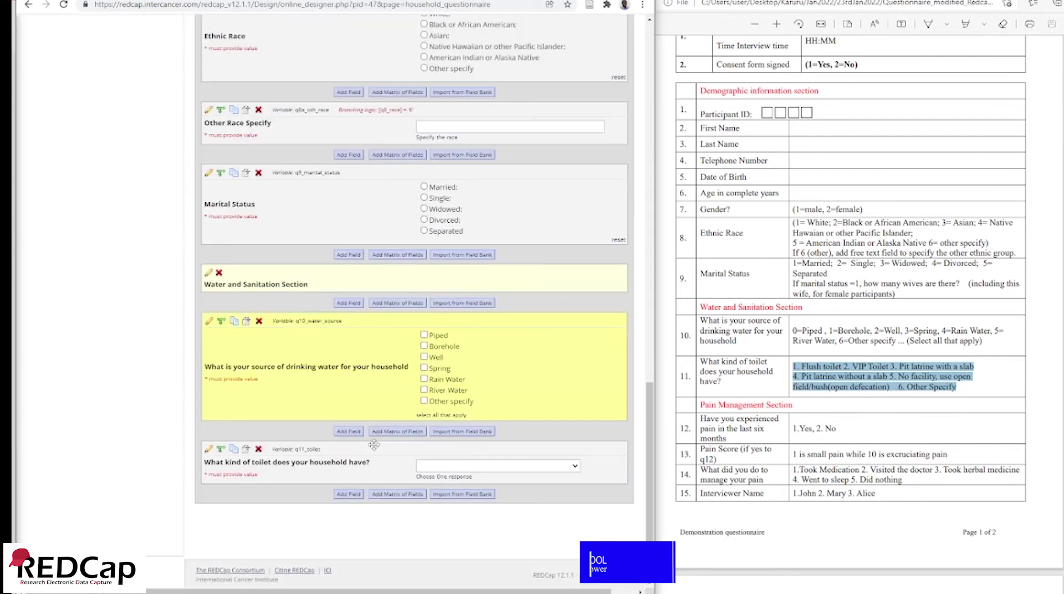
left_click(349, 432)
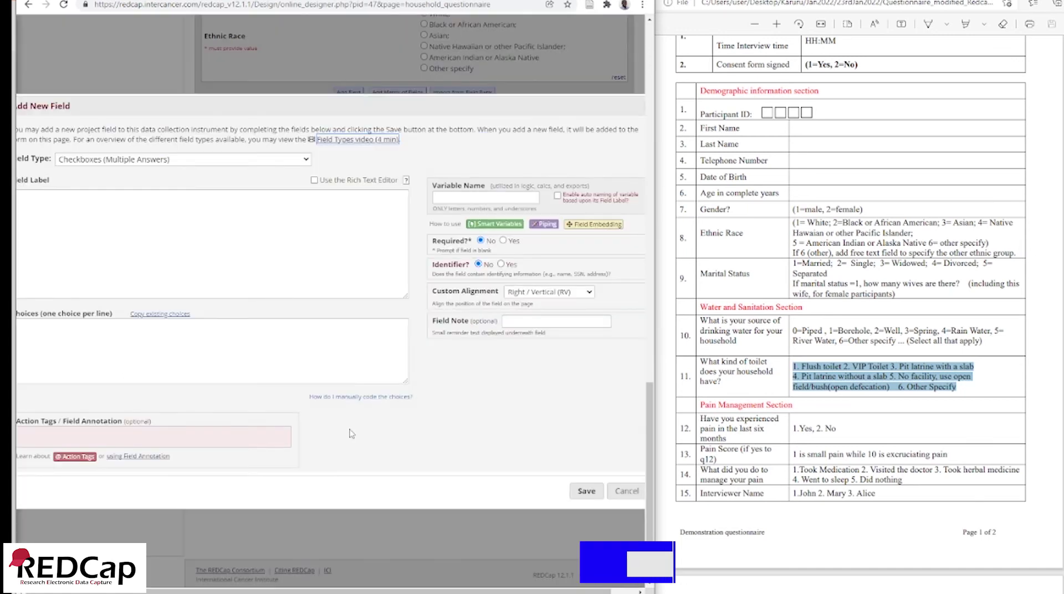
left_click(306, 159)
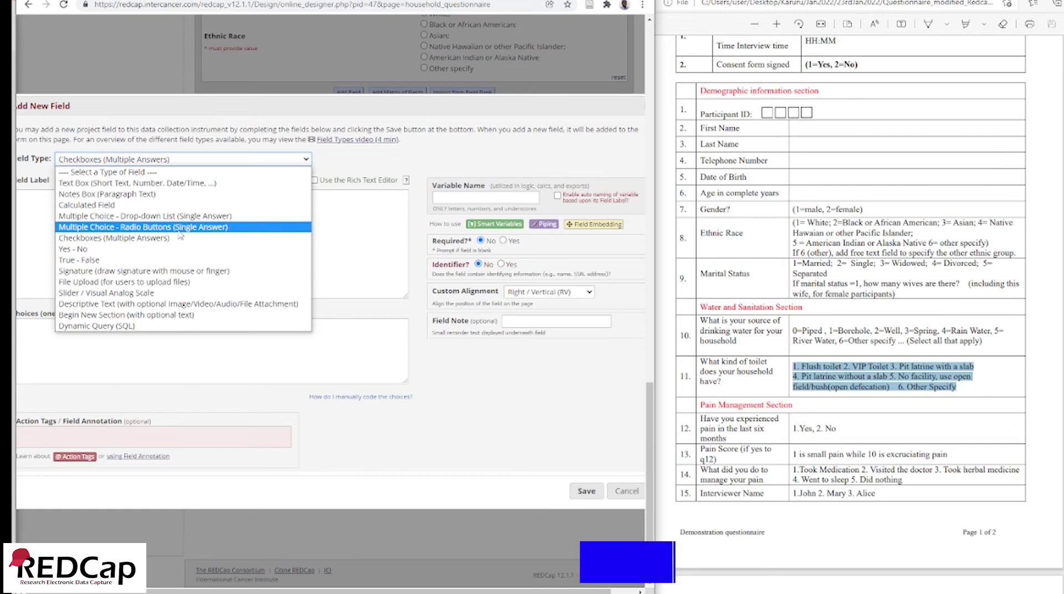
left_click(122, 185)
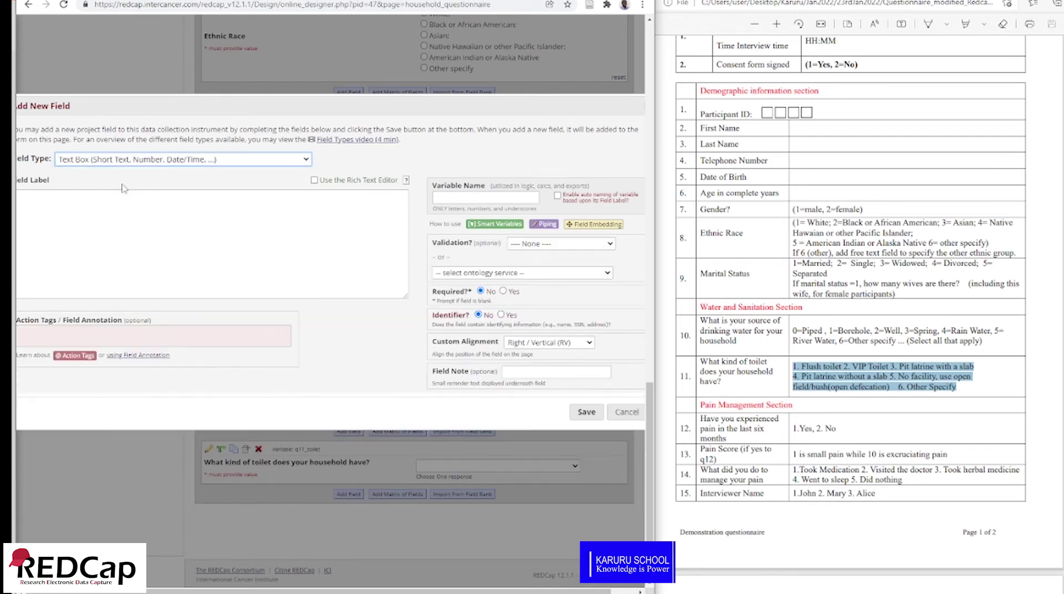
Paste the label and reword it to ask for the other drinking-water source, ending 'Specify'.
right_click(56, 204)
left_click(82, 287)
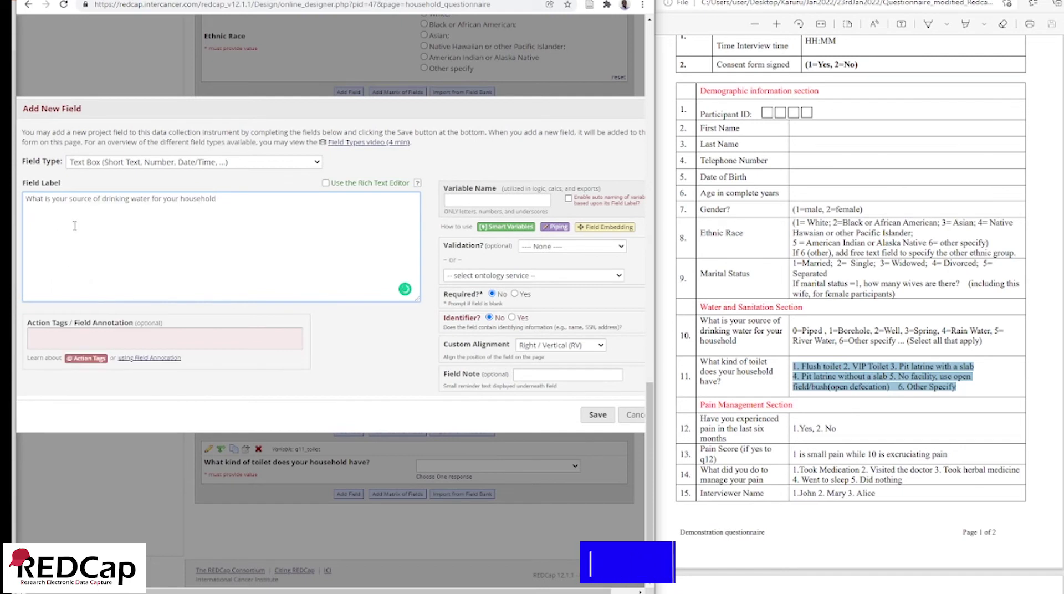
left_click_drag(26, 199, 44, 198)
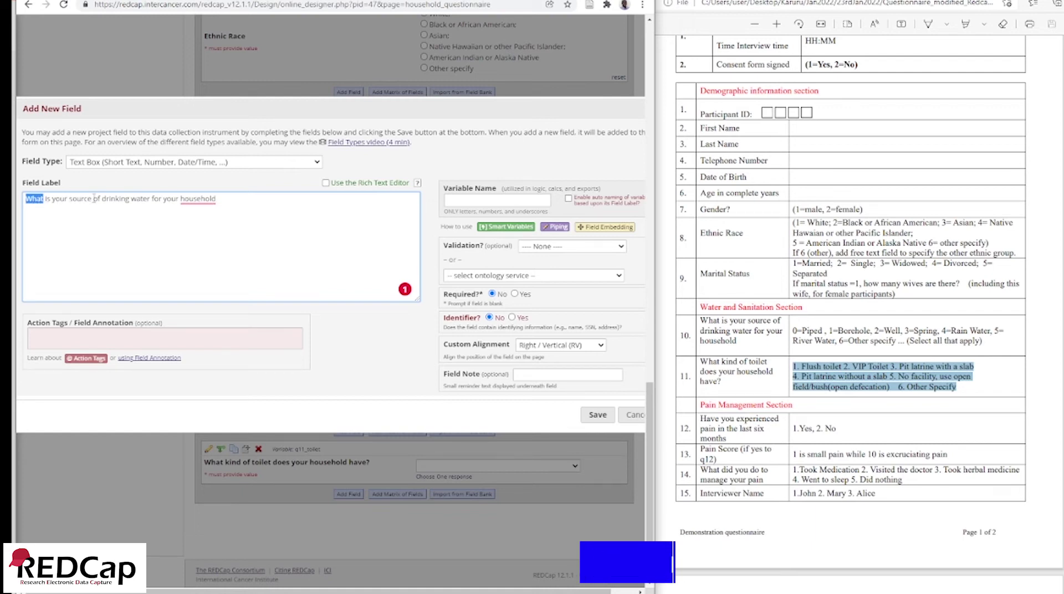
mouse_move(190, 202)
left_click(199, 248)
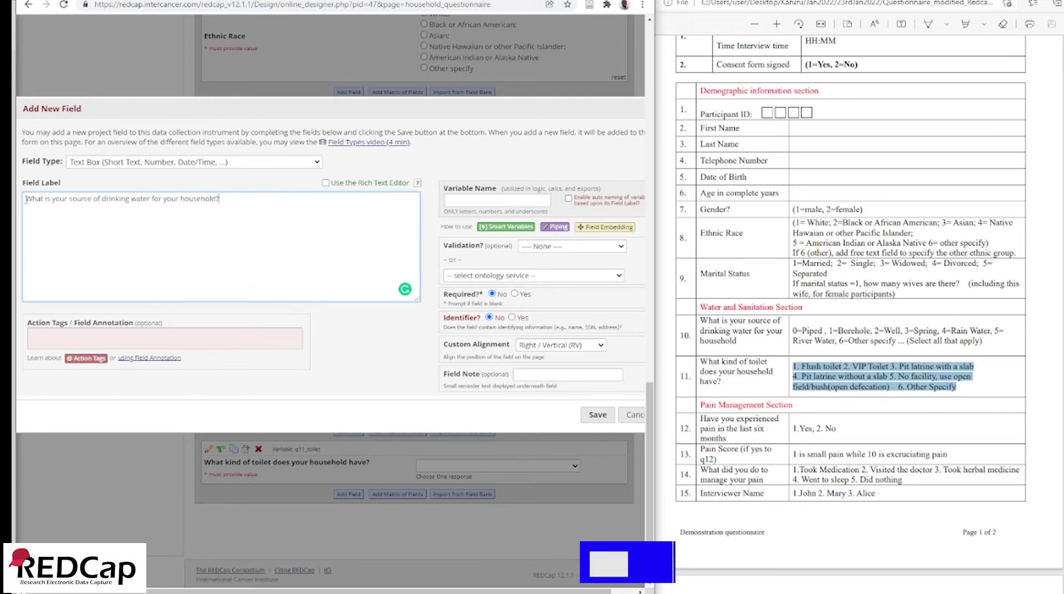
left_click_drag(52, 201, 66, 203)
type("the othe")
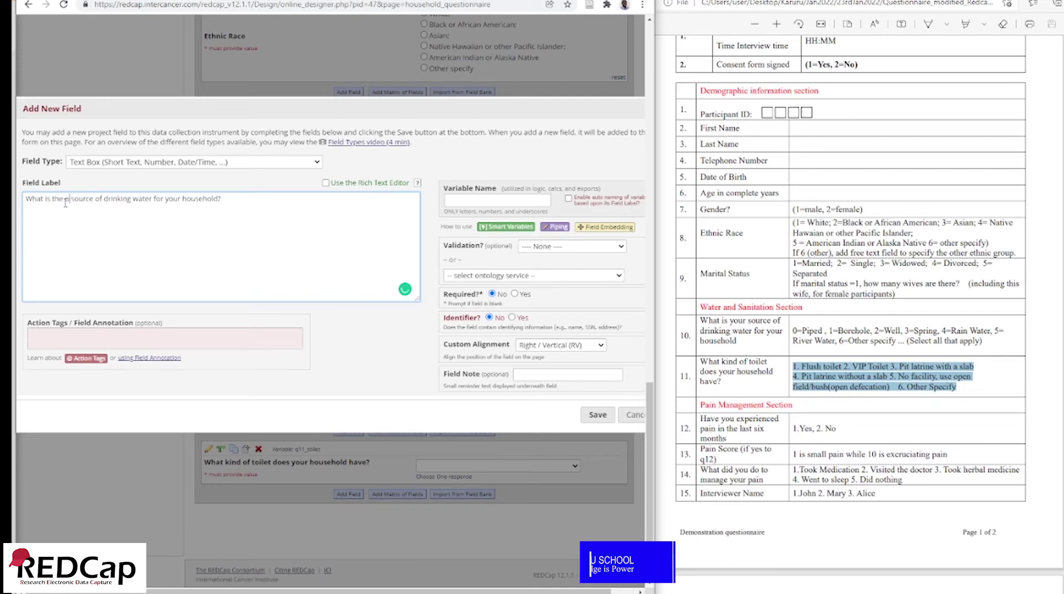
type("r")
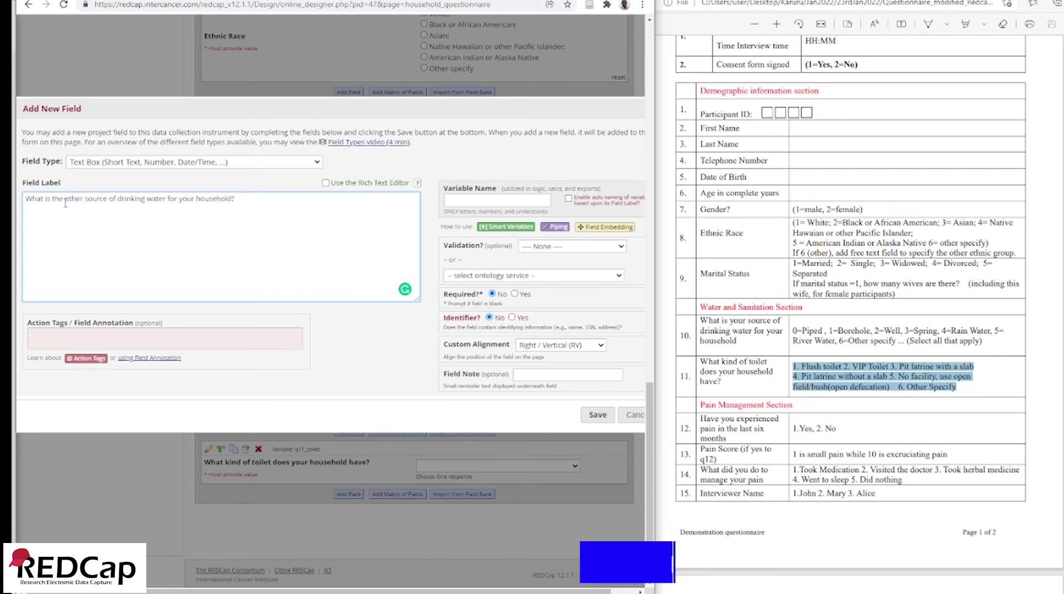
left_click(237, 199)
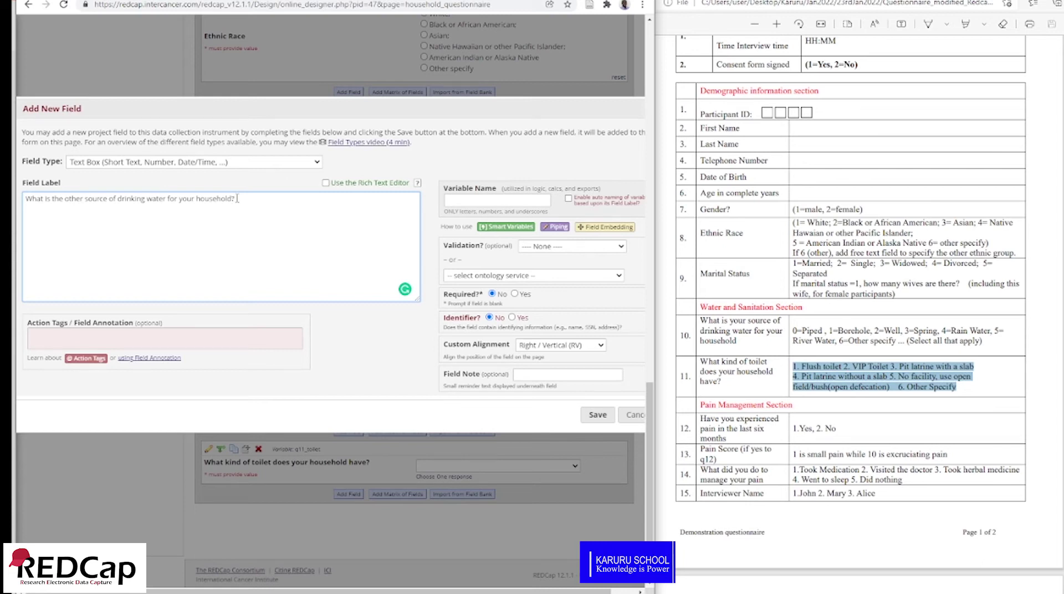
type("Specify")
Name the variable q10a_oth_wat, make it required, add a field note, and save.
left_click(457, 200)
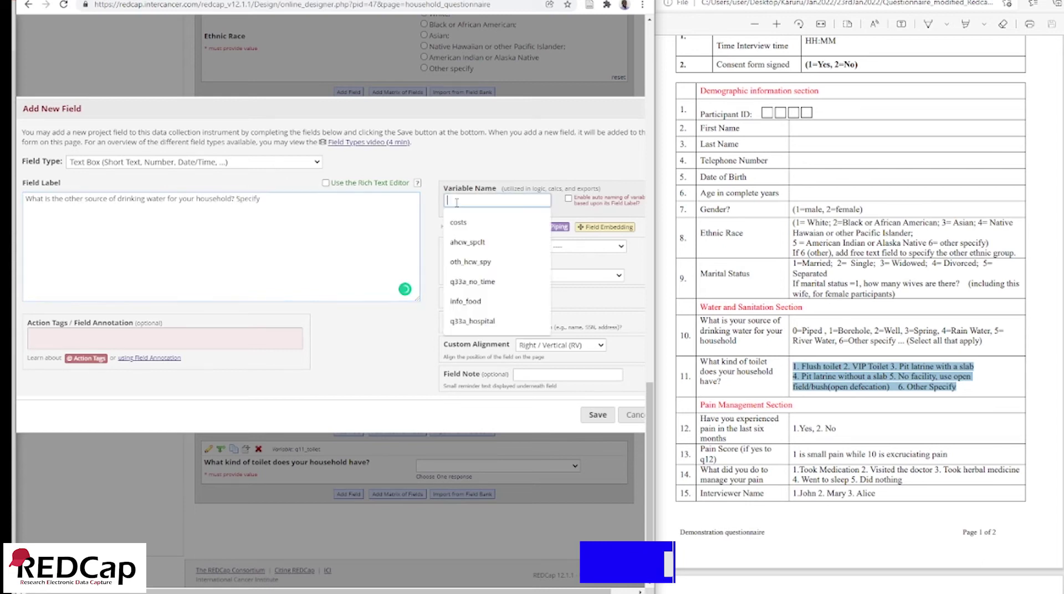
type("q")
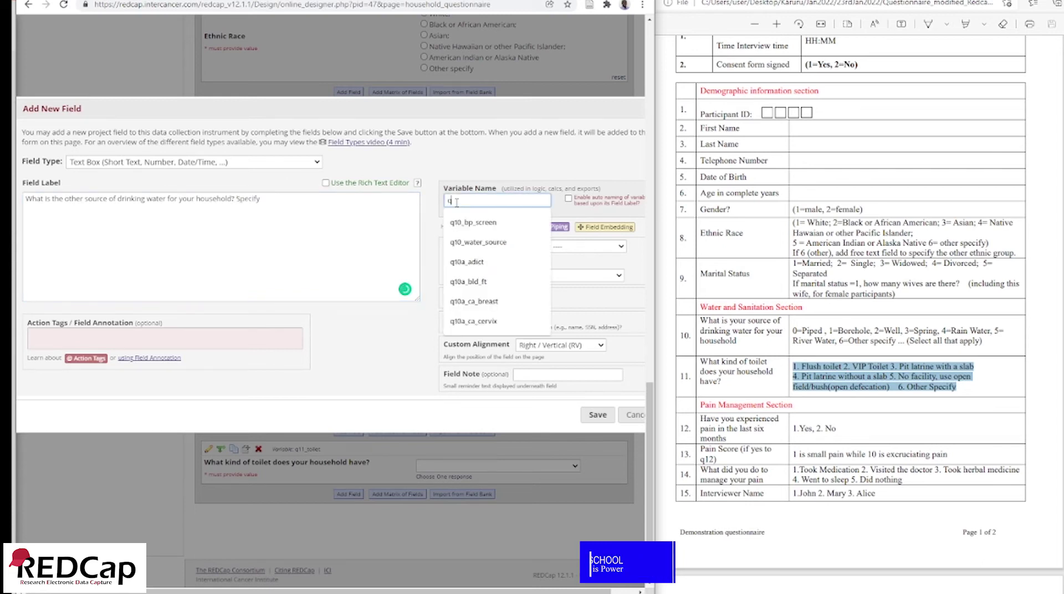
type("10a_oth_wat")
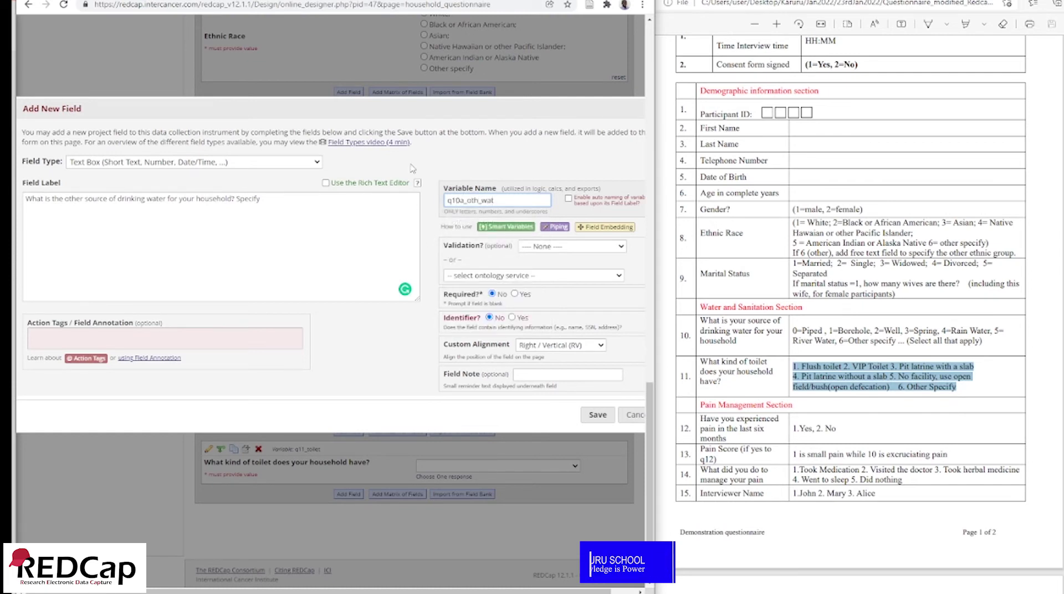
left_click(515, 294)
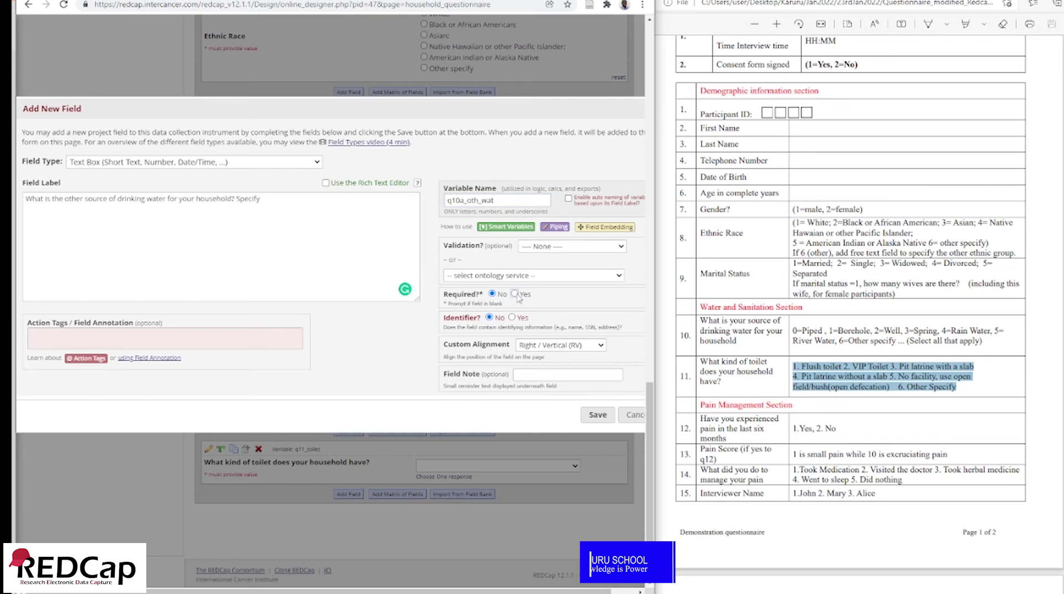
left_click(539, 375)
type("Specify")
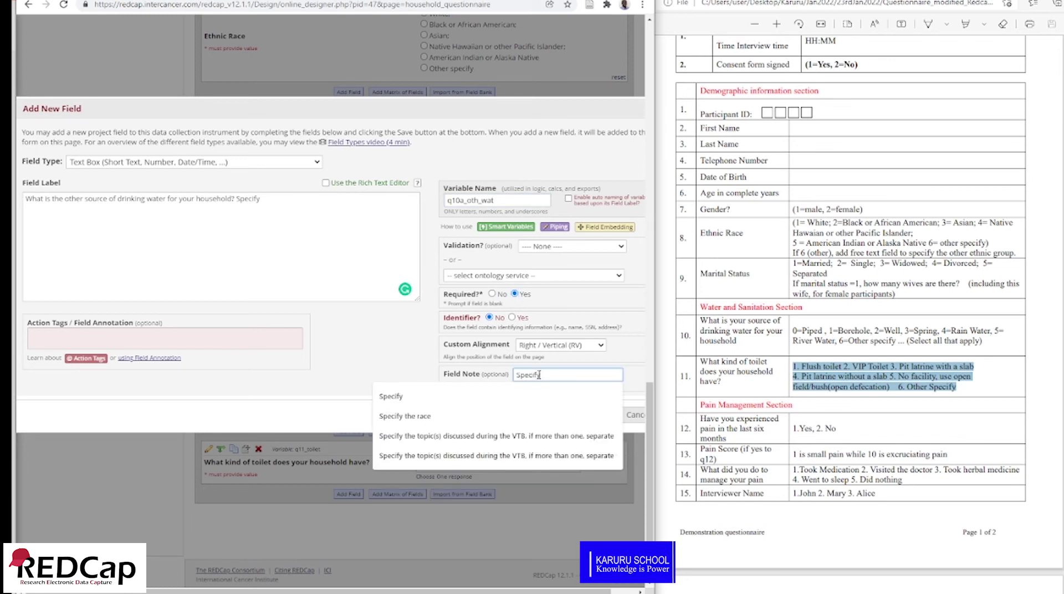
type(" the source of w")
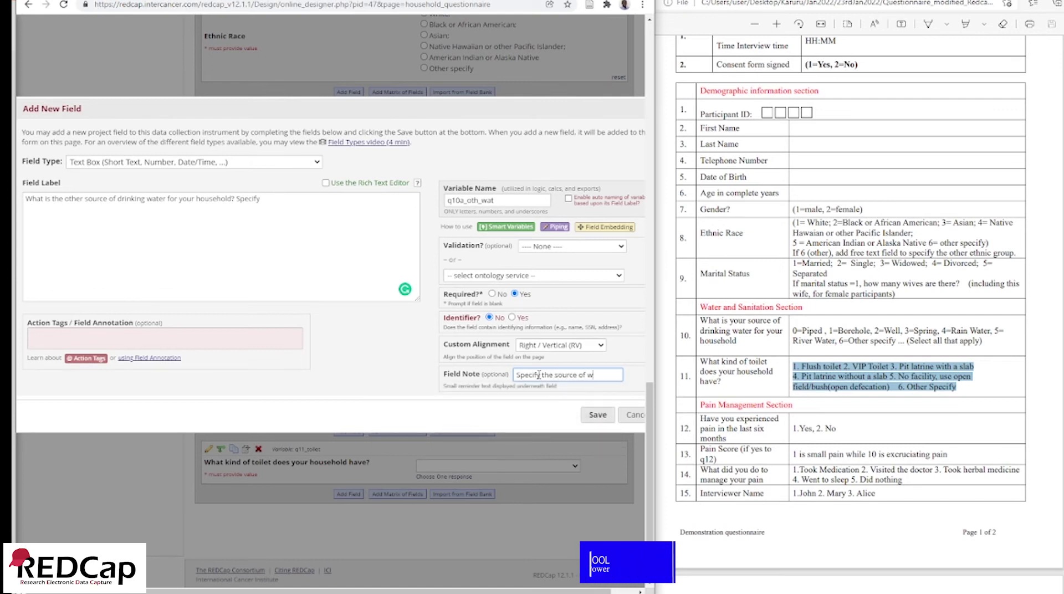
type("er")
left_click(598, 414)
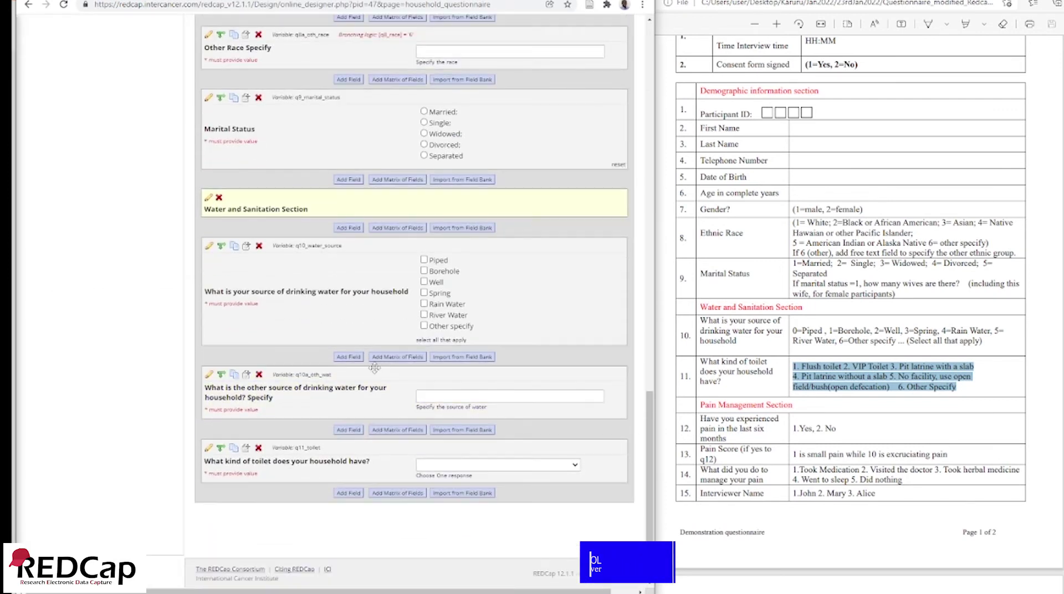
Add drag-and-drop branching logic so q10a_oth_wat shows only for water source Other specify (7).
left_click(221, 375)
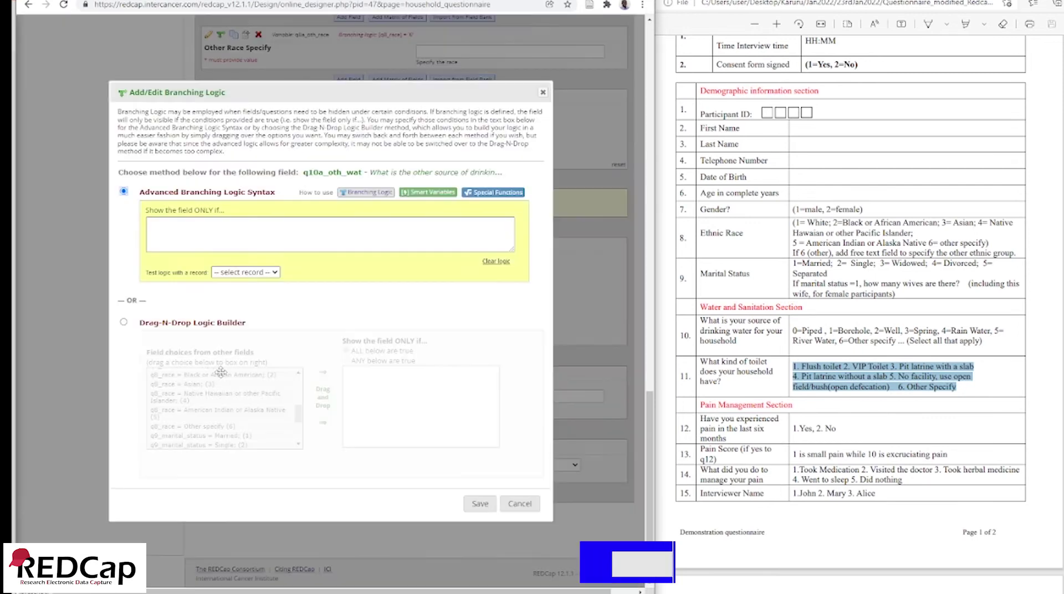
left_click(123, 322)
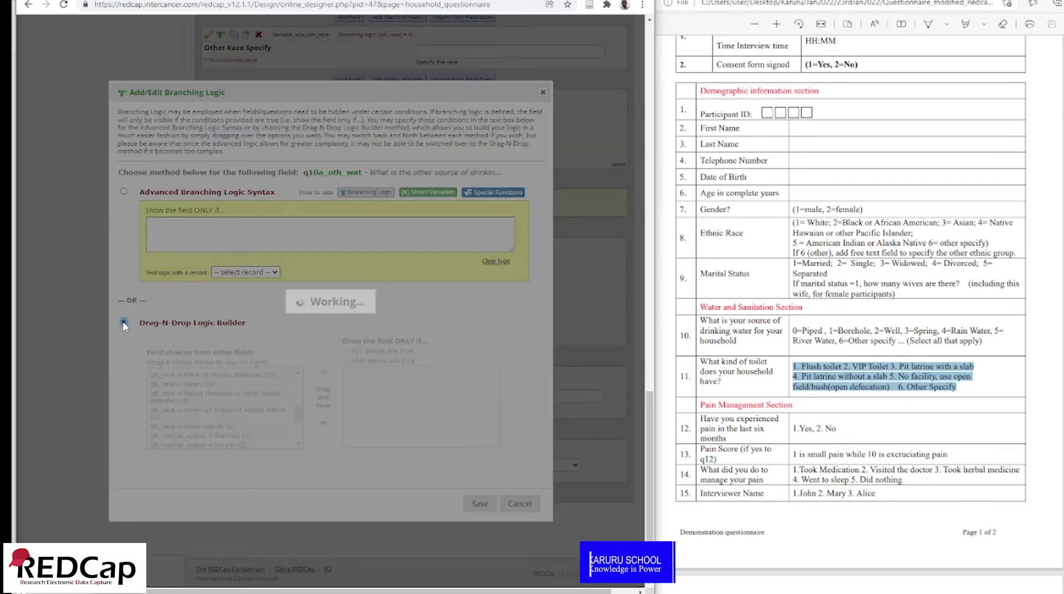
left_click_drag(298, 383, 298, 422)
left_click_drag(183, 429, 413, 388)
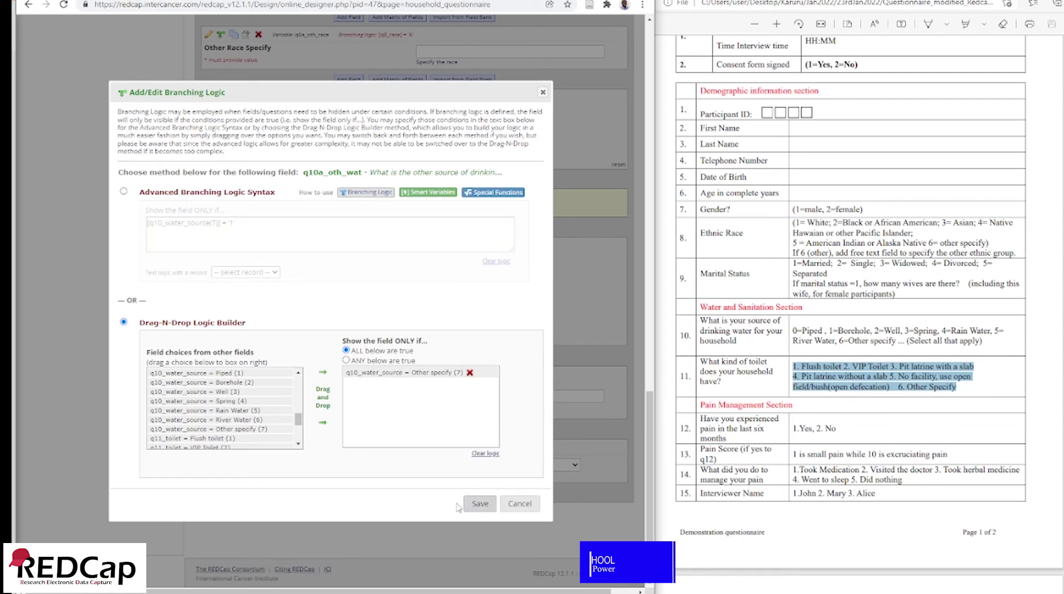
left_click(479, 504)
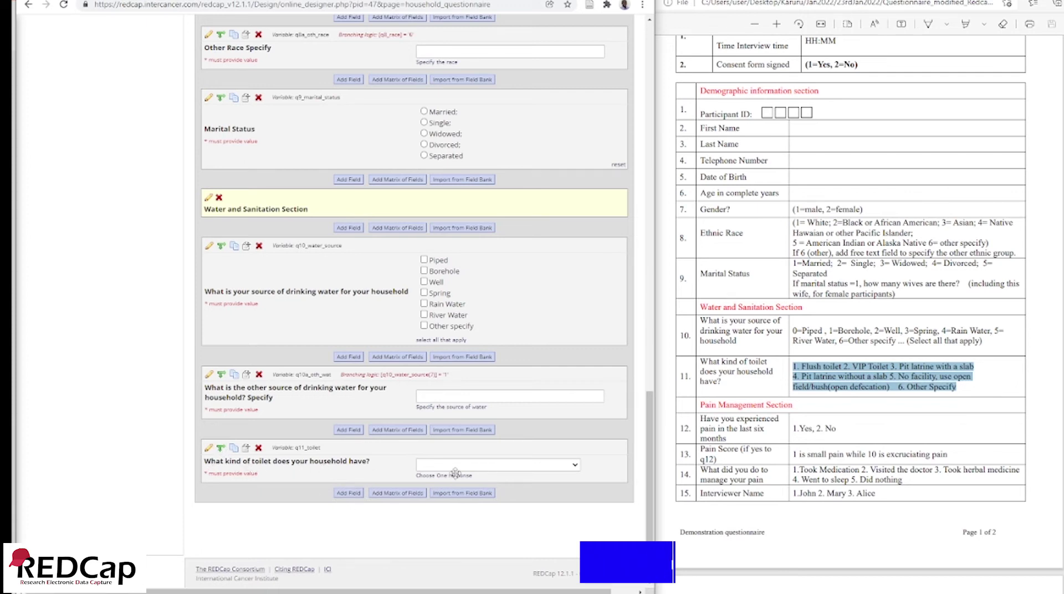
left_click(575, 465)
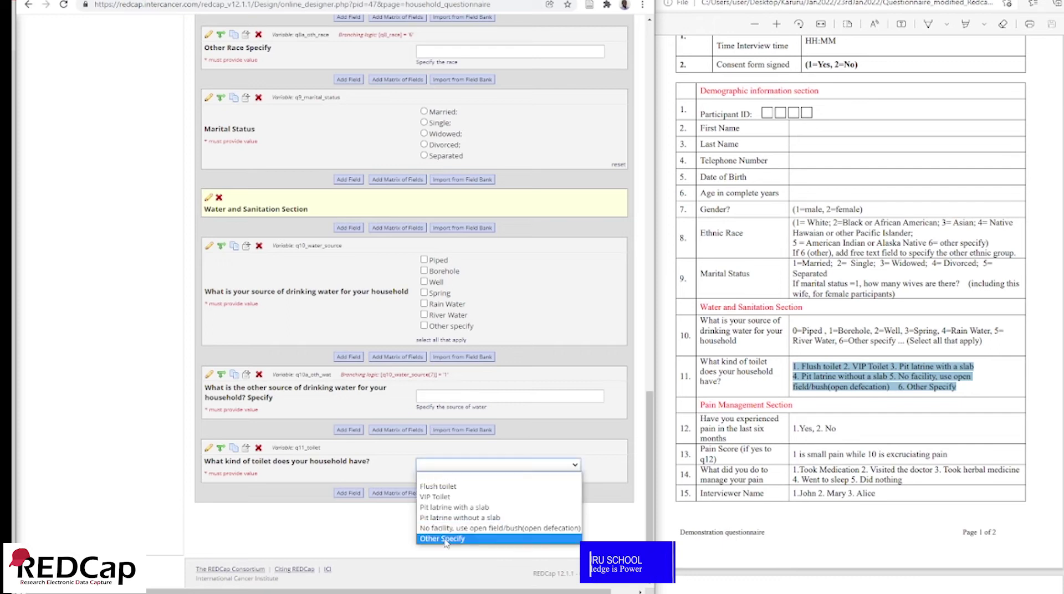
Copy the toilet question's label text, leaving q11_toilet unchanged.
left_click(391, 537)
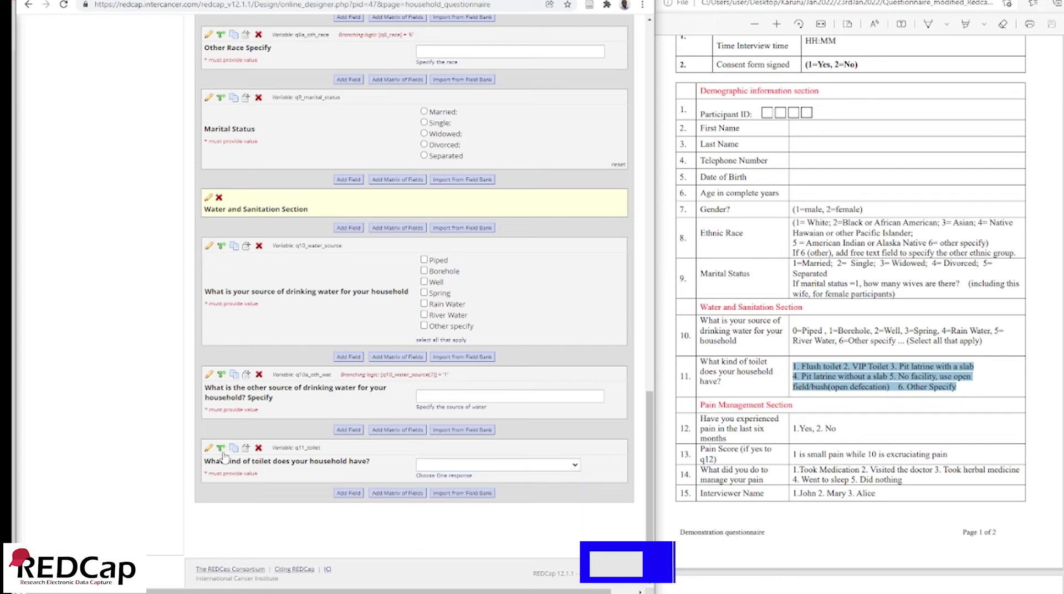
left_click(209, 449)
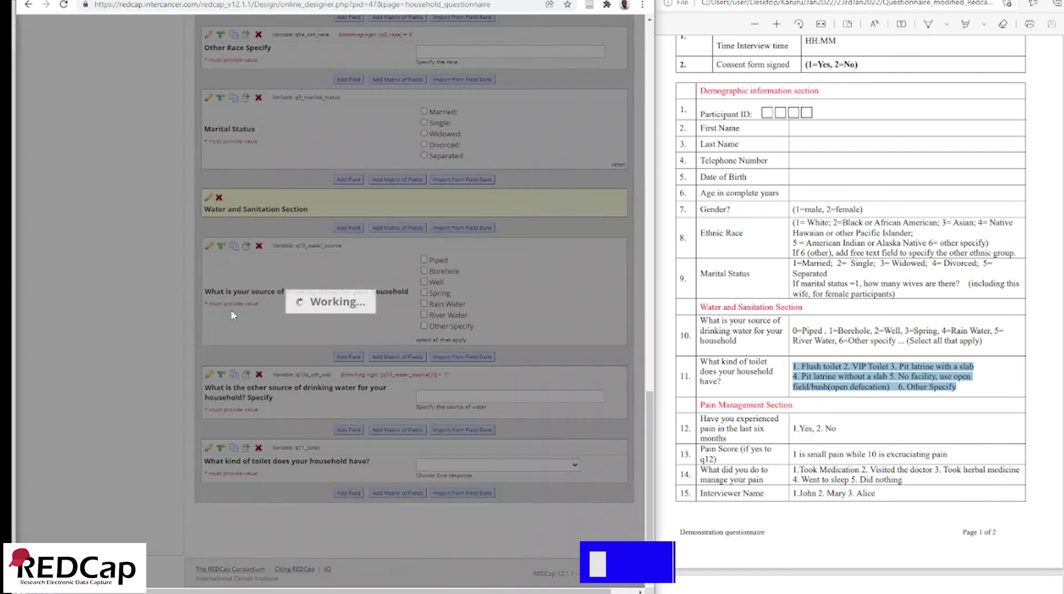
left_click(21, 192)
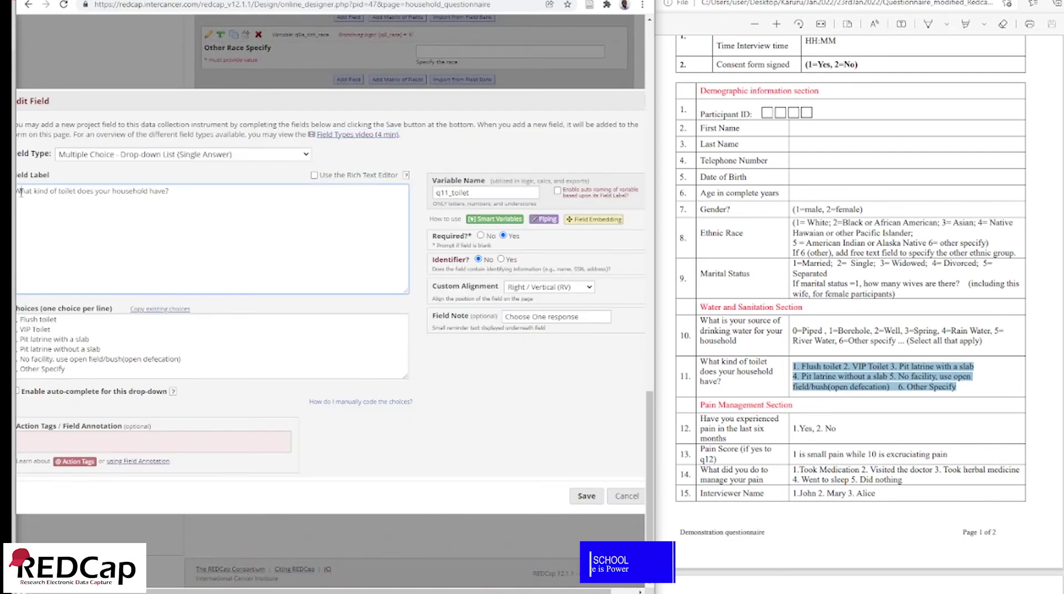
left_click_drag(170, 191, 16, 193)
right_click(51, 193)
left_click(83, 234)
left_click(587, 496)
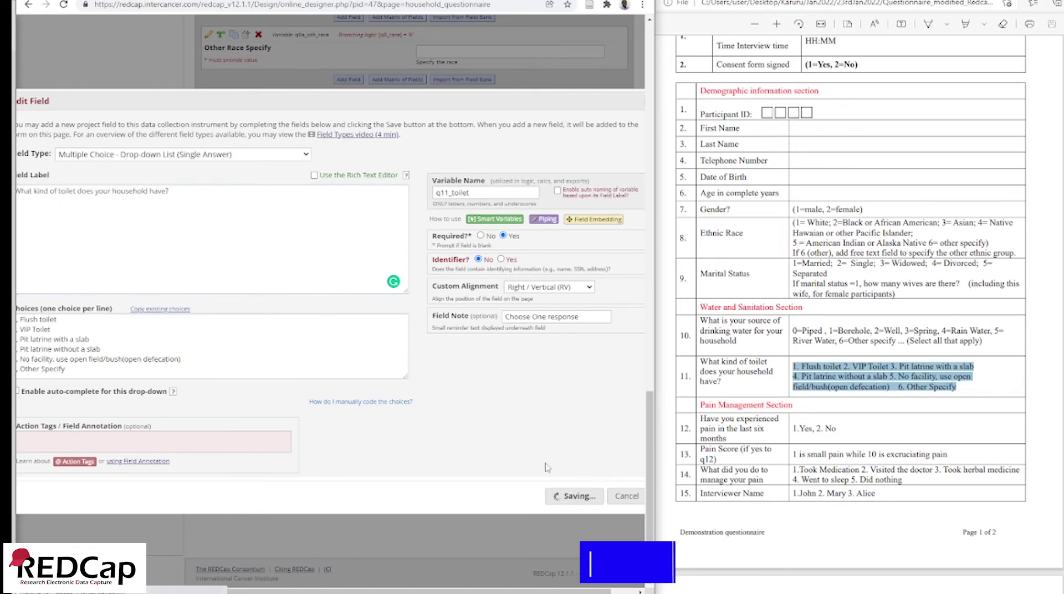
Add a Text Box field labelled 'What other kind of toilet does your household have? Specify'.
left_click(342, 497)
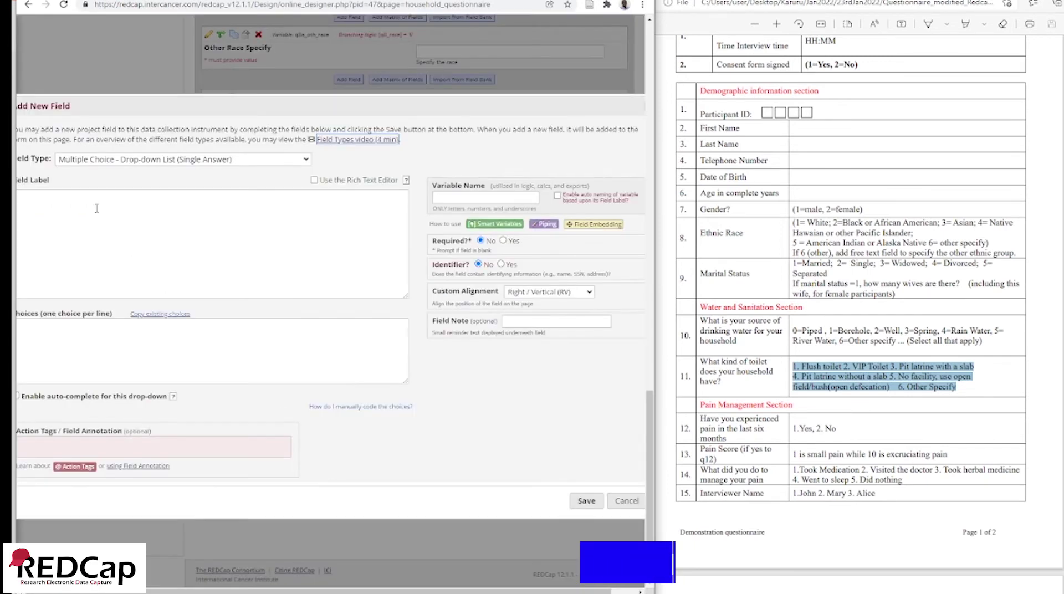
left_click(318, 155)
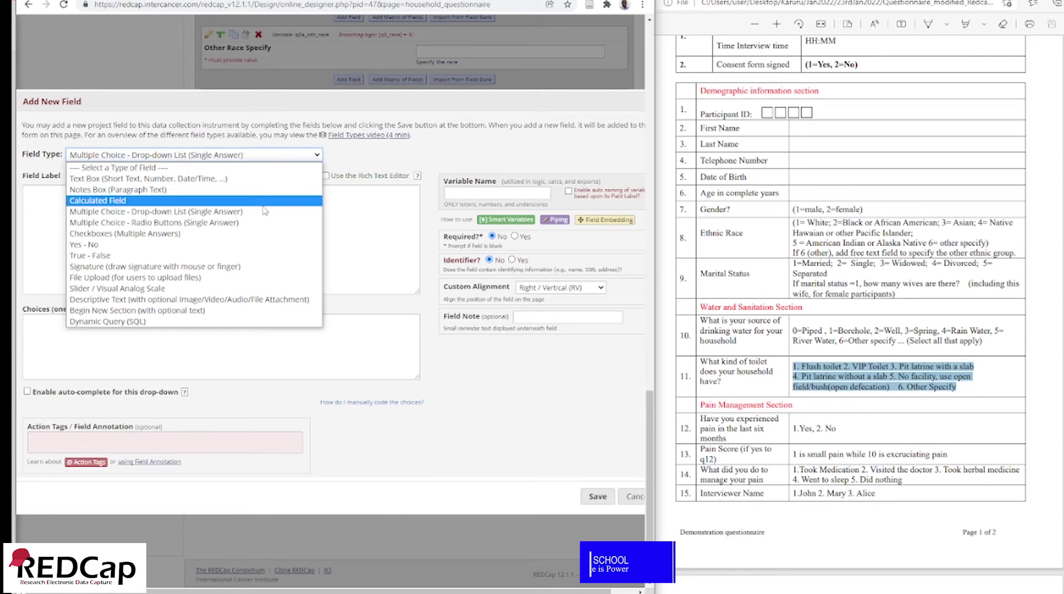
left_click(141, 179)
left_click(144, 205)
right_click(144, 207)
left_click(166, 277)
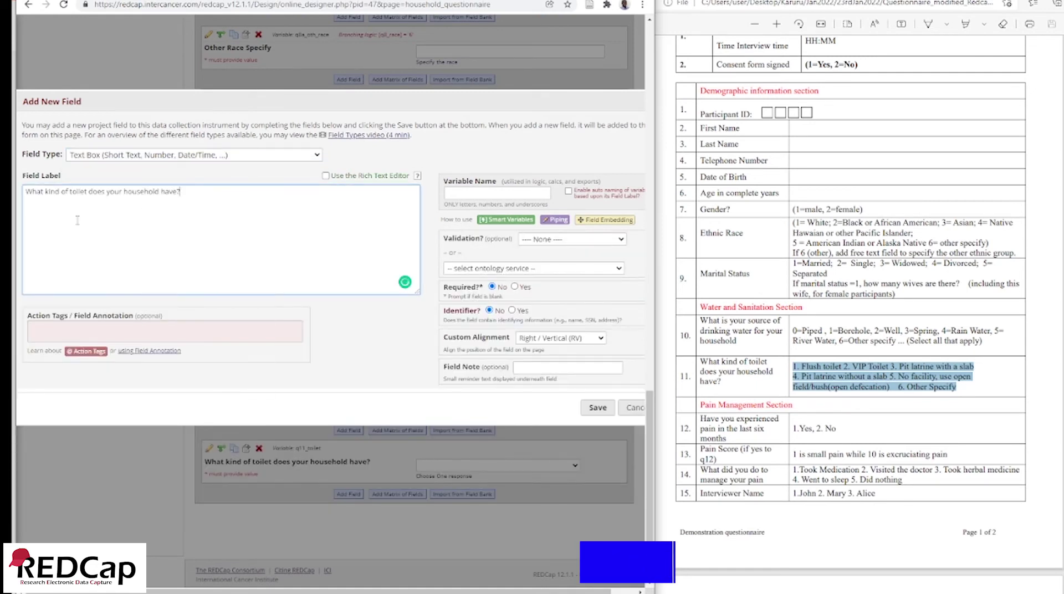
left_click(46, 192)
type("other ")
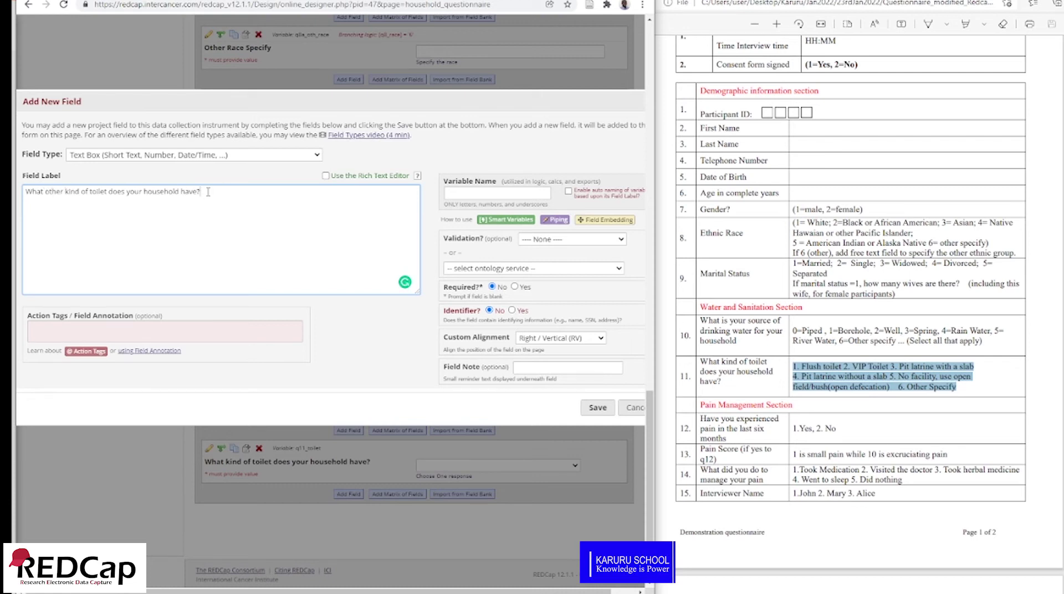
type(" Specify")
Name it q11_oth_toilet, make it required, add note 'Specify the toilet type', and save.
left_click(465, 194)
type("q11_oth_toilet")
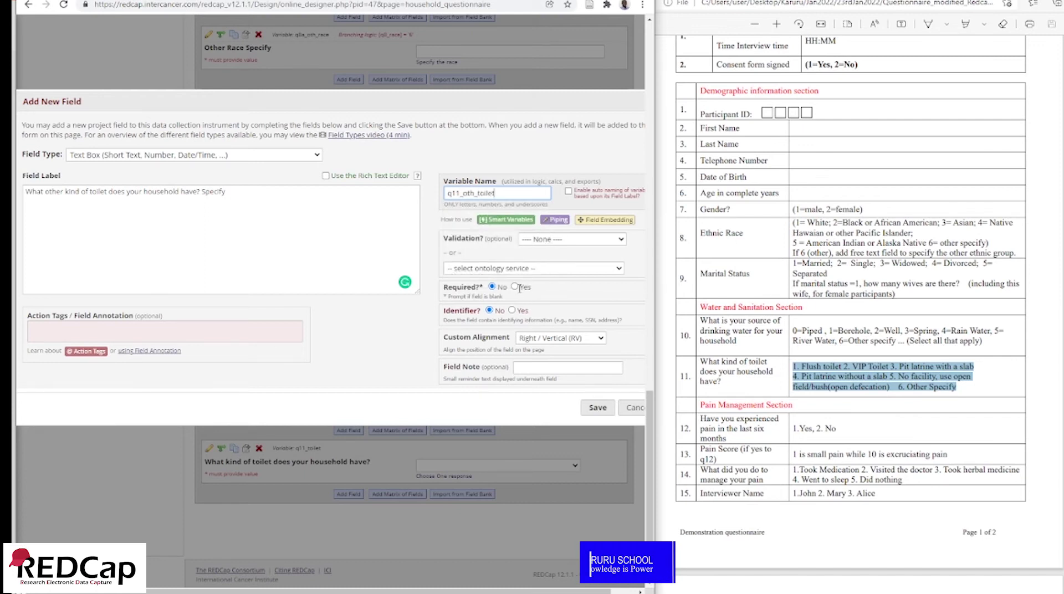
left_click(515, 287)
left_click(560, 367)
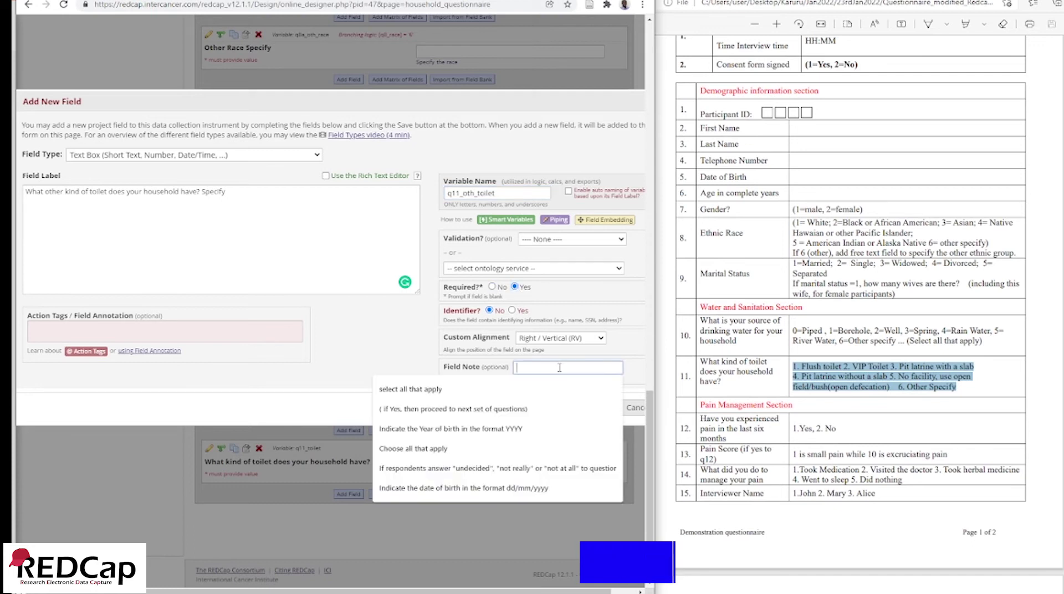
type("S")
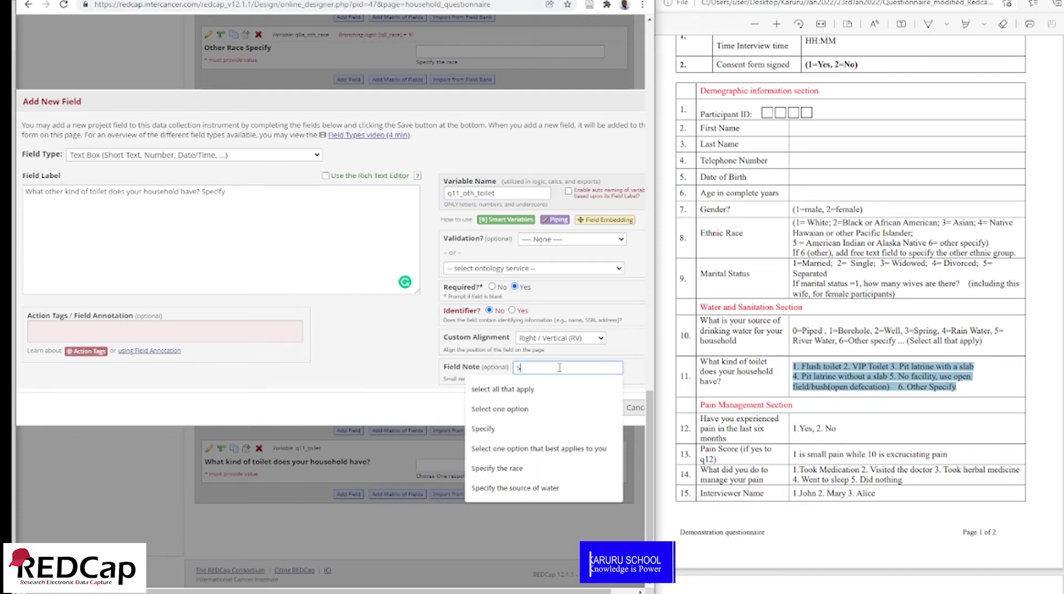
type("pecify ")
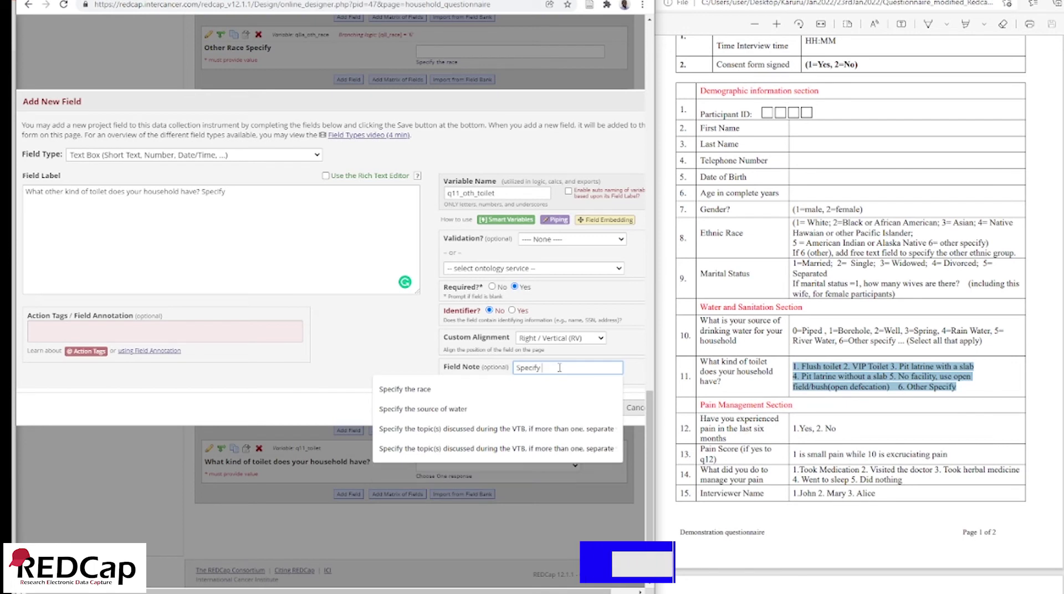
type("the toi")
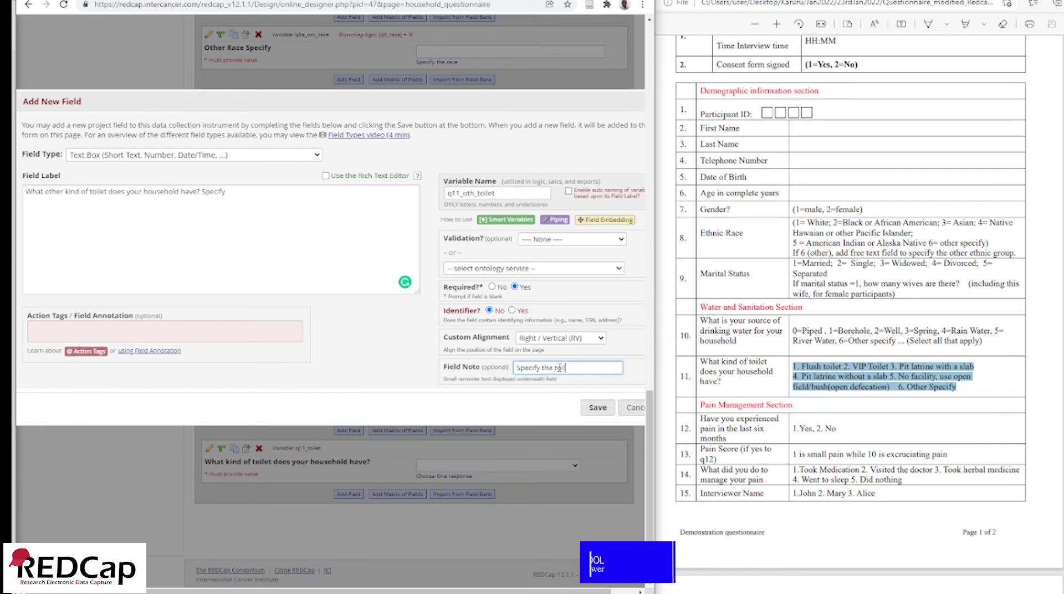
type("let type")
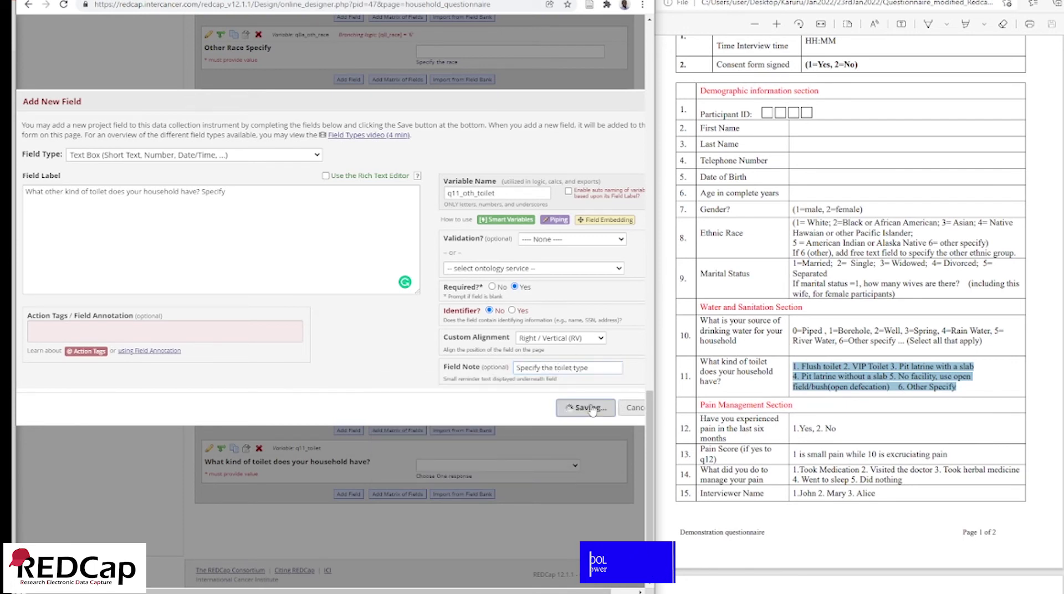
left_click(596, 407)
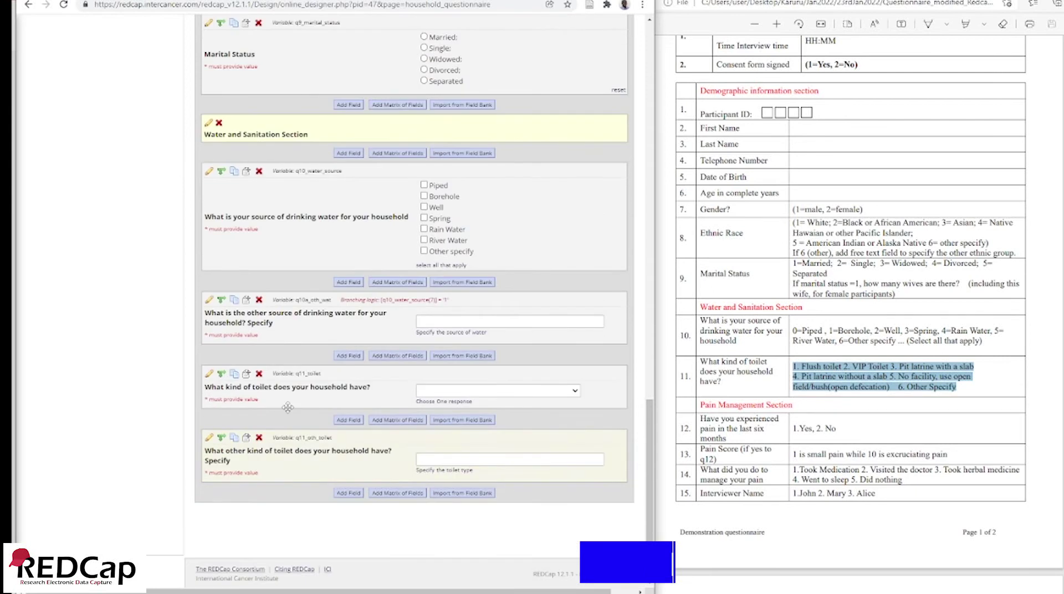
Add drag-and-drop branching logic so q11_oth_toilet appears only when q11_toilet is Other Specify (6).
left_click(220, 437)
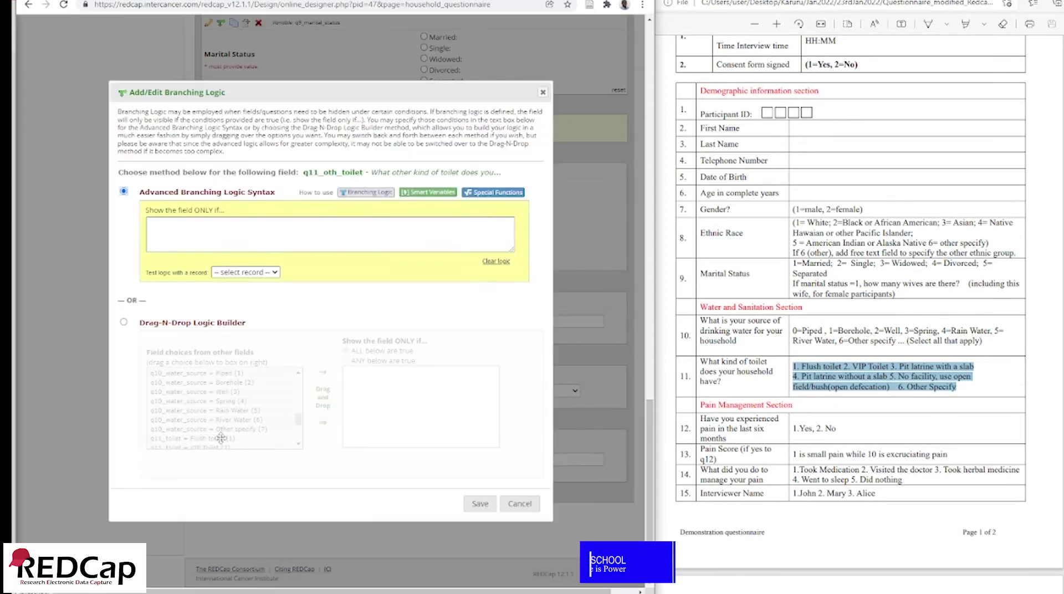
left_click(123, 322)
scroll(300, 405, "down", 10)
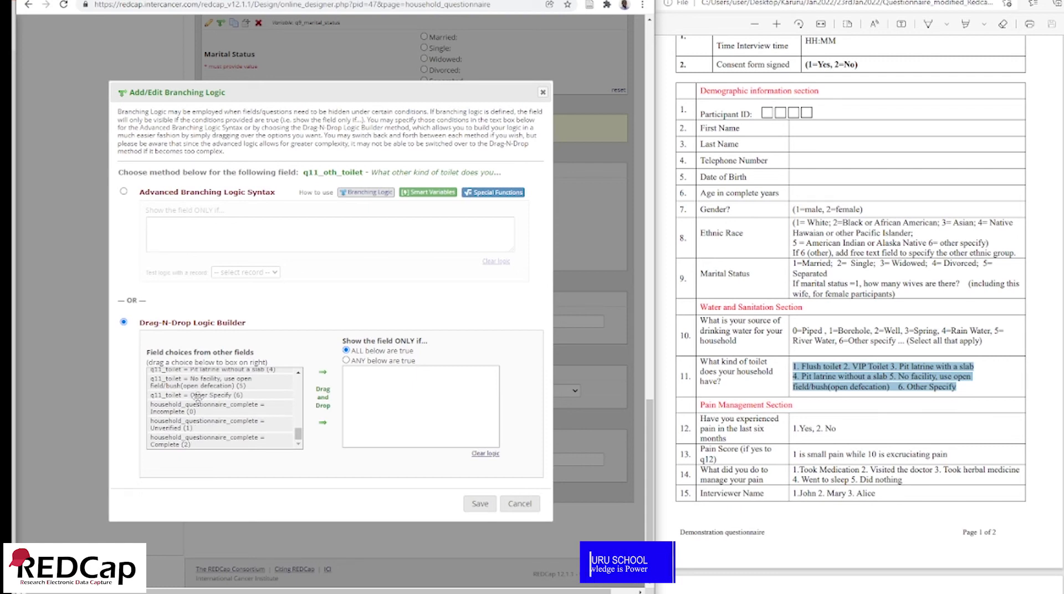
left_click_drag(200, 396, 437, 391)
left_click(480, 504)
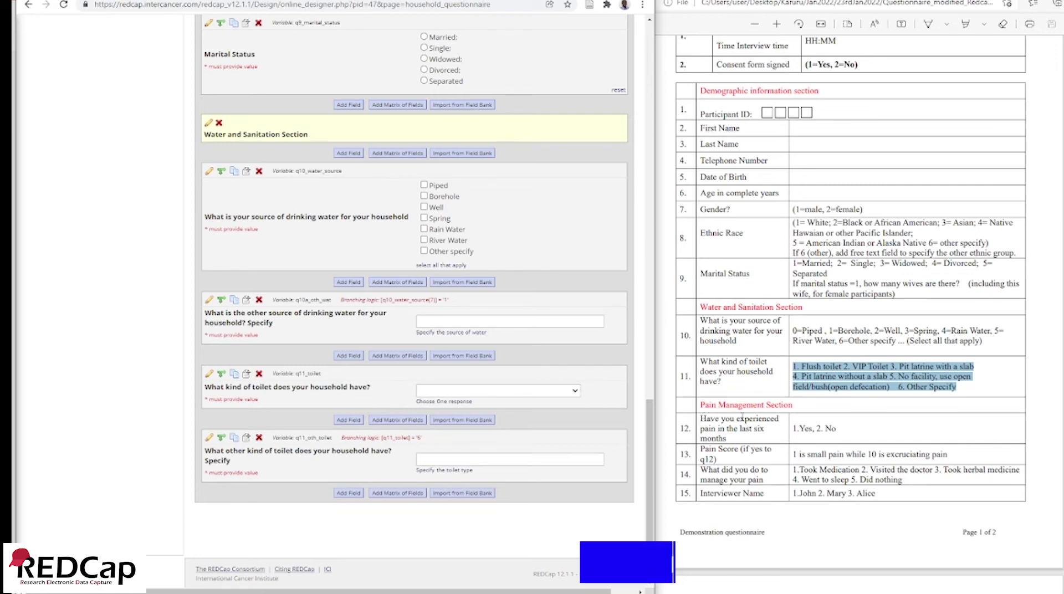
left_click(701, 420)
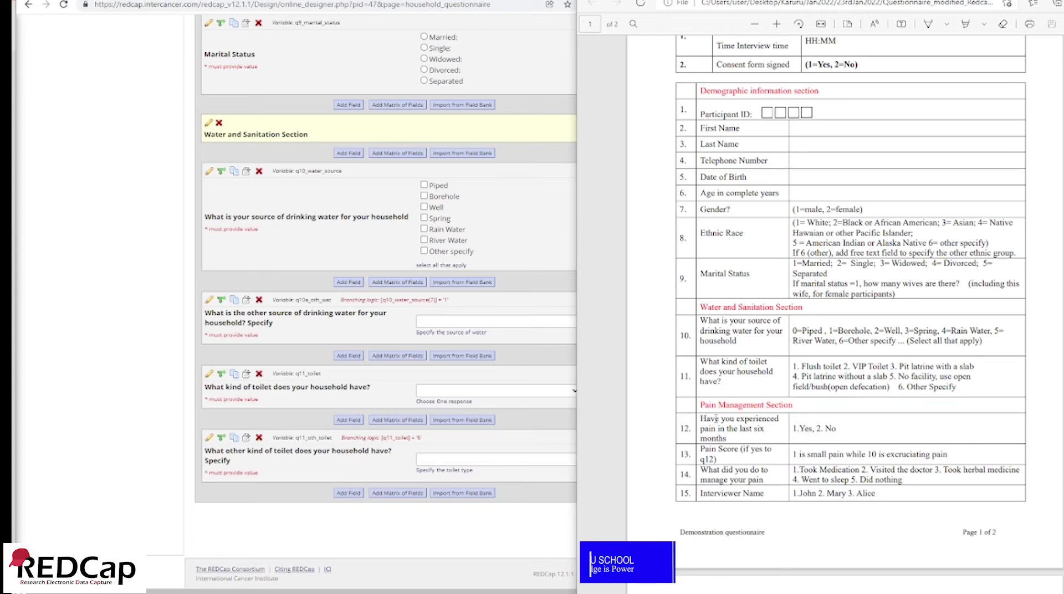
Copy the pain question from the PDF and add a new radio-button field.
left_click_drag(700, 419, 728, 436)
right_click(727, 436)
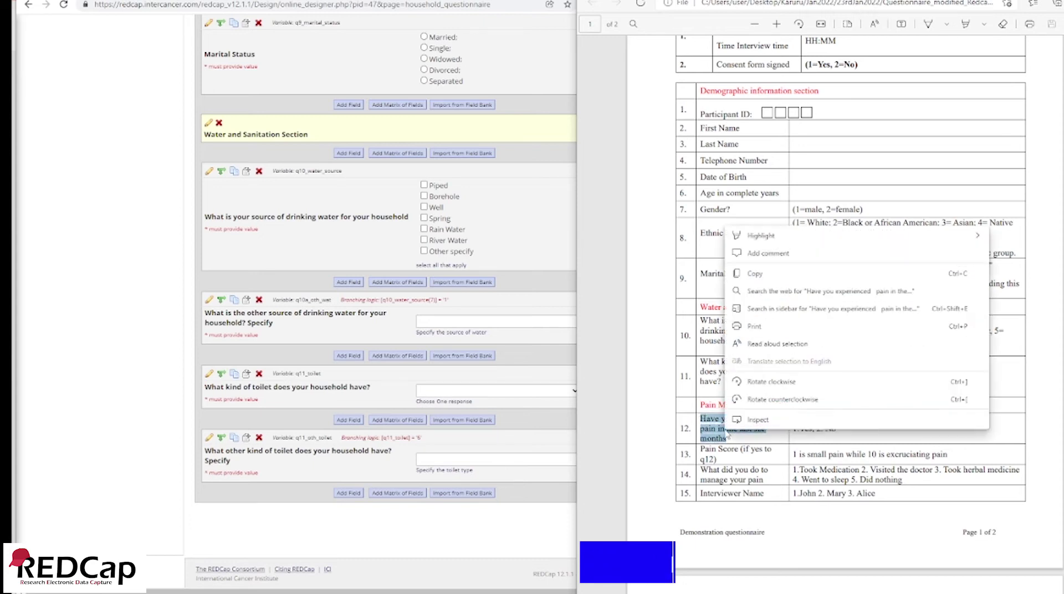
left_click(768, 273)
left_click(348, 493)
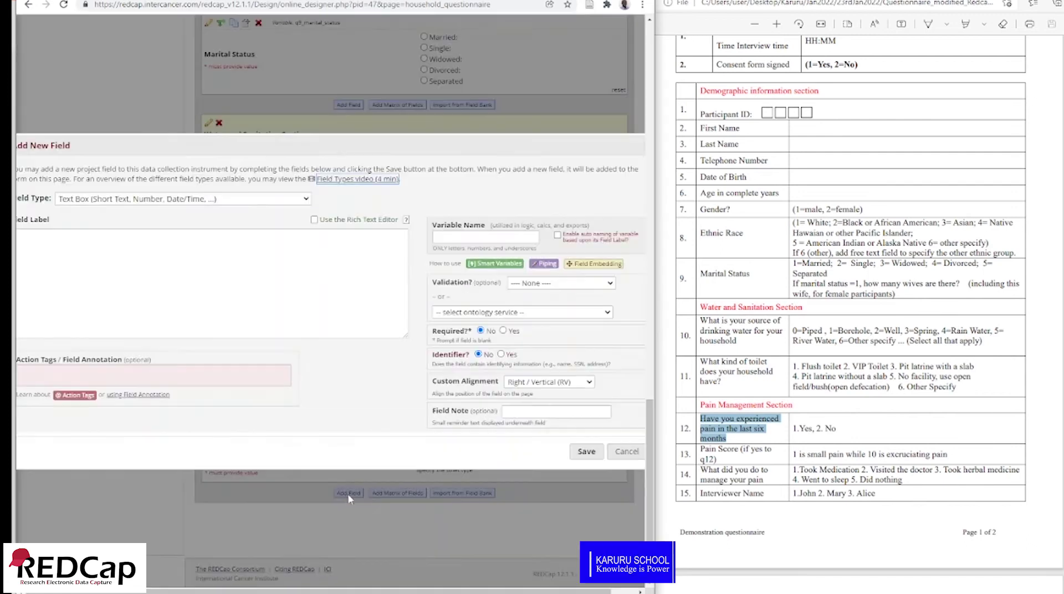
left_click(299, 199)
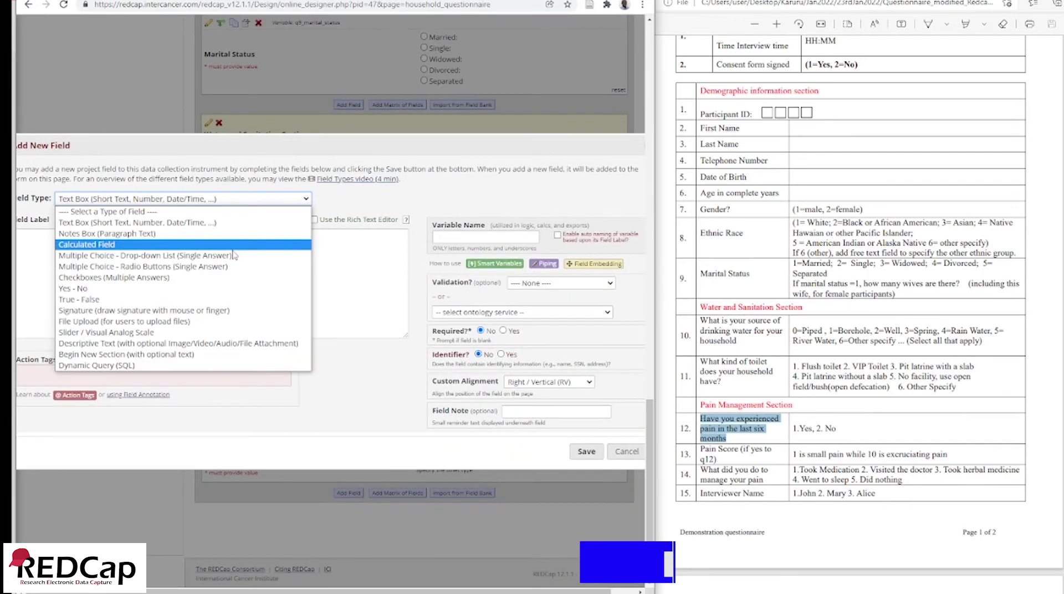
left_click(224, 267)
Paste the pain question as a one-line label, name it q12_pain, and make it required.
right_click(60, 246)
left_click(92, 314)
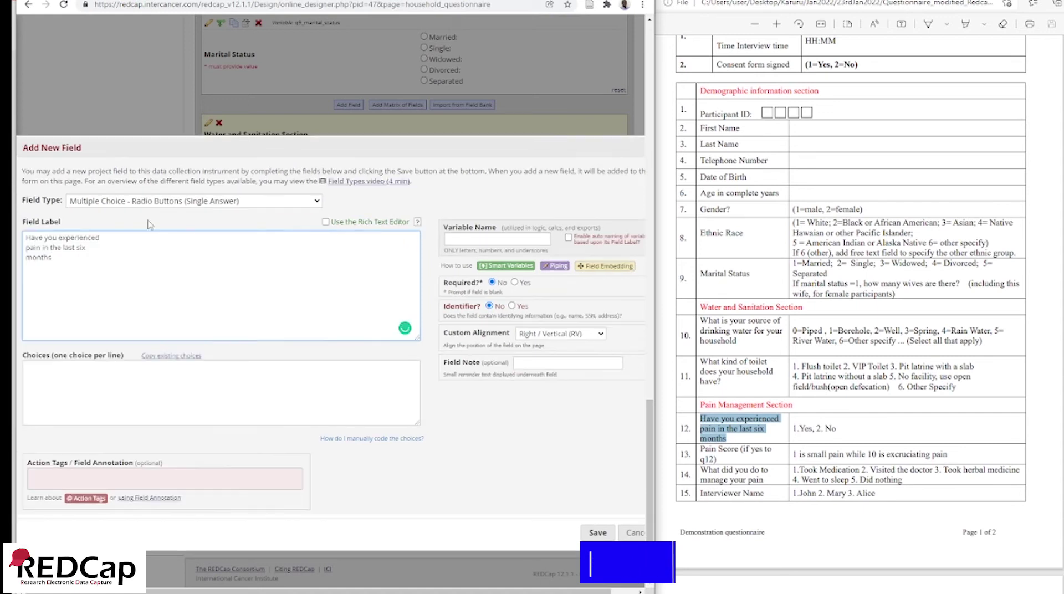
key("BackSpace")
left_click(27, 249)
key("BackSpace")
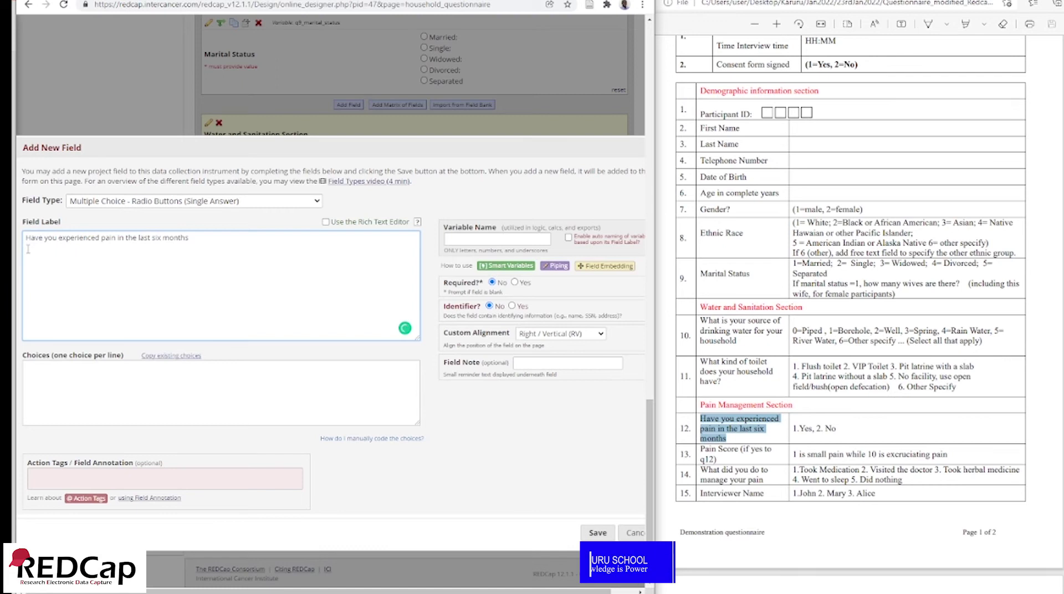
left_click(459, 239)
type("q12_pain")
left_click(514, 282)
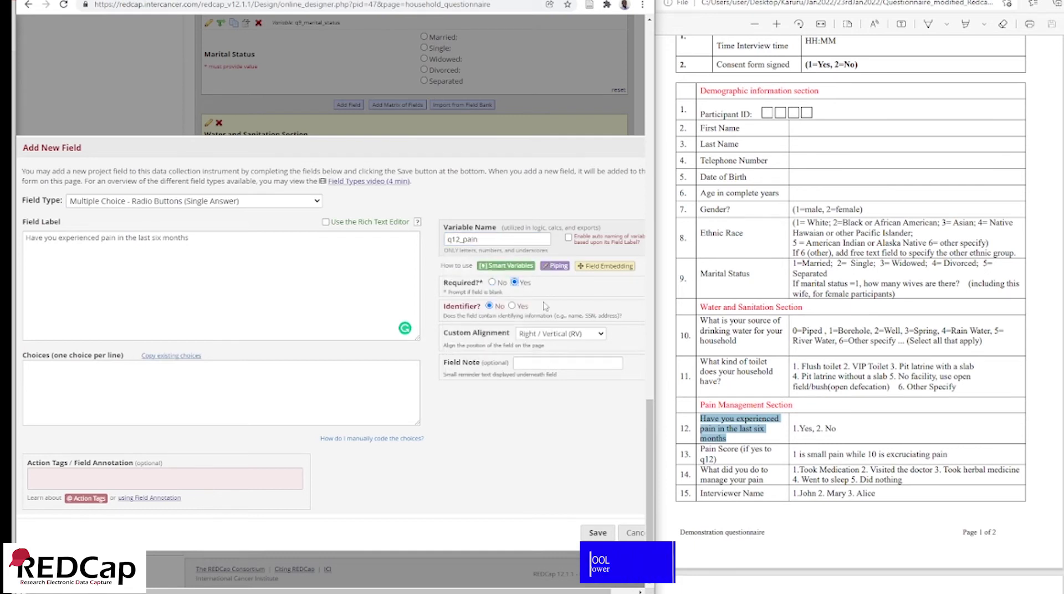
Reuse the existing Yes/No choices, add field note 'Choose One response', and save.
left_click(106, 368)
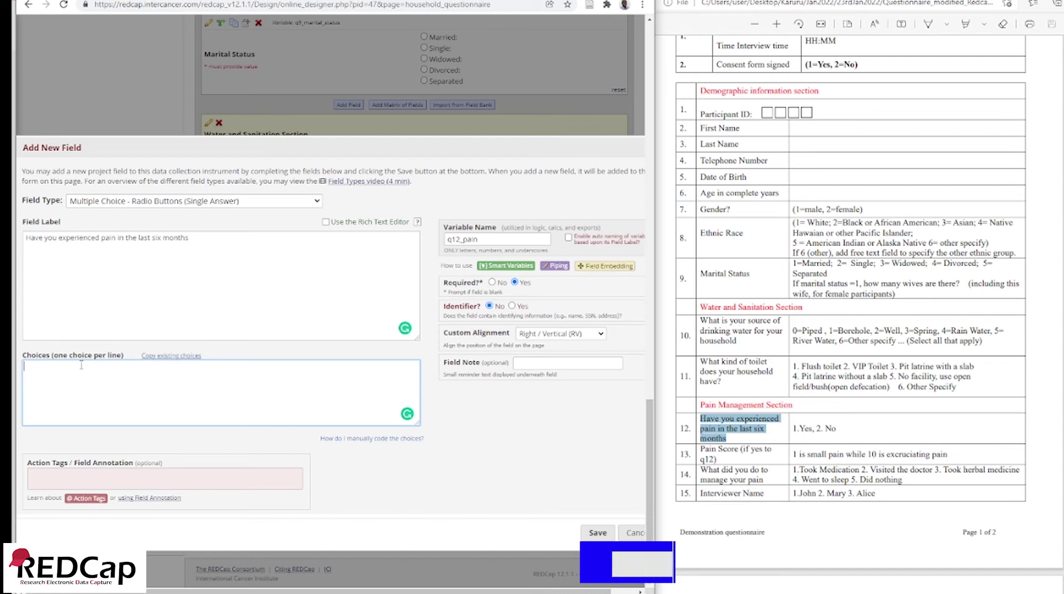
left_click(155, 361)
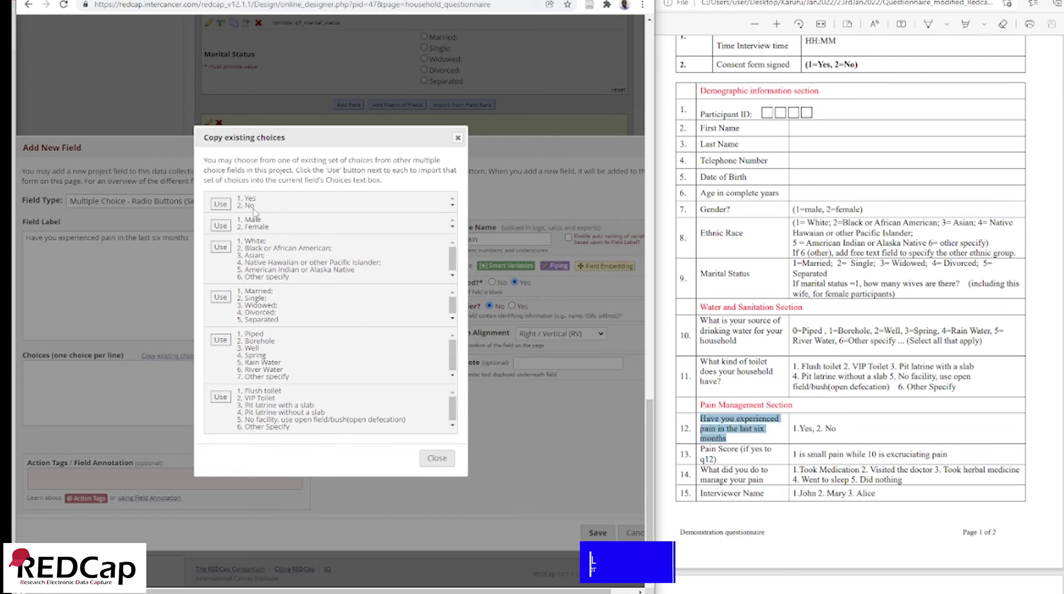
left_click(220, 204)
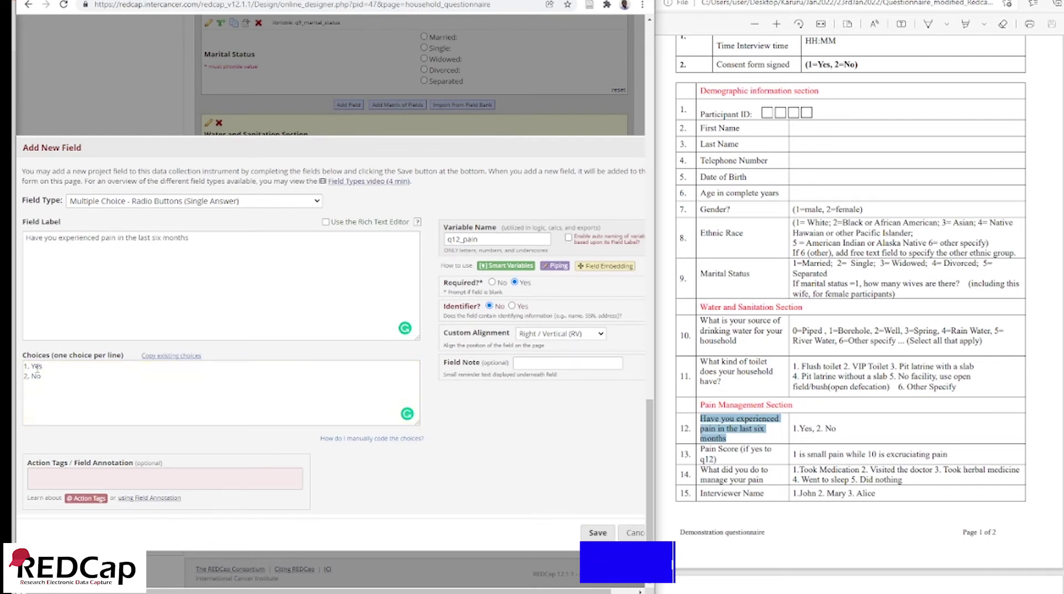
left_click(522, 363)
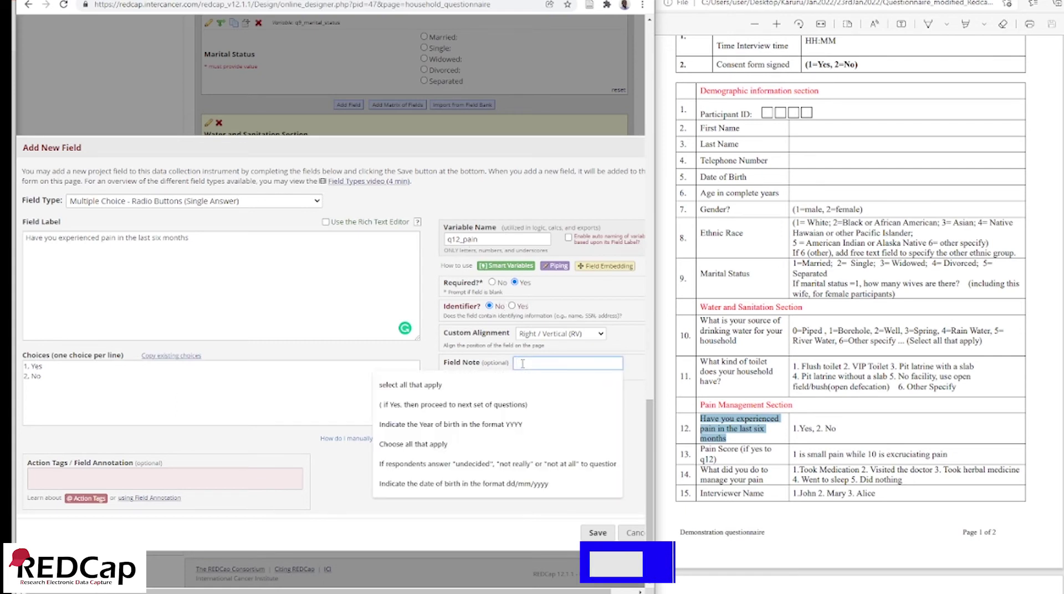
type("Choose One response")
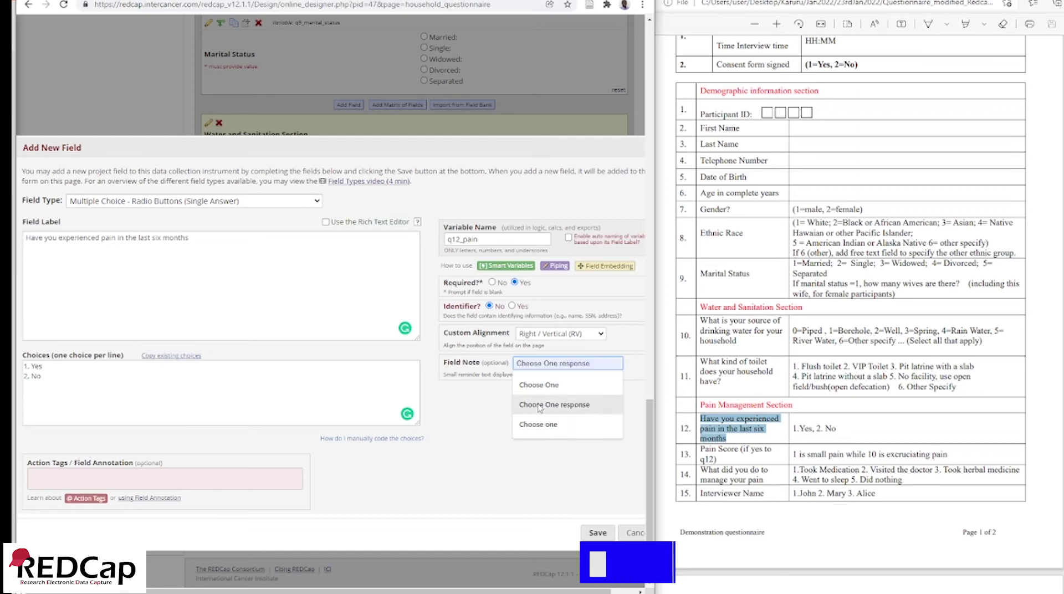
left_click(597, 532)
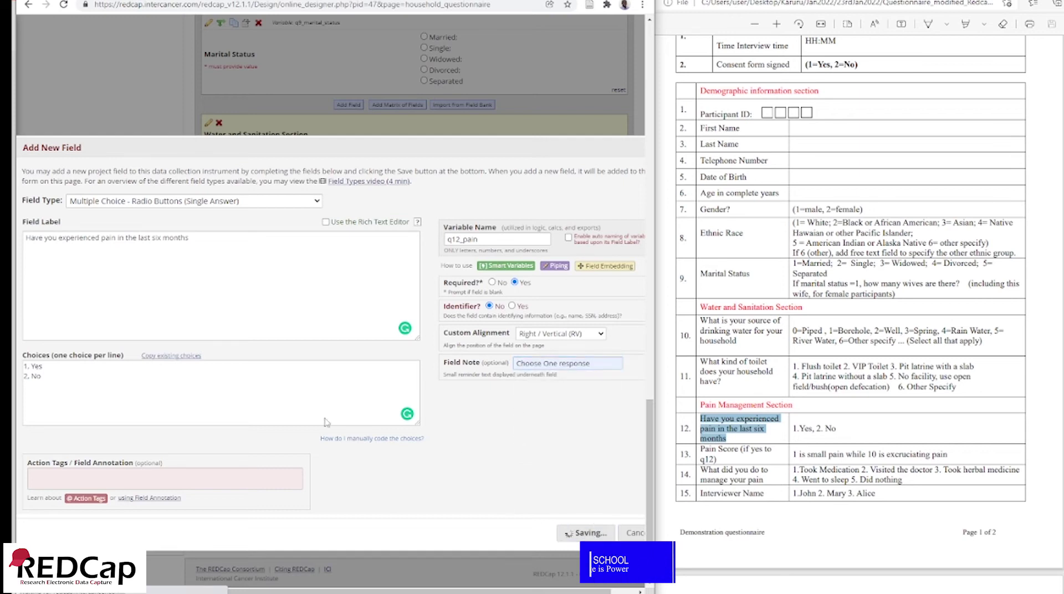
scroll(370, 429, "down", 2)
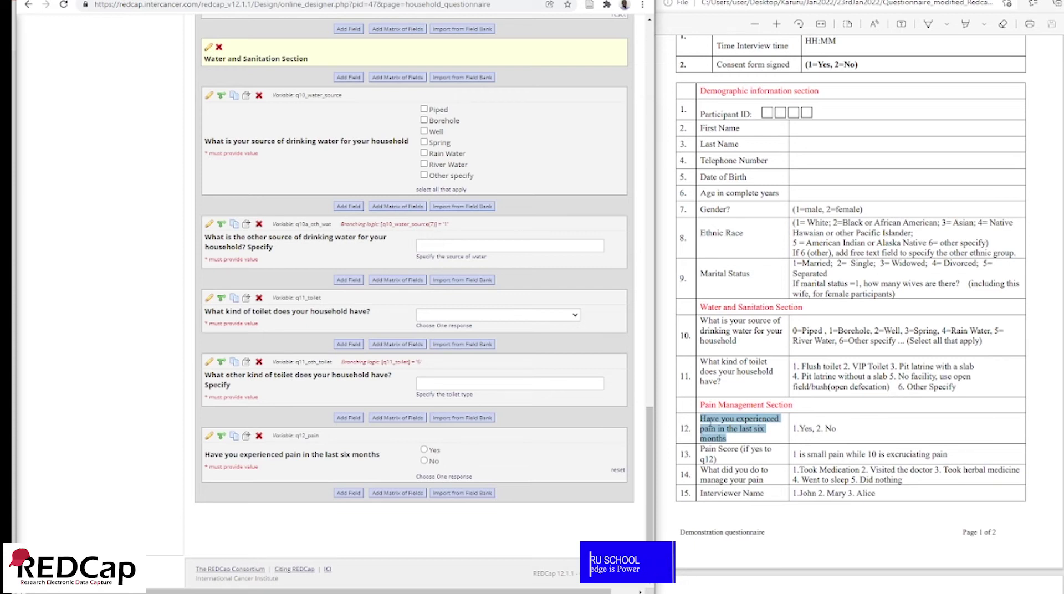
Add a new field after q12_pain, labelled 'Pain Score' from the paper questionnaire.
left_click_drag(700, 448, 719, 460)
right_click(719, 459)
left_click(773, 288)
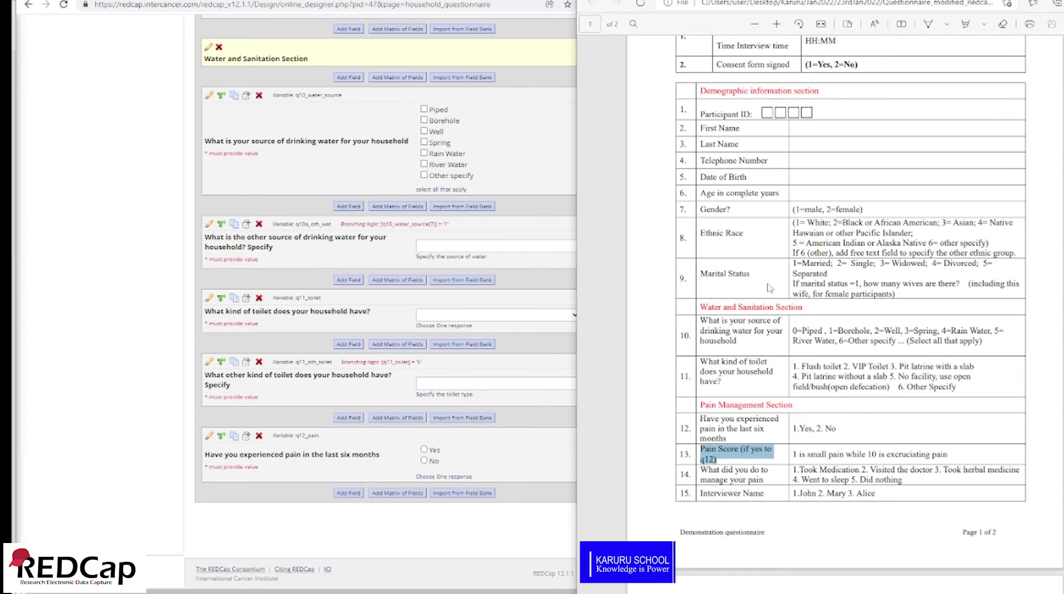
left_click(348, 498)
left_click(34, 207)
right_click(35, 209)
left_click(62, 292)
left_click(26, 217)
key("BackSpace")
left_click_drag(63, 206, 107, 205)
key("BackSpace")
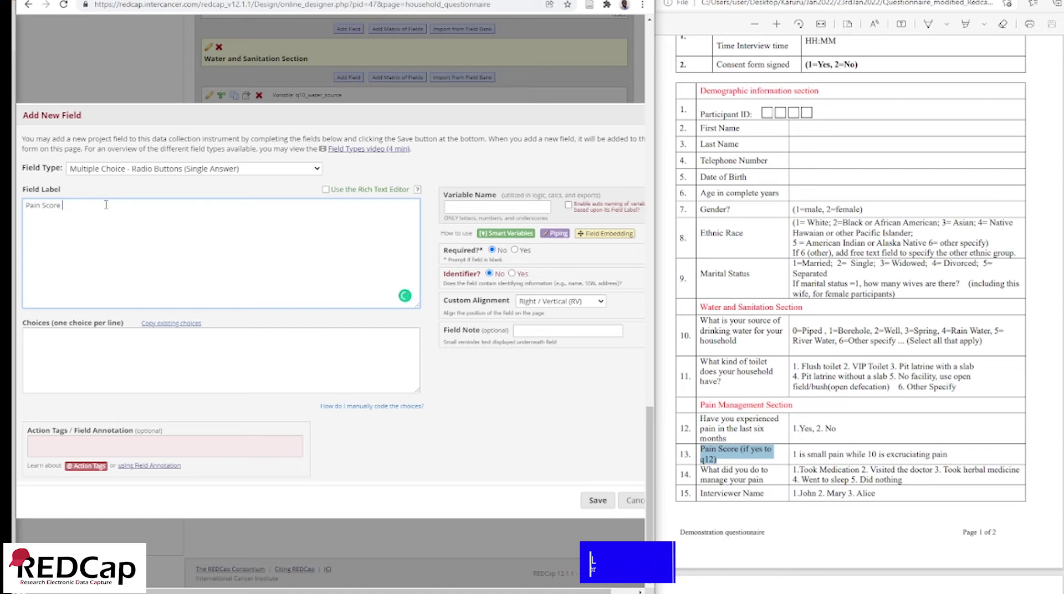
Name it q13_pain_score, make it required, and paste the row-13 pain-scale description as field note.
left_click(452, 206)
type("q13")
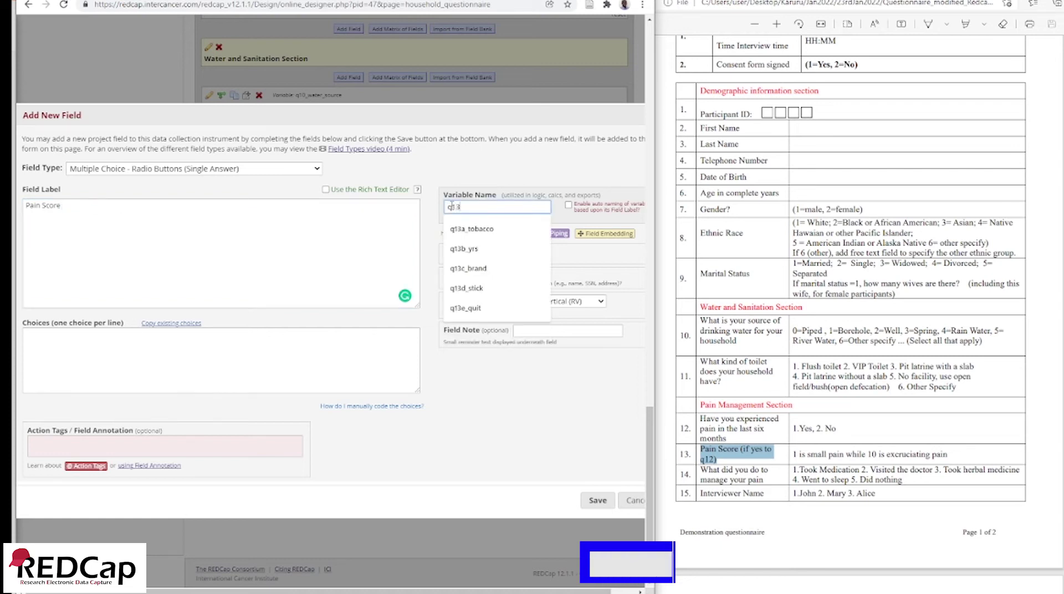
type("_pain_score")
left_click(514, 251)
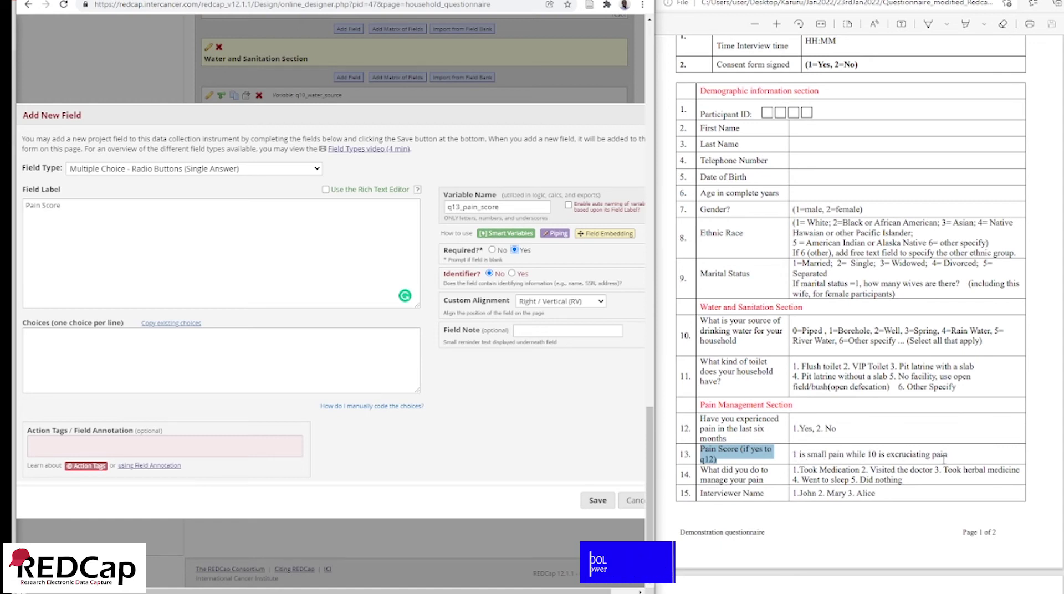
left_click(795, 455)
left_click_drag(802, 454, 951, 455)
right_click(915, 458)
left_click(858, 279)
left_click(555, 331)
right_click(547, 333)
left_click(573, 415)
Make Pain Score a slider with minimum 1 and maximum 10.
left_click(315, 169)
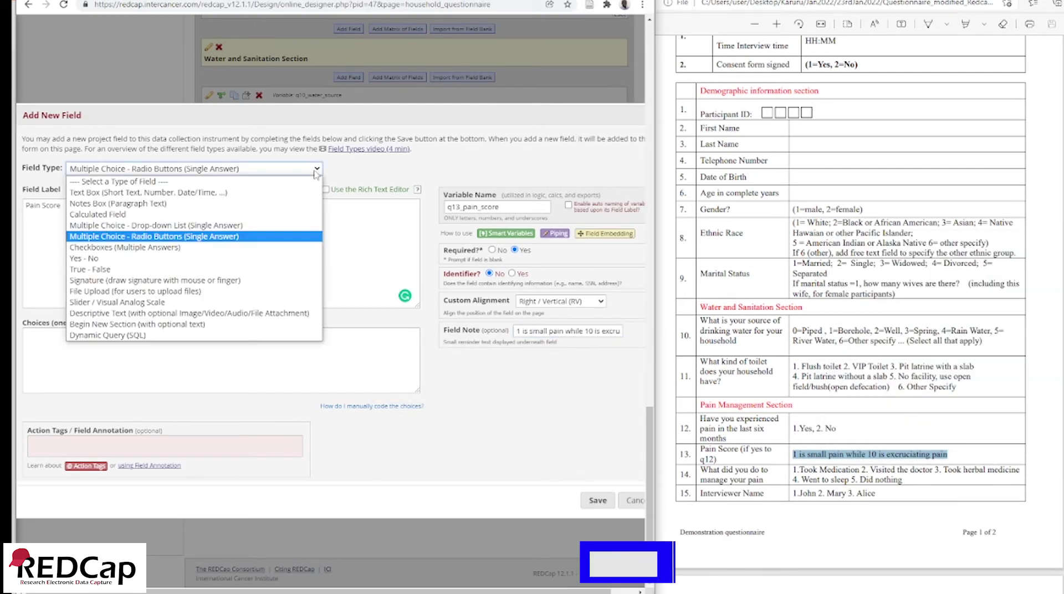
left_click(281, 302)
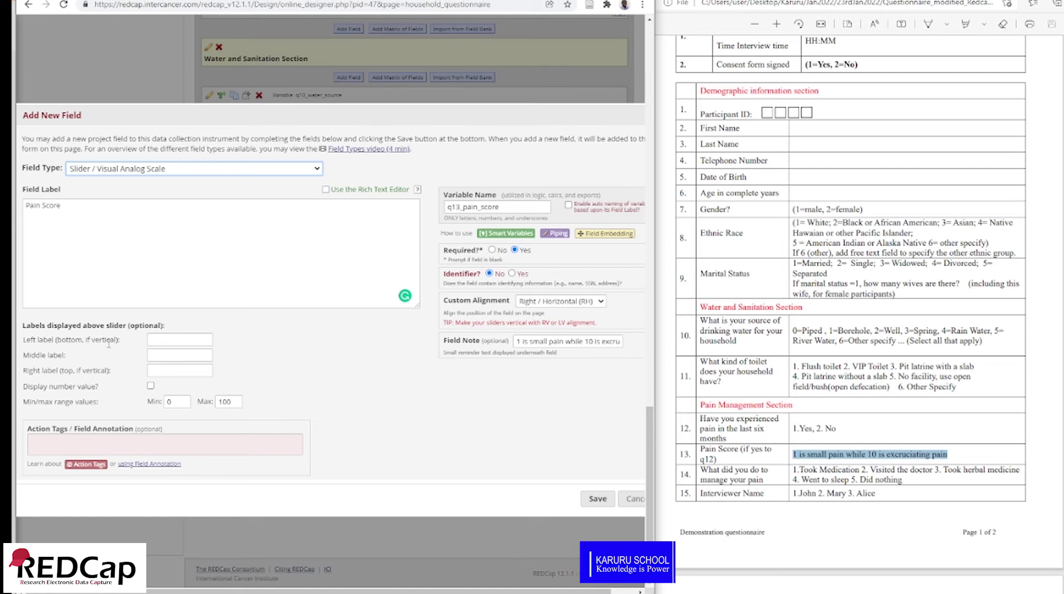
left_click(154, 338)
left_click(157, 354)
left_click(164, 375)
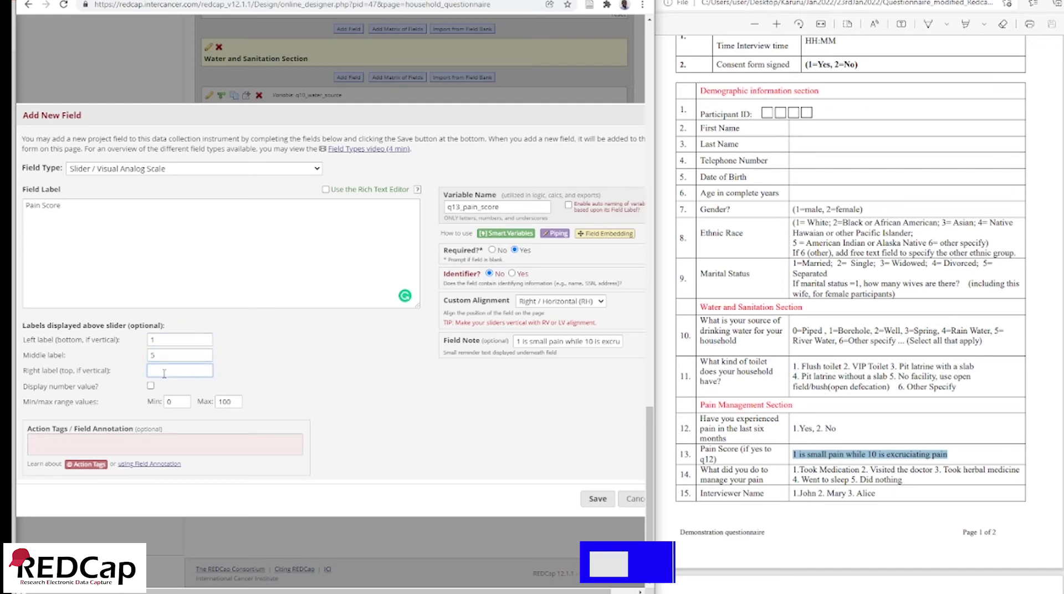
left_click(173, 403)
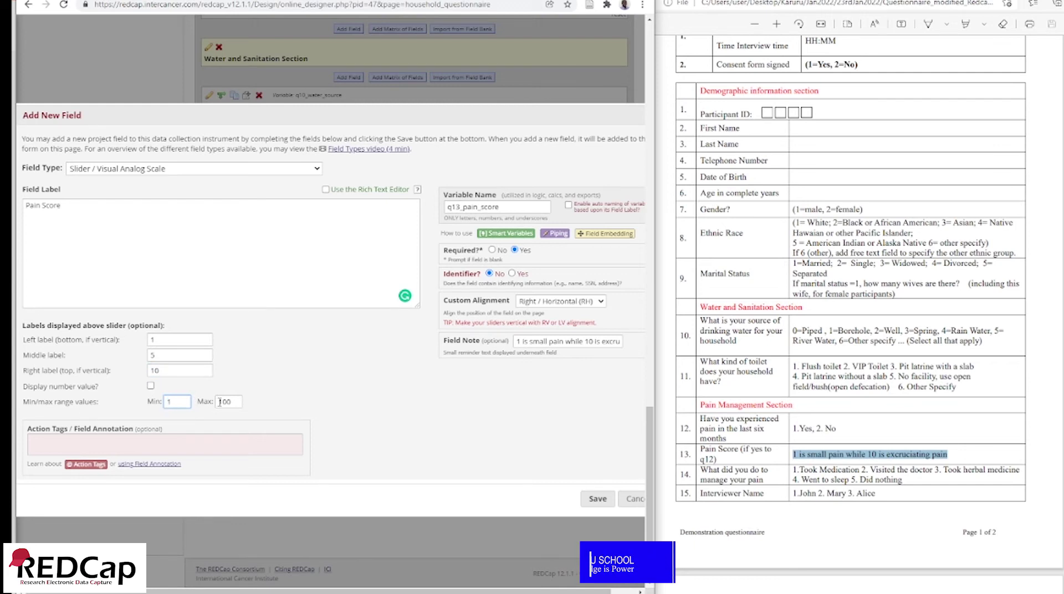
left_click_drag(229, 402, 235, 403)
key("BackSpace")
Label the slider (Less pain), 5 (Moderate Pain), 10 (Excruciating Pain), display its number, and save.
left_click(169, 340)
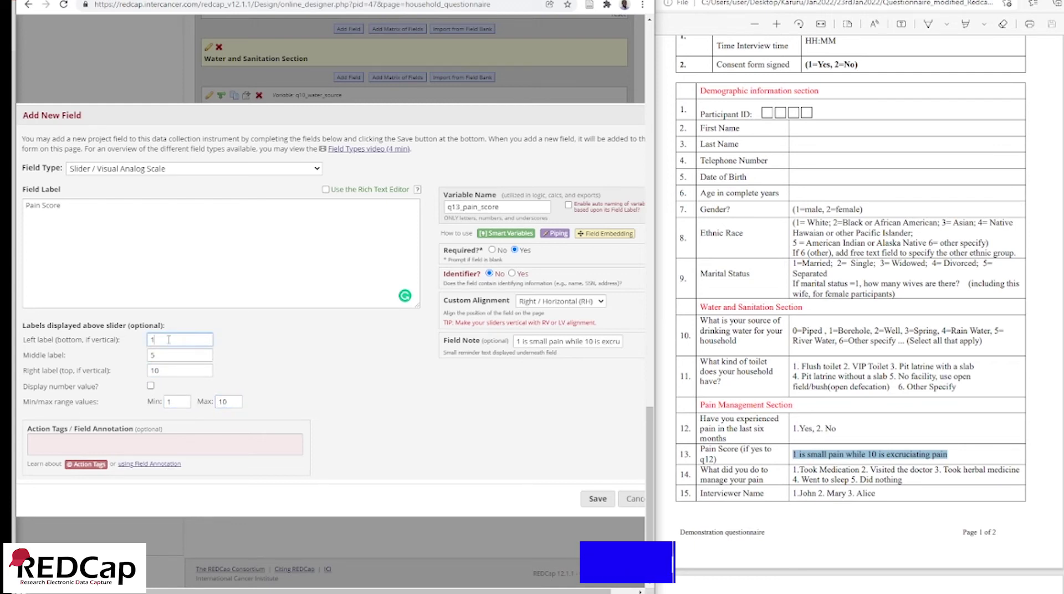
type("(Less pain)")
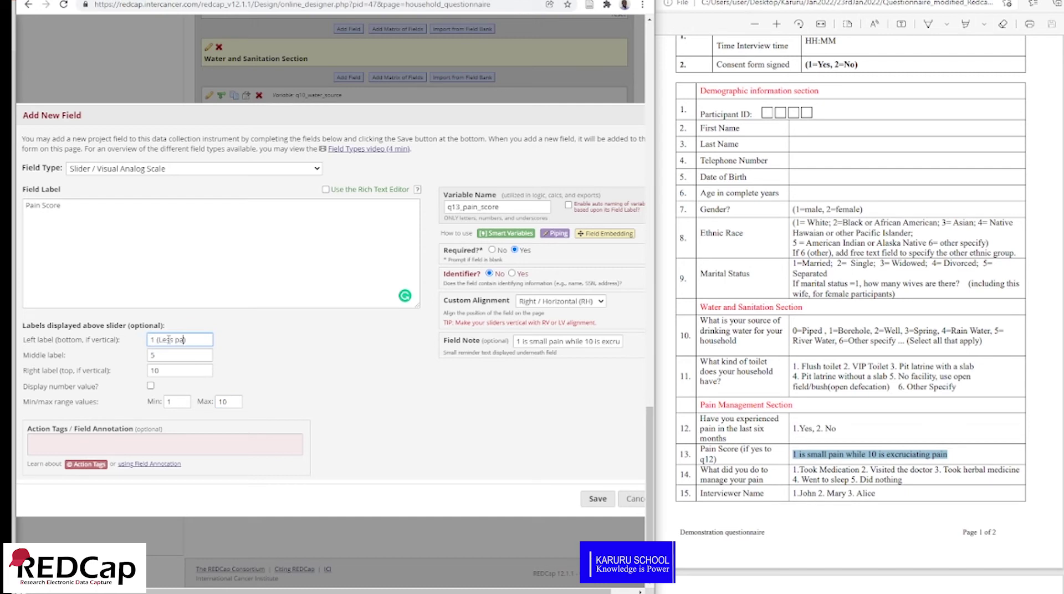
left_click(179, 370)
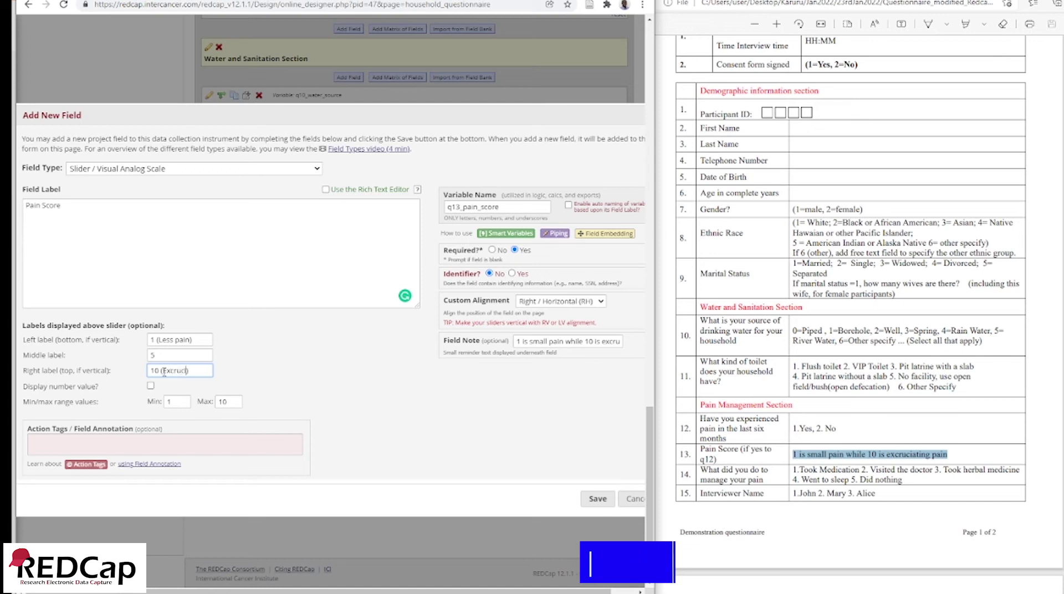
type("10 (Excruciating Pain)")
left_click(179, 357)
type("5 (Mo")
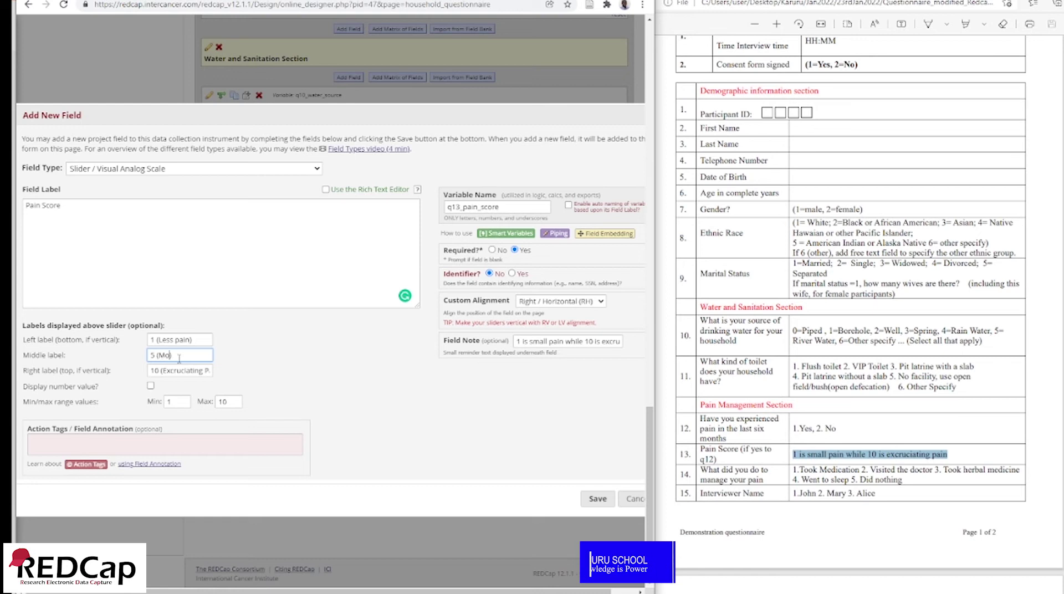
type("derate Pain)")
left_click(150, 385)
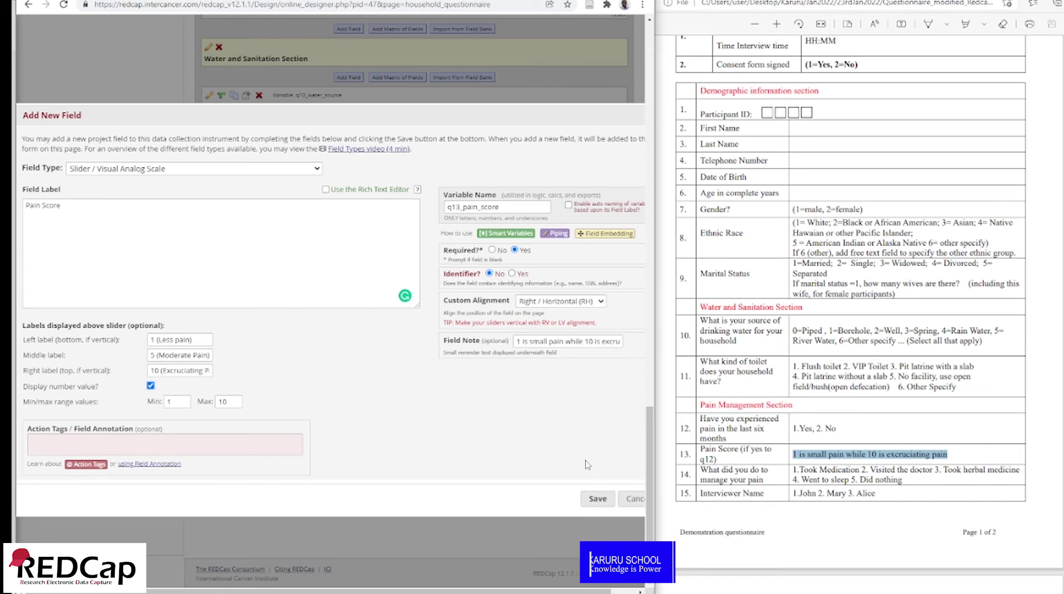
left_click(596, 498)
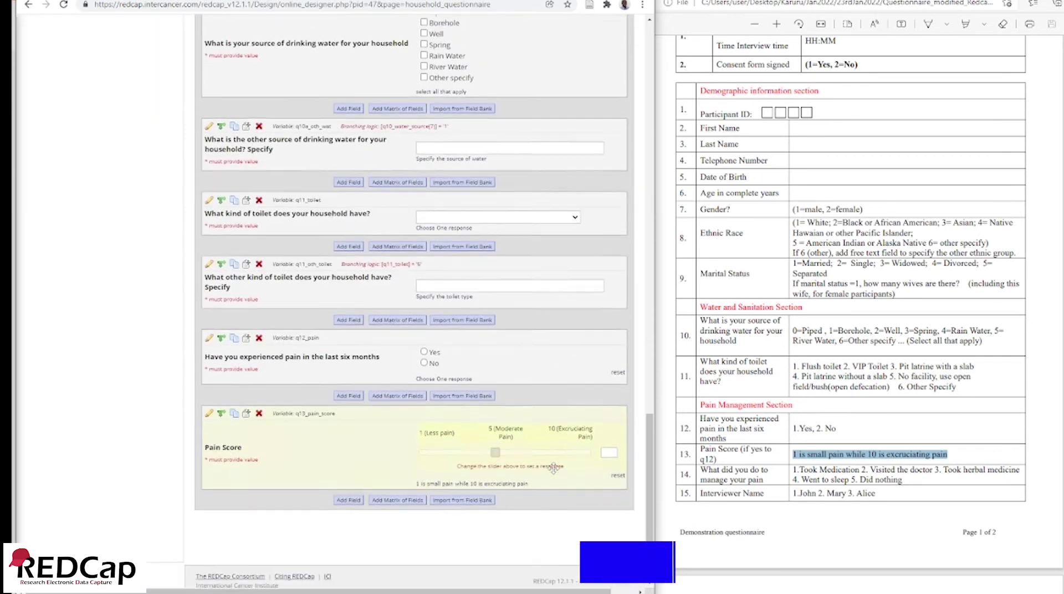
Give Pain Score the branching logic [q12_pain] = '1' using the Drag-N-Drop Logic Builder.
left_click(495, 445)
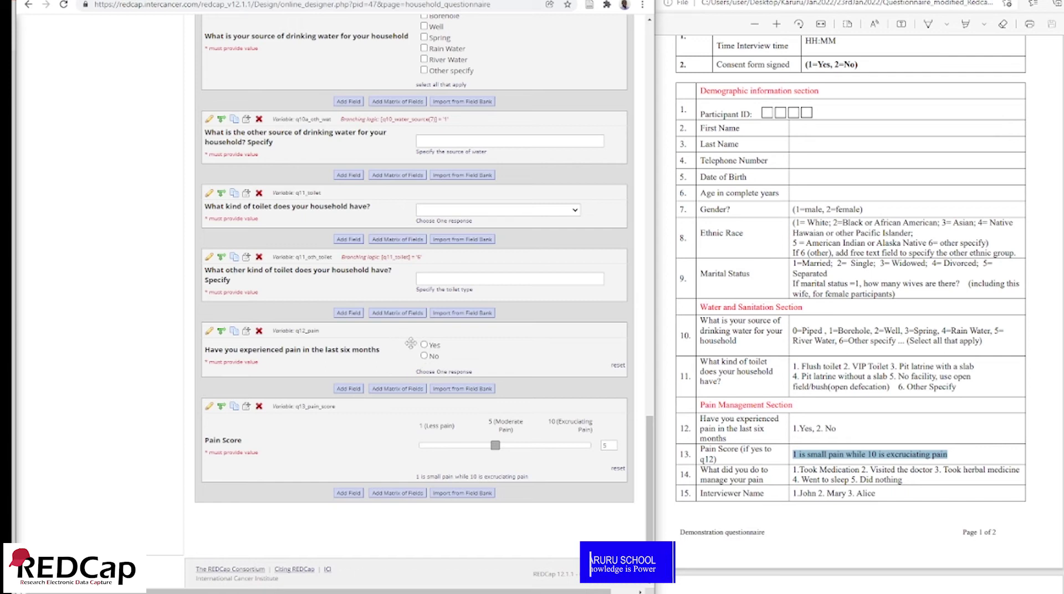
left_click(221, 406)
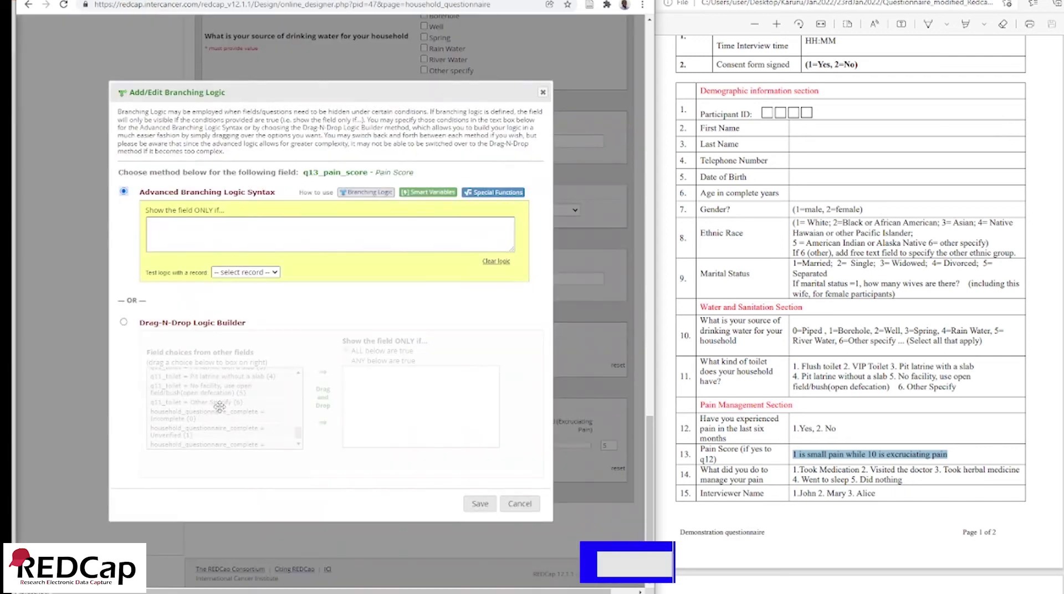
left_click(123, 322)
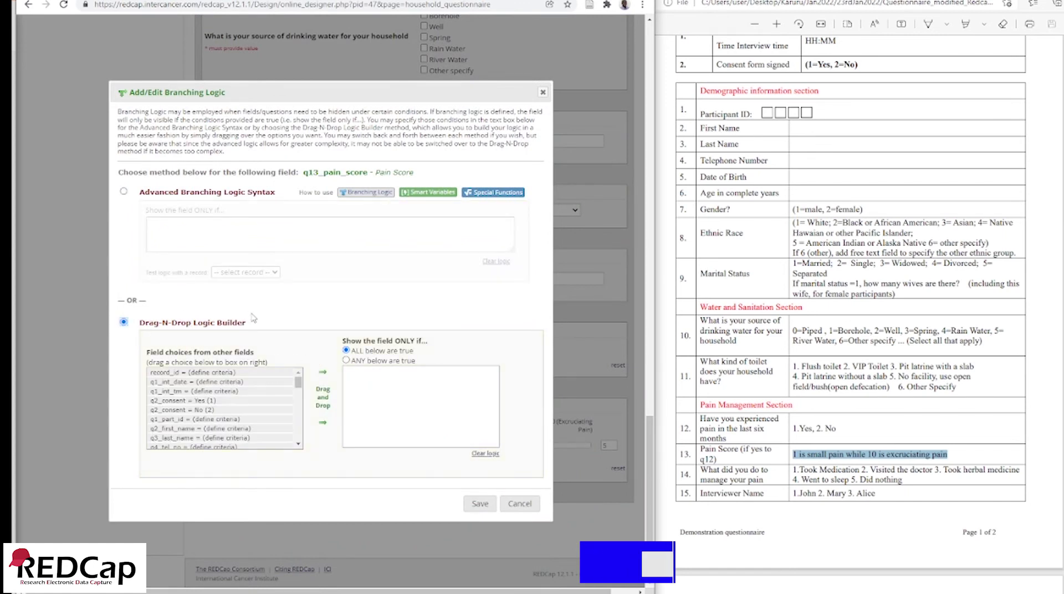
scroll(222, 410, "down", 10)
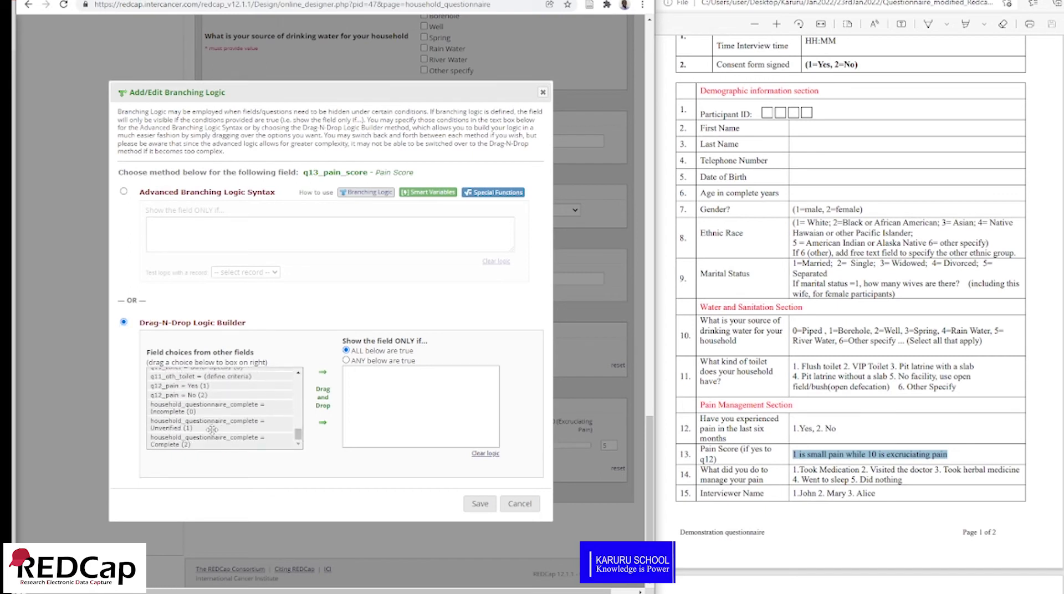
left_click_drag(171, 386, 385, 382)
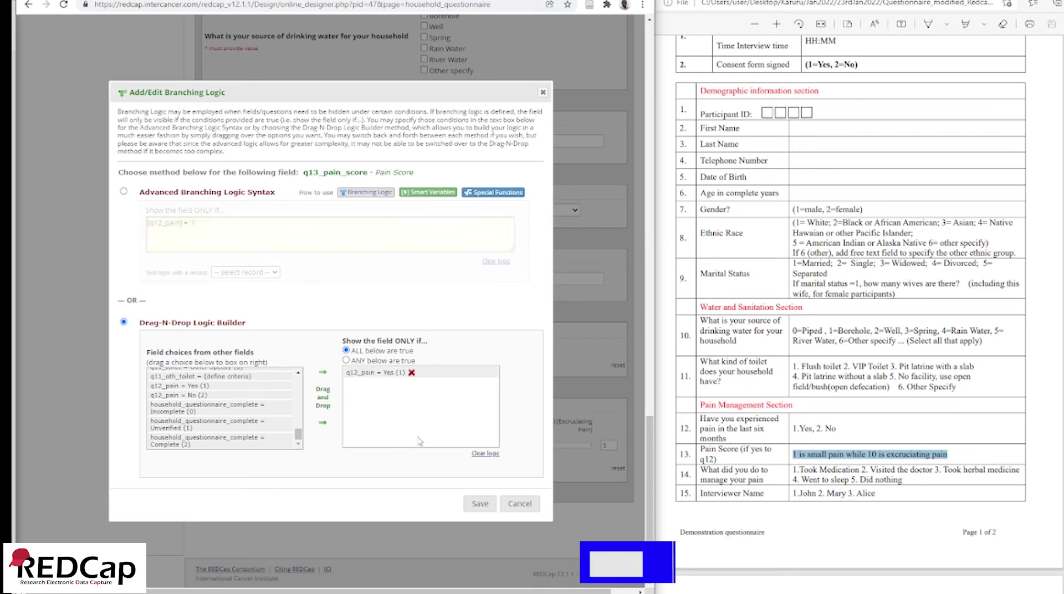
left_click(481, 508)
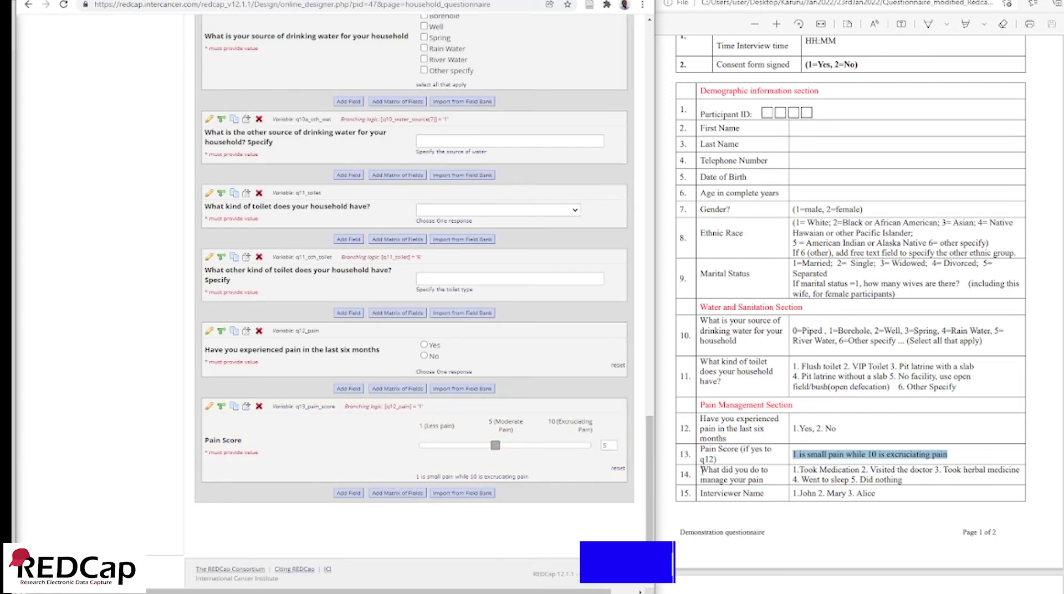
Add a new field below Pain Score labelled 'What did you do to manage your pain'.
left_click_drag(701, 469, 759, 485)
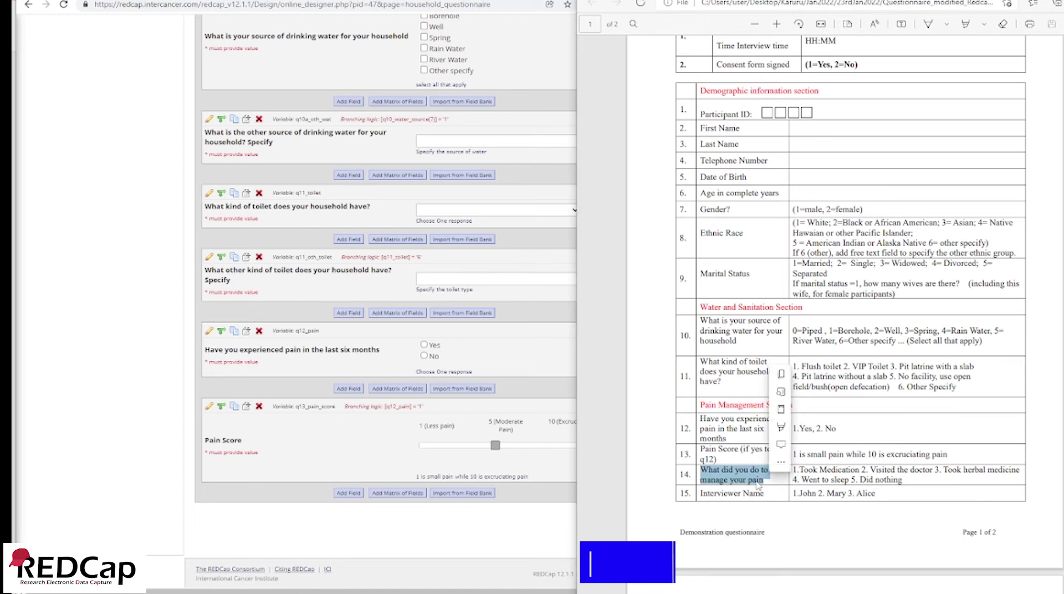
right_click(748, 489)
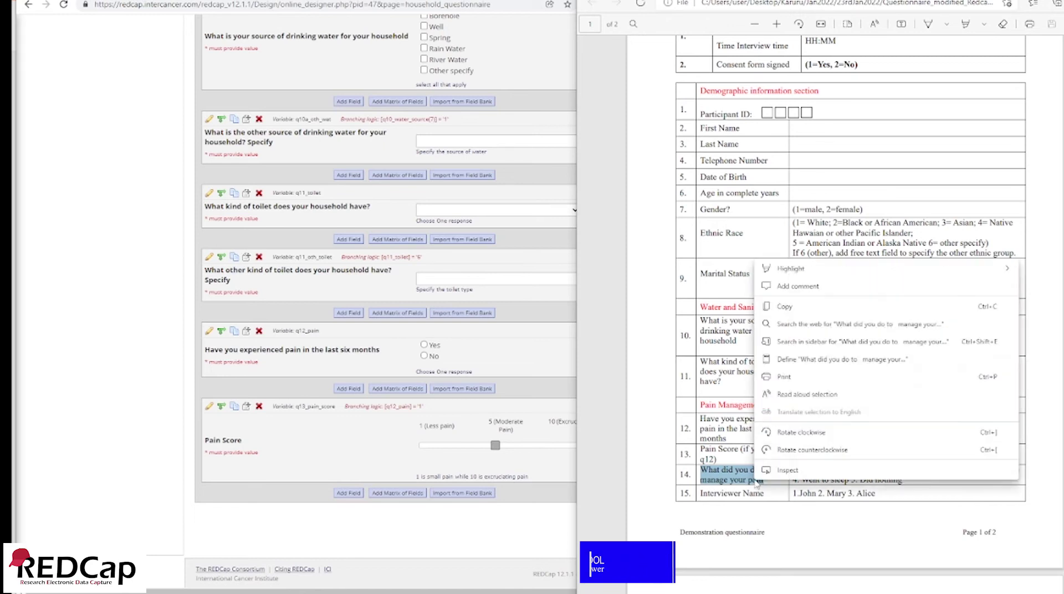
left_click(776, 306)
left_click(349, 493)
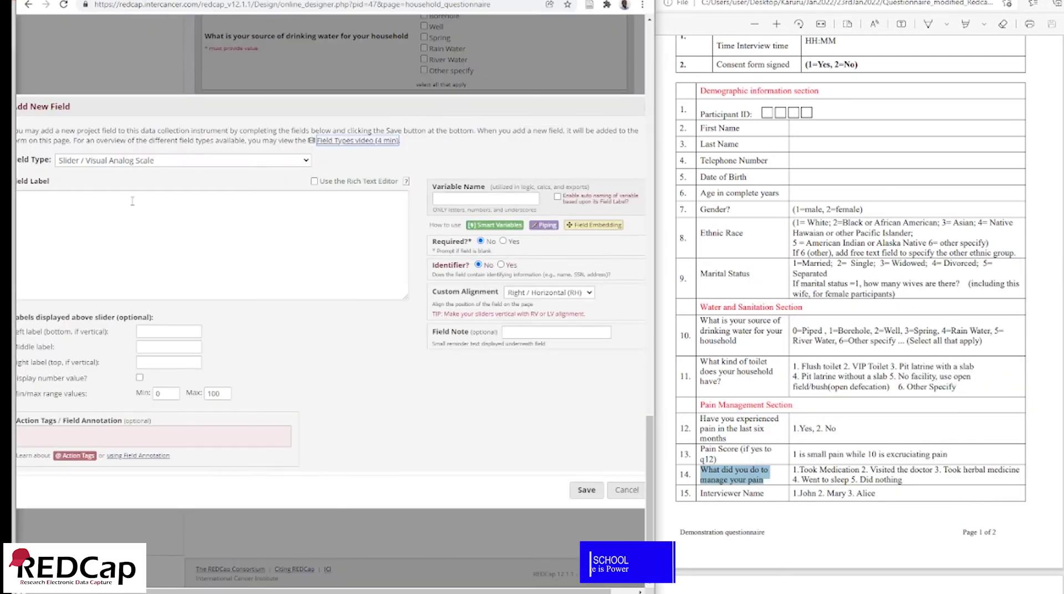
left_click(133, 200)
right_click(52, 201)
left_click(86, 282)
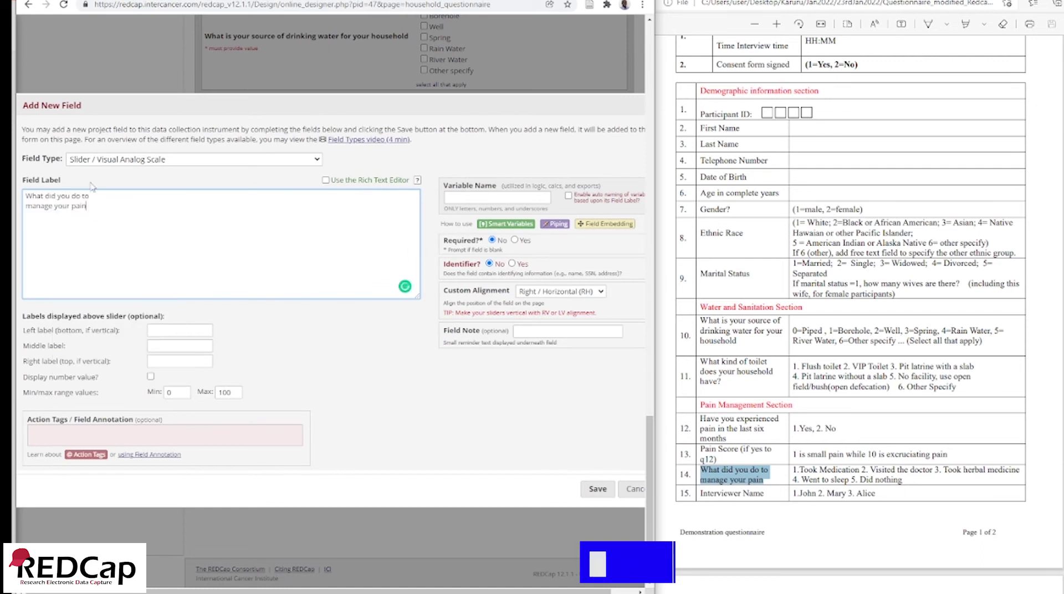
Make it a required Multiple Choice - Radio Buttons field named q14_action.
left_click(318, 160)
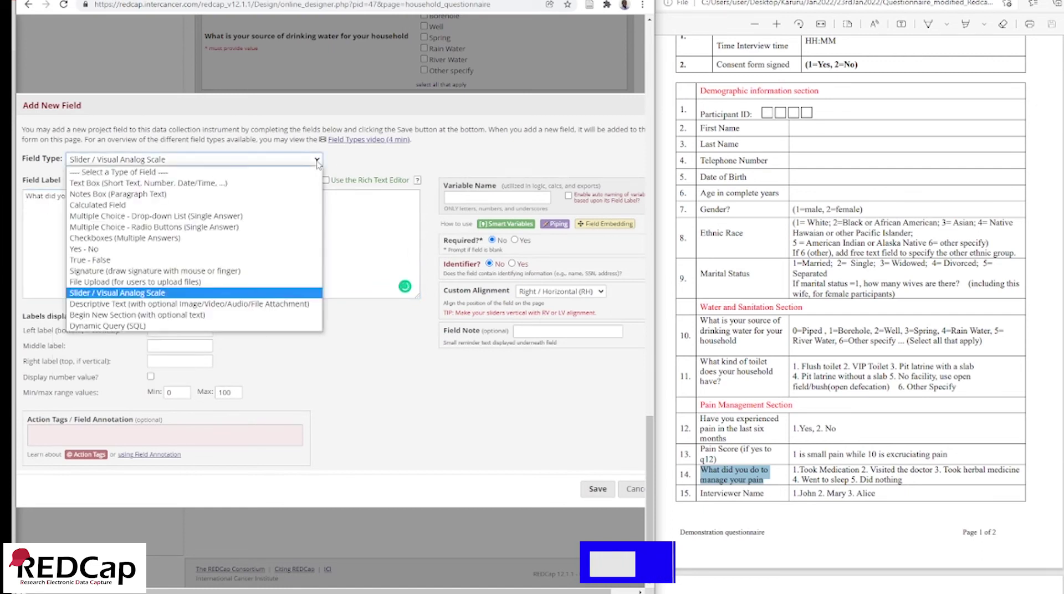
left_click(292, 227)
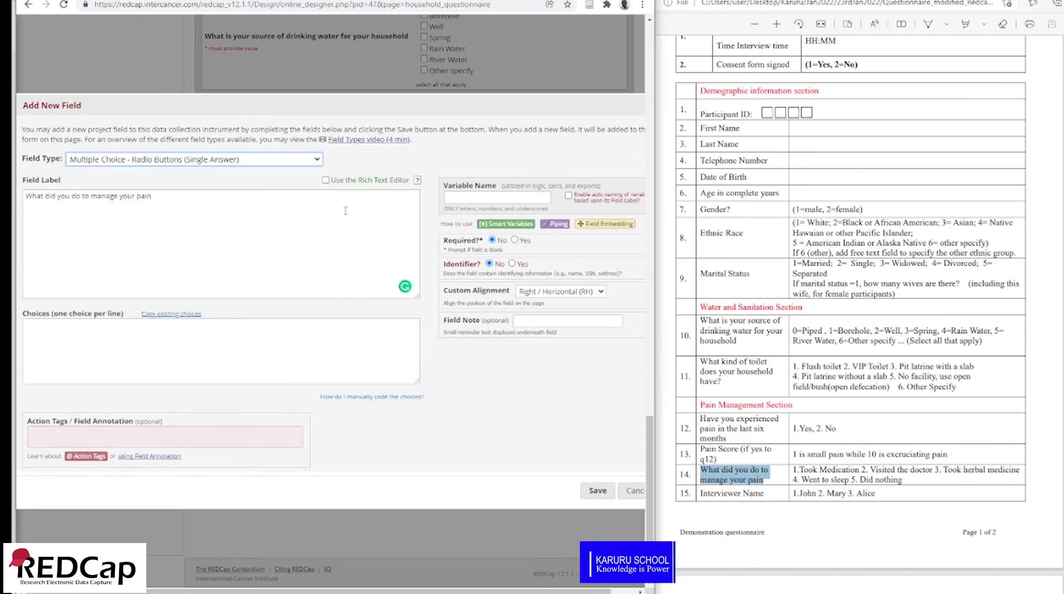
left_click(490, 198)
type("q14_")
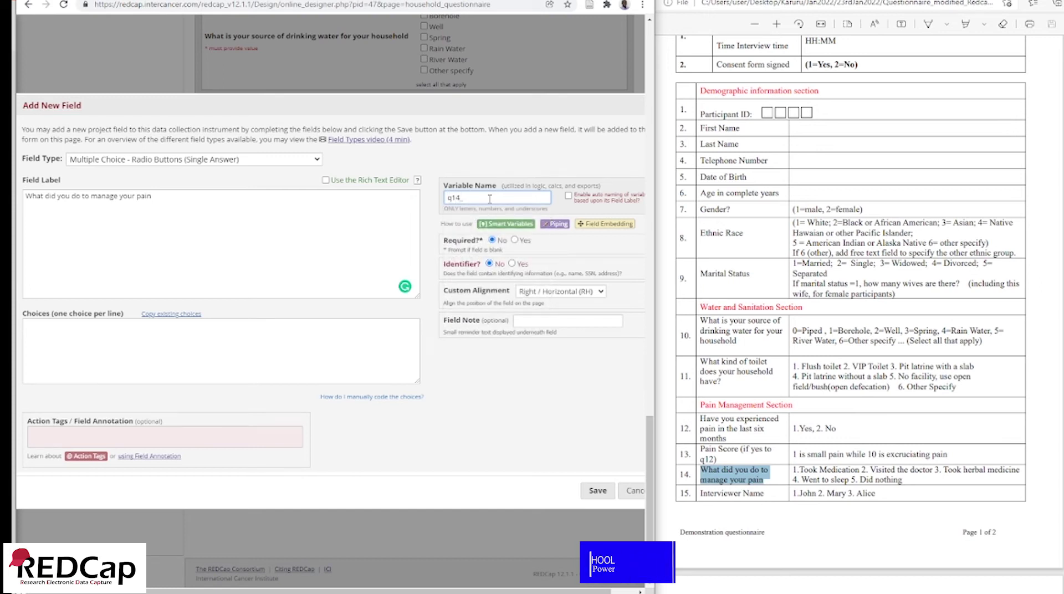
type("action")
left_click(514, 240)
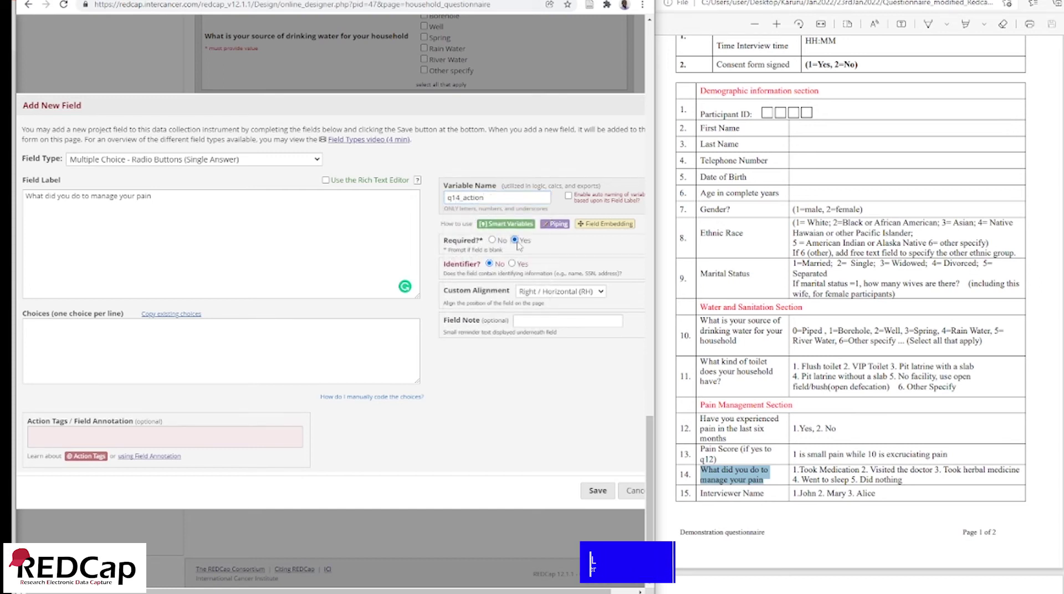
Paste question 14's five answer options as choices, numbering Took Medication as 1.
left_click_drag(794, 471, 902, 480)
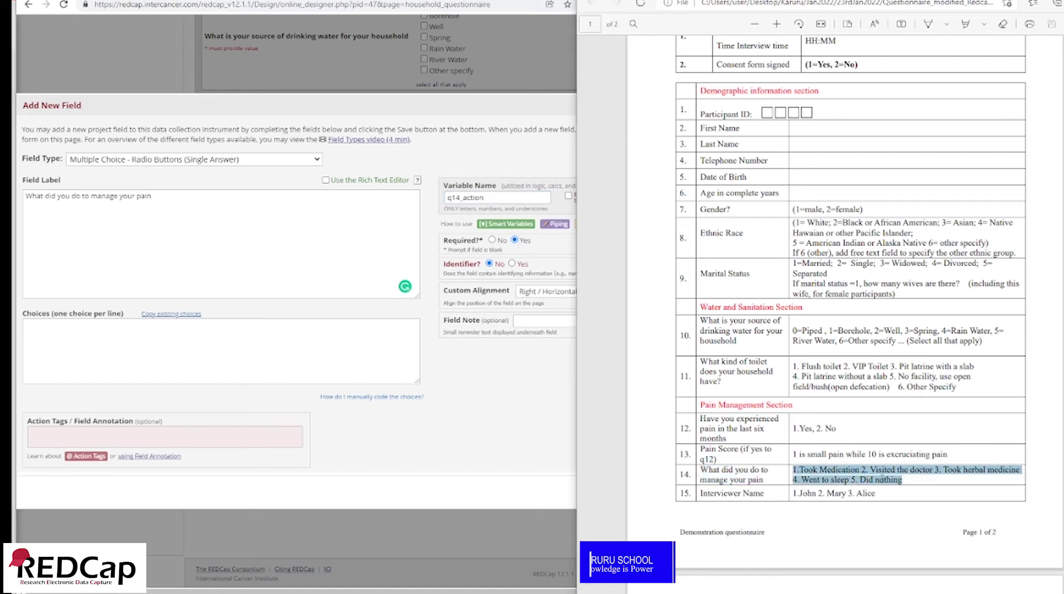
right_click(884, 481)
left_click(835, 326)
right_click(50, 340)
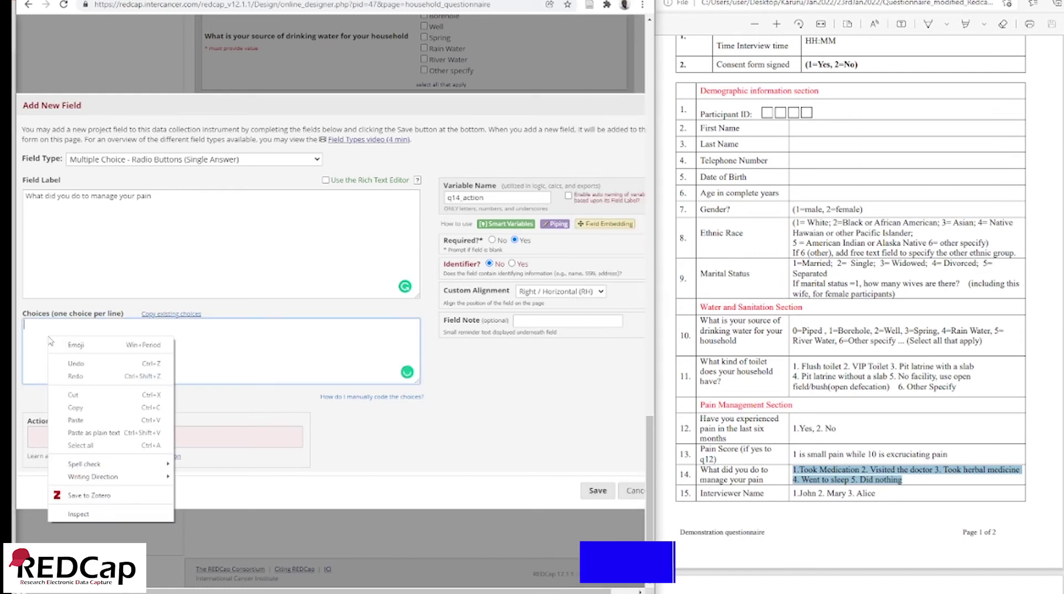
left_click(75, 420)
mouse_move(31, 325)
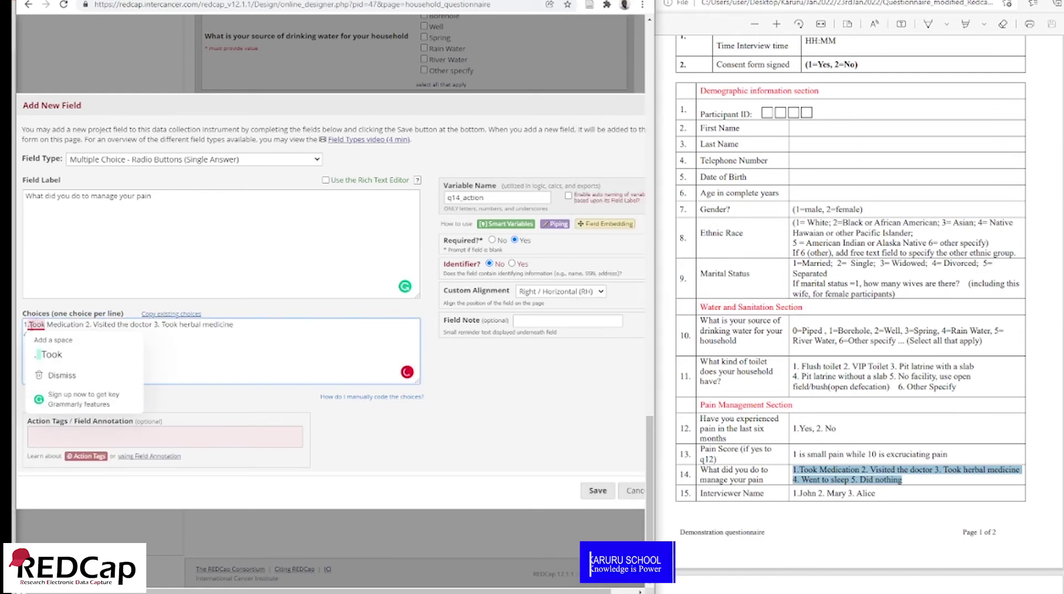
key("BackSpace")
key("BackSpace")
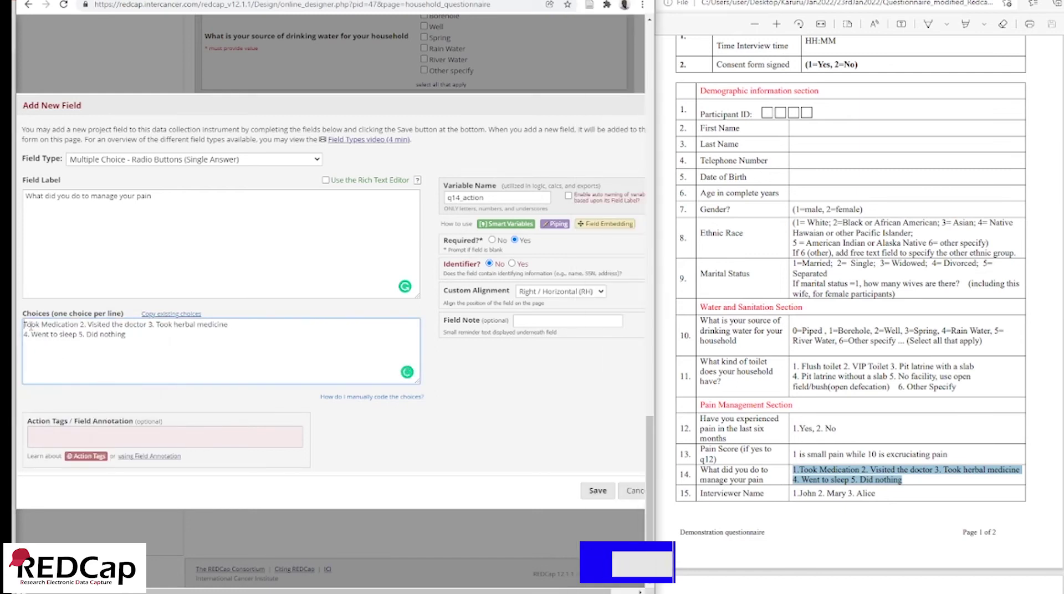
type("1.")
Put Visited the doctor, Took herbal medicine and Did nothing on separate lines, then save.
left_click(87, 324)
key("Return")
key("Delete")
left_click(92, 334)
key("Return")
key("Delete")
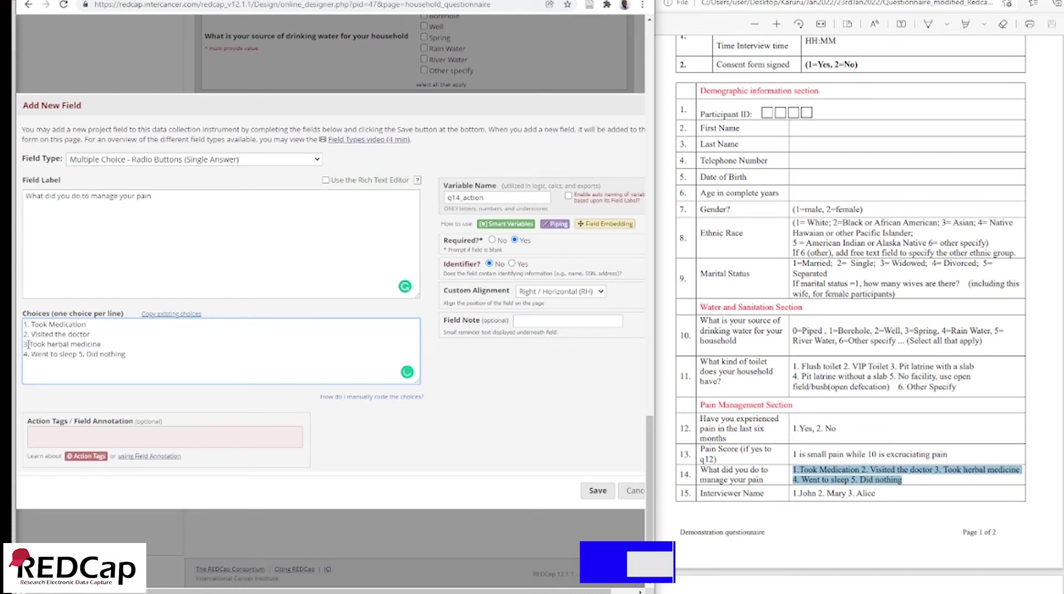
left_click(81, 355)
key("Return")
key("Delete")
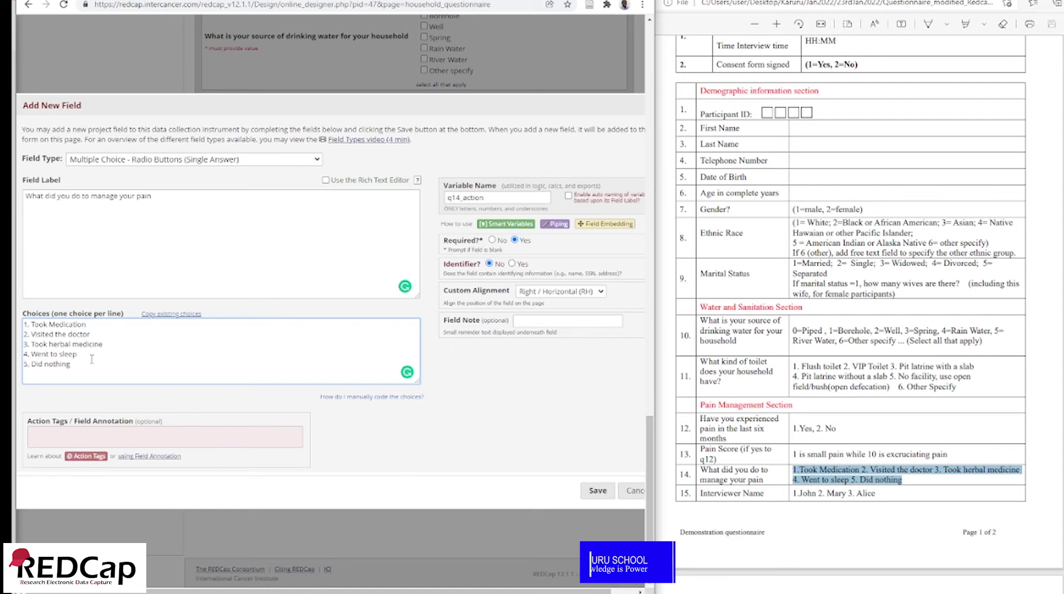
left_click(598, 490)
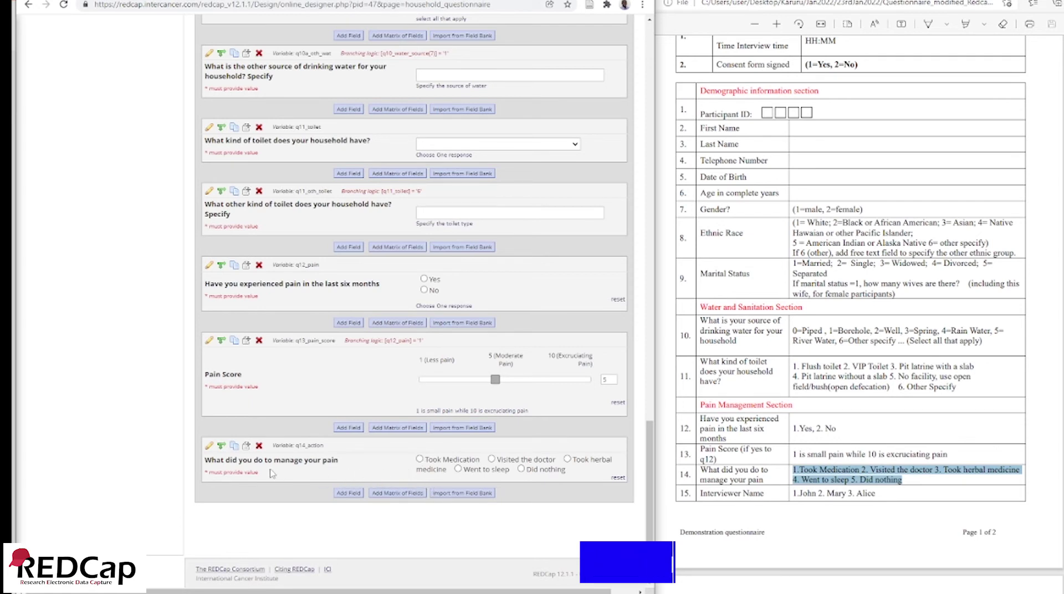
Set q14_action's choice alignment to Right / Vertical (RV) and save.
left_click(210, 448)
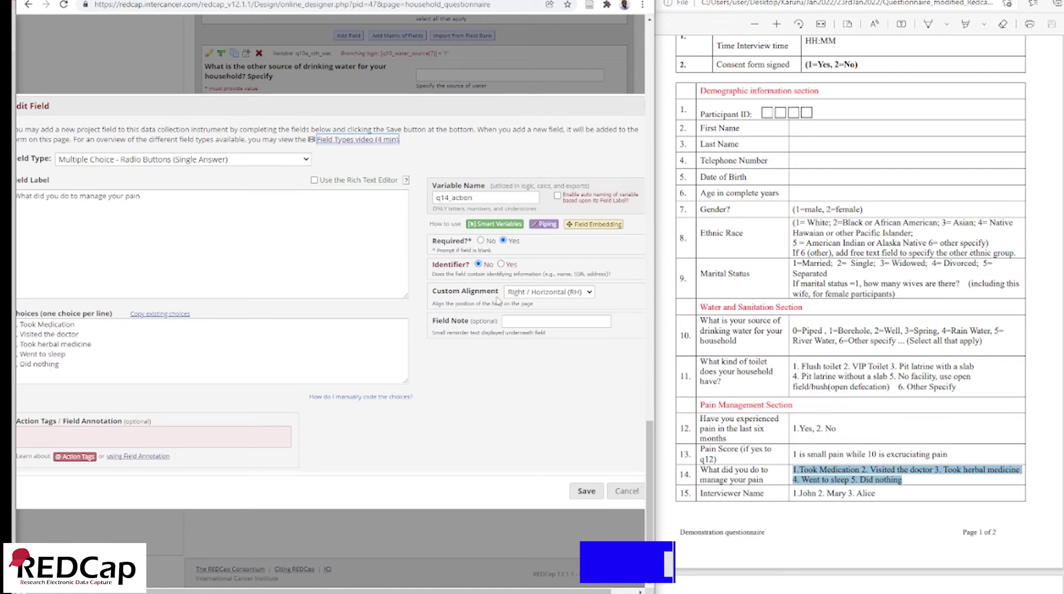
left_click(589, 293)
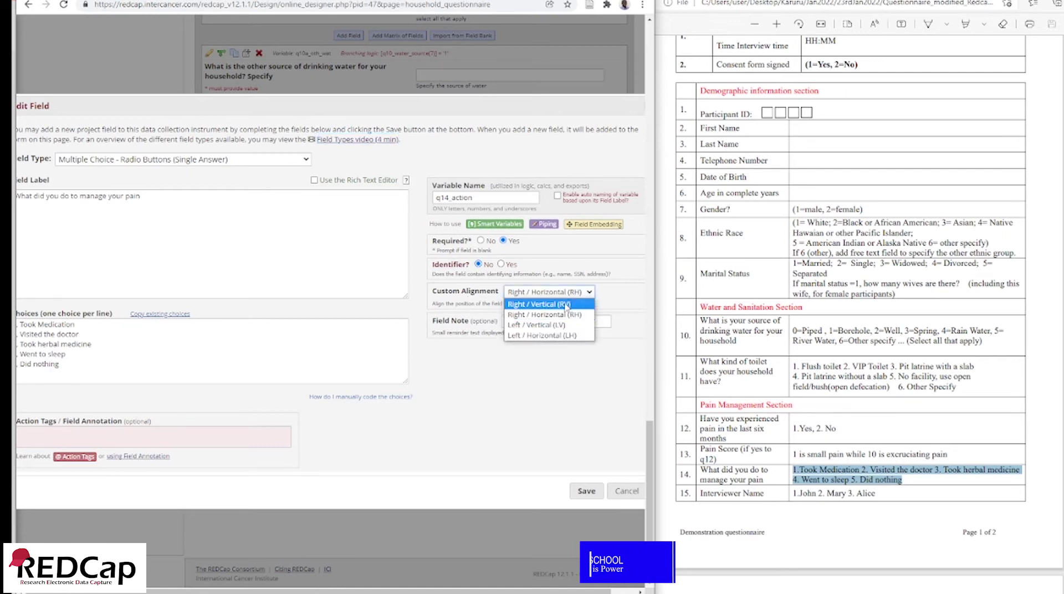
left_click(566, 305)
left_click(586, 491)
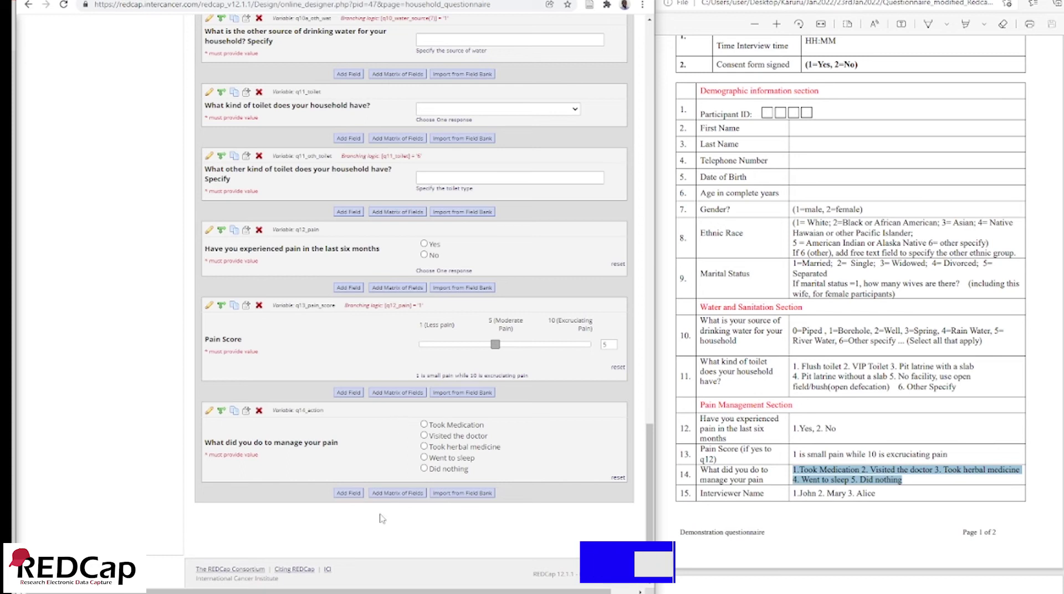
Add a required field labelled 'Interviewer Name' with variable q15_in_name at the form's end.
left_click_drag(700, 493, 765, 494)
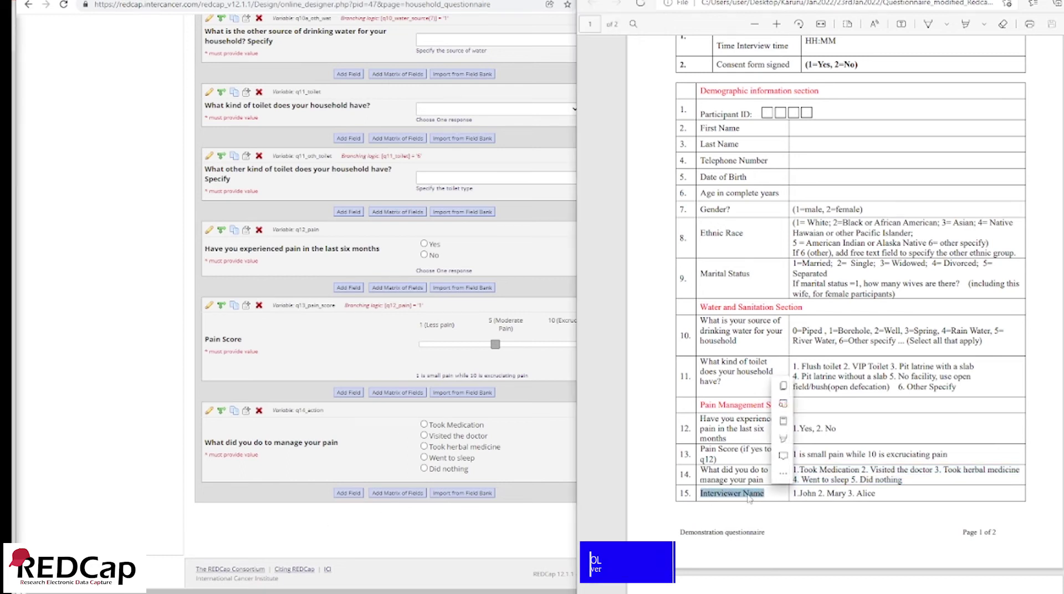
right_click(747, 494)
left_click(781, 325)
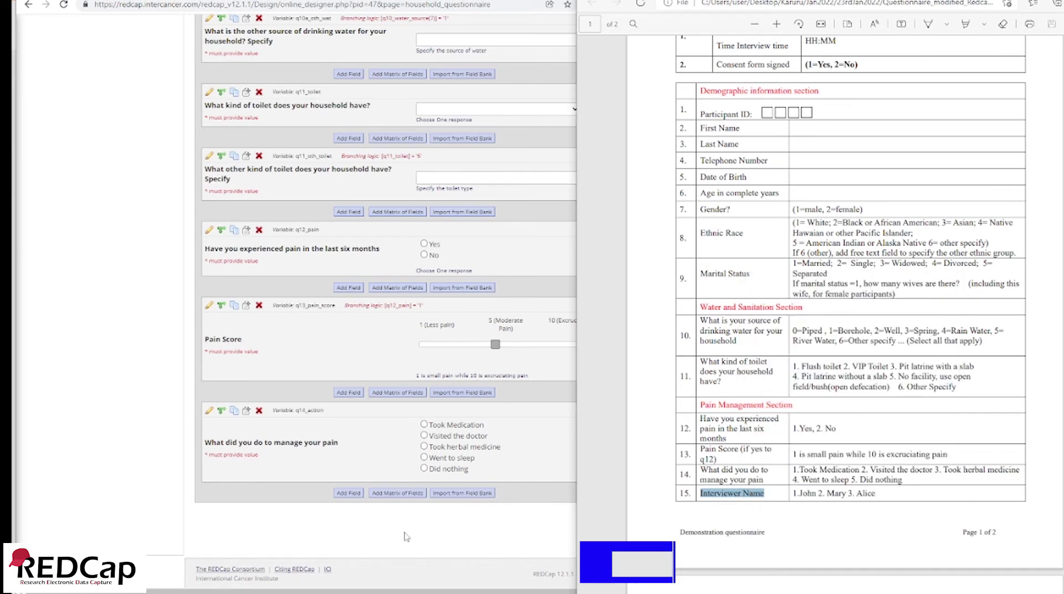
left_click(345, 493)
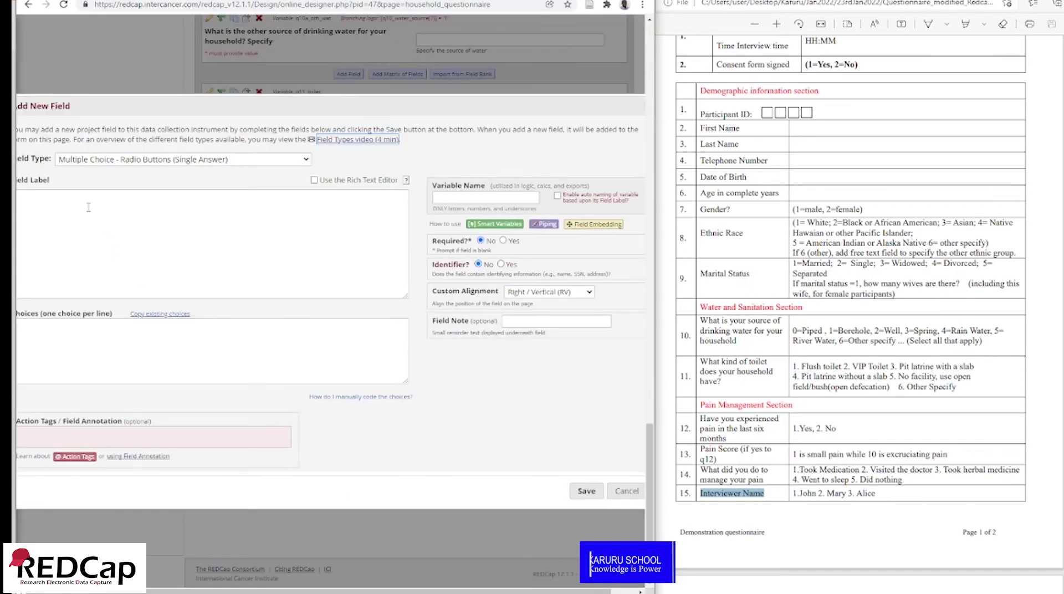
right_click(44, 197)
left_click(61, 280)
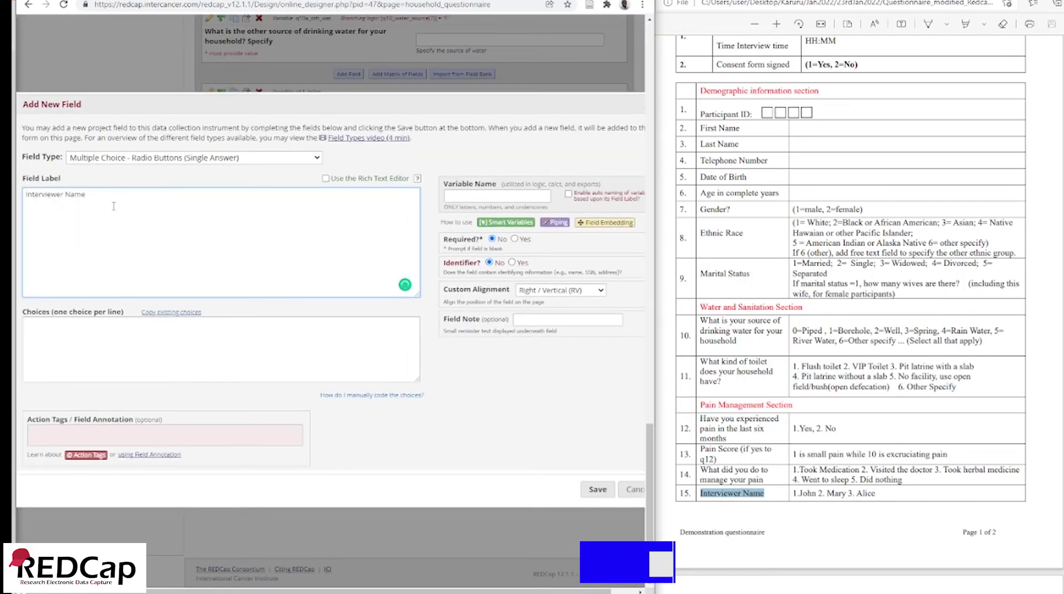
left_click(474, 198)
type("q1")
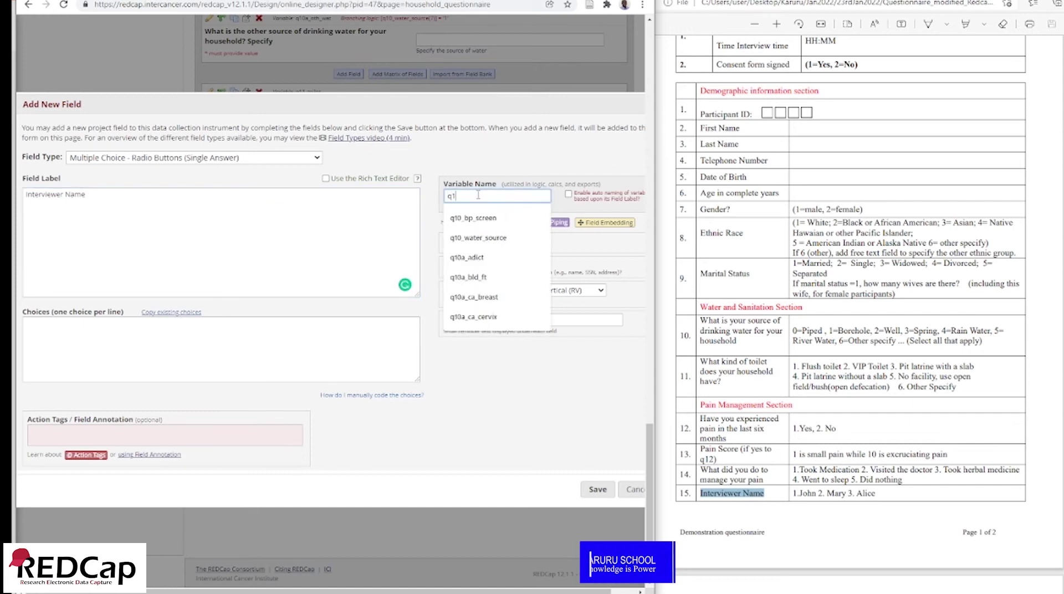
type("5_in_name")
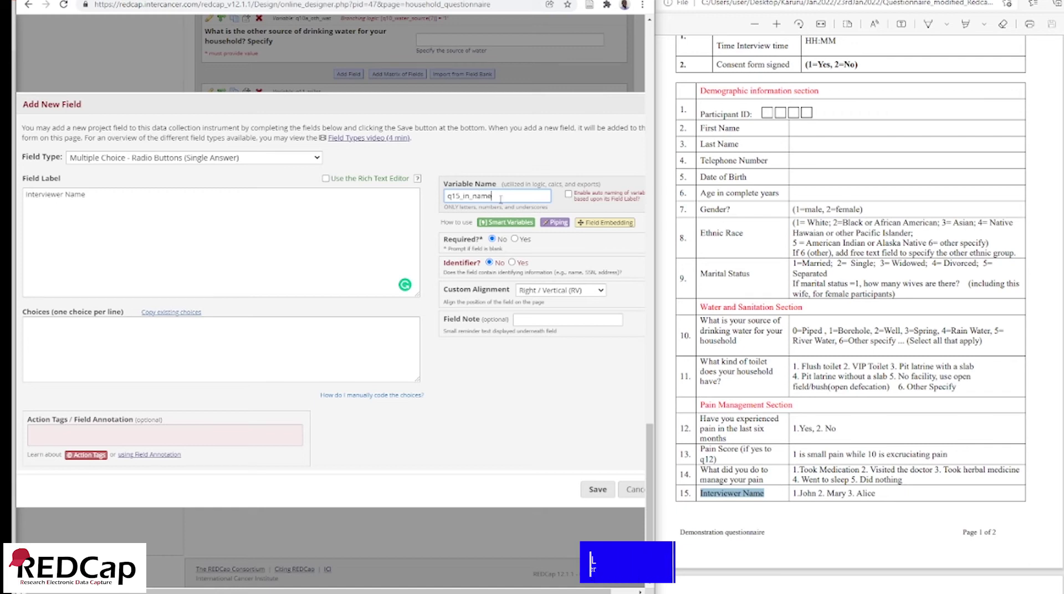
left_click(514, 239)
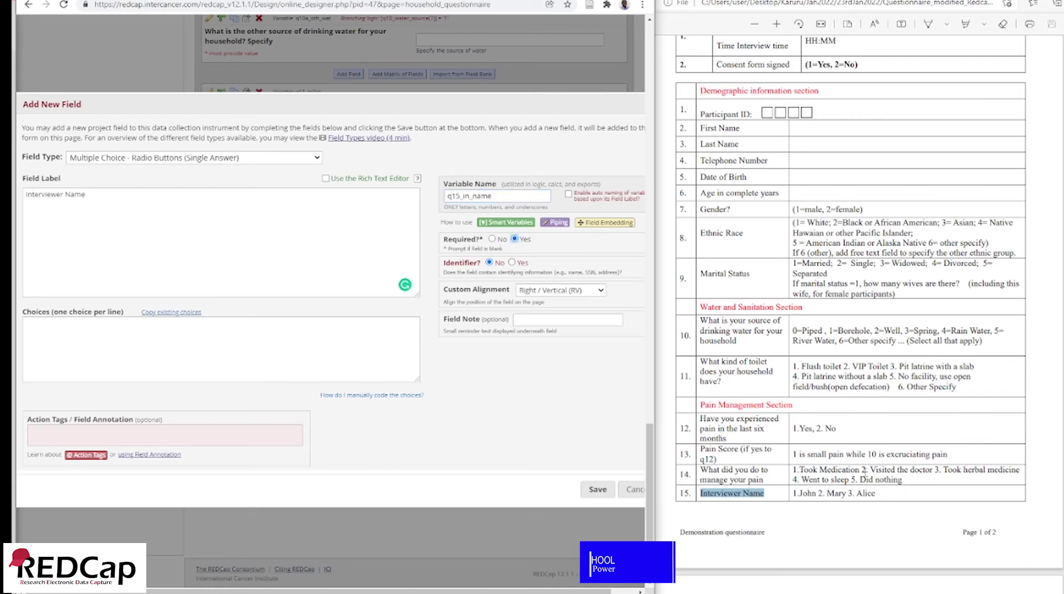
Paste the three interviewer names from row 15 as choices, one per line, and save.
left_click_drag(794, 493, 877, 499)
right_click(876, 499)
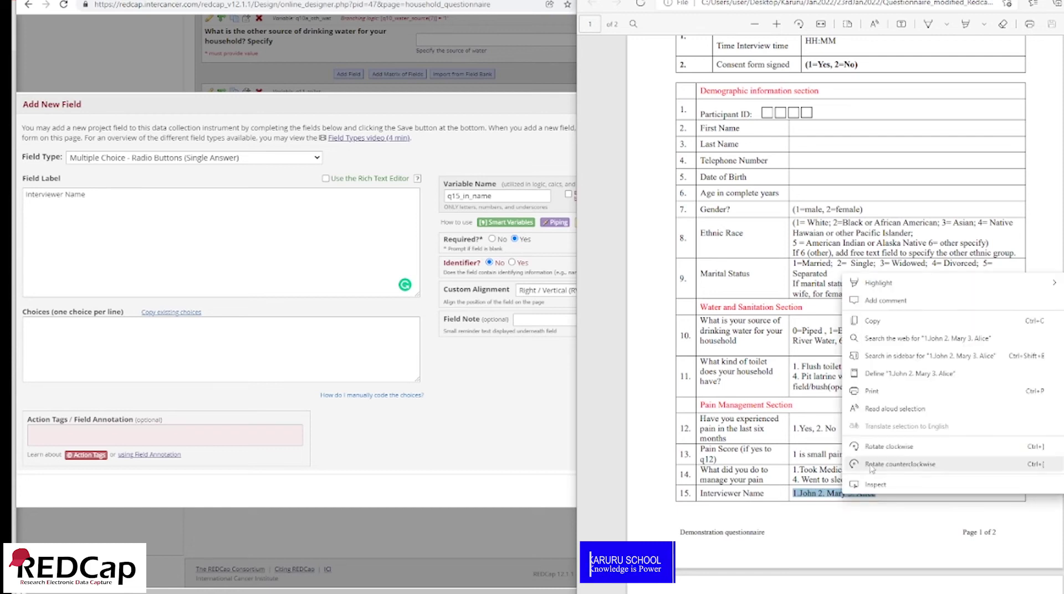
left_click(879, 324)
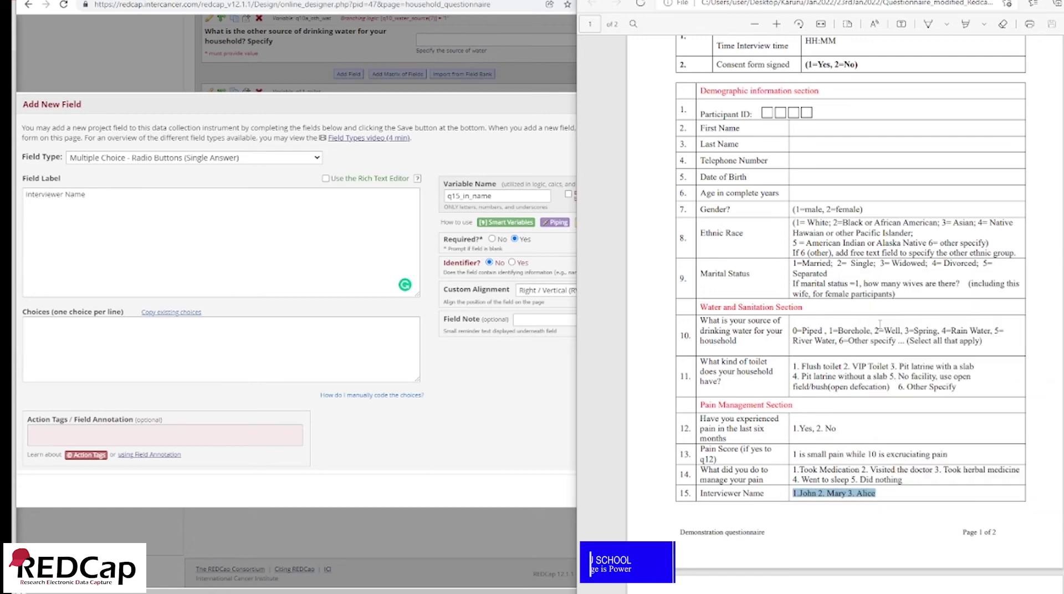
right_click(43, 330)
left_click(79, 419)
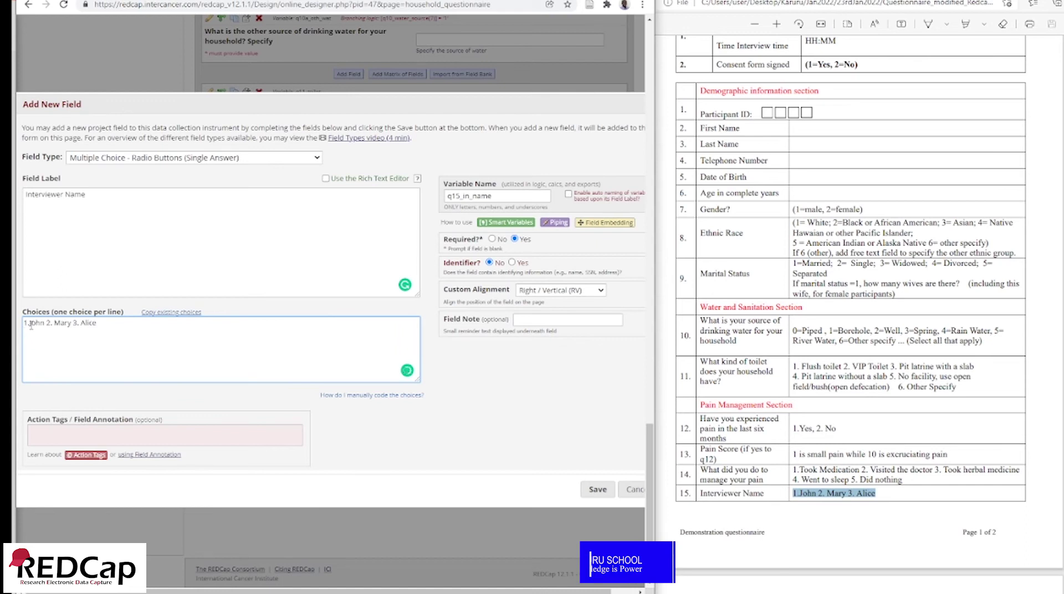
mouse_move(29, 323)
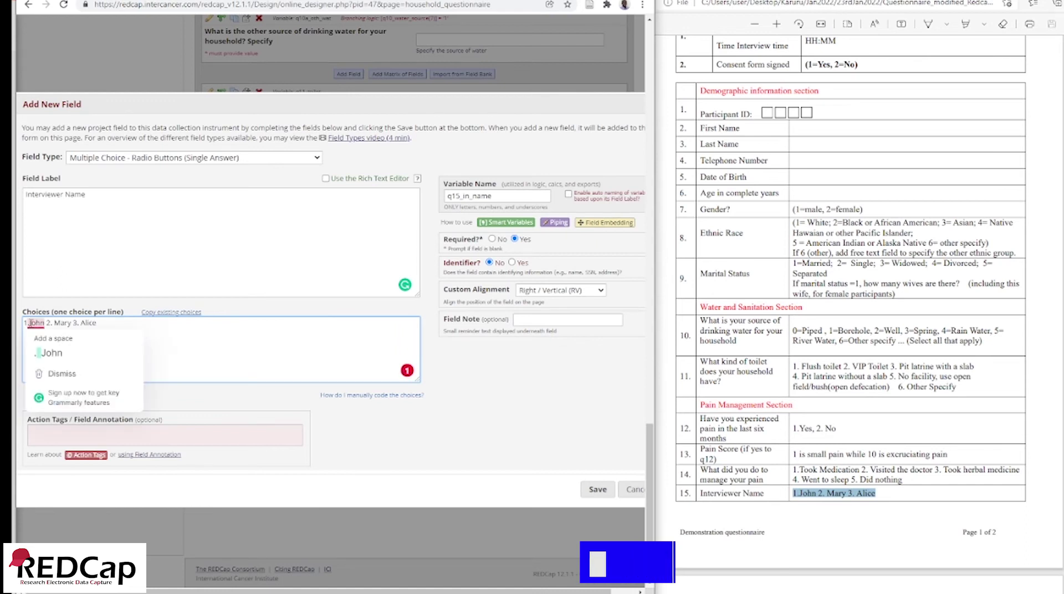
left_click(30, 324)
key("BackSpace")
type(".")
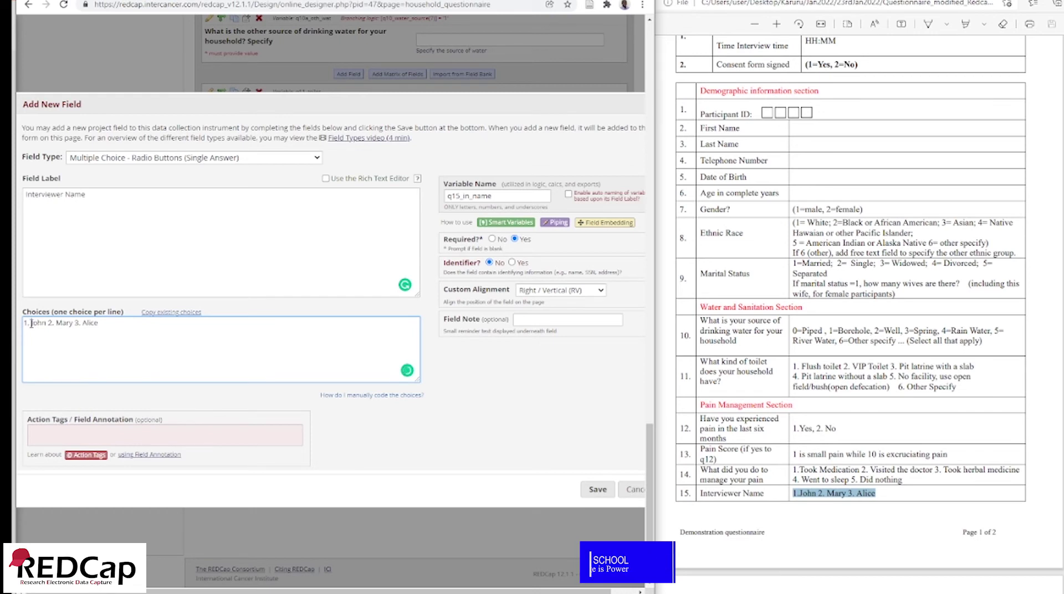
key("Return")
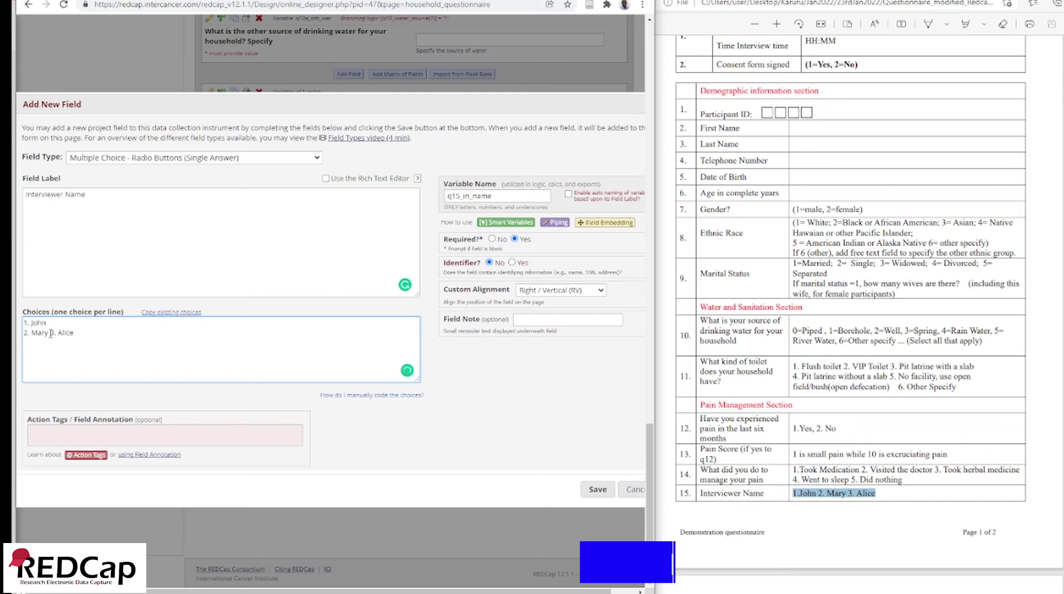
key("Return")
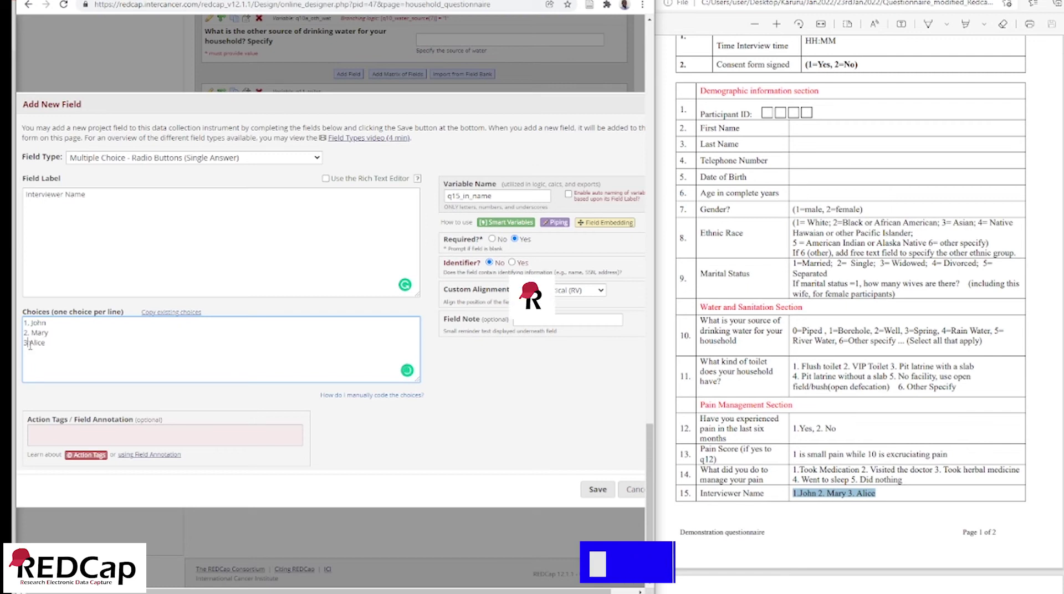
left_click(597, 490)
Preview the Household Questionnaire and scroll through it down to Interviewer Name and back.
scroll(503, 487, "up", 20)
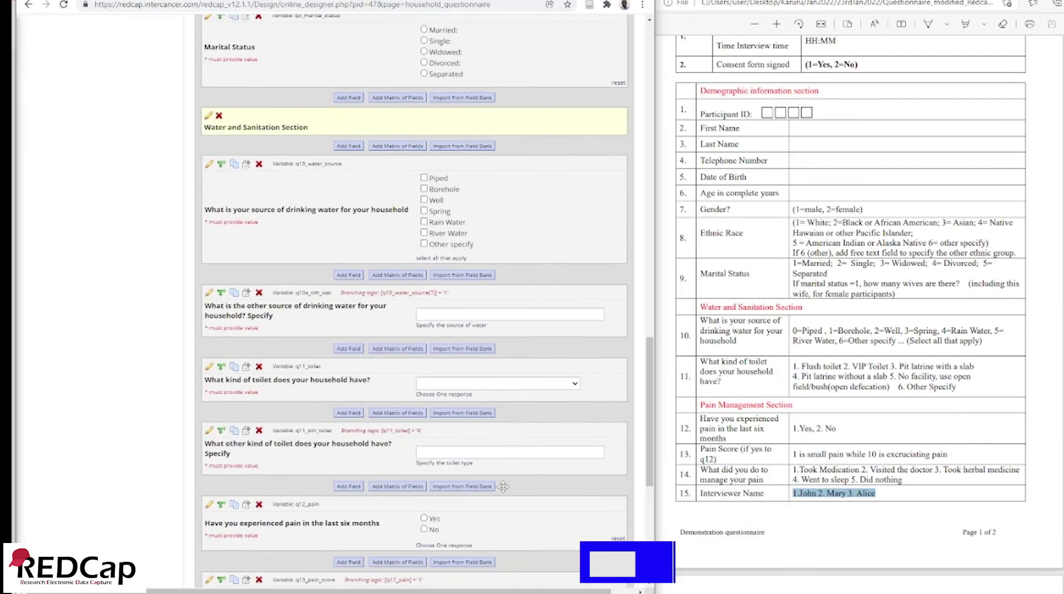
scroll(502, 487, "up", 8)
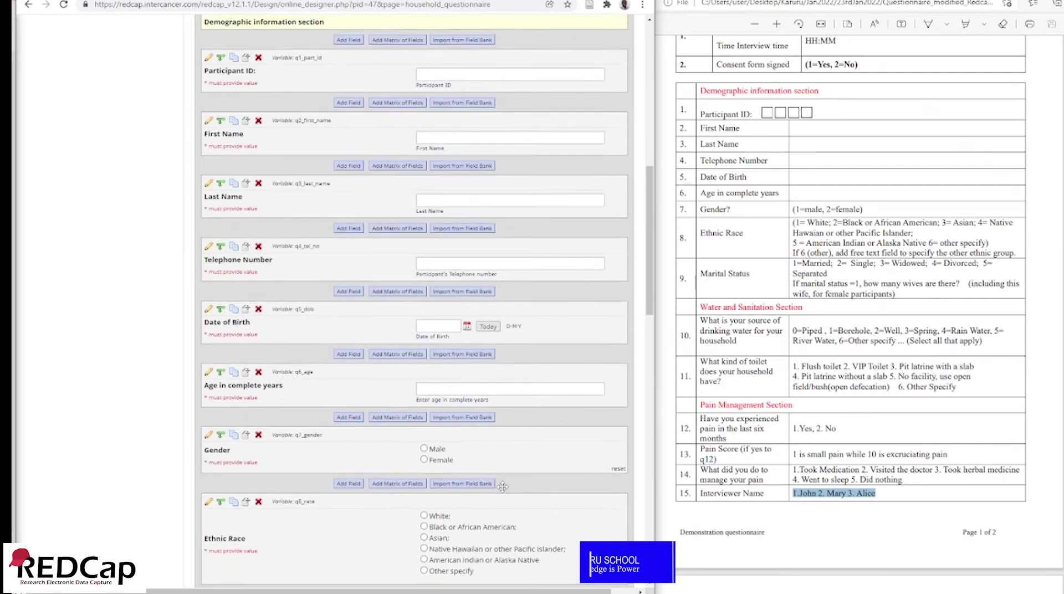
scroll(502, 487, "up", 5)
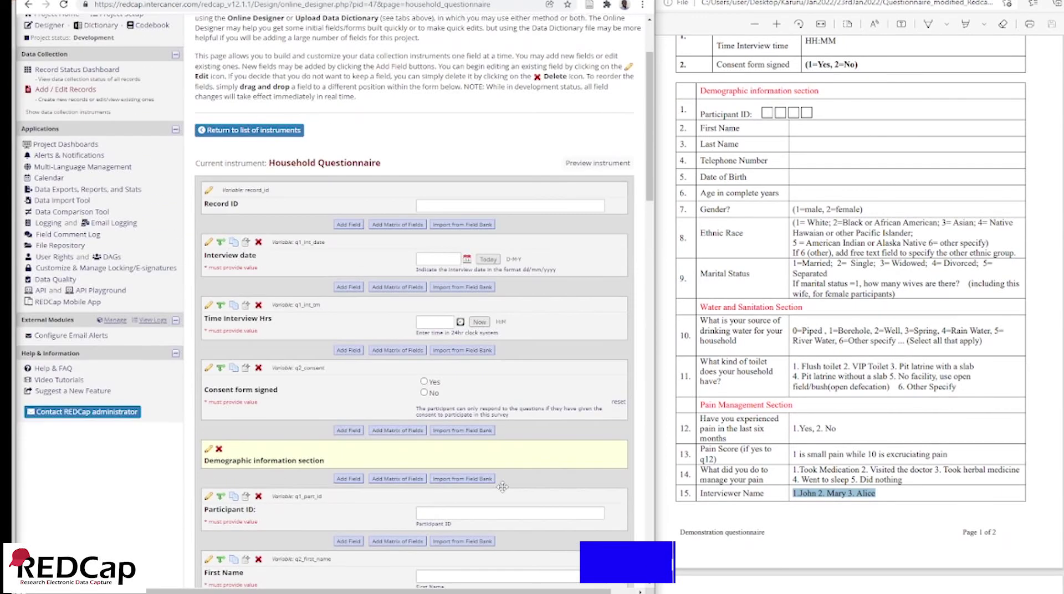
left_click(607, 167)
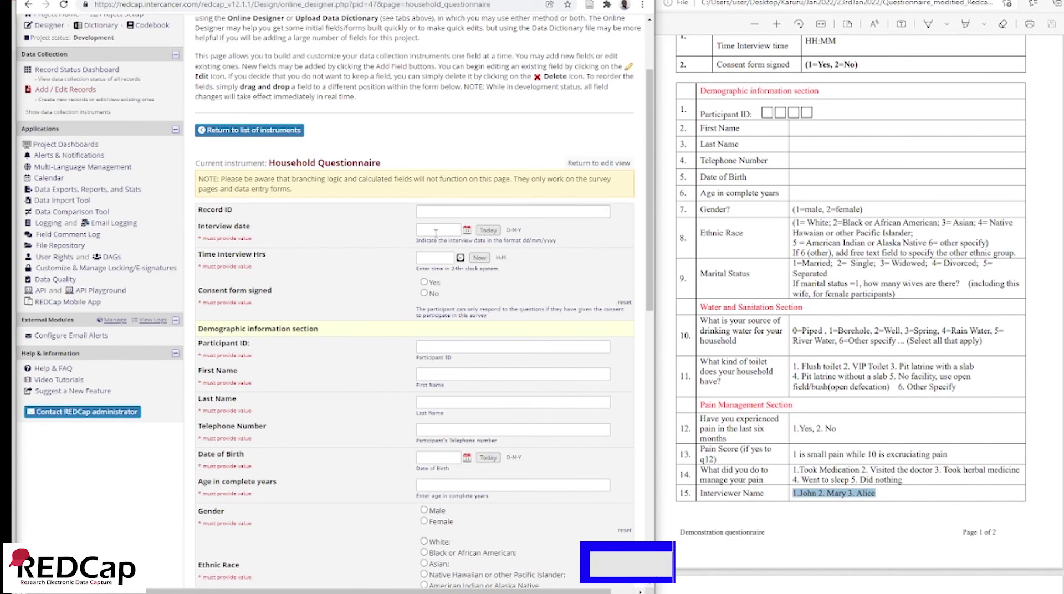
scroll(266, 238, "down", 1)
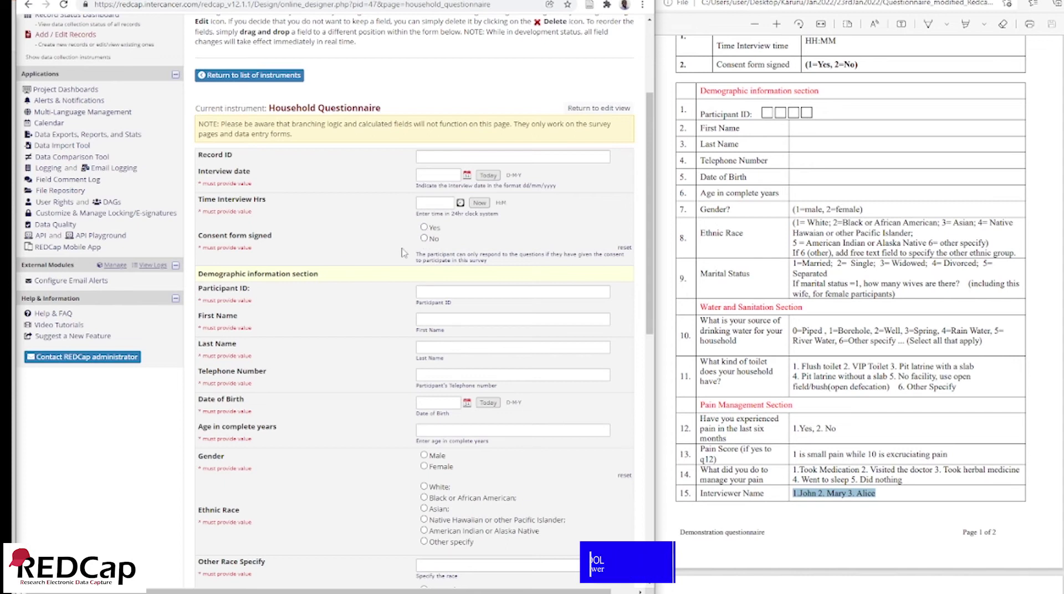
scroll(269, 157, "down", 2)
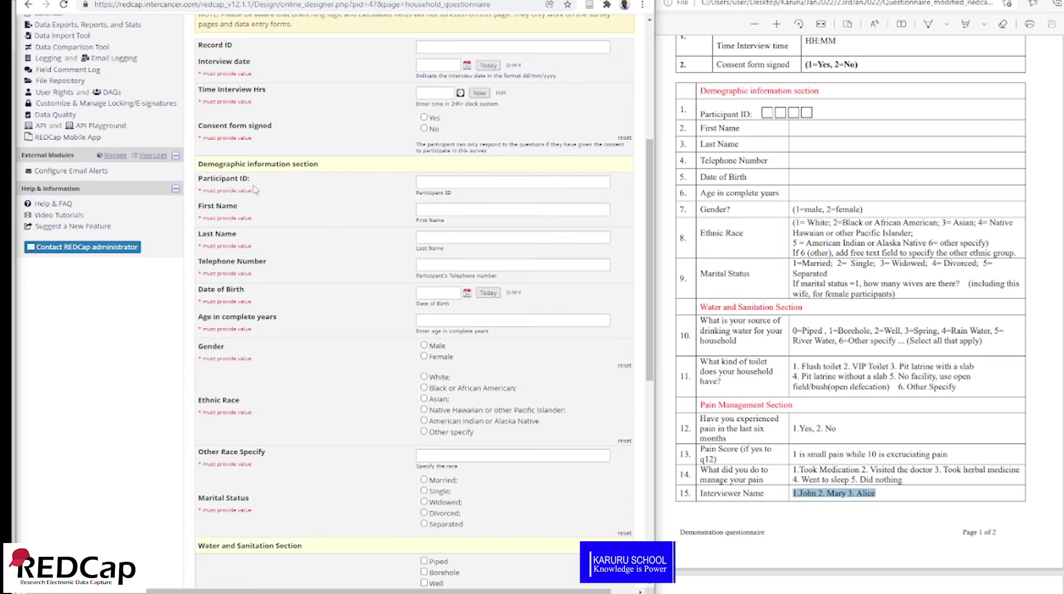
scroll(255, 190, "down", 1)
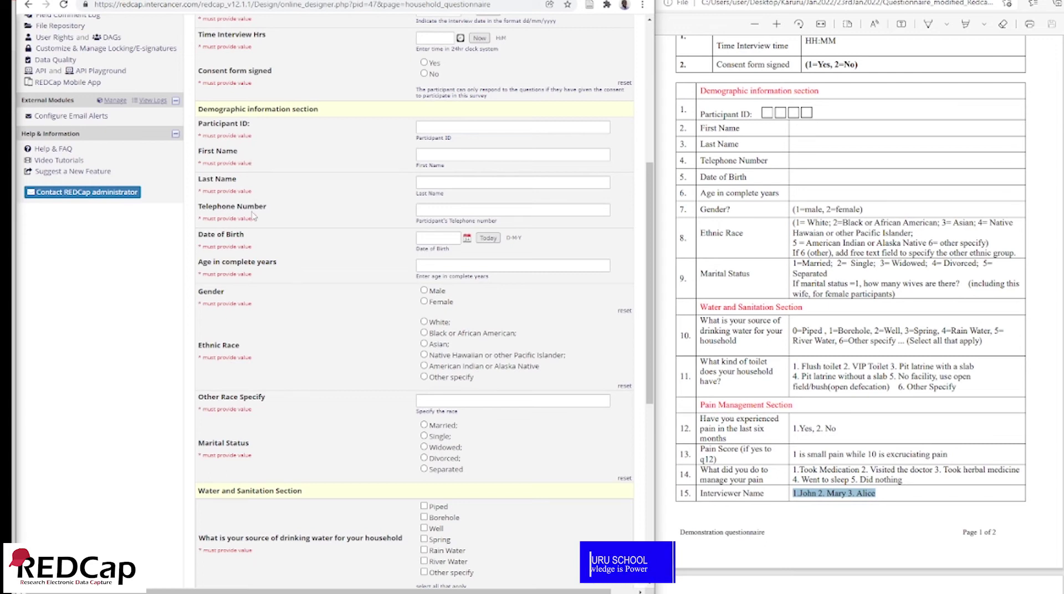
scroll(259, 239, "down", 1)
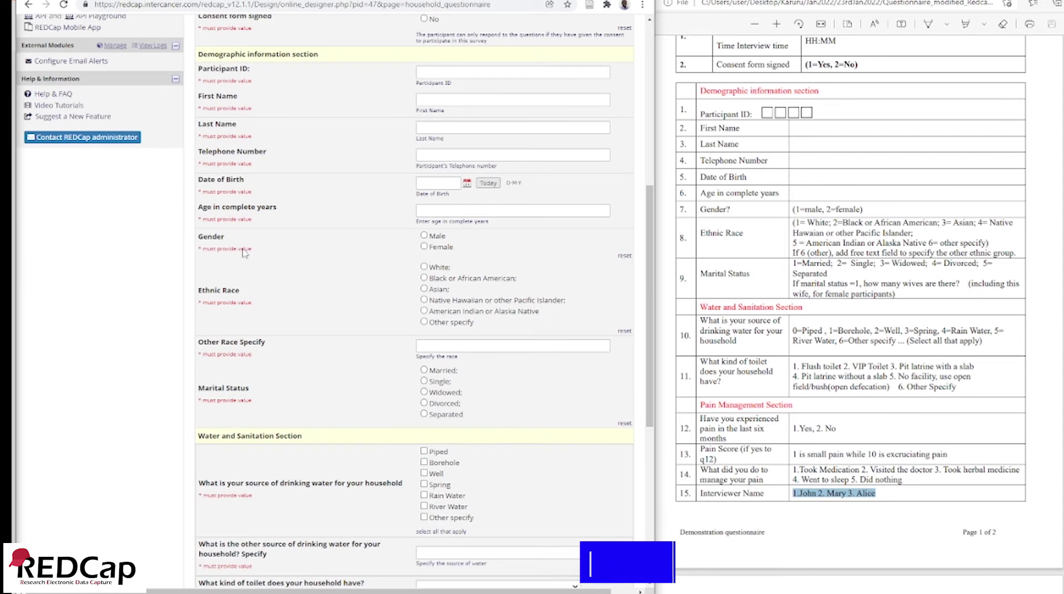
scroll(245, 252, "down", 1)
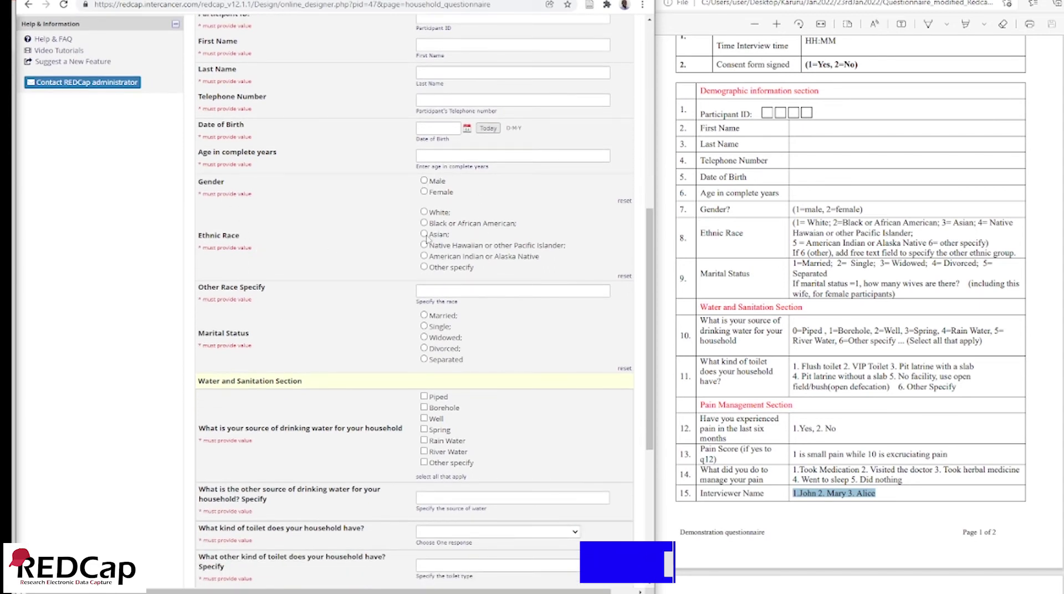
scroll(337, 268, "down", 1)
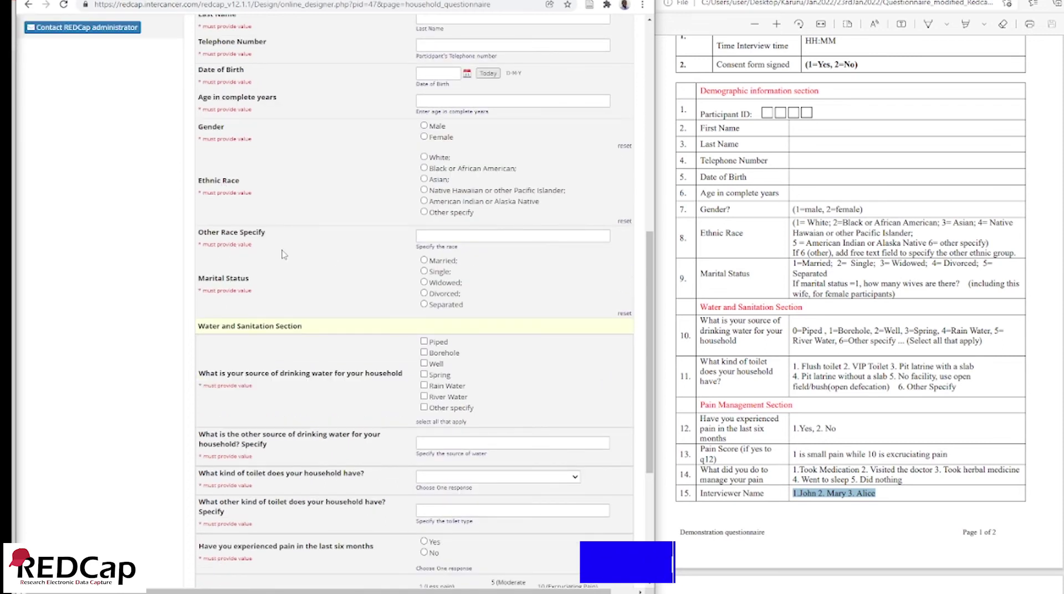
scroll(383, 259, "down", 1)
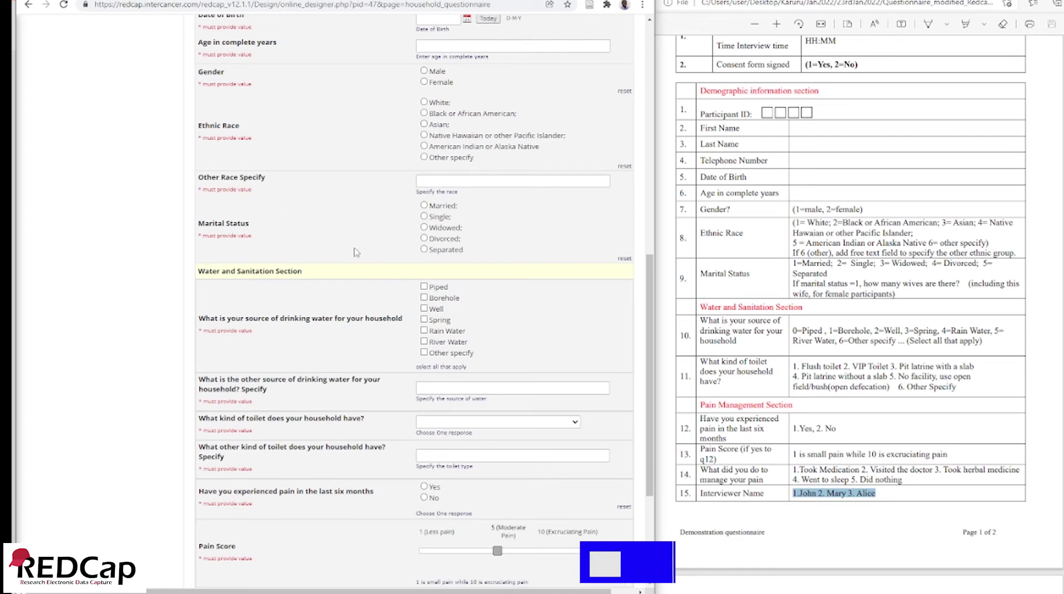
scroll(356, 252, "down", 1)
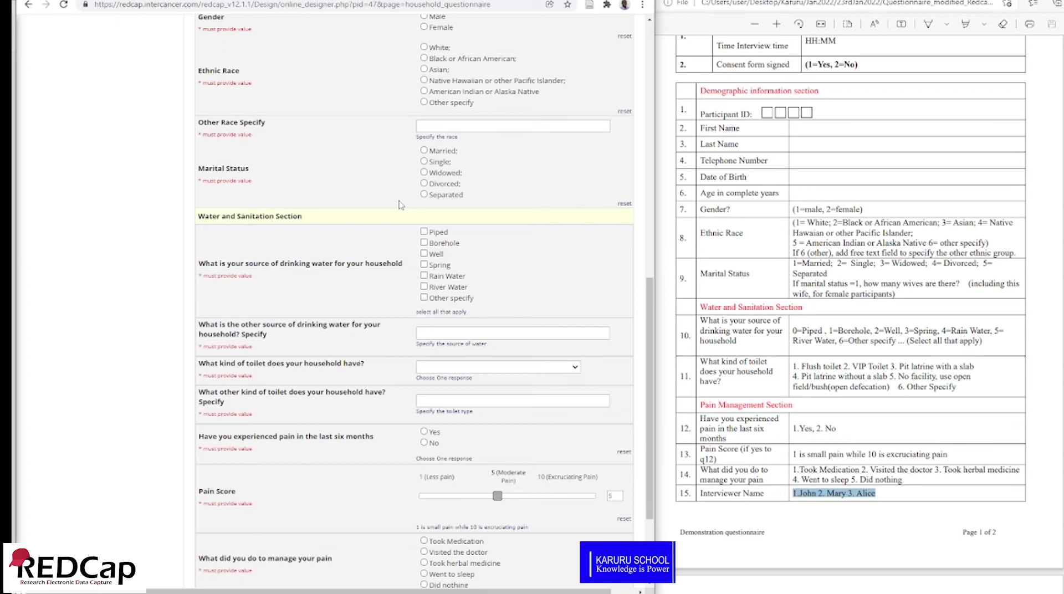
scroll(265, 272, "down", 3)
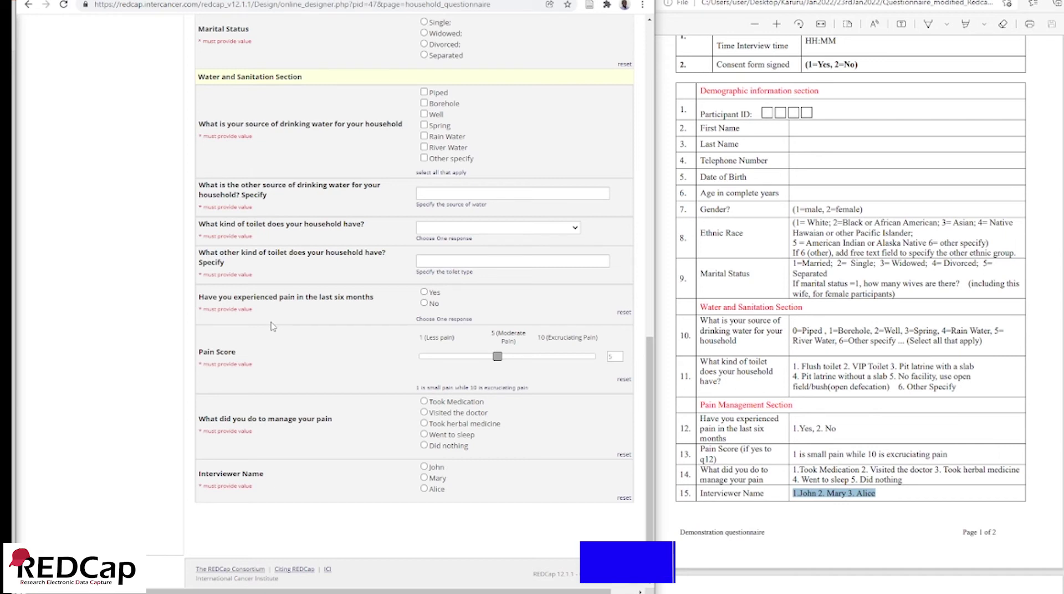
scroll(272, 325, "up", 20)
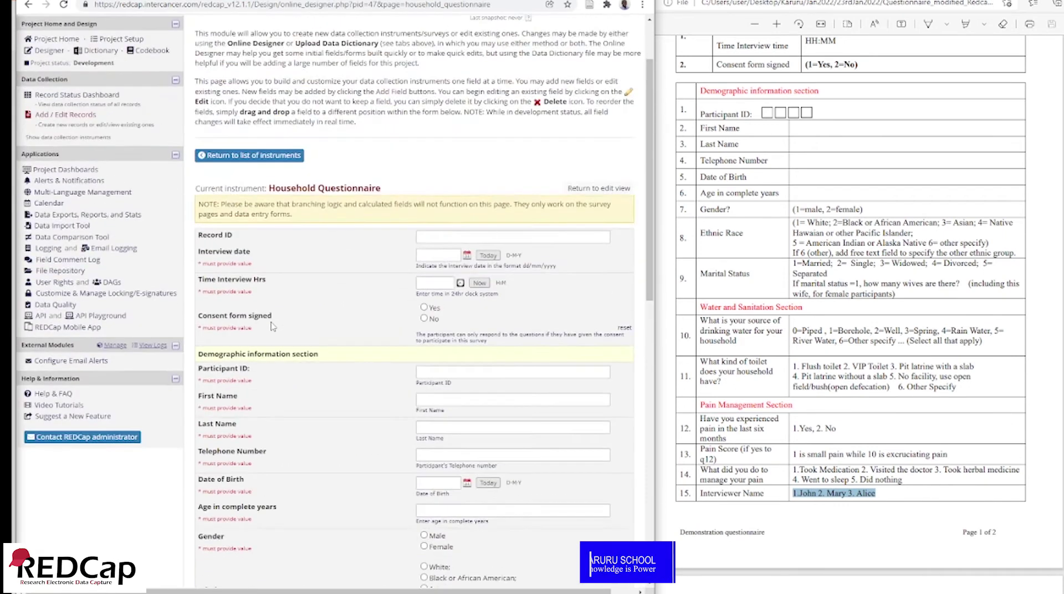
Back in edit view, add a Begin New Section field above the q12 pain question.
left_click(599, 188)
scroll(423, 478, "down", 3)
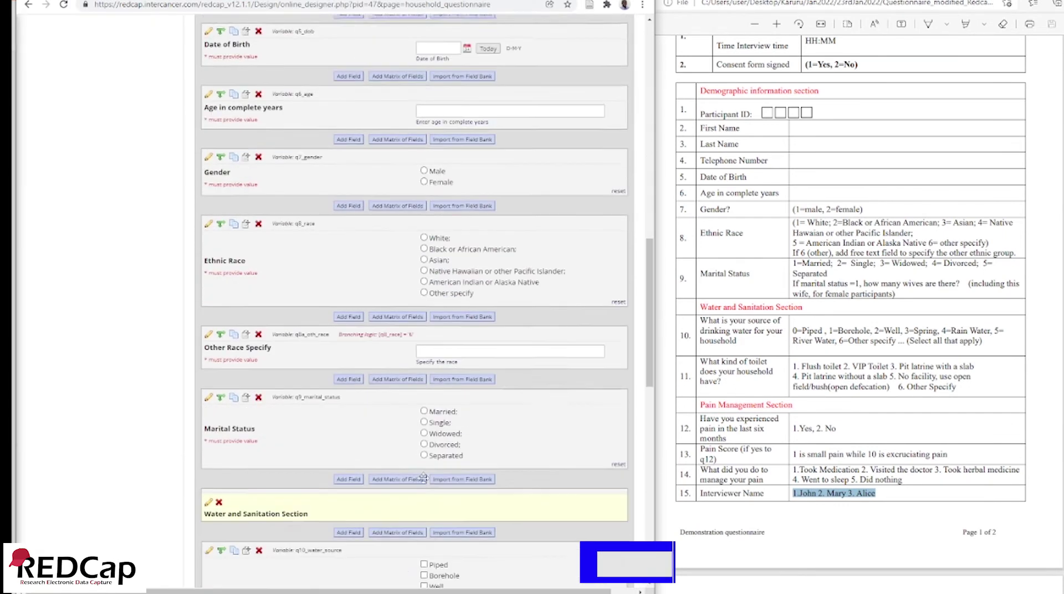
scroll(423, 477, "down", 8)
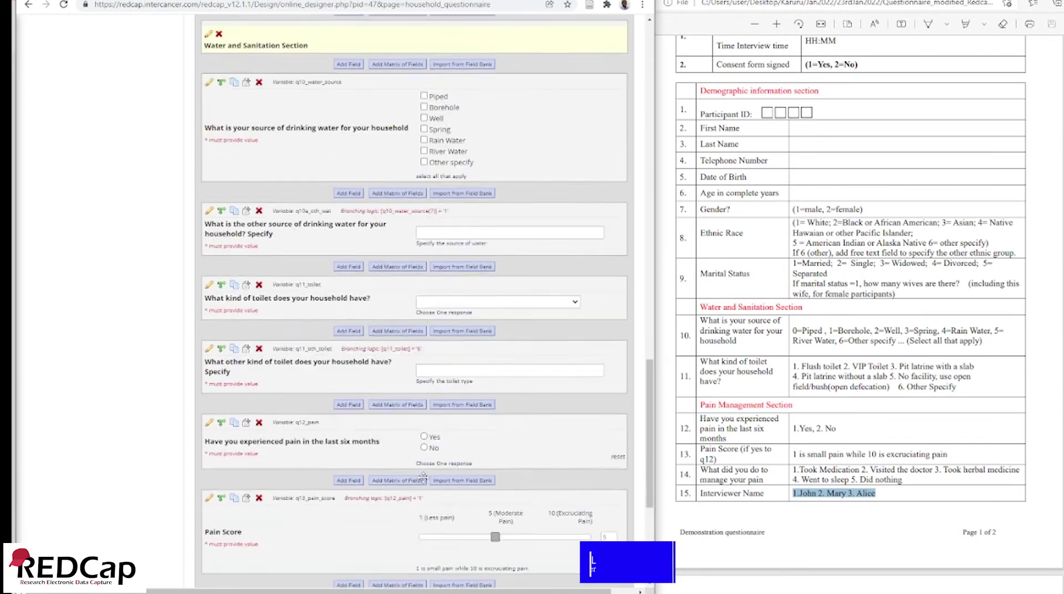
scroll(423, 475, "down", 4)
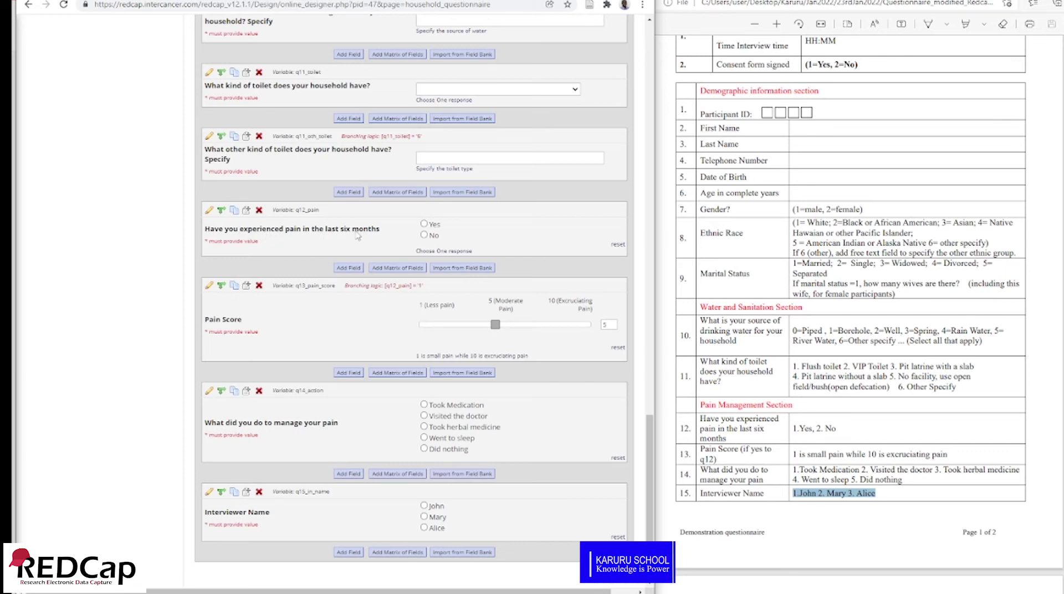
left_click(349, 192)
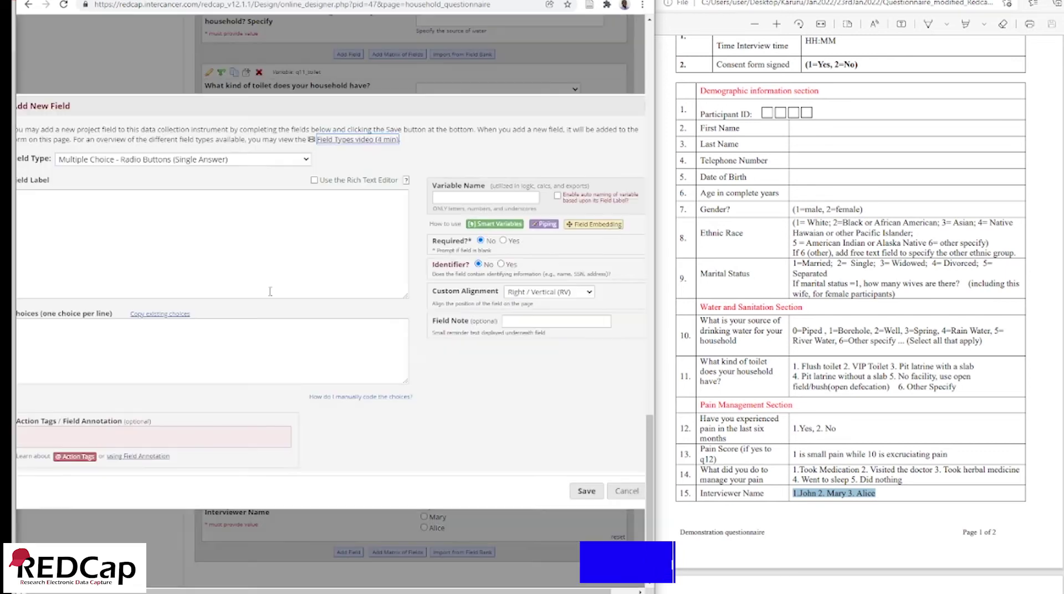
left_click(317, 160)
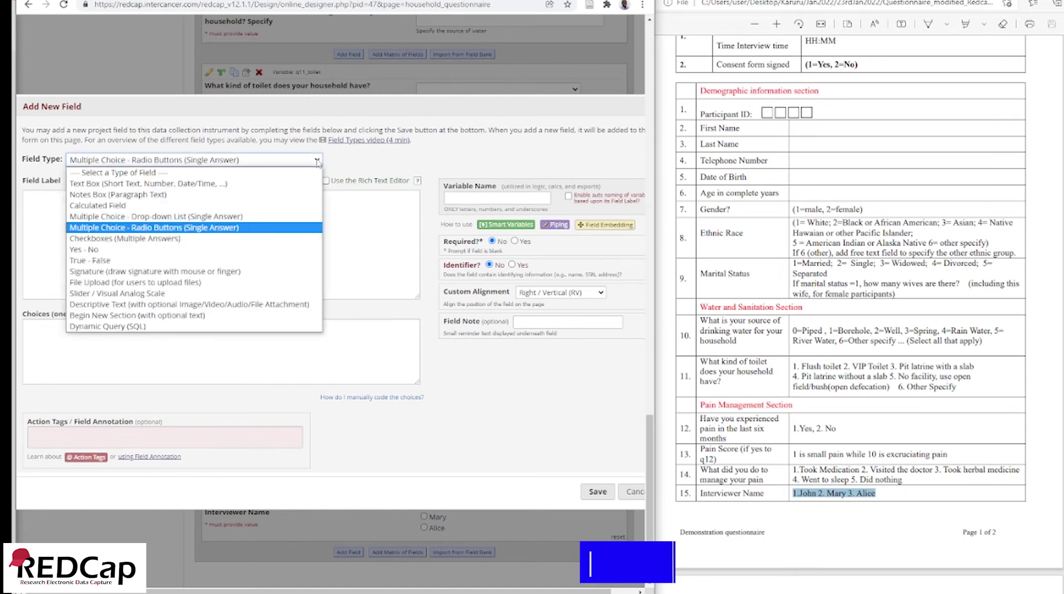
left_click(251, 315)
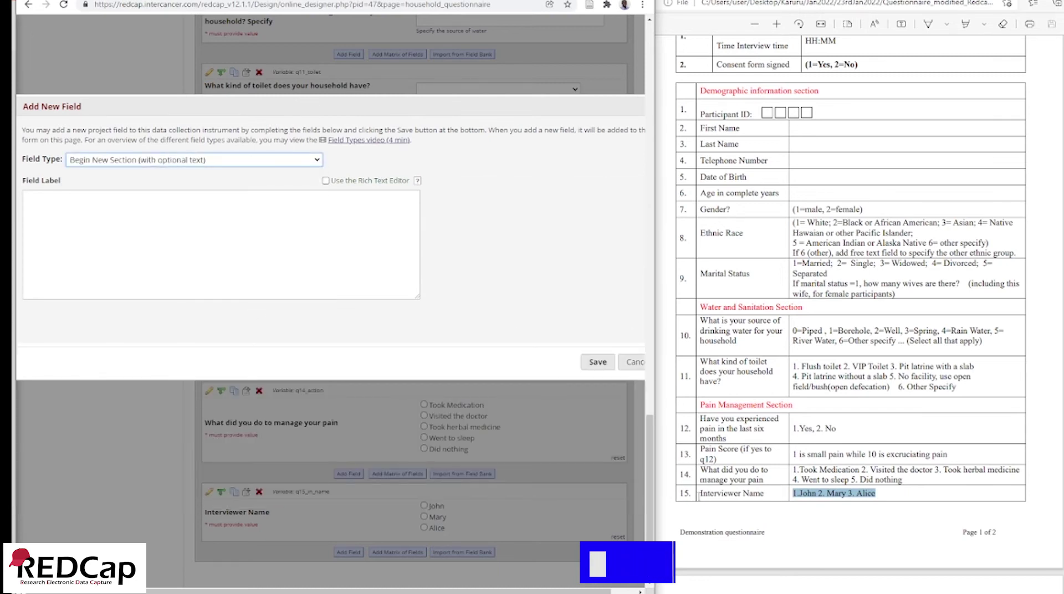
Label the section 'Pain Management Section' from the PDF and save it.
left_click_drag(700, 405, 793, 405)
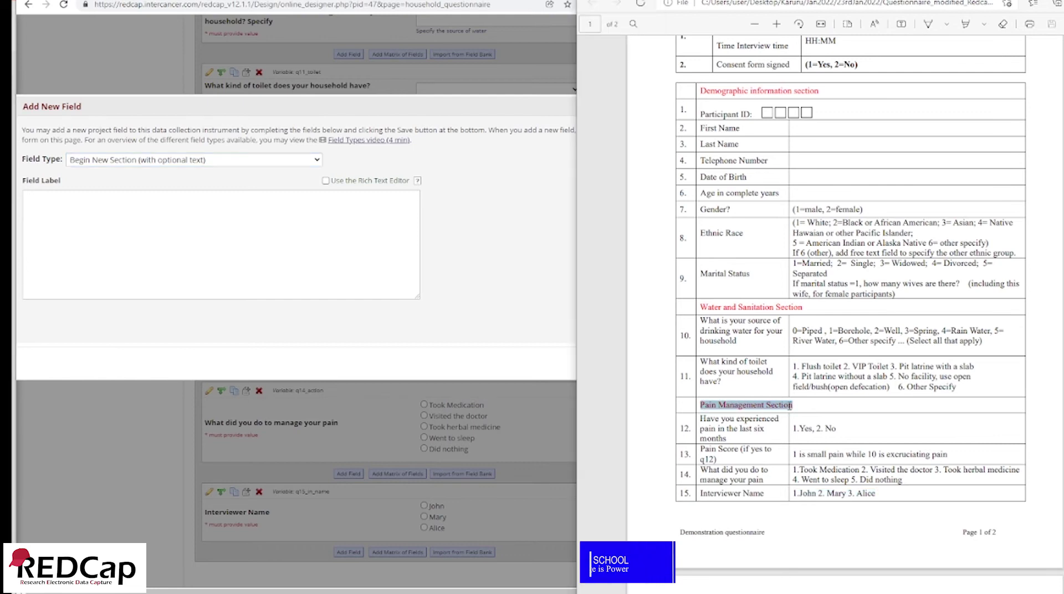
right_click(793, 410)
left_click(834, 241)
left_click(55, 205)
right_click(54, 200)
left_click(111, 284)
left_click(596, 362)
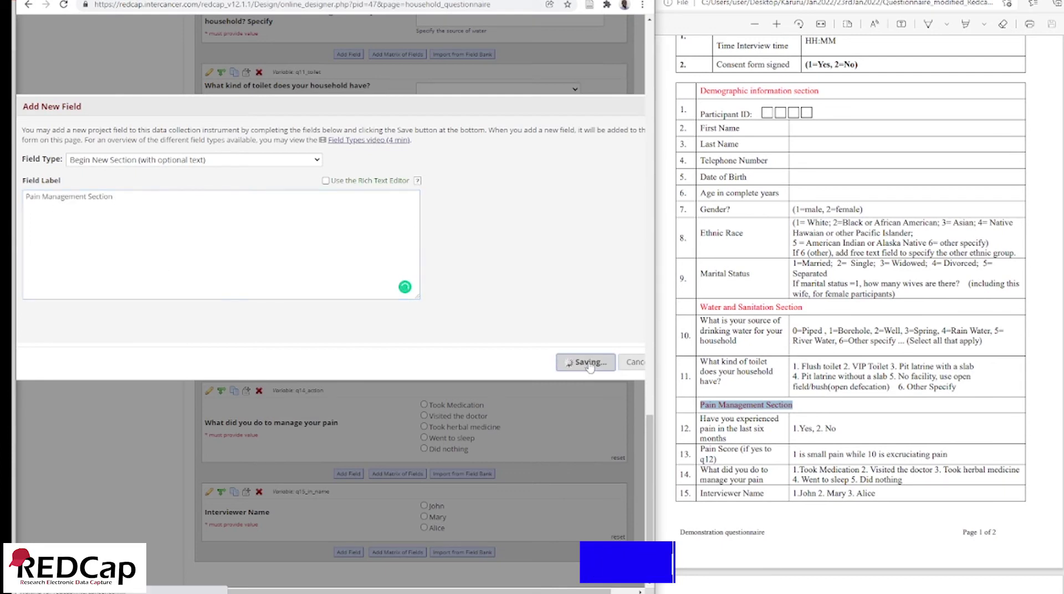
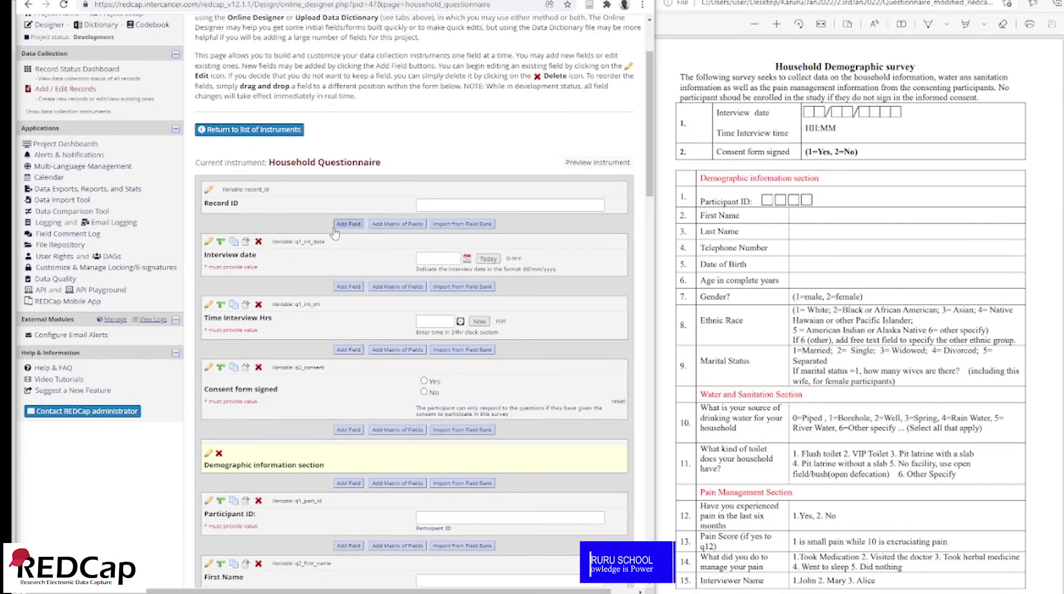
Go to Add / Edit Records and check the record dropdown, which has no existing records.
left_click(56, 91)
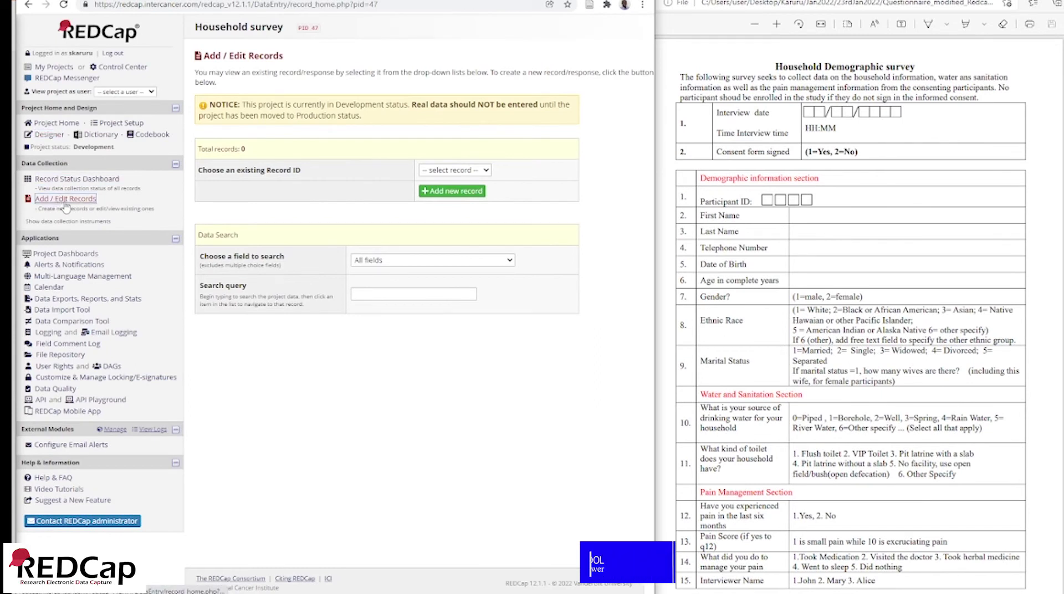
left_click(486, 171)
Close the empty record list, start new Record ID 1, and widen the REDCap window beside the PDF.
left_click(489, 175)
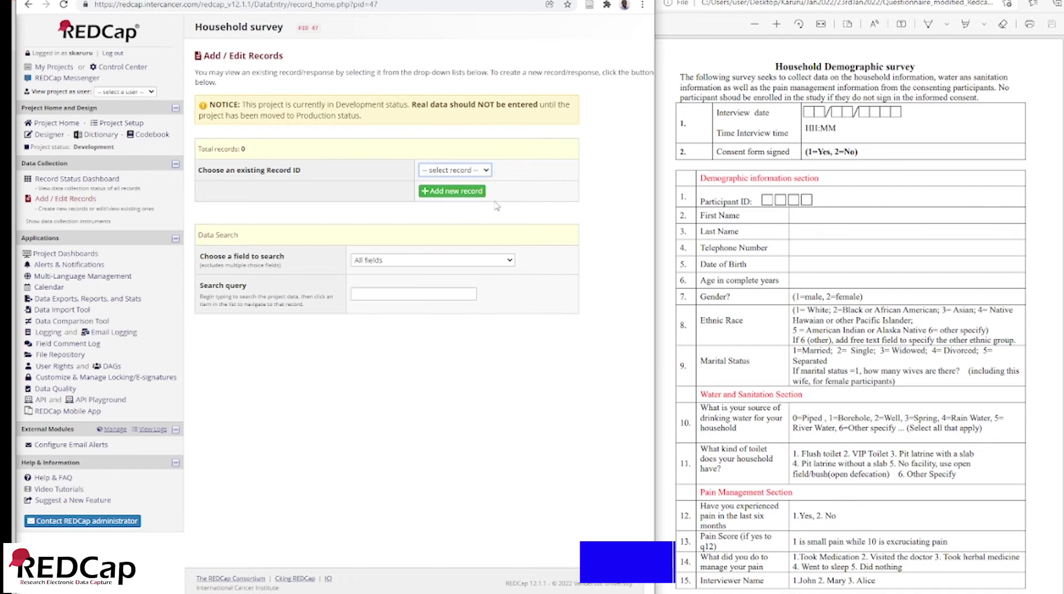
left_click(458, 194)
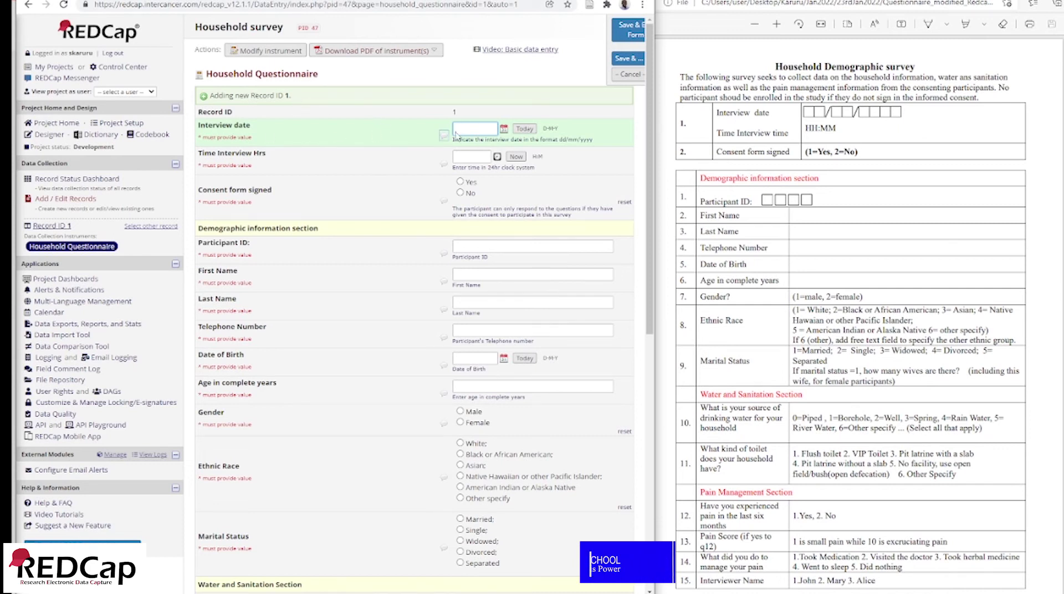
scroll(493, 300, "down", 9)
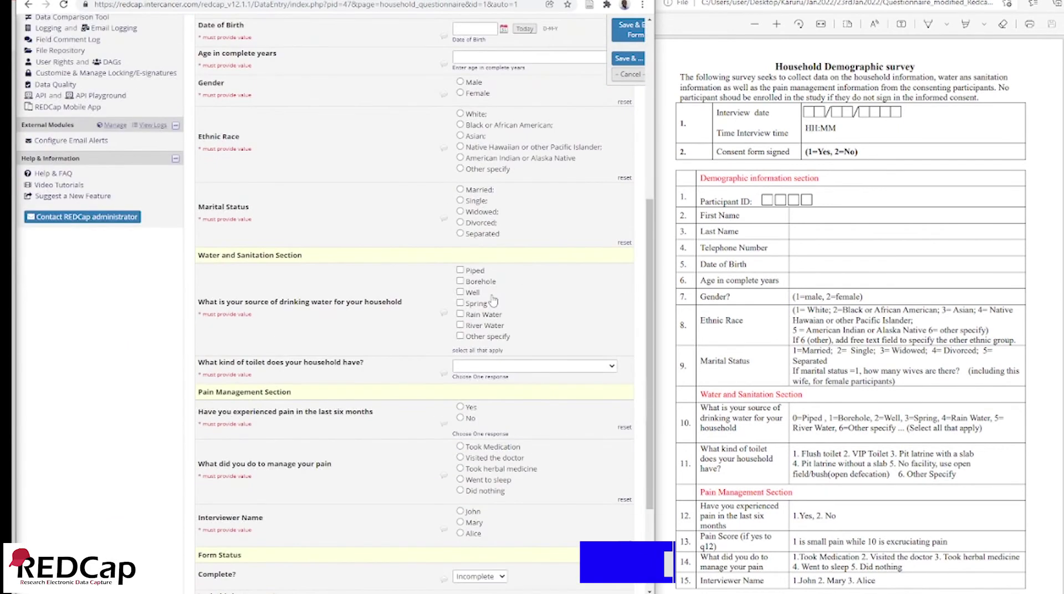
scroll(492, 300, "up", 9)
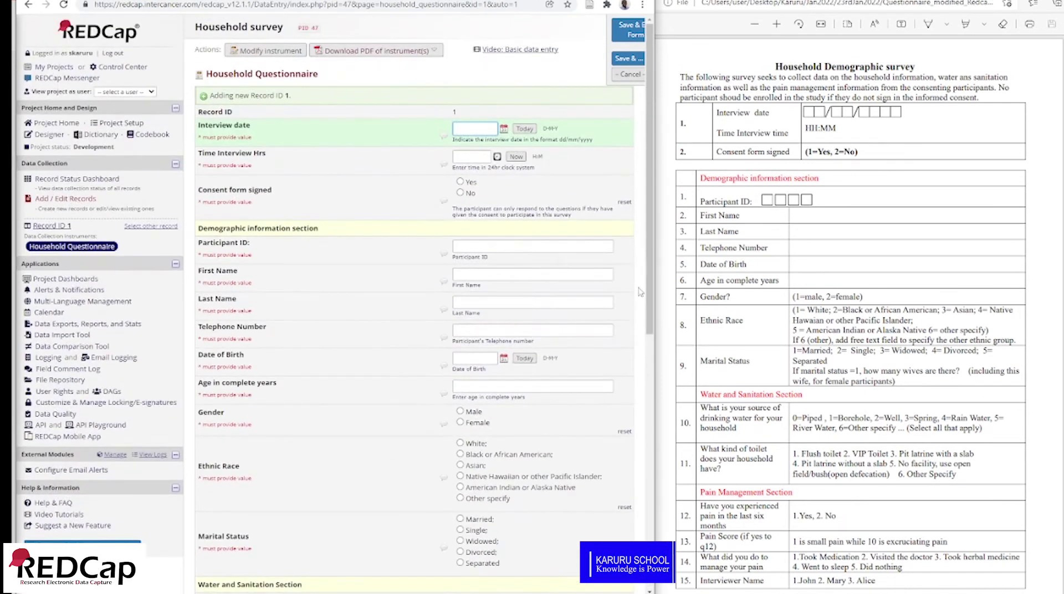
left_click_drag(654, 259, 756, 261)
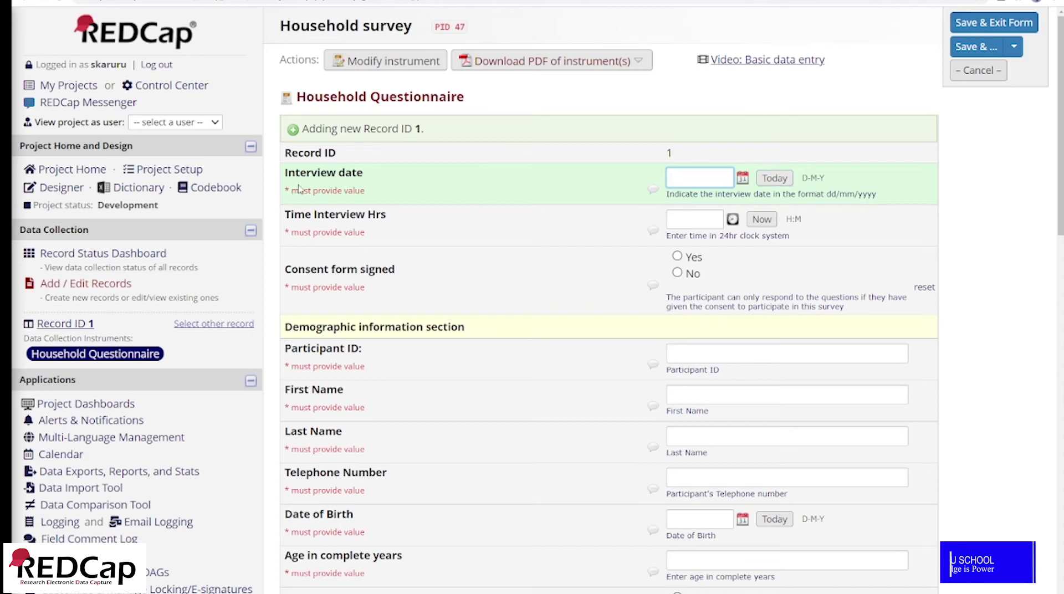
Set the interview date to 23-01-2022 and the interview time to 03:24.
left_click(741, 177)
left_click(686, 347)
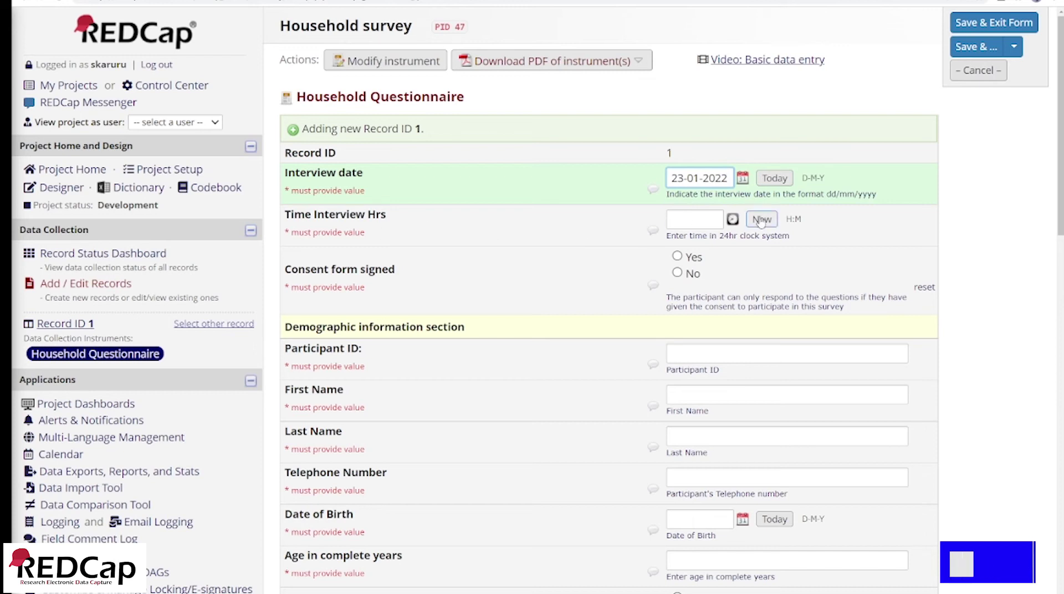
left_click(733, 220)
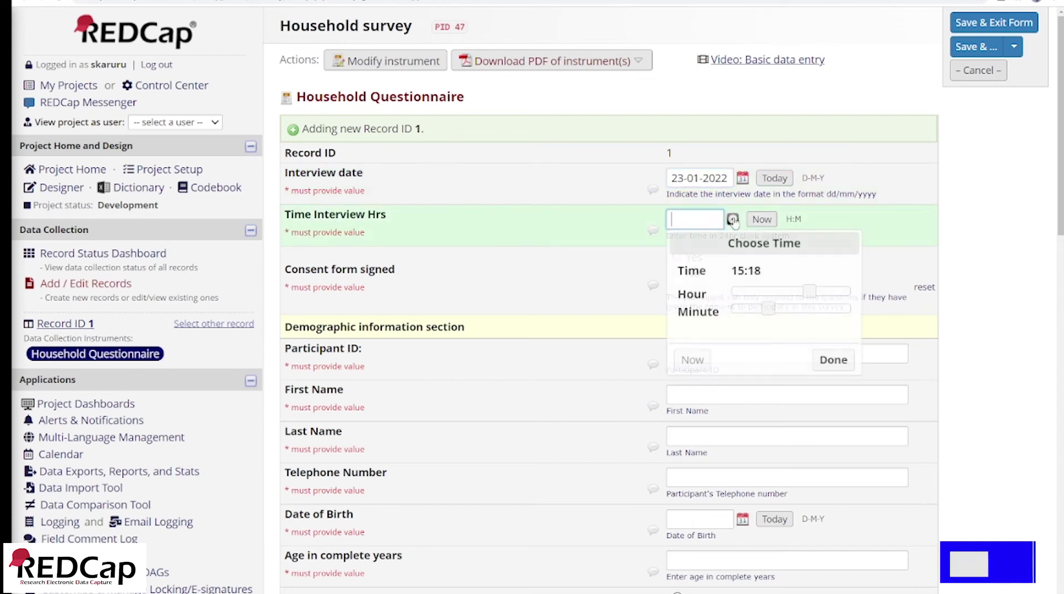
left_click_drag(778, 292, 780, 313)
left_click_drag(765, 311, 783, 310)
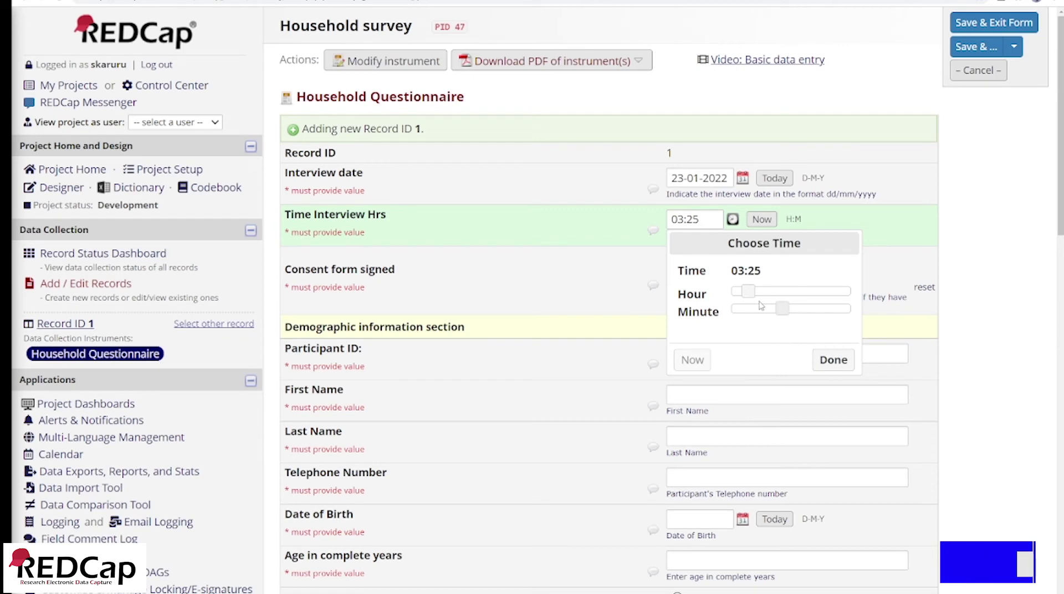
left_click_drag(783, 310, 780, 311)
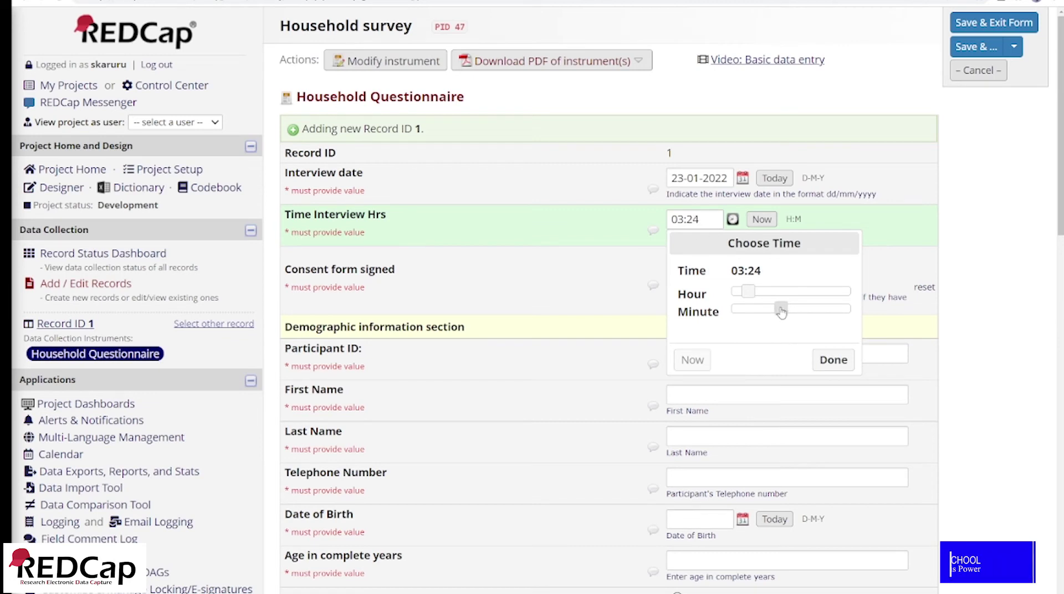
left_click(833, 359)
Answer Yes for Consent form signed.
scroll(635, 287, "down", 2)
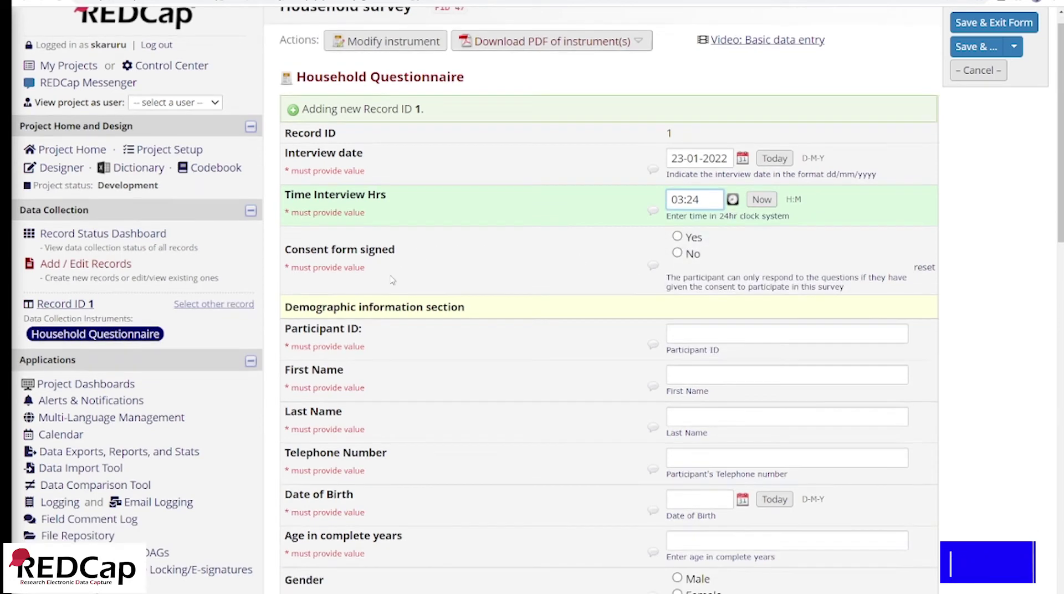
left_click(677, 147)
scroll(680, 149, "down", 1)
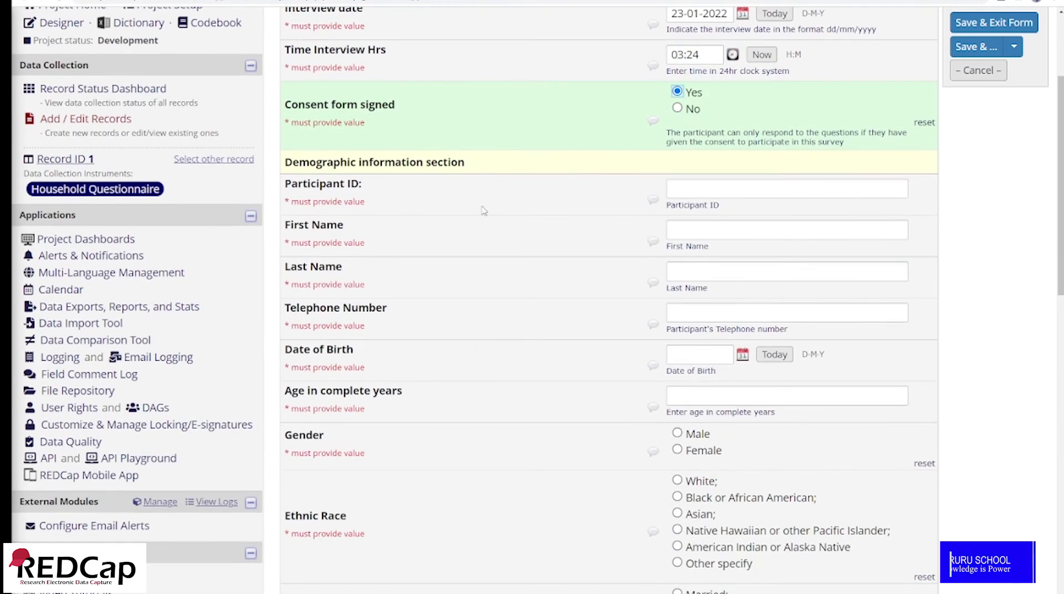
Enter the participant ID, the participant's first and last name, and their telephone number.
left_click(679, 186)
type("12530")
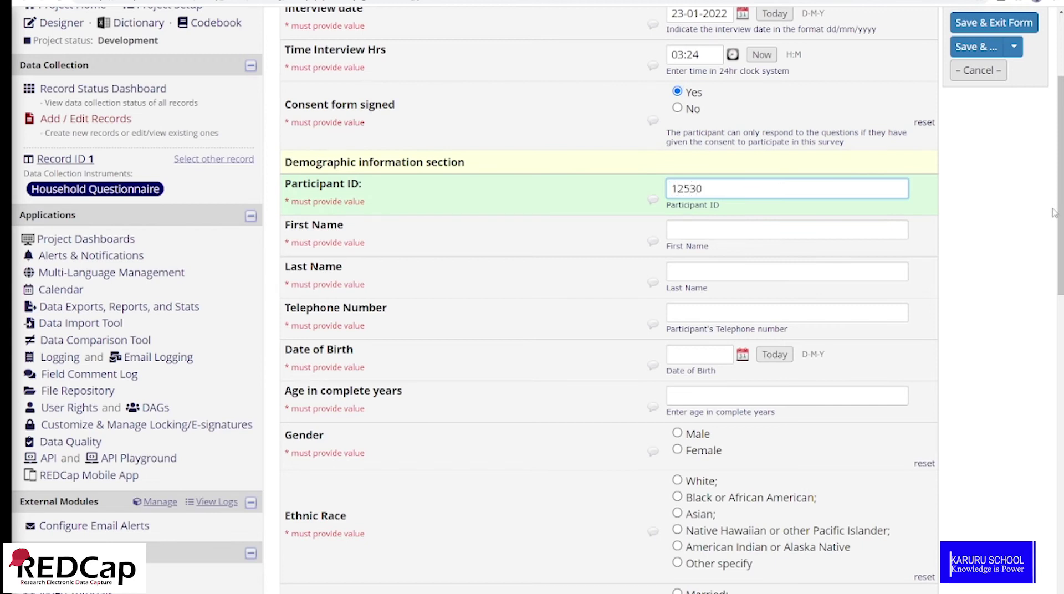
left_click(685, 228)
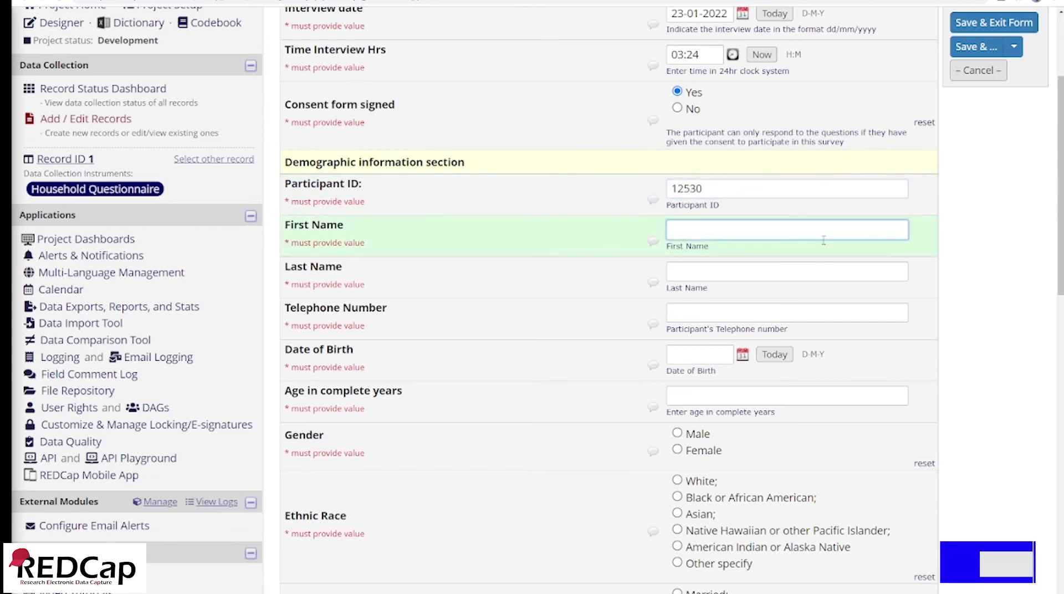
type("James")
left_click(801, 269)
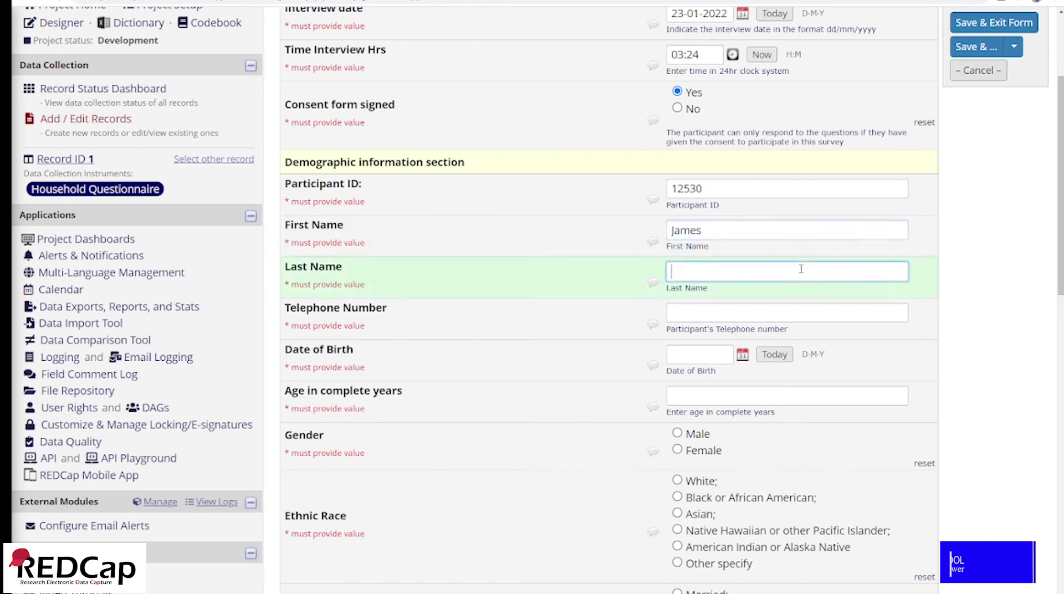
type("John")
left_click(728, 310)
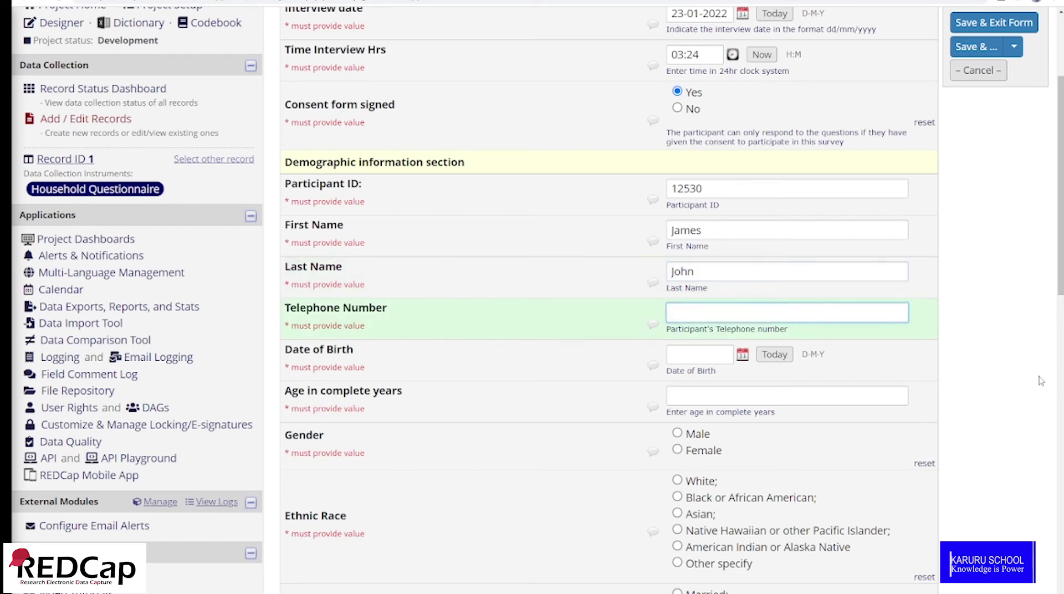
type("12548512")
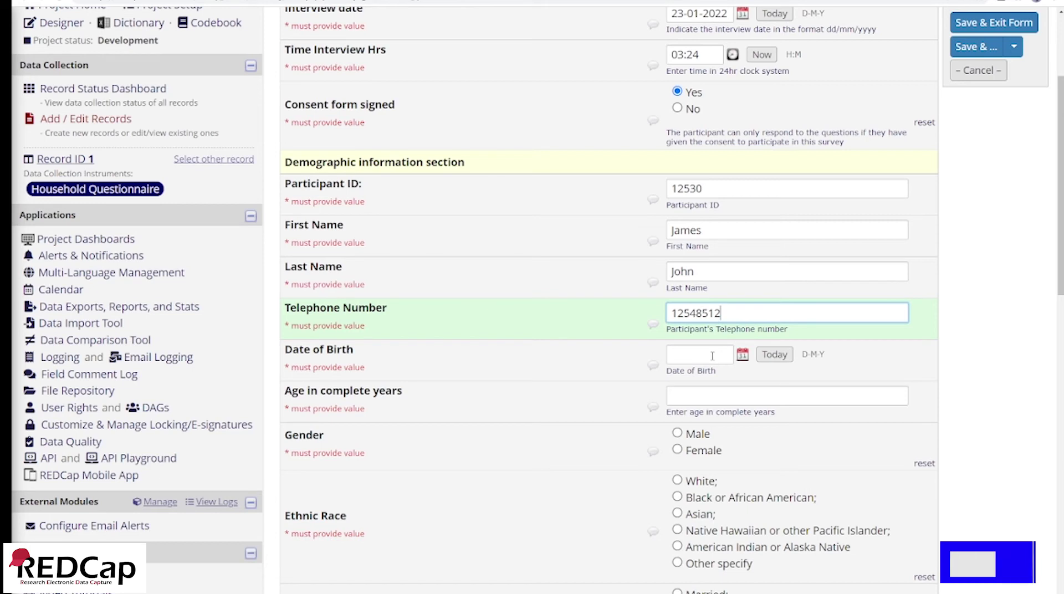
Pick 17 March 1970 as the Date of Birth in the calendar.
left_click(743, 357)
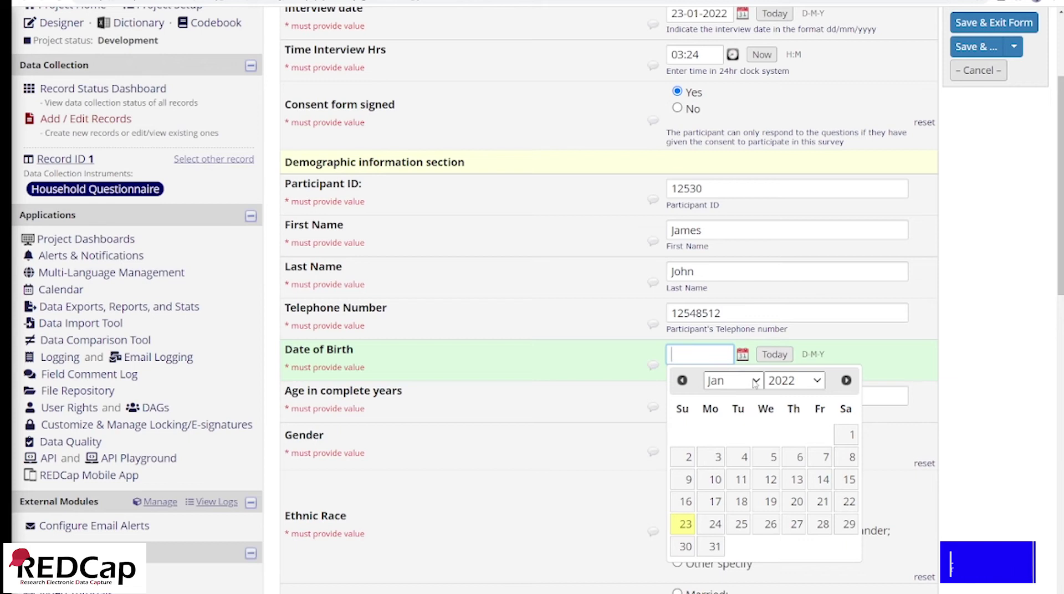
left_click(756, 382)
left_click(737, 431)
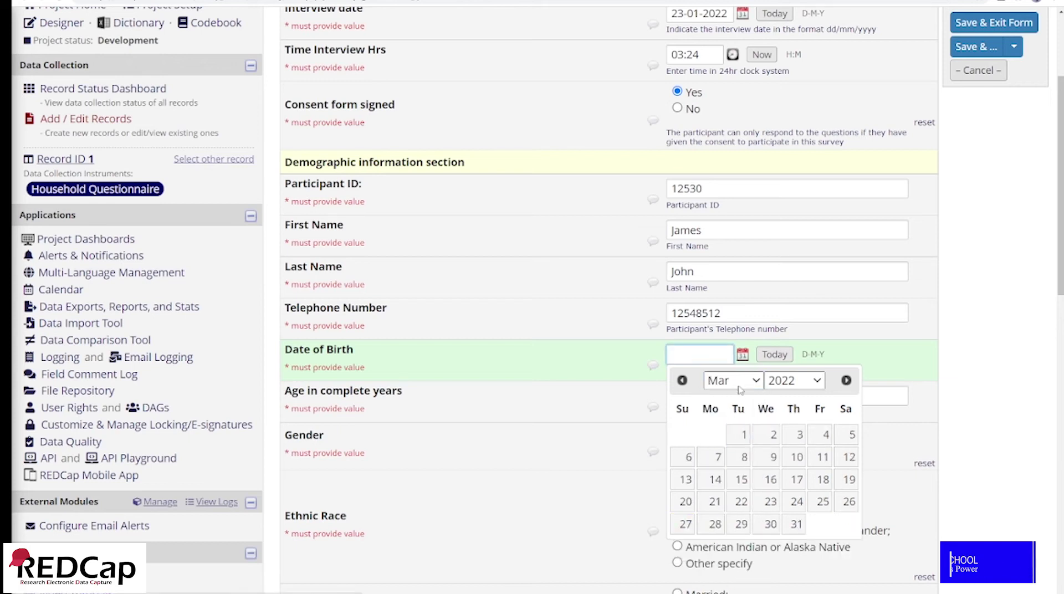
left_click(816, 380)
scroll(770, 316, "down", 3)
scroll(773, 338, "down", 1)
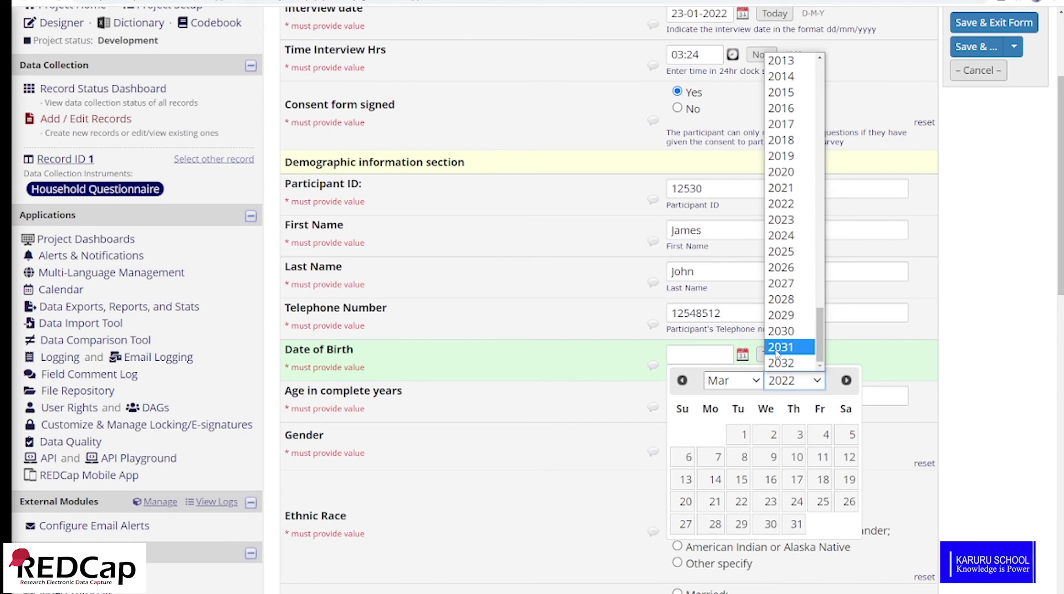
scroll(777, 355, "up", 15)
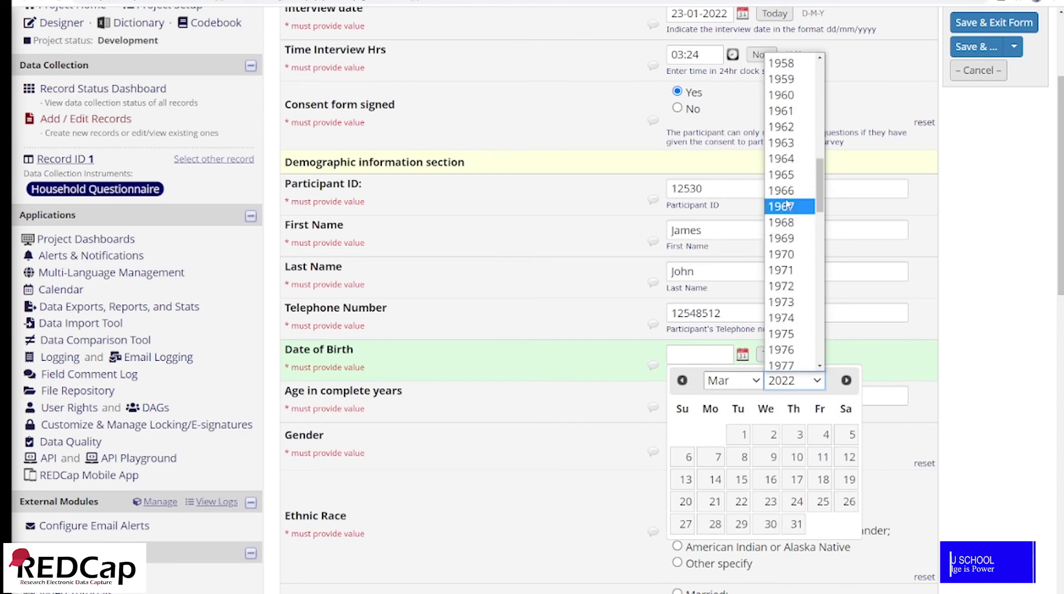
left_click(789, 255)
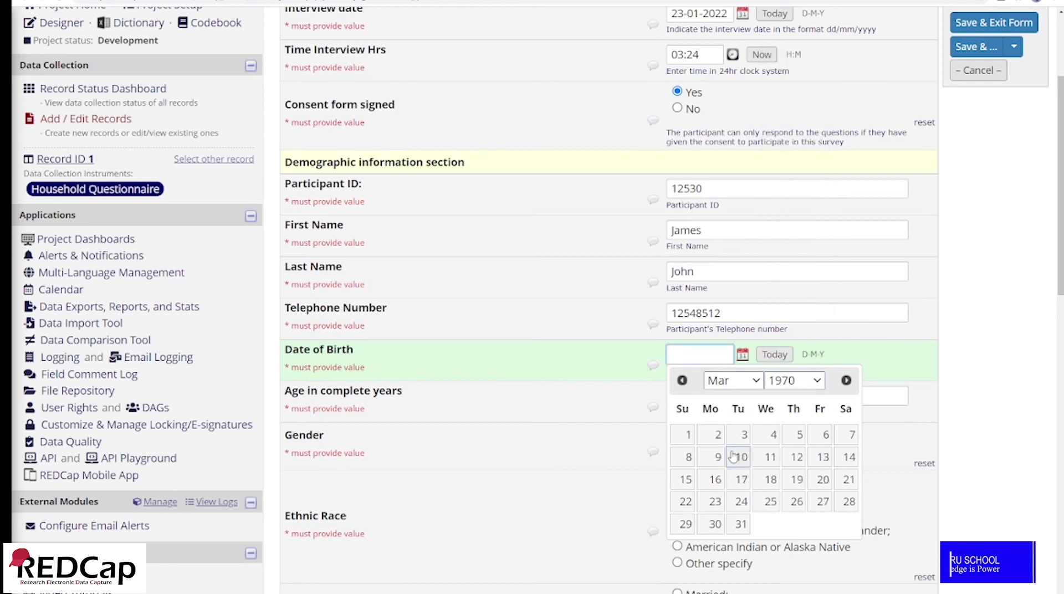
left_click(742, 480)
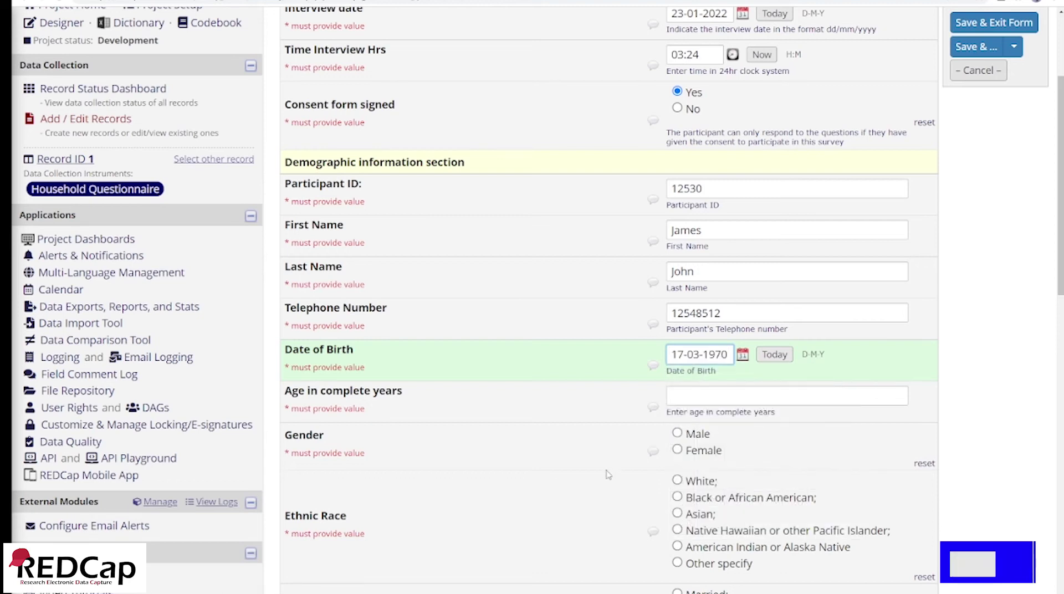
scroll(608, 474, "down", 3)
left_click(686, 233)
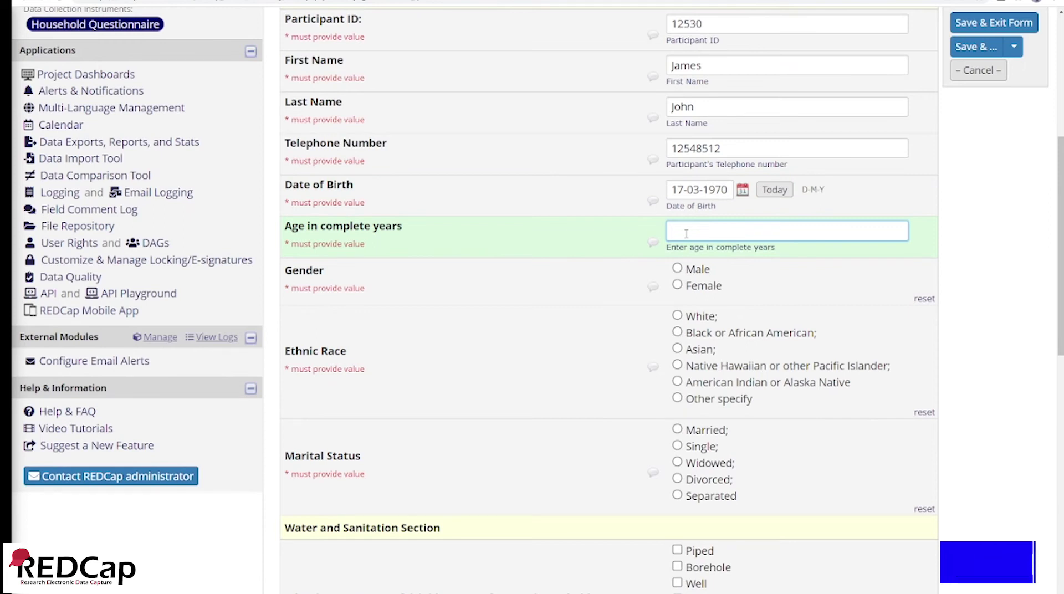
Enter age 51 and set gender to Male.
type("51")
left_click(677, 269)
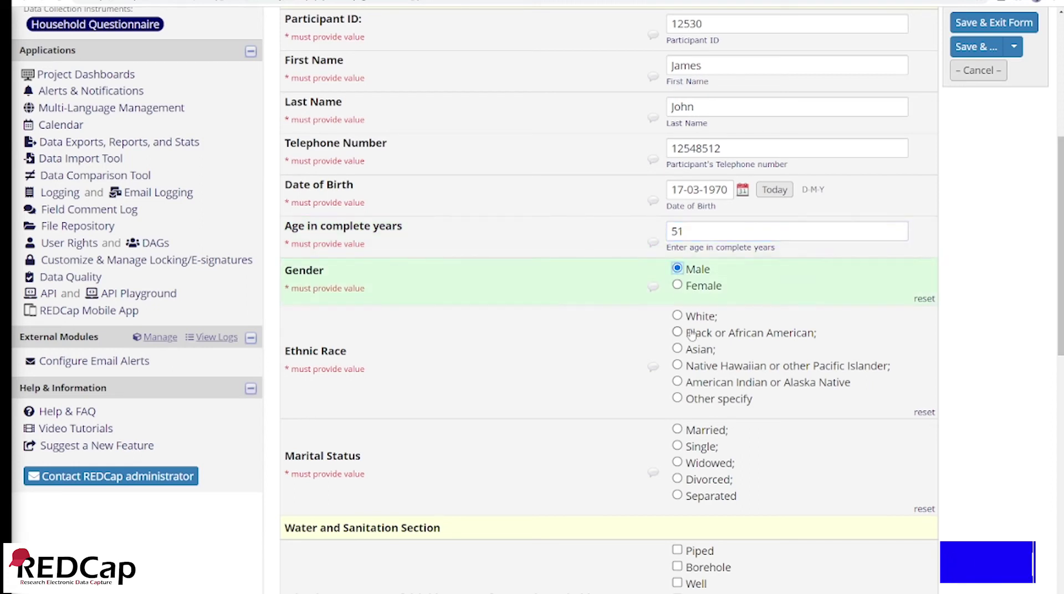
scroll(331, 203, "down", 3)
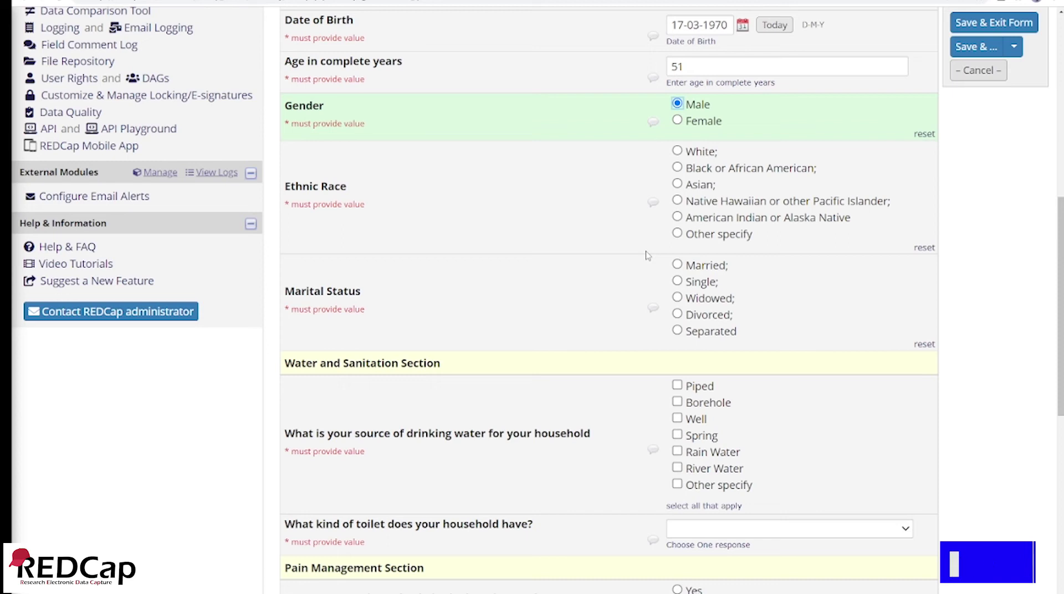
Set ethnic race to Other specify 'back indian' and choose Married for marital status.
left_click(677, 233)
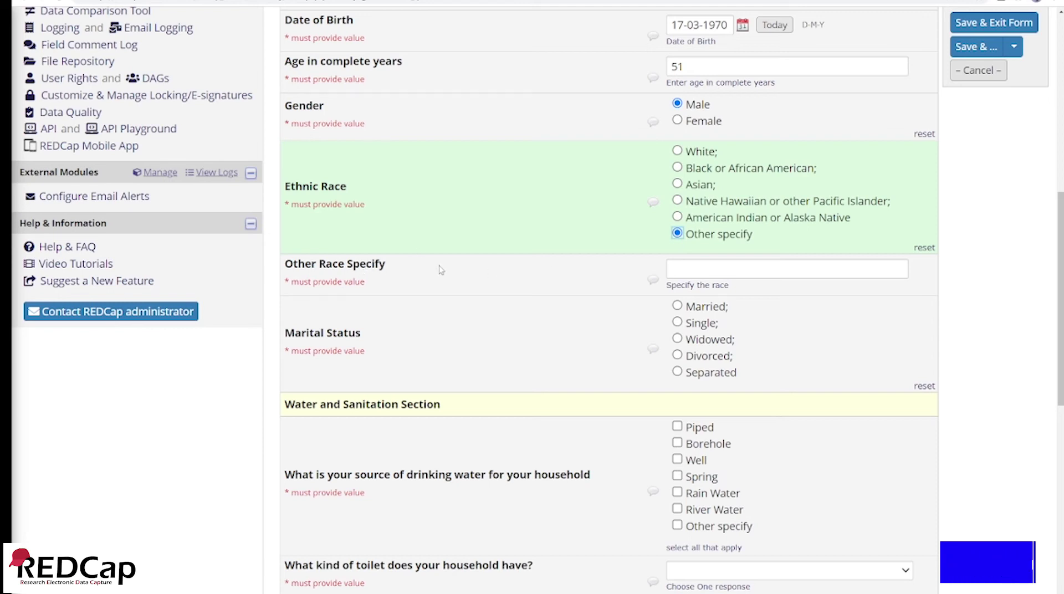
left_click(686, 270)
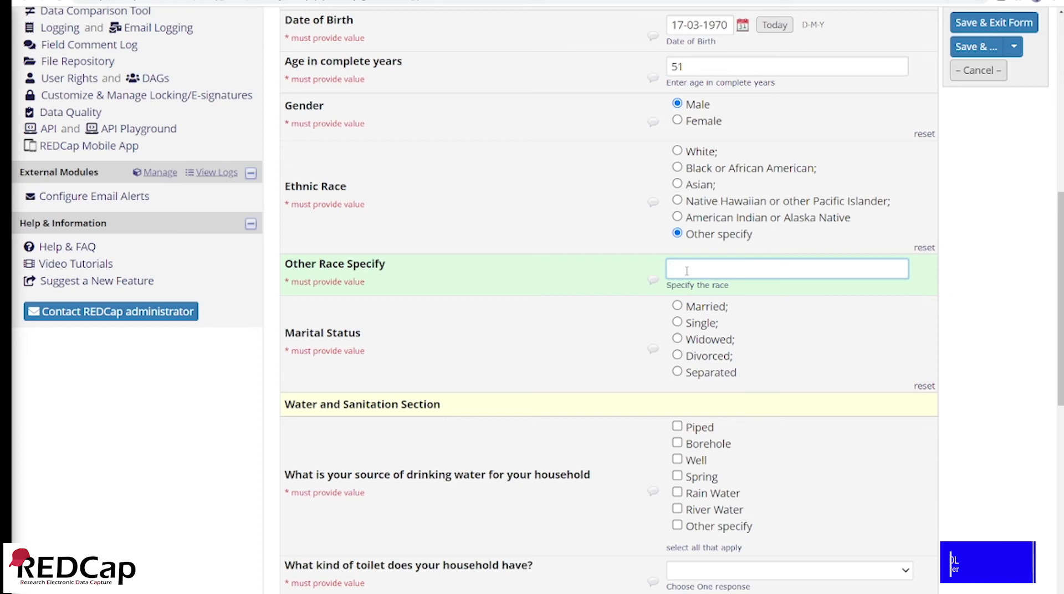
type("back indian")
scroll(615, 326, "down", 2)
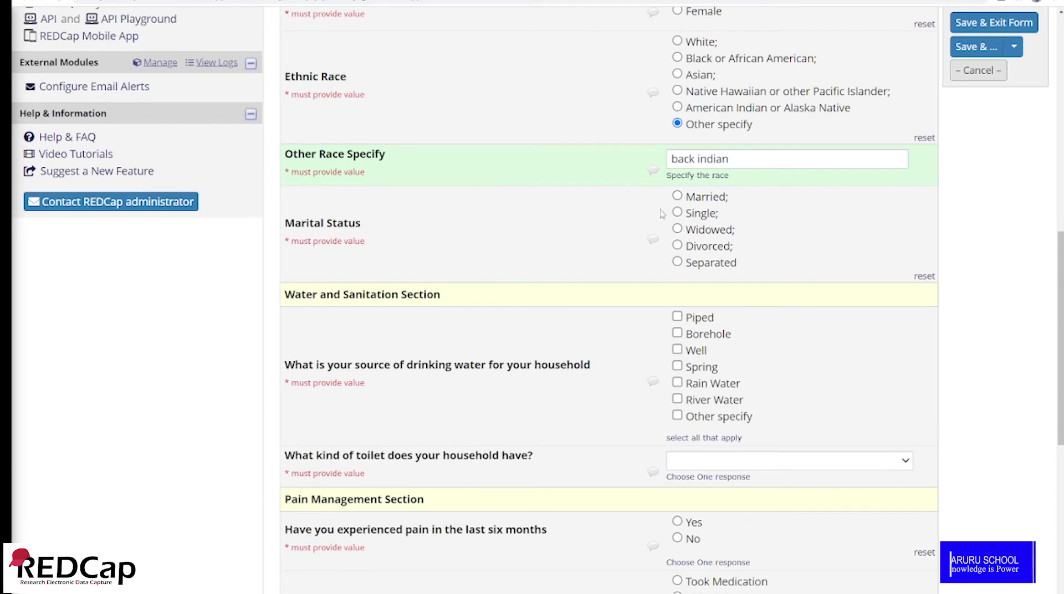
left_click(677, 195)
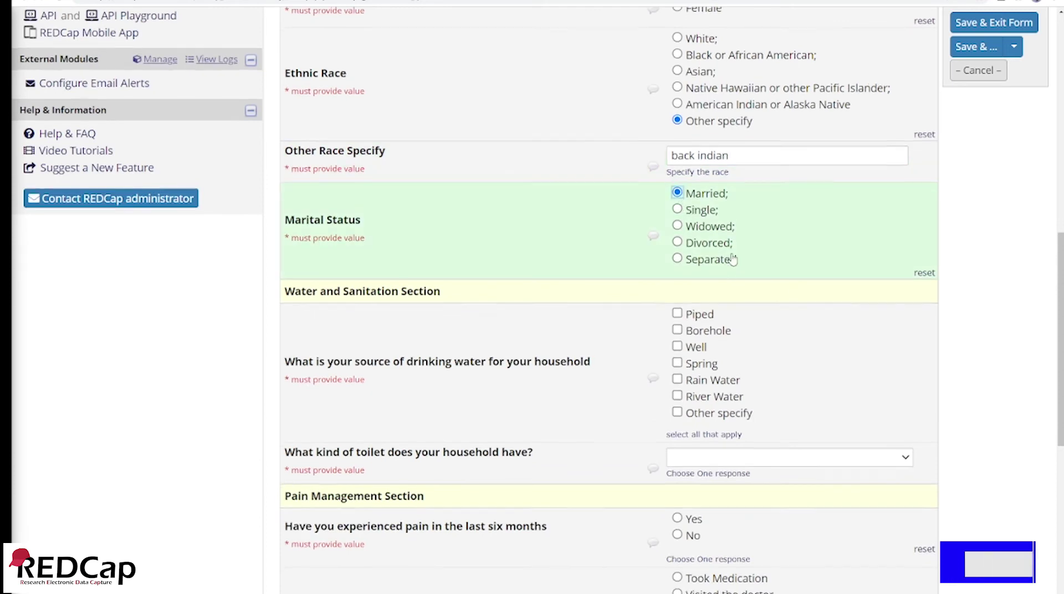
scroll(726, 266, "down", 3)
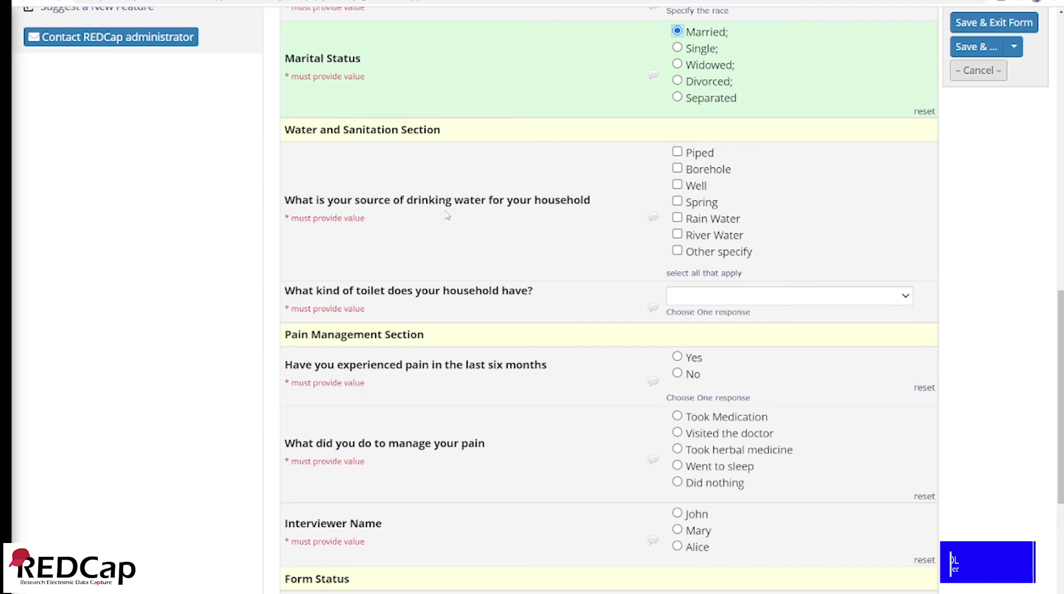
Tick Piped, Well, Rain Water and Other, entering 'water delivered by tankers' with corrected spelling.
left_click(678, 151)
left_click(677, 185)
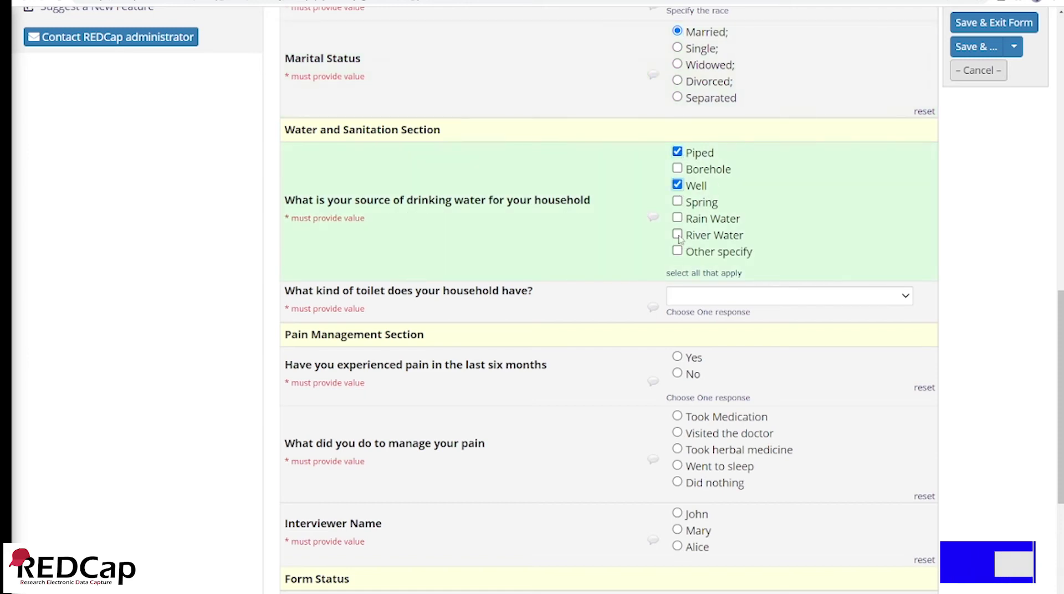
left_click(677, 218)
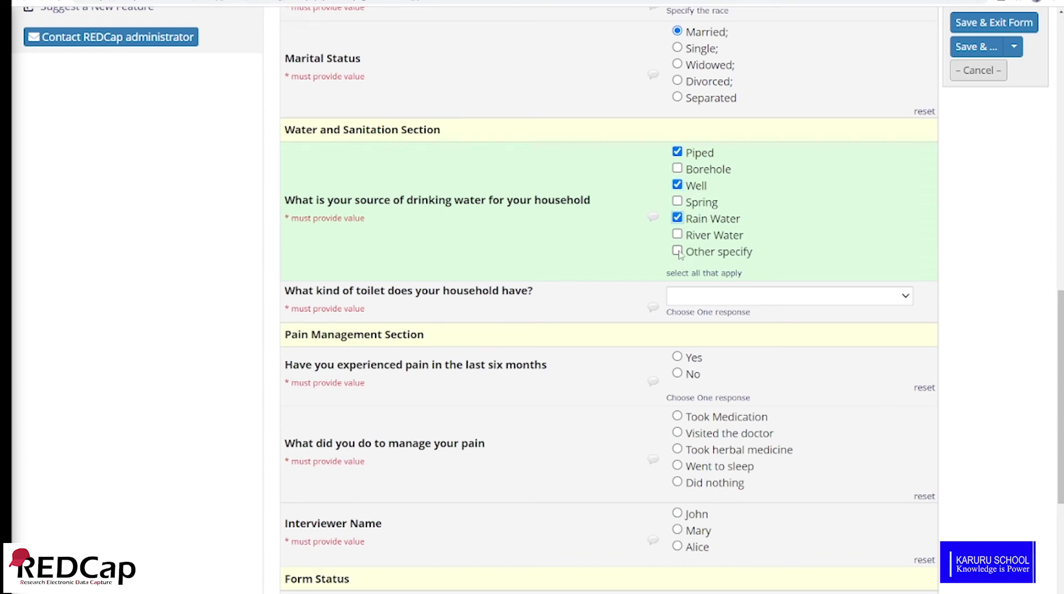
left_click(678, 251)
left_click(692, 304)
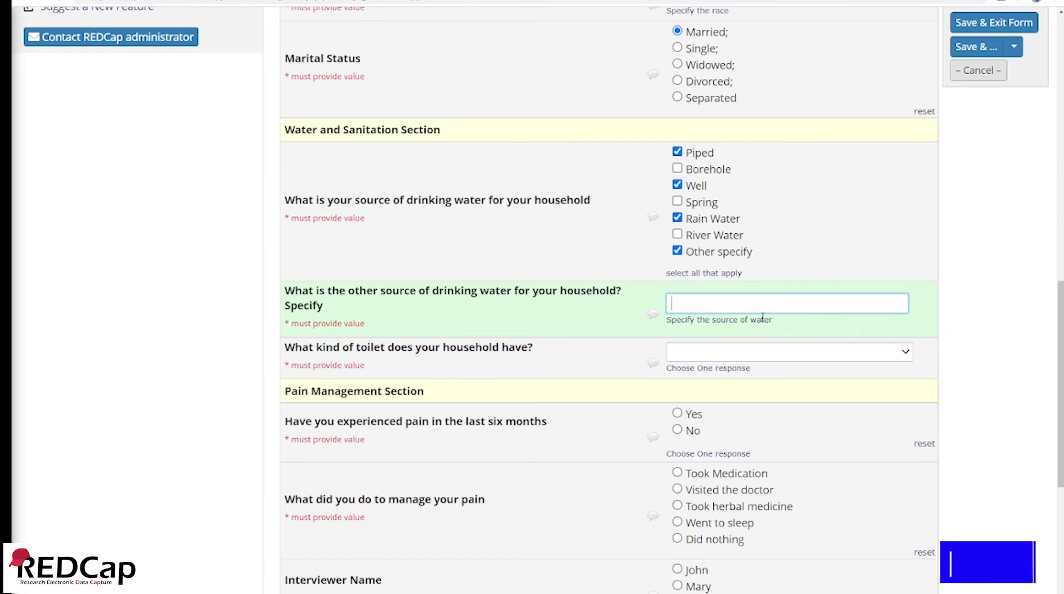
type("water")
type(" delivered by tanke")
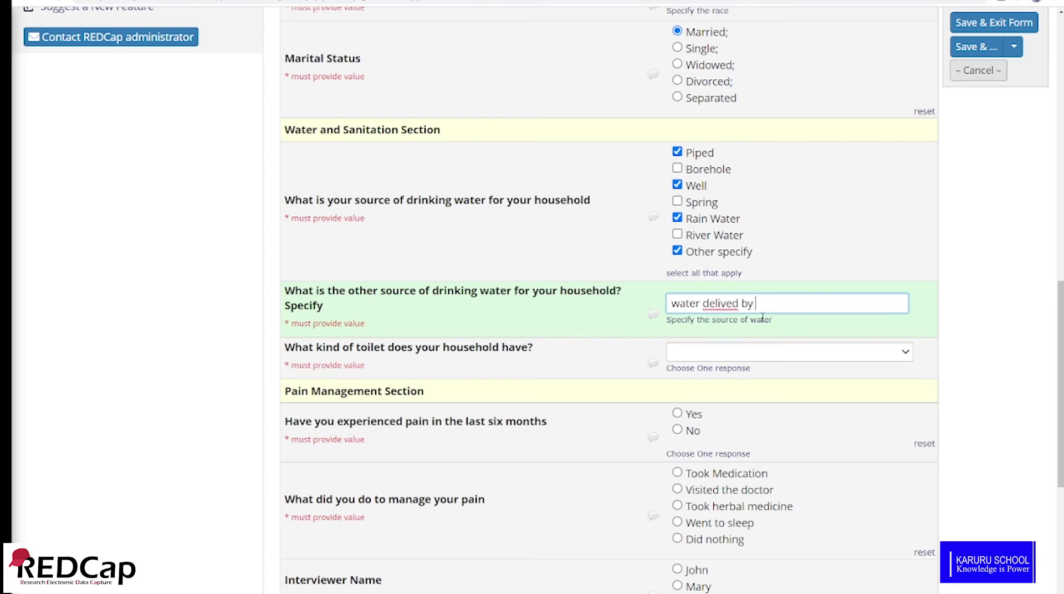
type("rs")
right_click(732, 305)
left_click(772, 316)
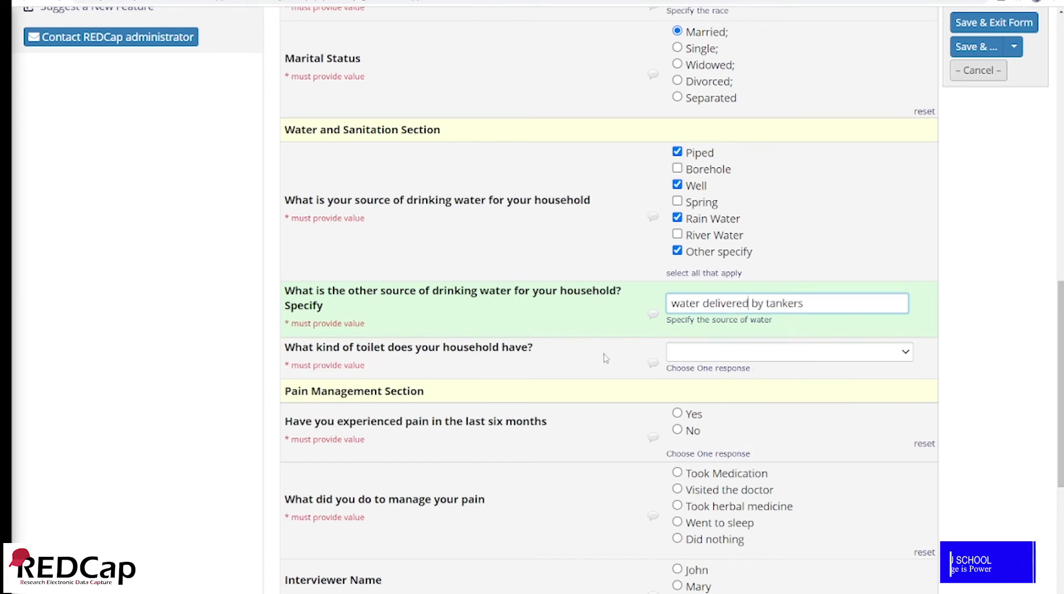
Choose Pit latrine with a slab as toilet type and answer No to pain.
left_click(686, 358)
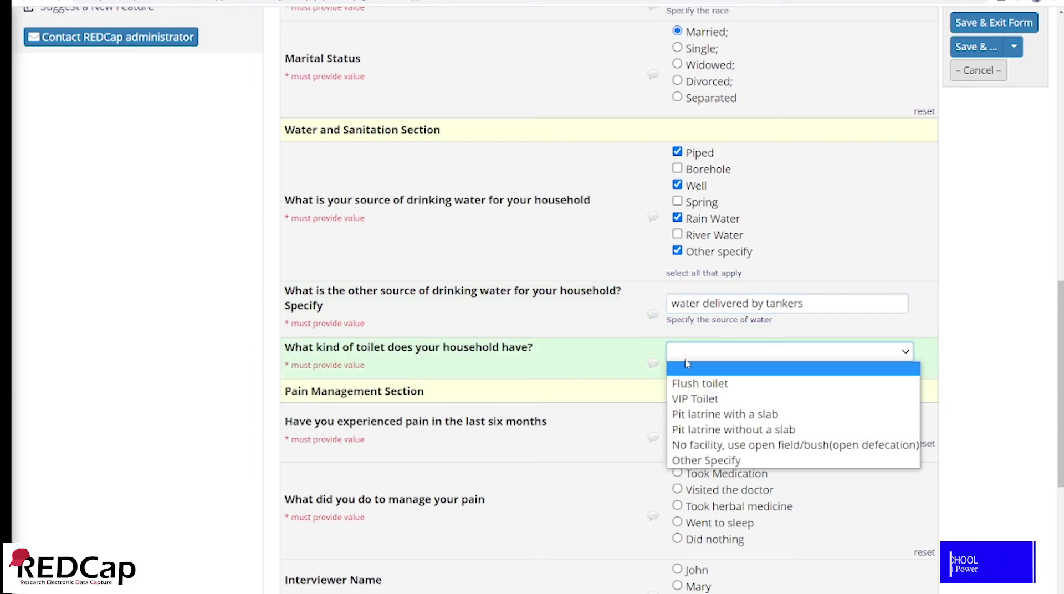
left_click(737, 419)
scroll(644, 400, "down", 2)
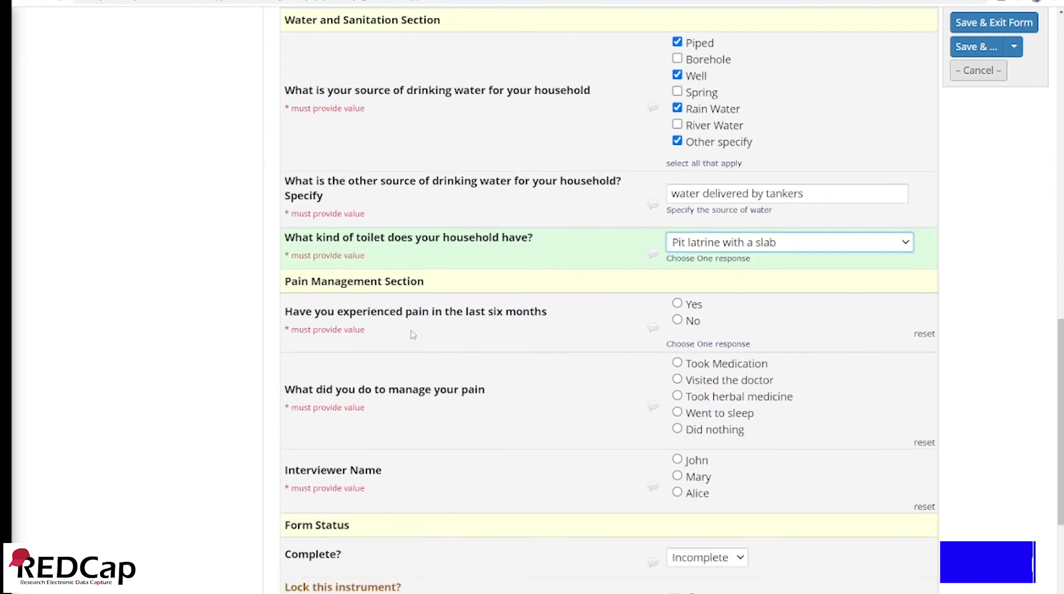
left_click(678, 321)
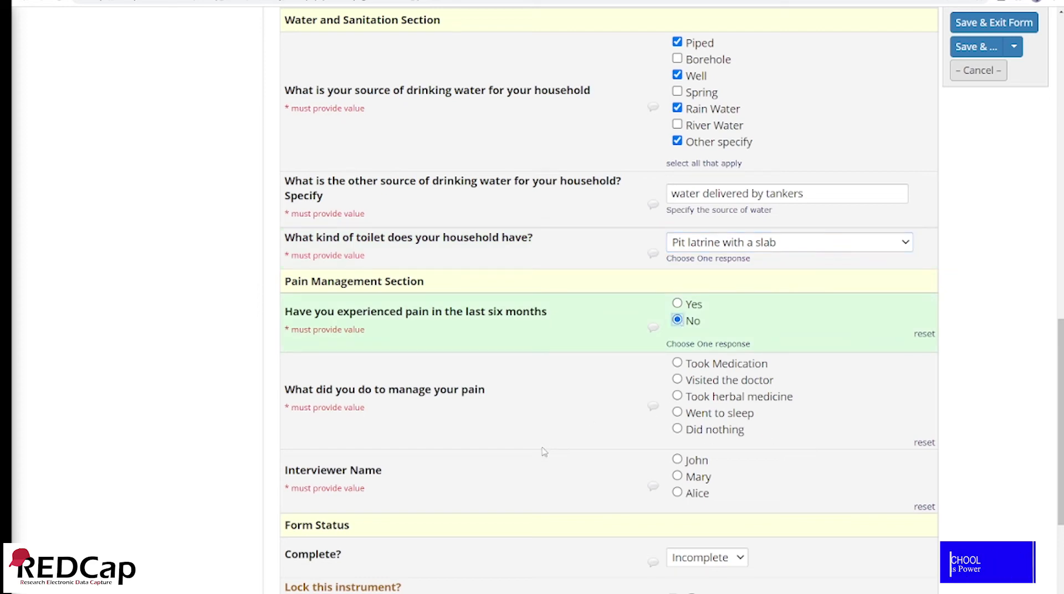
left_click(677, 304)
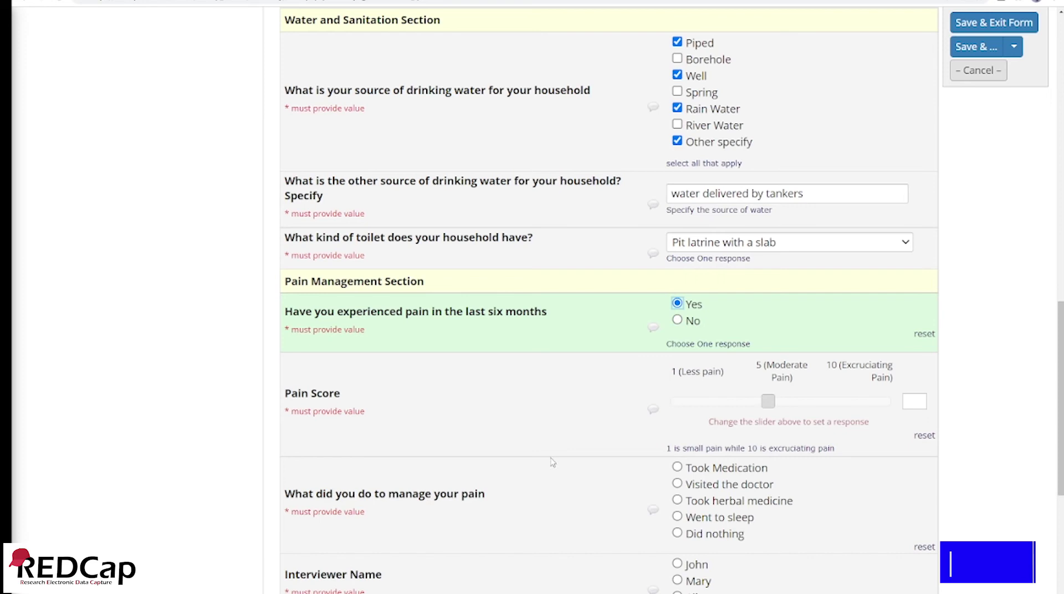
left_click(677, 320)
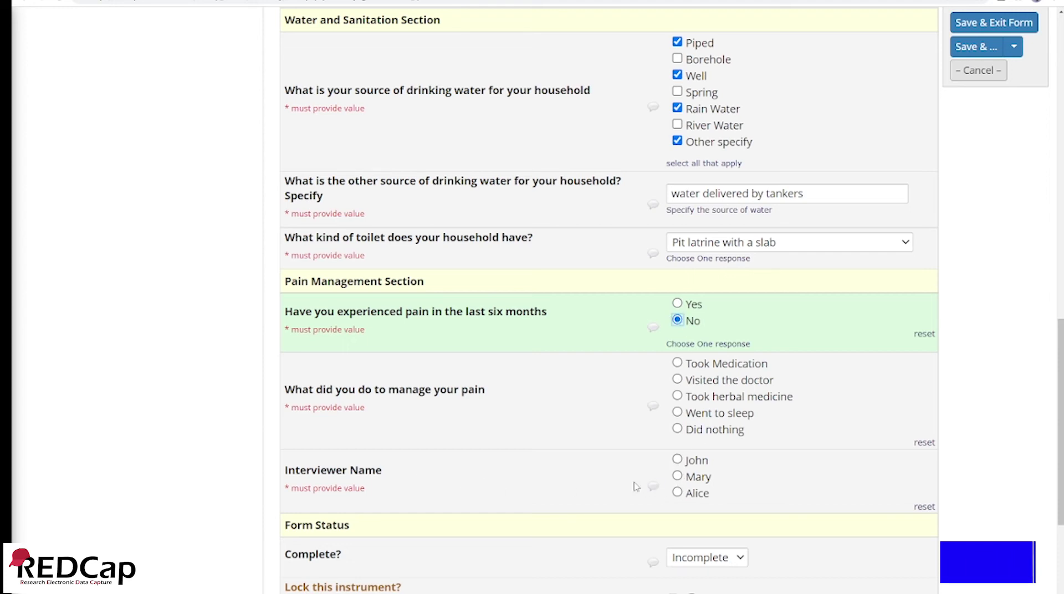
Change the pain answer to Yes, slide Pain Score to 3, and choose Visited the doctor.
scroll(629, 482, "up", 15)
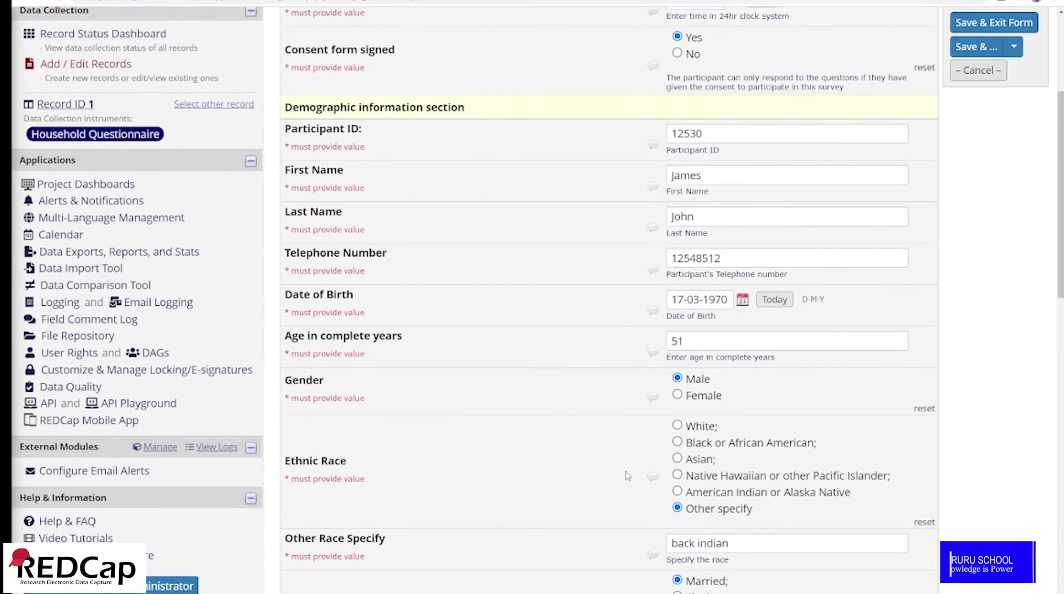
scroll(627, 475, "up", 5)
scroll(627, 476, "down", 20)
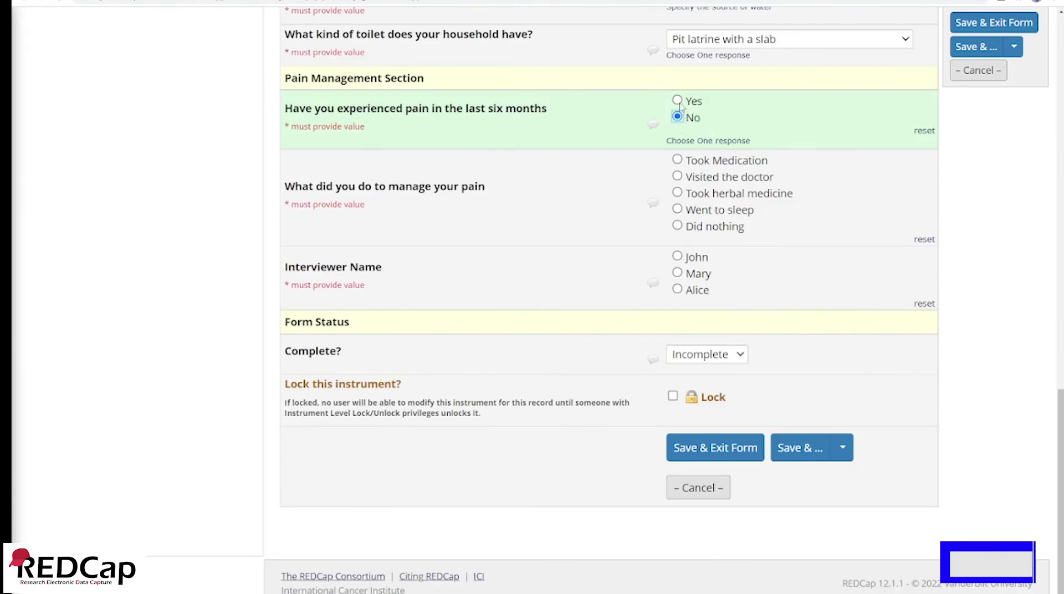
left_click(680, 103)
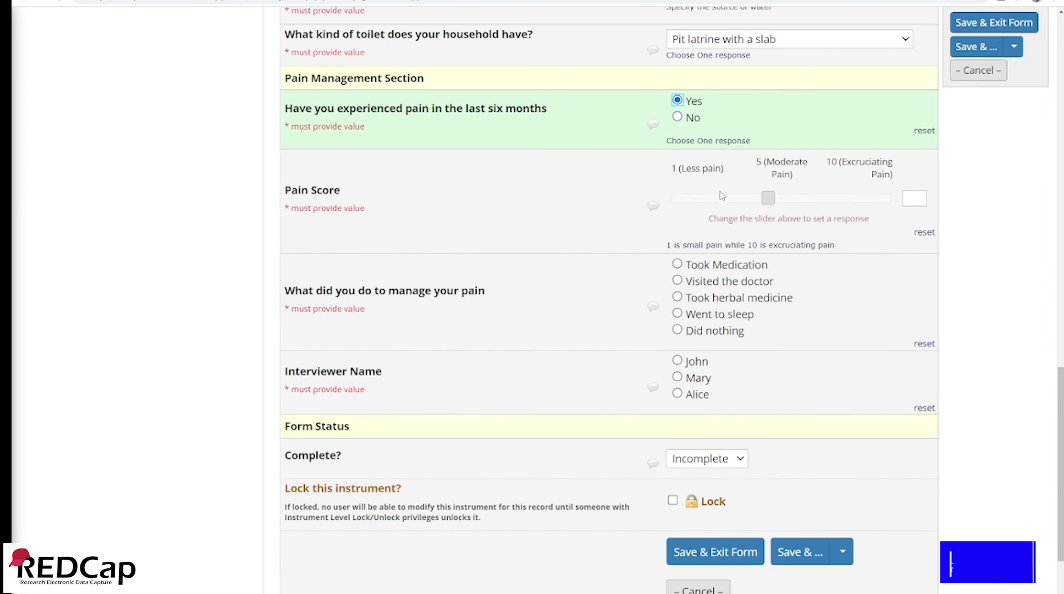
left_click(769, 198)
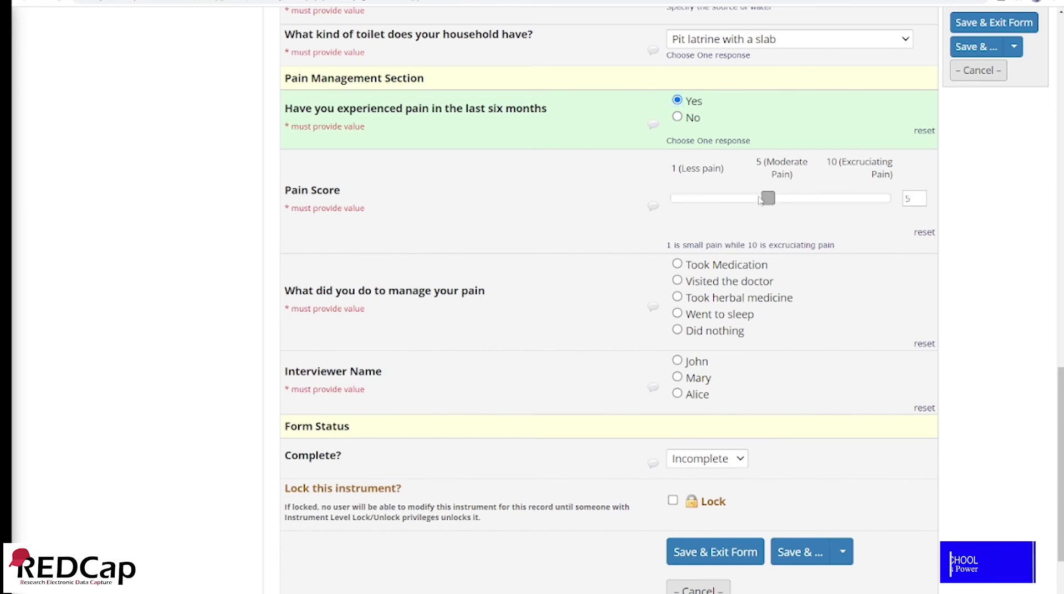
left_click_drag(767, 199, 723, 202)
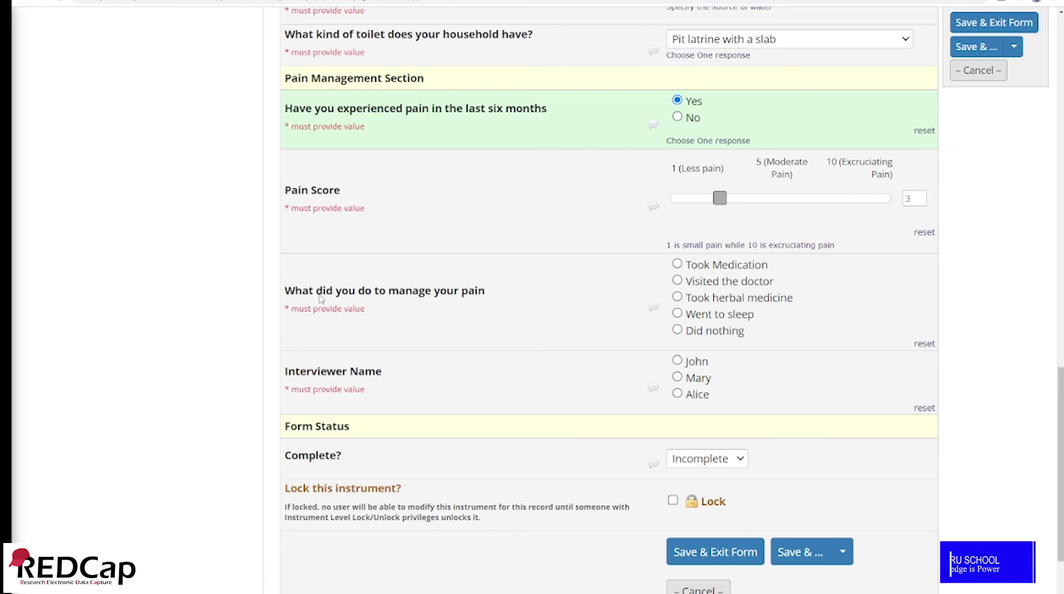
left_click(677, 281)
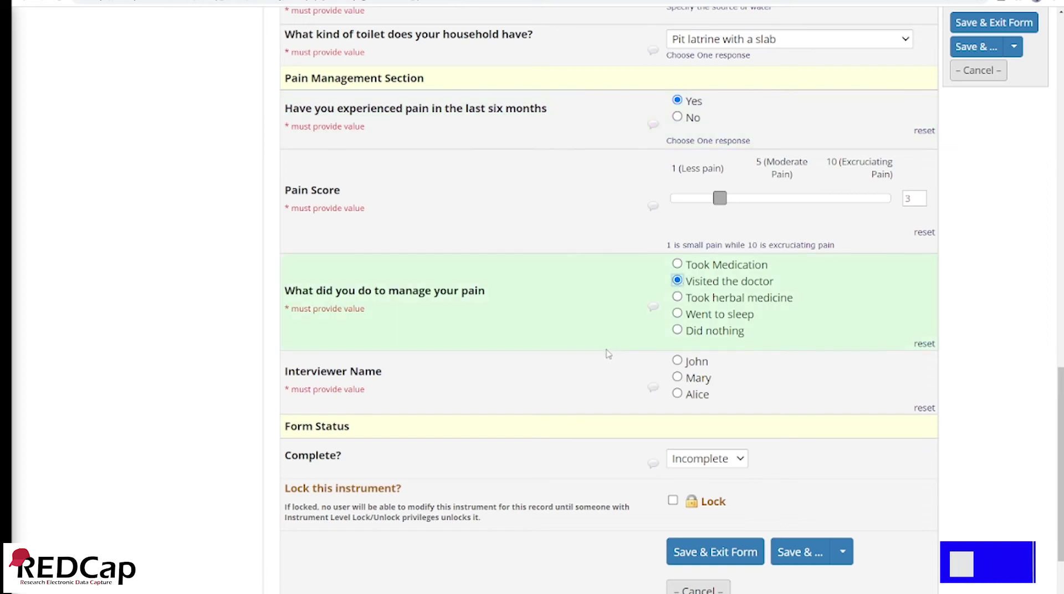
scroll(608, 353, "down", 2)
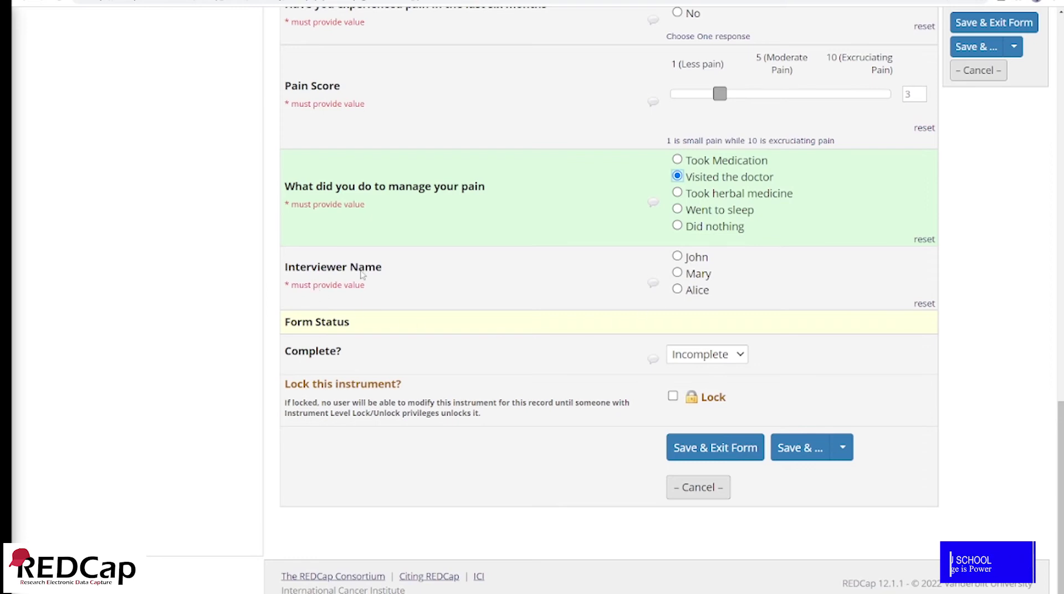
Select the interviewer's name and switch the Complete? status between Unverified and Incomplete.
left_click(678, 257)
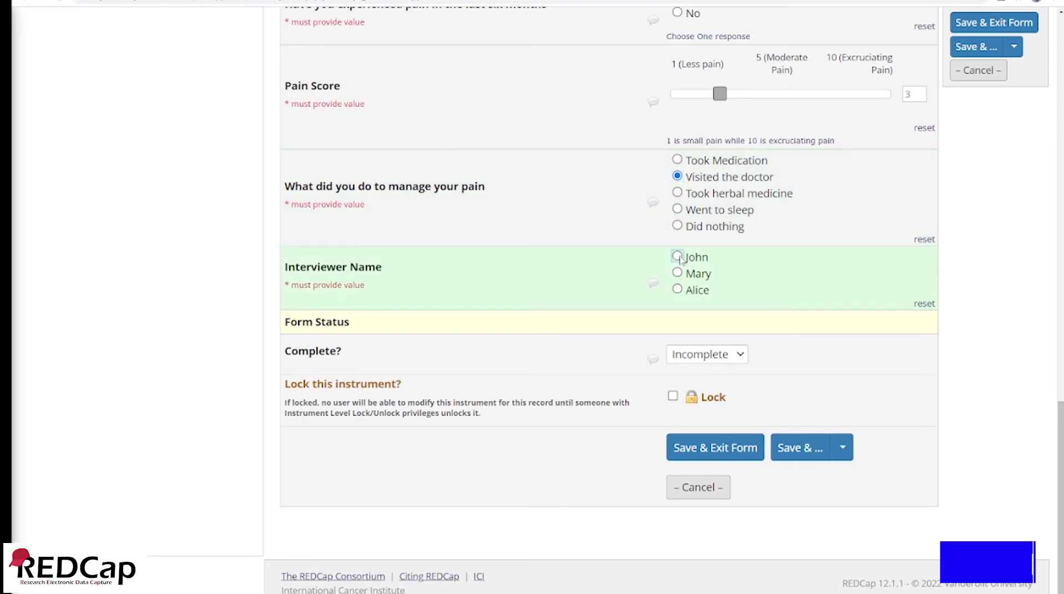
left_click(745, 360)
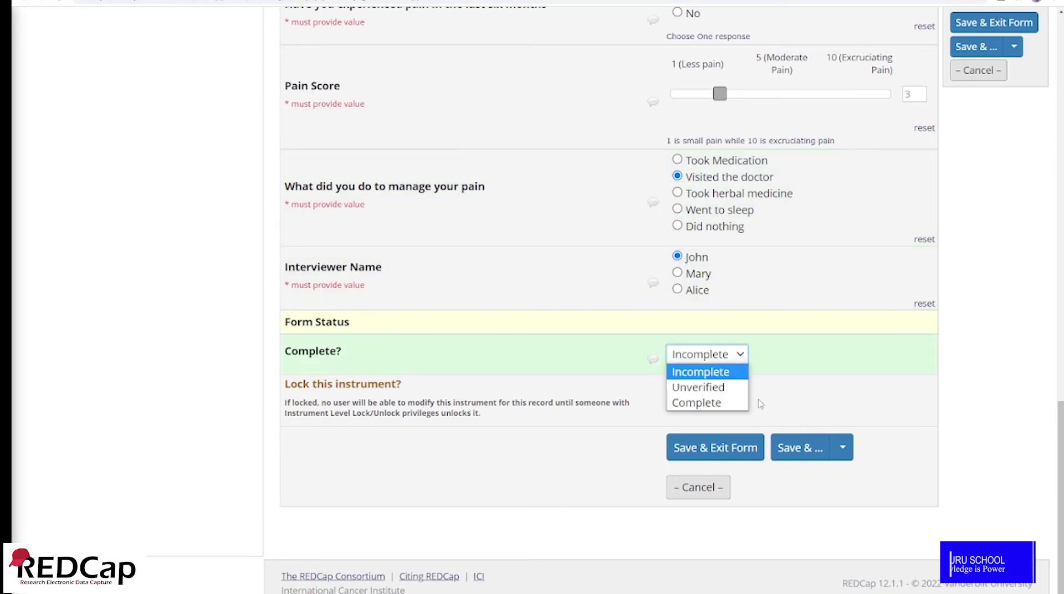
left_click(720, 387)
left_click(740, 353)
left_click(701, 371)
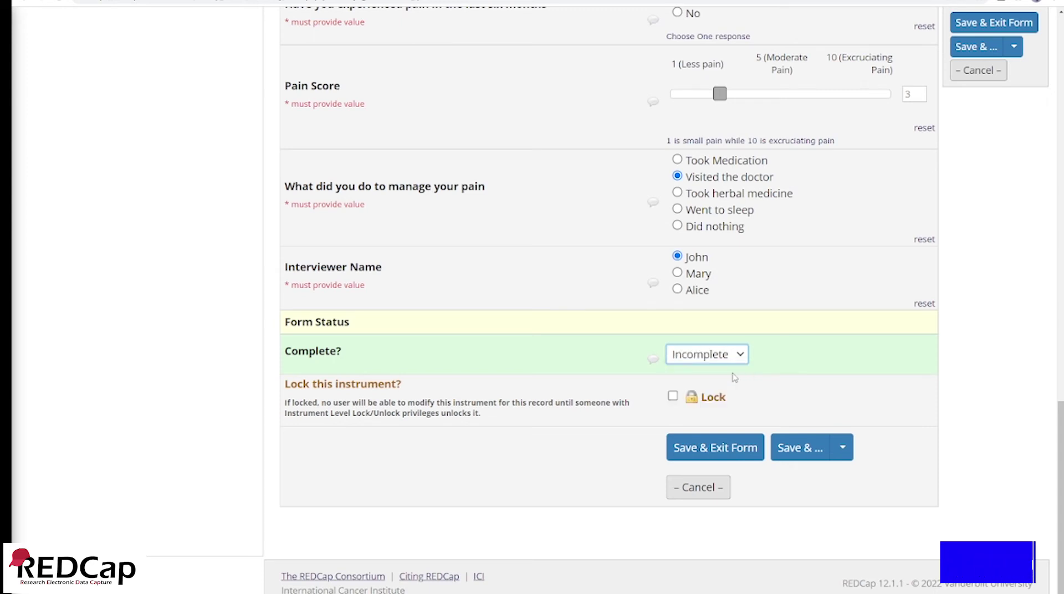
scroll(754, 313, "up", 3)
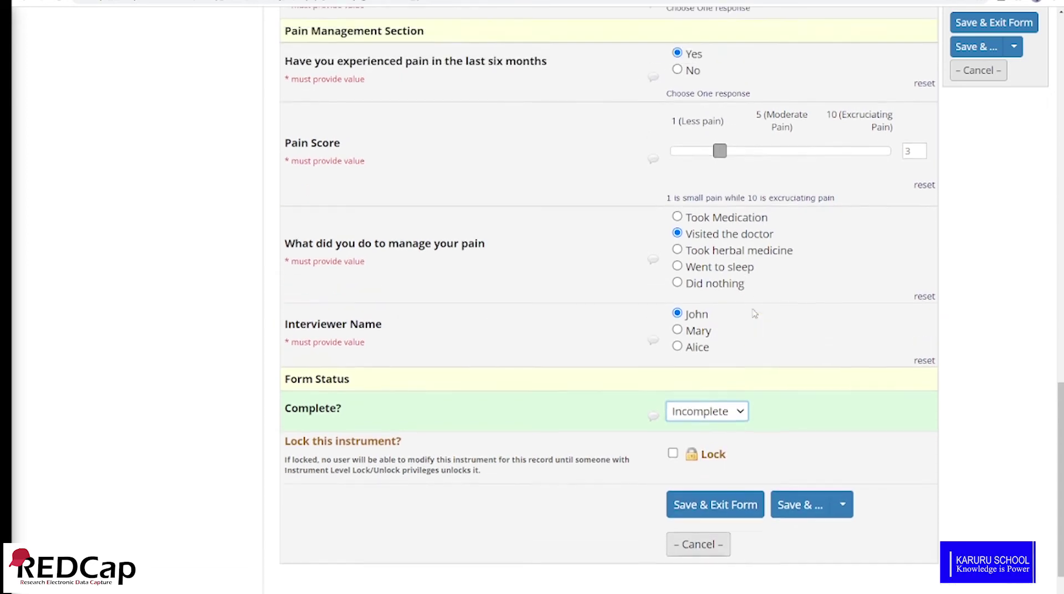
scroll(753, 314, "down", 1)
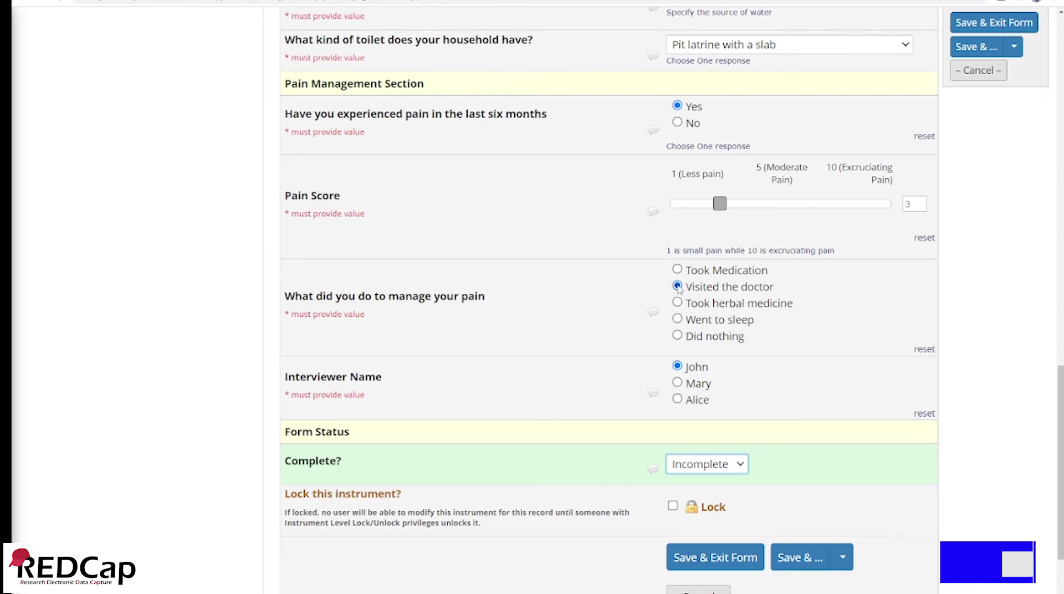
Reselect Visited the doctor, set the status to Unverified, and save and exit the form.
key("shift+Tab")
key("shift+Tab")
key("shift+Tab")
key("Return")
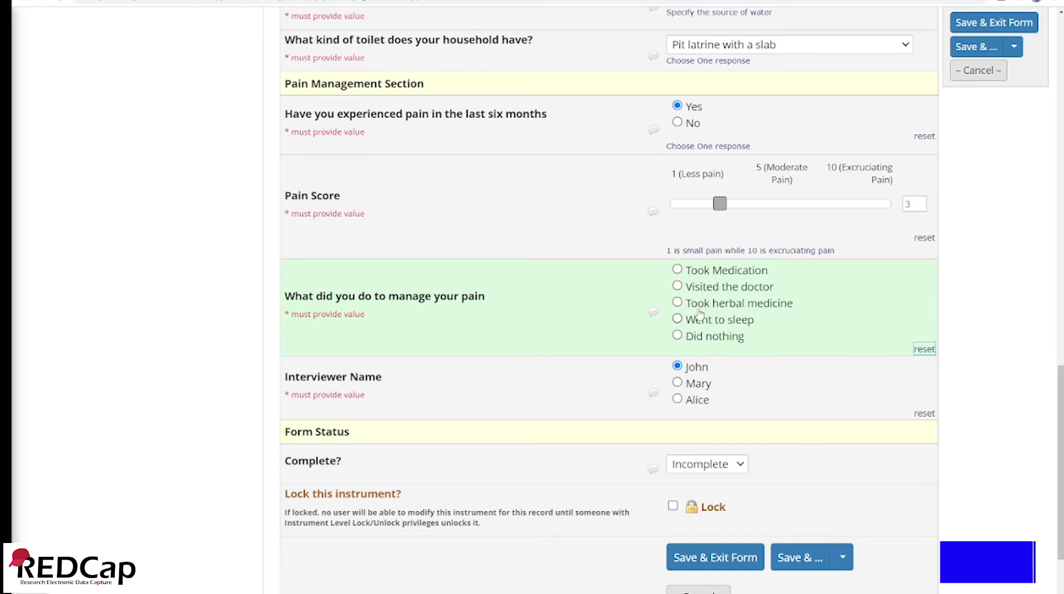
left_click(677, 286)
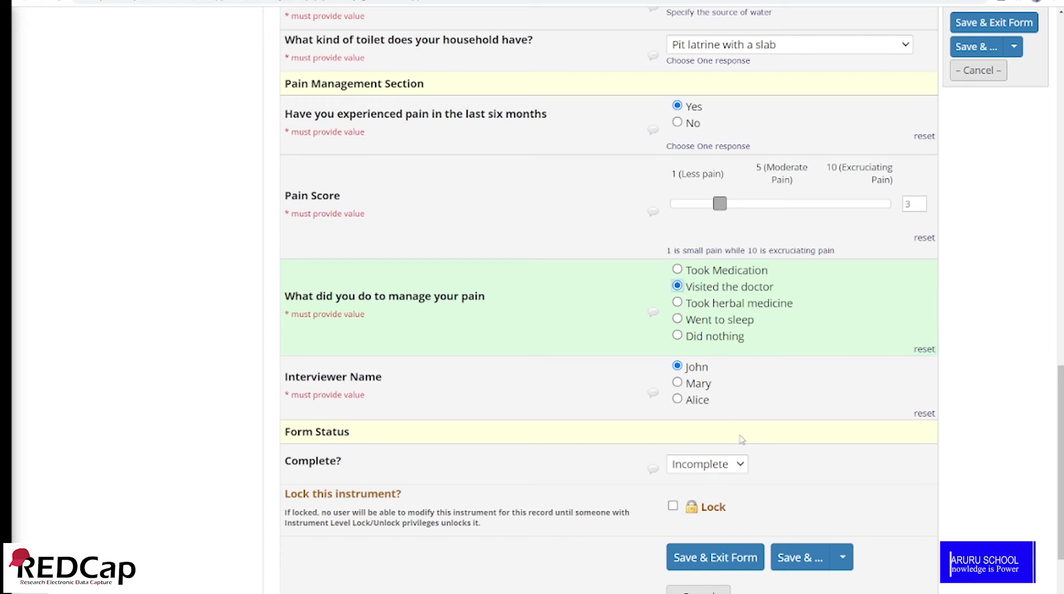
left_click(722, 498)
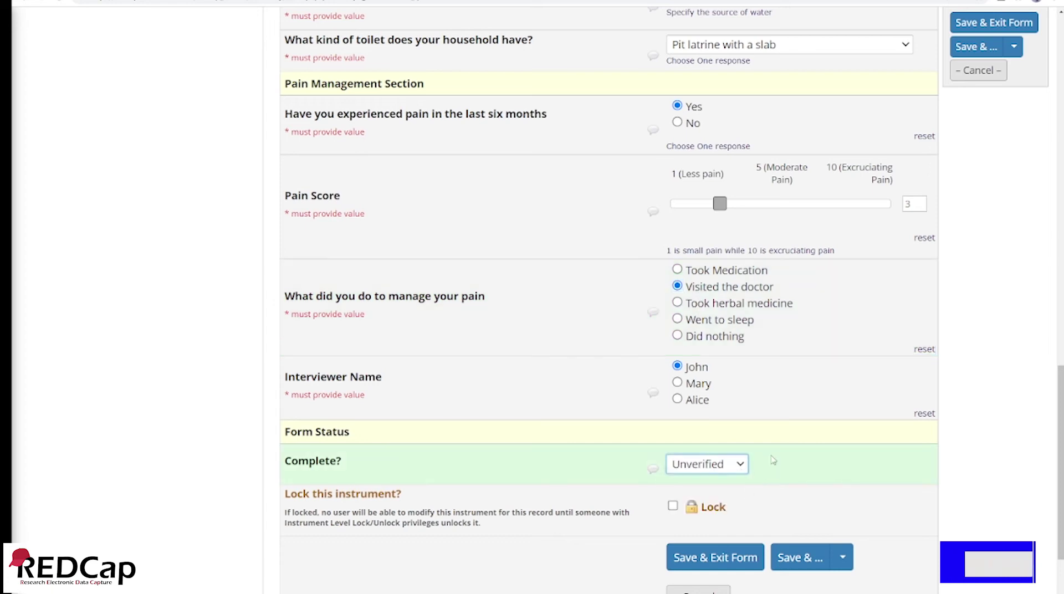
scroll(761, 470, "down", 2)
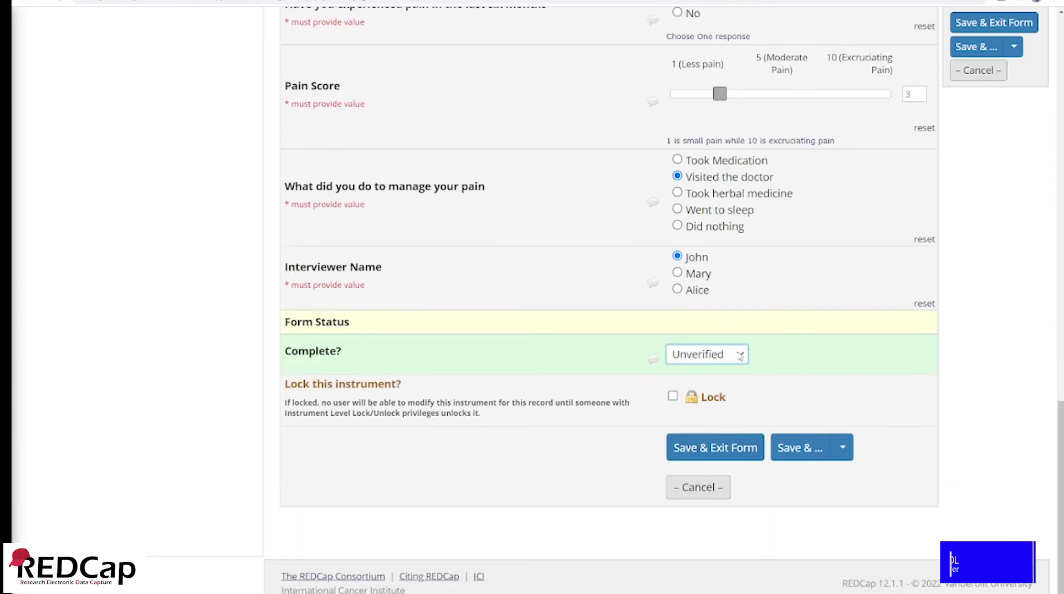
left_click(740, 356)
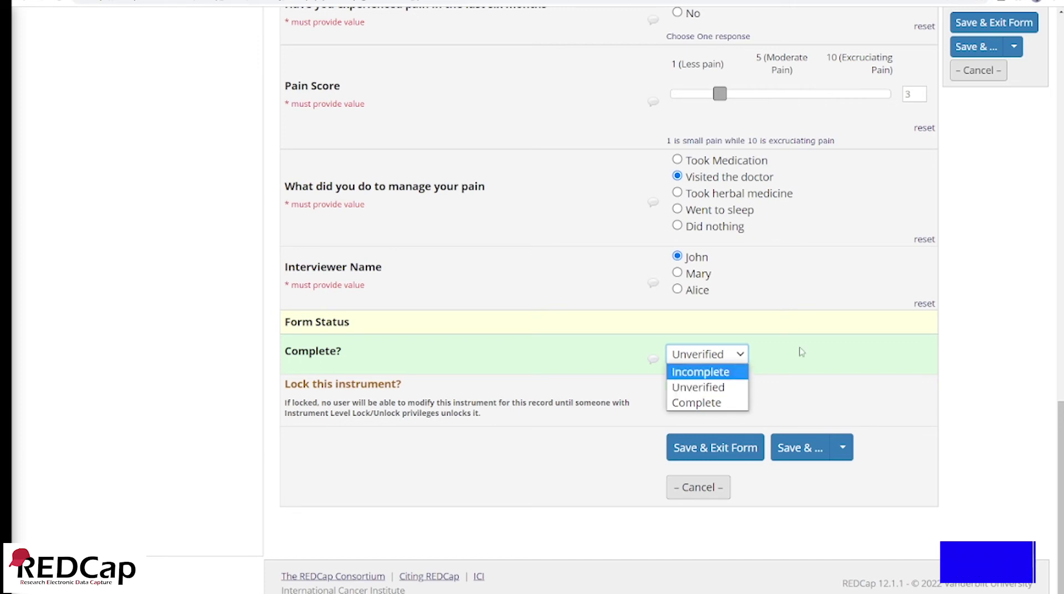
left_click(715, 393)
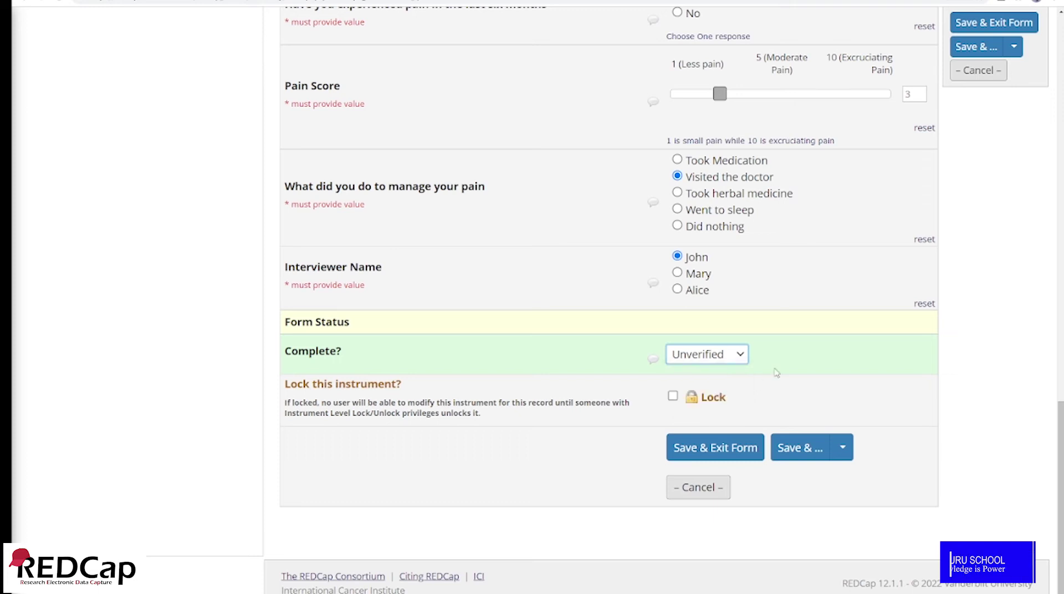
left_click(742, 357)
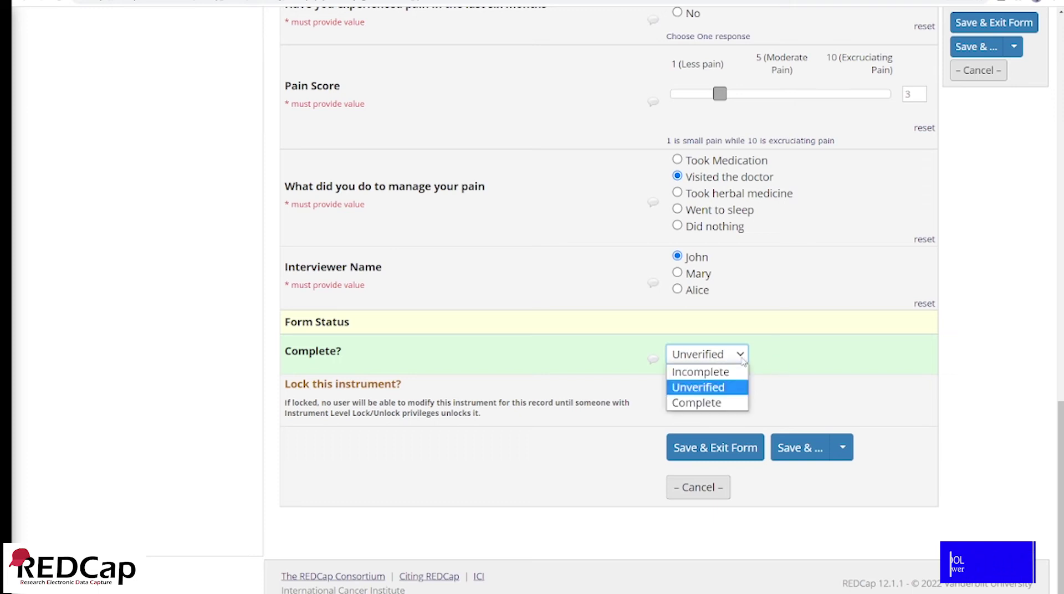
left_click(723, 395)
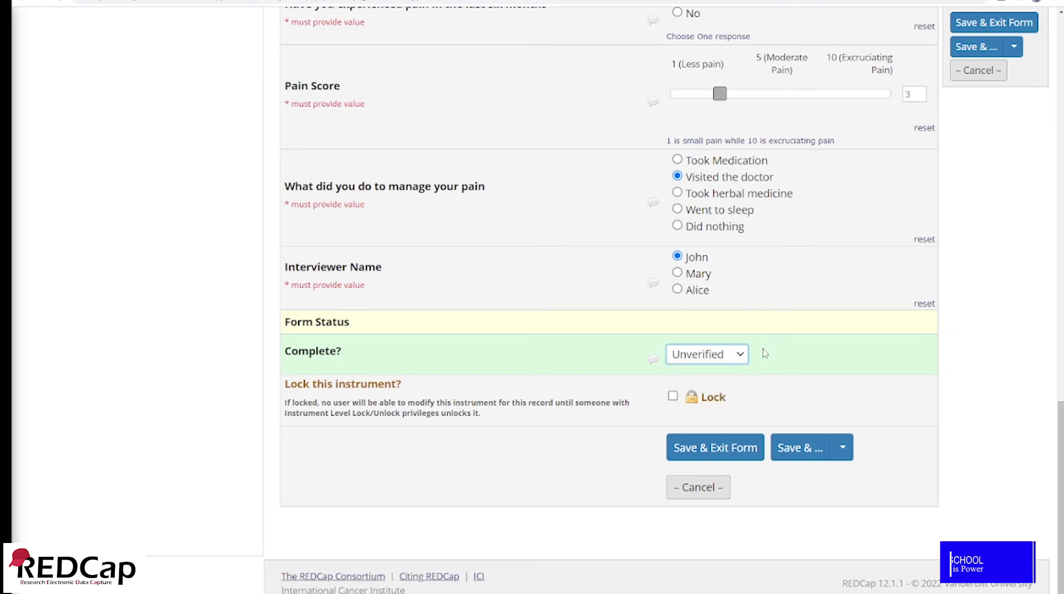
left_click(738, 453)
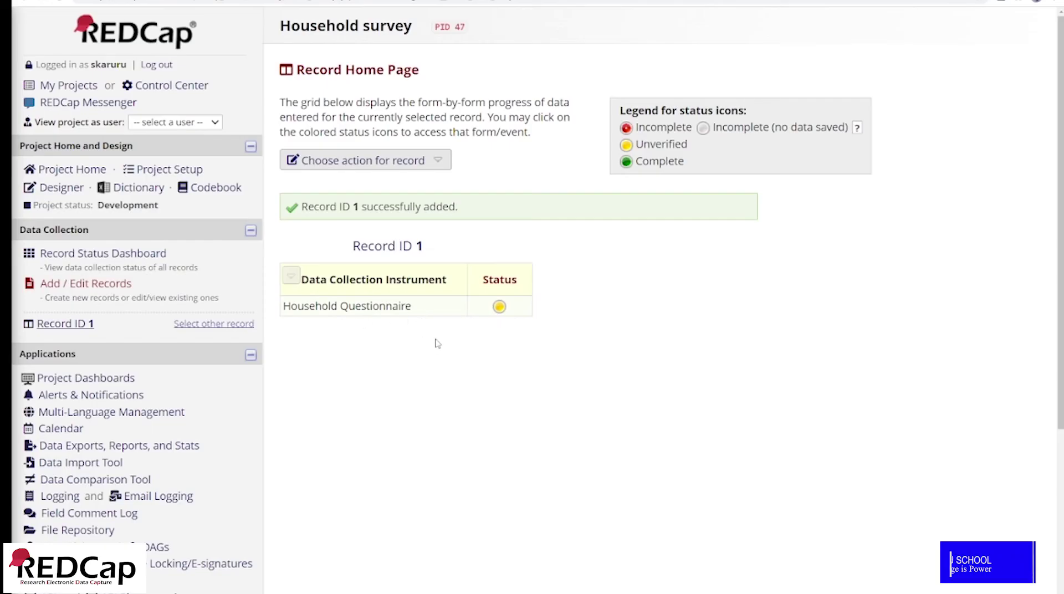
Open the Household Questionnaire in the Designer and bring up branching logic for q14_action.
left_click(55, 188)
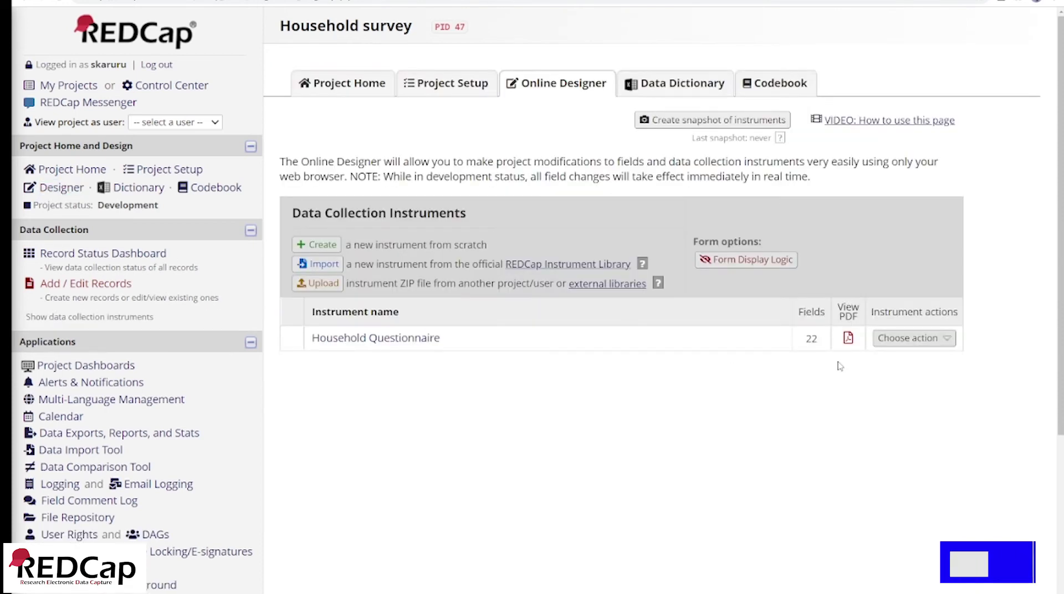
left_click(371, 343)
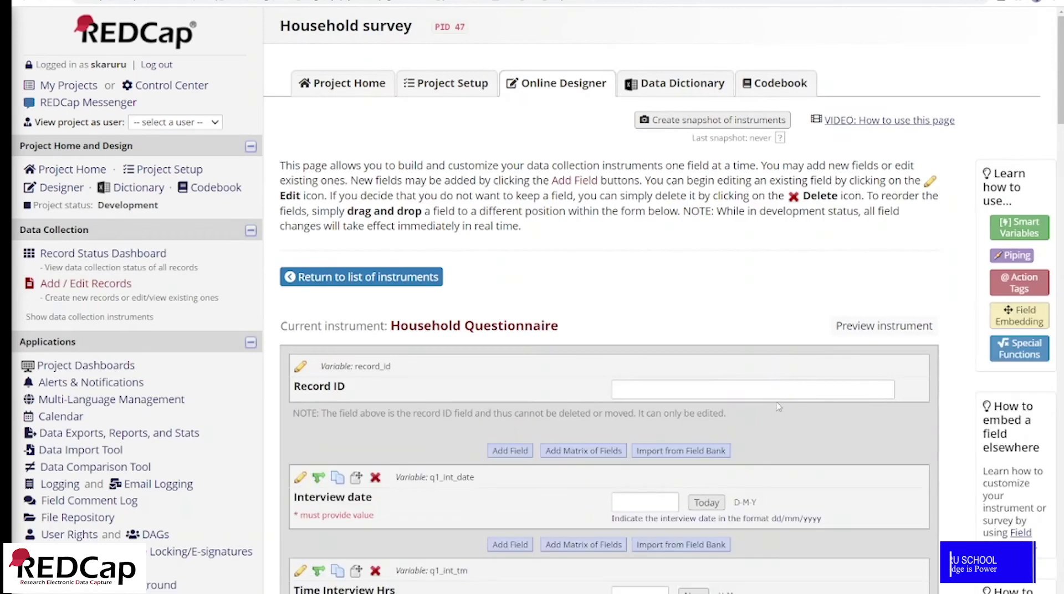
scroll(770, 411, "down", 10)
scroll(766, 413, "down", 12)
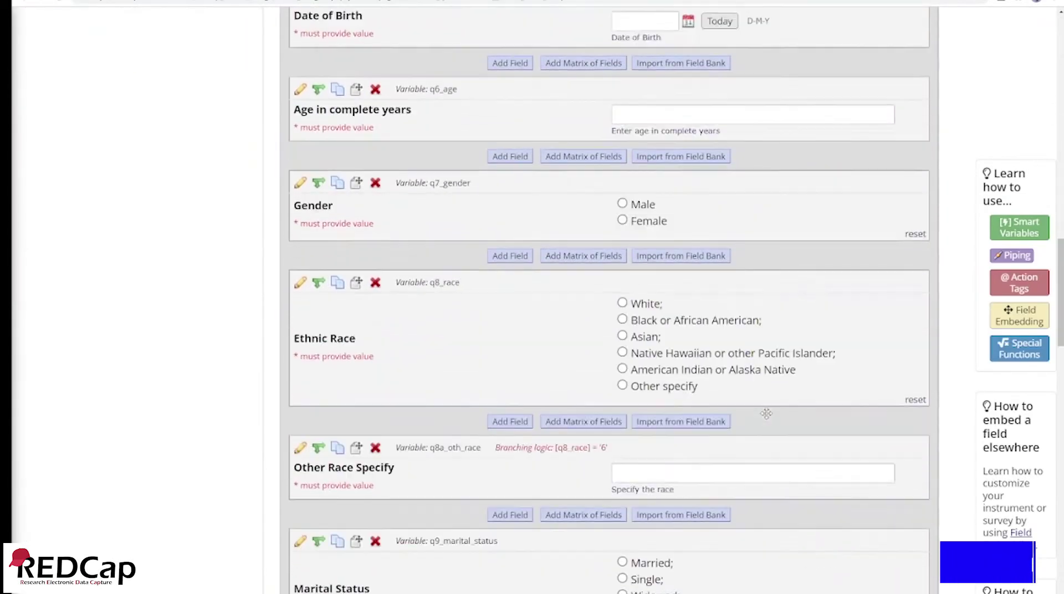
scroll(766, 414, "down", 18)
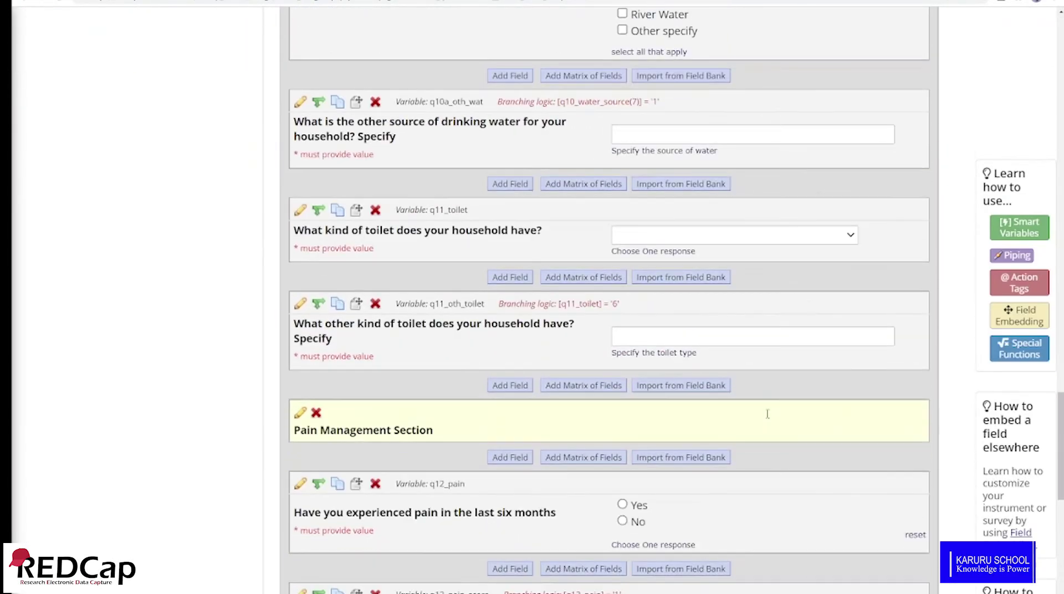
scroll(766, 413, "down", 1)
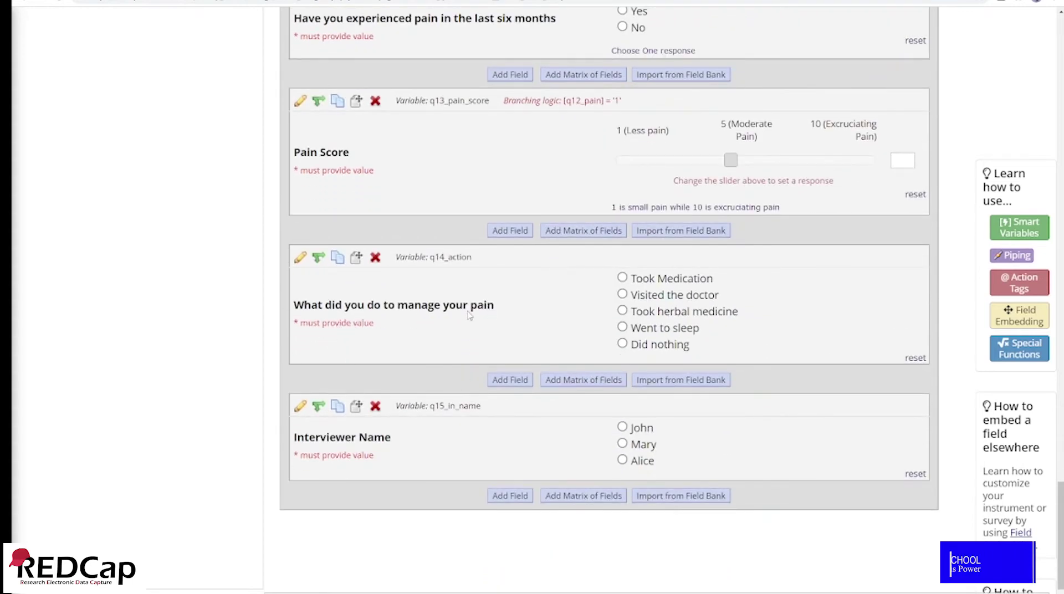
left_click(319, 257)
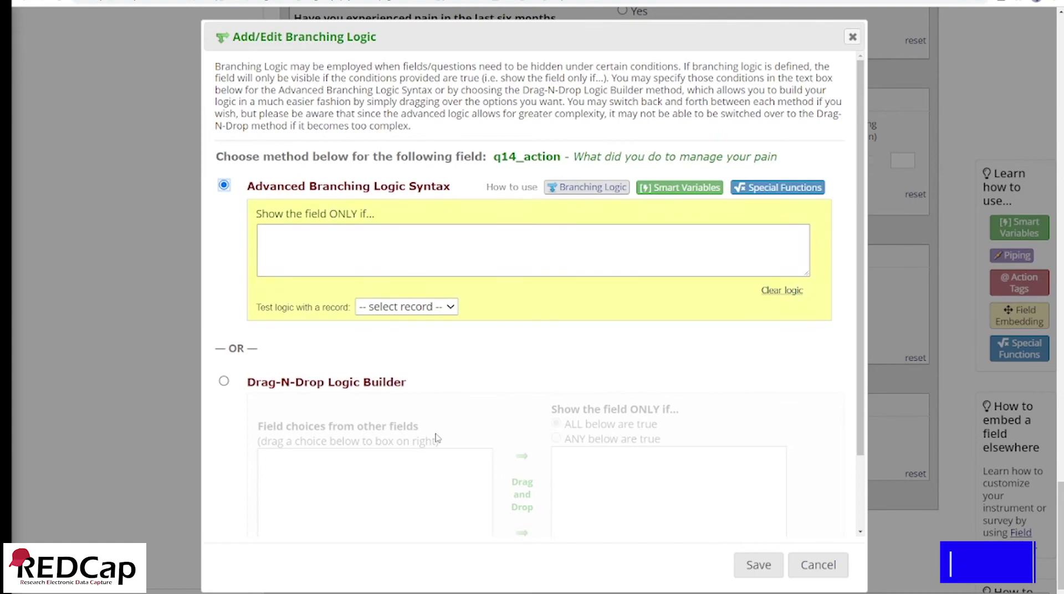
Drag 'q12_pain = Yes (1)' into the Logic Builder and save the condition [q12_pain] = '1'.
left_click(224, 381)
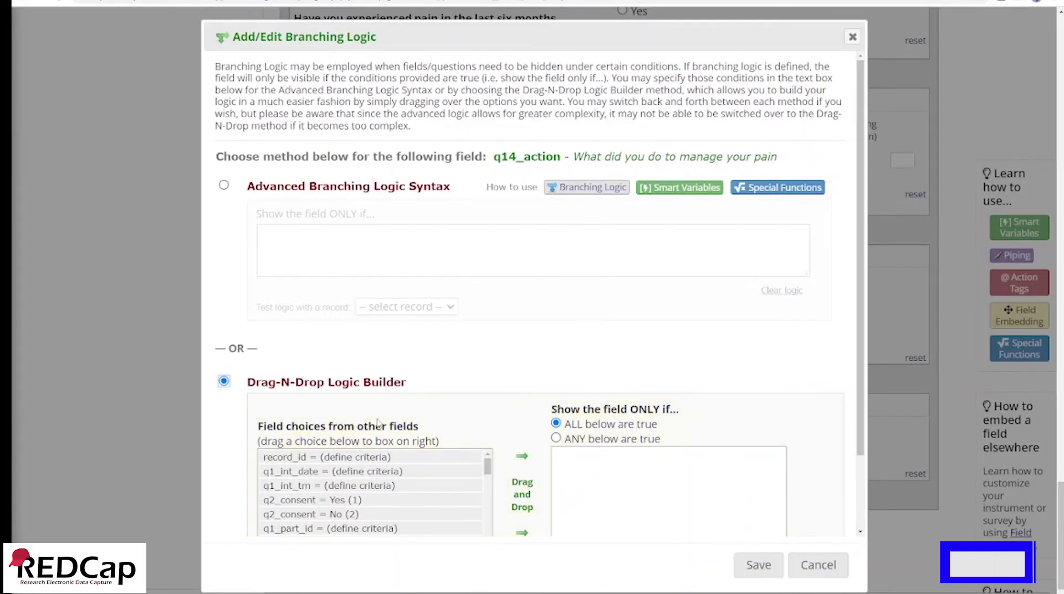
scroll(377, 423, "down", 2)
scroll(354, 432, "down", 5)
left_click_drag(492, 411, 489, 467)
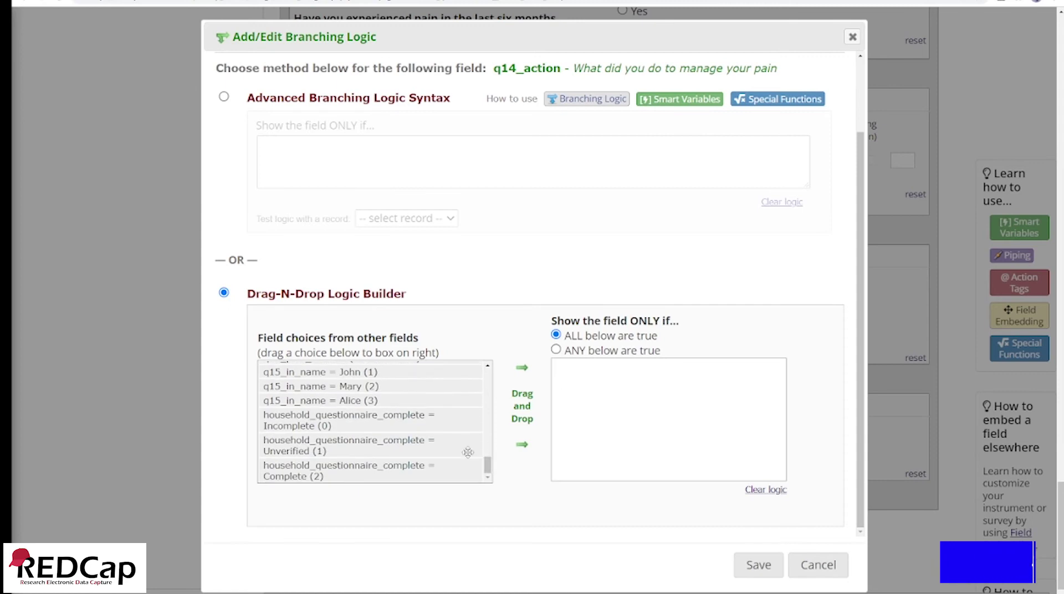
scroll(399, 447, "up", 1)
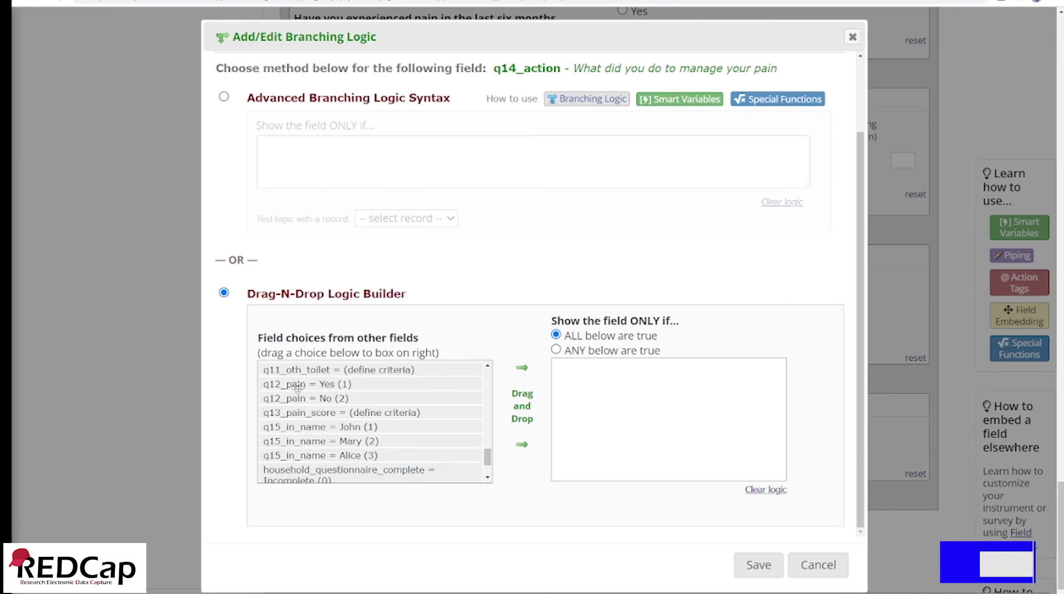
left_click_drag(297, 386, 615, 399)
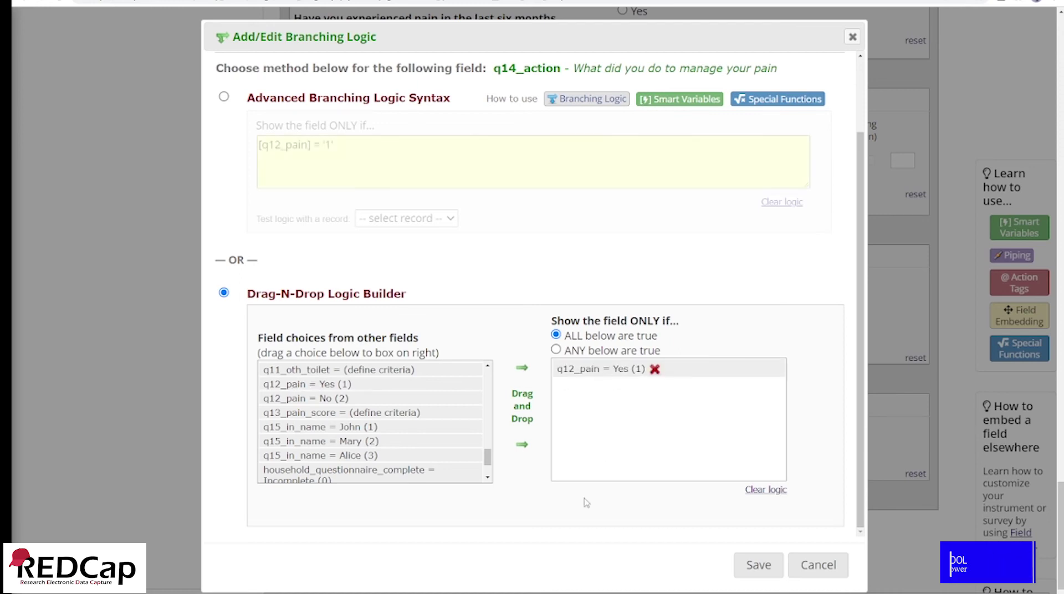
left_click(758, 565)
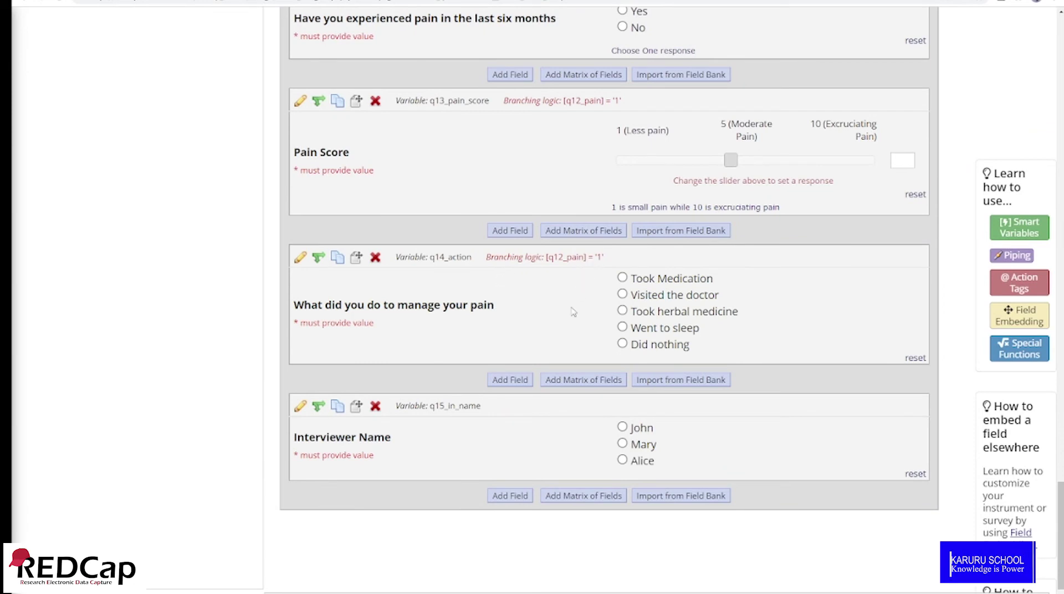
scroll(798, 335, "up", 7)
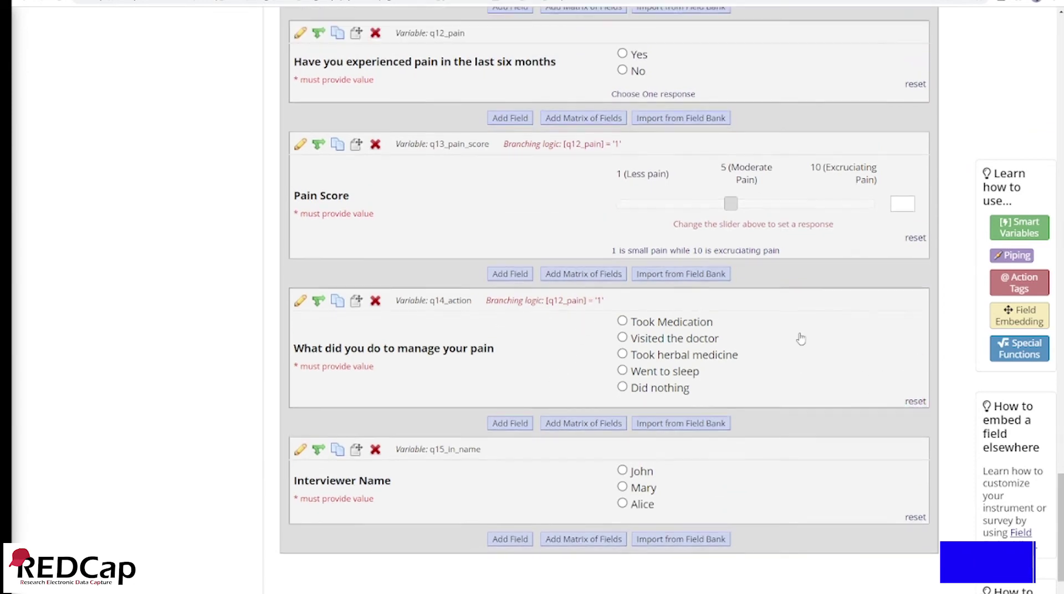
scroll(794, 333, "up", 20)
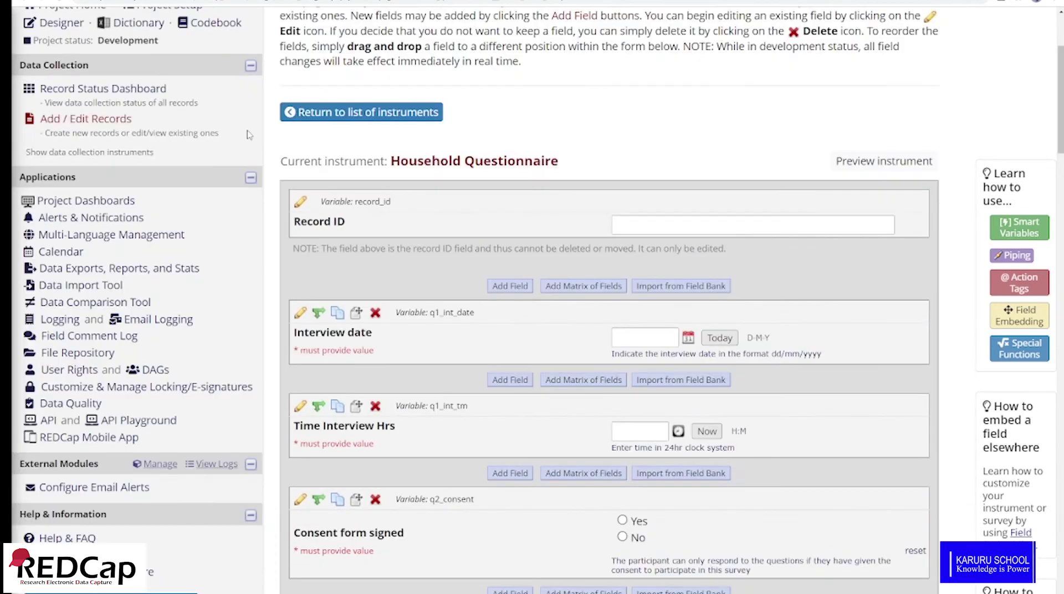
left_click(84, 121)
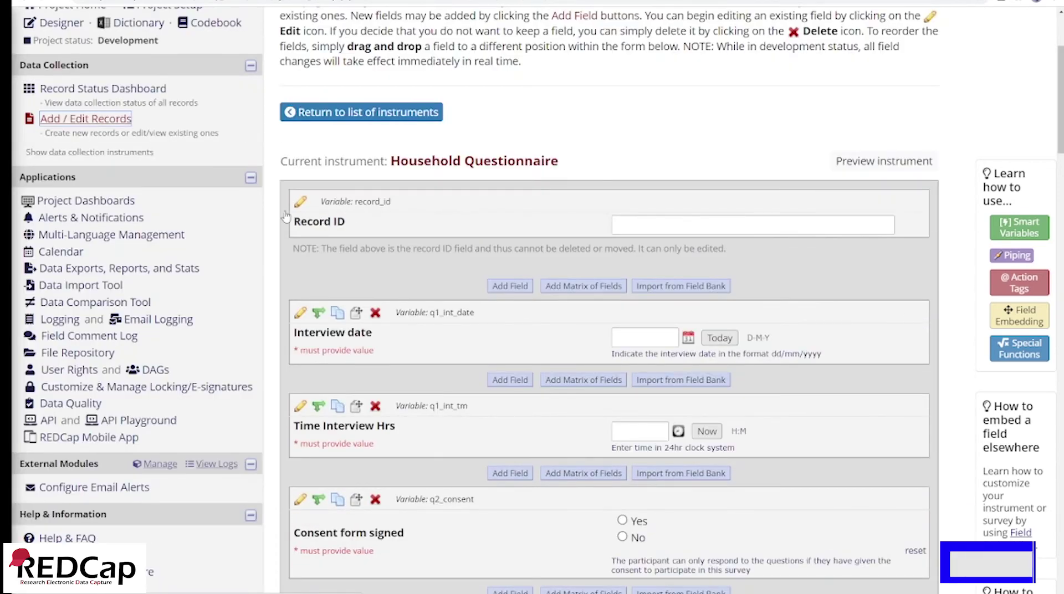
Start a new record with today's interview date, an earlier interview time, and consent signed.
left_click(702, 272)
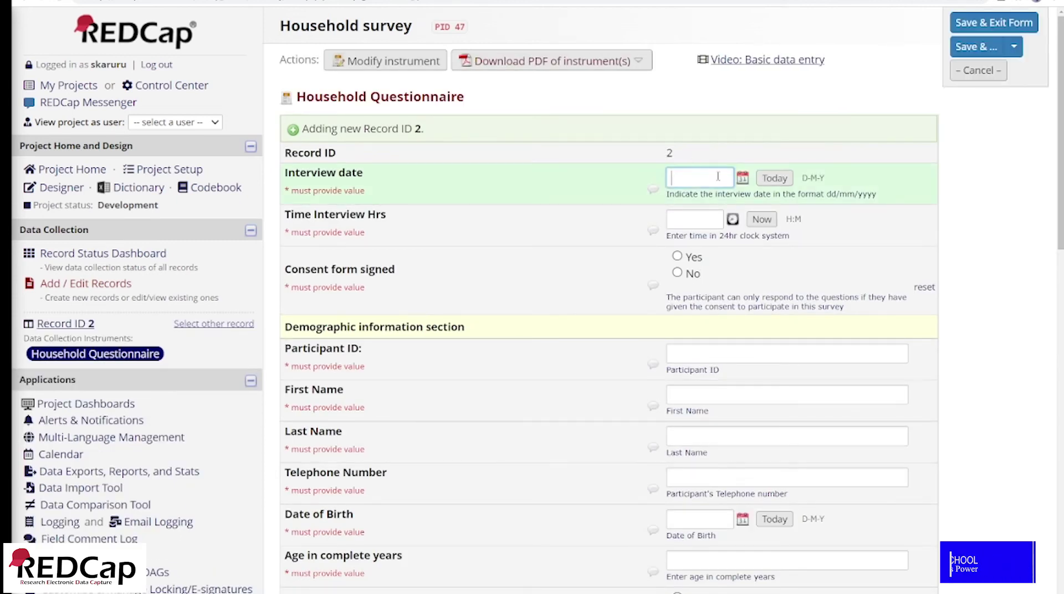
left_click(775, 177)
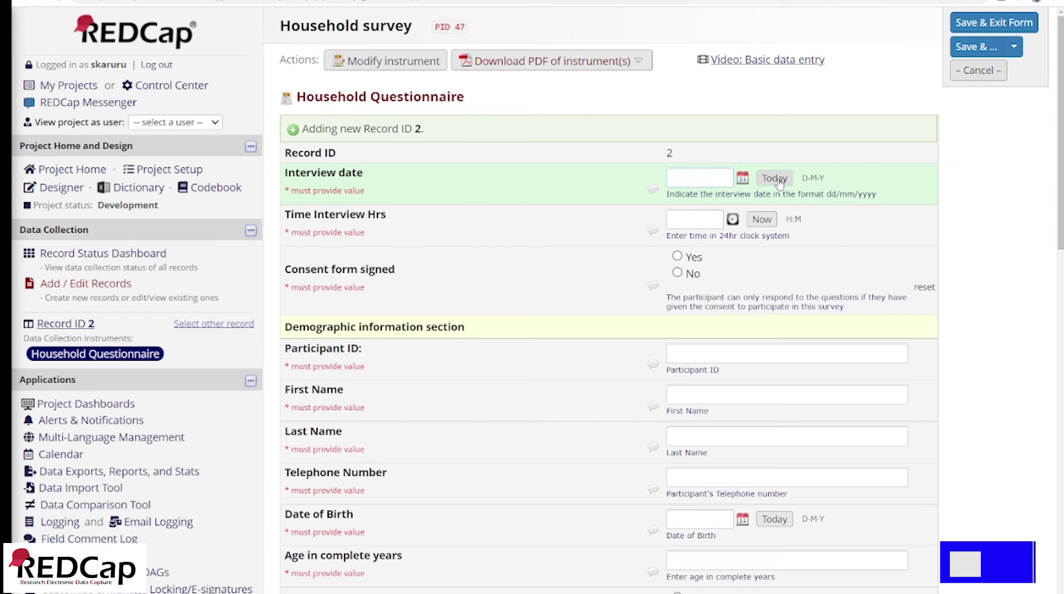
left_click(733, 219)
left_click_drag(810, 294, 753, 312)
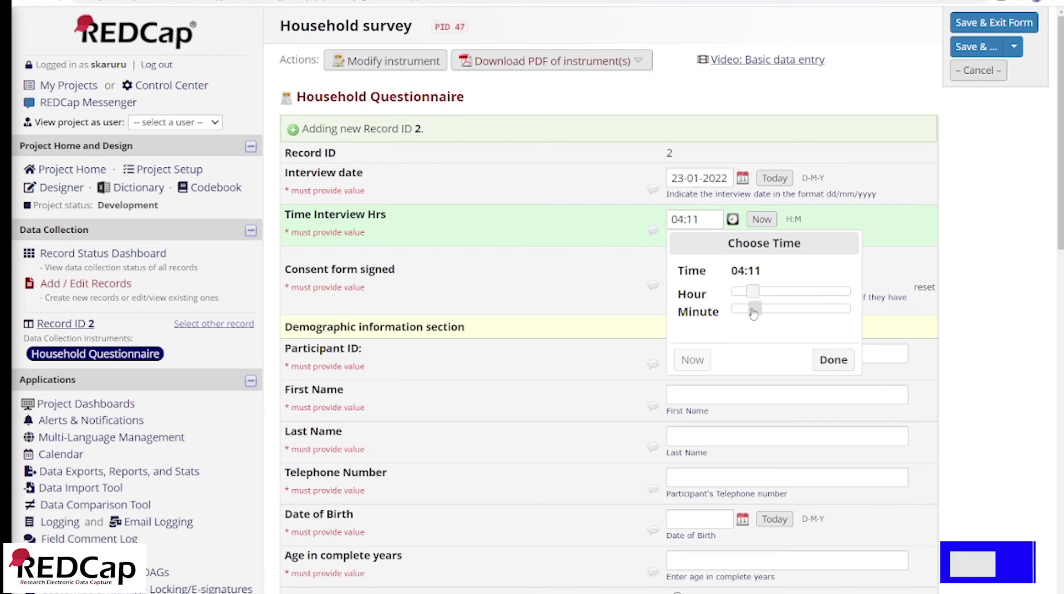
left_click(833, 359)
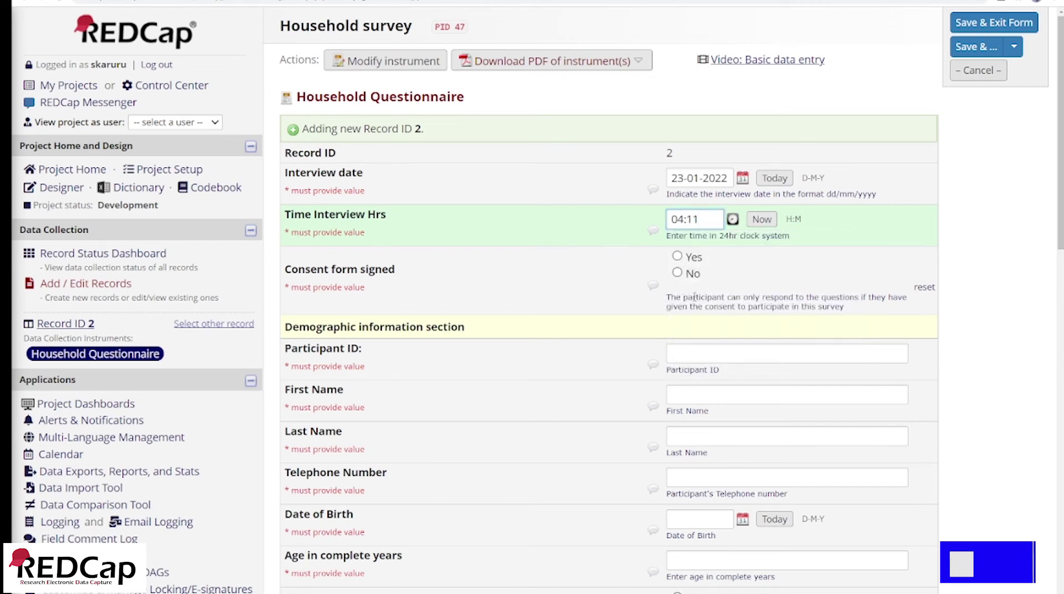
left_click(676, 257)
Fill in the participant ID, first and last name, and telephone number.
scroll(689, 325, "down", 3)
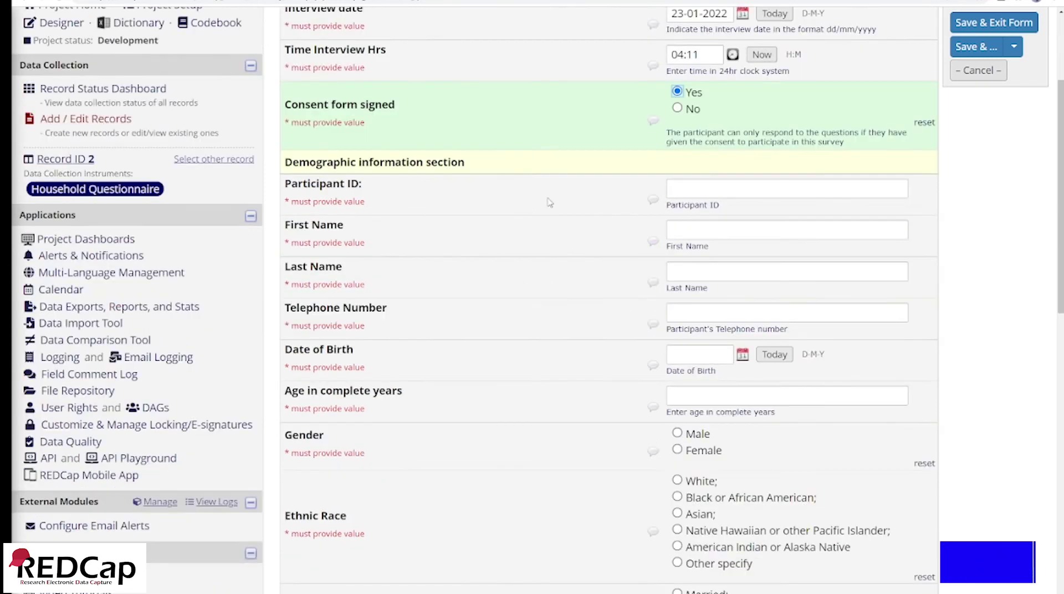
left_click(703, 189)
key("Down")
key("Return")
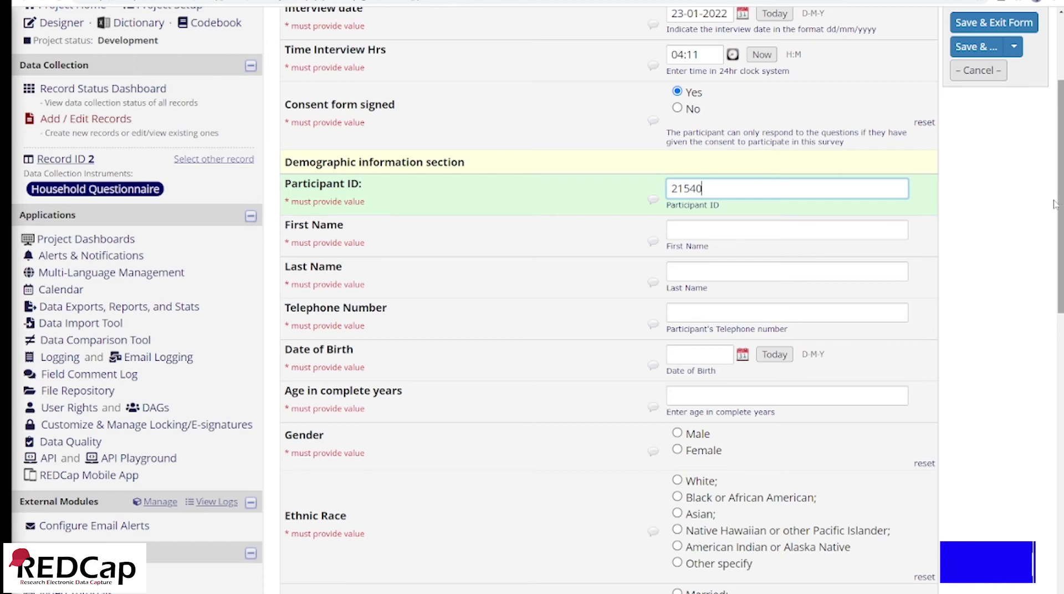
left_click(754, 232)
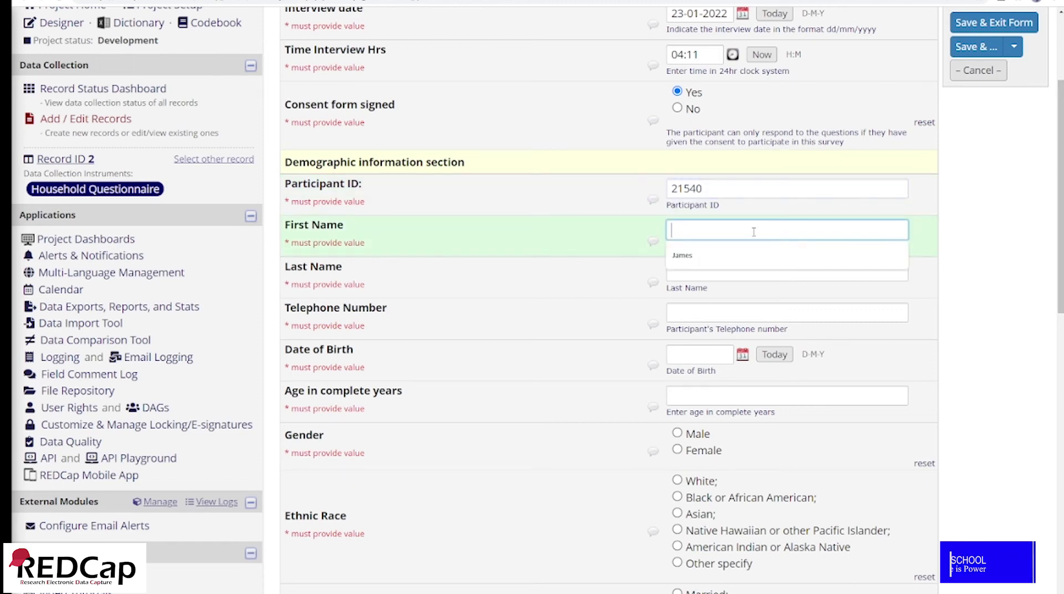
type("Amos")
key("Tab")
type("Bill")
left_click(846, 320)
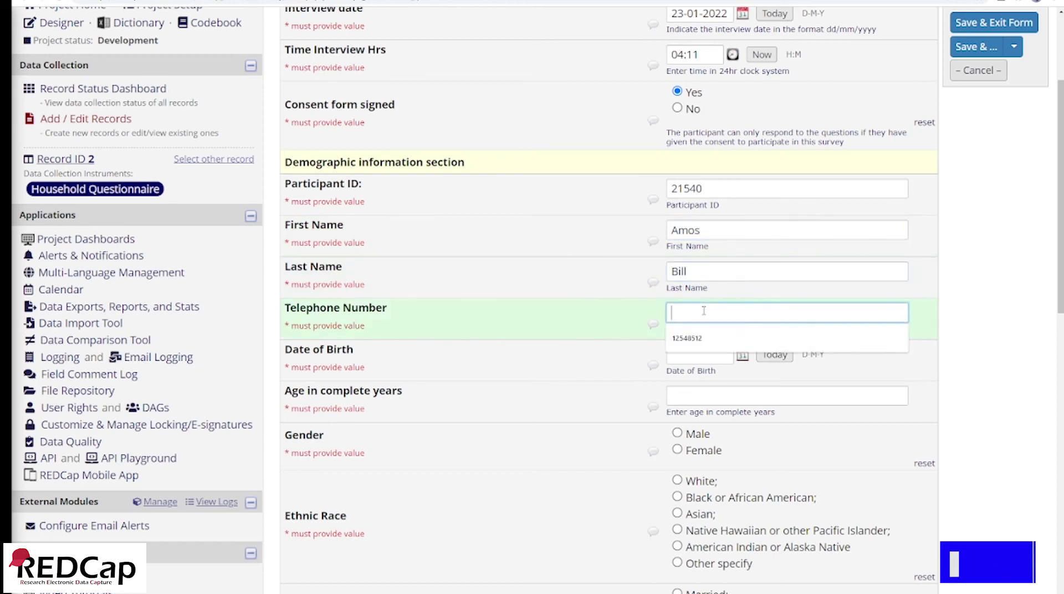
type("965425")
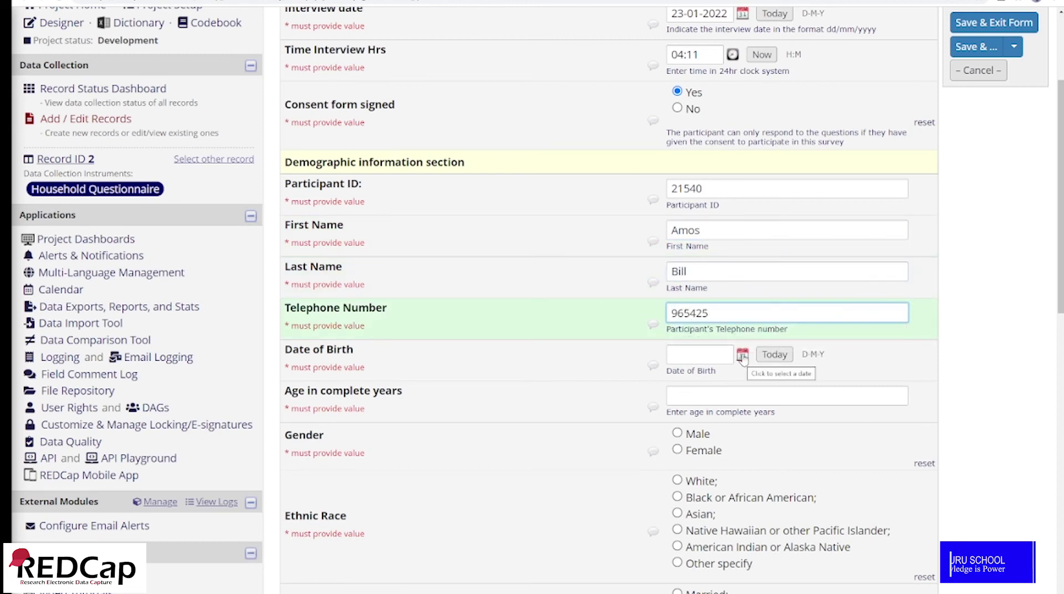
Set date of birth to 01-01-1930, age to 91, and gender to Male.
left_click(743, 358)
left_click(817, 380)
scroll(814, 220, "up", 20)
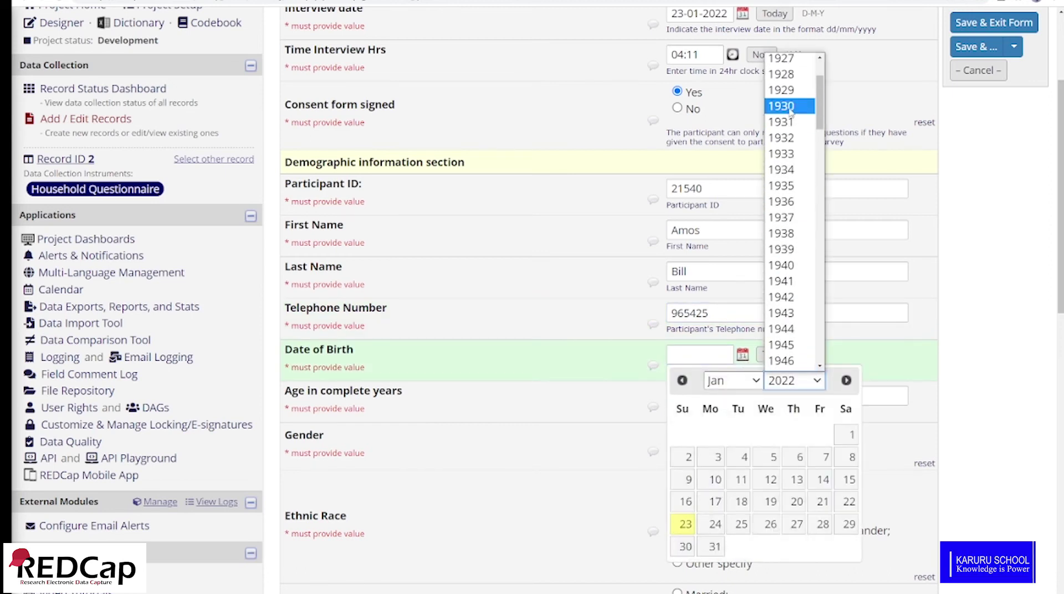
left_click(791, 107)
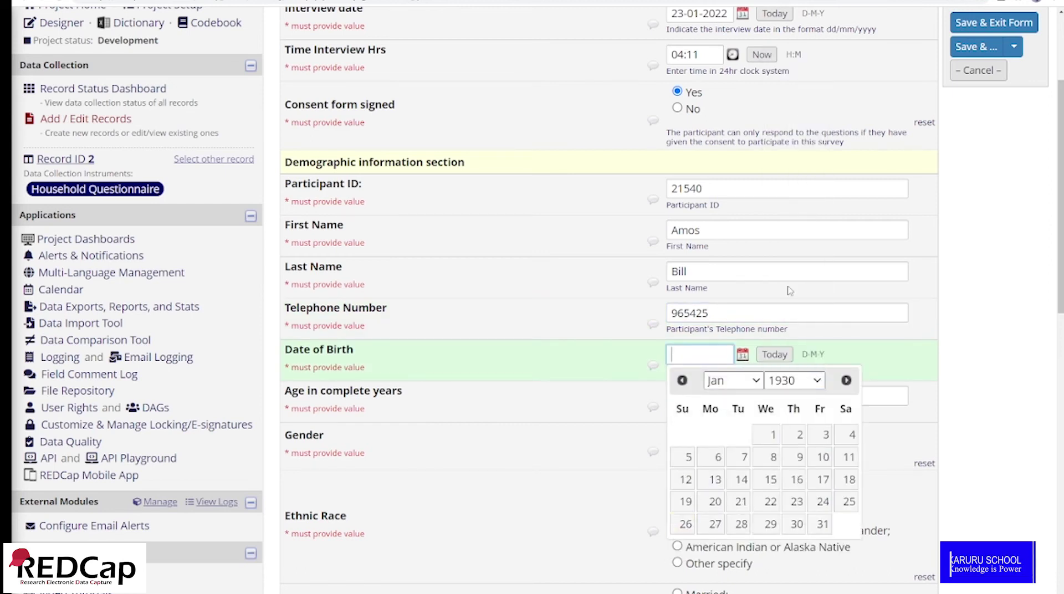
left_click(768, 435)
scroll(684, 219, "down", 3)
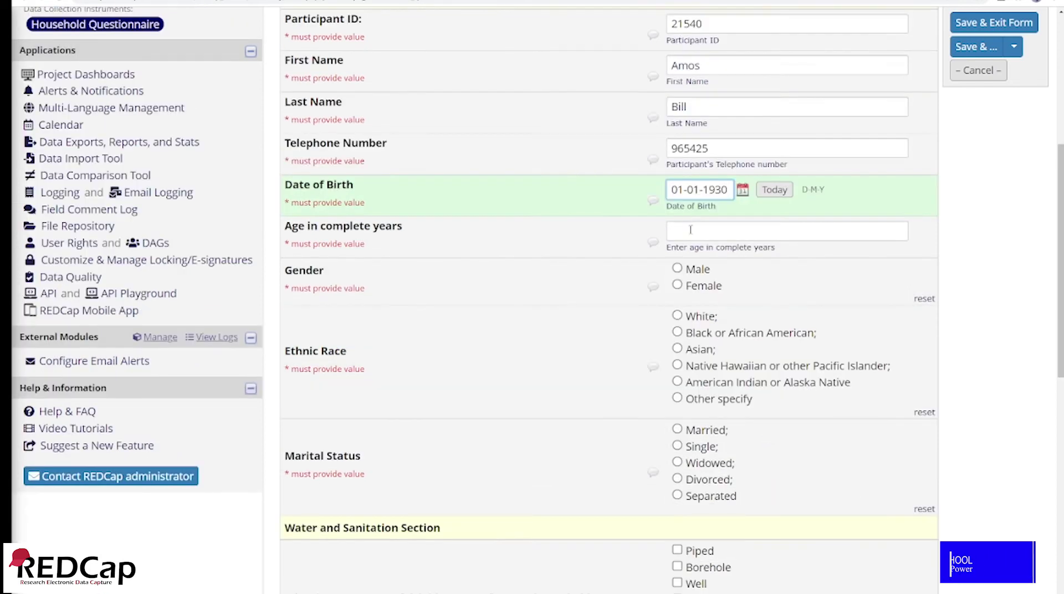
left_click(691, 230)
type("91")
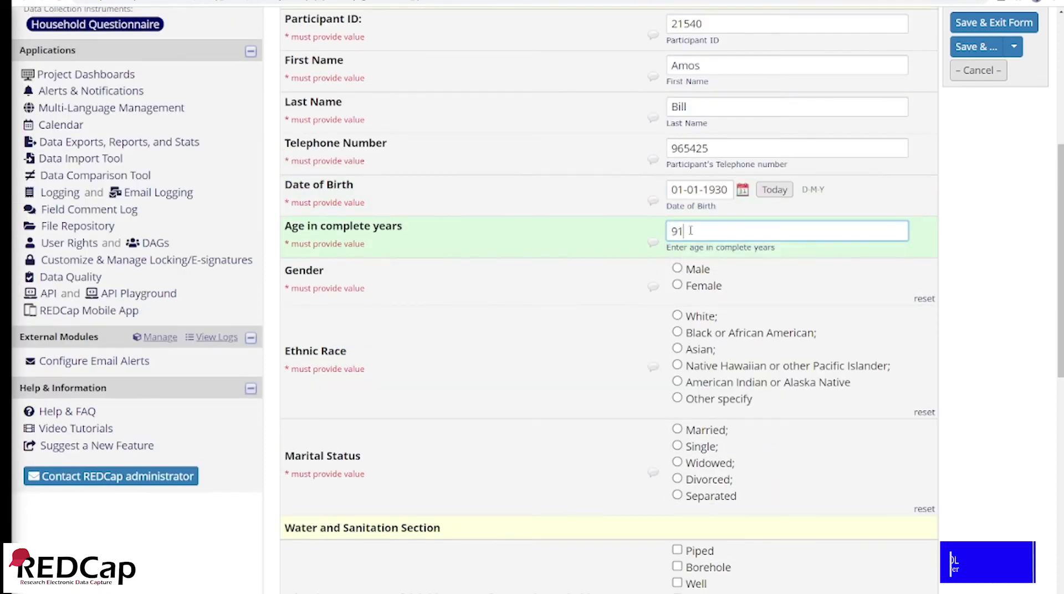
left_click(677, 268)
Choose Black or African American race, Widowed marital status, and Spring drinking water.
scroll(685, 272, "down", 2)
left_click(677, 223)
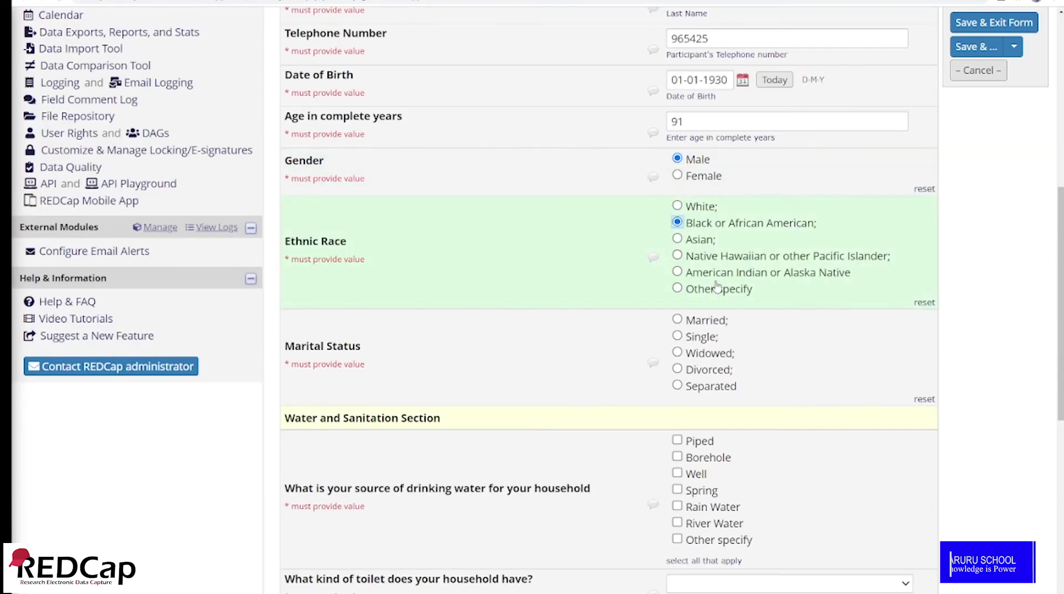
scroll(716, 285, "down", 2)
left_click(677, 243)
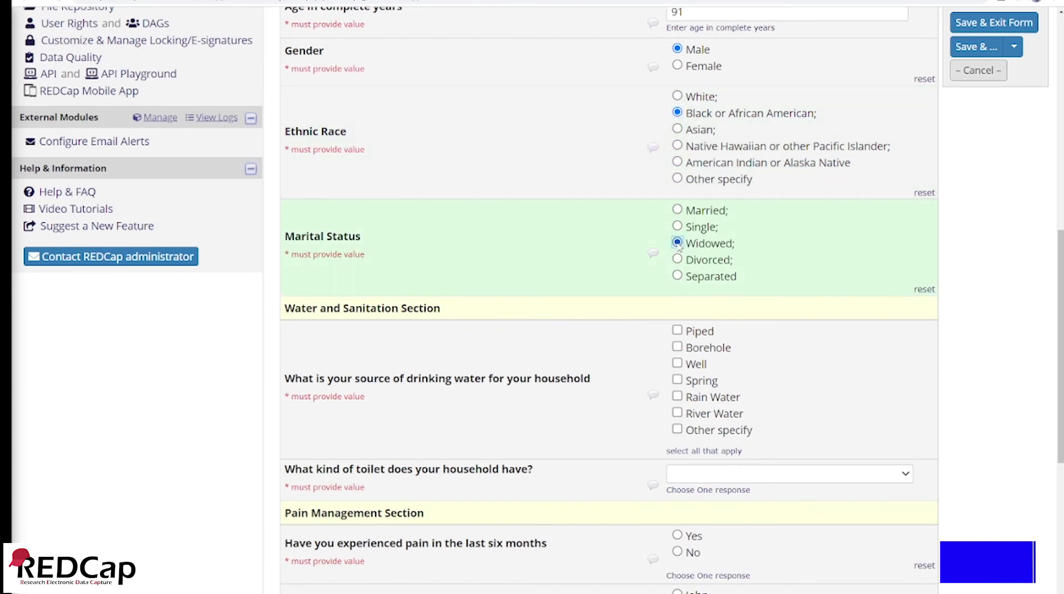
scroll(377, 170, "down", 3)
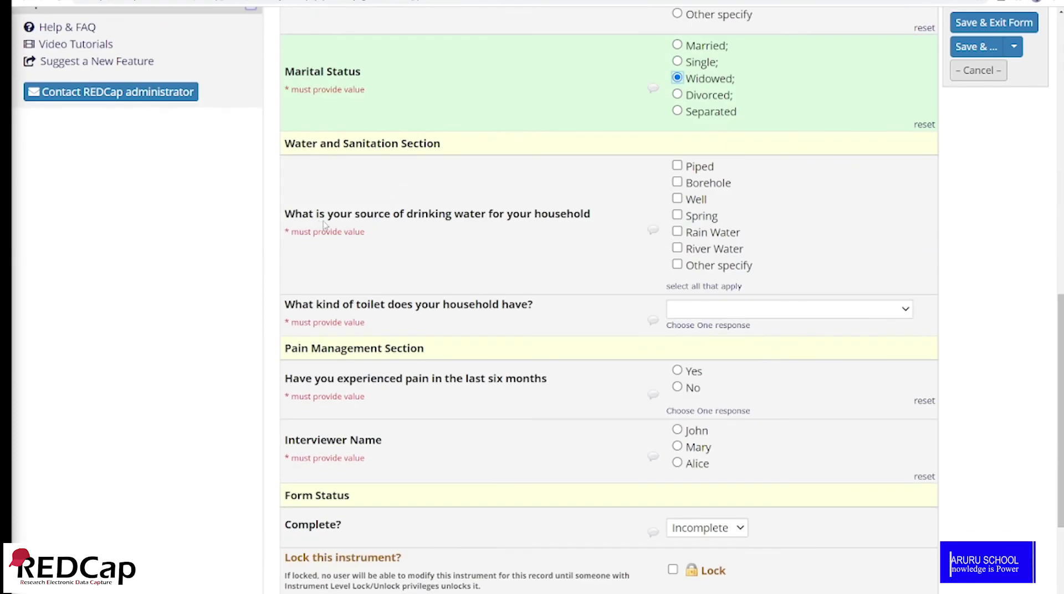
left_click(677, 215)
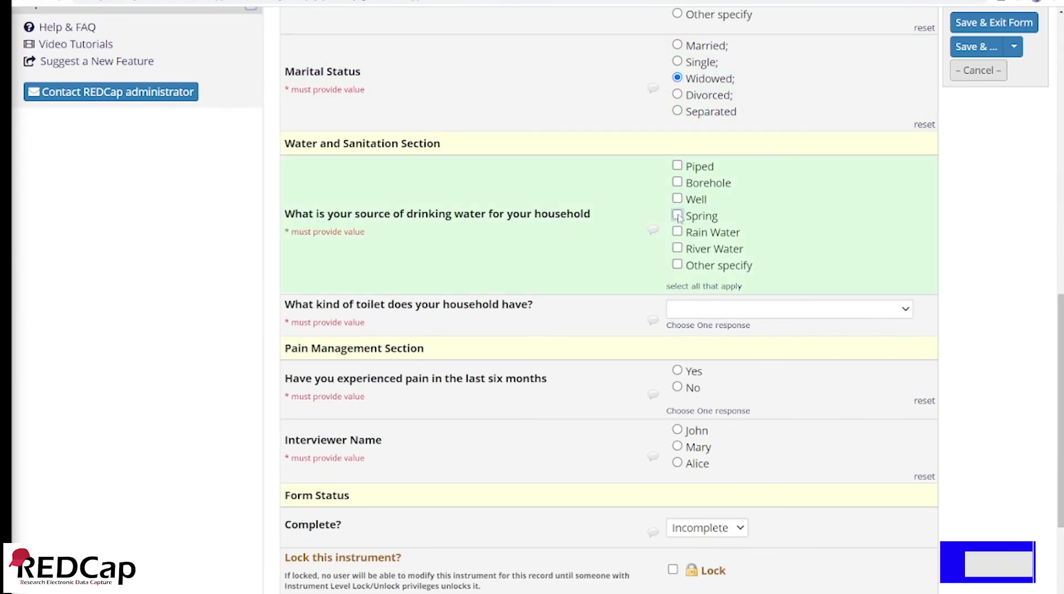
scroll(665, 281, "down", 2)
Choose VIP Toilet, answer No to pain, pick the interviewer, and set the form to Unverified.
left_click(908, 199)
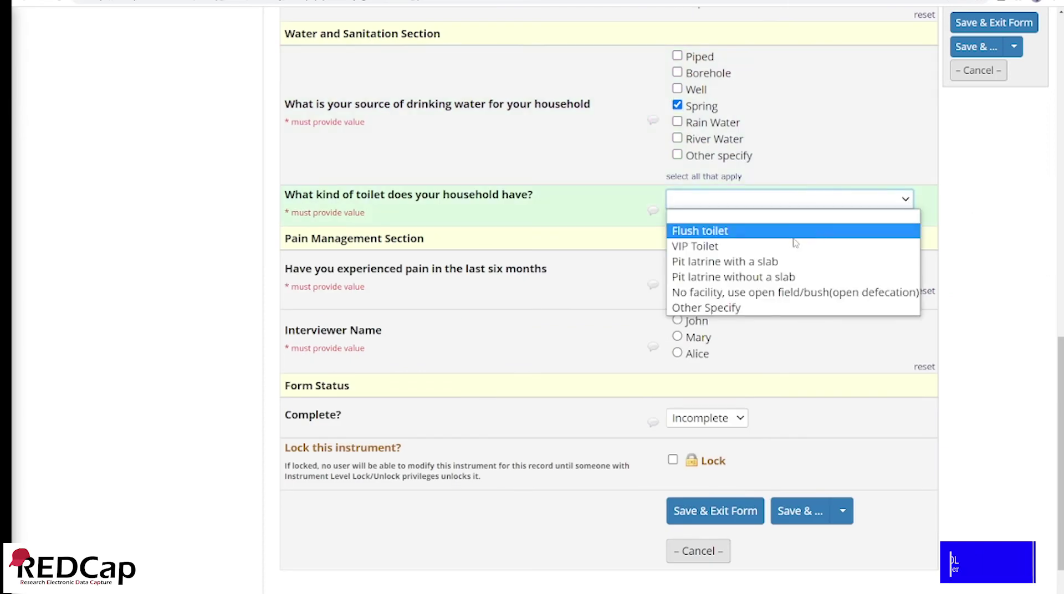
left_click(765, 248)
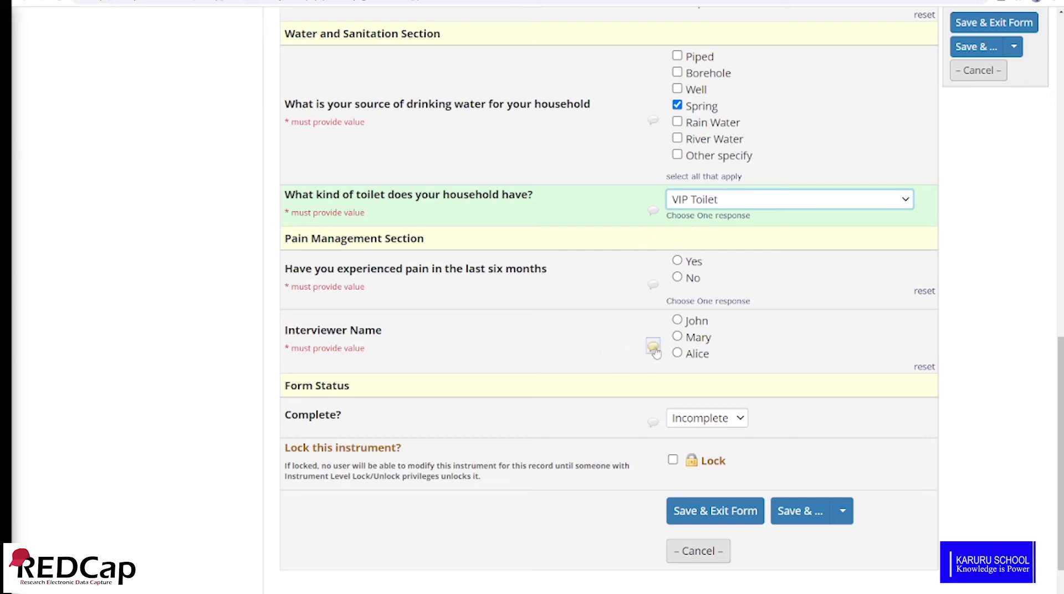
left_click(678, 278)
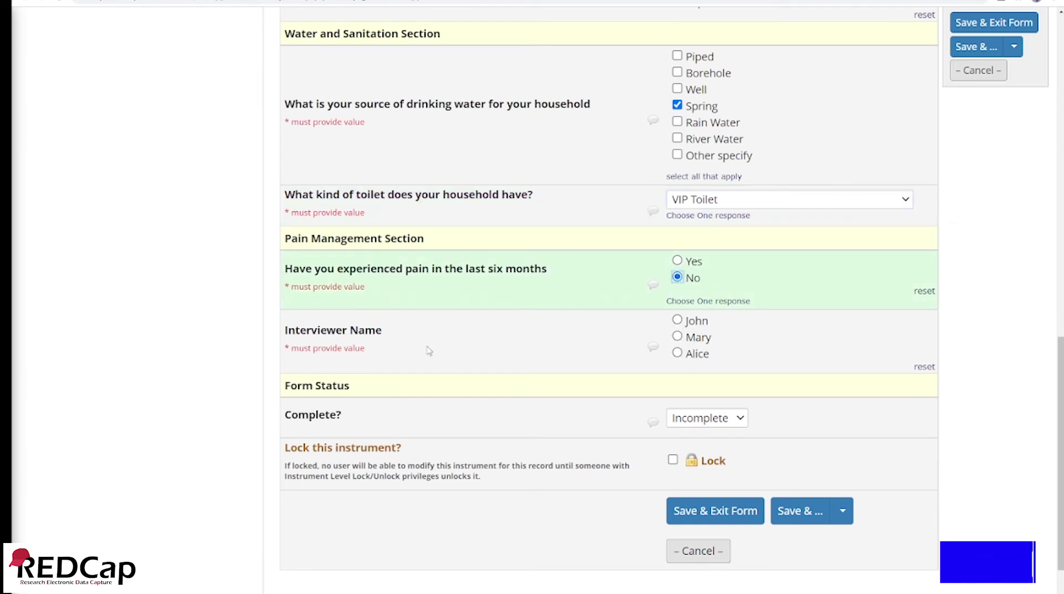
left_click(677, 337)
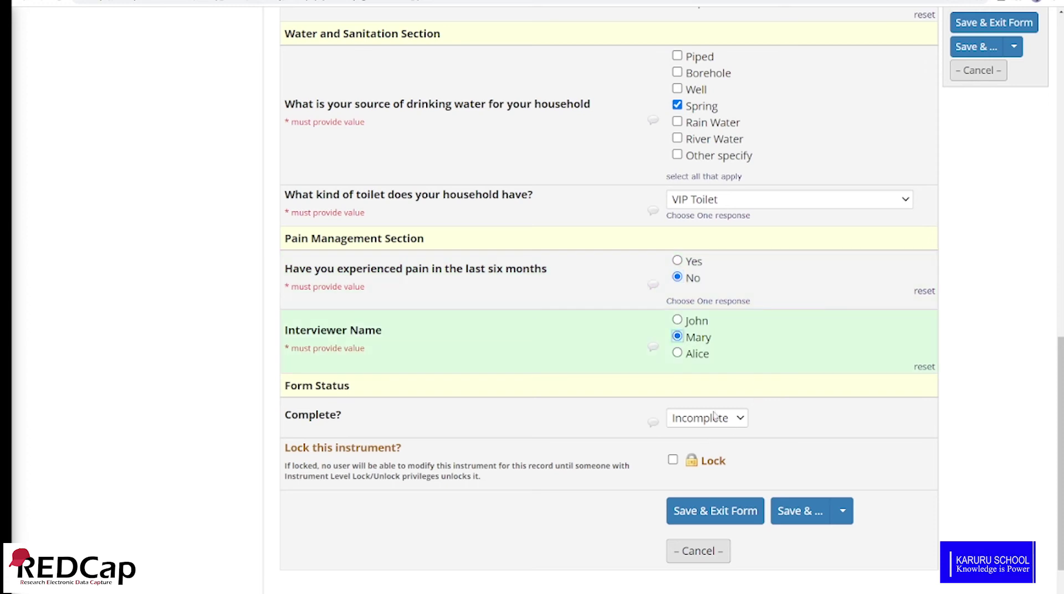
left_click(742, 420)
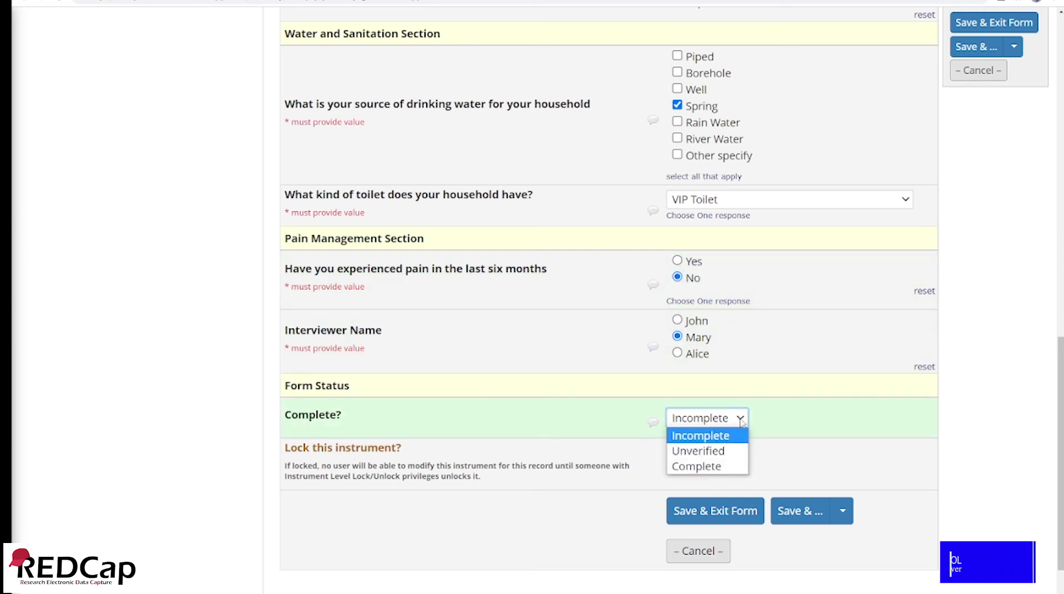
left_click(715, 452)
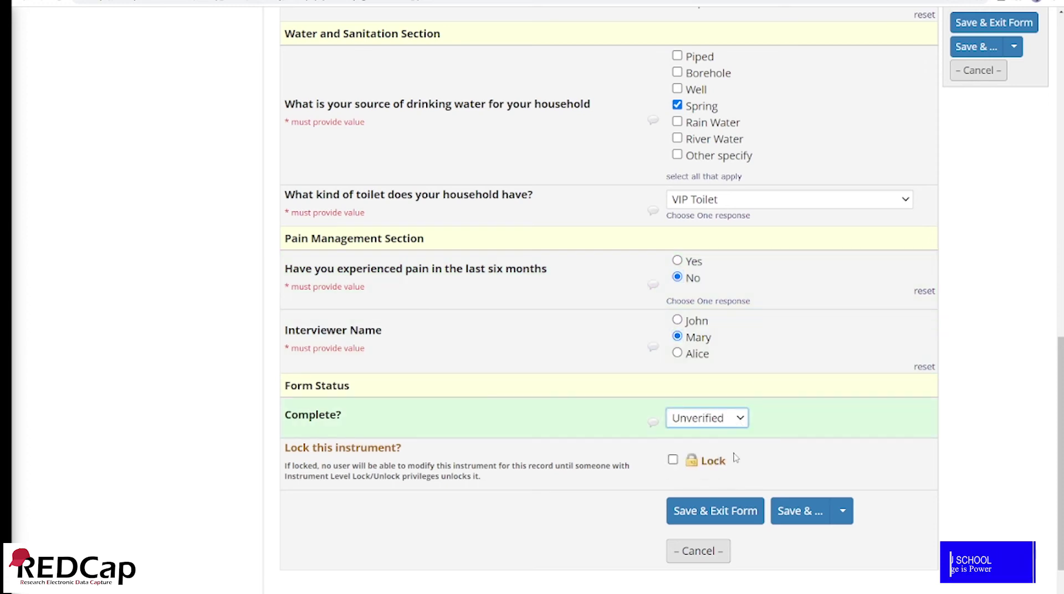
Save record 2 and begin adding a new record, Record ID 3.
left_click(731, 517)
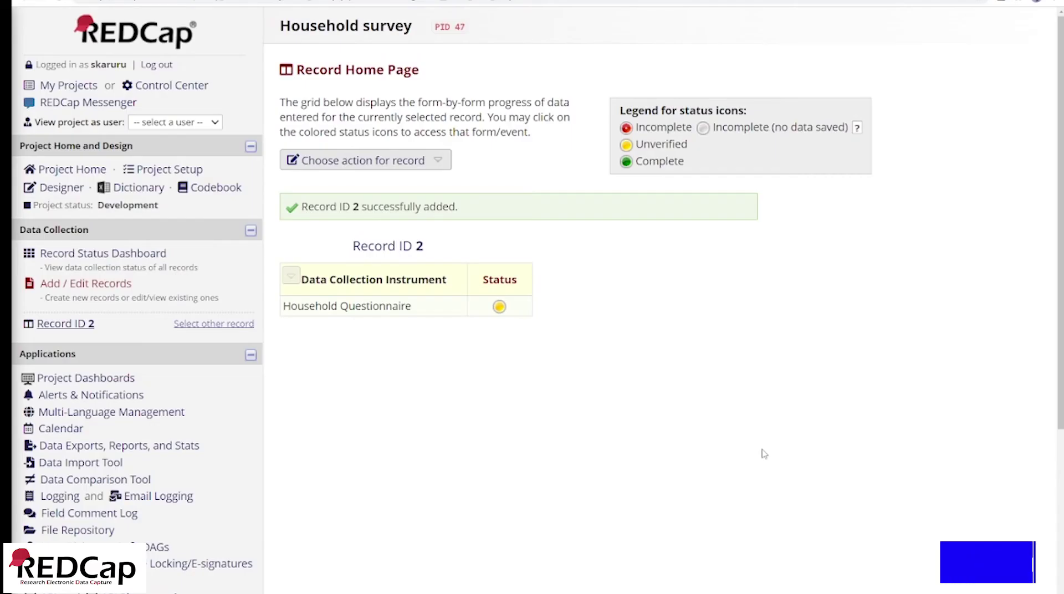
left_click(71, 286)
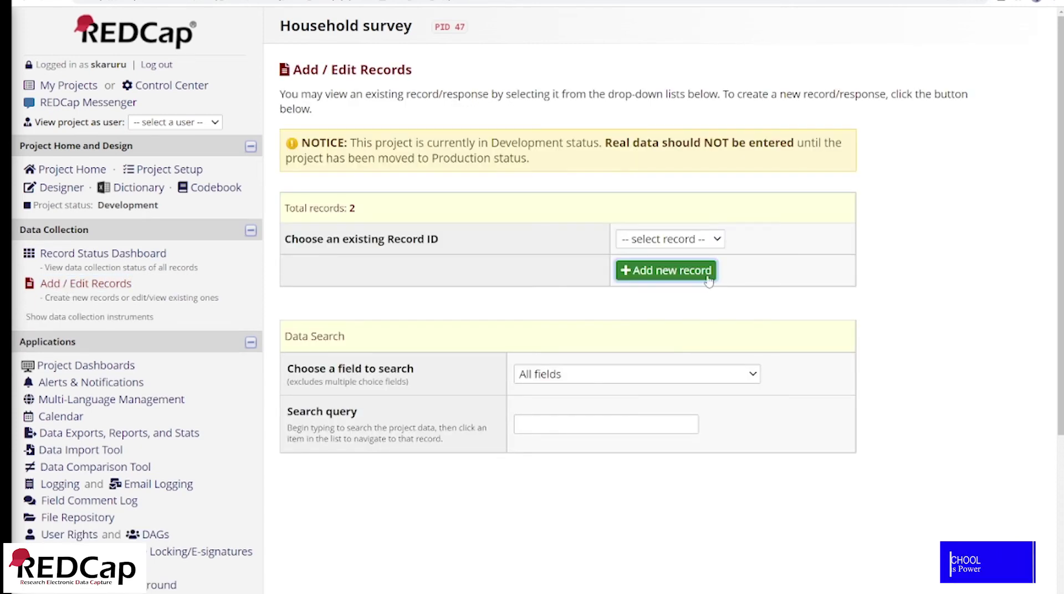
left_click(707, 280)
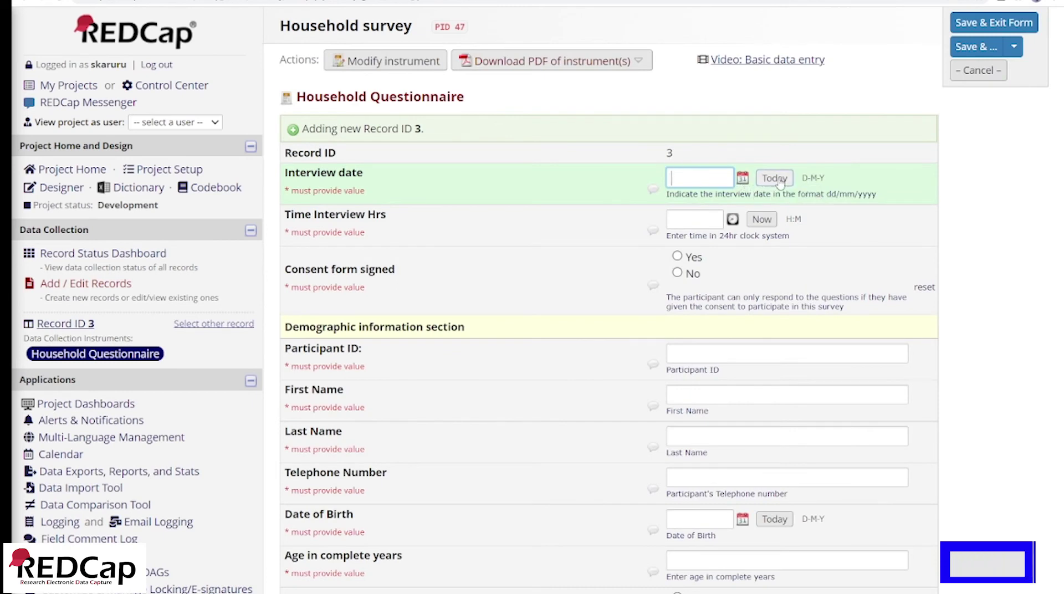
Set the interview date to 17 January 2022, the current time, and consent signed.
left_click(744, 180)
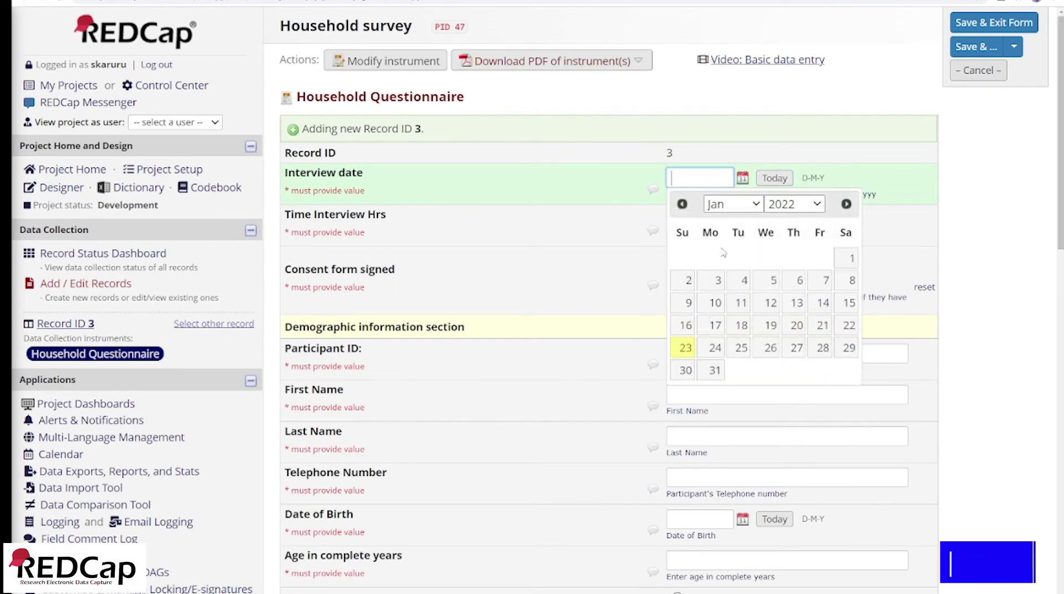
left_click(716, 325)
left_click(762, 220)
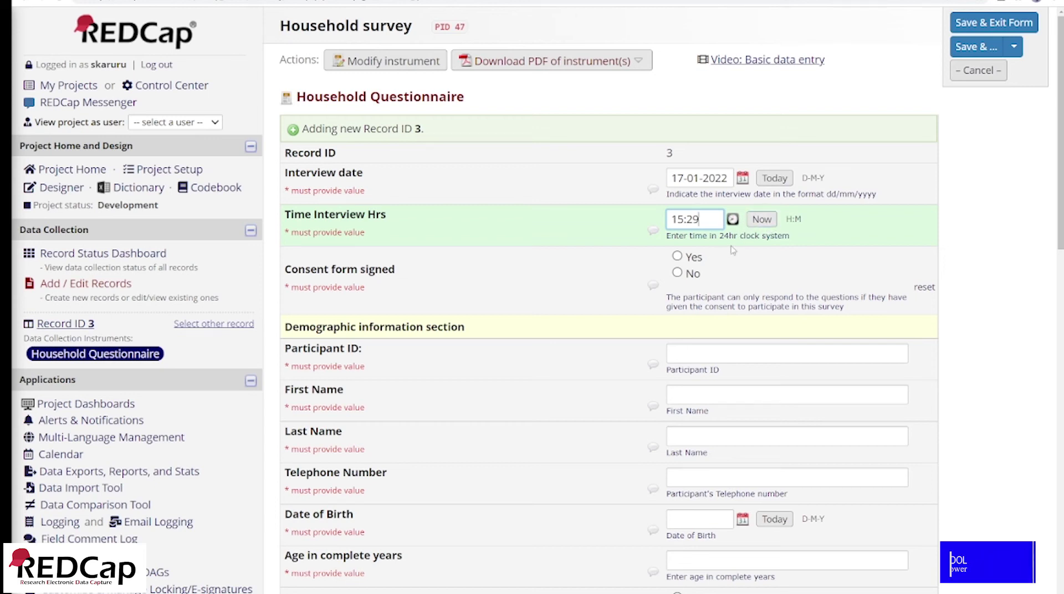
left_click(677, 256)
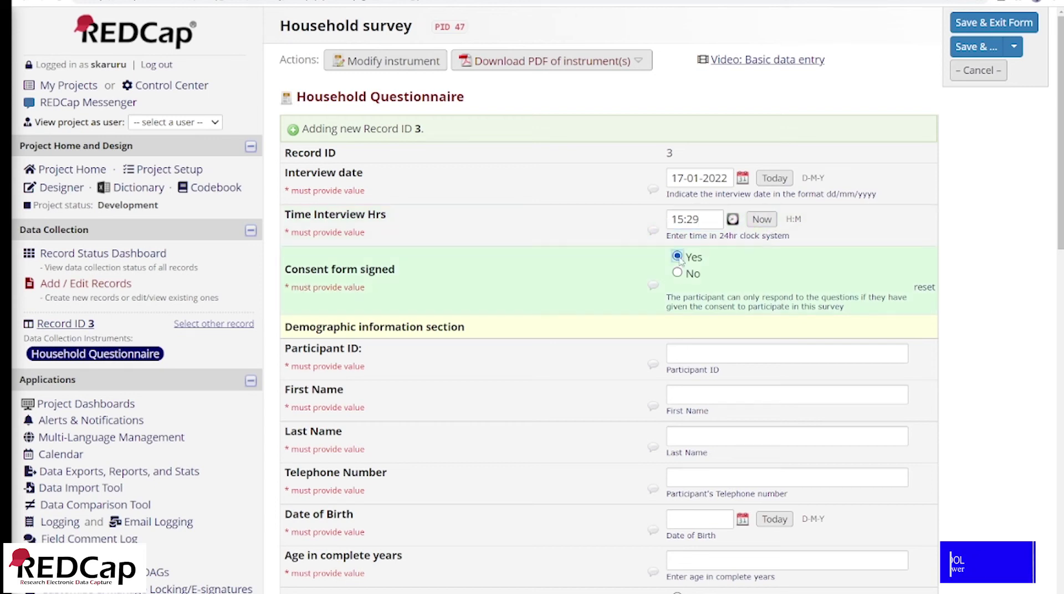
Fill in the participant ID, first and last name, and telephone number.
scroll(638, 333, "down", 4)
left_click(897, 134)
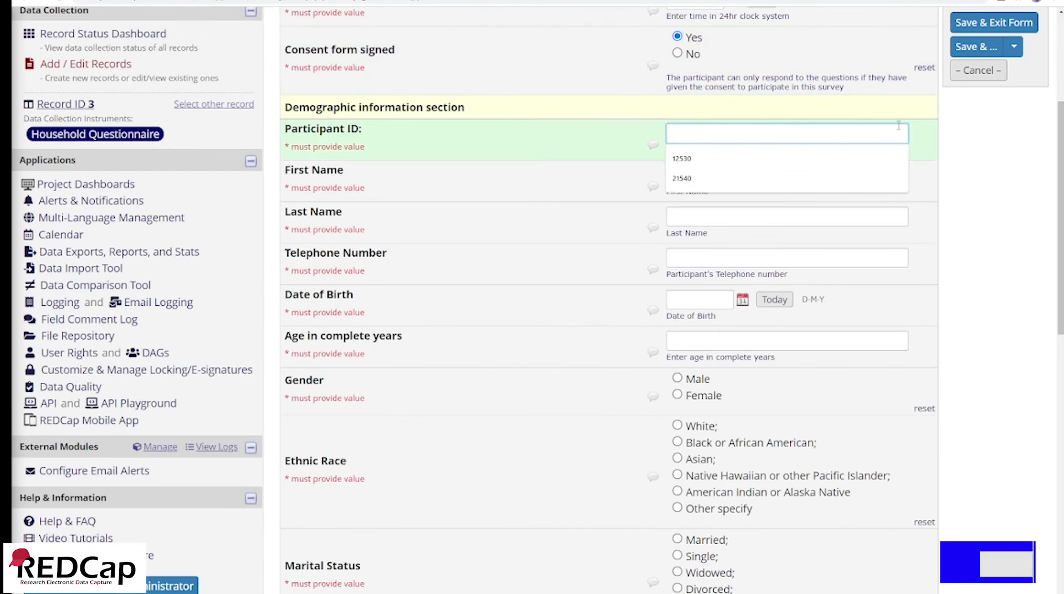
type("34568")
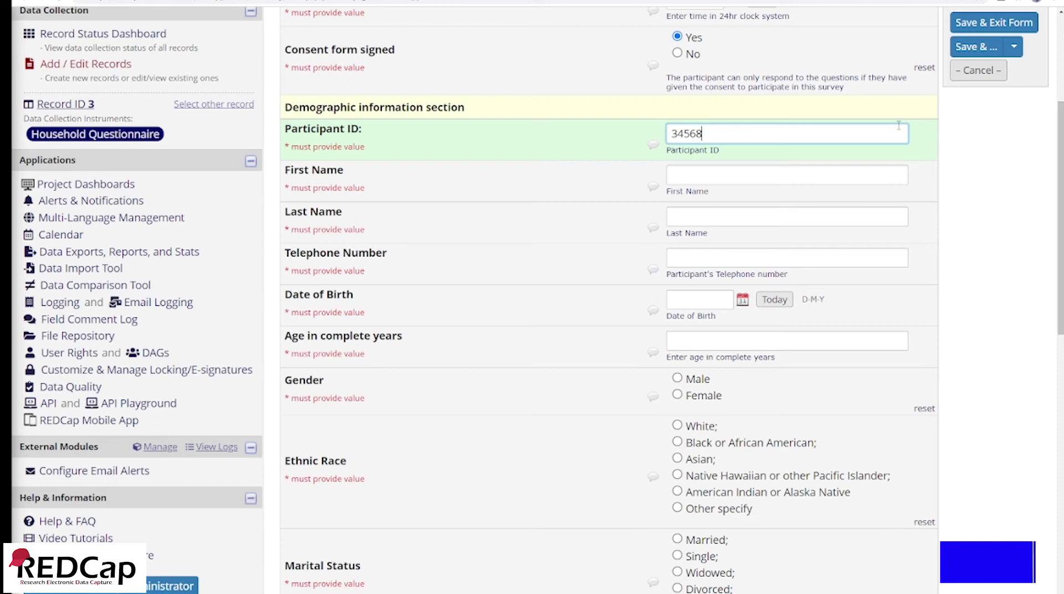
left_click(715, 180)
type("Mary")
left_click(690, 215)
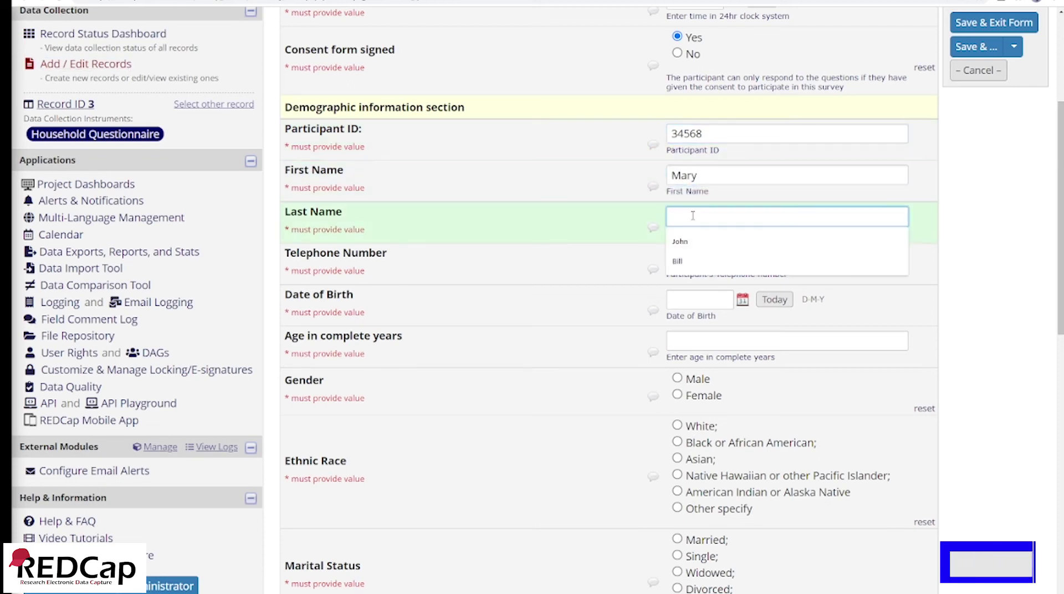
type("Humphrey")
left_click(690, 258)
type("584621")
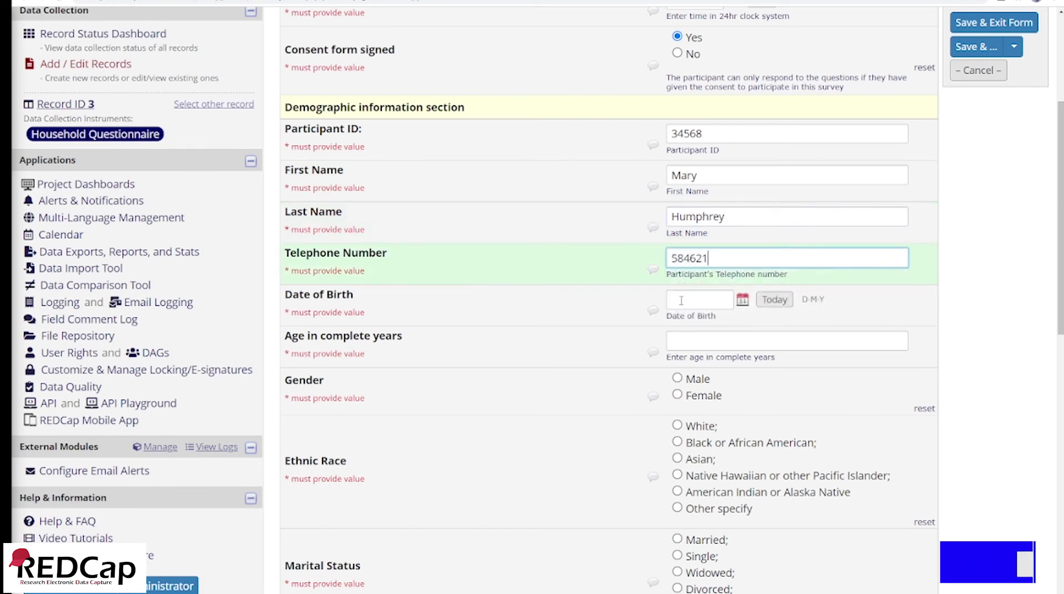
Set date of birth to 12 September 1990 and age to 31.
left_click(743, 302)
left_click(816, 327)
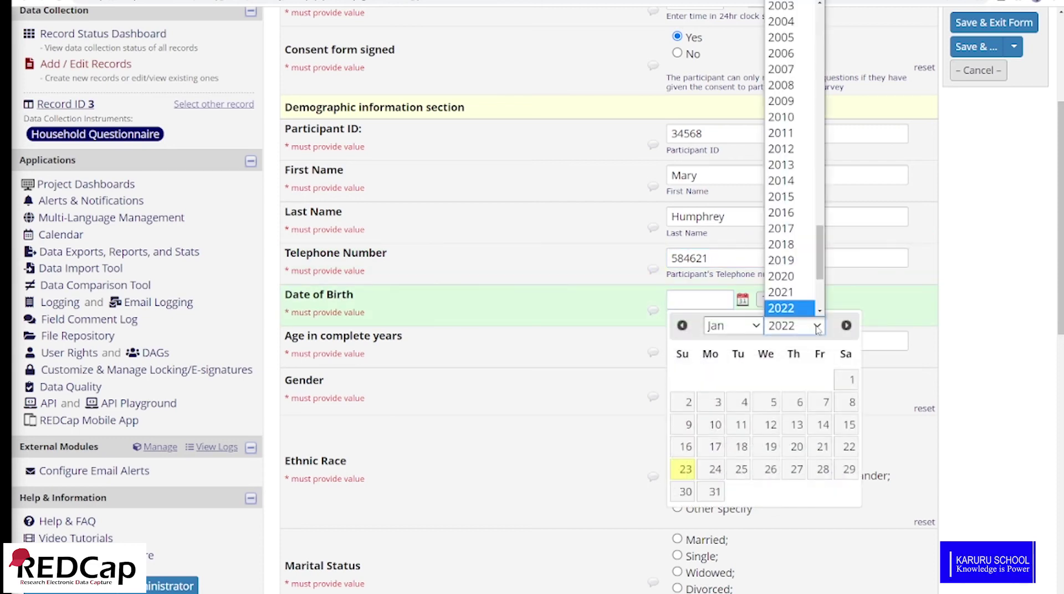
scroll(809, 164, "up", 3)
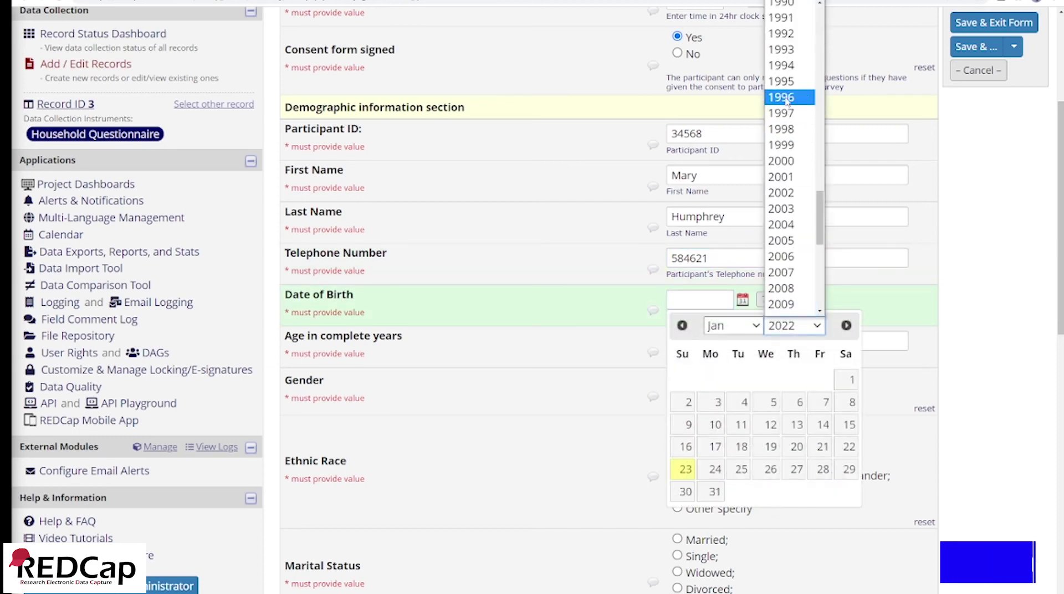
left_click(787, 5)
left_click(756, 327)
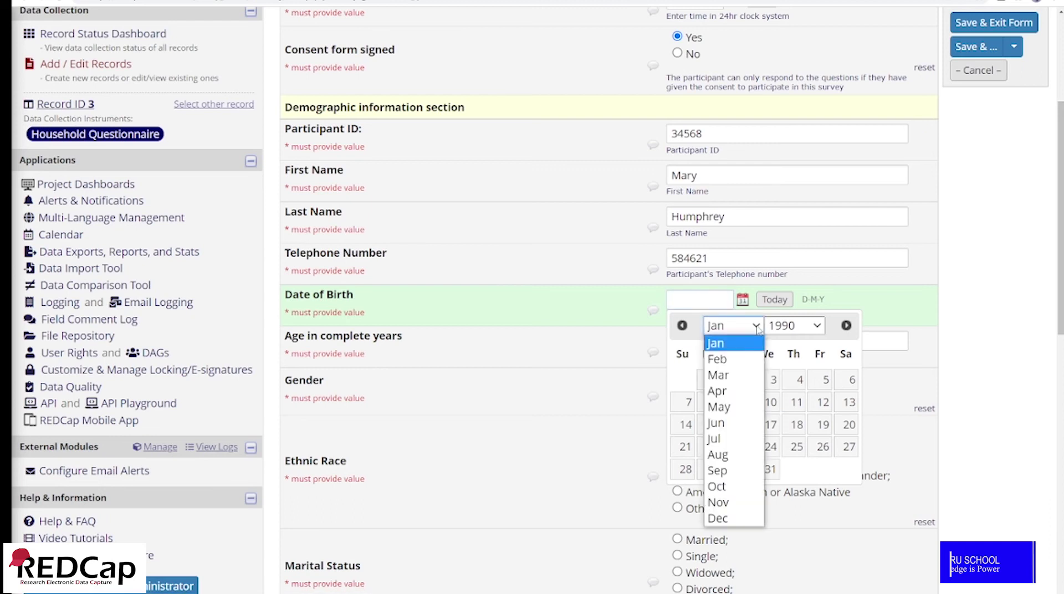
left_click(723, 469)
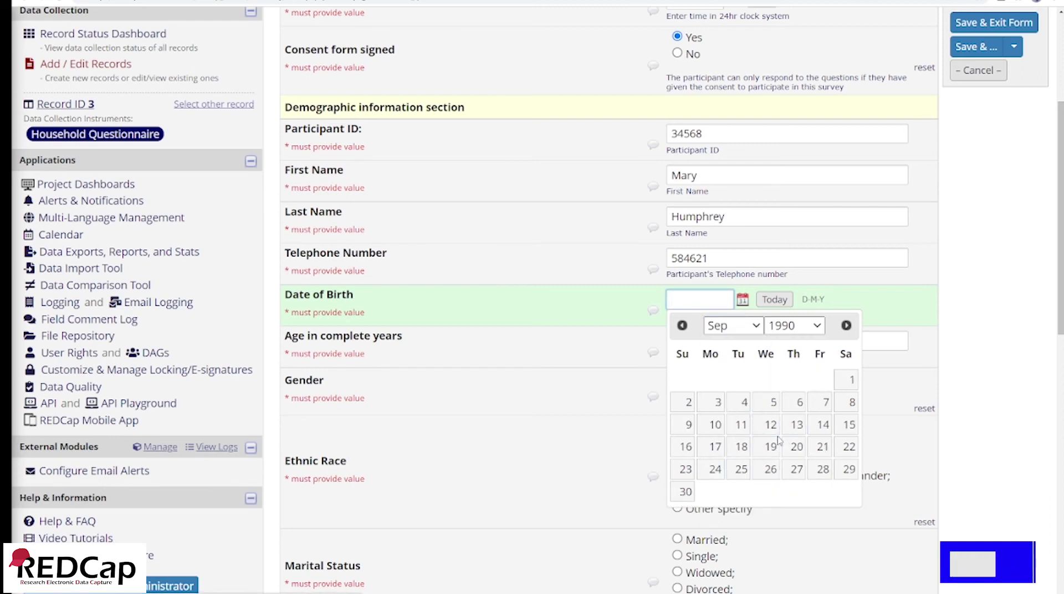
left_click(769, 425)
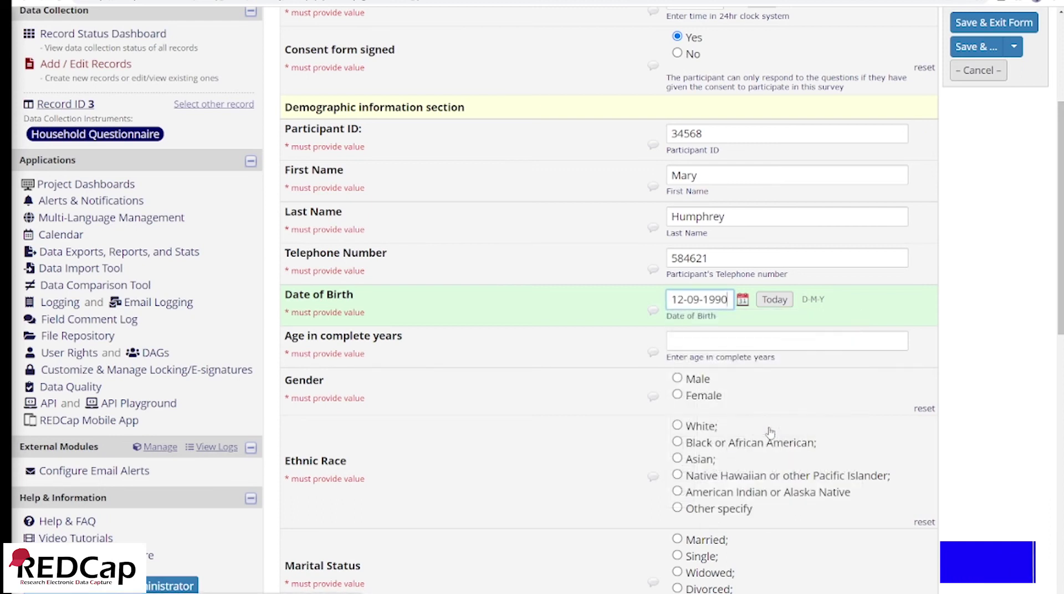
left_click(735, 346)
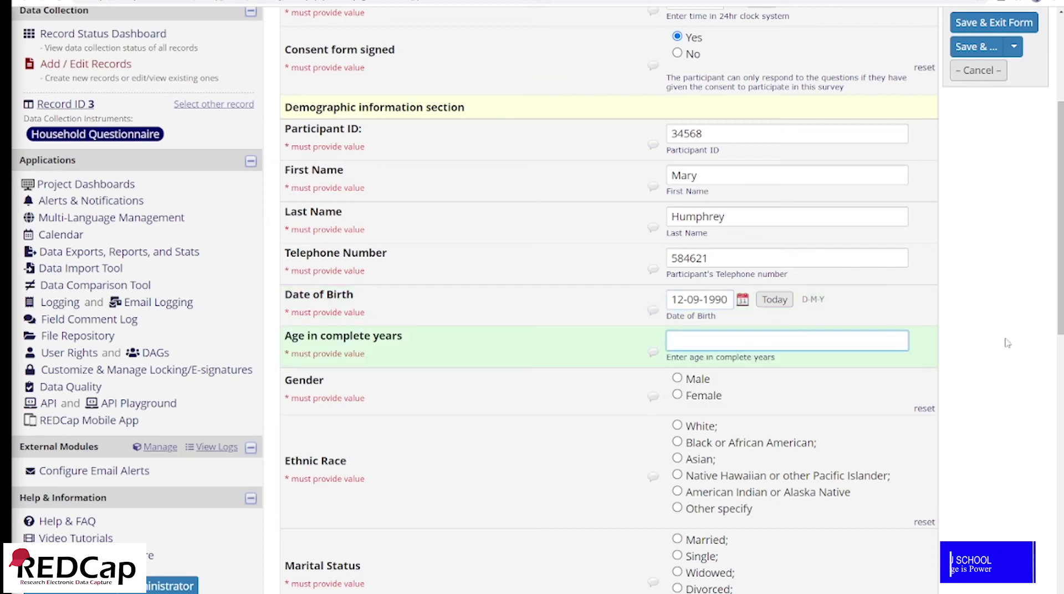
type("31")
Mark gender Female, race White, marital status Single, and water sources Piped and Rain Water.
scroll(1008, 343, "down", 1)
left_click(677, 338)
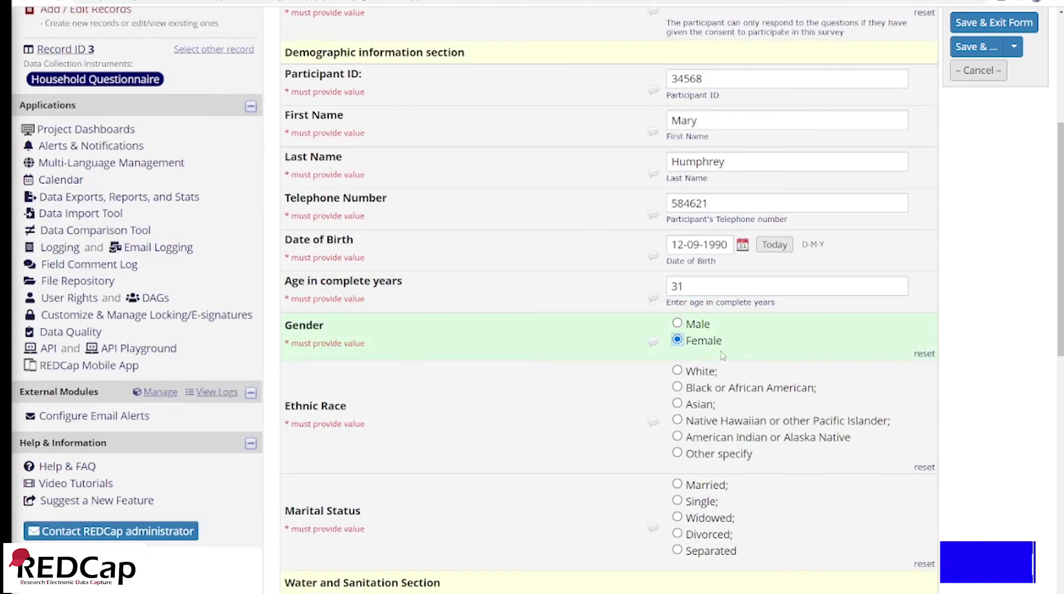
scroll(724, 359, "down", 1)
left_click(677, 261)
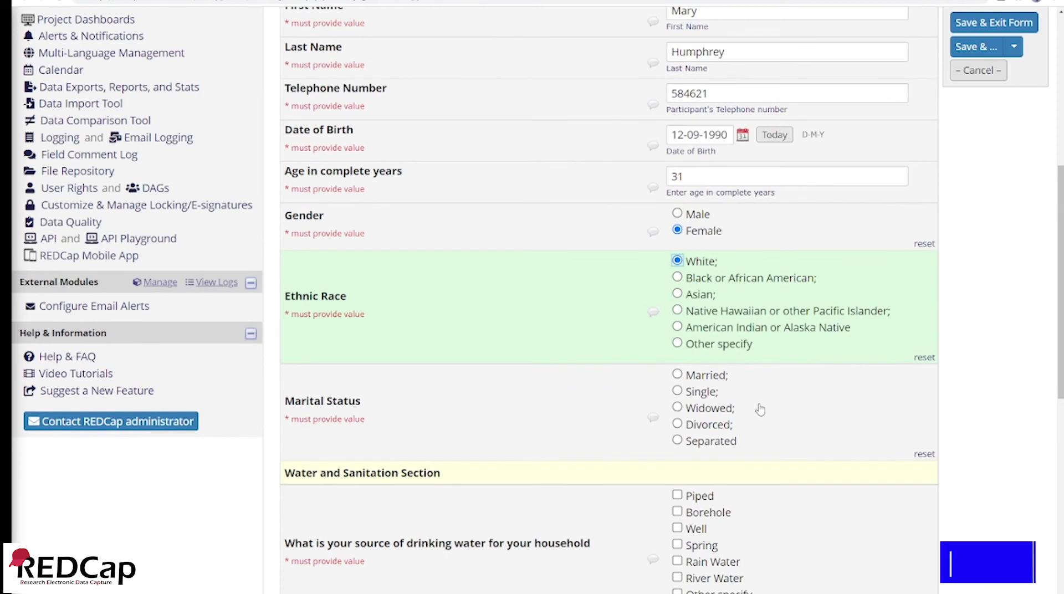
scroll(759, 406, "down", 2)
left_click(677, 281)
scroll(206, 278, "down", 2)
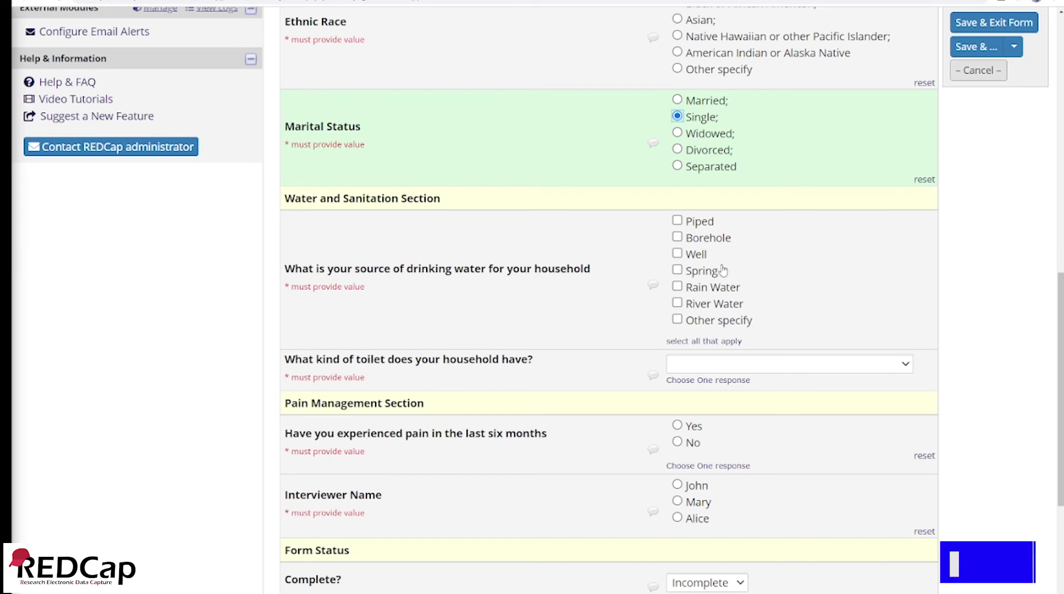
left_click(677, 221)
scroll(744, 319, "down", 2)
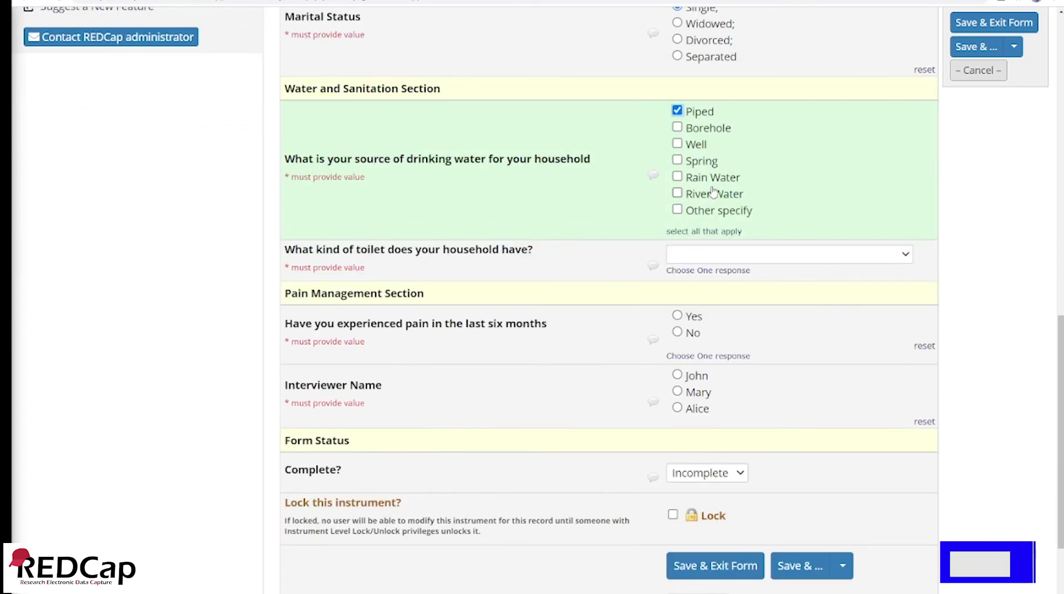
left_click(677, 177)
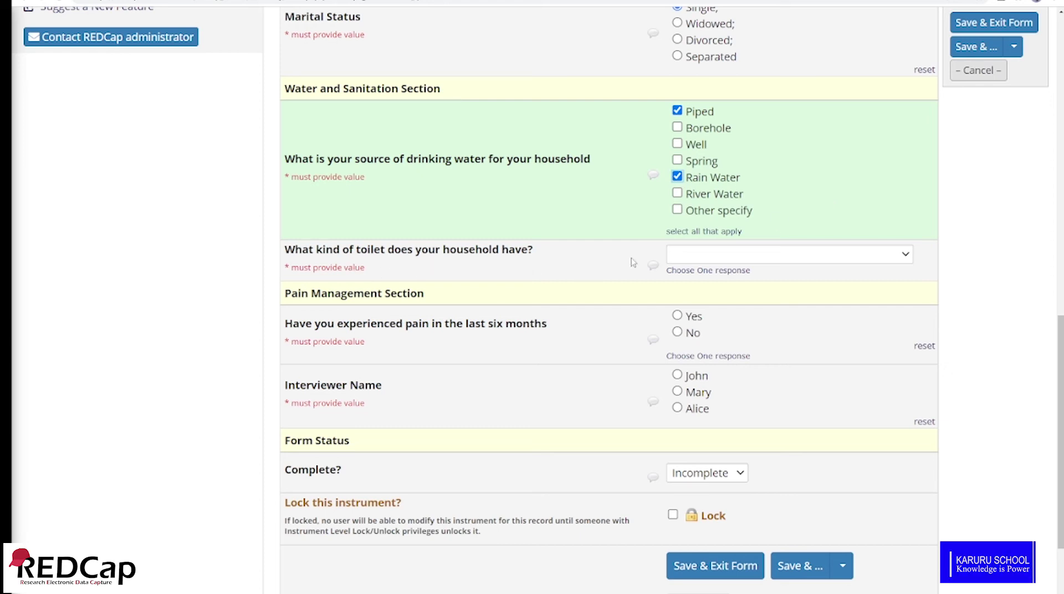
Choose Pit latrine without a slab, answer Yes to pain, and set Pain Score to 8.
left_click(686, 256)
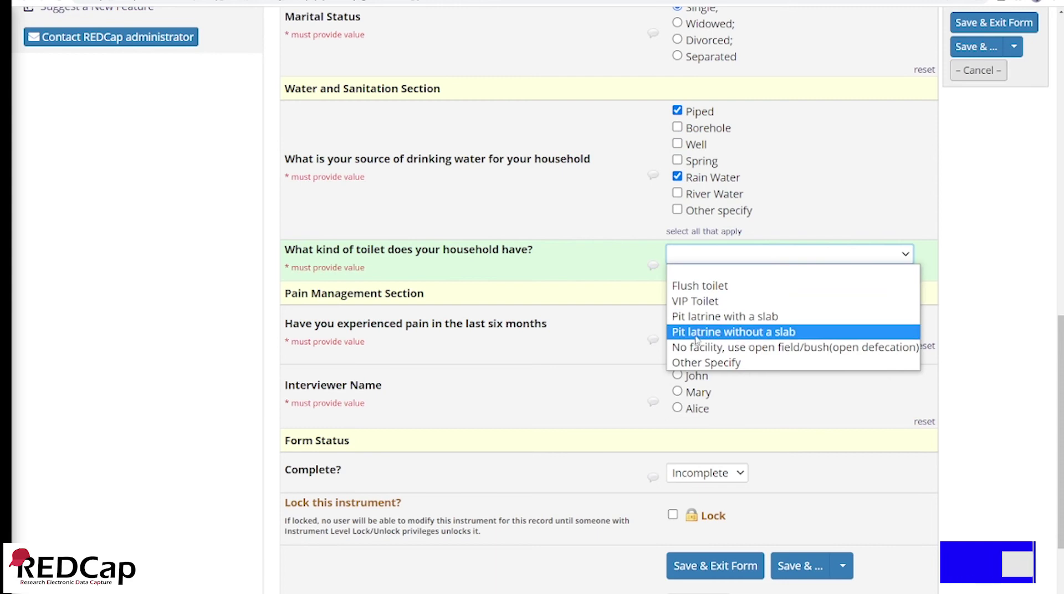
left_click(766, 332)
scroll(604, 358, "down", 2)
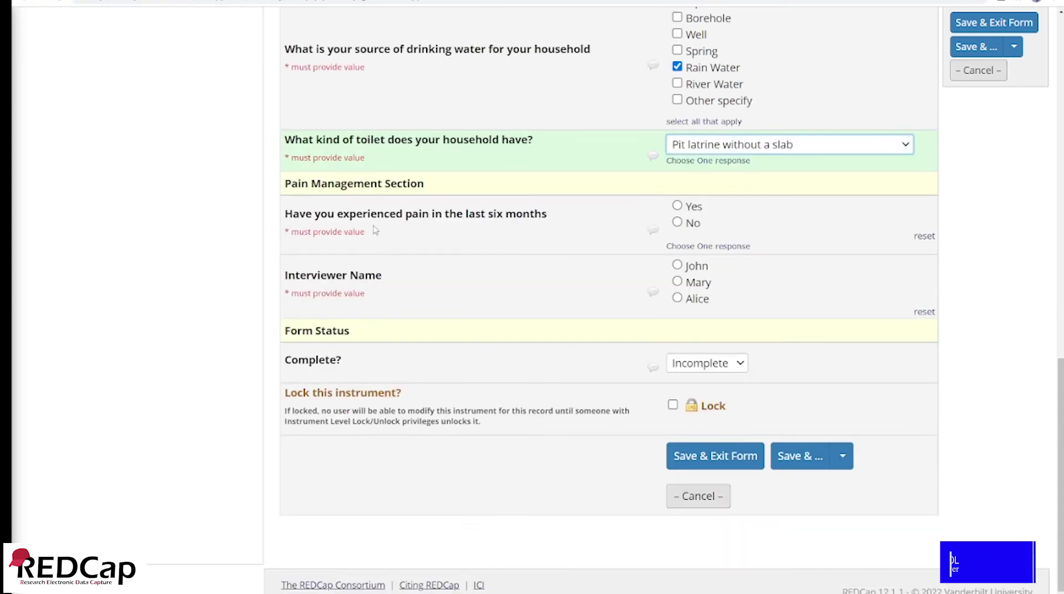
left_click(678, 206)
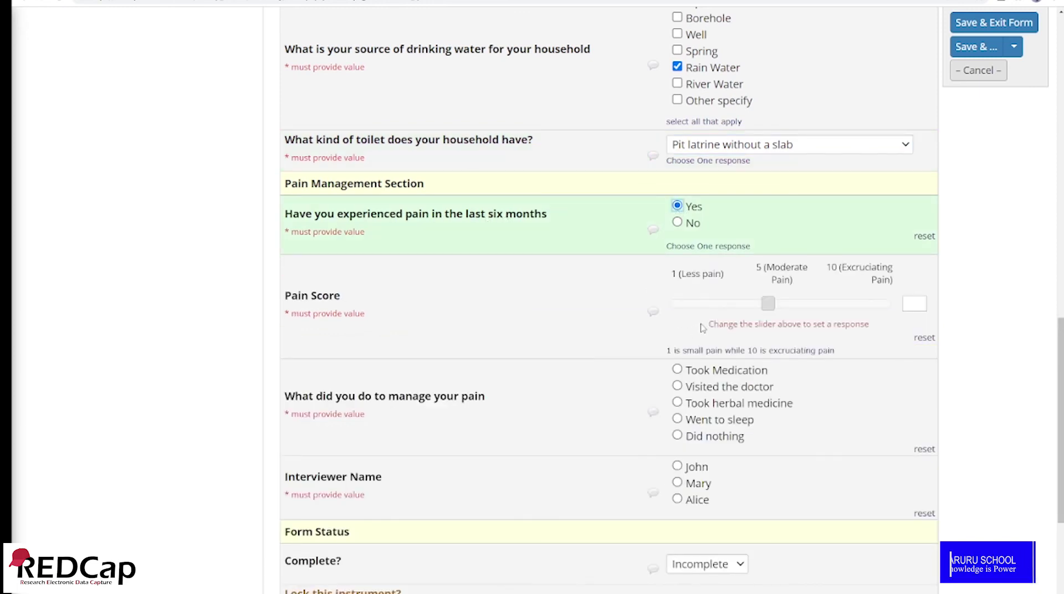
left_click(767, 305)
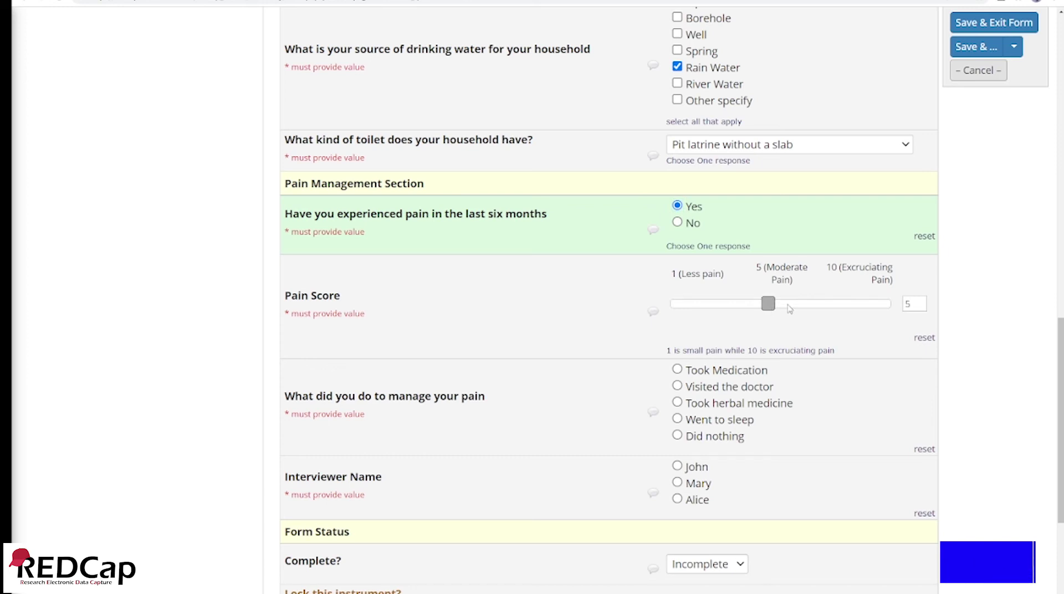
left_click_drag(793, 309, 827, 312)
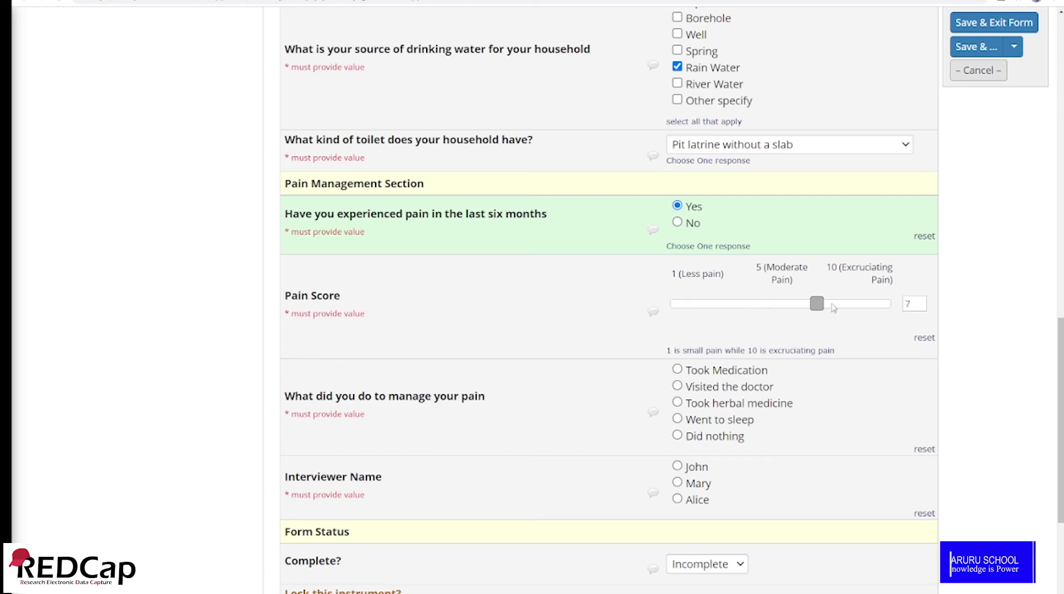
left_click(855, 308)
scroll(699, 350, "down", 3)
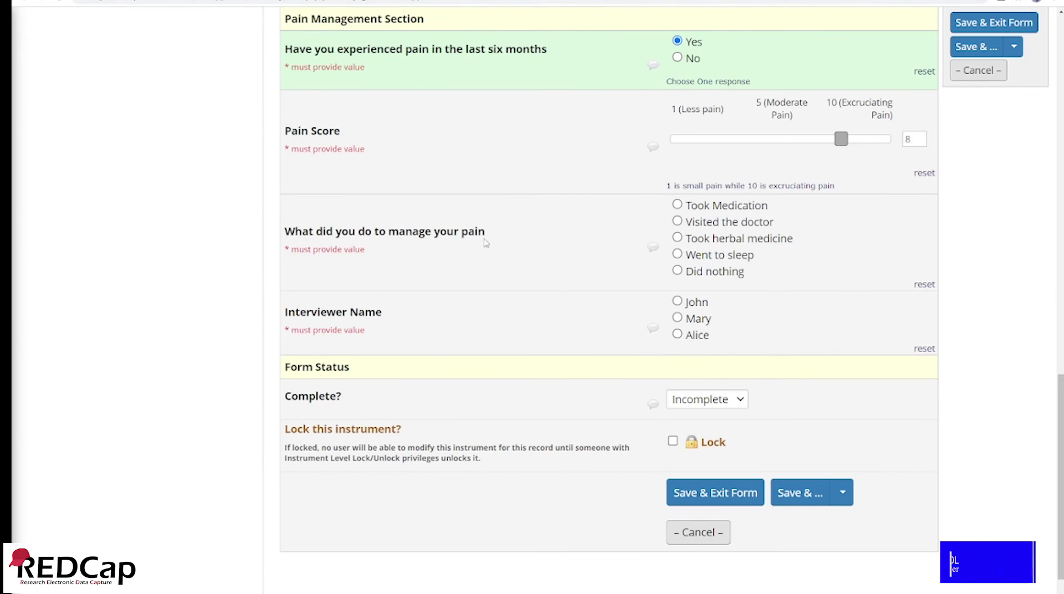
Record herbal medicine, choose the interviewer, set status Unverified, and save the form.
left_click(678, 238)
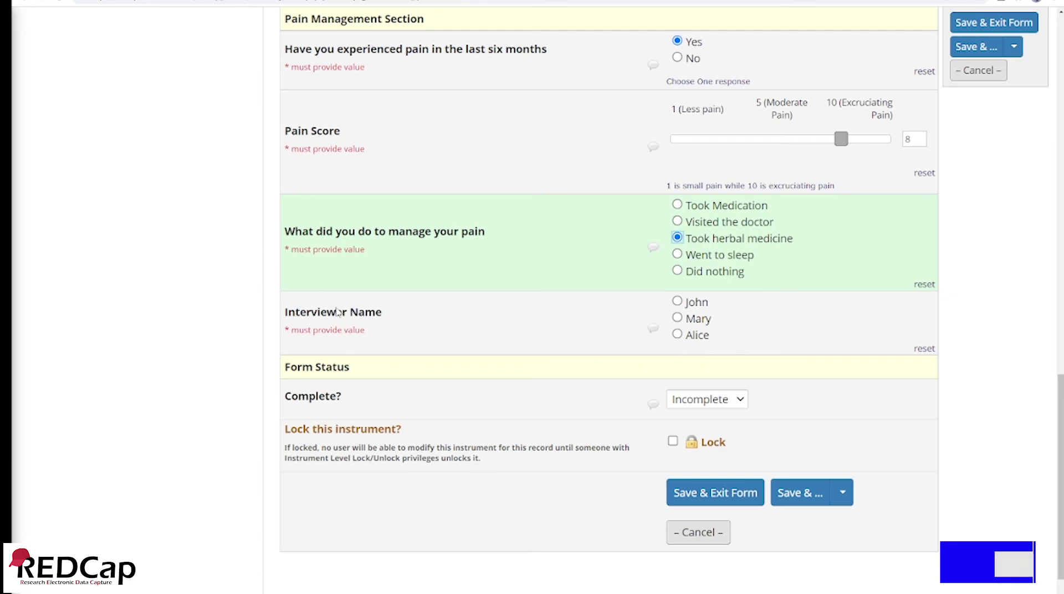
left_click(677, 335)
left_click(740, 405)
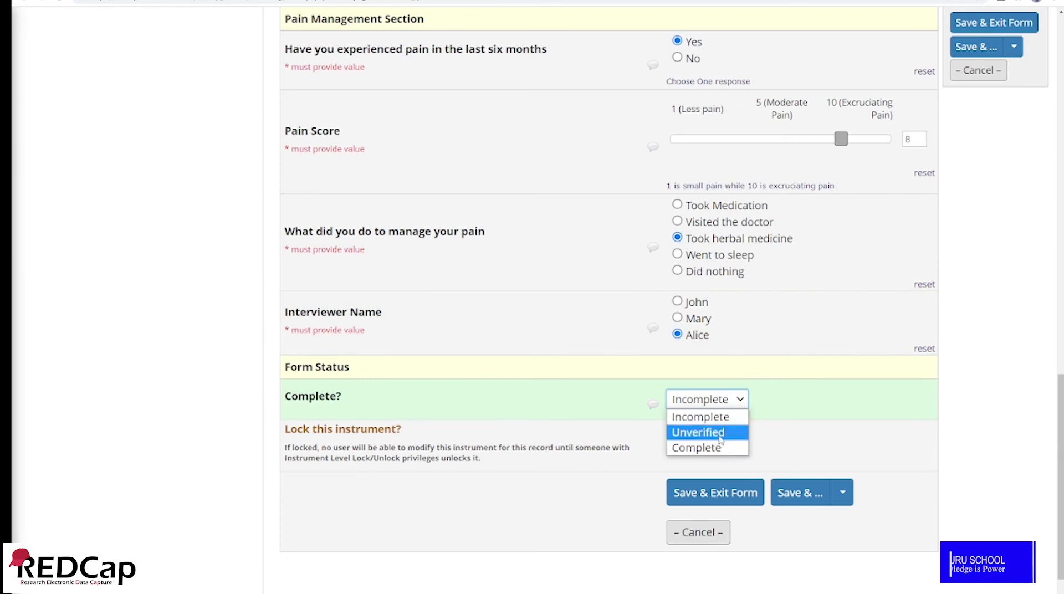
left_click(720, 433)
left_click(719, 492)
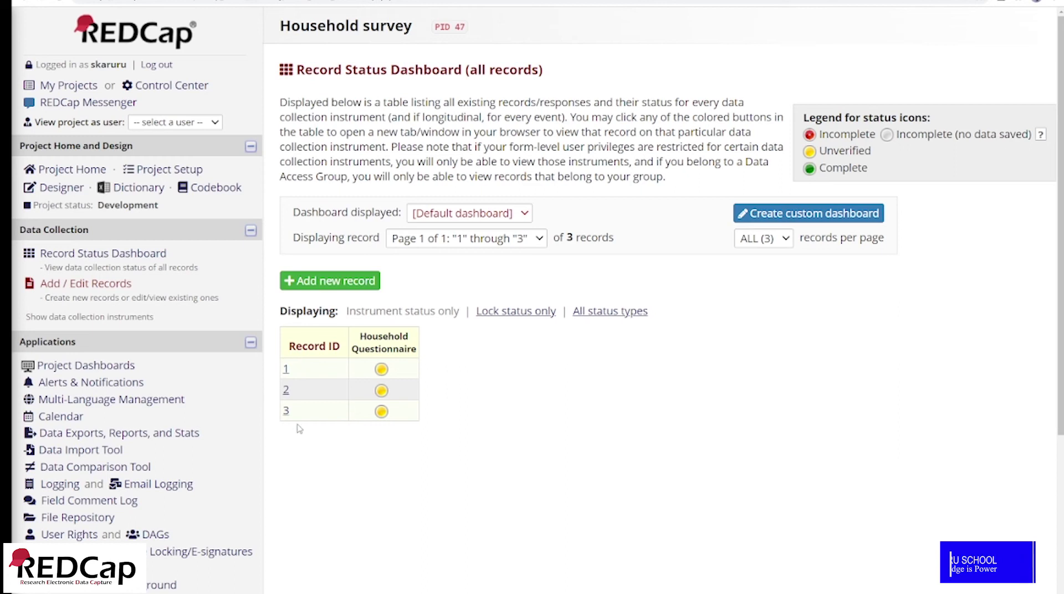
Change record 1's Household Questionnaire status to Complete, save it, and return to the dashboard.
left_click(381, 369)
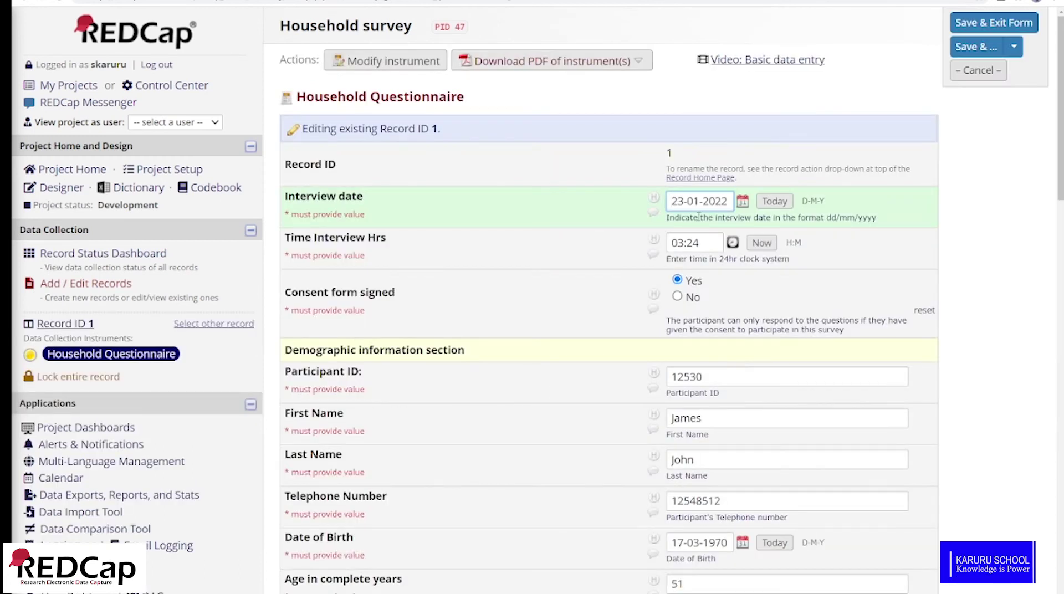
scroll(706, 220, "down", 1)
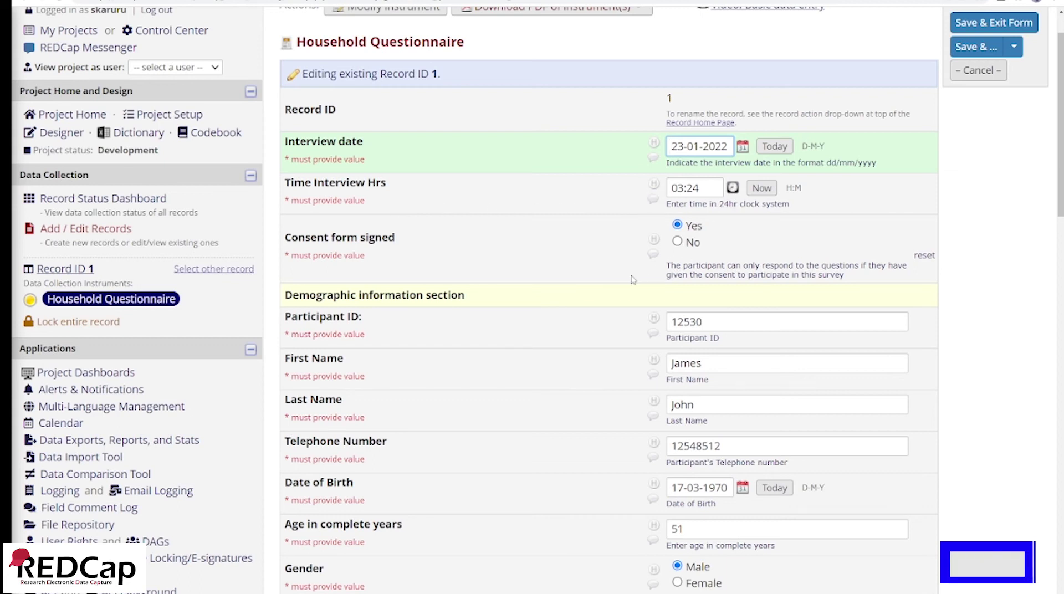
scroll(633, 280, "down", 1)
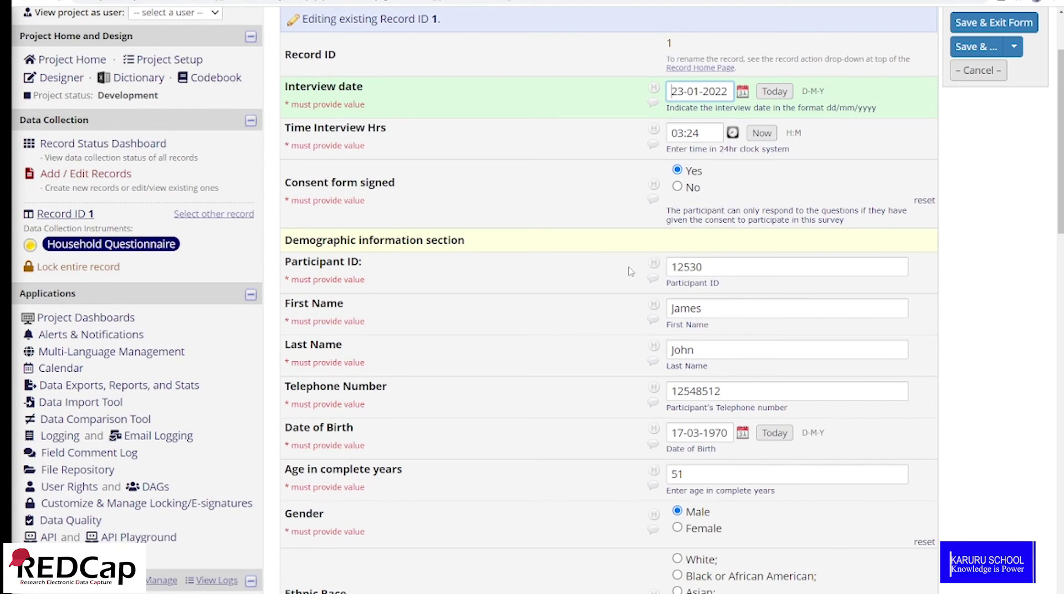
scroll(631, 272, "down", 2)
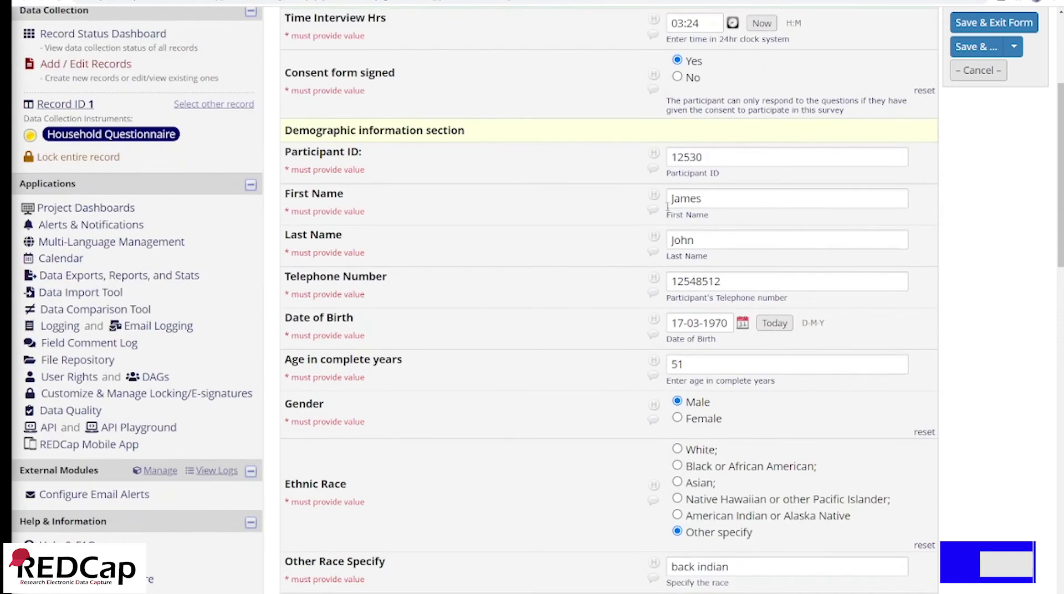
scroll(687, 271, "down", 2)
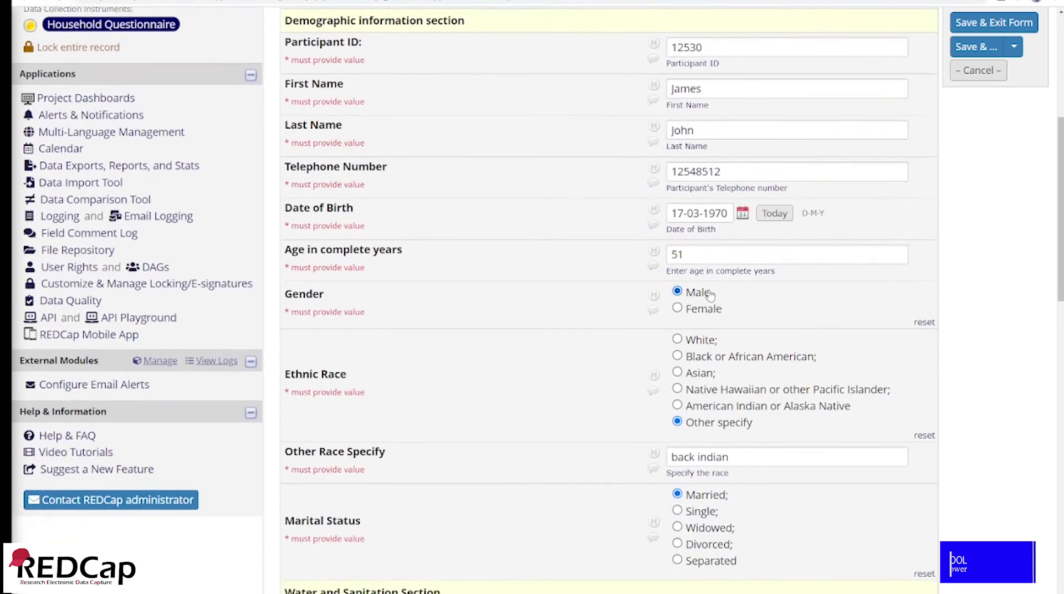
scroll(706, 289, "down", 2)
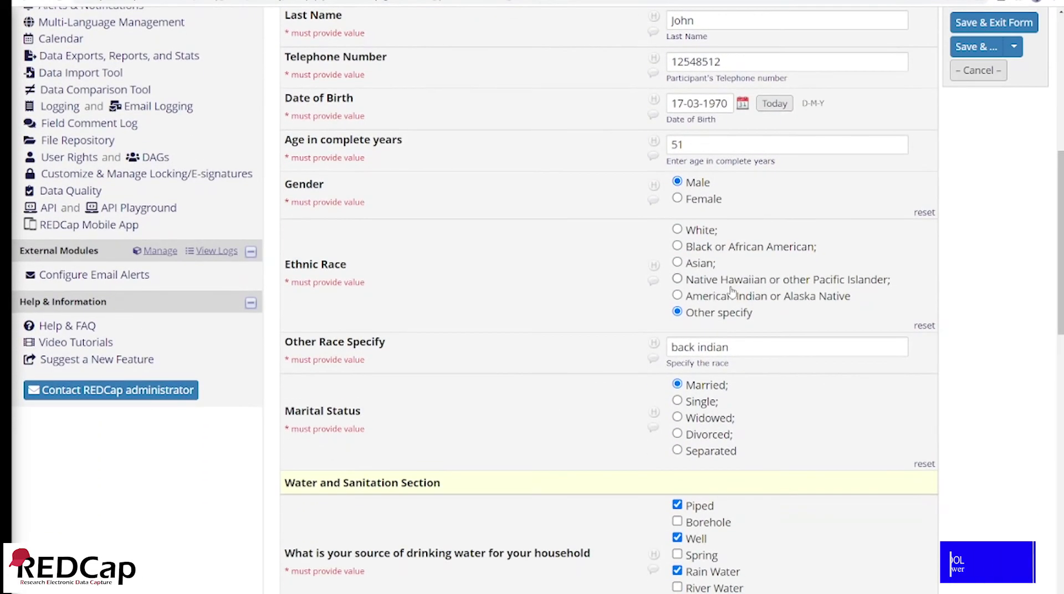
scroll(731, 288, "down", 3)
scroll(731, 294, "down", 3)
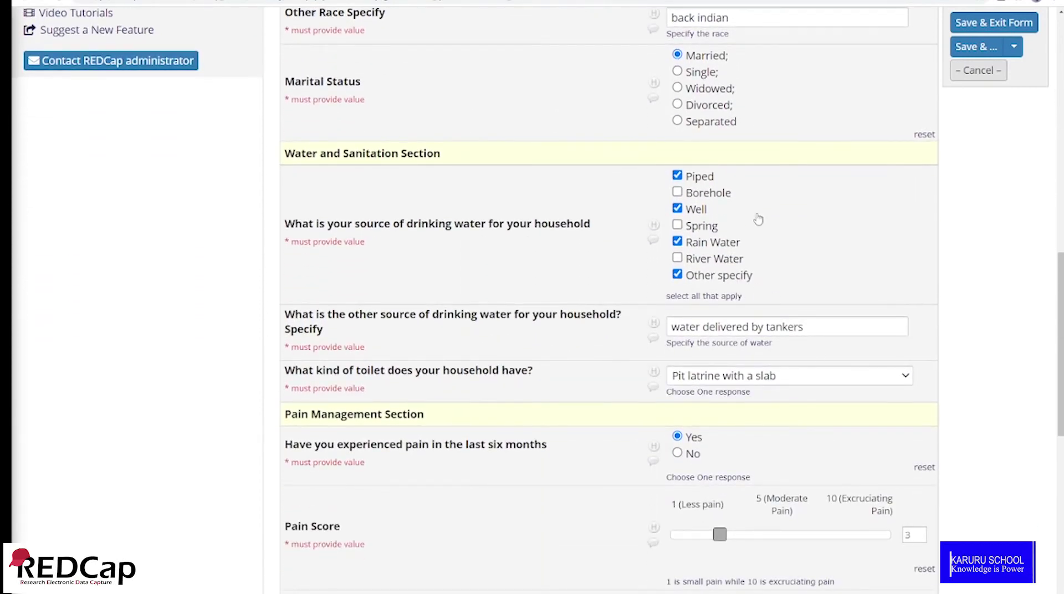
scroll(785, 360, "down", 3)
scroll(784, 360, "down", 3)
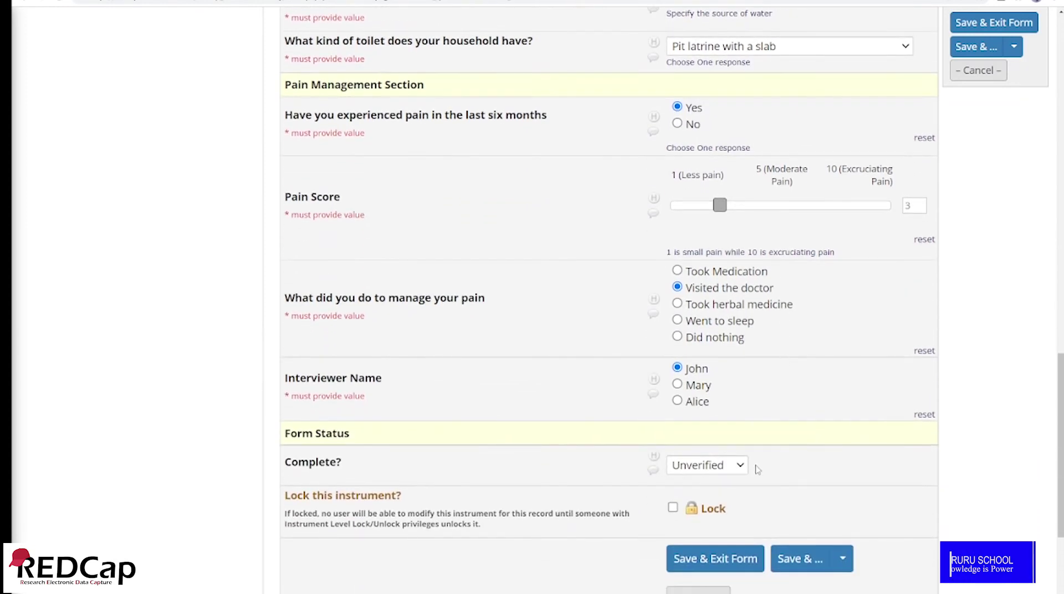
left_click(741, 467)
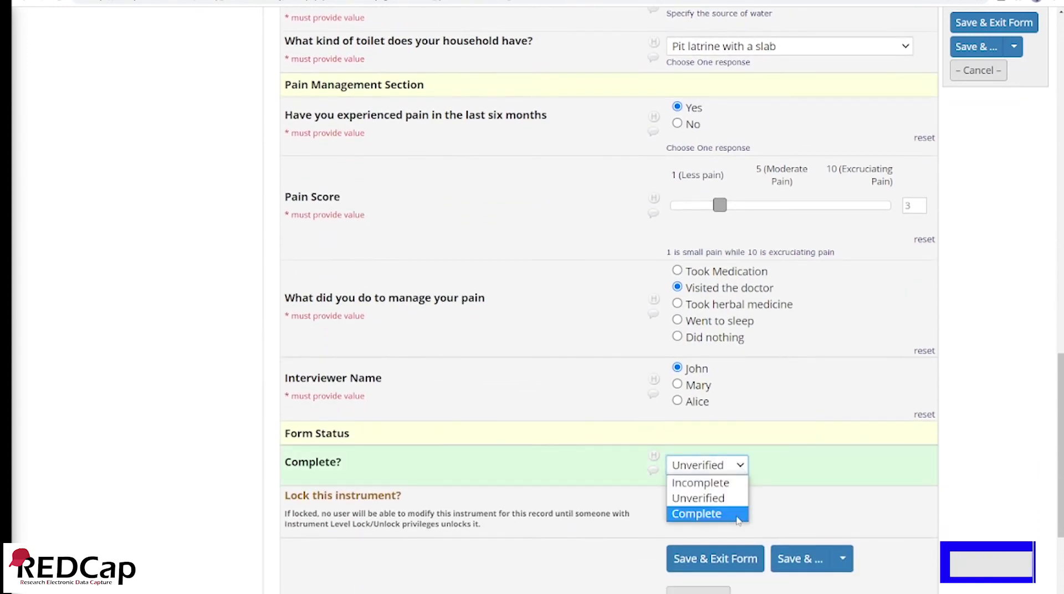
left_click(738, 514)
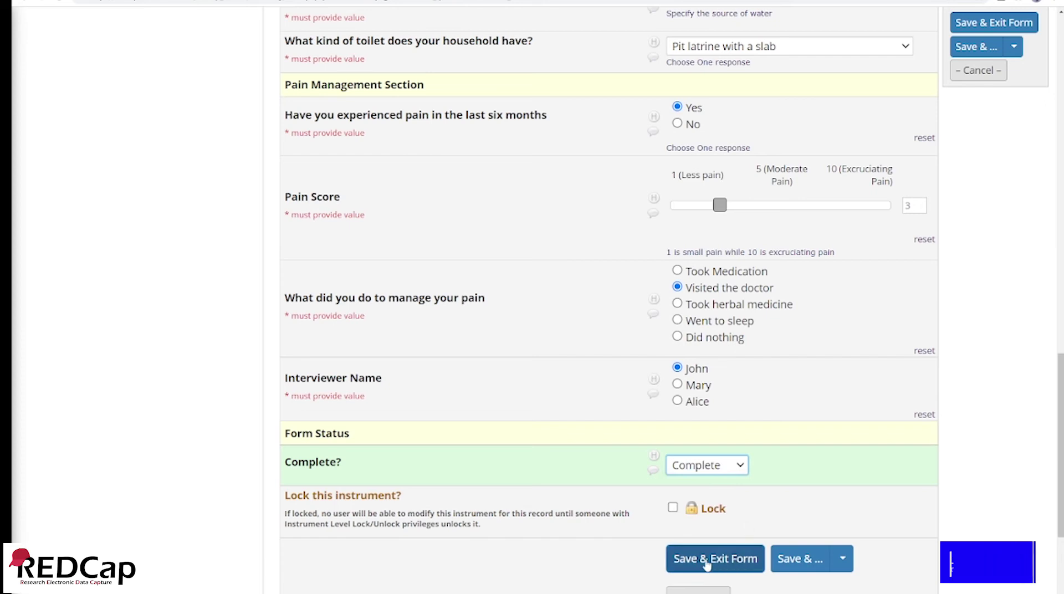
scroll(706, 562, "down", 1)
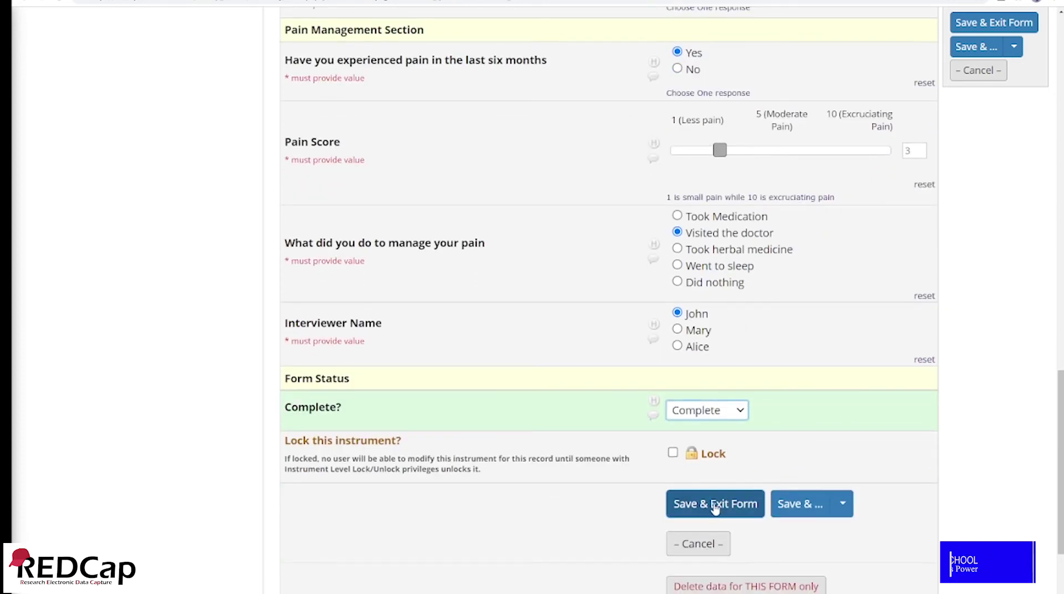
left_click(723, 506)
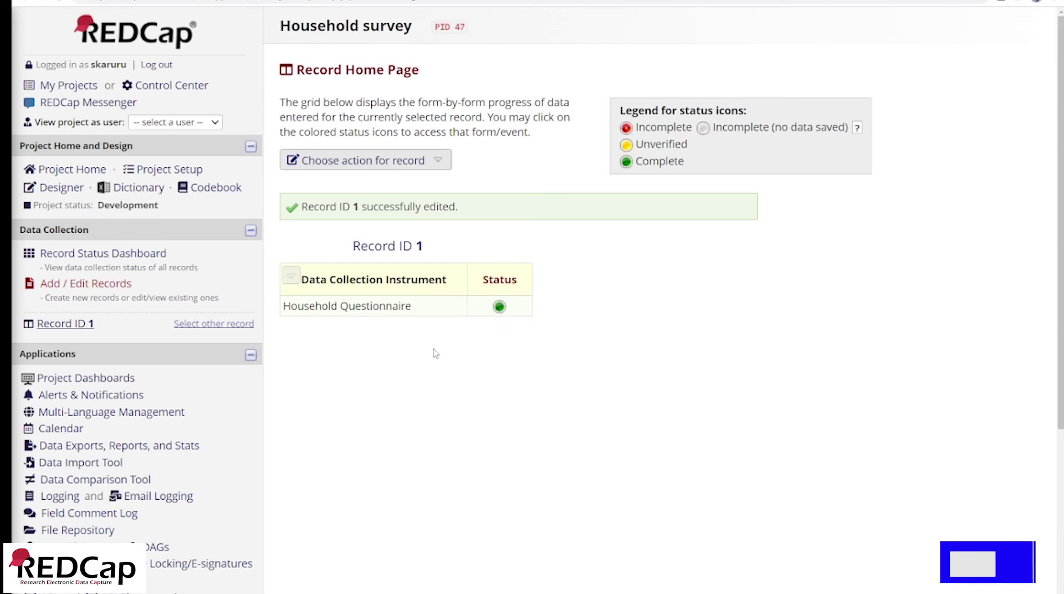
left_click(102, 253)
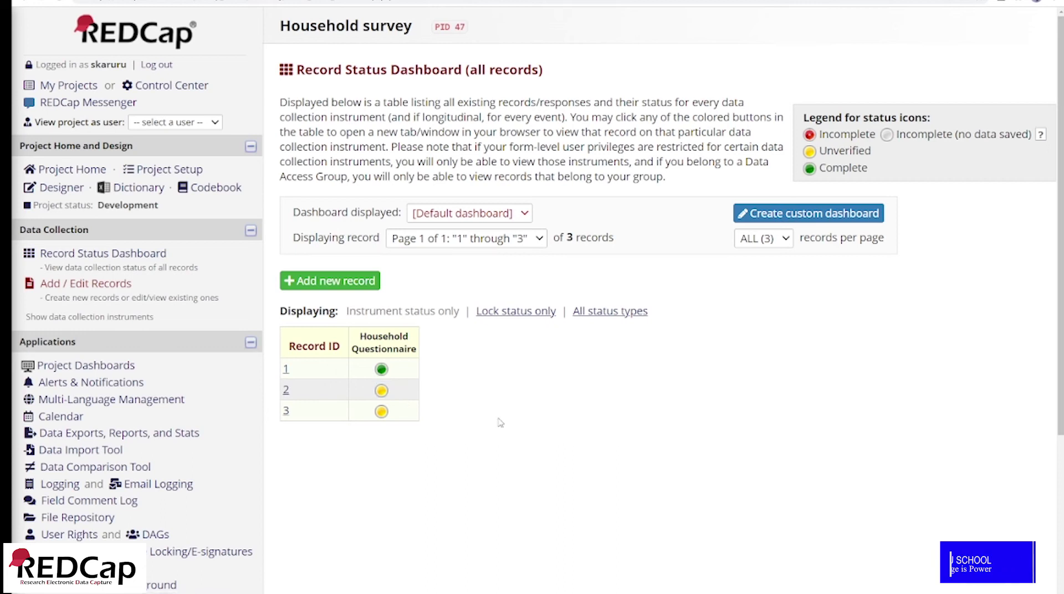
Mark record 2's Household Questionnaire Complete, save it, and return to the Record Status Dashboard.
left_click(382, 392)
scroll(691, 234, "down", 1)
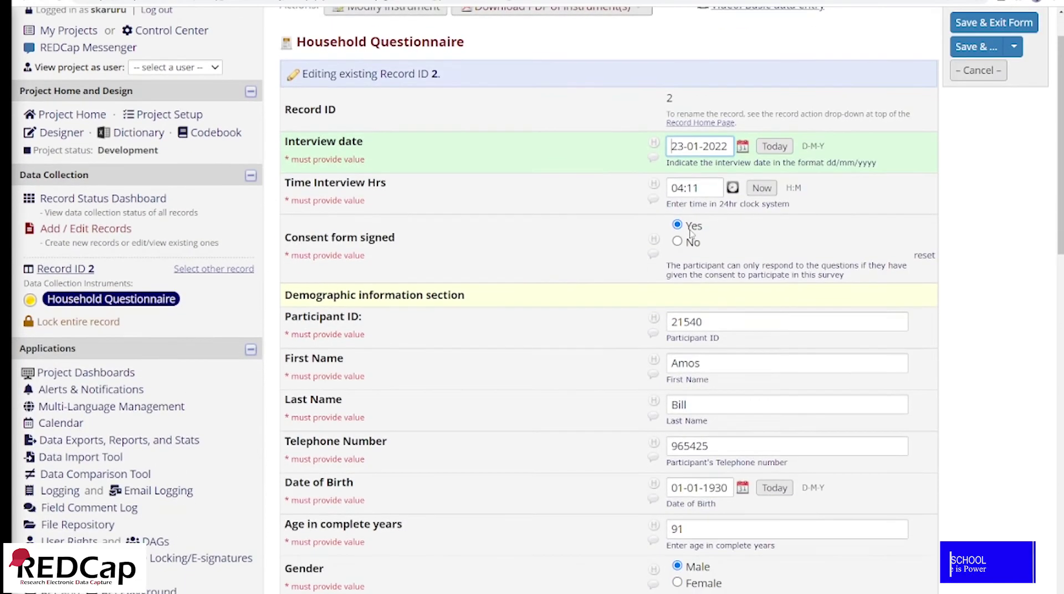
scroll(739, 272, "down", 1)
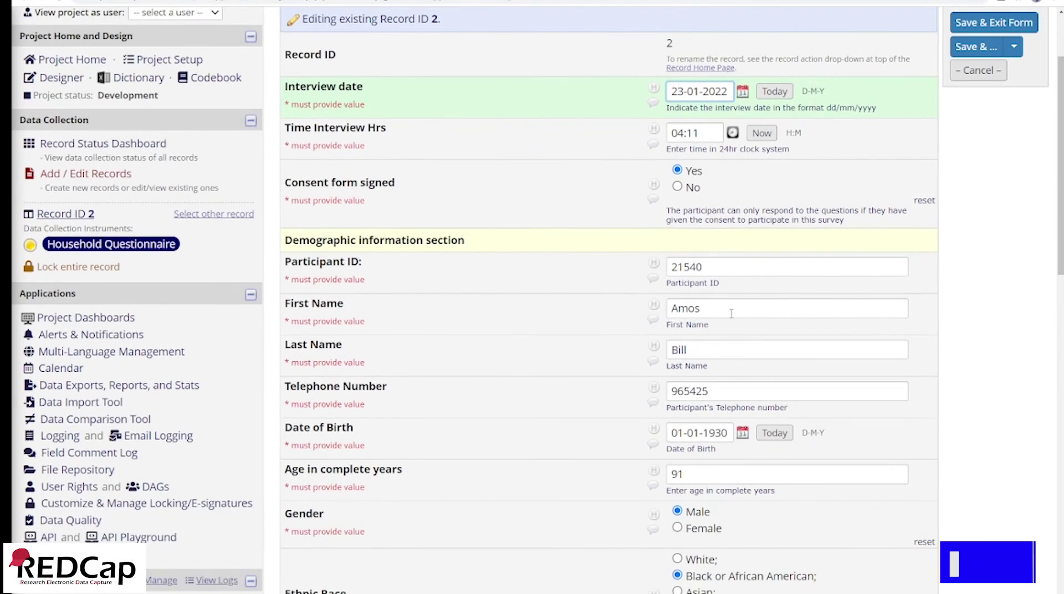
scroll(731, 312, "down", 1)
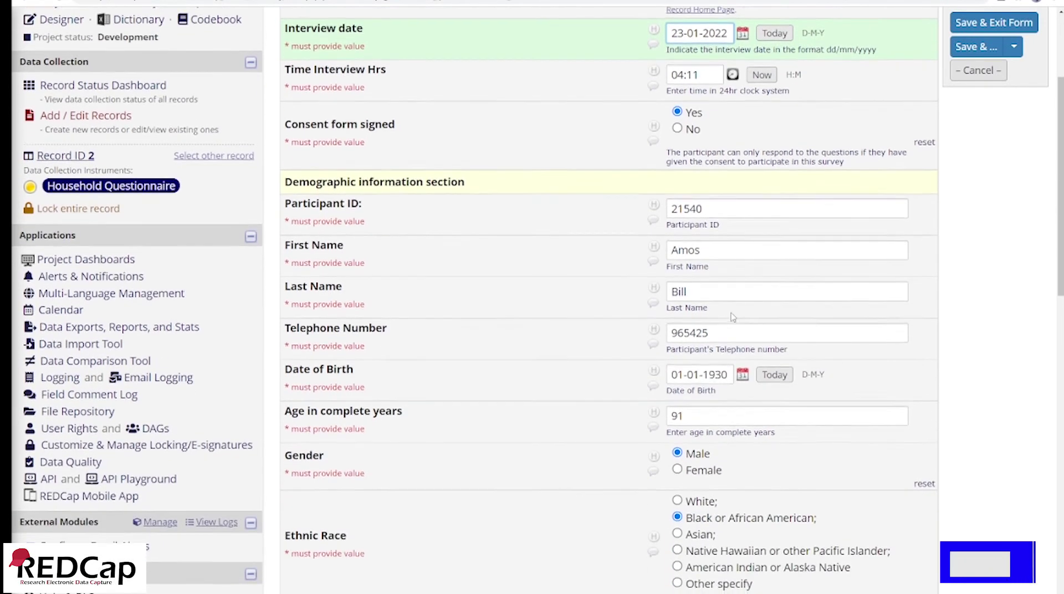
scroll(732, 315, "down", 1)
scroll(732, 315, "down", 1)
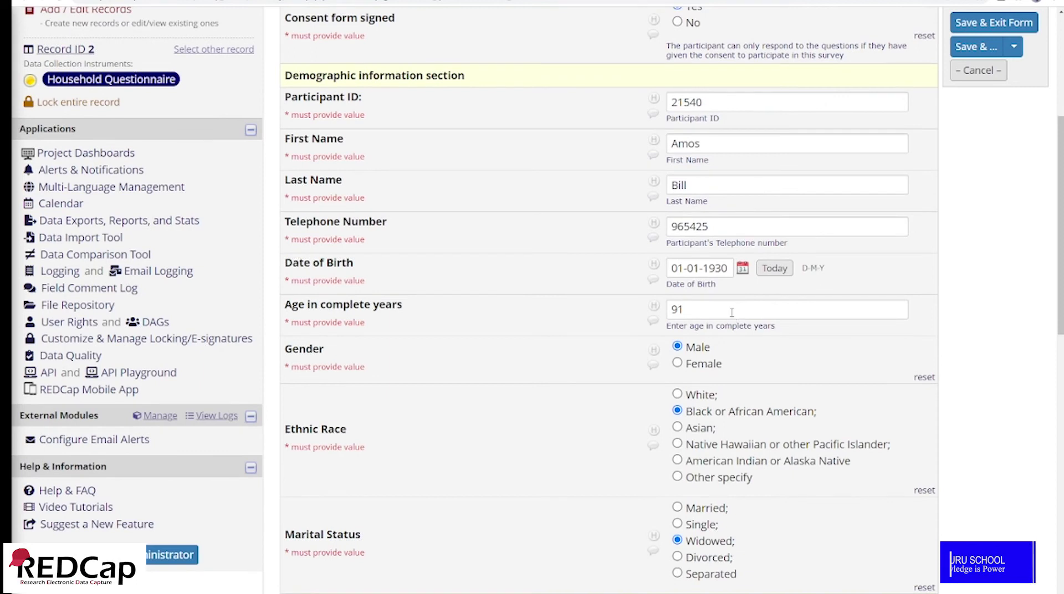
scroll(731, 316, "down", 4)
scroll(732, 316, "down", 5)
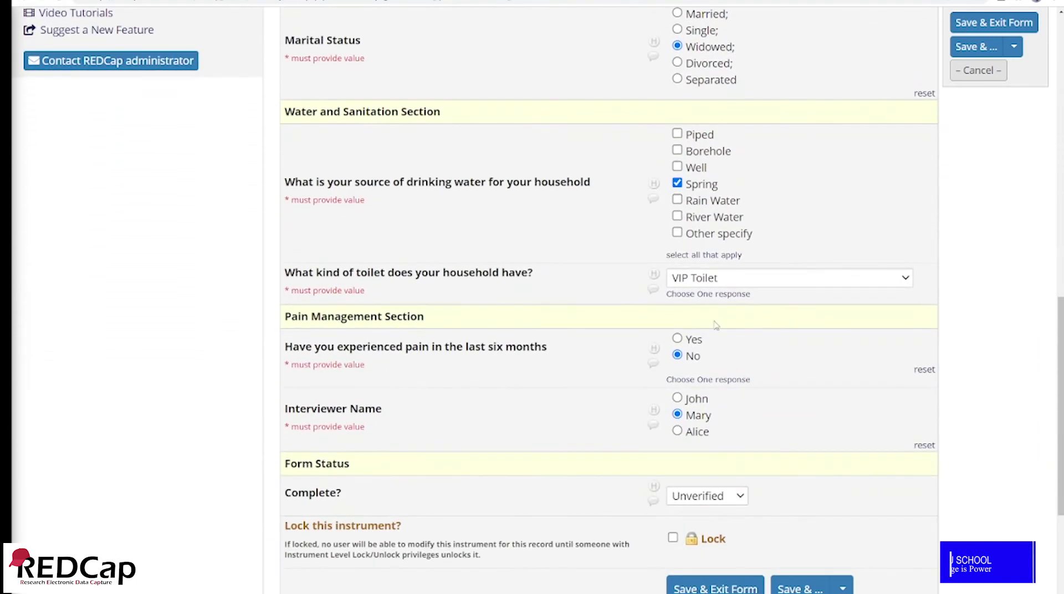
left_click(741, 496)
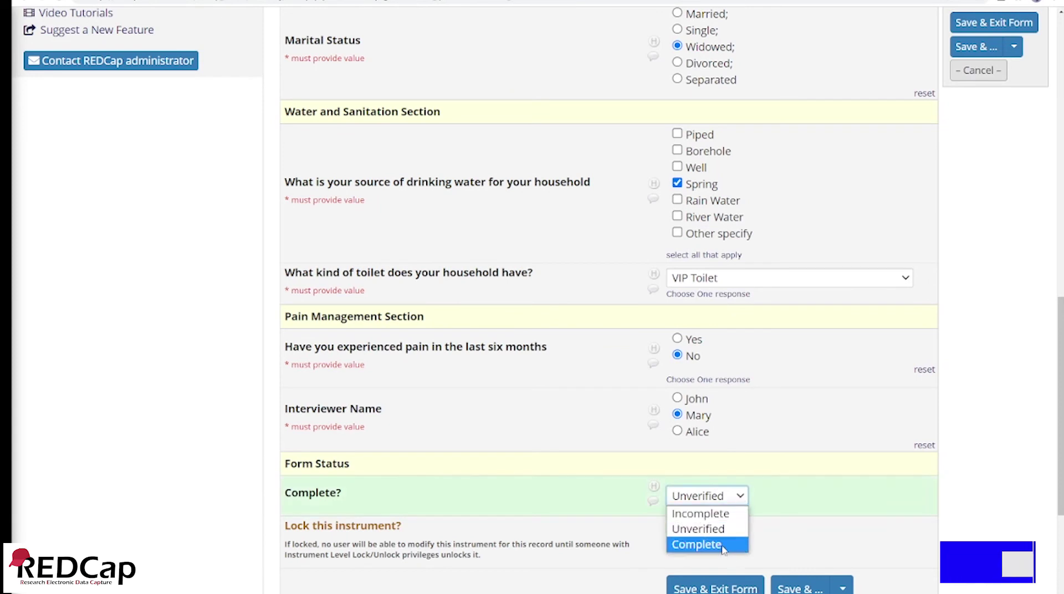
left_click(723, 546)
scroll(752, 561, "down", 2)
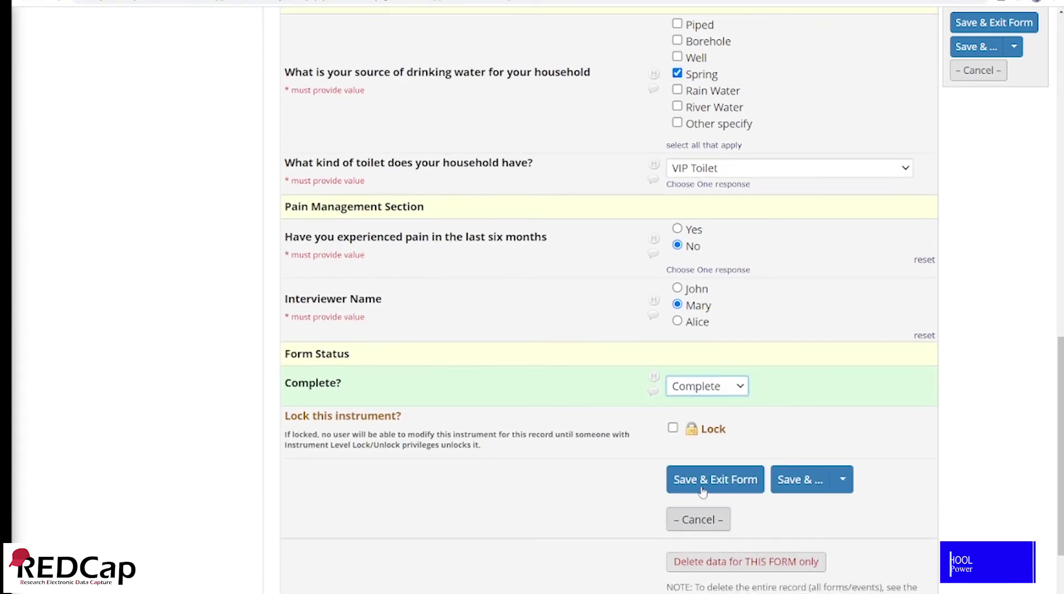
left_click(715, 480)
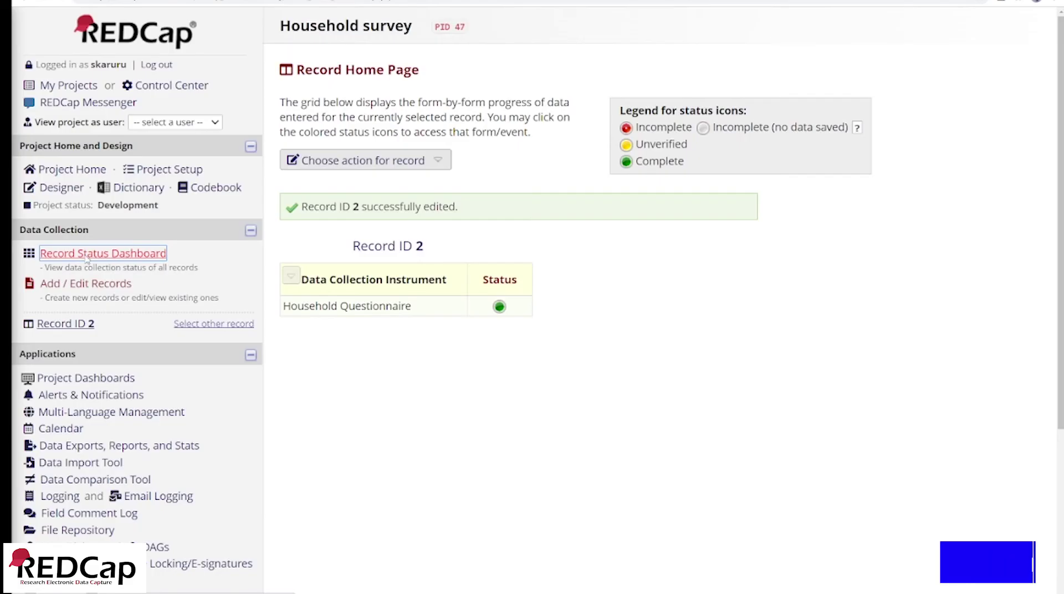
left_click(87, 254)
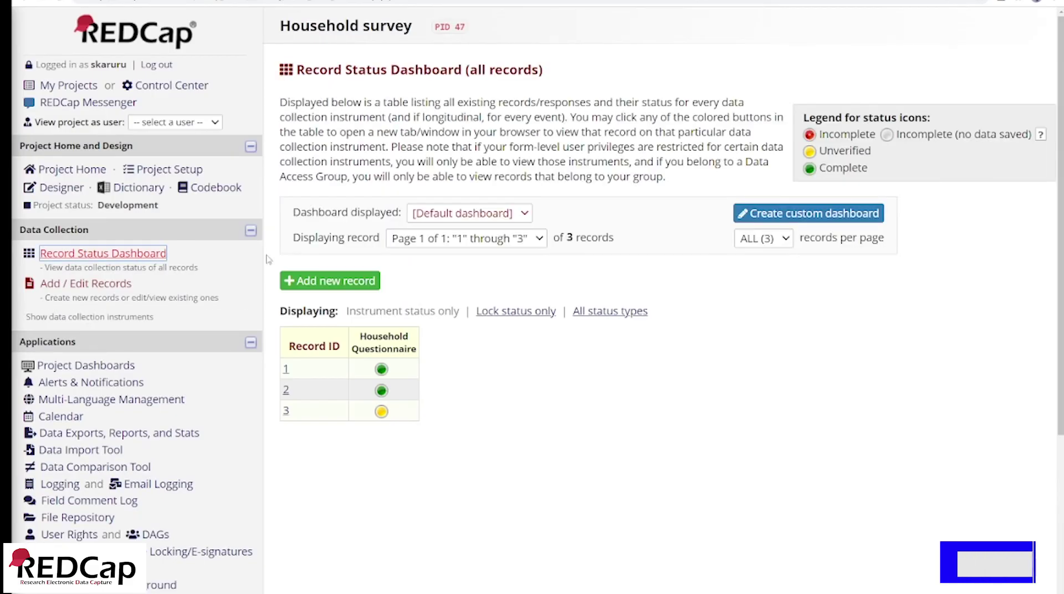
Set record 3's questionnaire status to Complete, save it, and go to the Data Dictionary page.
left_click(382, 412)
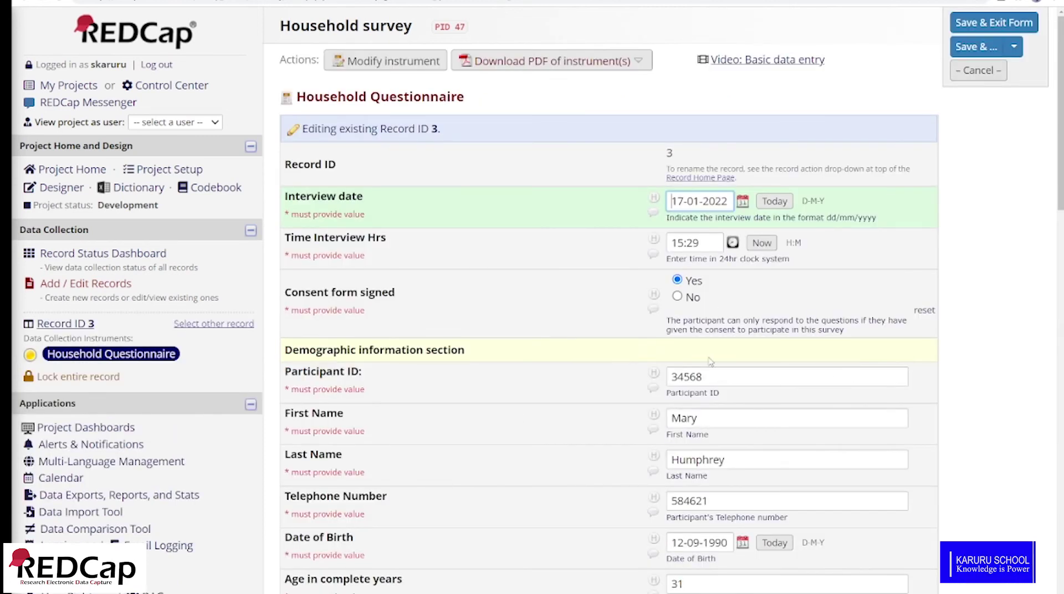
scroll(665, 355, "down", 2)
scroll(723, 376, "down", 2)
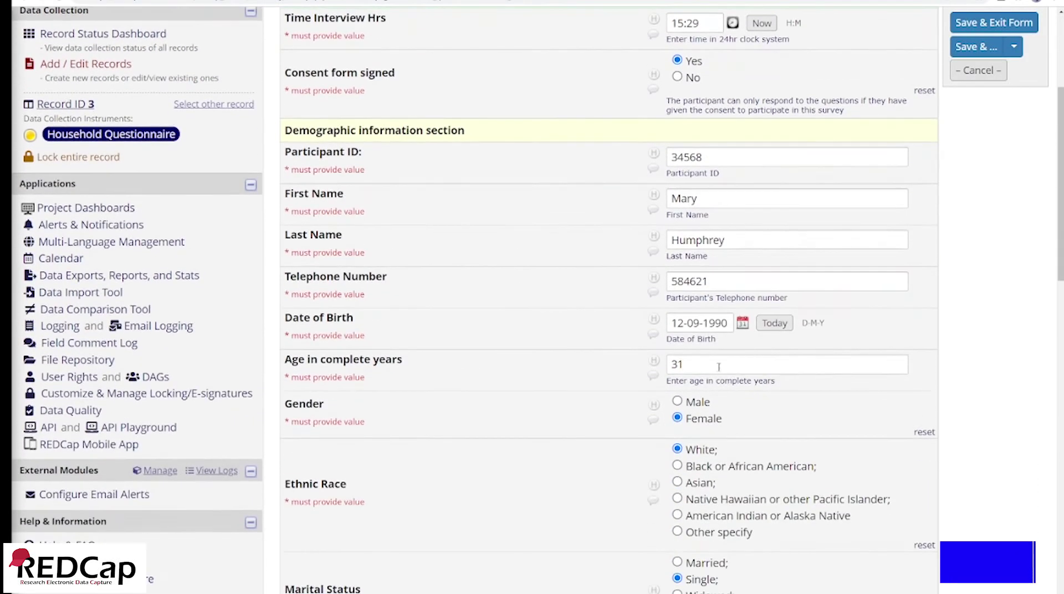
scroll(743, 396, "down", 2)
scroll(720, 382, "down", 4)
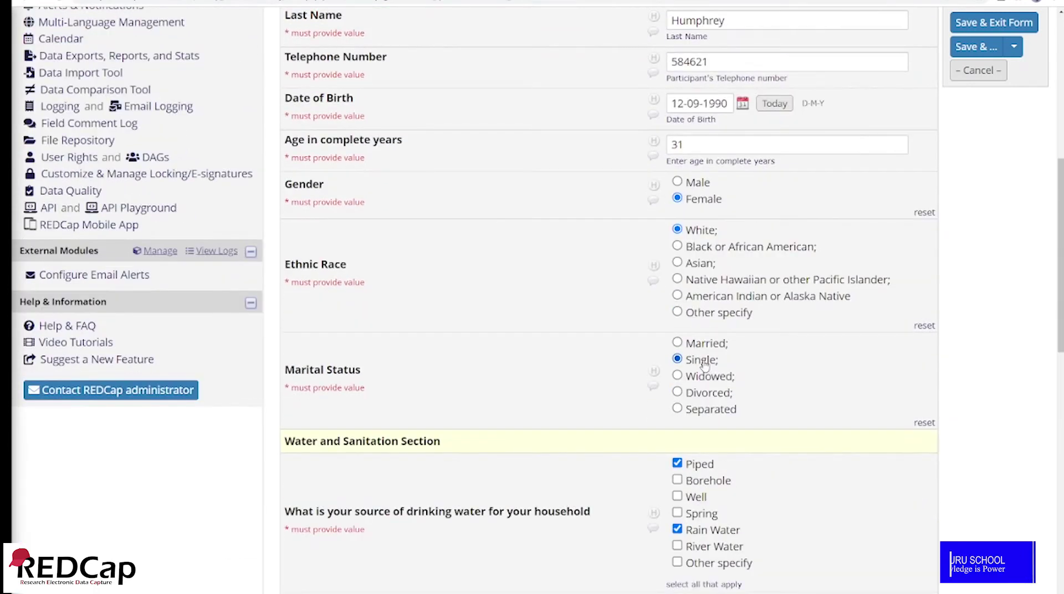
scroll(704, 365, "down", 1)
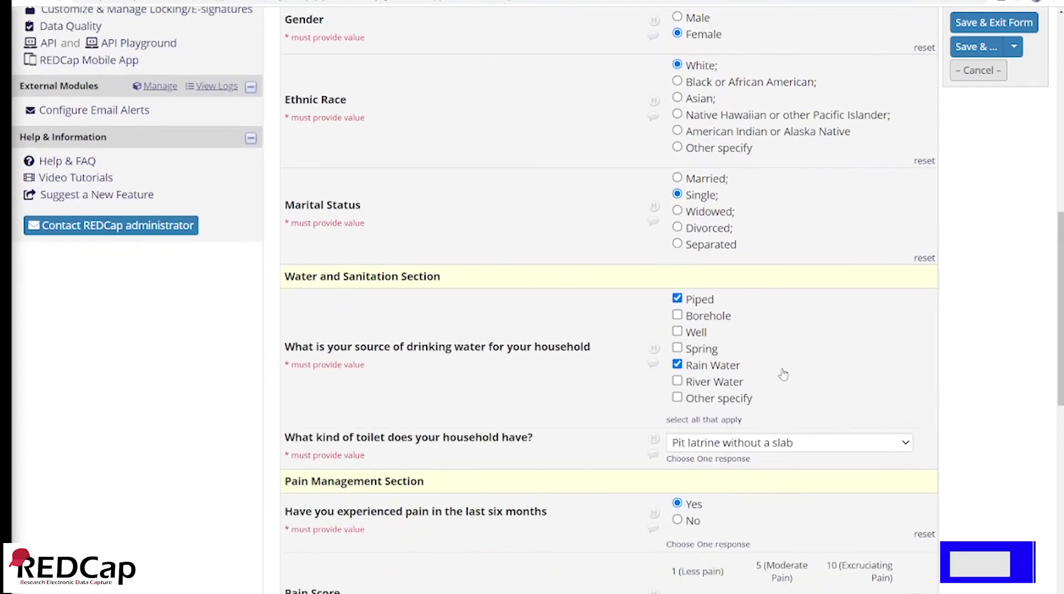
scroll(783, 374, "down", 2)
scroll(783, 374, "down", 1)
scroll(784, 373, "down", 4)
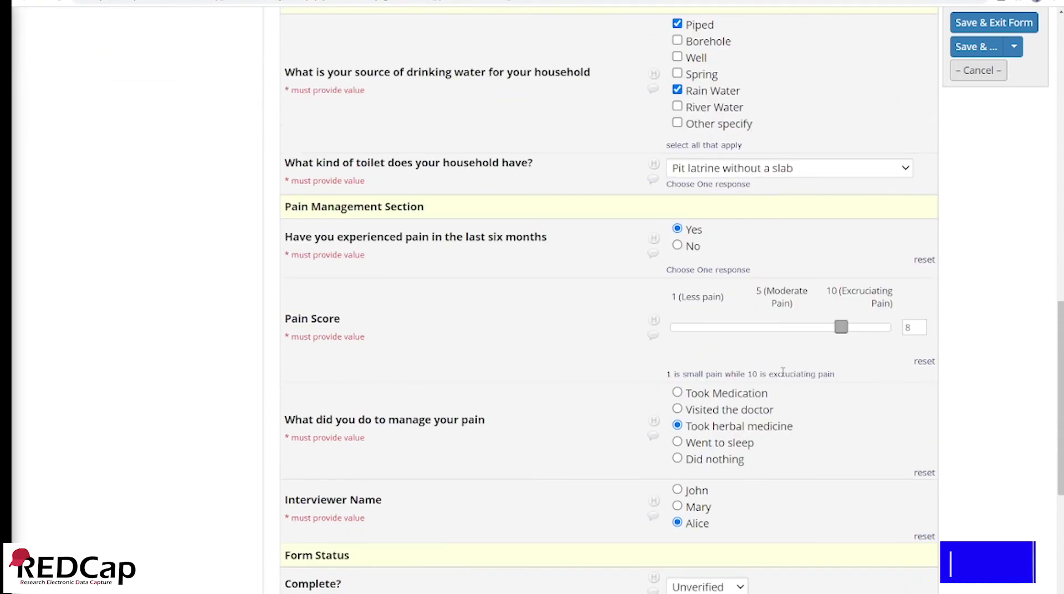
left_click(742, 480)
left_click(743, 527)
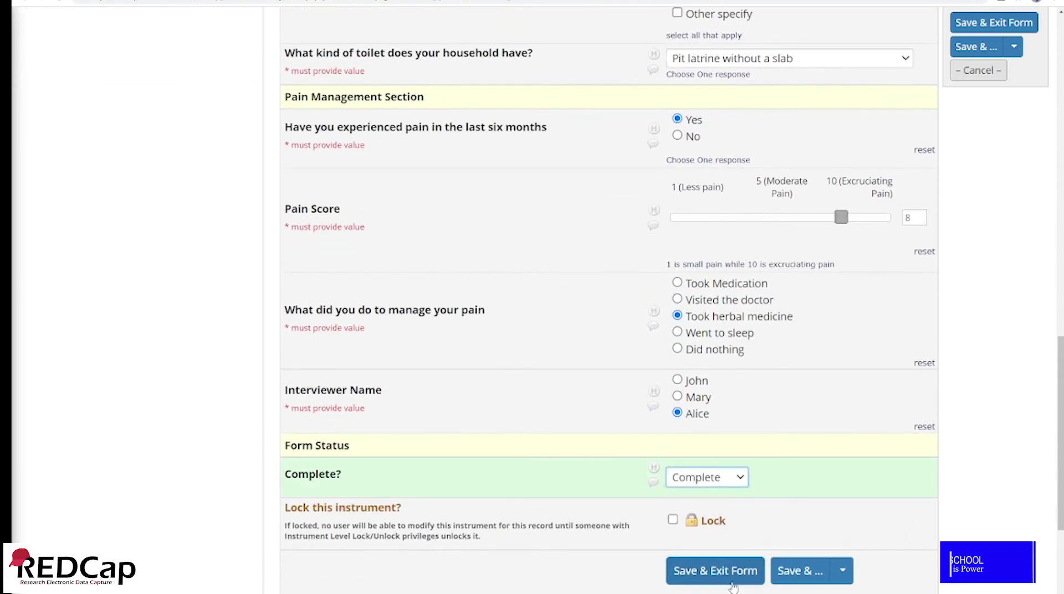
left_click(730, 575)
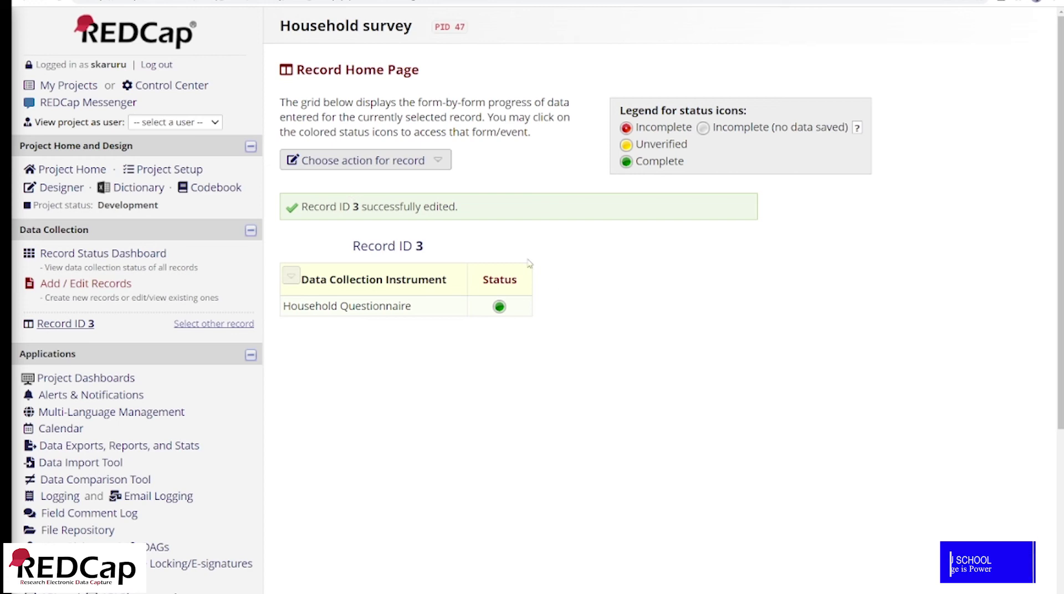
left_click(135, 190)
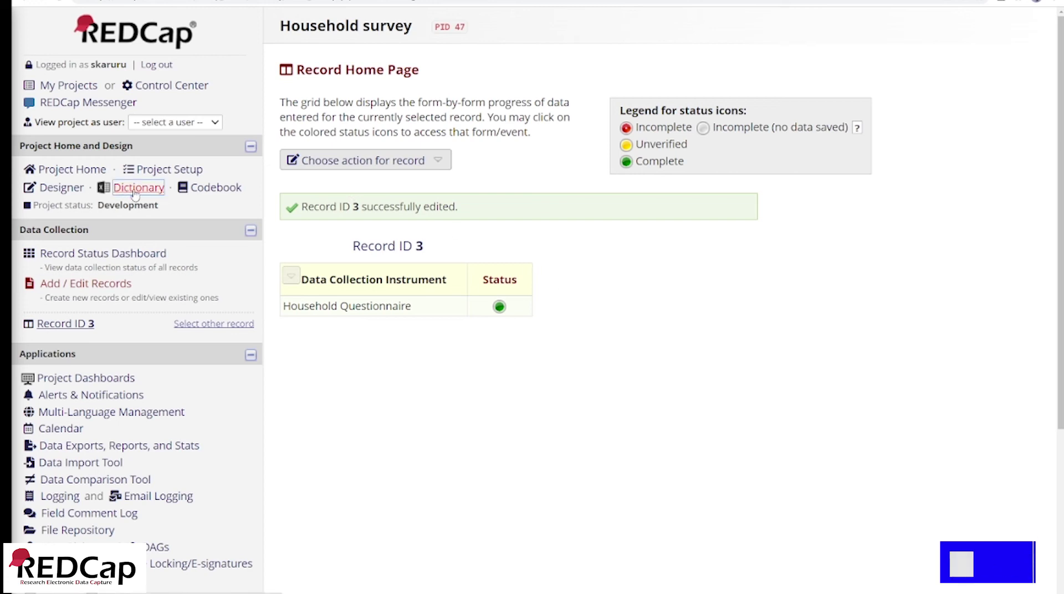
Download the current Data Dictionary file and show it in its folder.
scroll(514, 355, "down", 3)
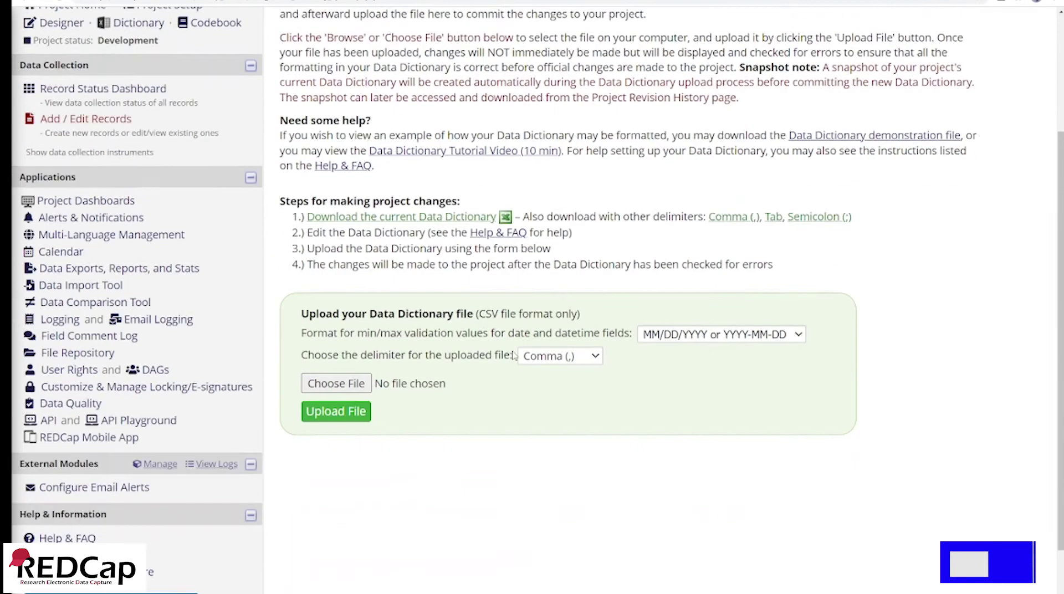
left_click(336, 221)
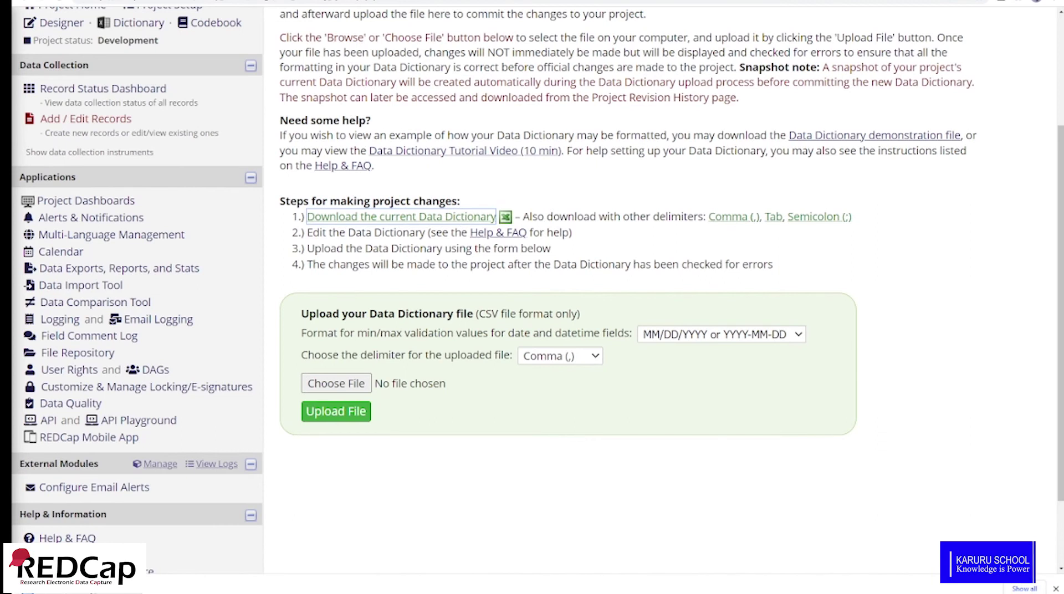
right_click(67, 591)
left_click(113, 564)
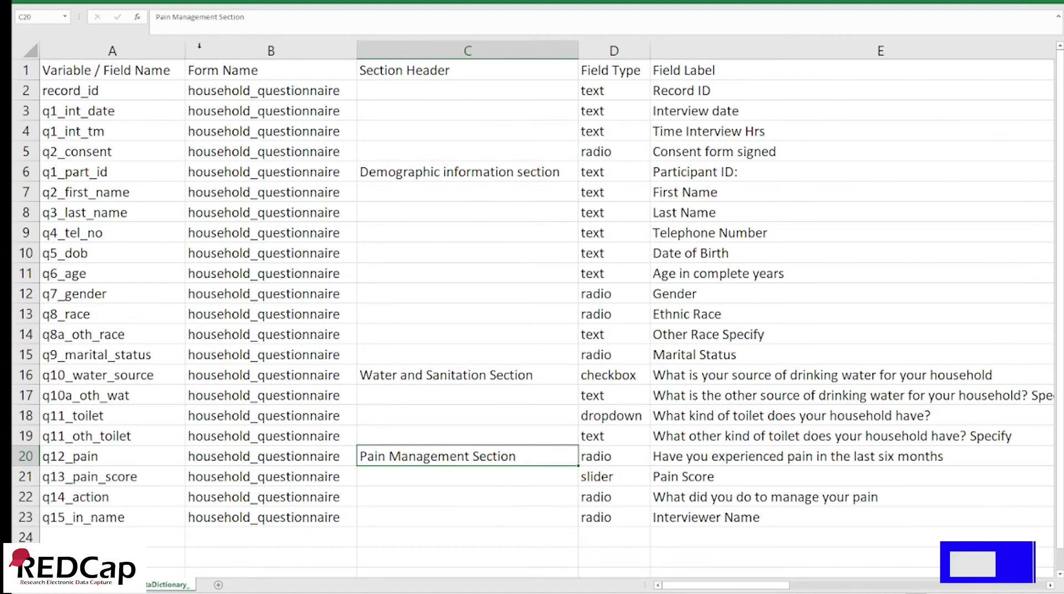
Freeze panes at cell B1 so the Variable / Field Name column stays fixed.
left_click(216, 70)
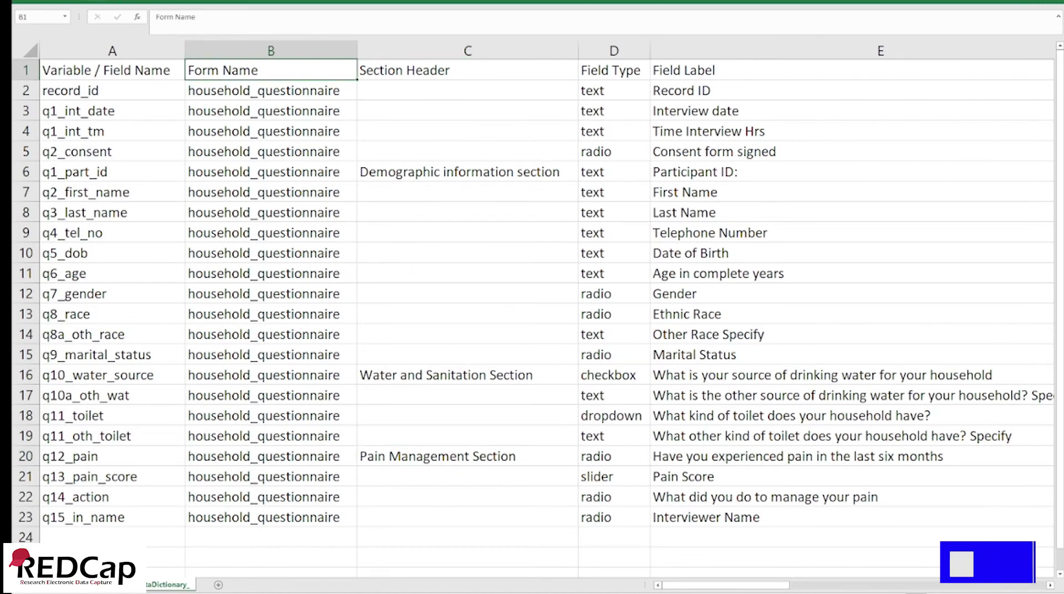
left_click(368, 22)
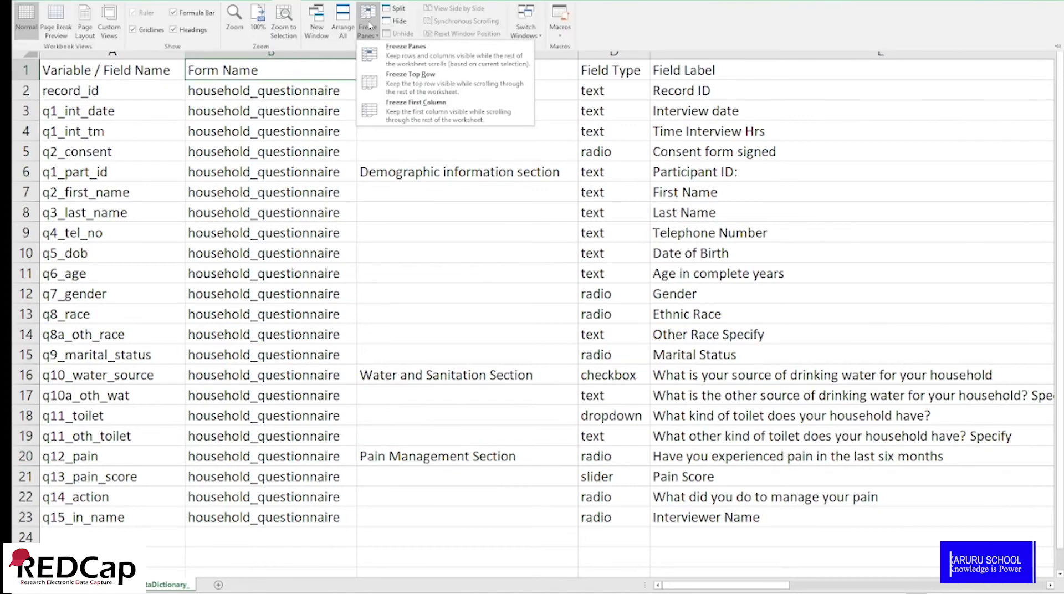
left_click(441, 60)
Scroll right through the remaining data dictionary columns while column A stays frozen.
left_click_drag(715, 590, 687, 586)
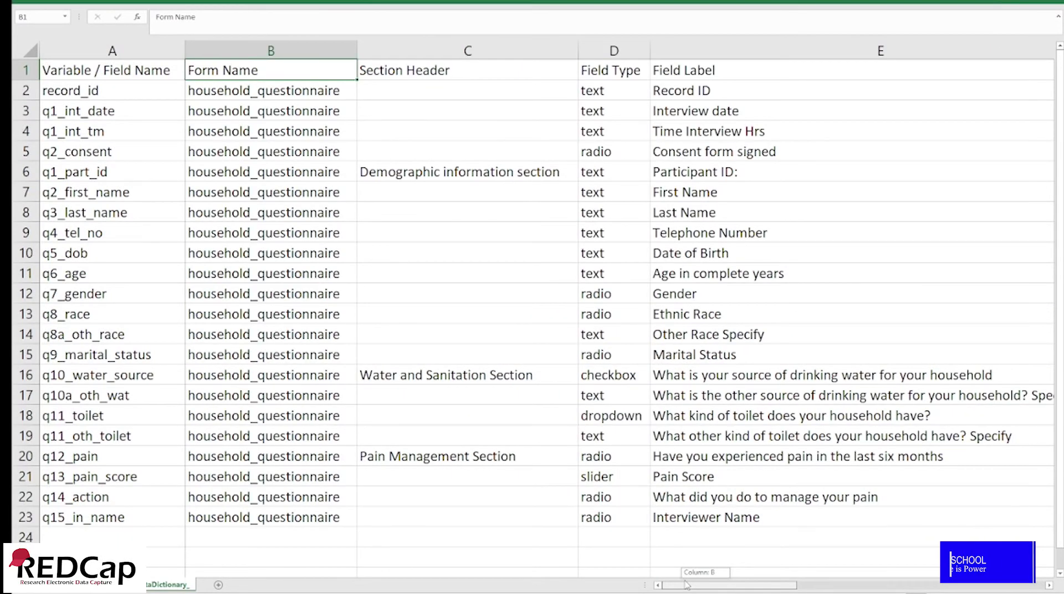
left_click_drag(687, 586, 725, 591)
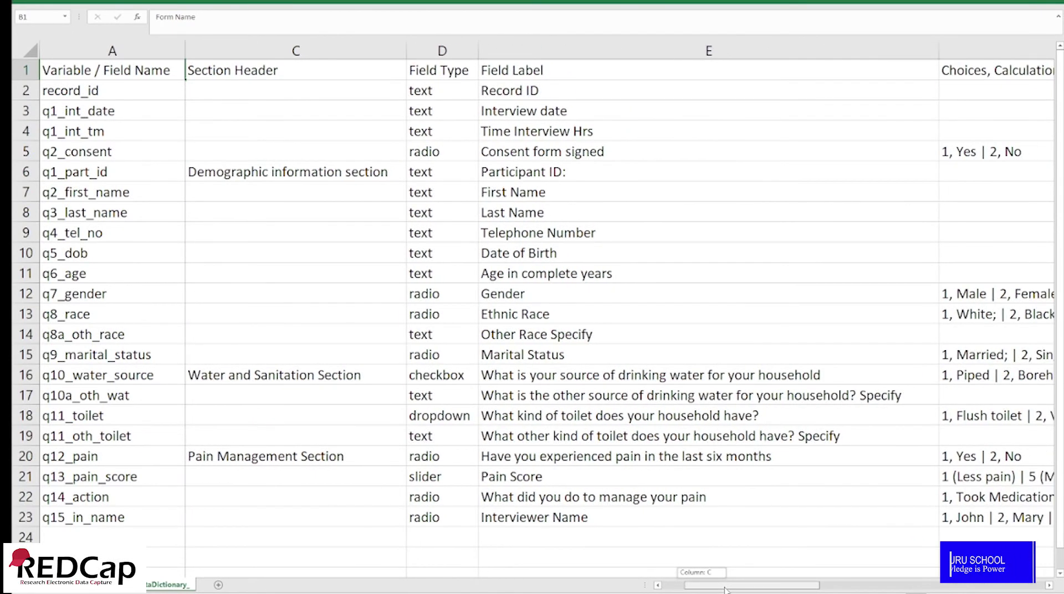
left_click_drag(725, 589, 726, 590)
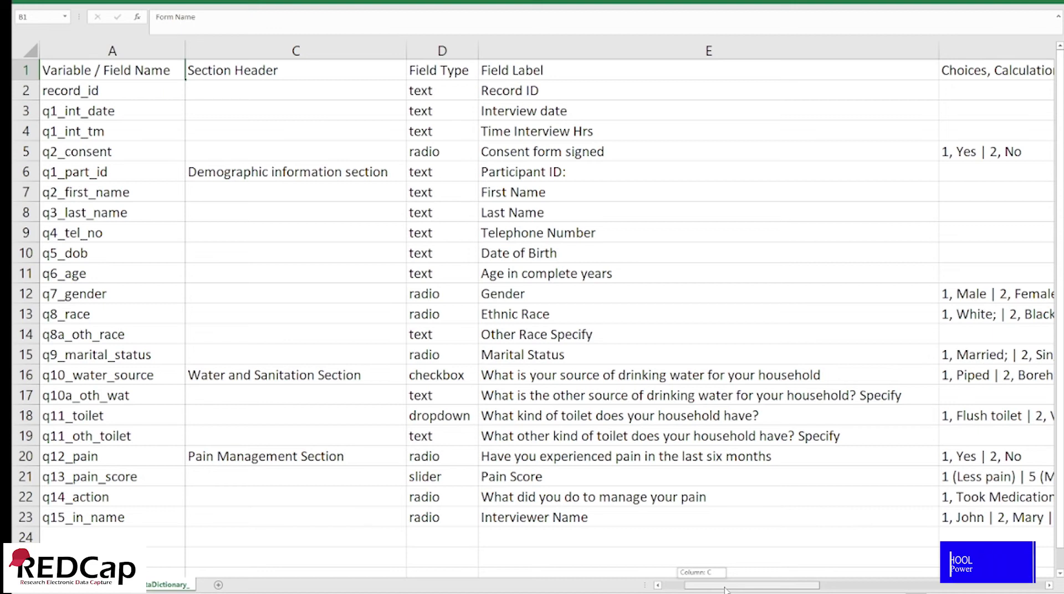
left_click_drag(726, 589, 746, 591)
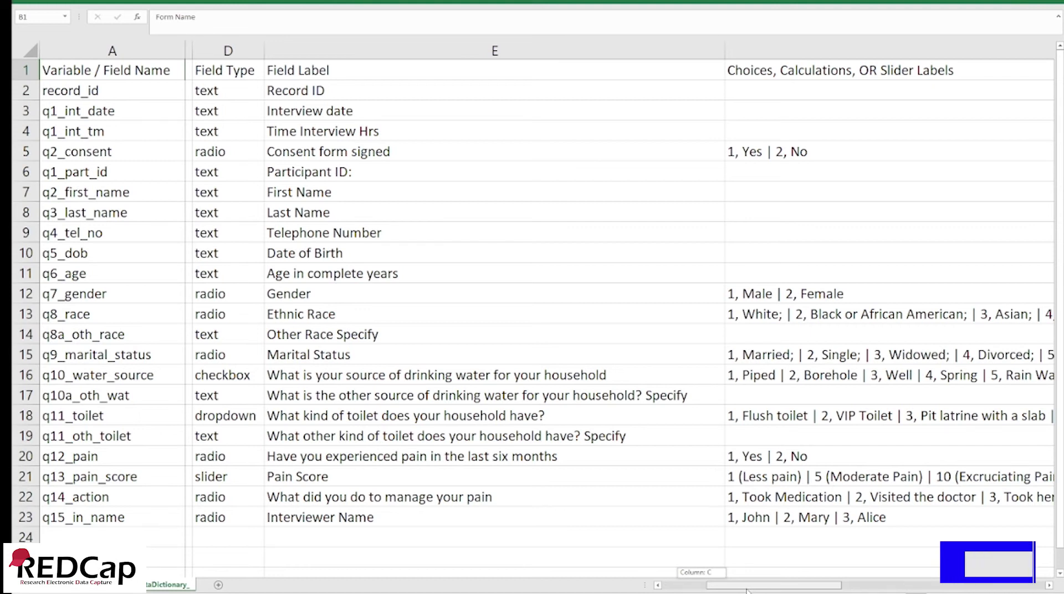
left_click_drag(747, 590, 768, 592)
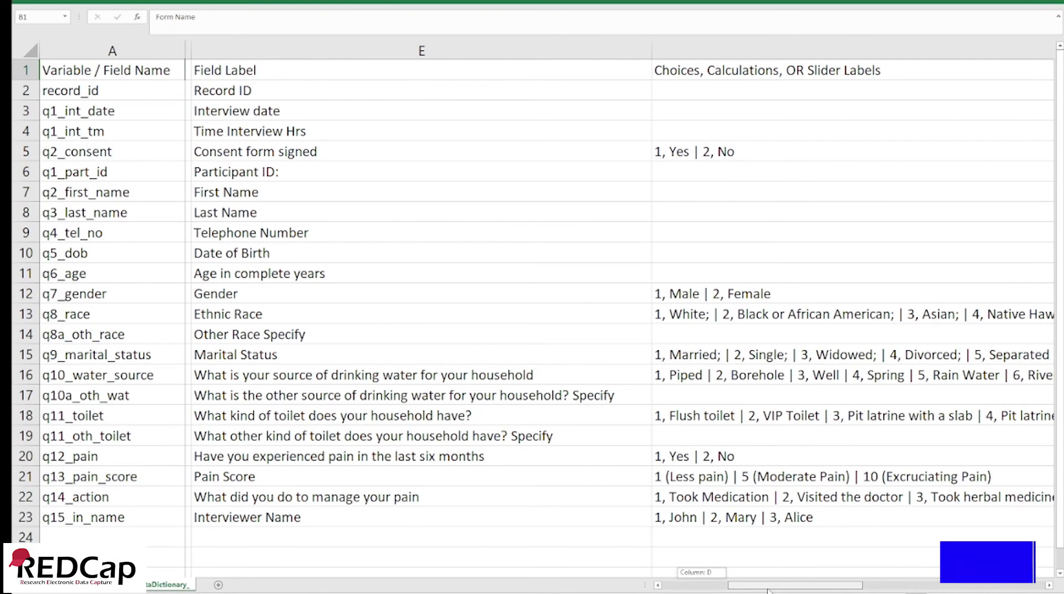
left_click_drag(768, 592, 793, 592)
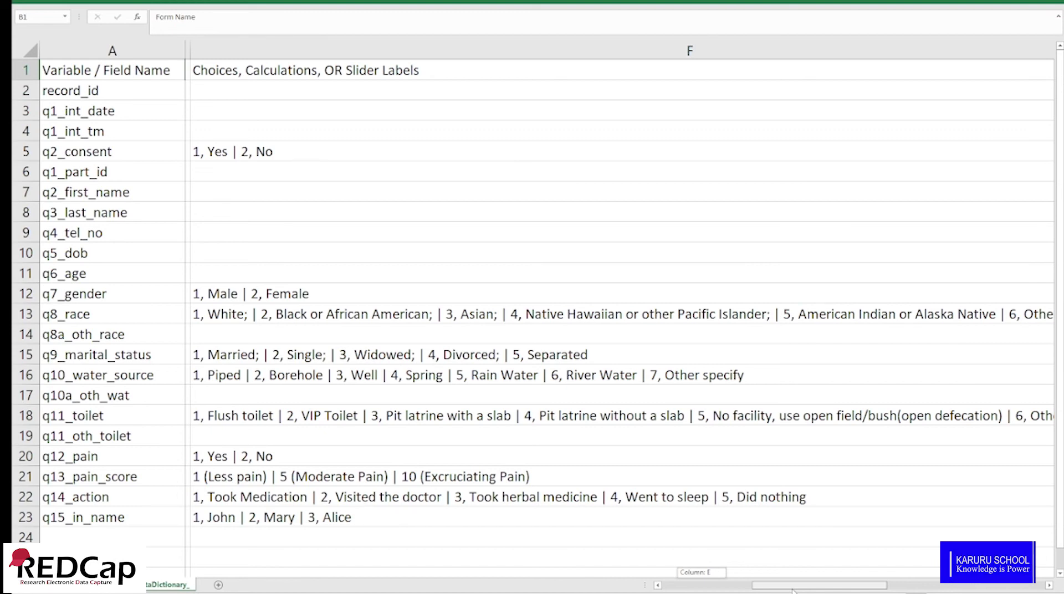
left_click_drag(793, 590, 813, 592)
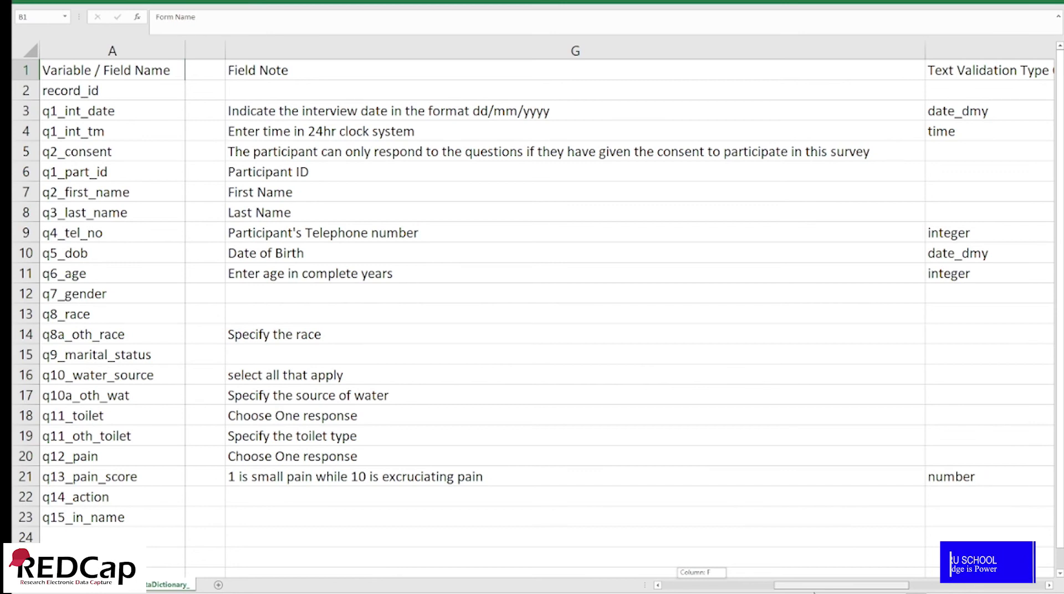
left_click_drag(814, 592, 836, 592)
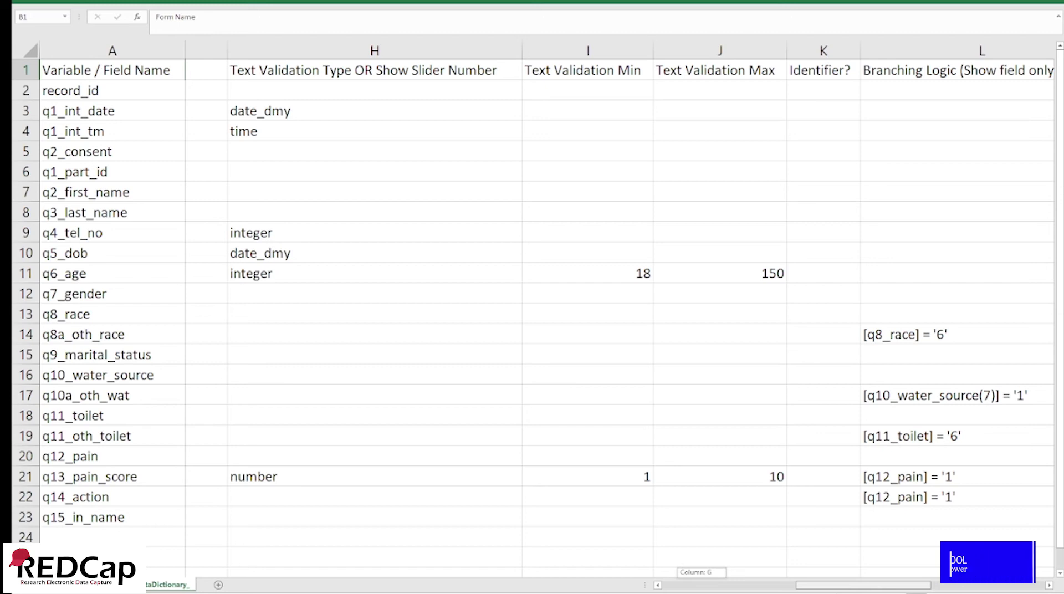
left_click_drag(863, 584, 888, 584)
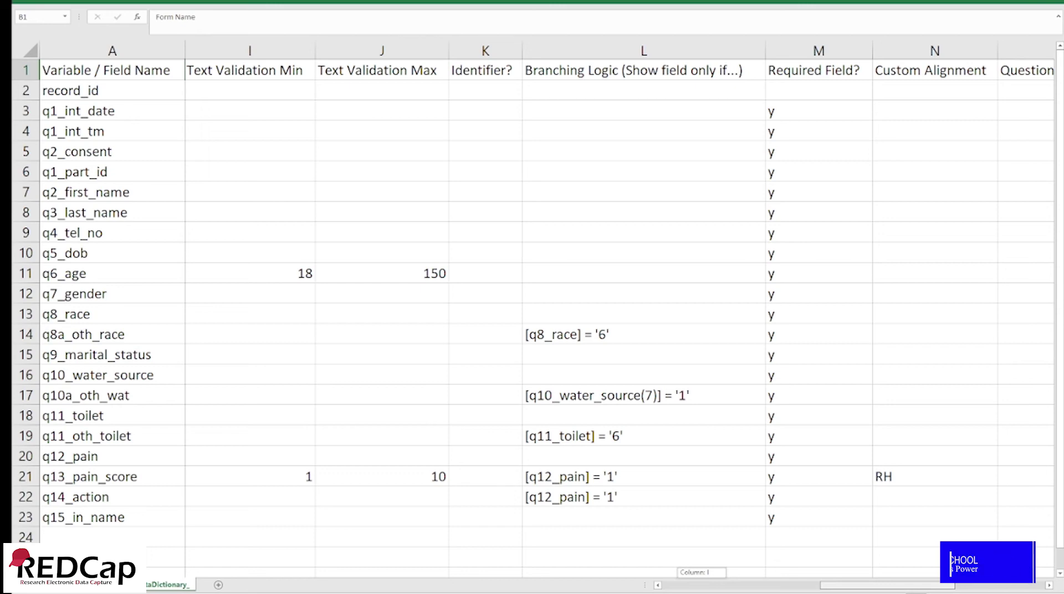
left_click_drag(887, 585, 958, 585)
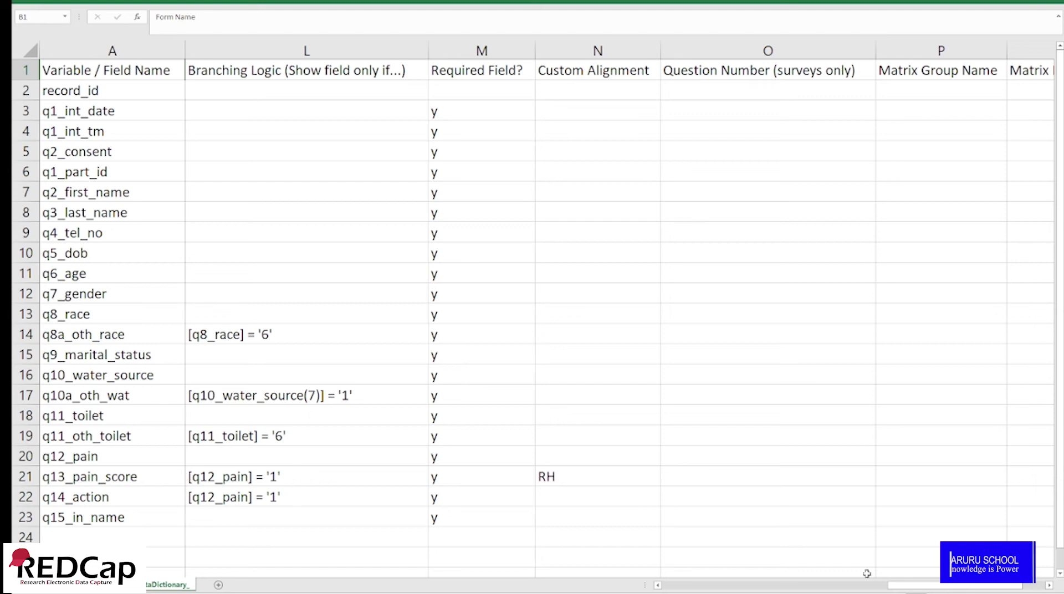
left_click_drag(895, 586, 929, 591)
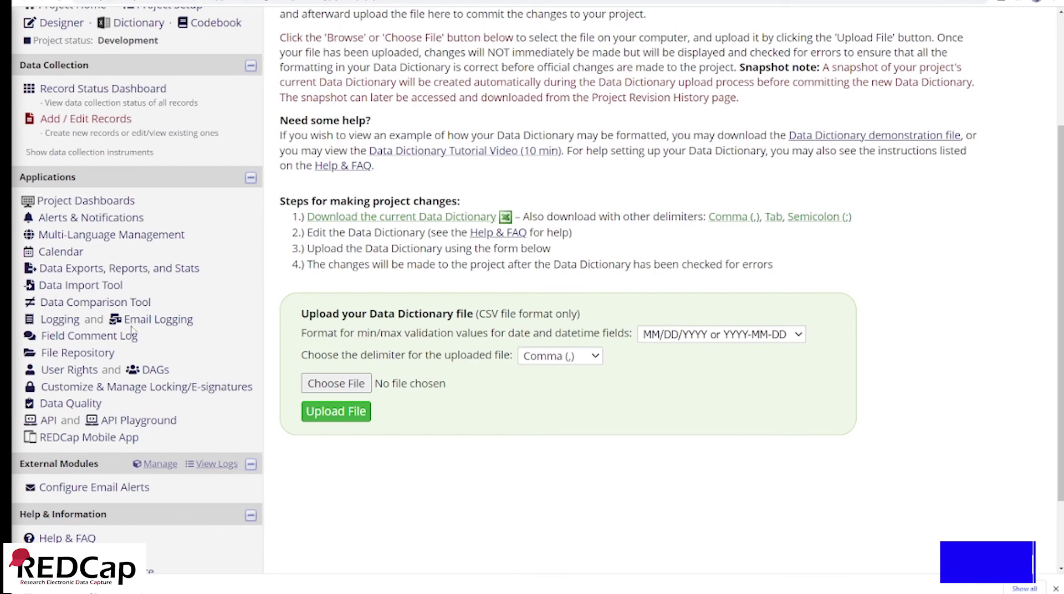
Open the export settings for the 'All data (all records and fields)' report from Data Exports, Reports, and Stats.
left_click(74, 272)
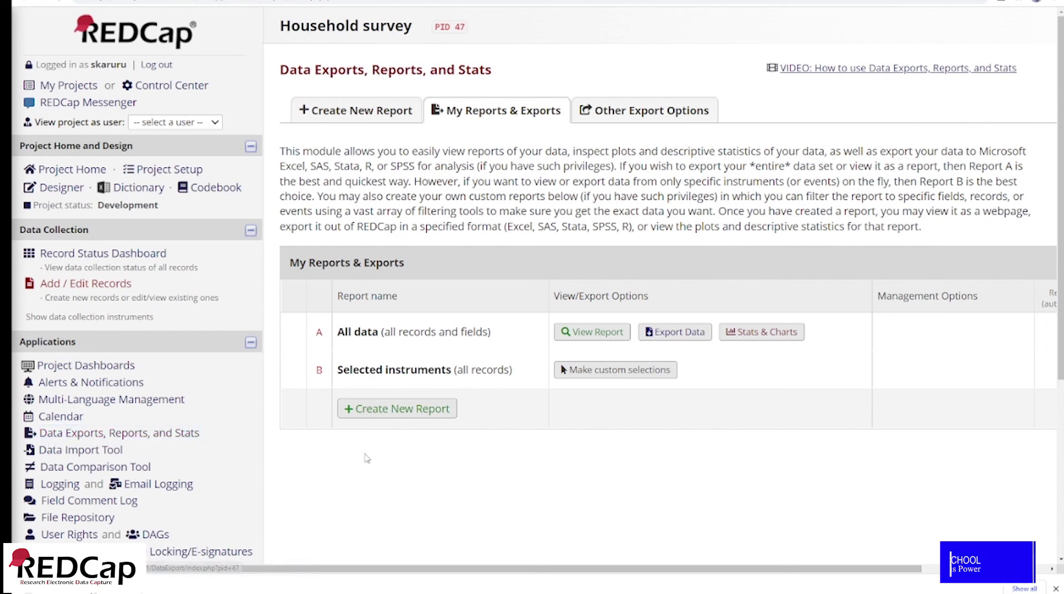
left_click(672, 333)
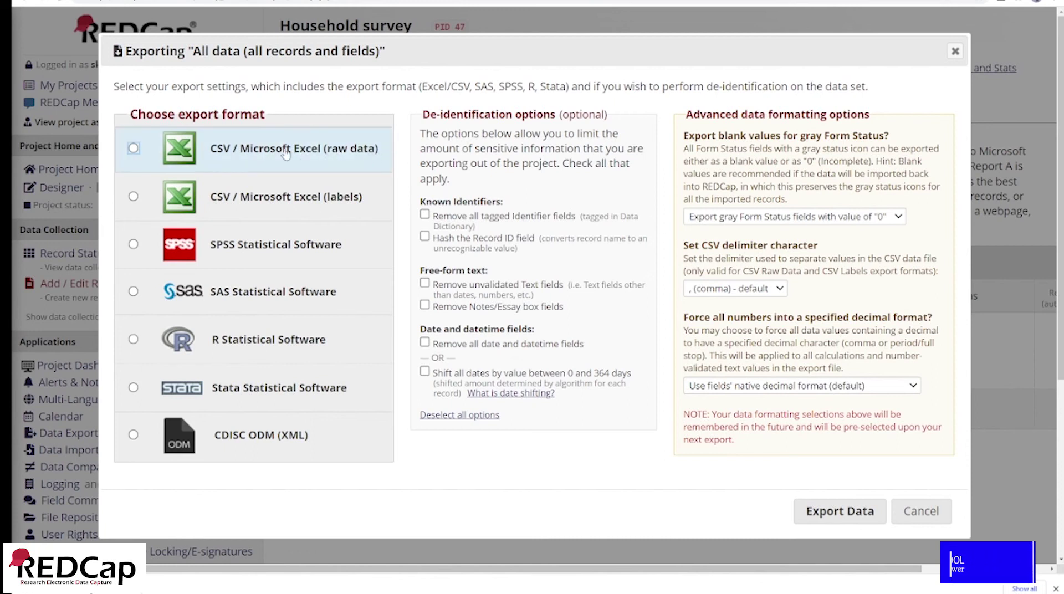
Export the All data report as CSV / Microsoft Excel raw data and download the HouseholdSurvey file.
left_click(133, 148)
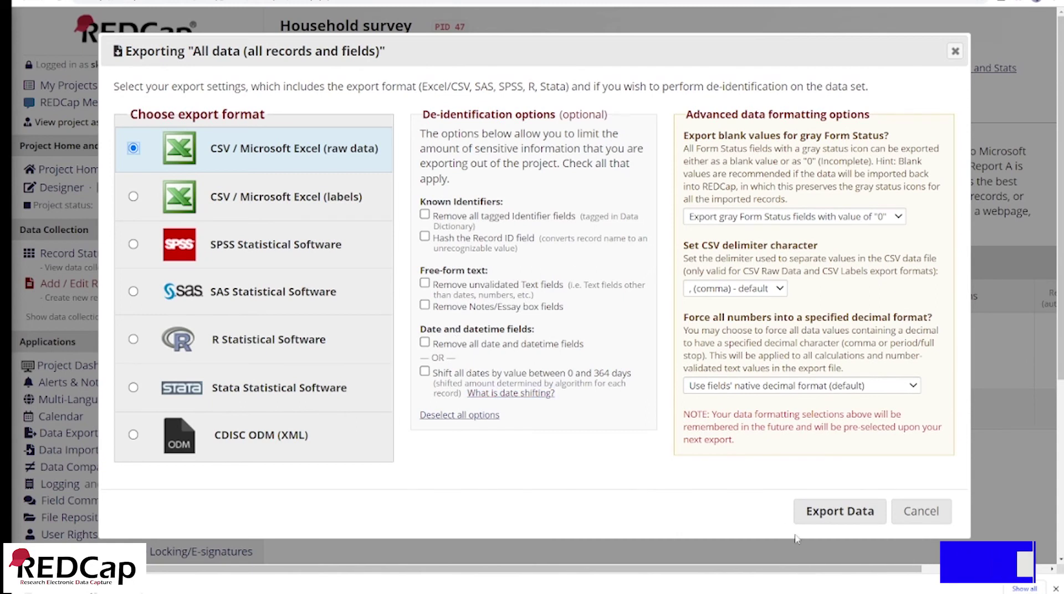
left_click(842, 517)
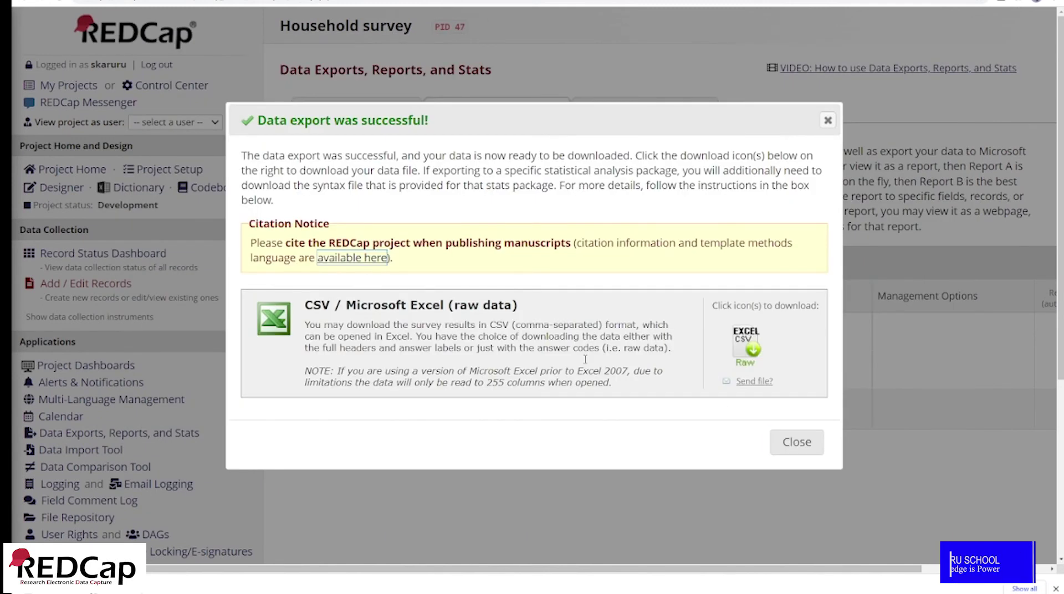
left_click(743, 342)
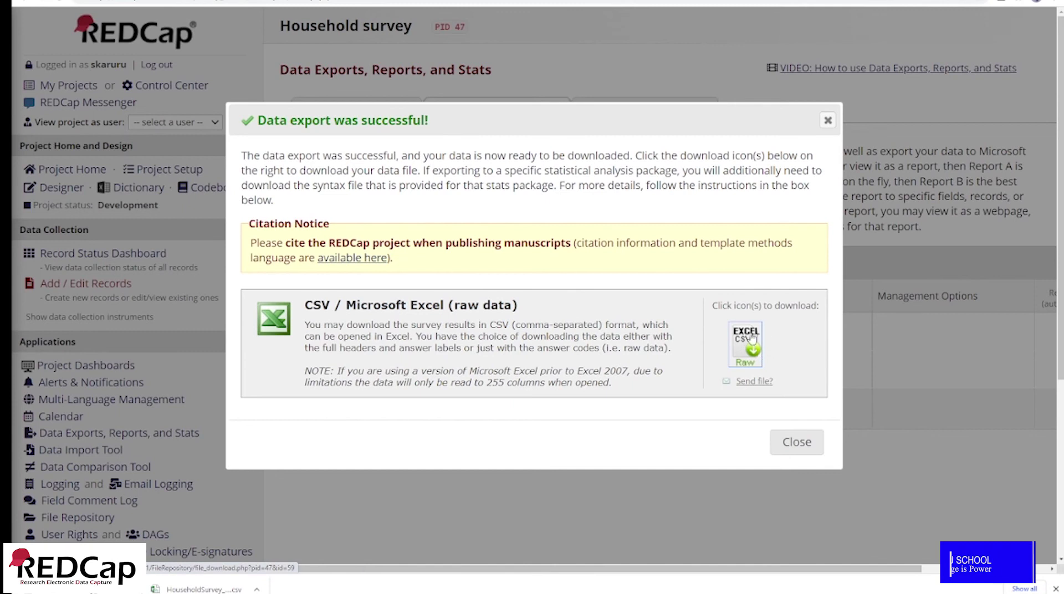
left_click(796, 442)
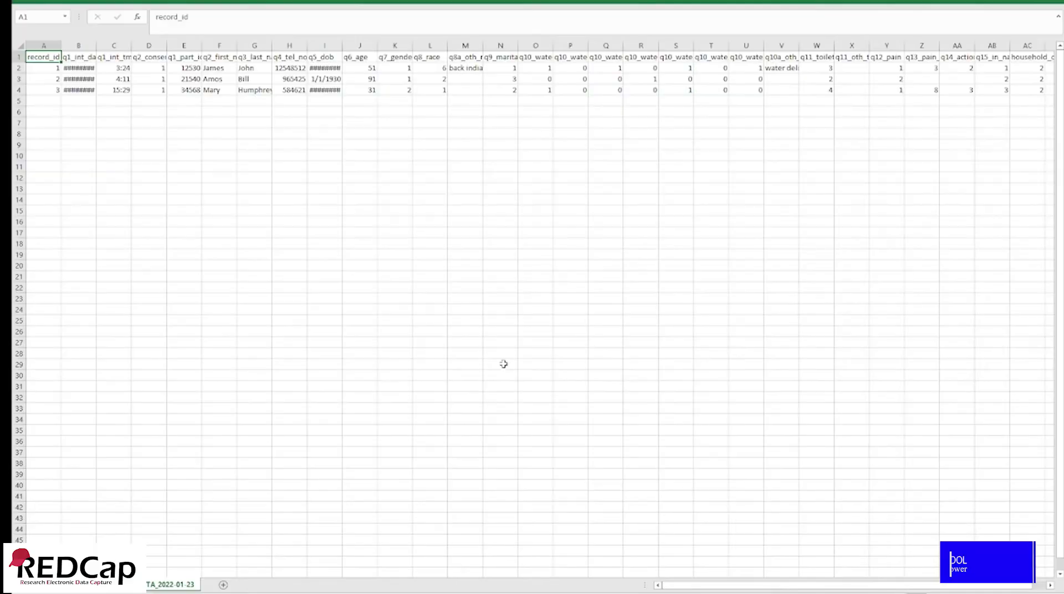
AutoFit every column width in the exported raw-data sheet.
scroll(503, 364, "up", 5)
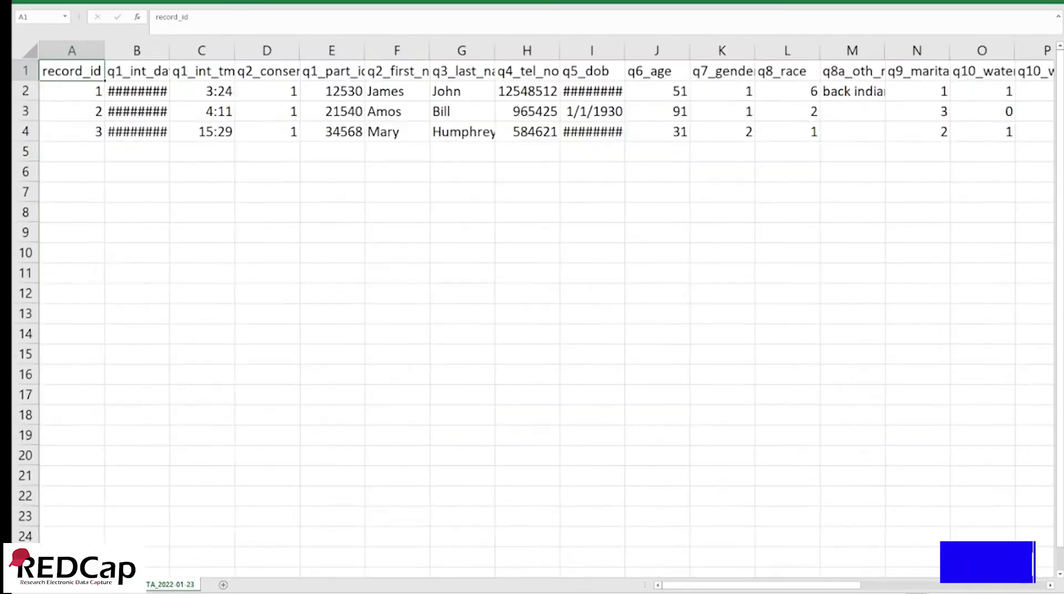
key("ctrl+a")
key("alt+h")
key("o")
key("i")
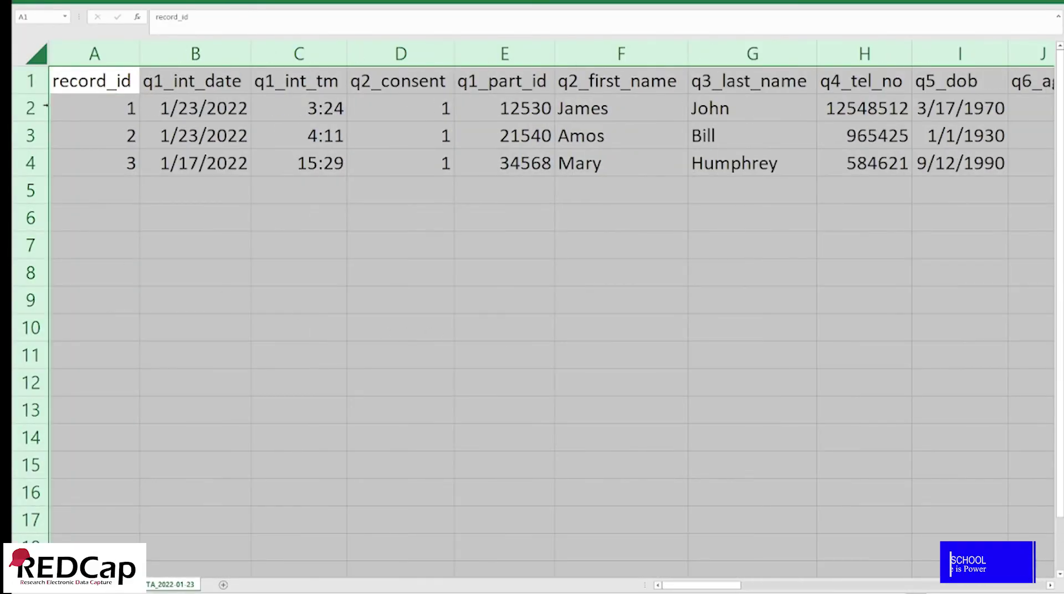
left_click(86, 188)
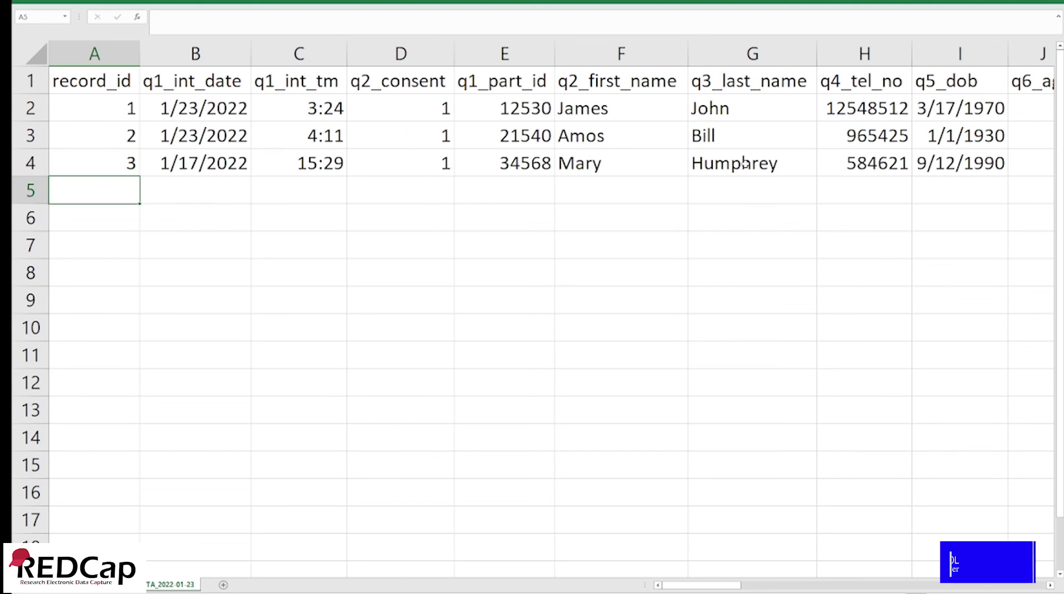
Scroll right through the columns to household_questionnaire_complete, coded 2 for each record.
left_click_drag(708, 590, 786, 590)
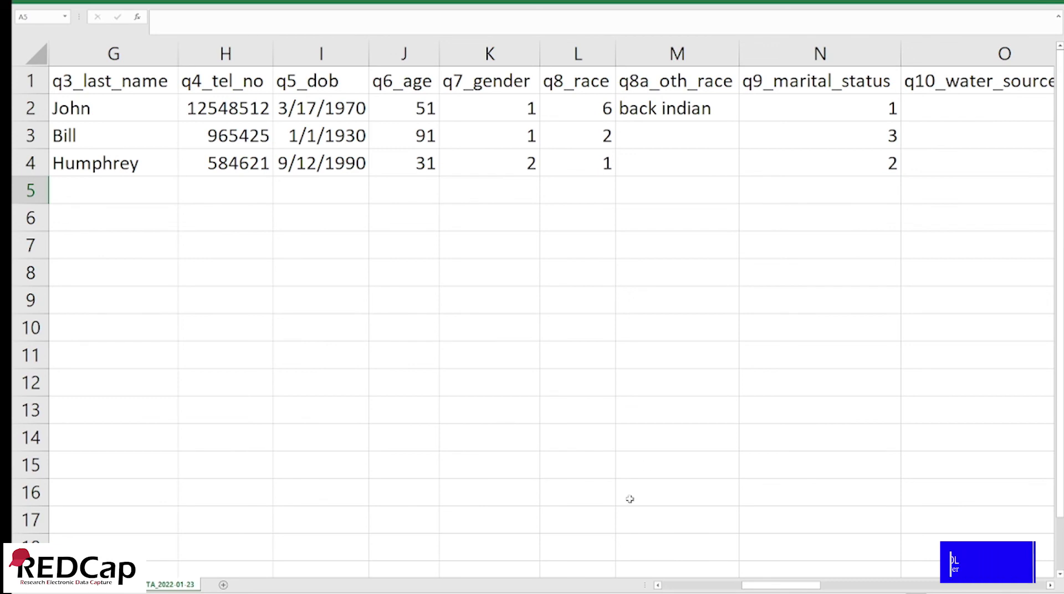
left_click_drag(762, 587, 783, 591)
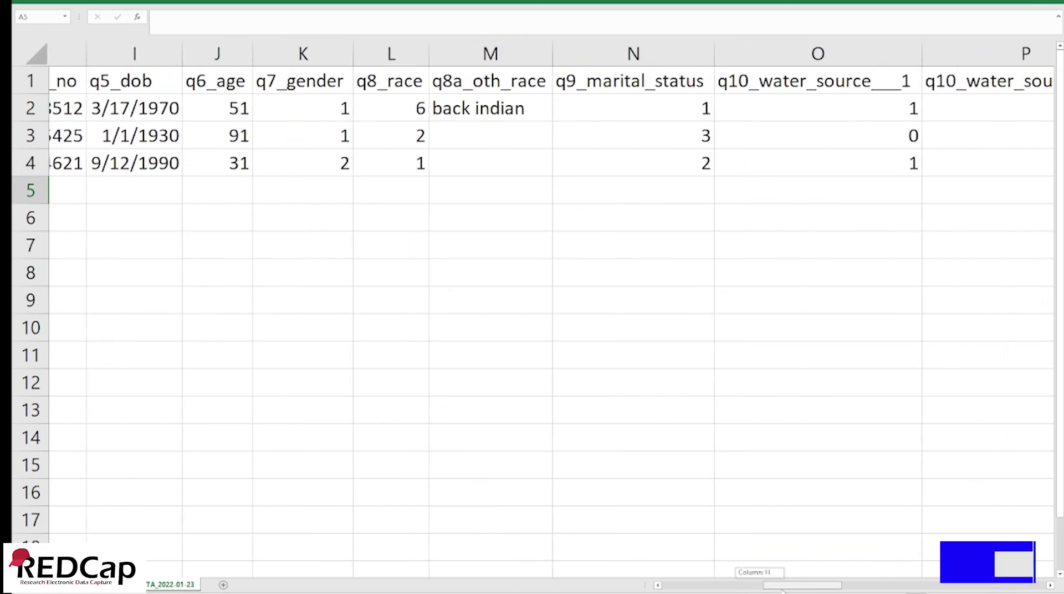
left_click_drag(783, 591, 921, 591)
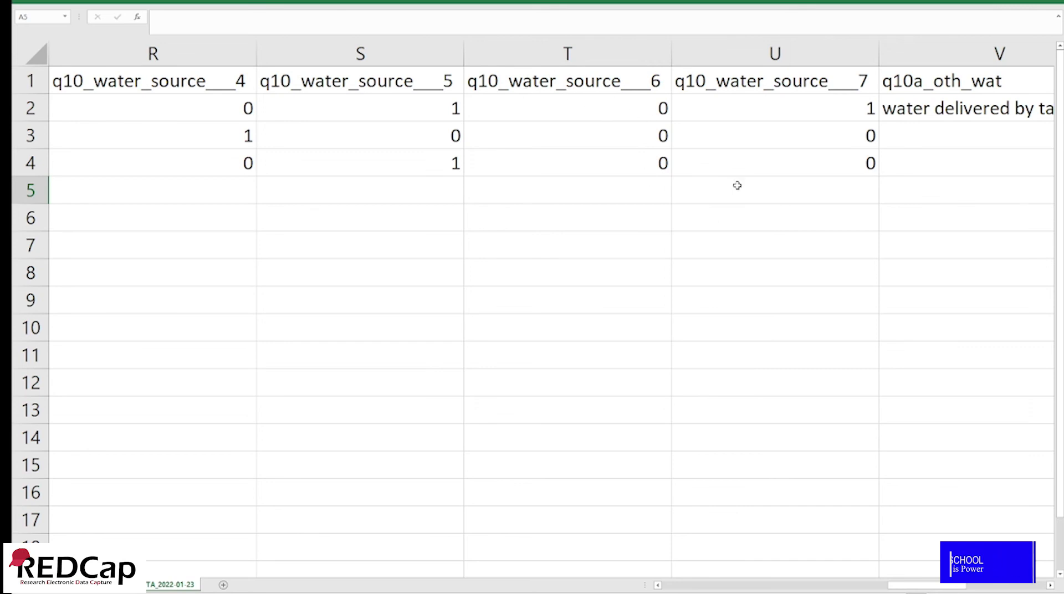
left_click_drag(932, 591, 958, 590)
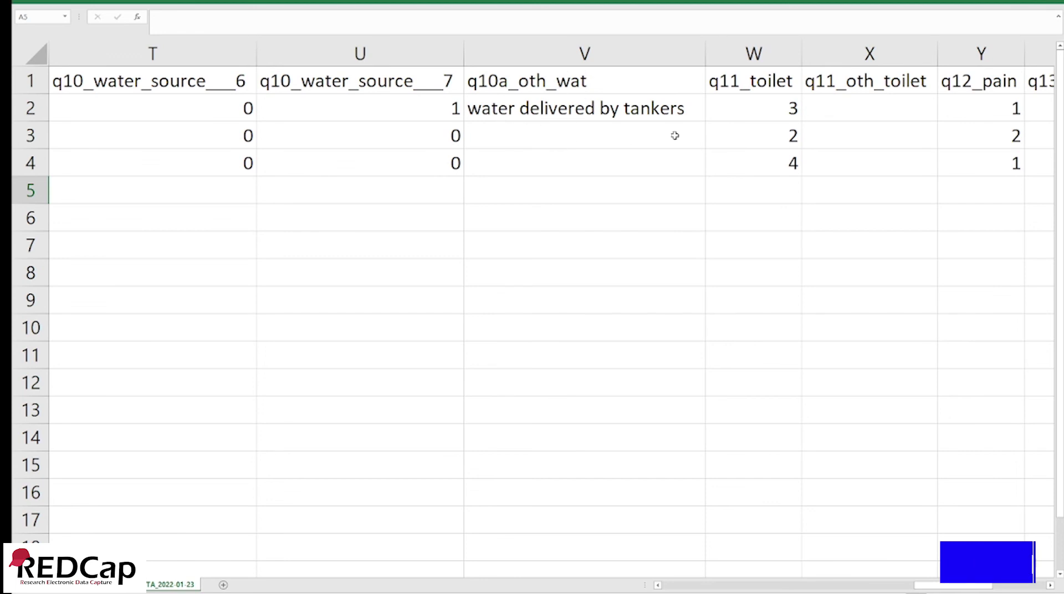
left_click_drag(941, 587, 991, 590)
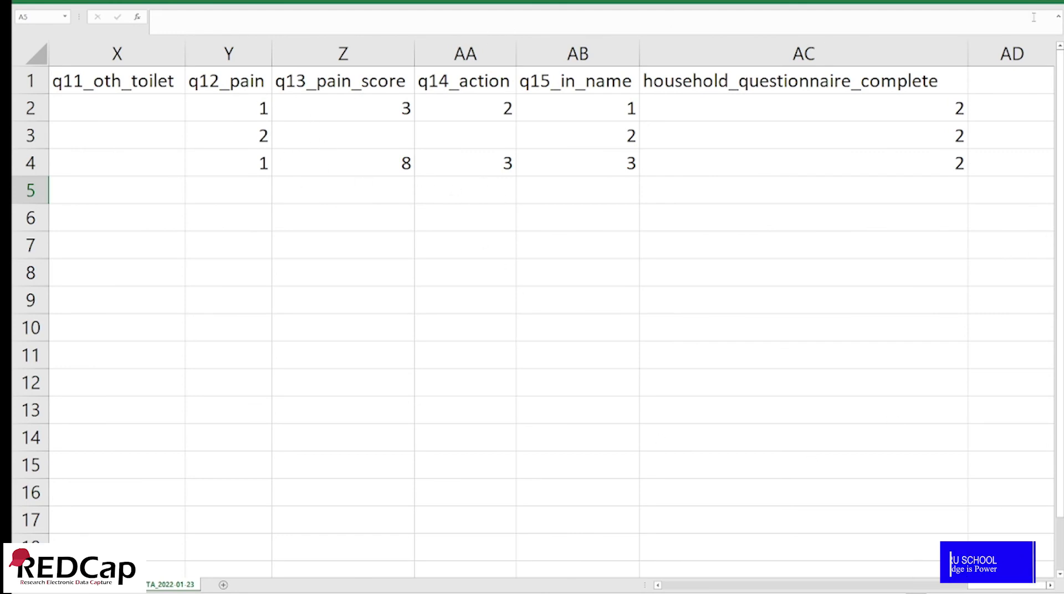
Close the raw spreadsheet unsaved, then export All data as CSV with labels and download it.
left_click(1047, 6)
left_click(538, 306)
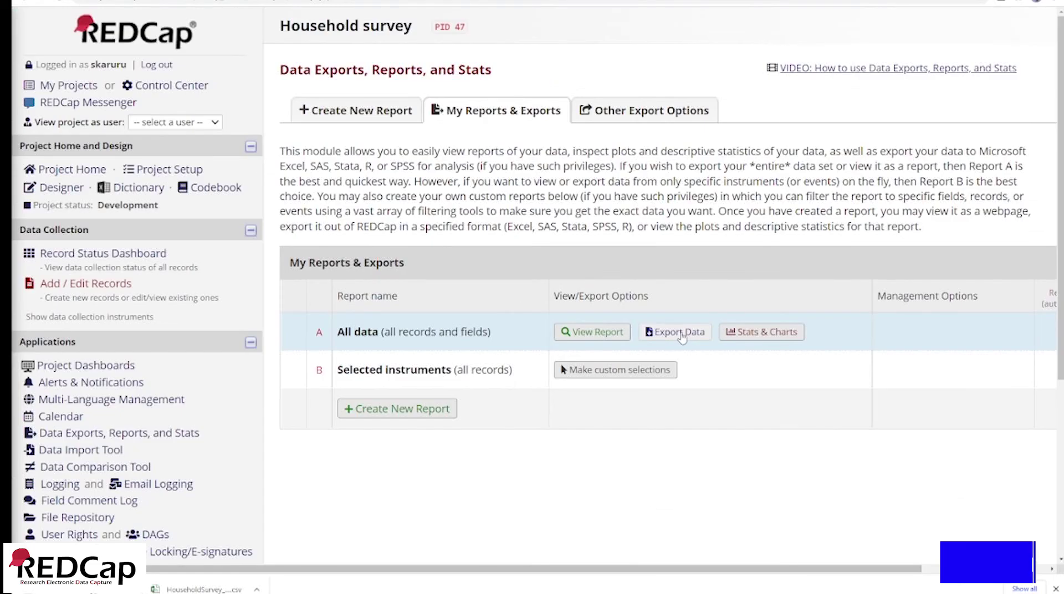
left_click(679, 332)
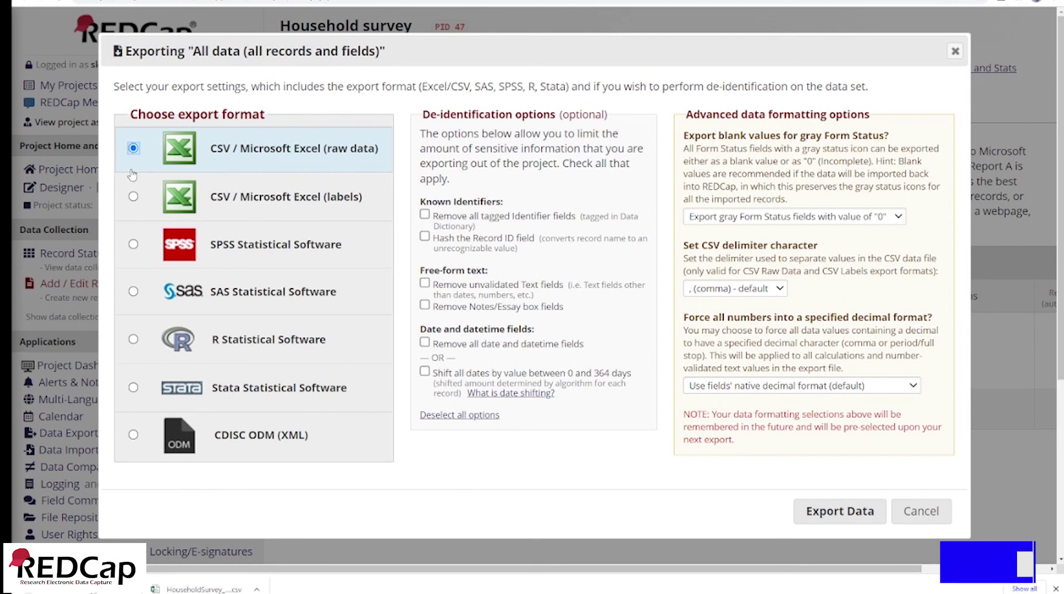
left_click(133, 197)
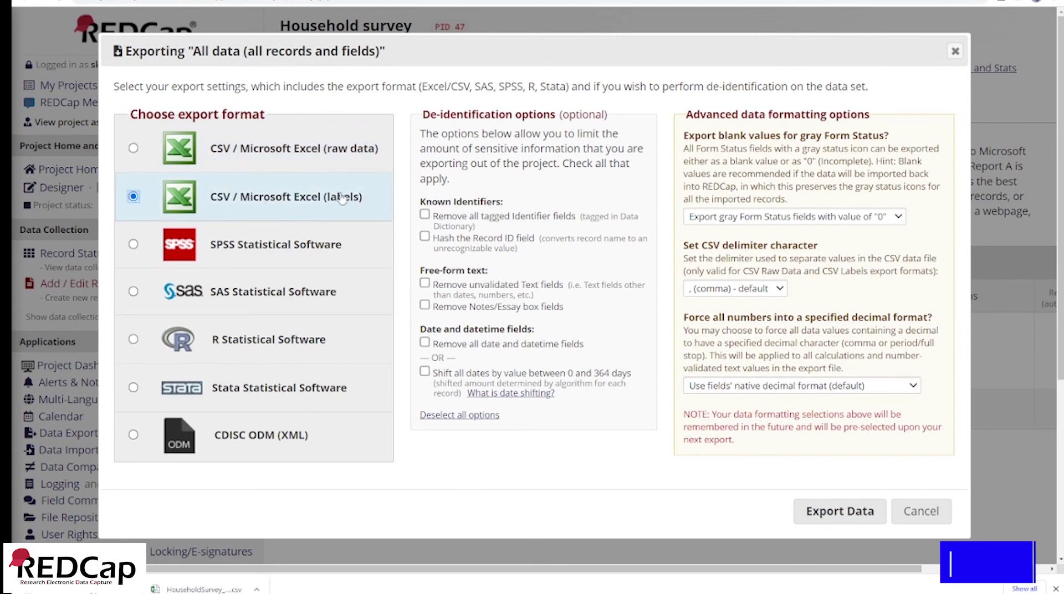
left_click(840, 511)
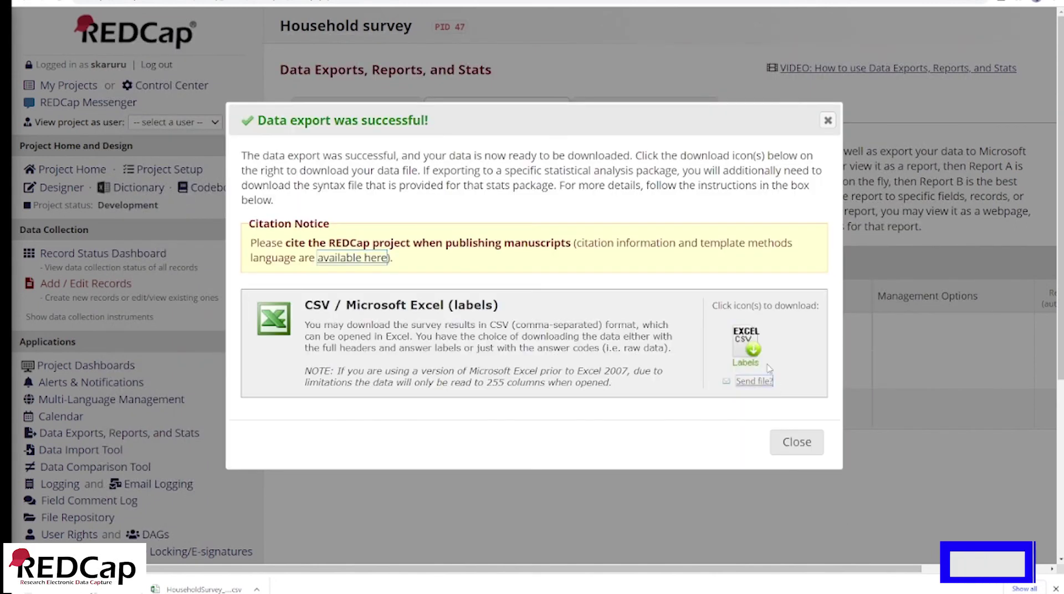
left_click(751, 345)
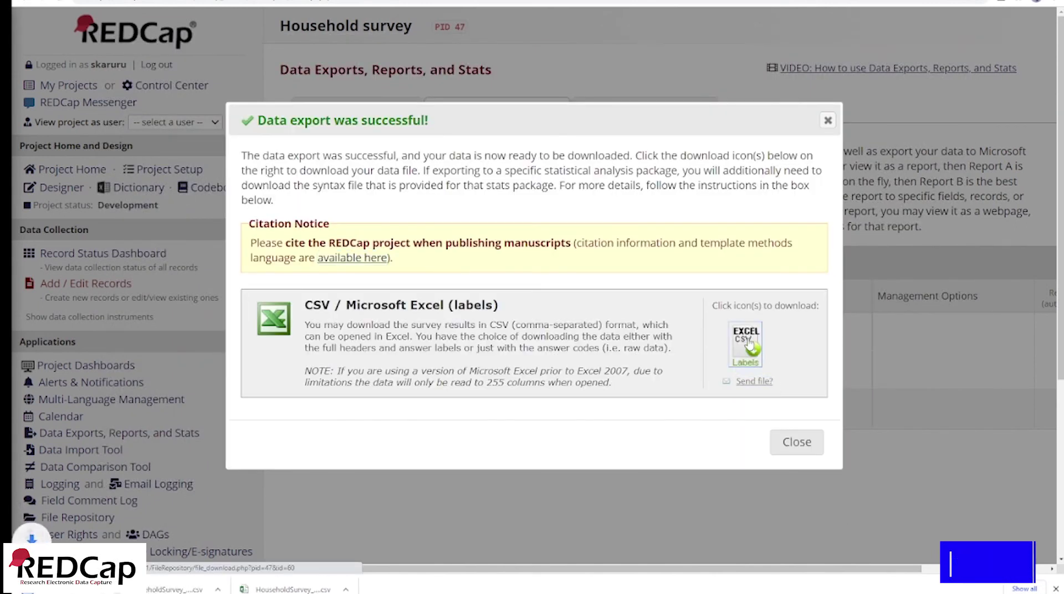
left_click(796, 443)
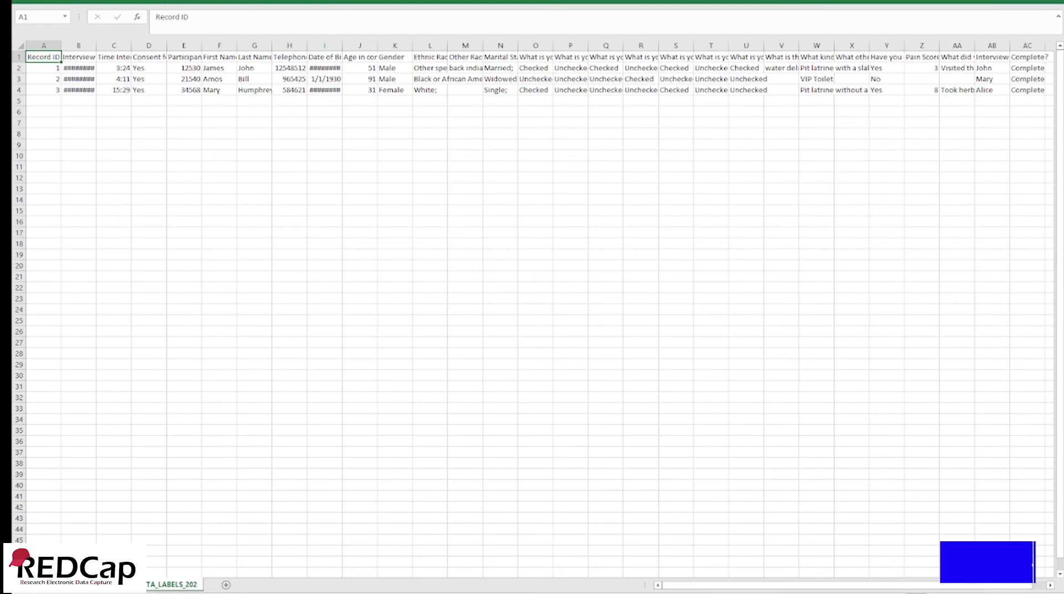
AutoFit all columns of the labelled export and scroll through answers like Yes, Male and Checked.
scroll(532, 310, "up", 15)
left_click(42, 59)
double_click(171, 59)
left_click(125, 328)
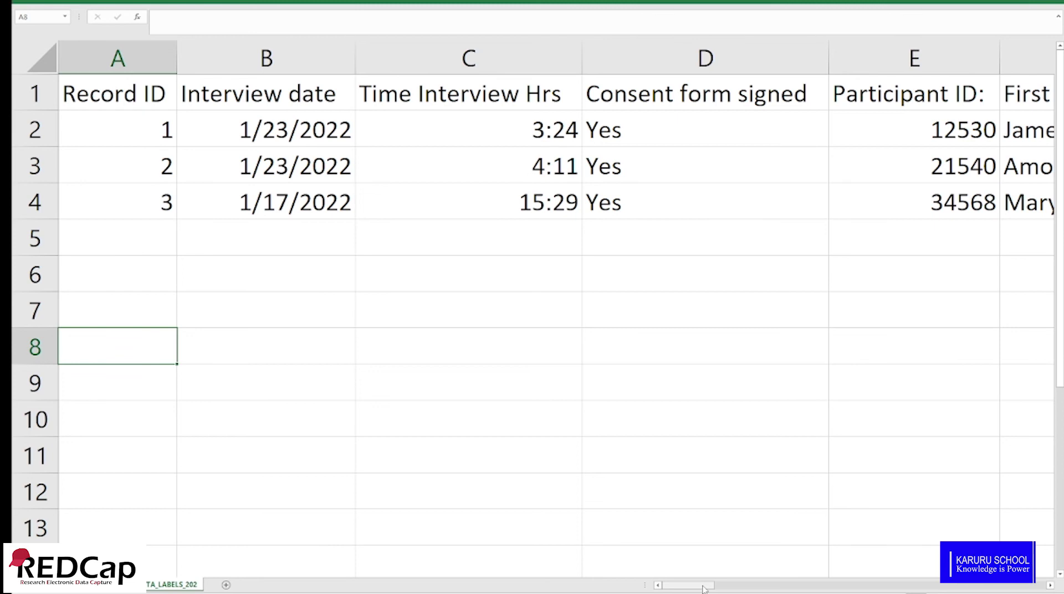
left_click_drag(703, 588, 702, 589)
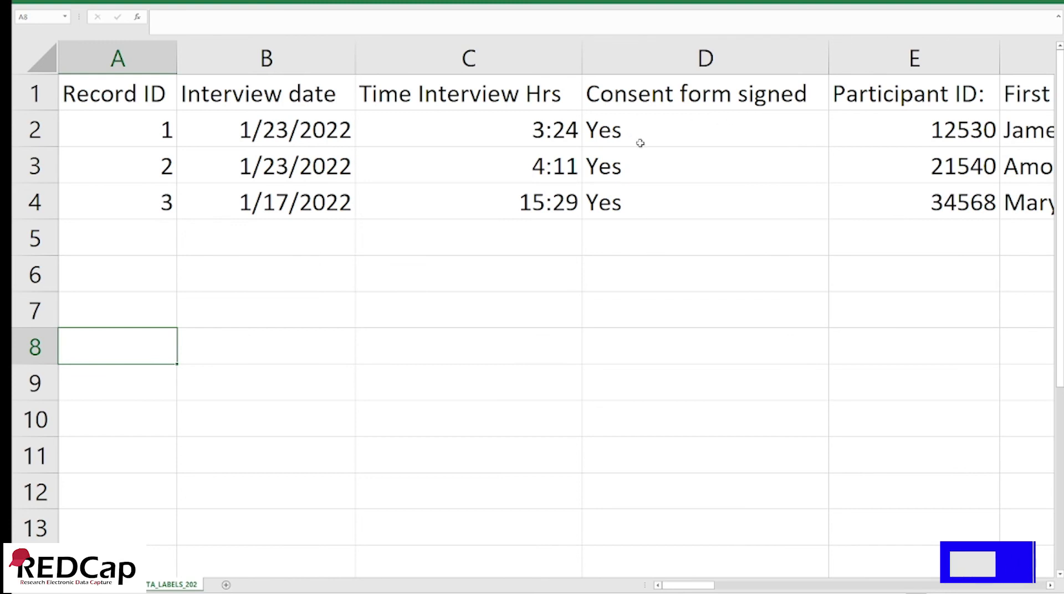
left_click_drag(702, 588, 812, 589)
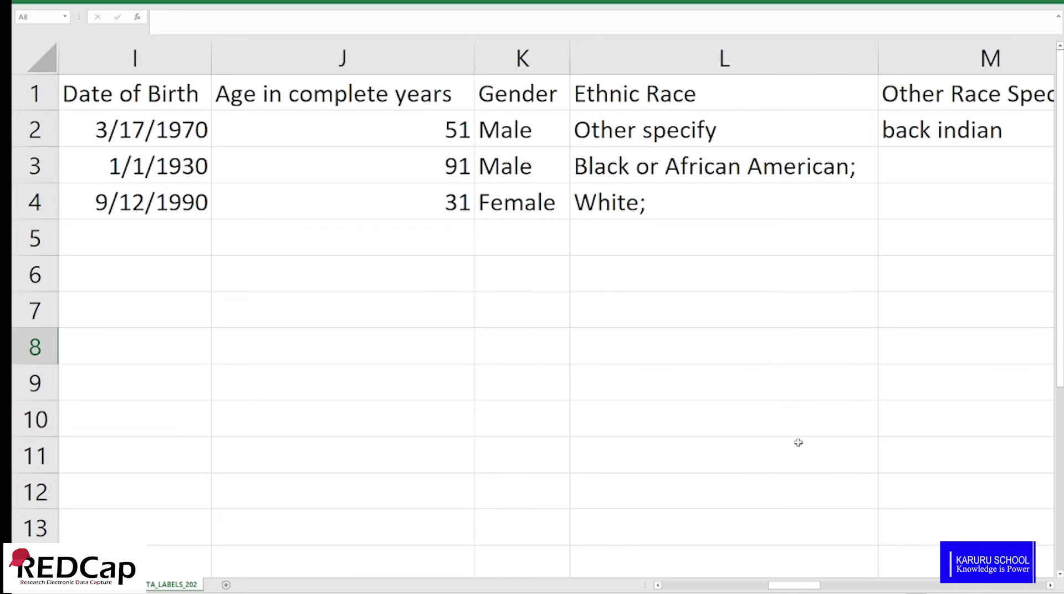
left_click_drag(787, 588, 874, 592)
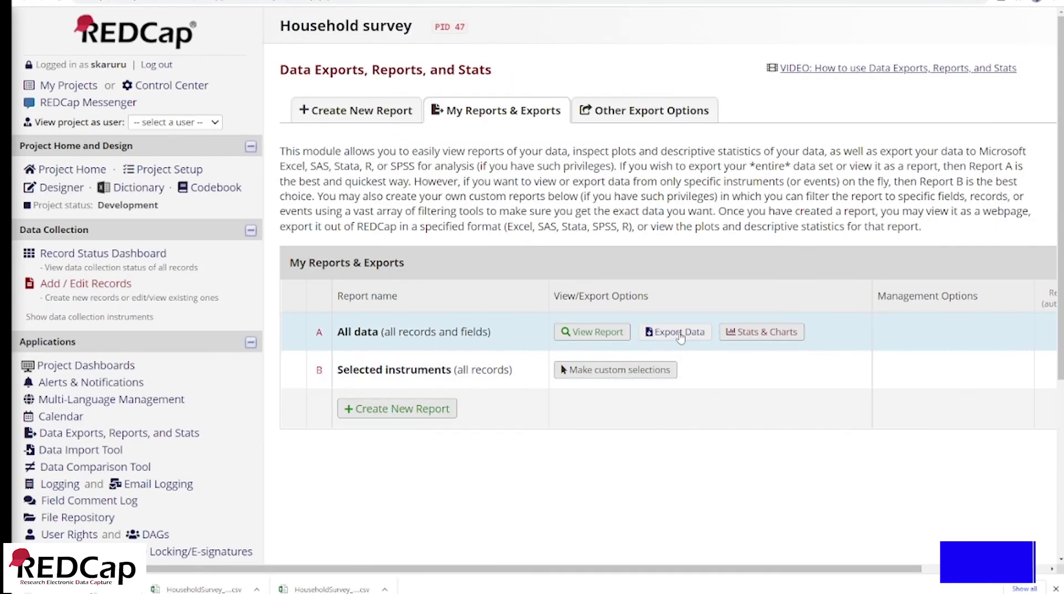
Reopen the export settings for the All data (all records and fields) report.
left_click(679, 334)
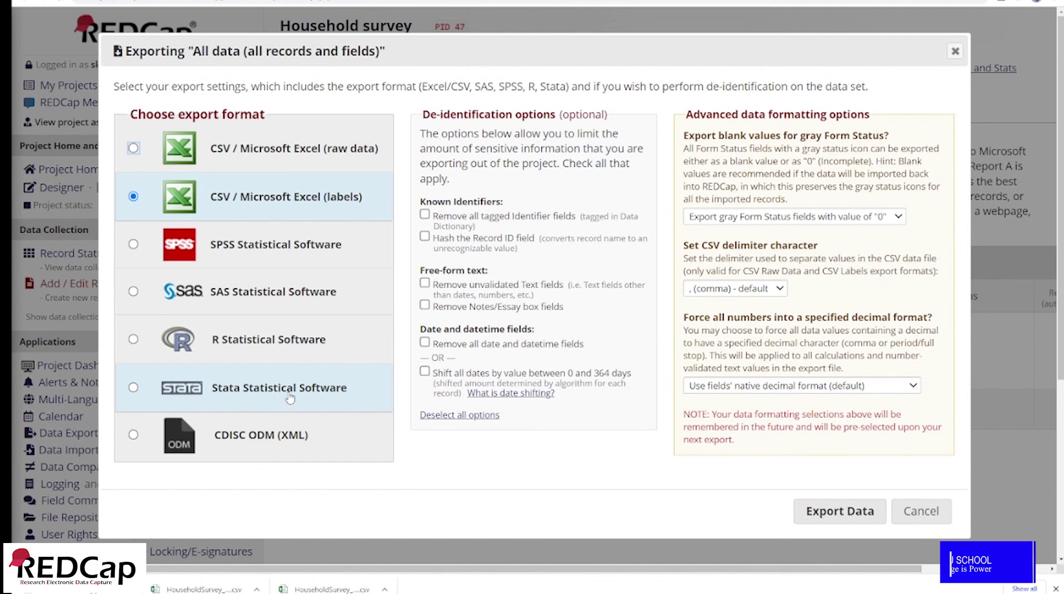
Dismiss the export settings with Esc without exporting anything.
key("Escape")
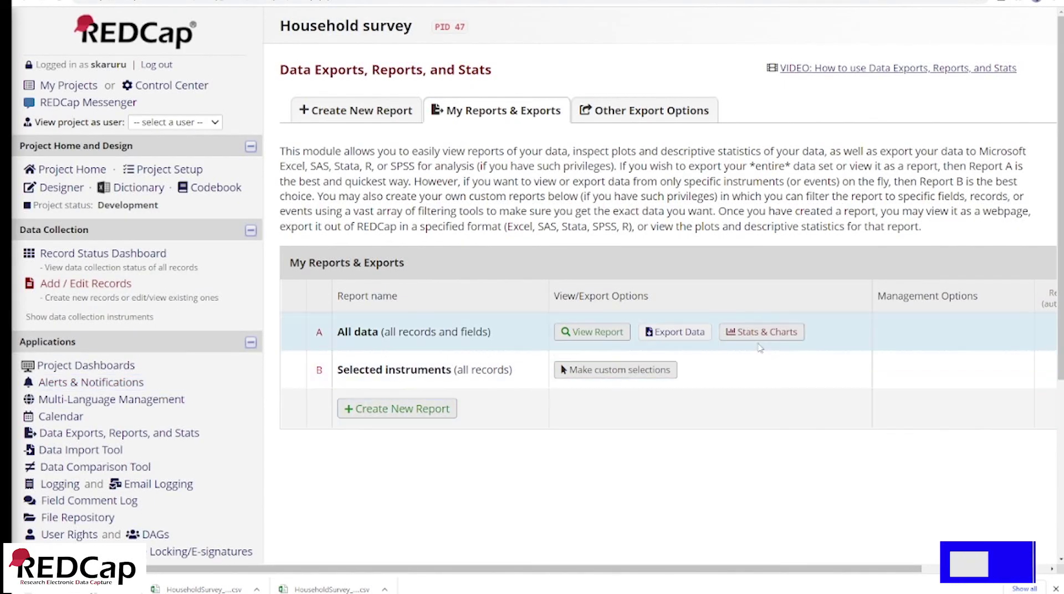
left_click(761, 337)
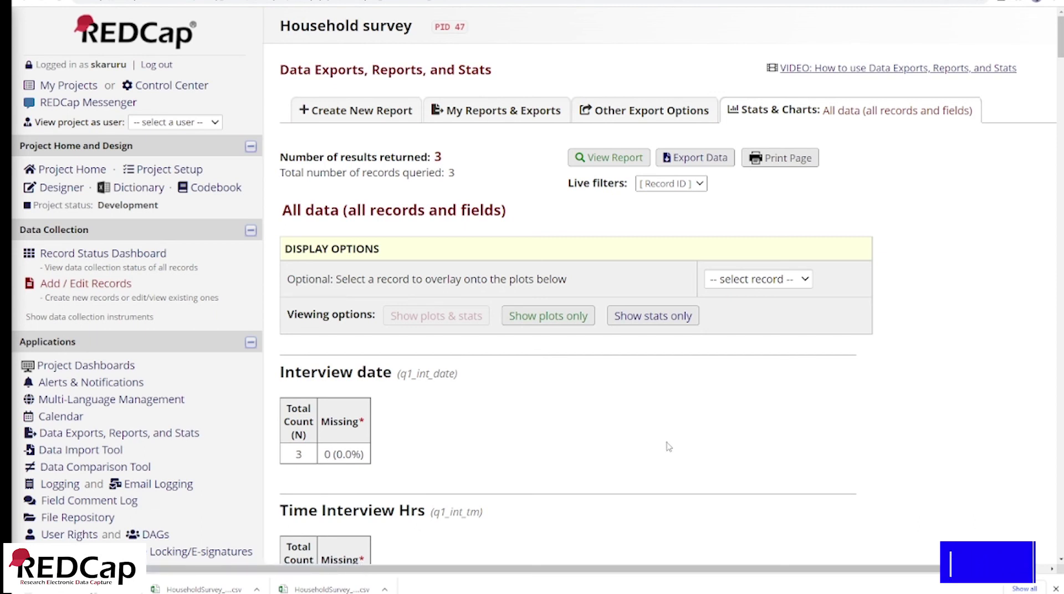
scroll(668, 446, "down", 5)
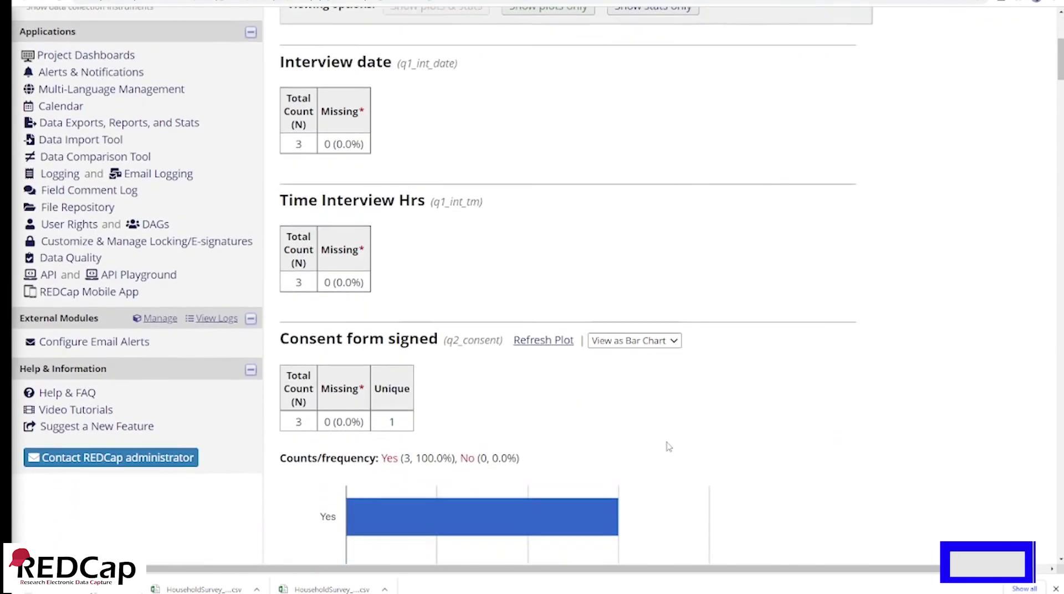
scroll(668, 446, "down", 3)
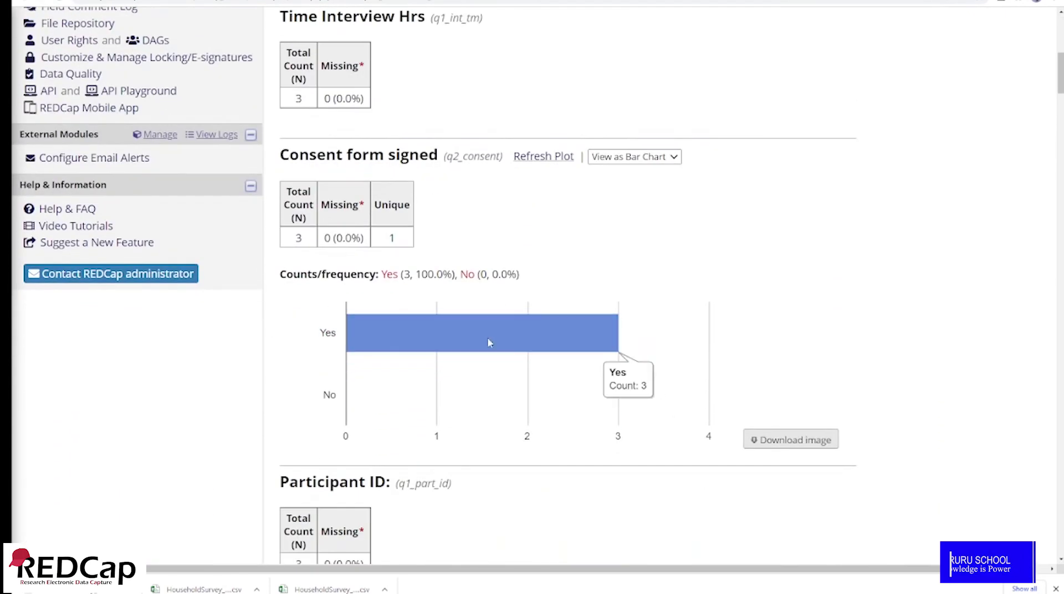
scroll(487, 338, "up", 4)
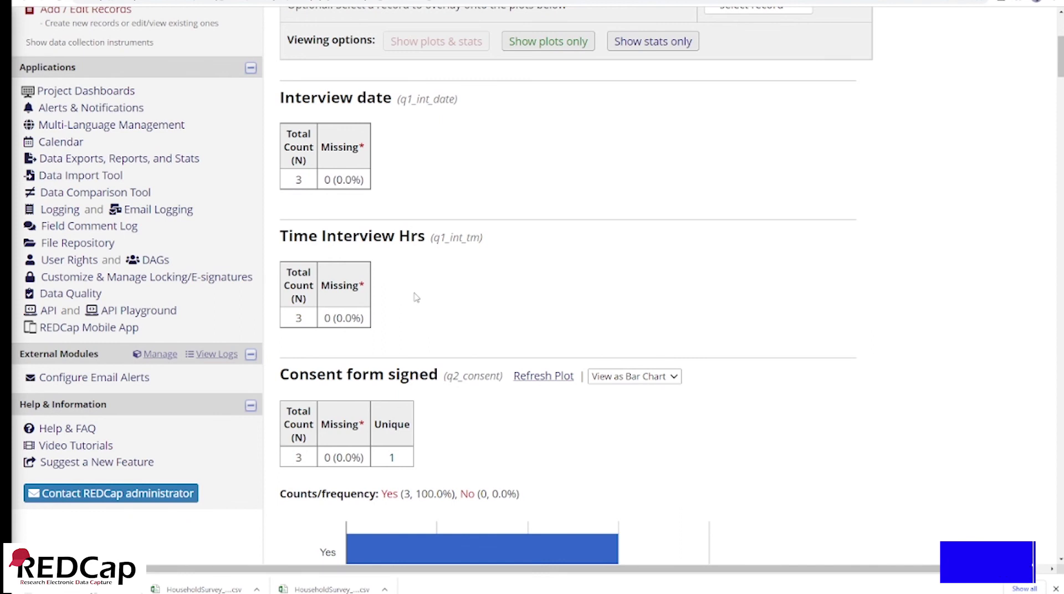
scroll(546, 399, "down", 1)
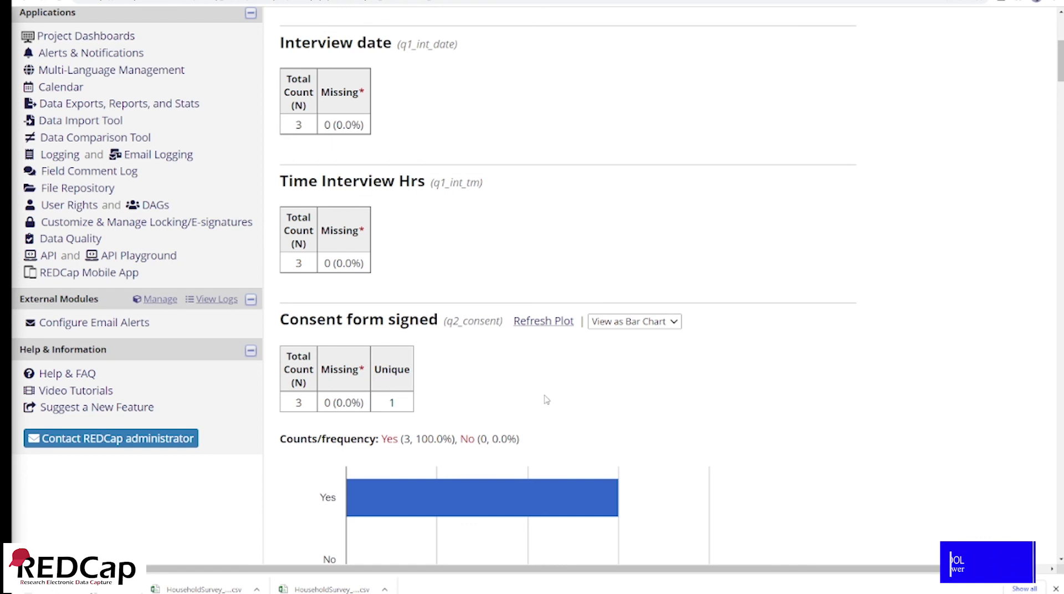
scroll(546, 399, "down", 4)
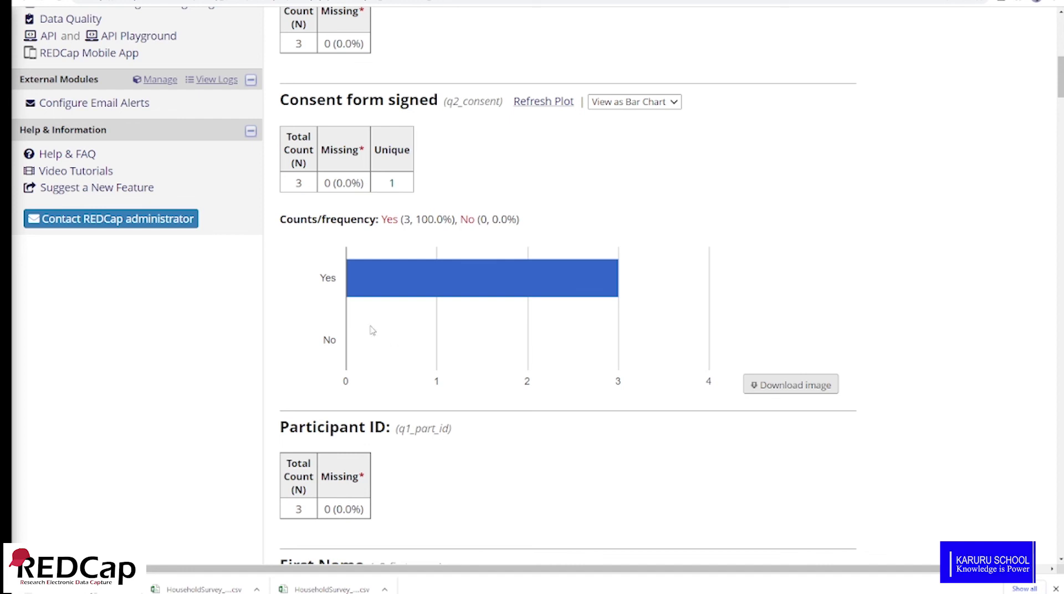
scroll(353, 352, "down", 4)
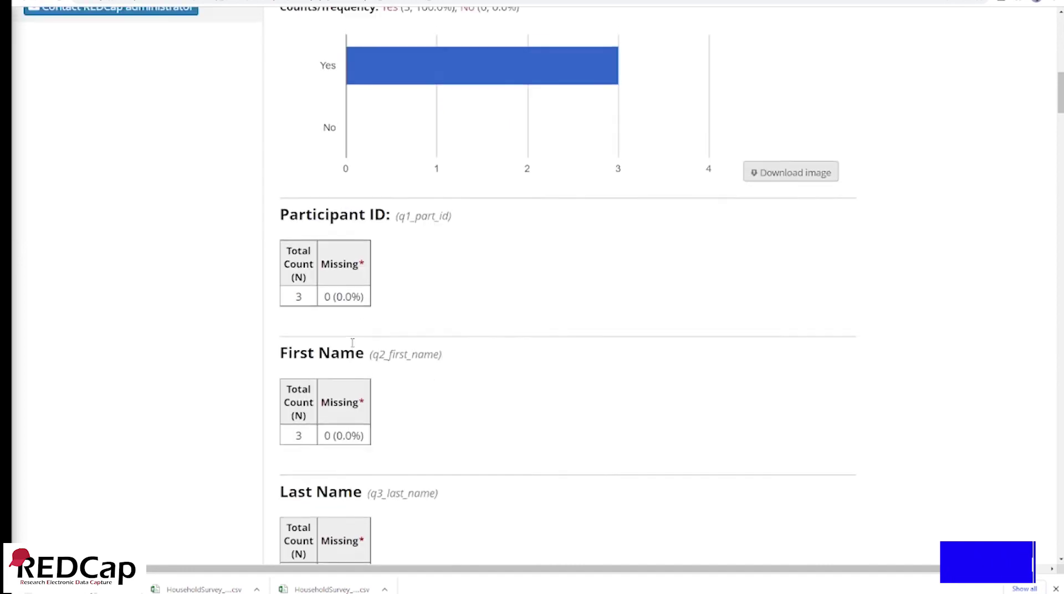
scroll(554, 333, "up", 3)
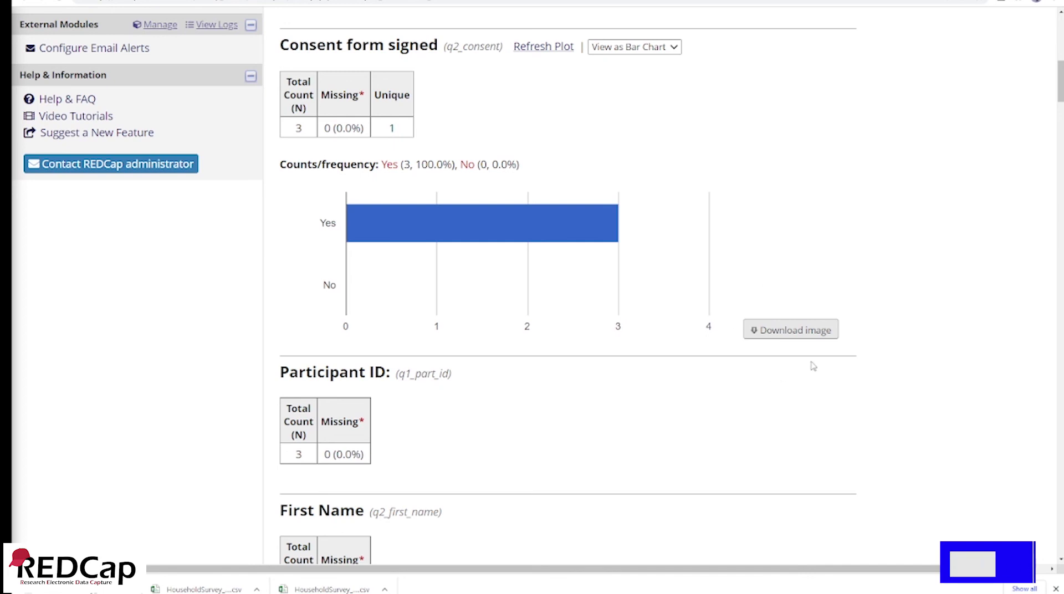
scroll(707, 432, "down", 12)
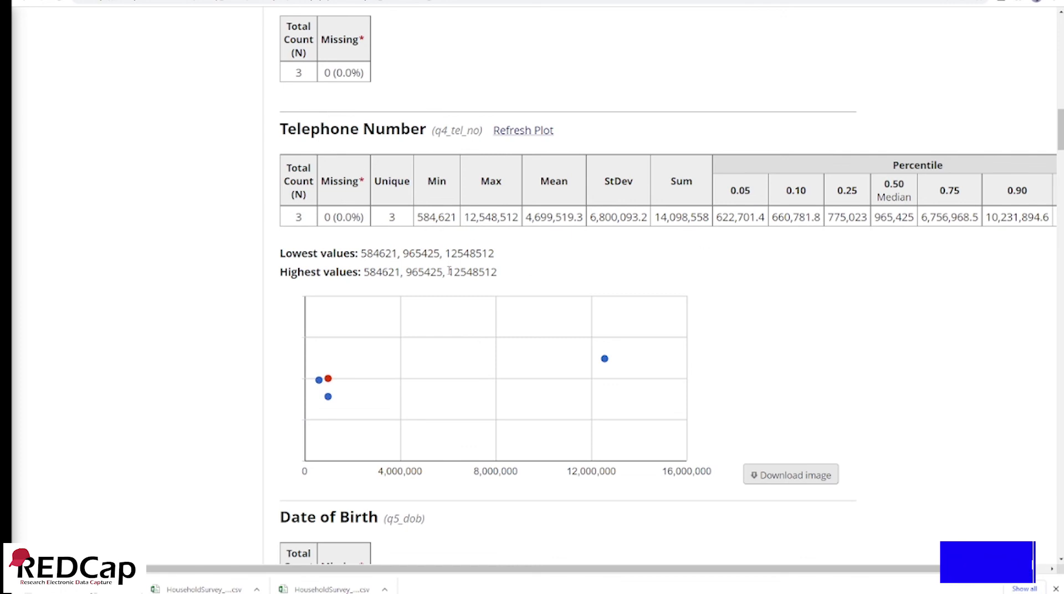
scroll(556, 409, "down", 10)
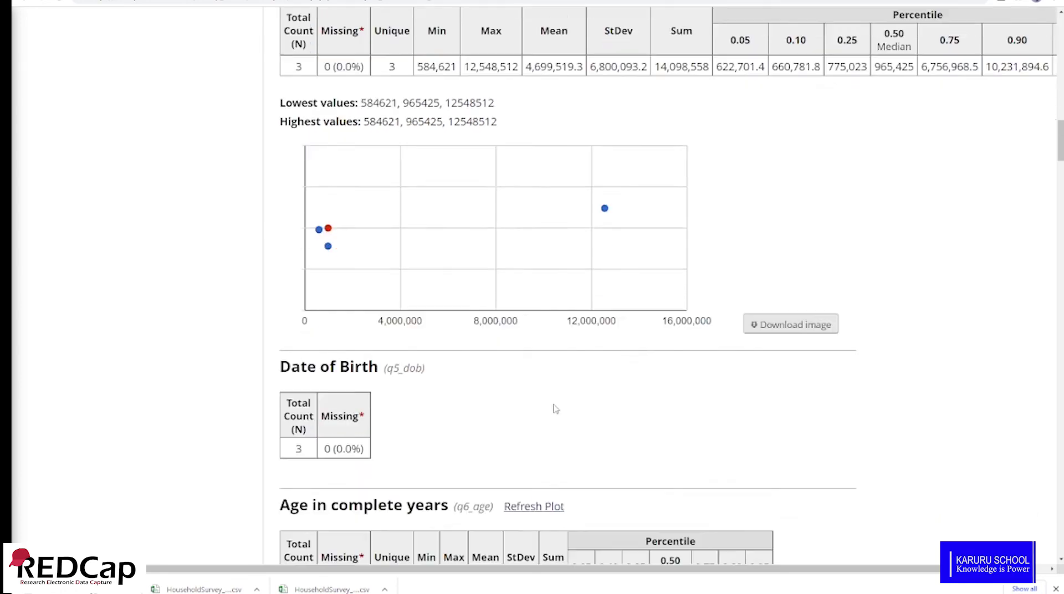
scroll(556, 409, "down", 6)
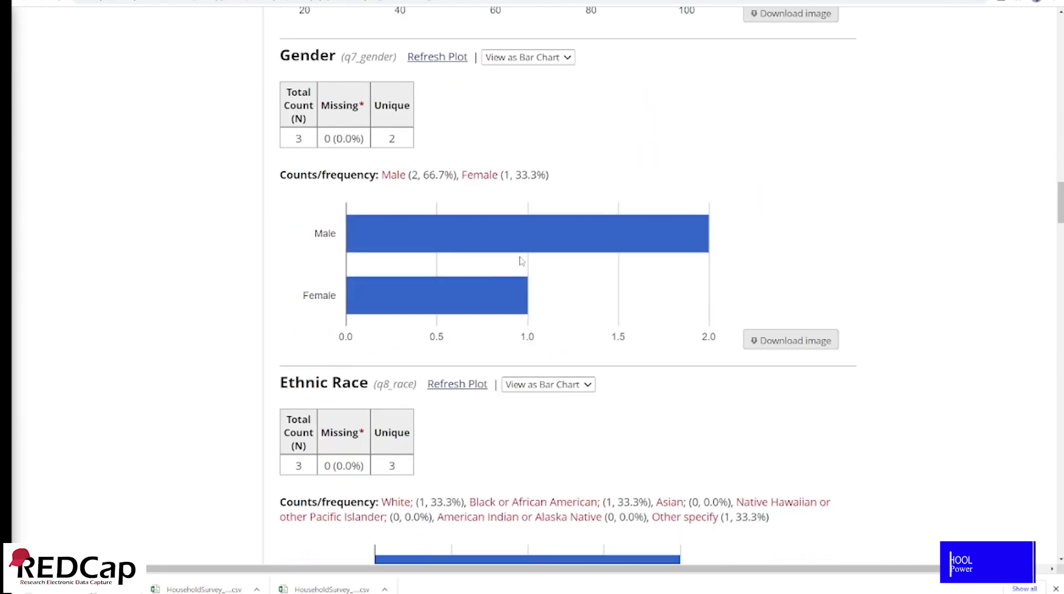
mouse_move(369, 251)
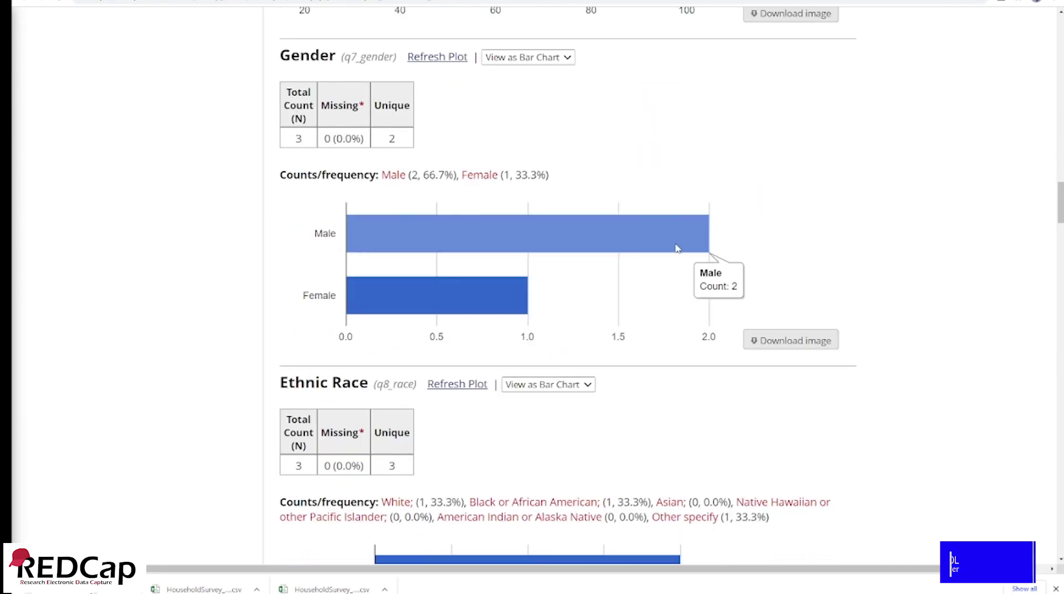
mouse_move(374, 299)
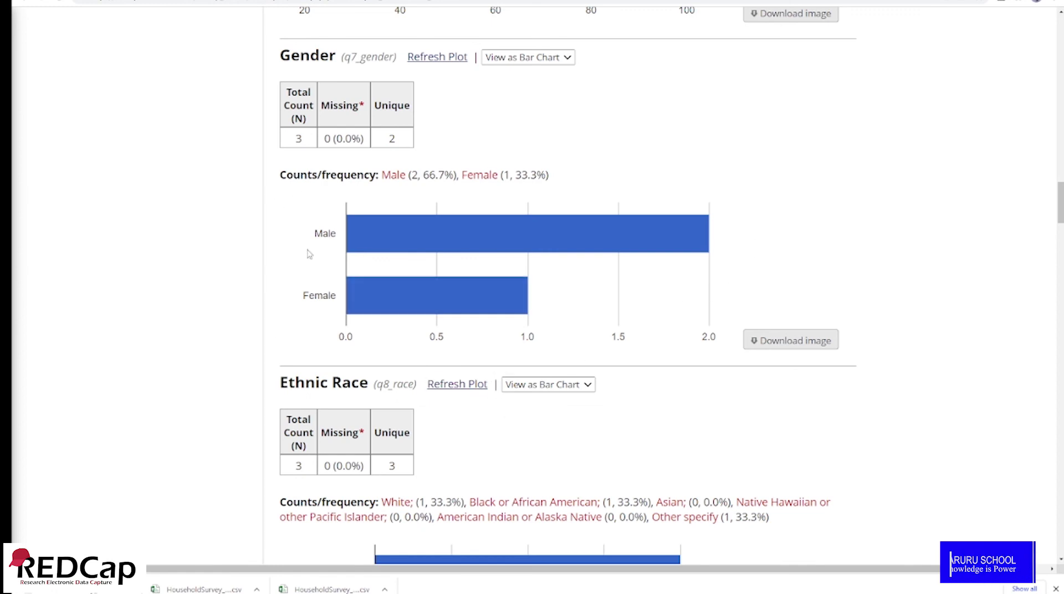
scroll(482, 421, "down", 6)
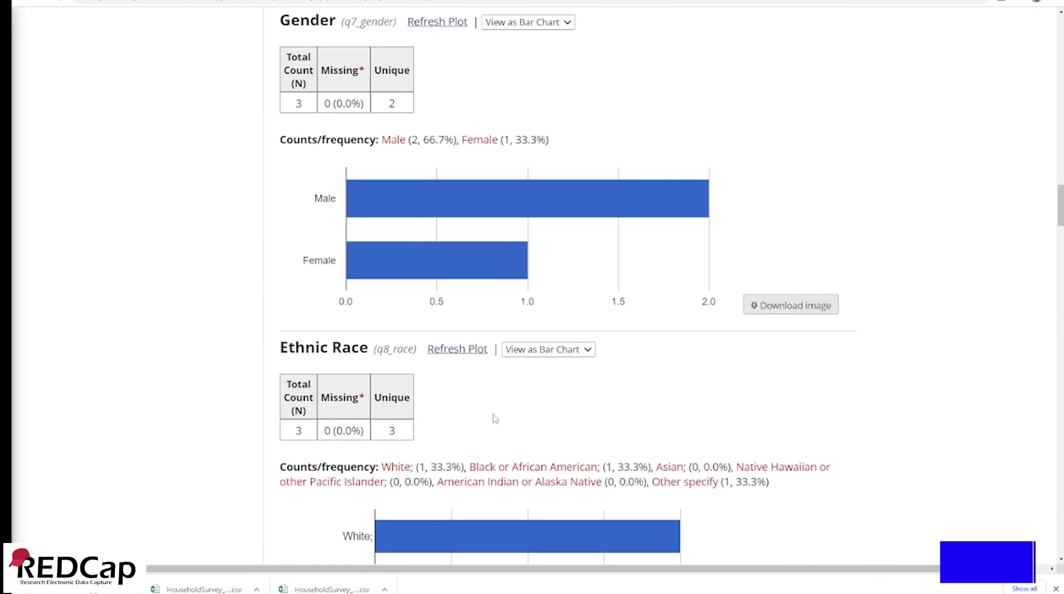
scroll(495, 418, "down", 8)
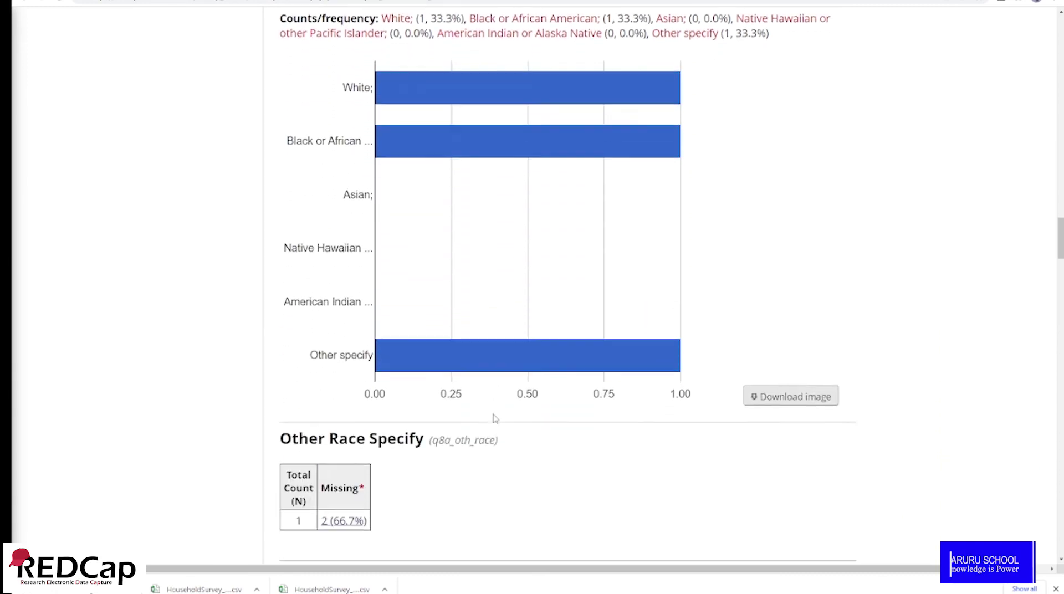
scroll(495, 418, "down", 10)
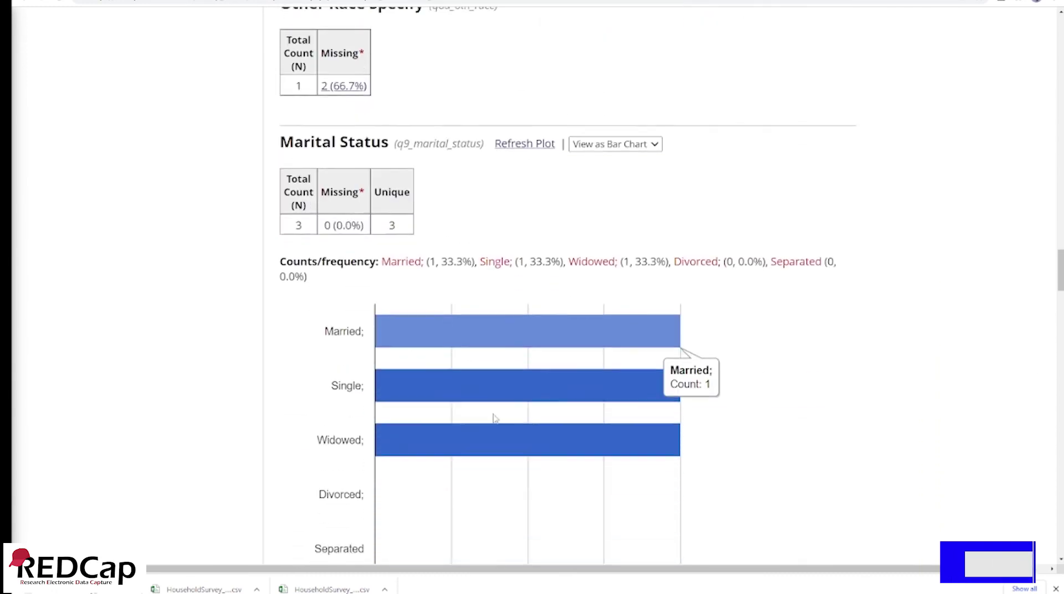
scroll(495, 420, "down", 6)
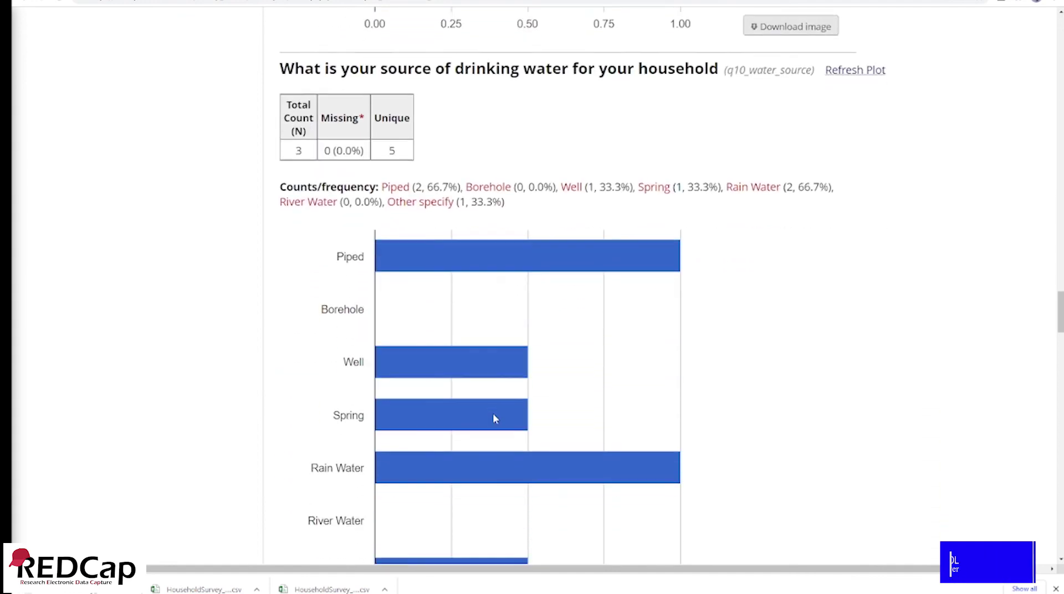
scroll(495, 419, "down", 4)
scroll(495, 420, "down", 19)
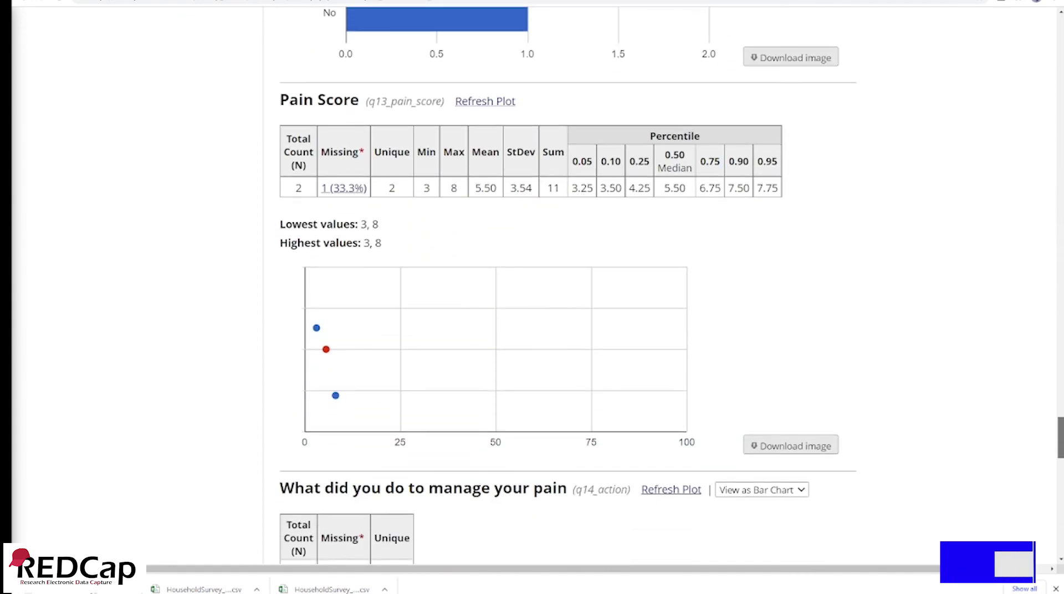
scroll(495, 377, "down", 1)
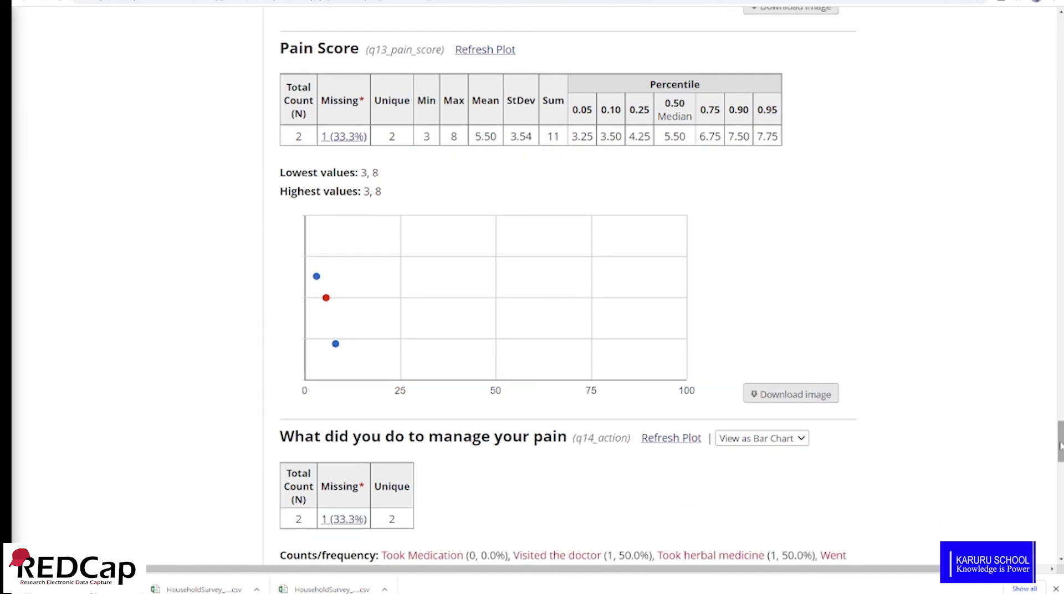
scroll(495, 378, "down", 4)
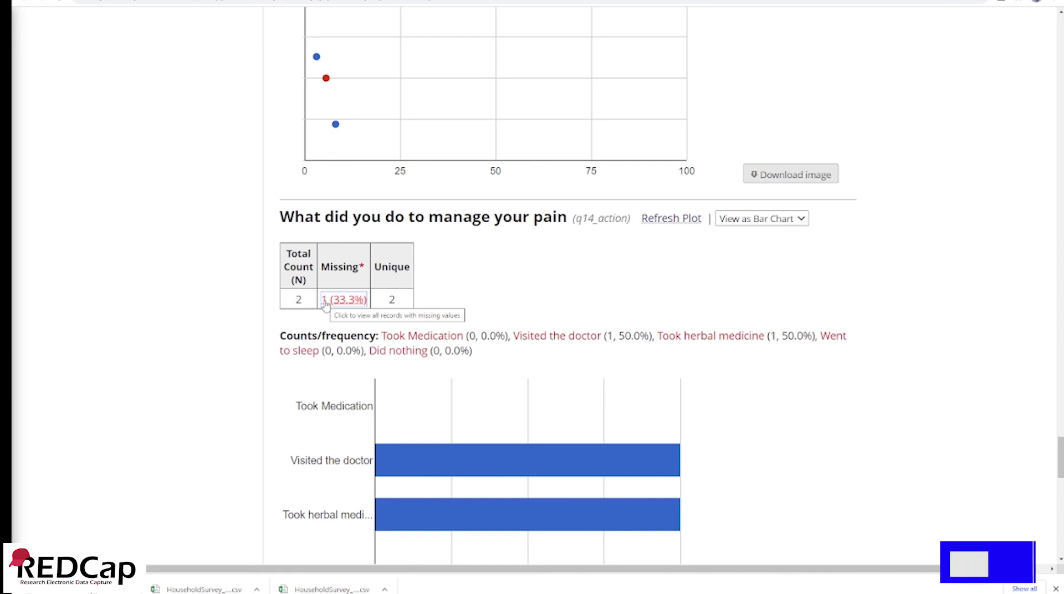
scroll(388, 277, "up", 20)
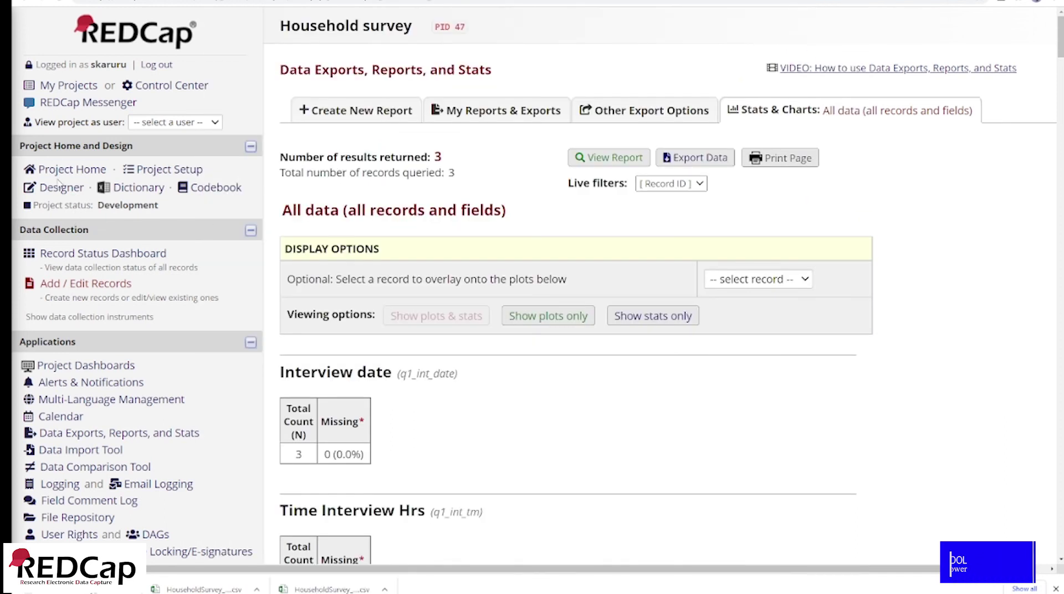
From Project Home's Project Setup checklist, start moving the Household survey project to production.
left_click(85, 172)
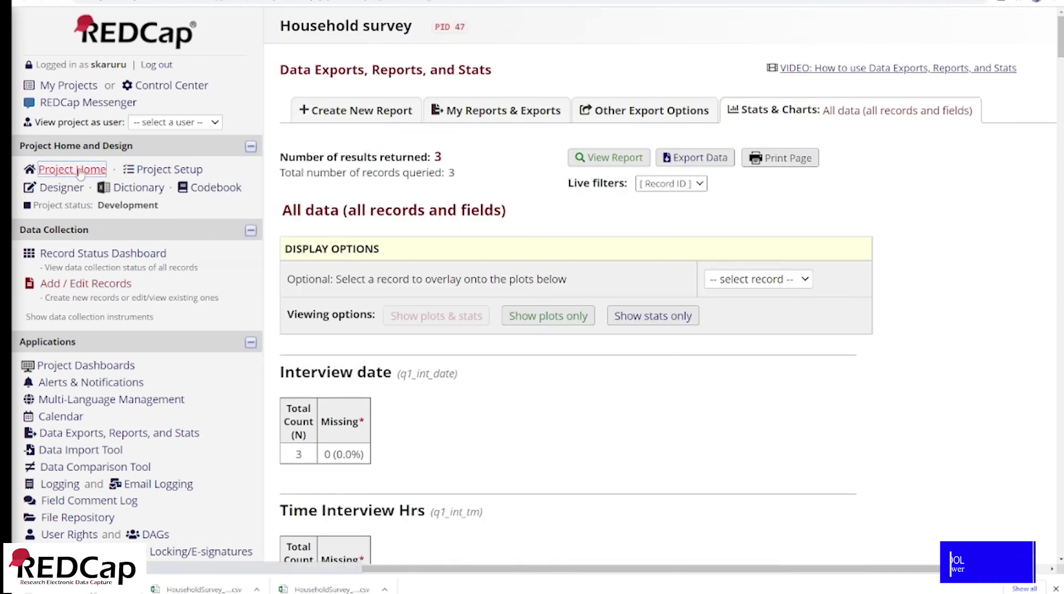
left_click(460, 89)
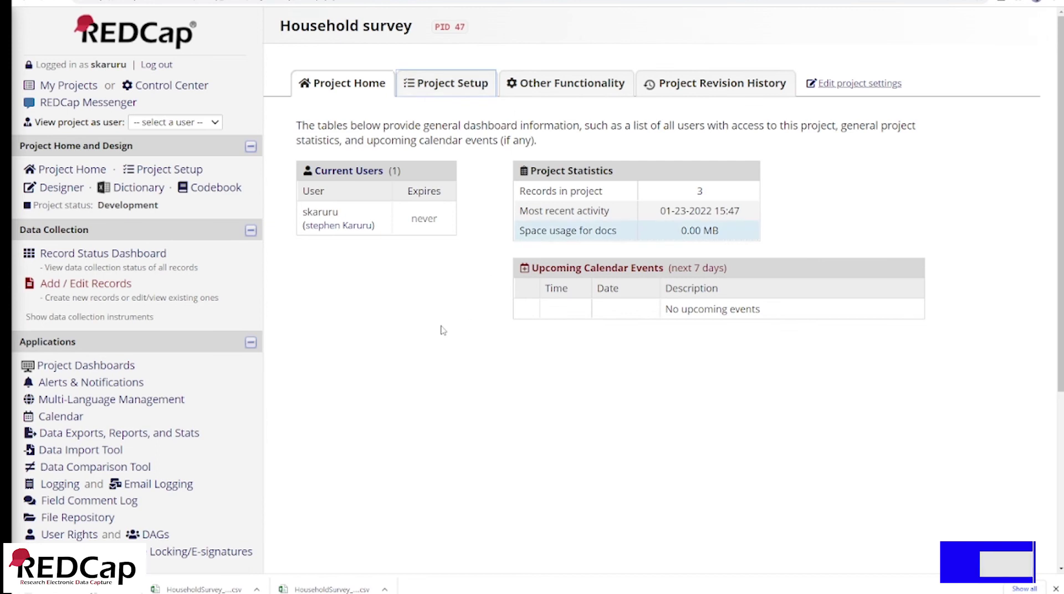
scroll(441, 326, "down", 4)
scroll(441, 326, "down", 8)
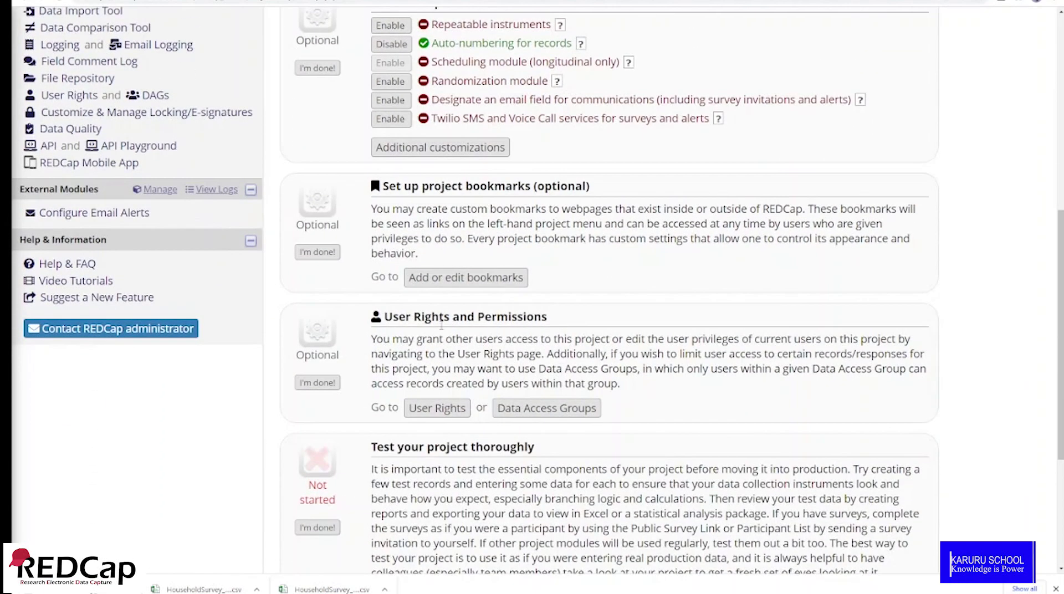
scroll(441, 328, "down", 1)
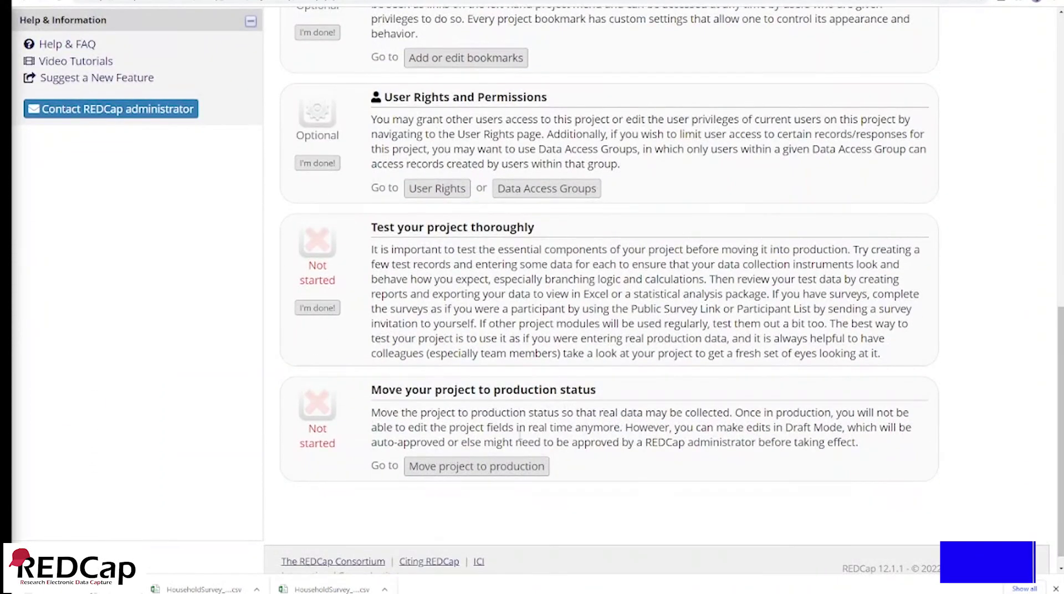
left_click(488, 469)
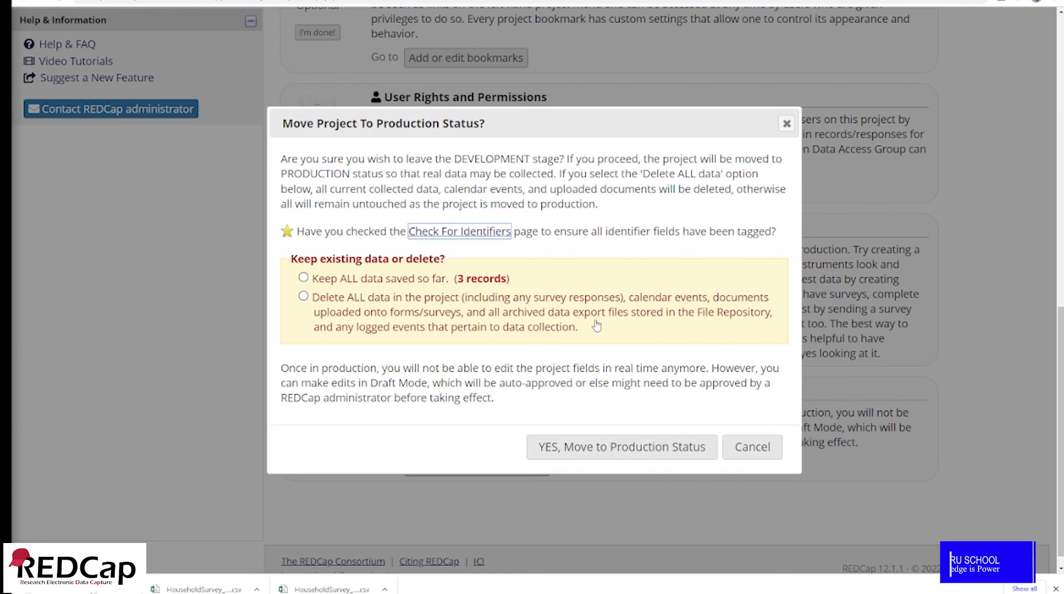
Choose 'Delete ALL data' and confirm moving the project to Production status.
left_click(303, 295)
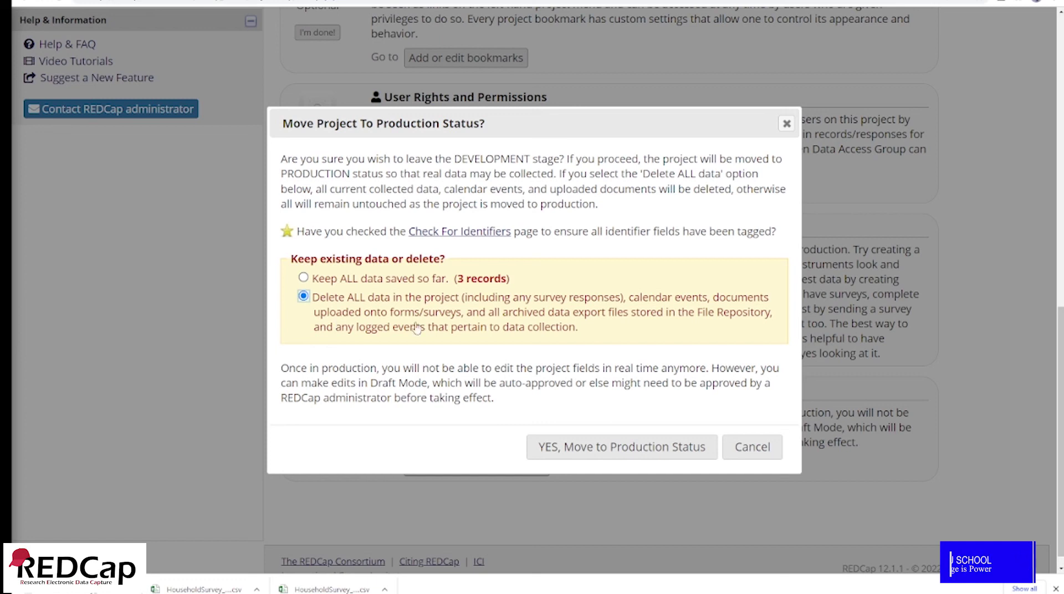
left_click(632, 452)
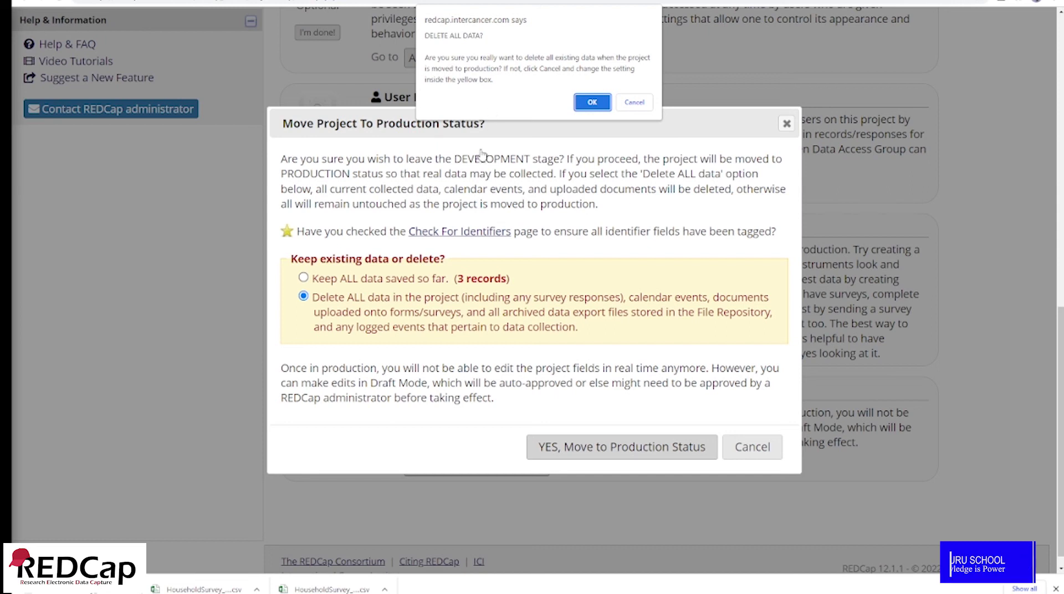
left_click(591, 103)
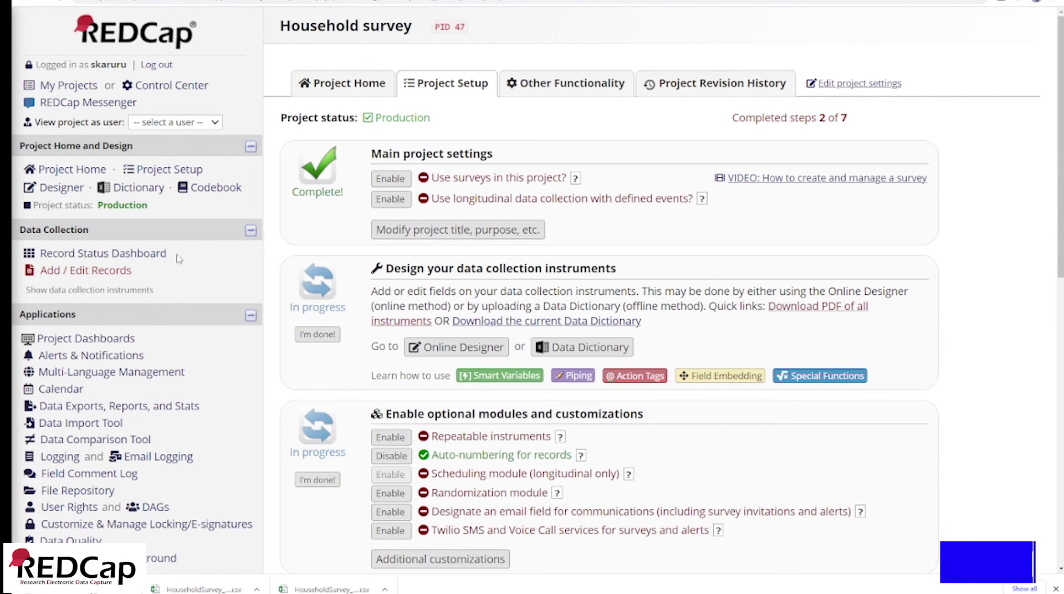
Go from Project Setup to the project's User Rights page.
scroll(266, 311, "down", 5)
scroll(333, 332, "up", 5)
scroll(353, 345, "down", 5)
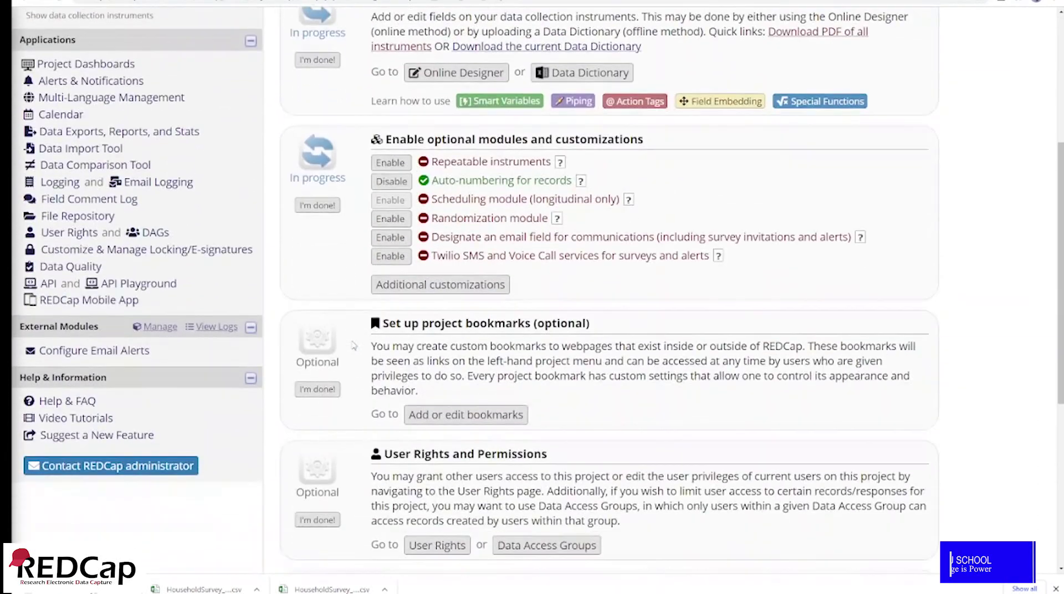
scroll(354, 346, "down", 3)
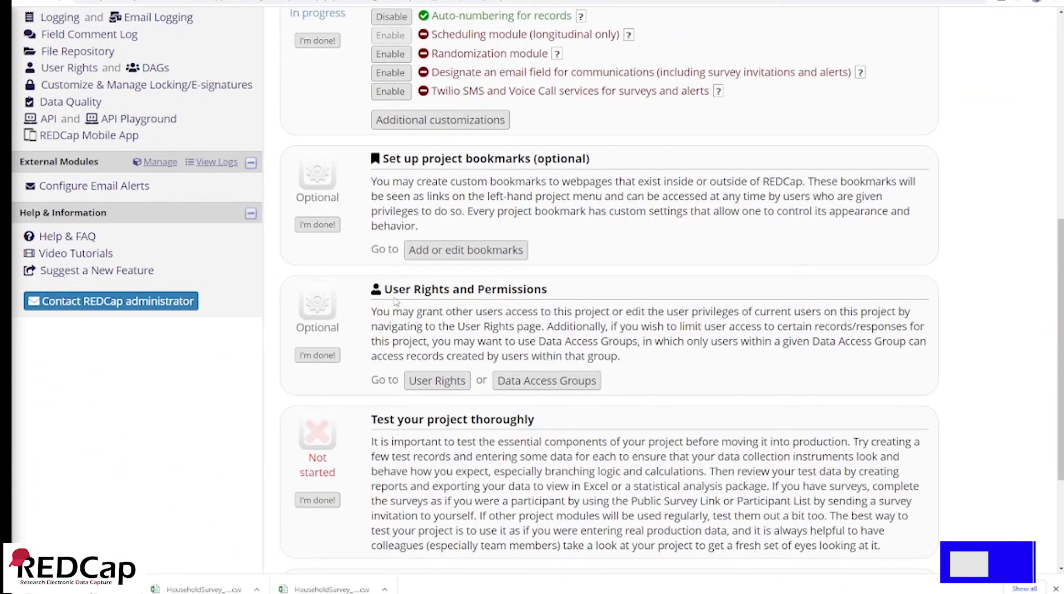
left_click(441, 383)
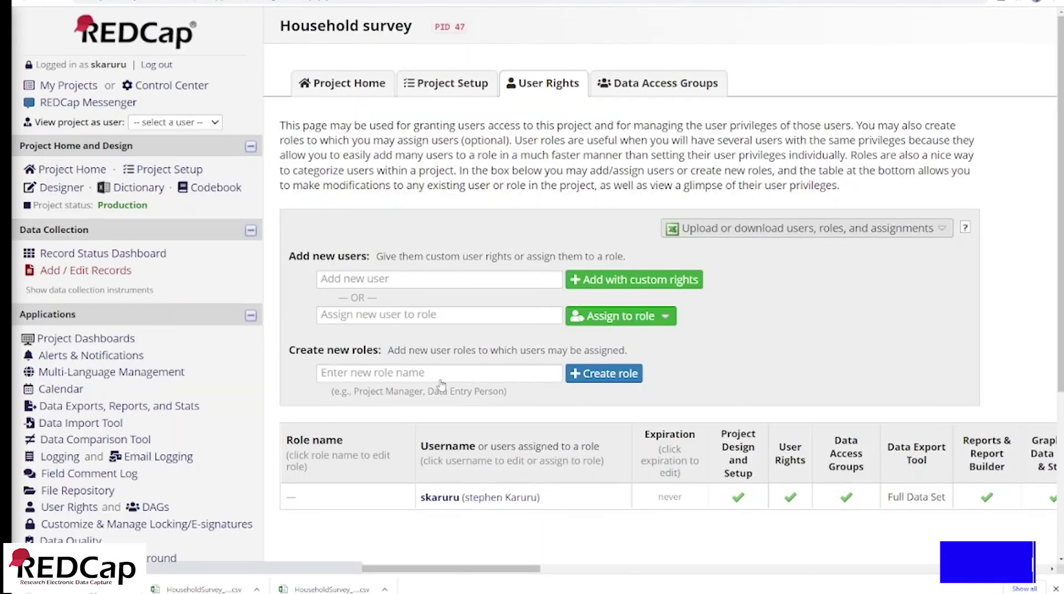
Try adding a new username with custom rights, dismiss the not-registered alert, and clear the field.
scroll(443, 360, "down", 2)
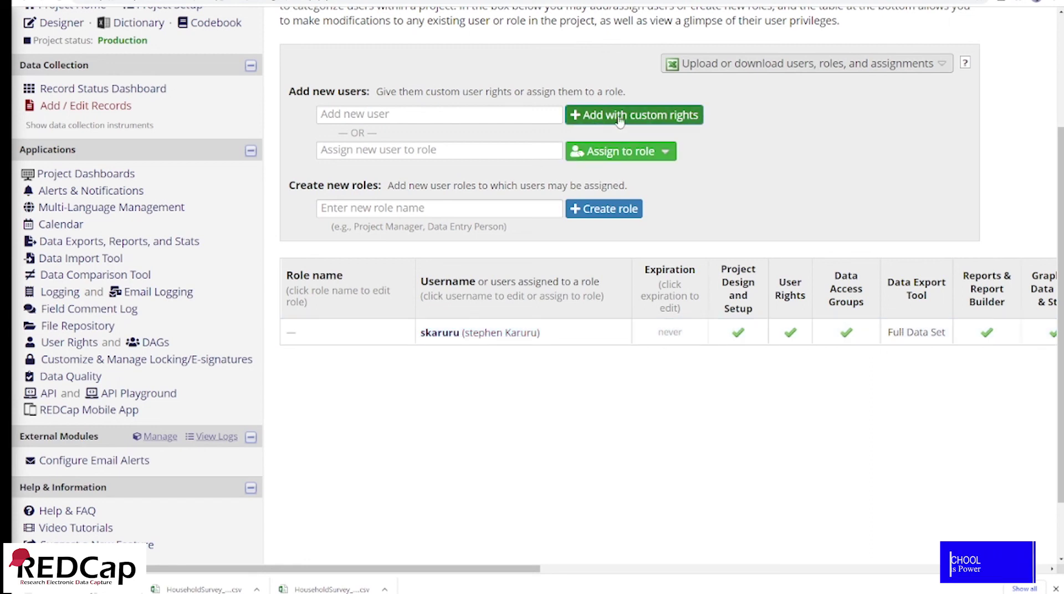
left_click(521, 112)
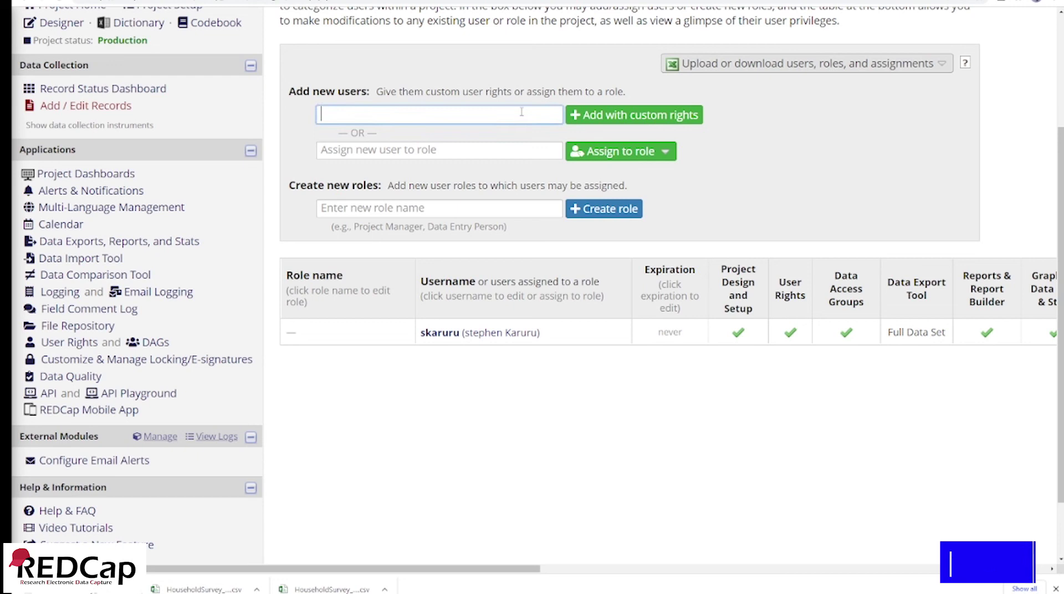
type("m")
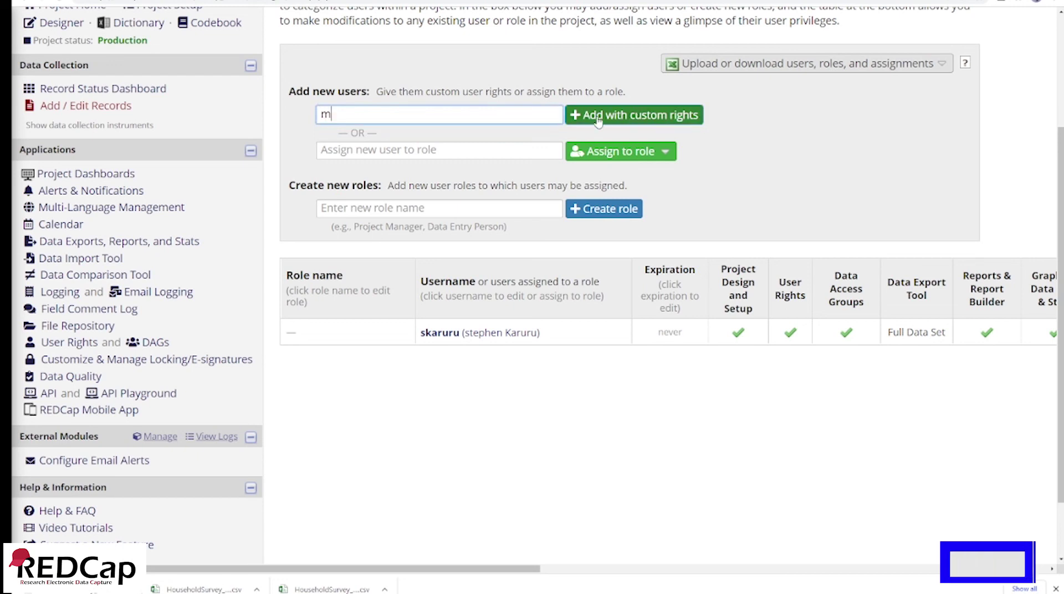
left_click(621, 117)
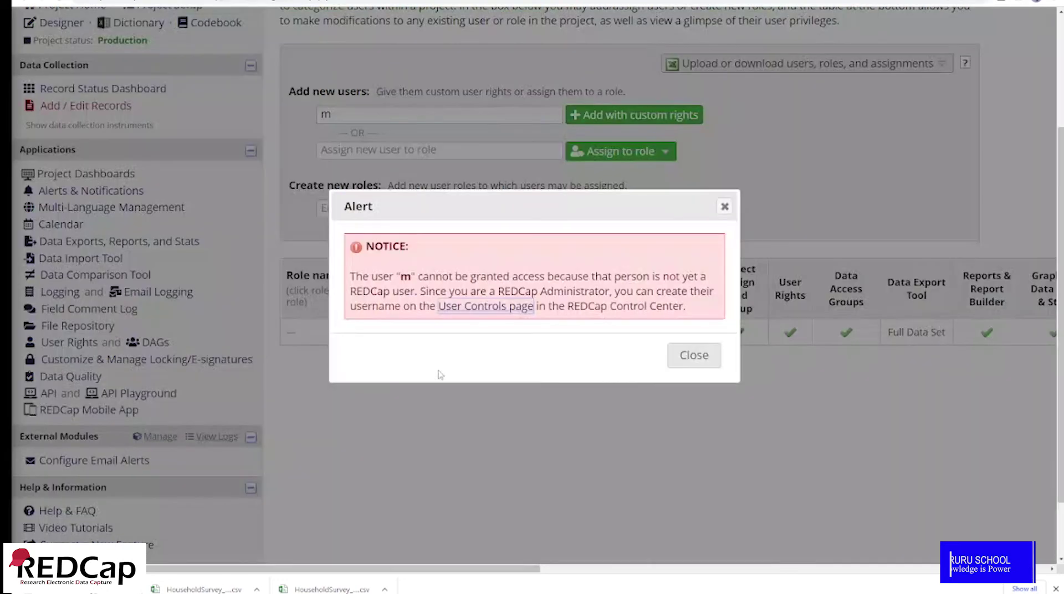
left_click(725, 209)
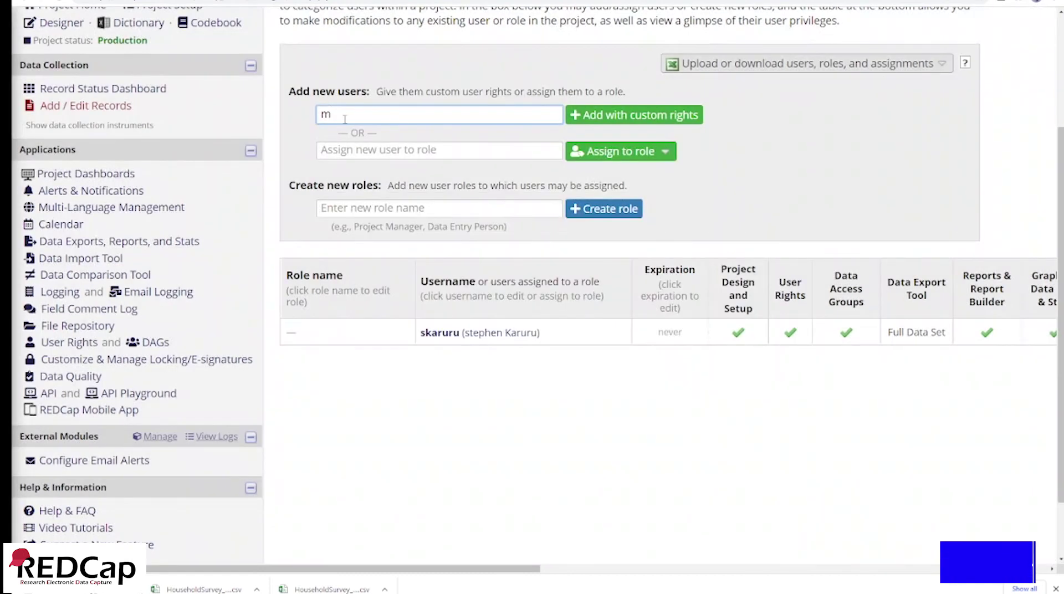
key("BackSpace")
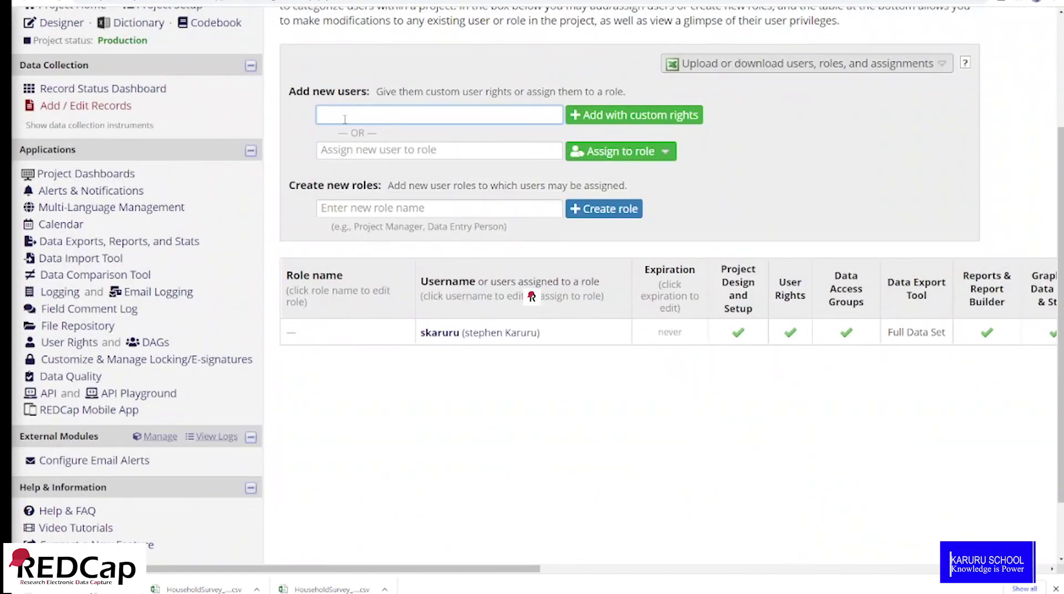